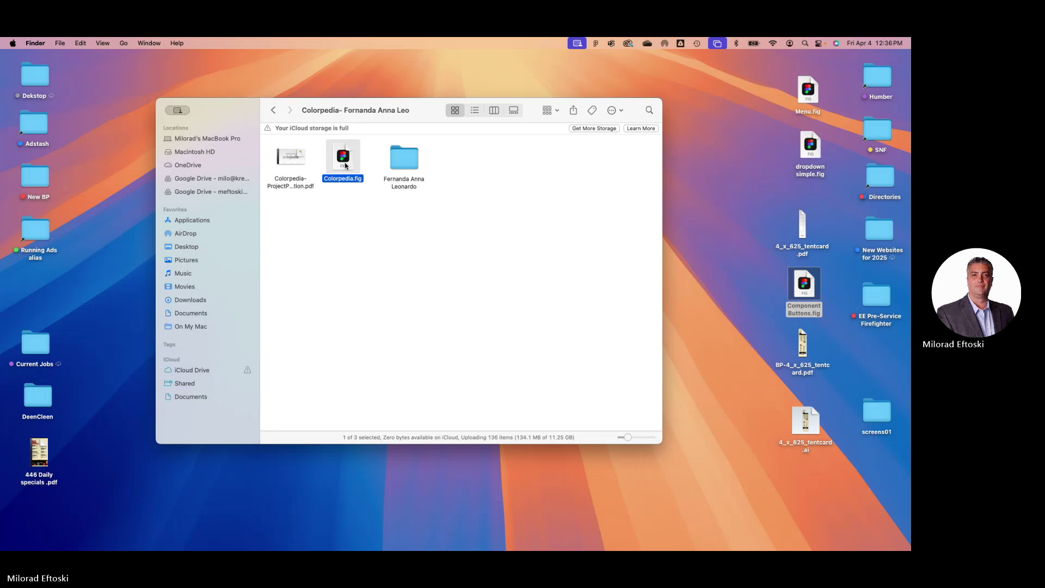
Import Colorpedia.fig into Figma with Team project as the destination, and open the Colorpedia file from the team's projects
double_click(344, 162)
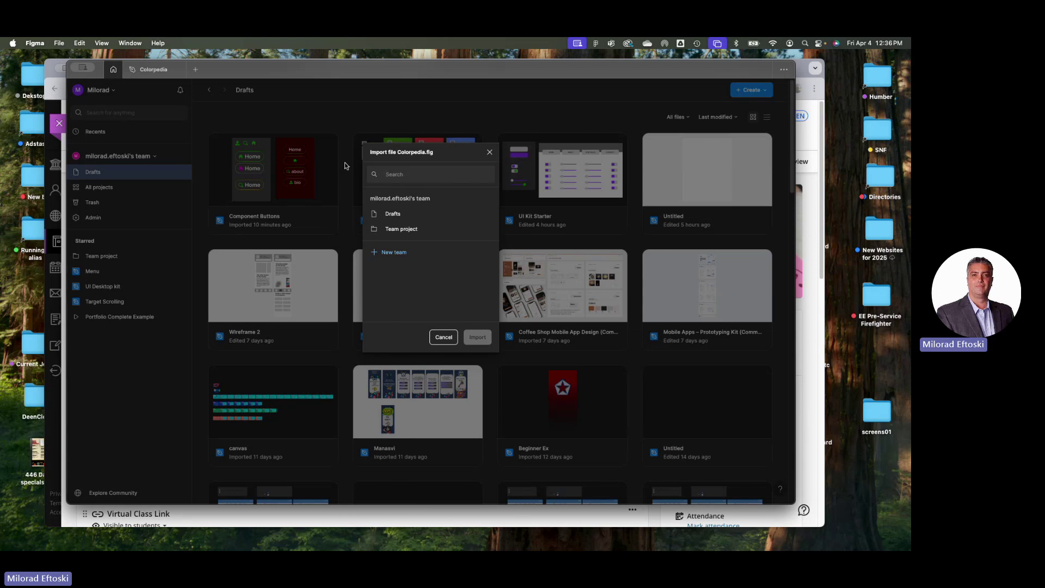
click(388, 229)
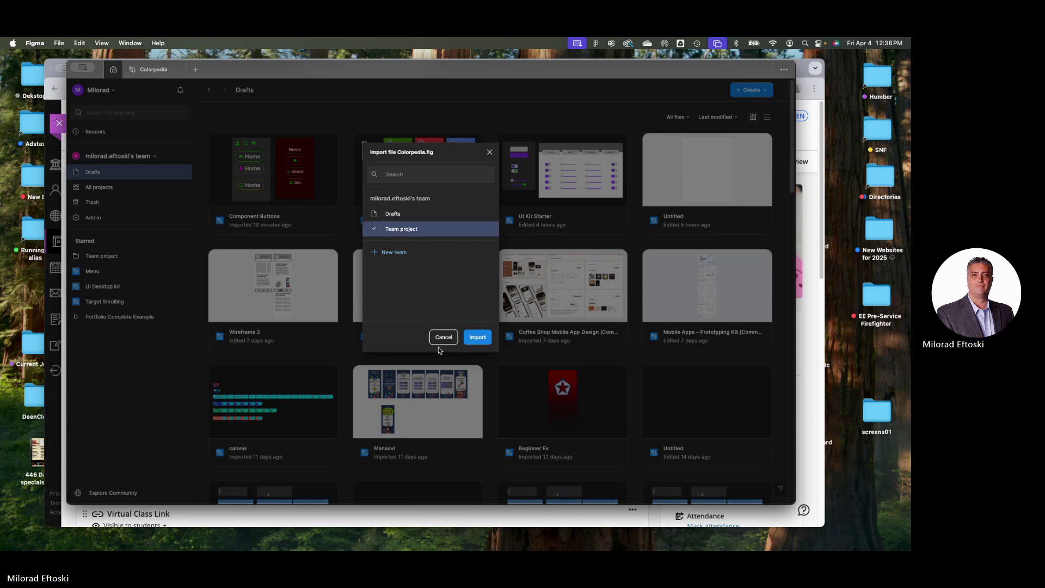
click(470, 338)
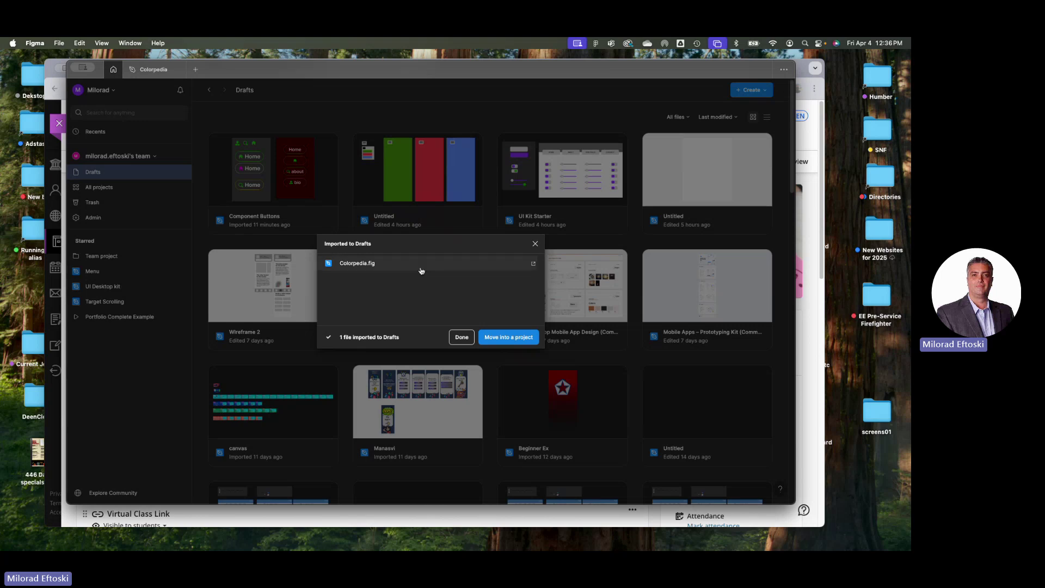
click(461, 338)
click(103, 187)
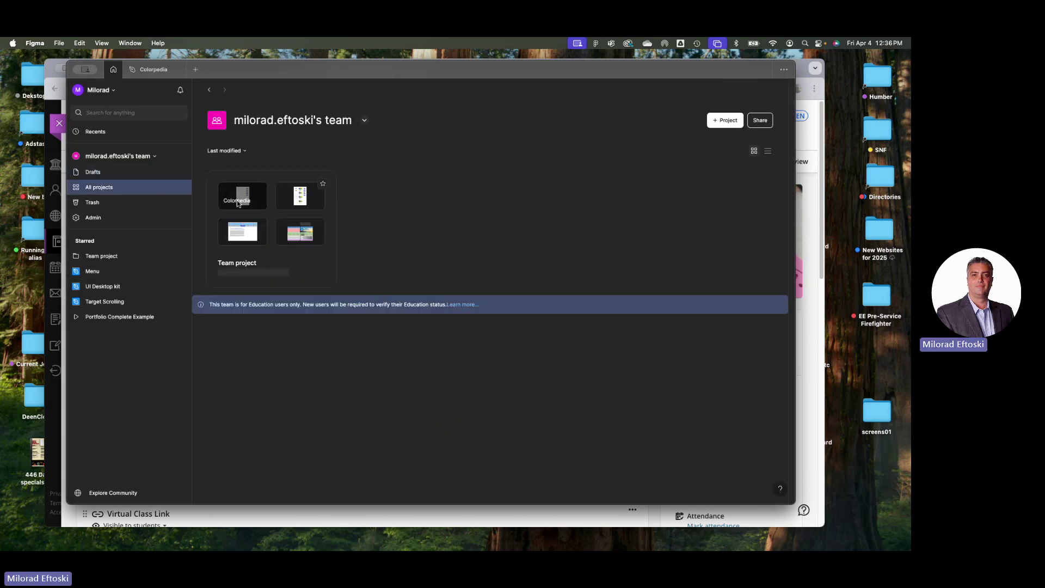
click(237, 203)
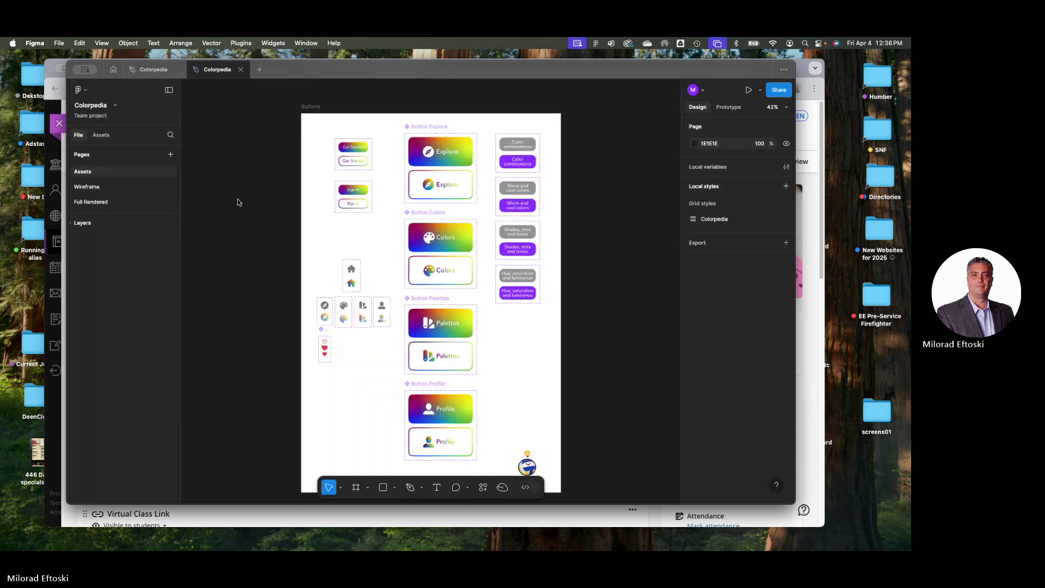
Examine the button and icon components on the Assets page
scroll(427, 272, down, 10)
scroll(427, 273, up, 10)
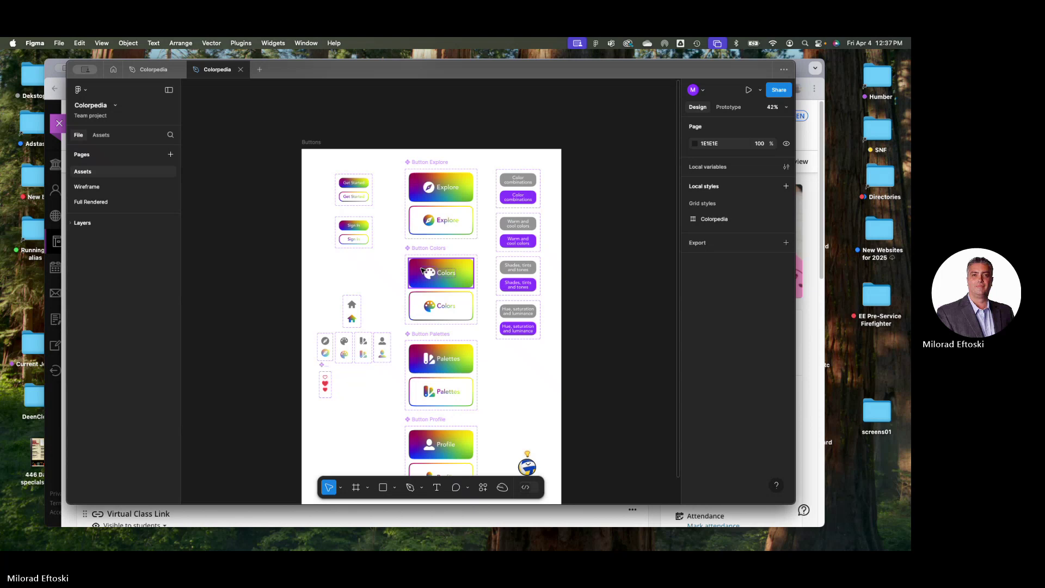
scroll(422, 270, down, 3)
scroll(406, 269, down, 5)
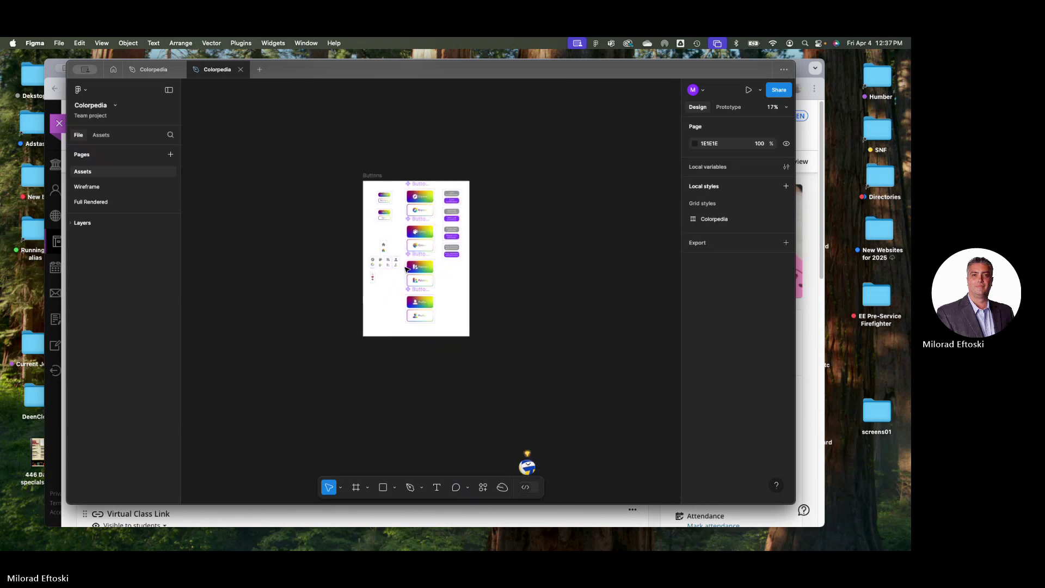
scroll(406, 268, up, 3)
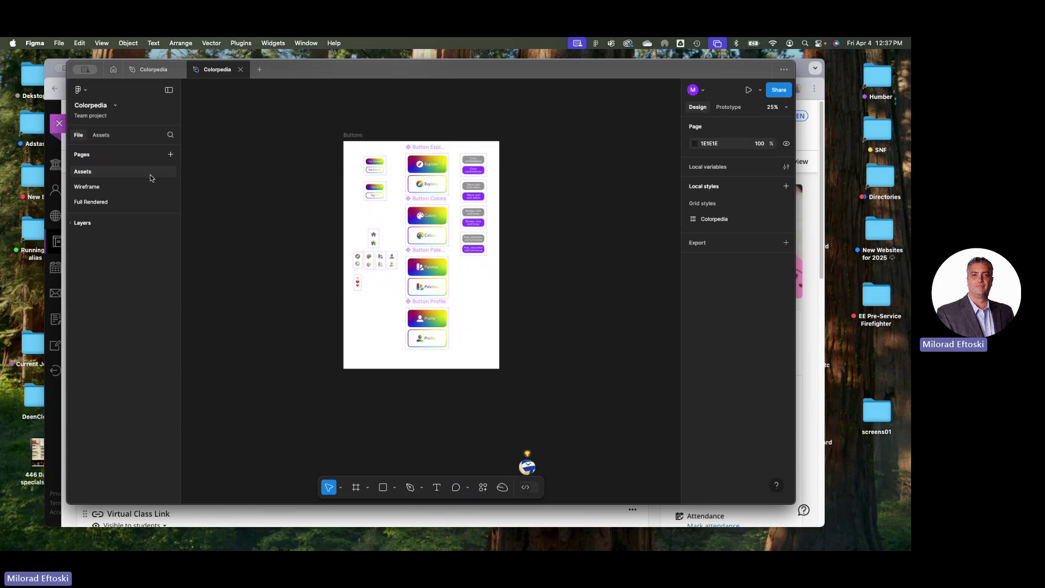
Examine the sitemap and the wireframe screens below it on the Wireframe page
click(136, 187)
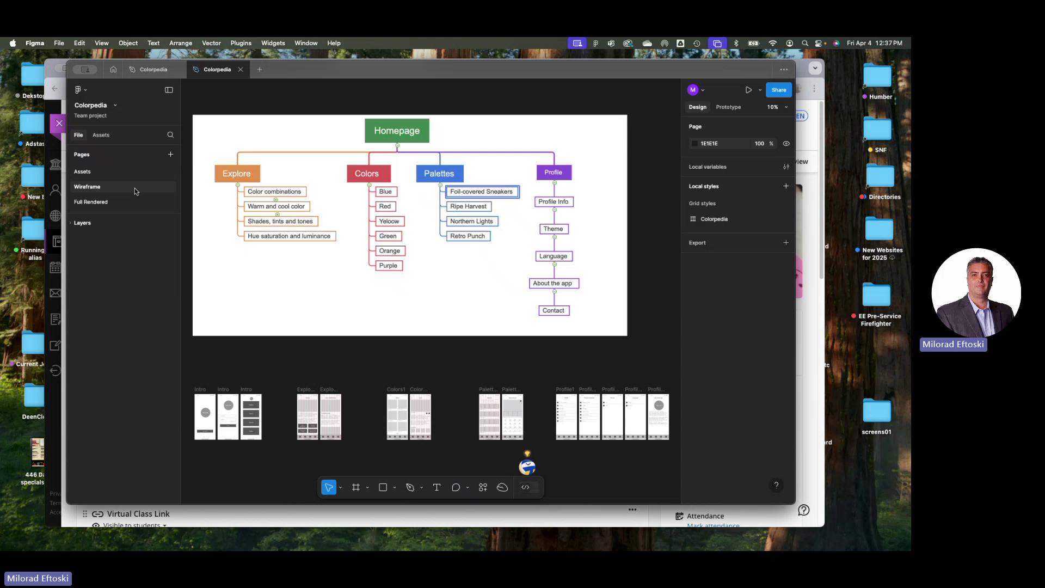
scroll(304, 357, down, 3)
scroll(304, 356, left, 3)
scroll(304, 356, up, 1)
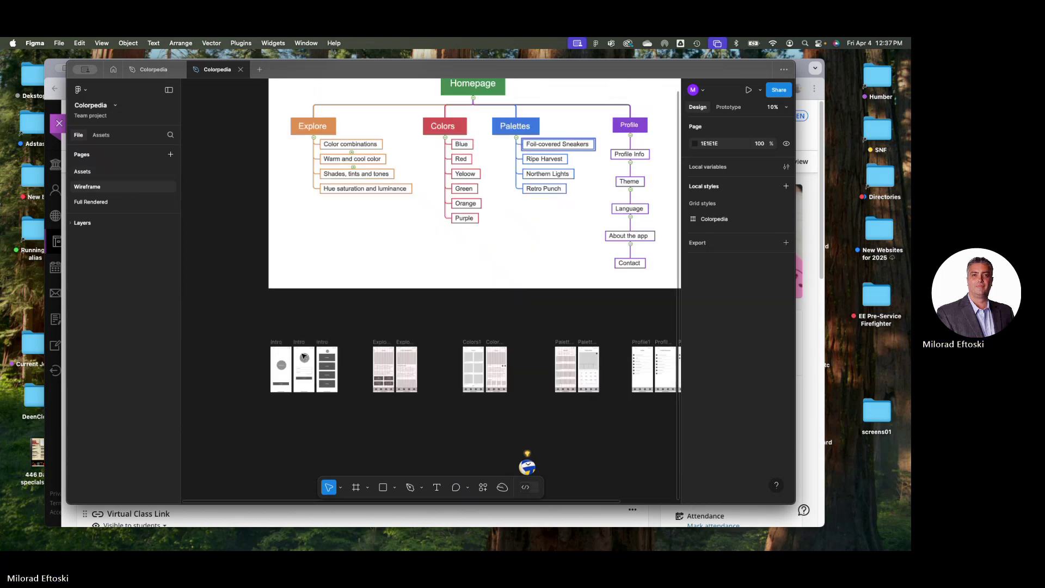
scroll(304, 356, up, 10)
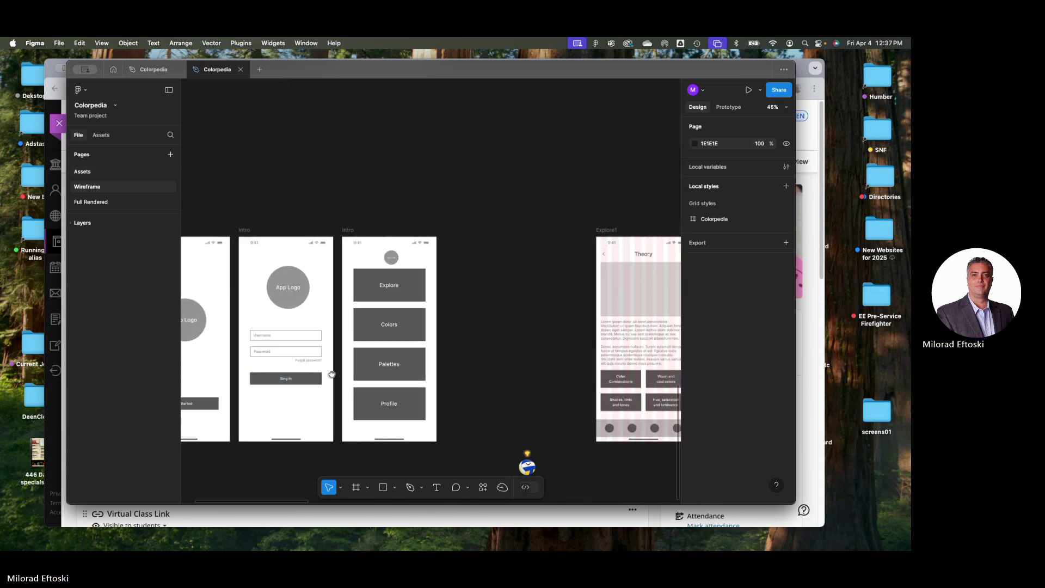
scroll(332, 374, right, 10)
scroll(302, 341, down, 5)
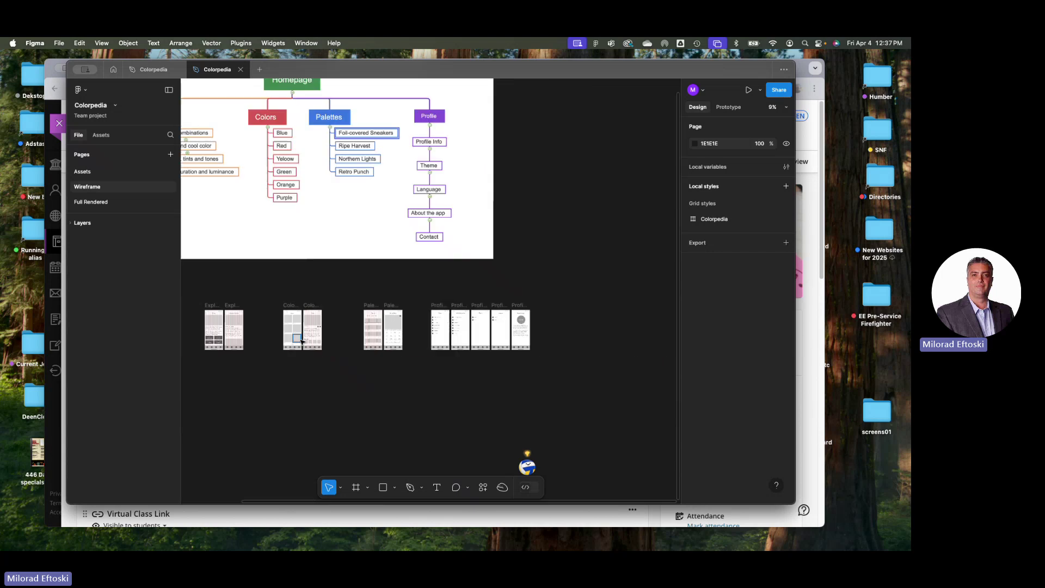
scroll(301, 340, down, 2)
drag(301, 341, 351, 356)
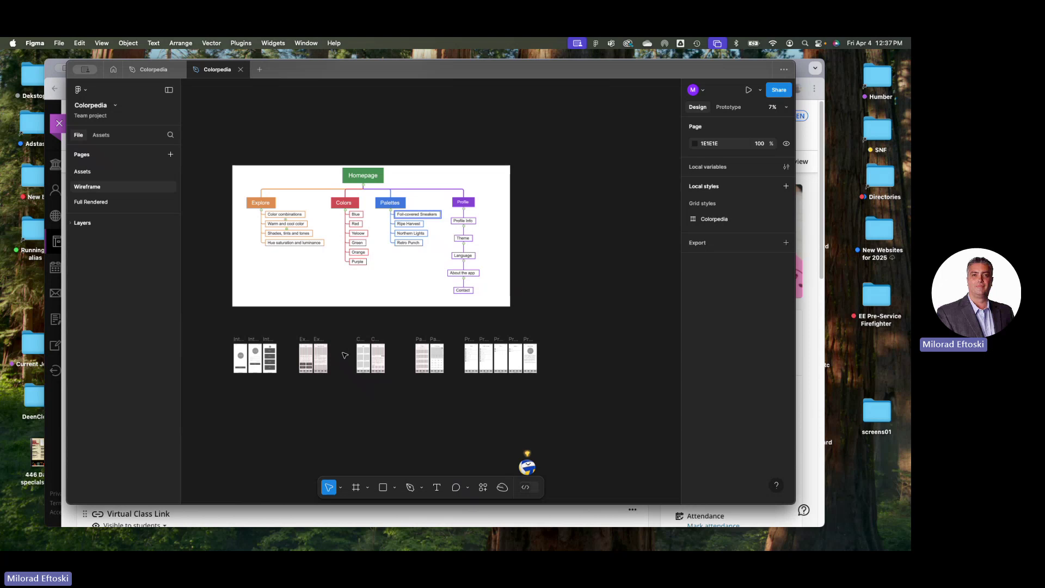
scroll(306, 335, down, 1)
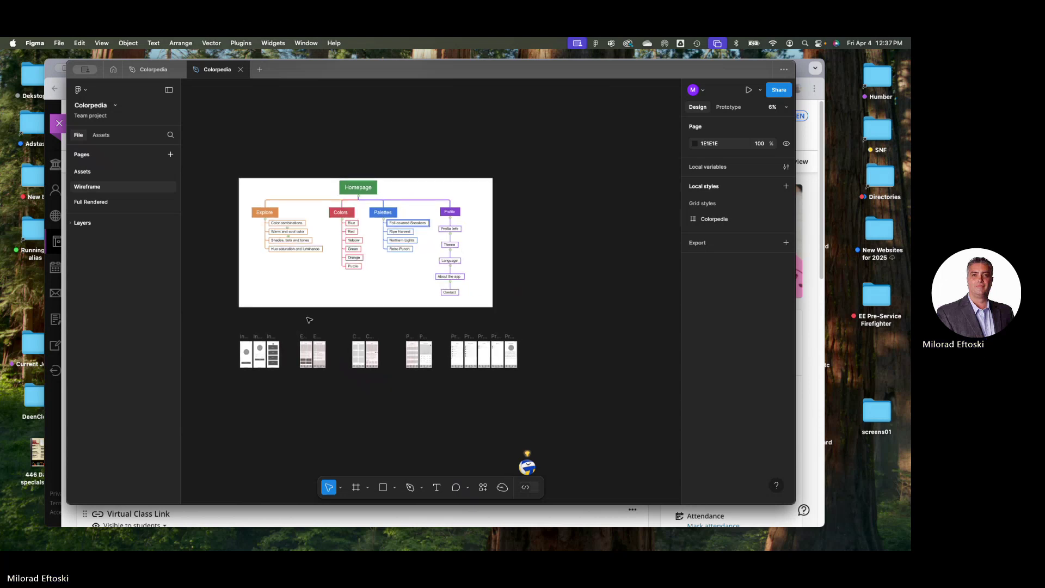
mouse_move(308, 322)
mouse_down()
mouse_move(508, 289)
mouse_move(305, 315)
mouse_up()
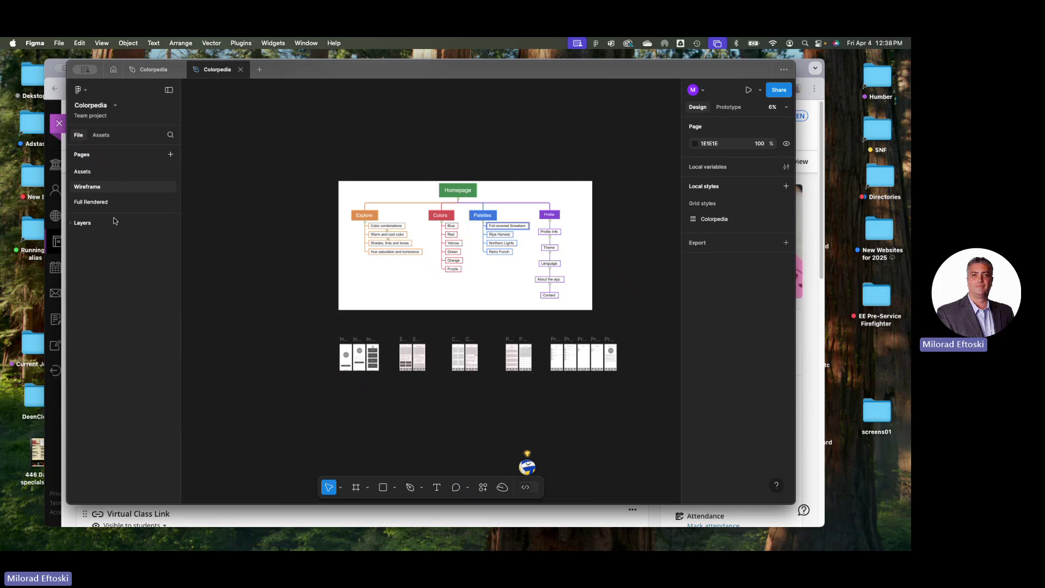
Examine the finished screen designs on the Full Rendered page, from the Intro frames to the Home screen and its sections
click(98, 203)
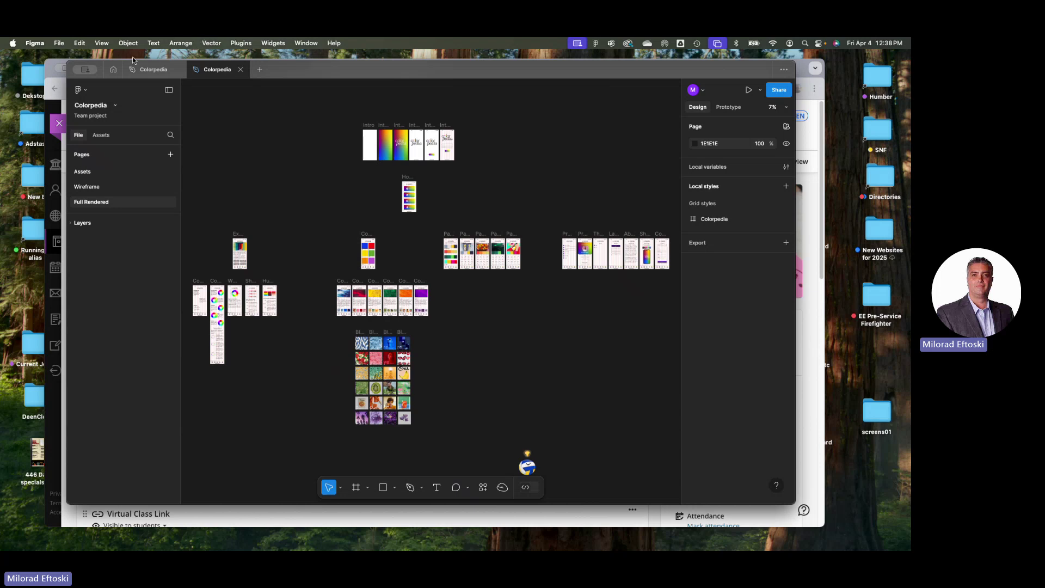
click(385, 134)
scroll(385, 133, up, 10)
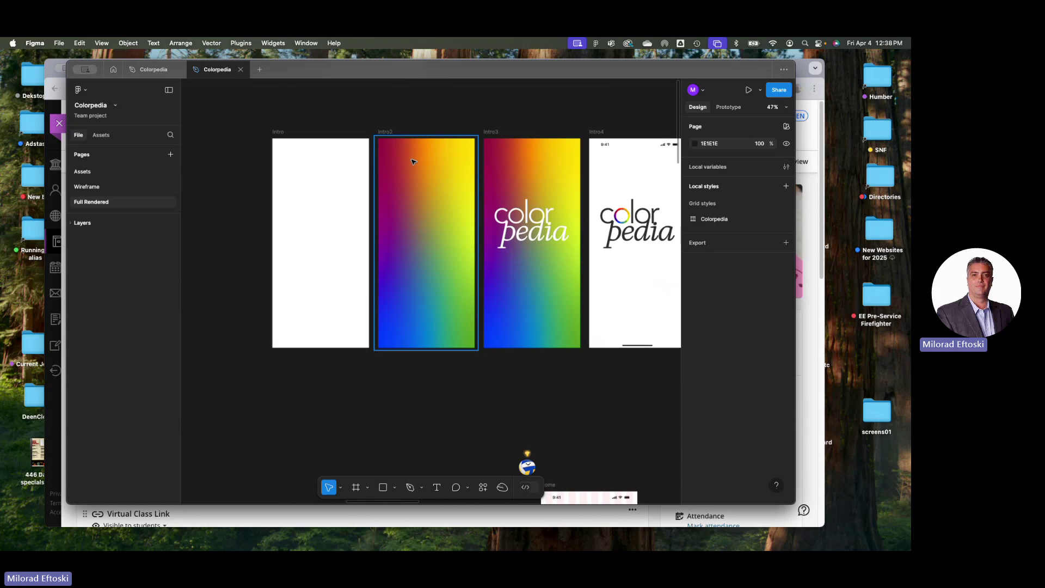
scroll(339, 156, down, 5)
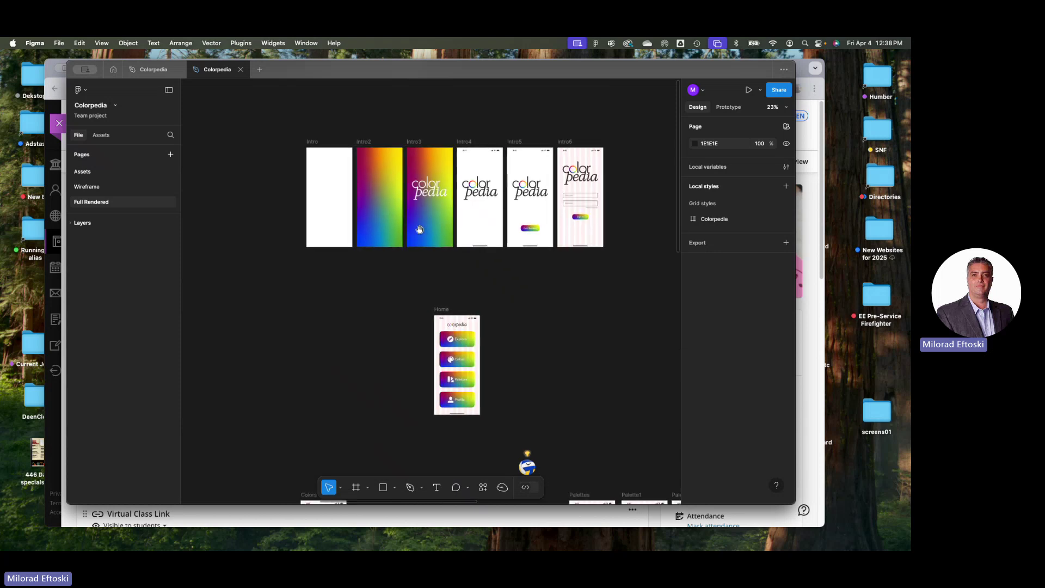
scroll(353, 280, down, 3)
scroll(533, 271, up, 5)
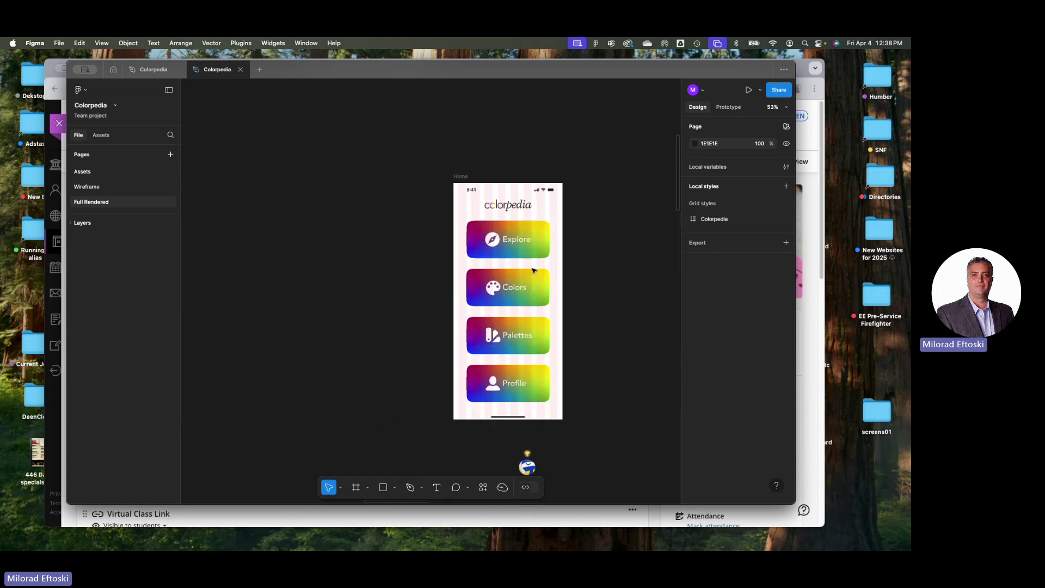
scroll(544, 279, down, 10)
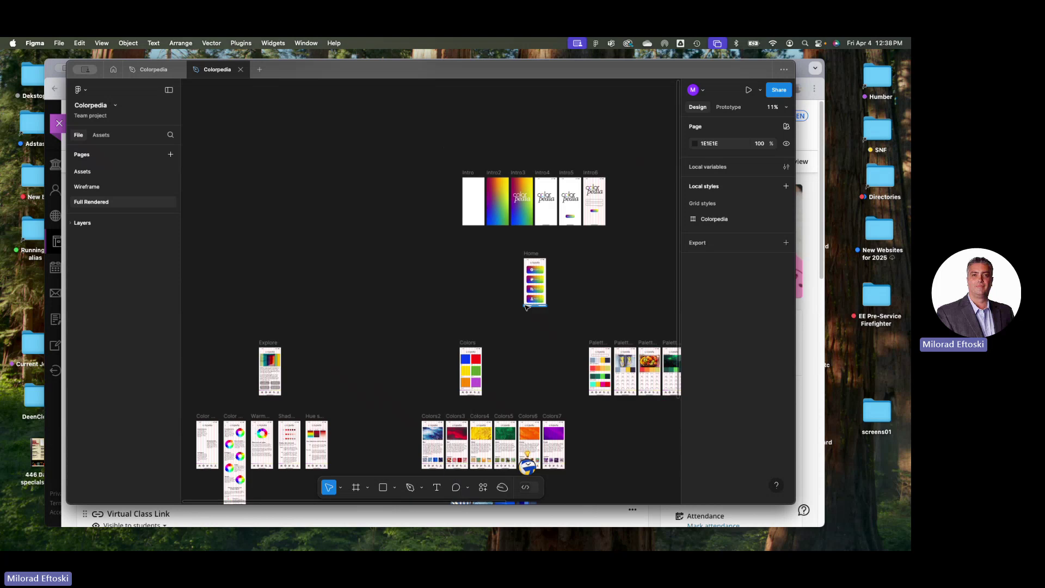
scroll(518, 275, down, 3)
scroll(518, 275, right, 3)
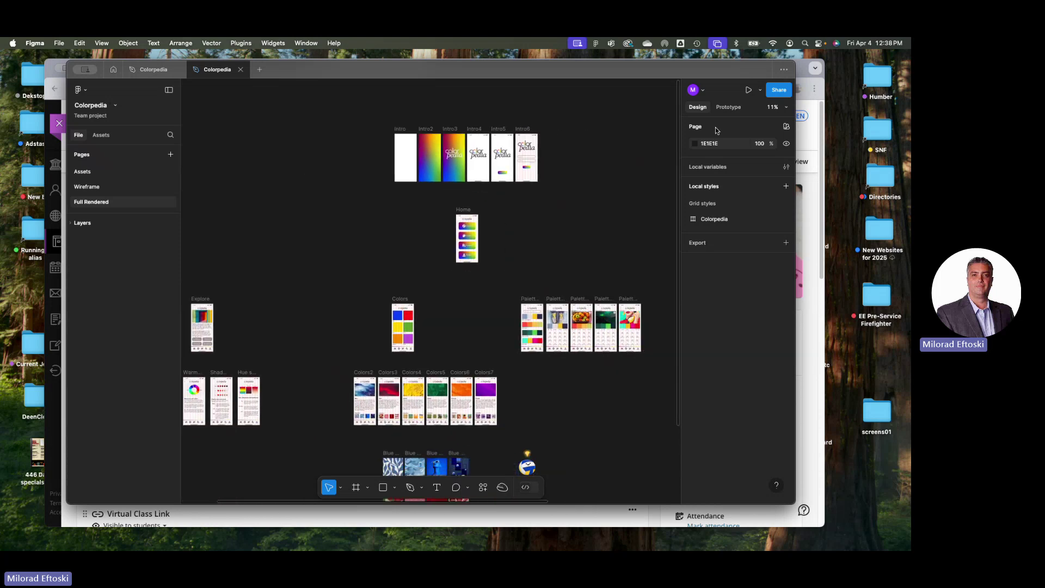
Show the prototype connections on the Full Rendered page and examine how the screens and colour image frames are linked
click(728, 107)
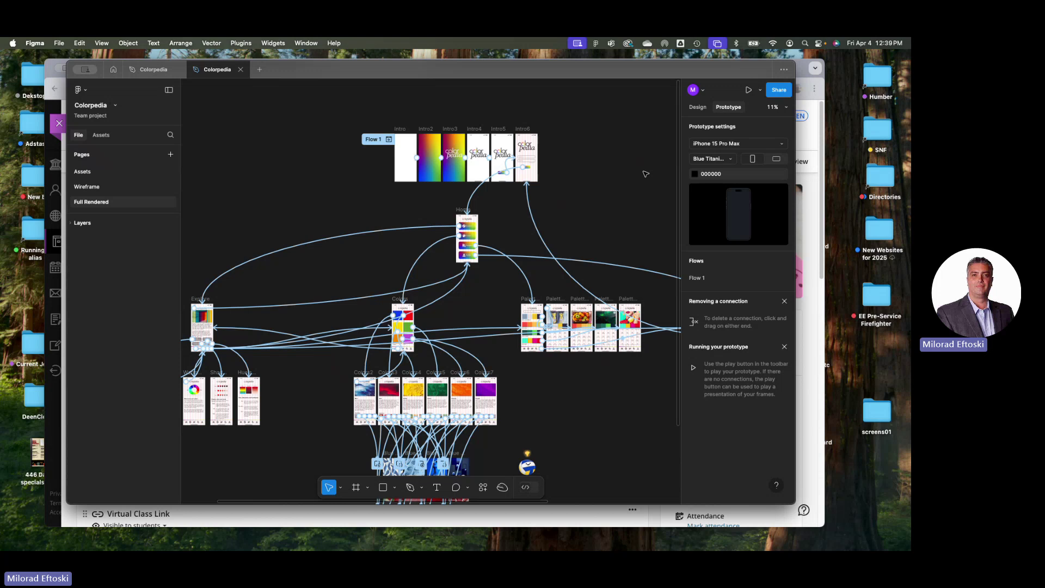
key(minus)
key(minus)
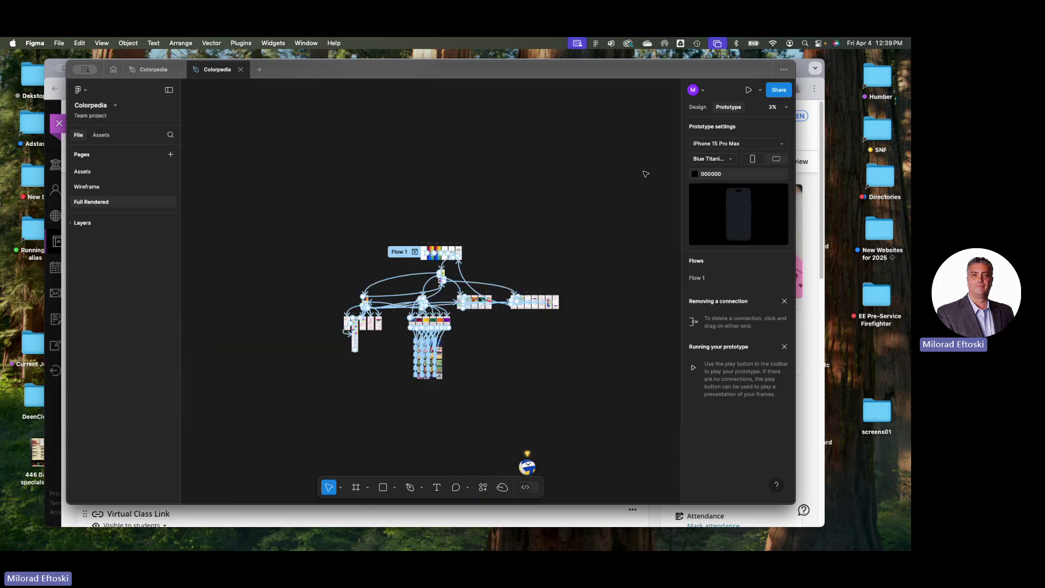
key(plus)
key(plus)
key(plus)
key(plus)
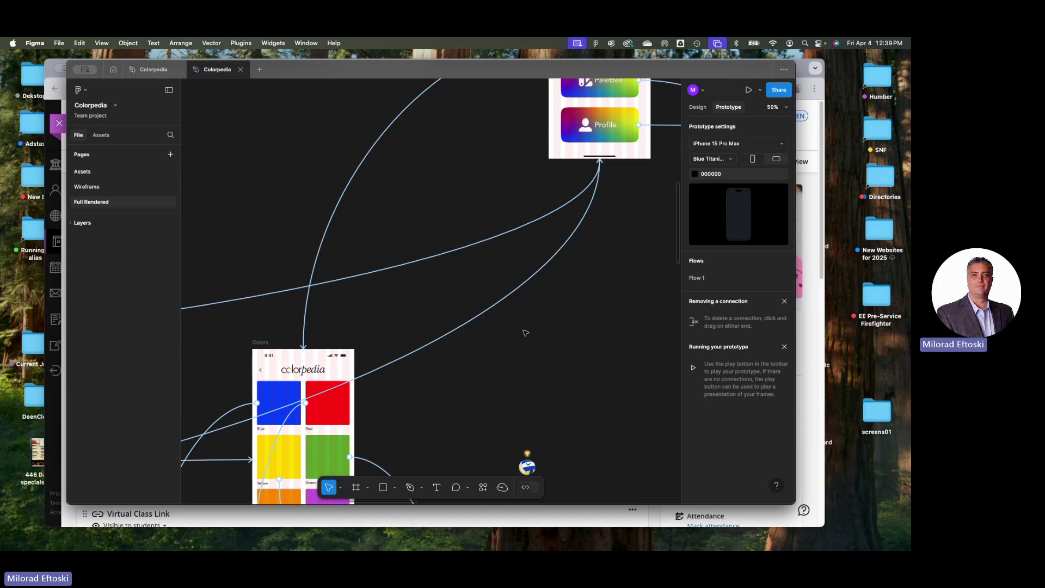
scroll(525, 333, down, 10)
scroll(580, 287, down, 2)
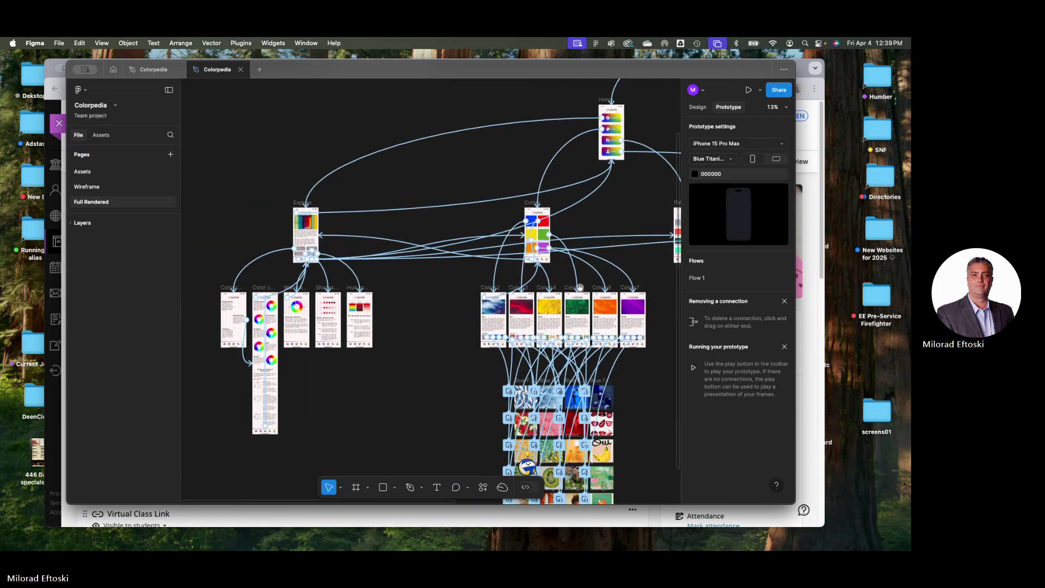
scroll(581, 288, down, 5)
scroll(580, 287, right, 3)
scroll(496, 333, up, 3)
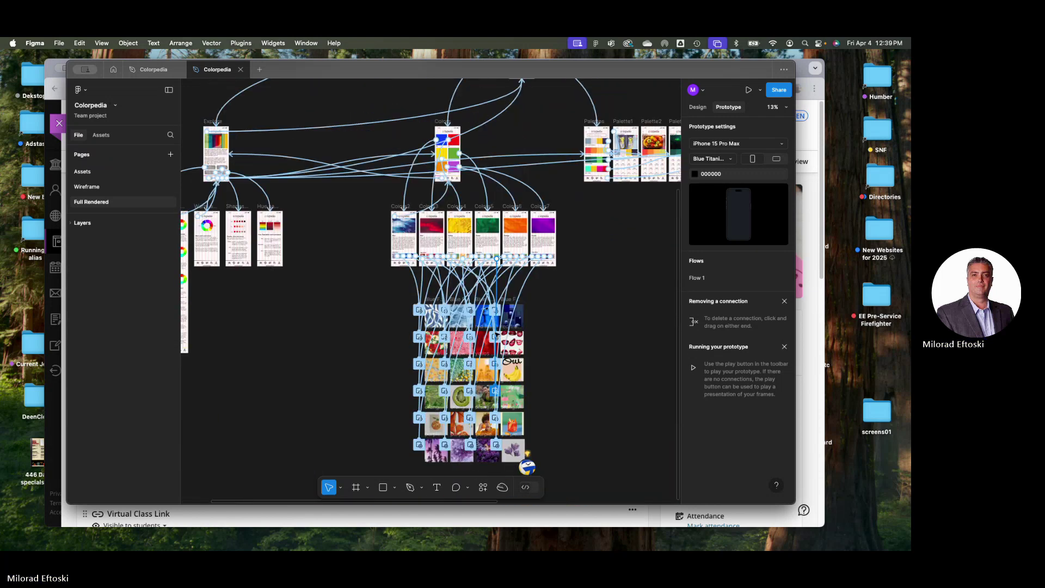
ctrl+scroll(496, 333, up, 10)
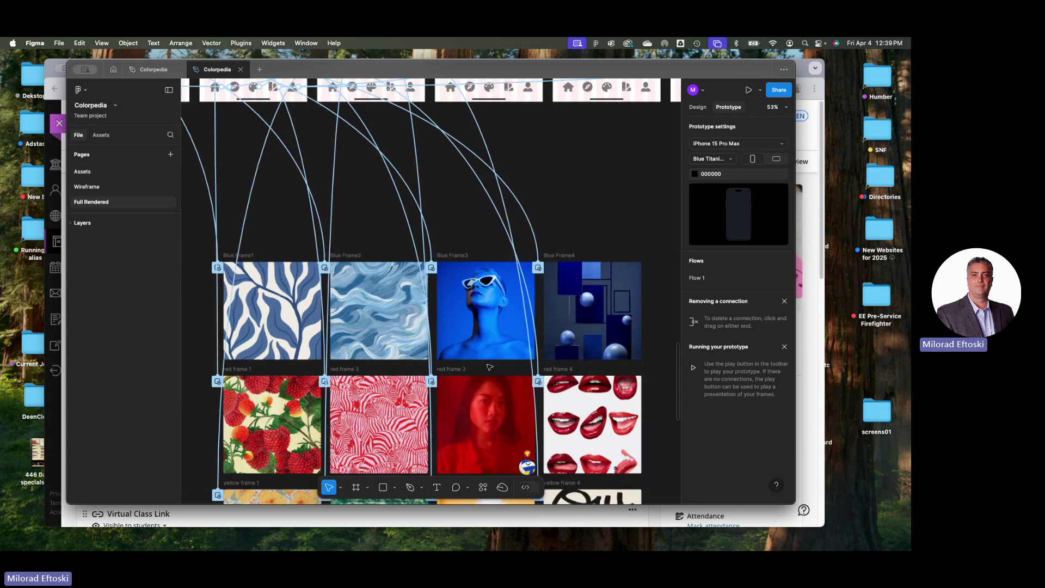
ctrl+scroll(490, 367, down, 10)
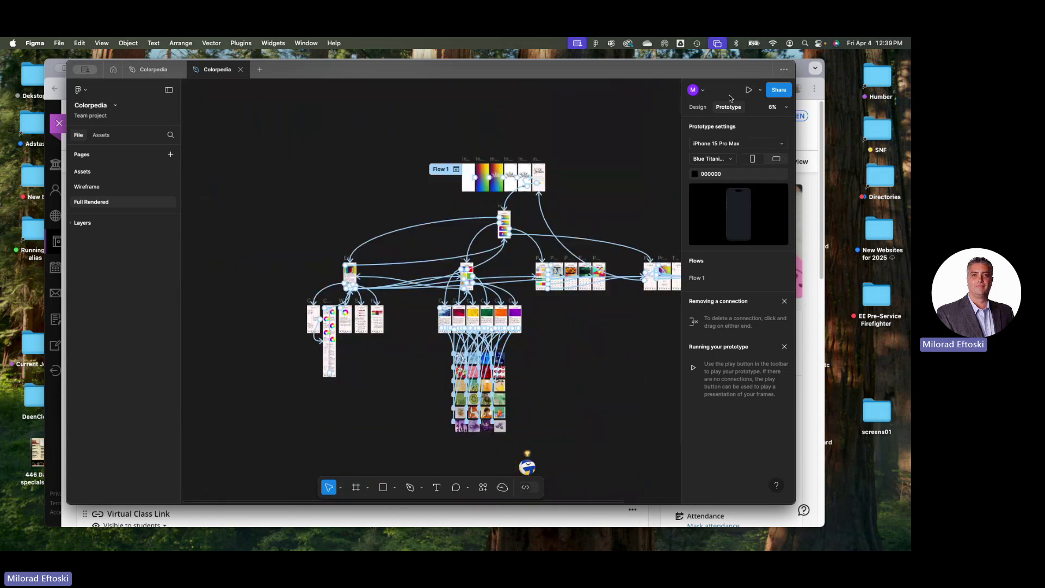
Run the Colorpedia prototype and proceed through Get Started and the sign-in screen to the home menu
click(749, 93)
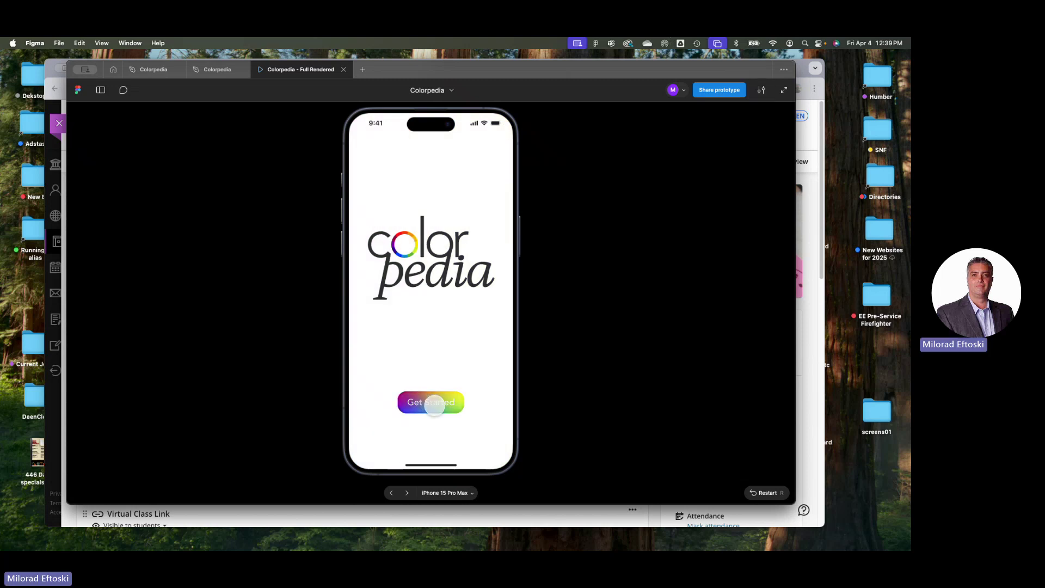
click(425, 405)
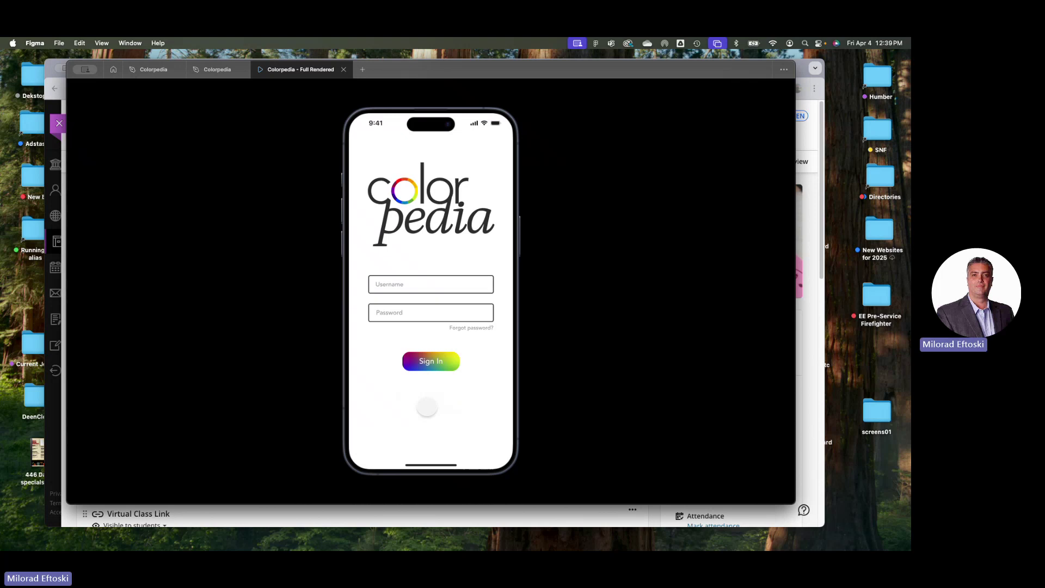
click(401, 283)
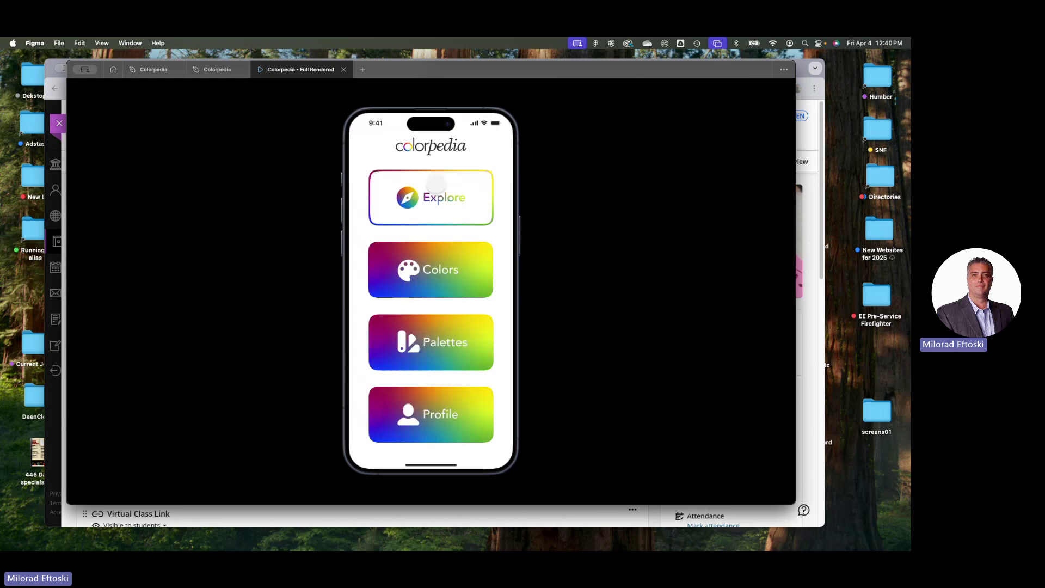
Go to Color combinations in the prototype's Explore section and read through the page to its end
click(424, 195)
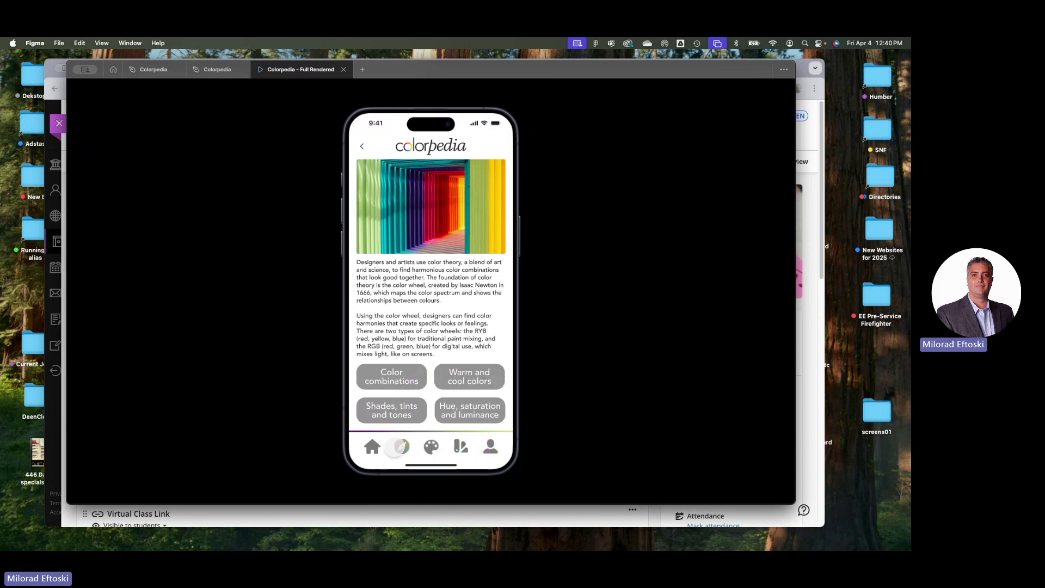
click(392, 377)
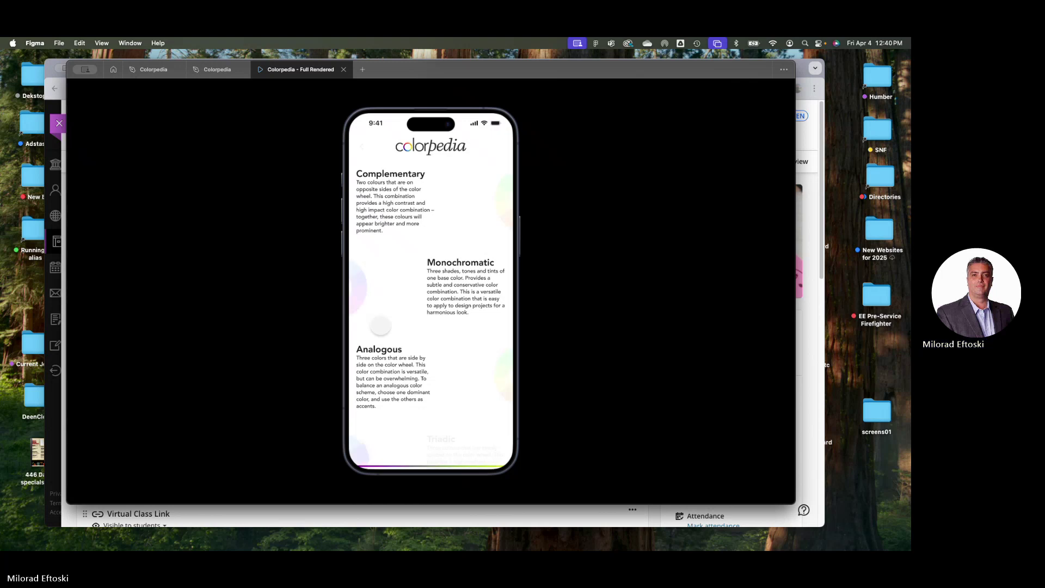
scroll(444, 290, down, 5)
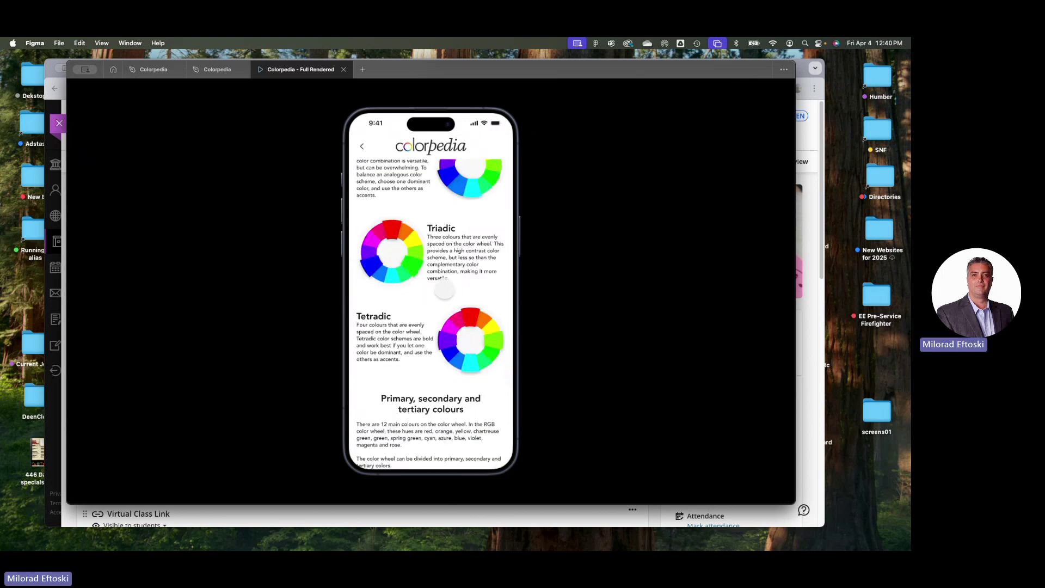
scroll(444, 290, down, 10)
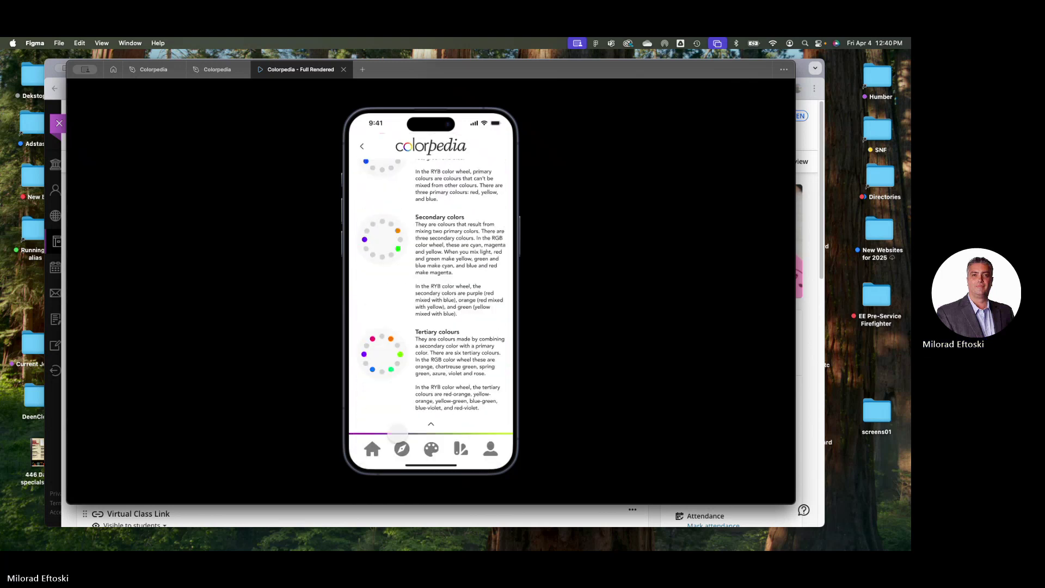
Go to the prototype's Colors section, open the Blue page and preview its Inspiration images enlarged
click(372, 449)
click(423, 273)
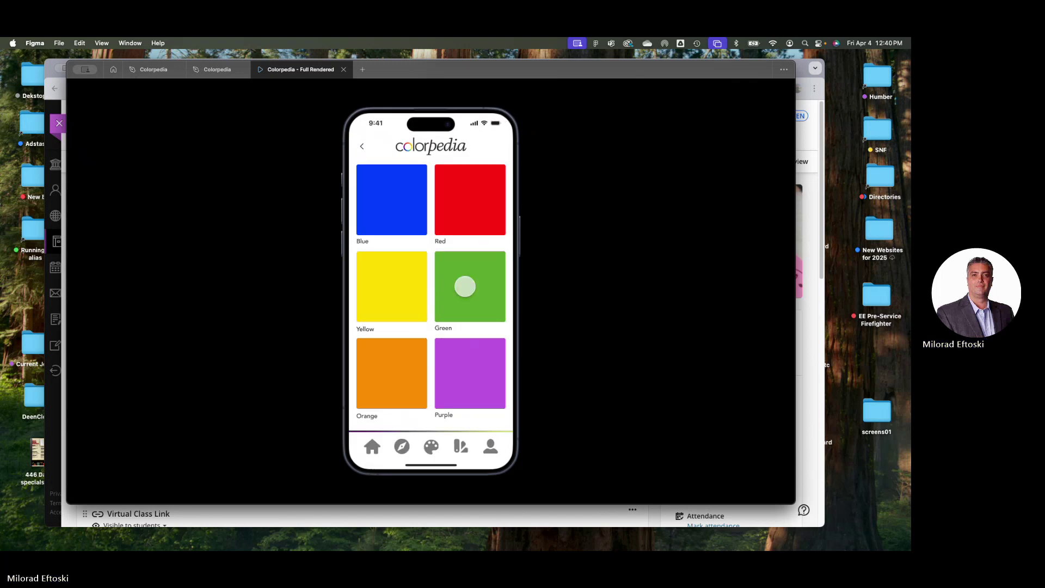
click(385, 214)
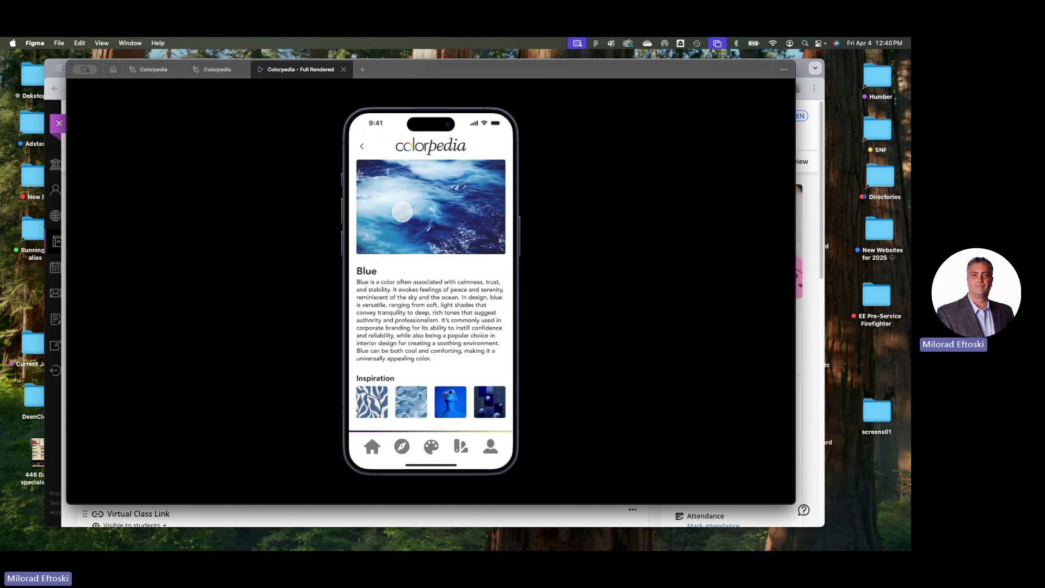
click(413, 403)
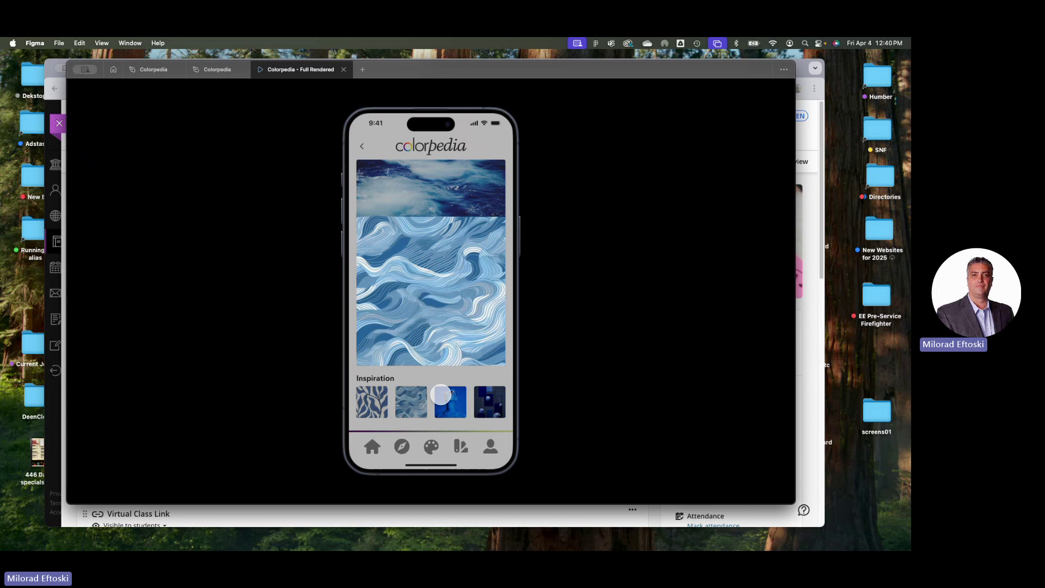
click(441, 394)
click(476, 392)
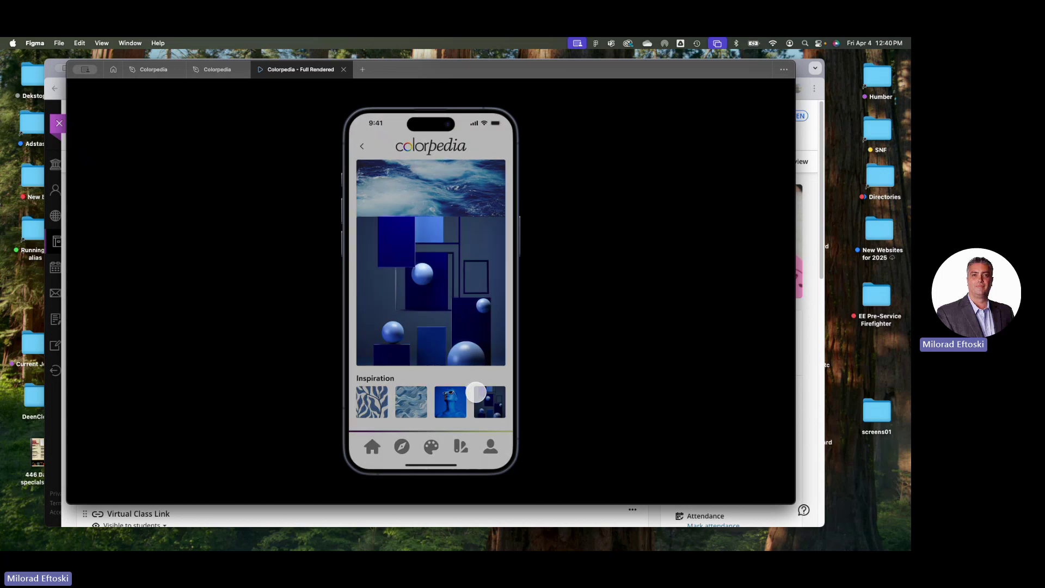
click(452, 398)
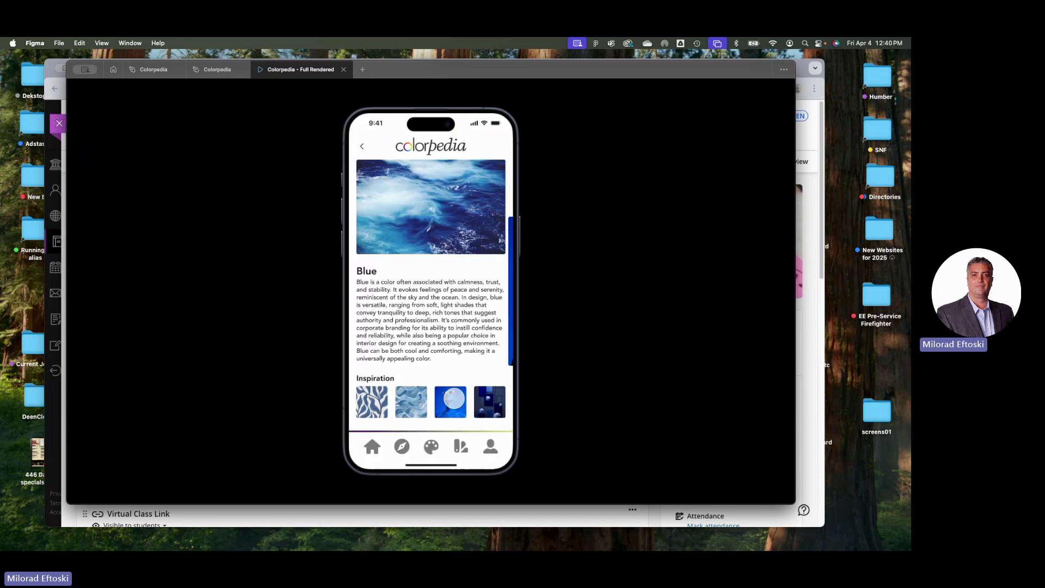
click(454, 399)
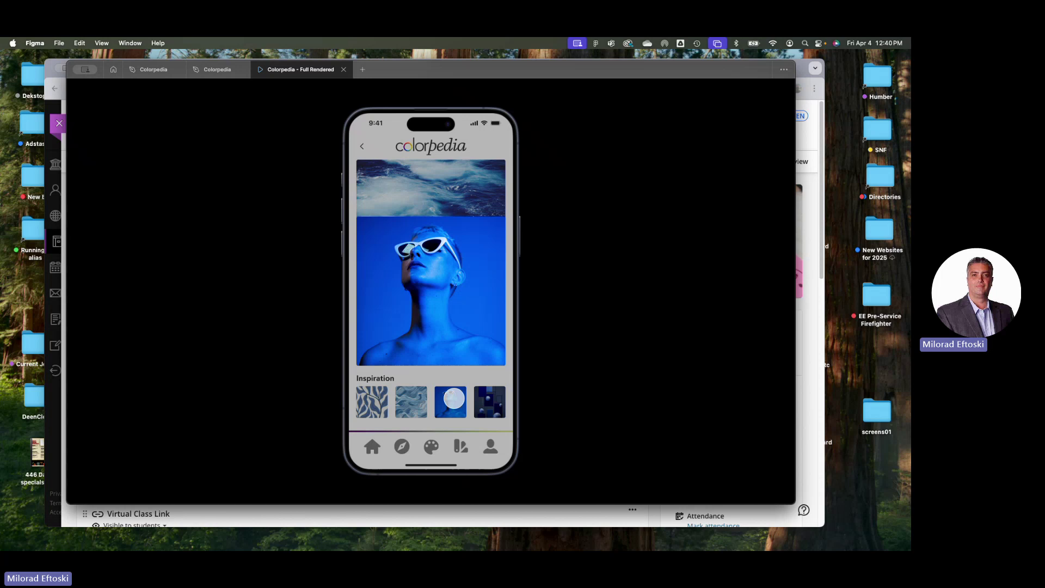
click(378, 402)
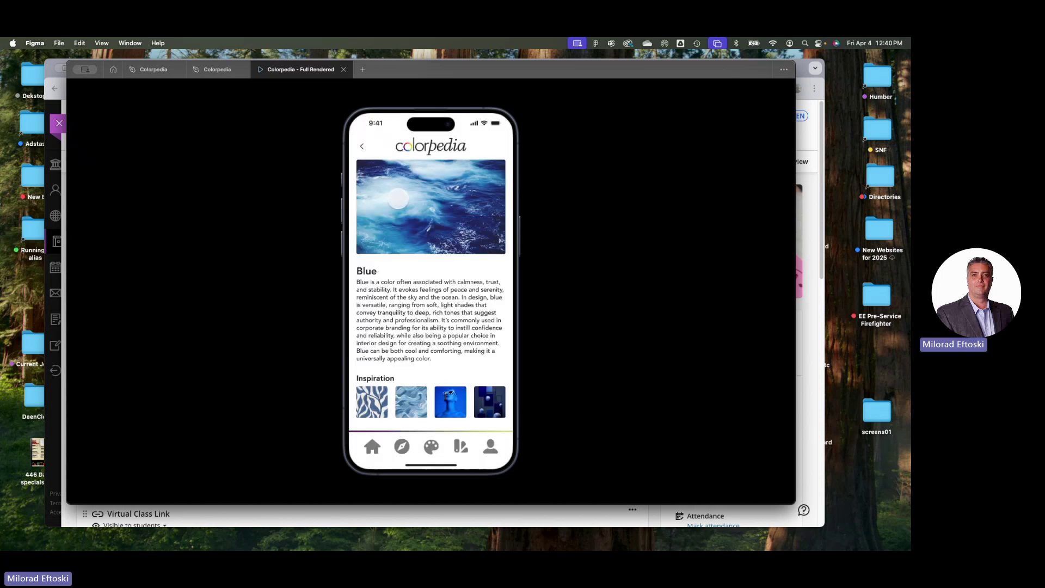
Return to the colour grid, open the Red page and preview its Inspiration images enlarged
click(362, 146)
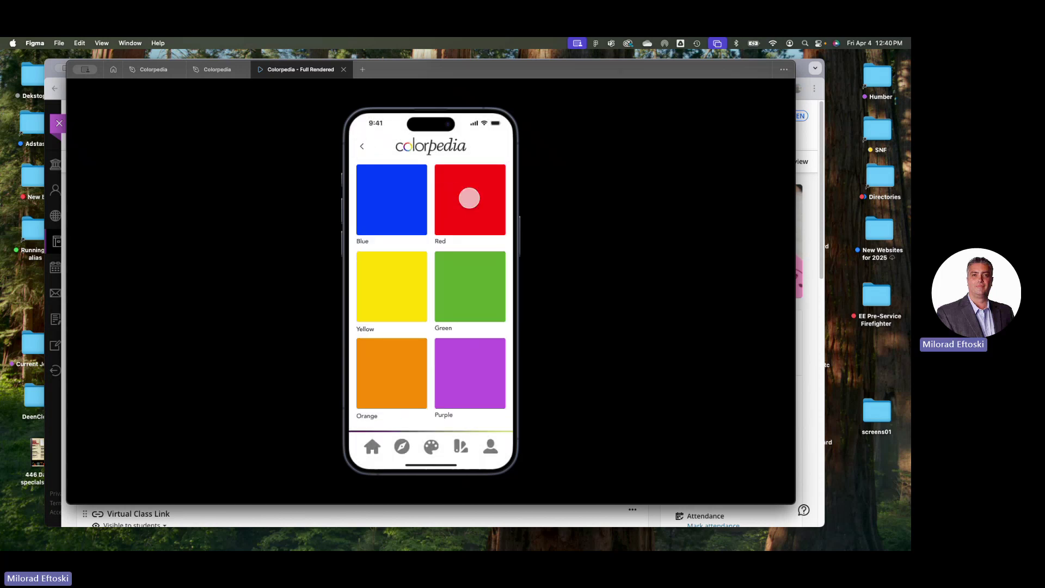
click(469, 198)
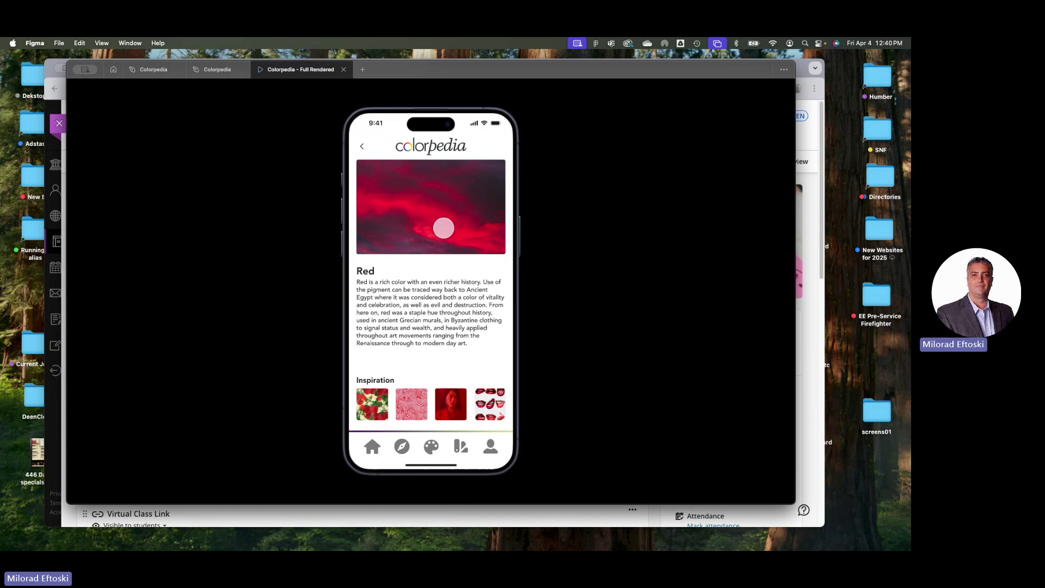
click(449, 405)
click(482, 393)
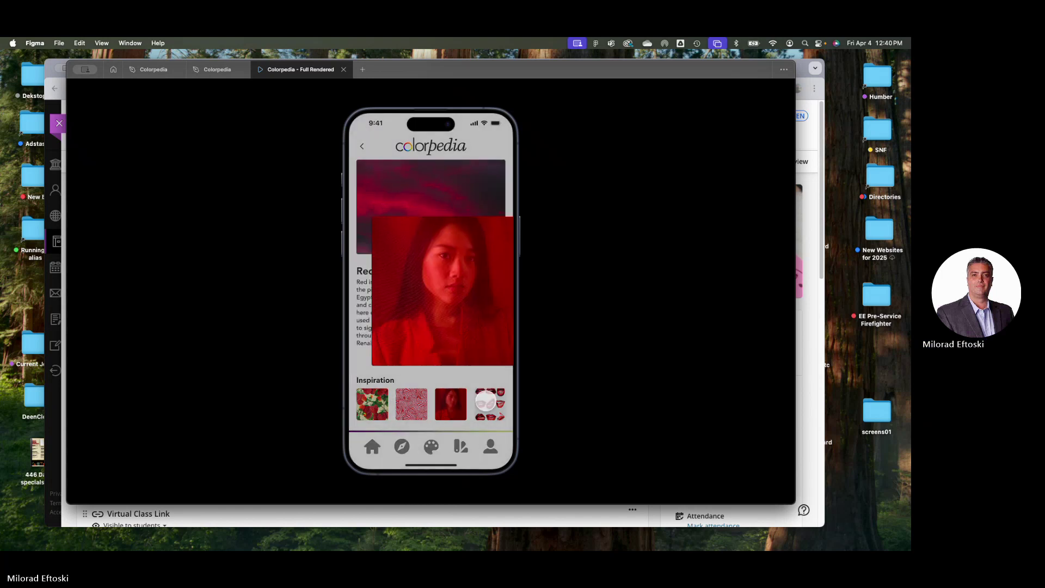
click(409, 406)
click(410, 405)
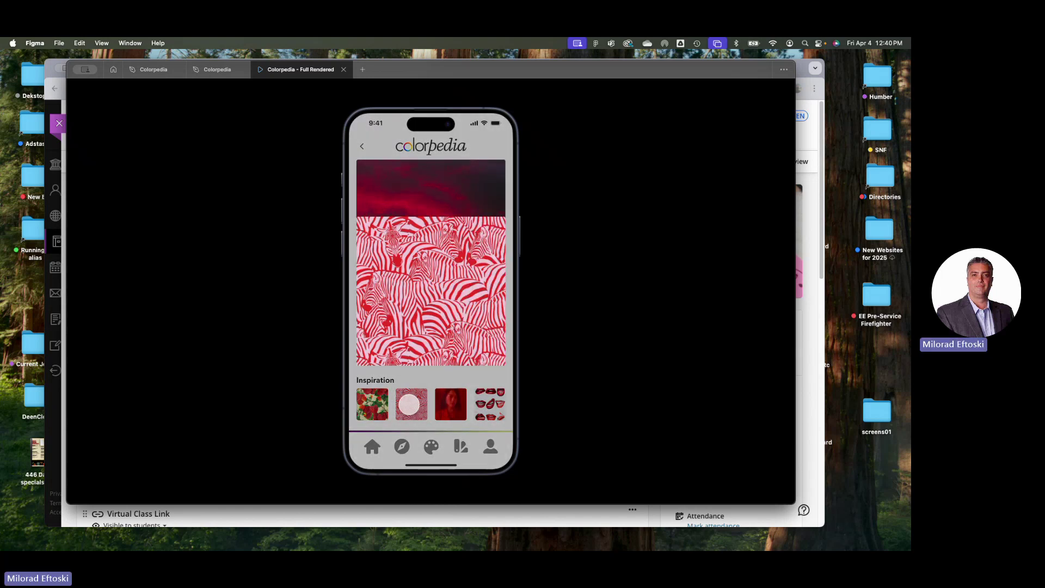
click(372, 407)
click(373, 407)
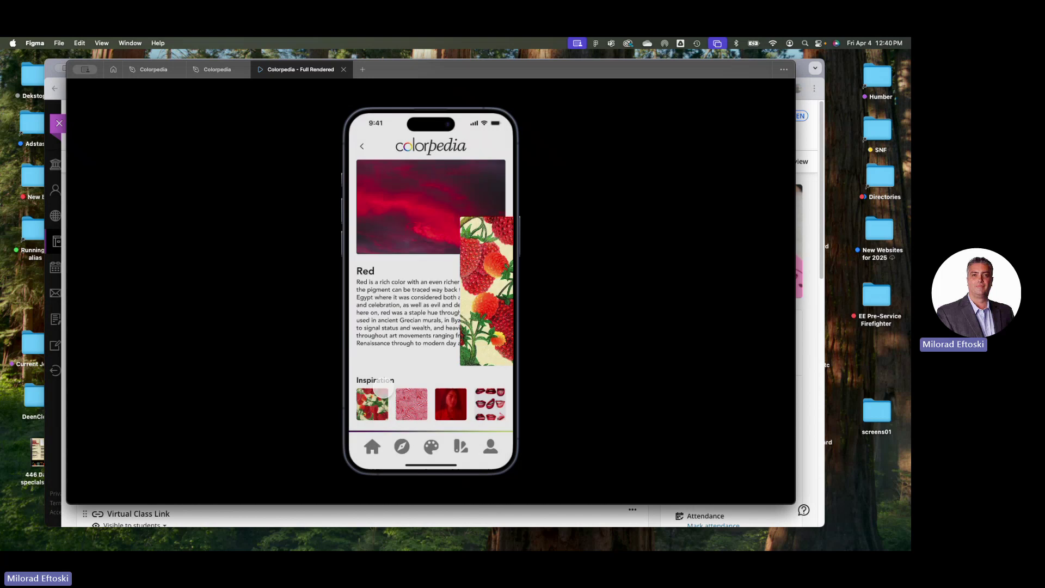
Return to the prototype's home menu and open the Purple page from the Colors section
click(372, 446)
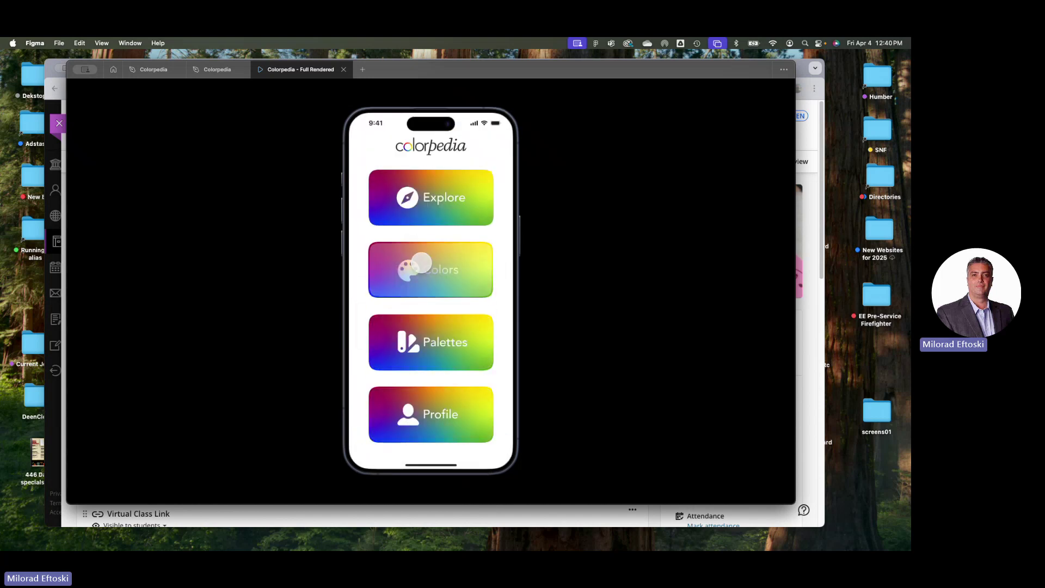
click(411, 265)
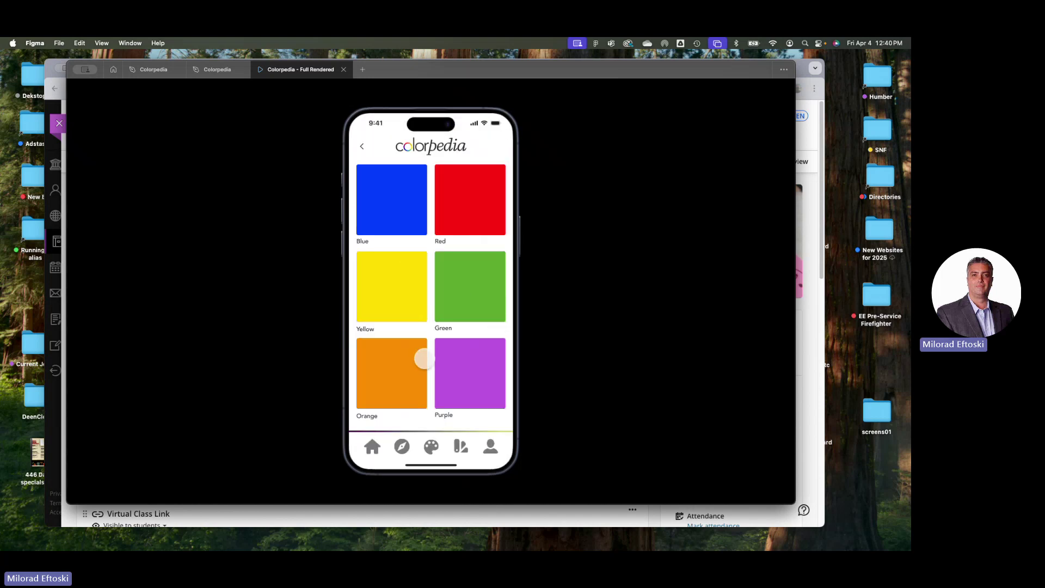
click(454, 366)
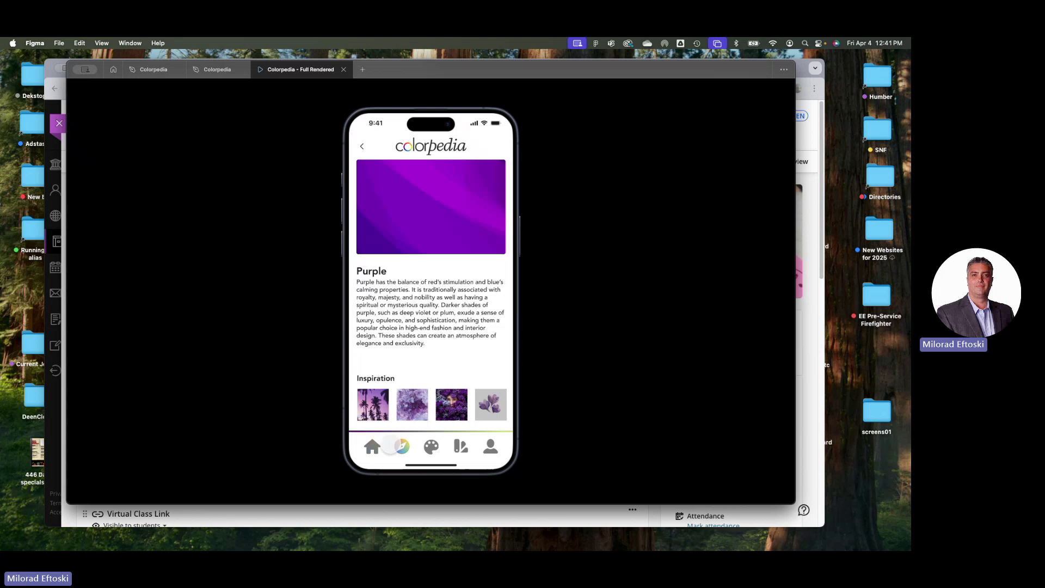
Go to the Palettes section by way of the home menu and view the Foil-covered Sneakers palette
click(391, 445)
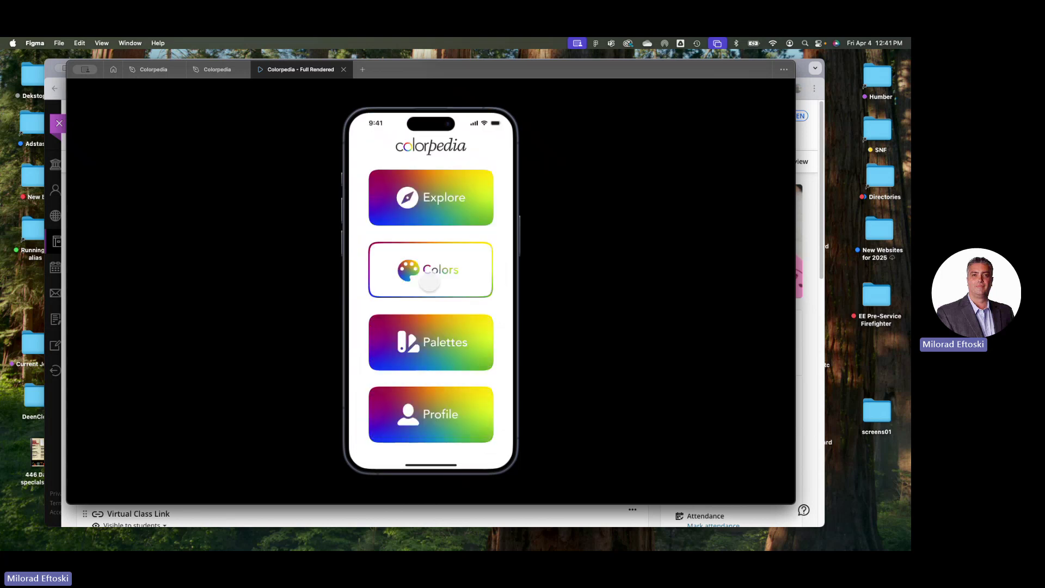
click(431, 343)
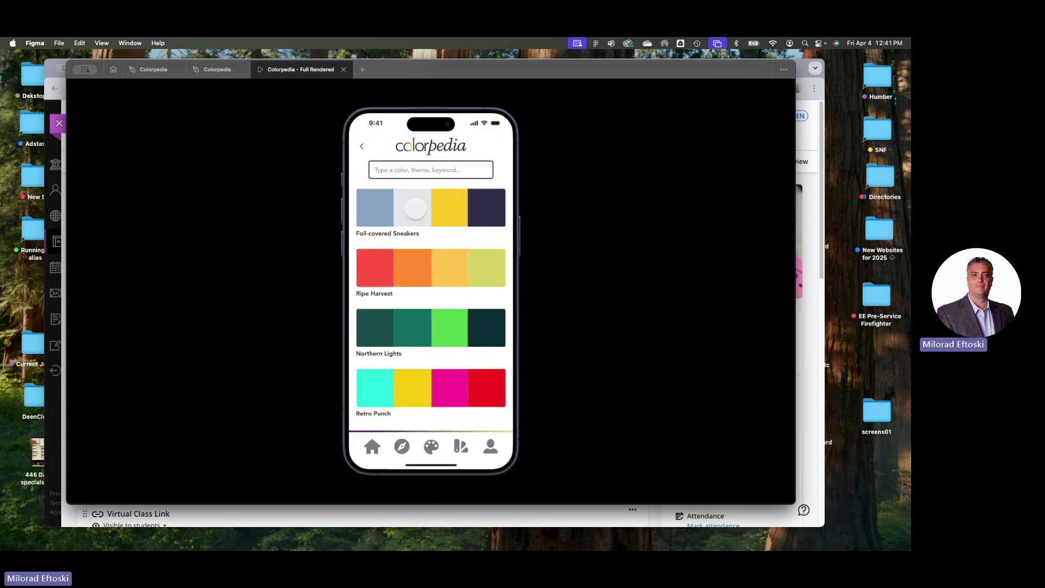
click(415, 208)
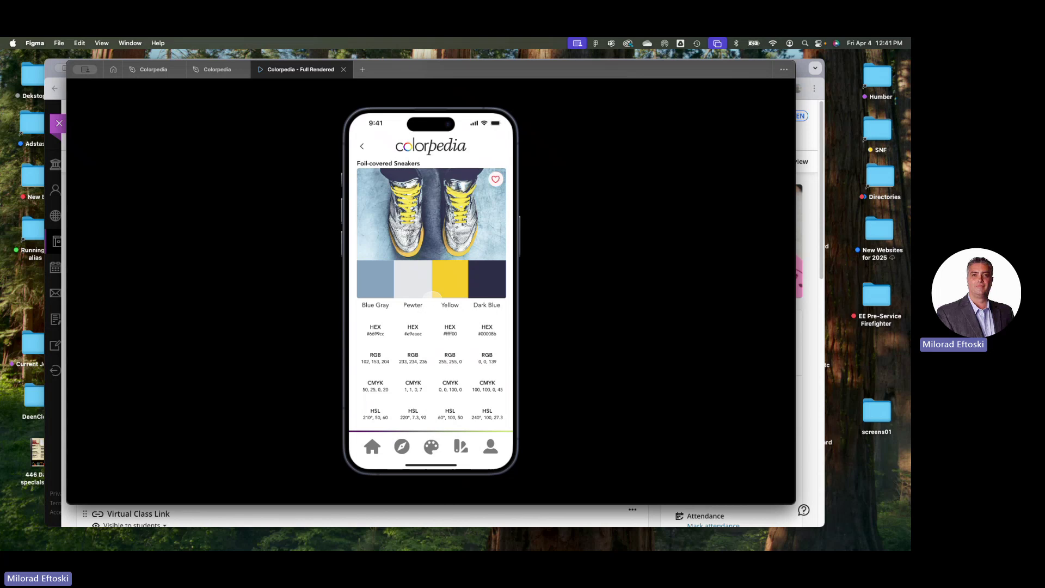
Pass through the Colors section to Explore, read the Warm and cool colors page and return to the Explore overview
click(431, 446)
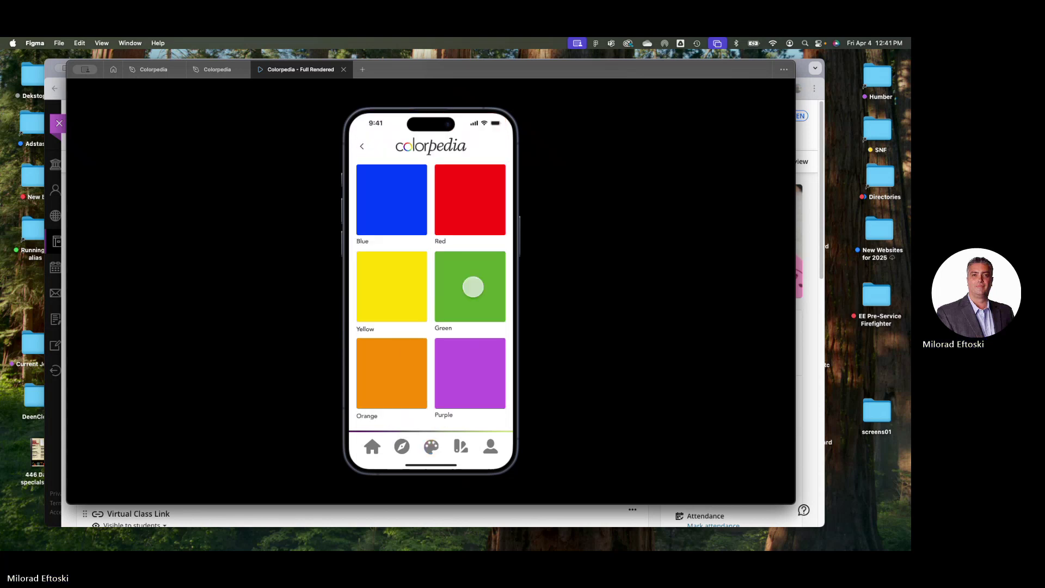
click(401, 447)
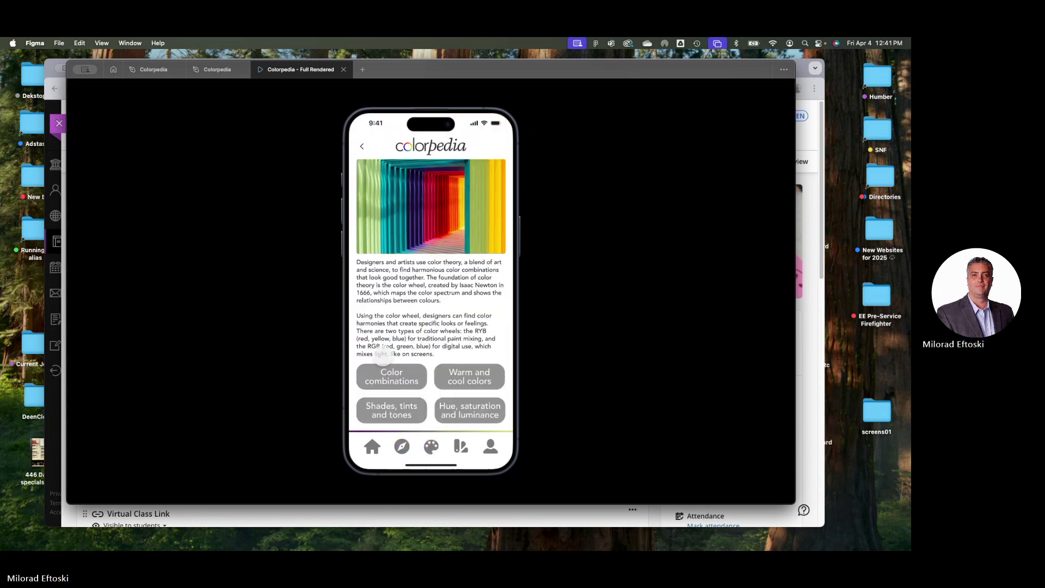
click(473, 381)
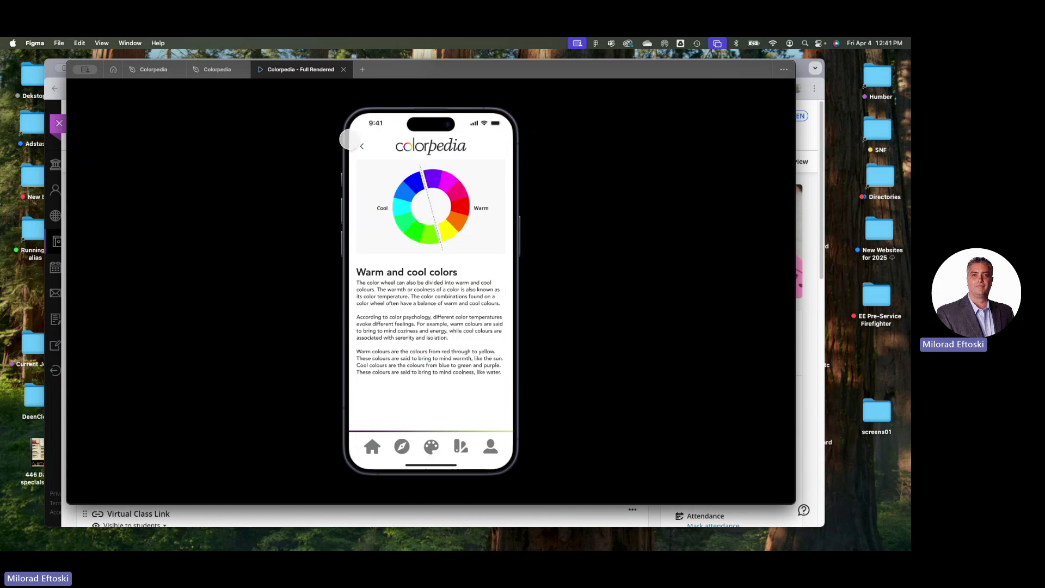
click(362, 145)
Open the Northern Lights palette from the Palettes section and test its favourite toggle, leaving it marked as a favourite
click(460, 445)
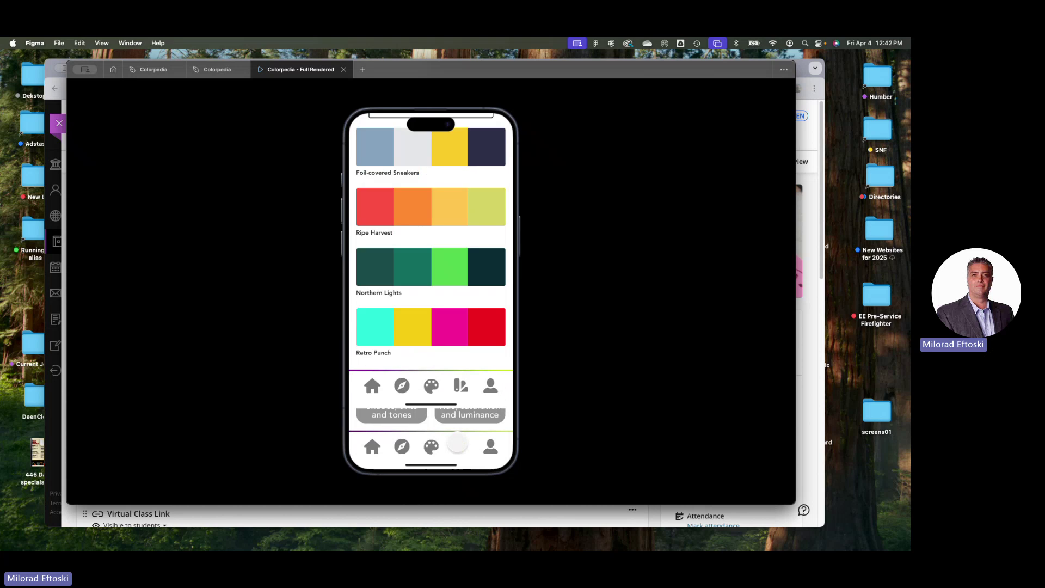
click(418, 327)
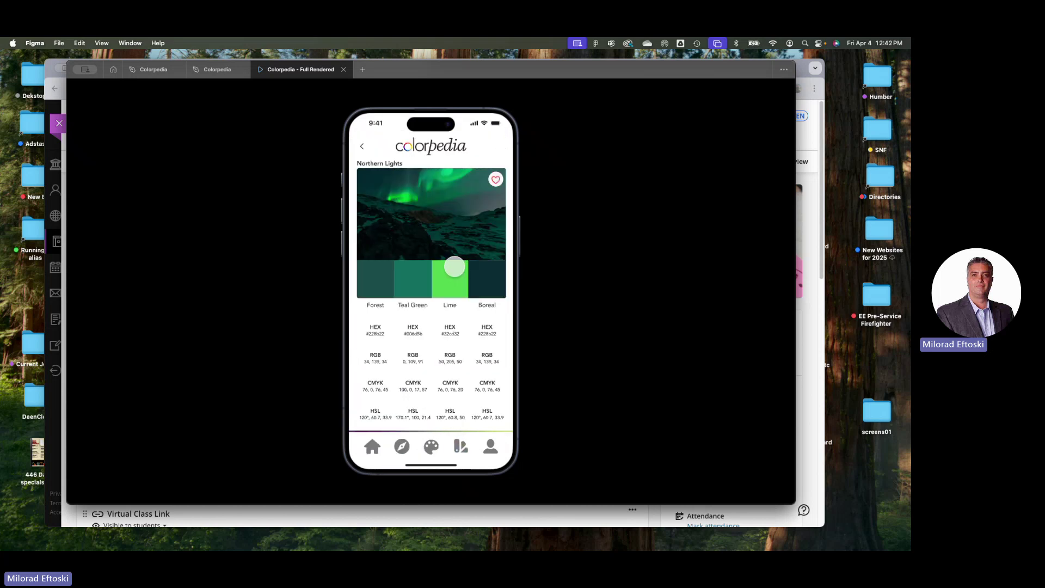
click(491, 201)
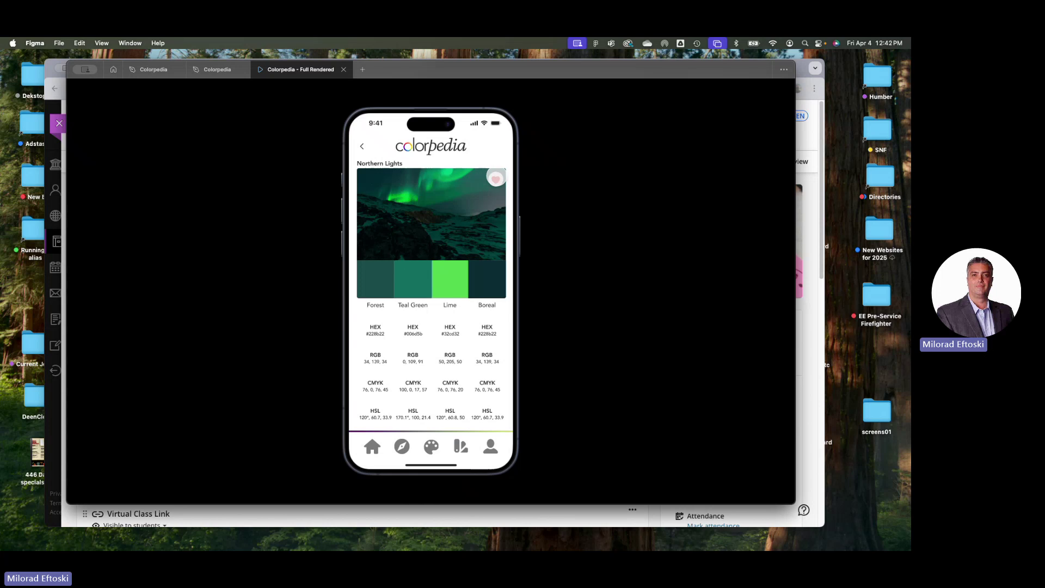
click(496, 177)
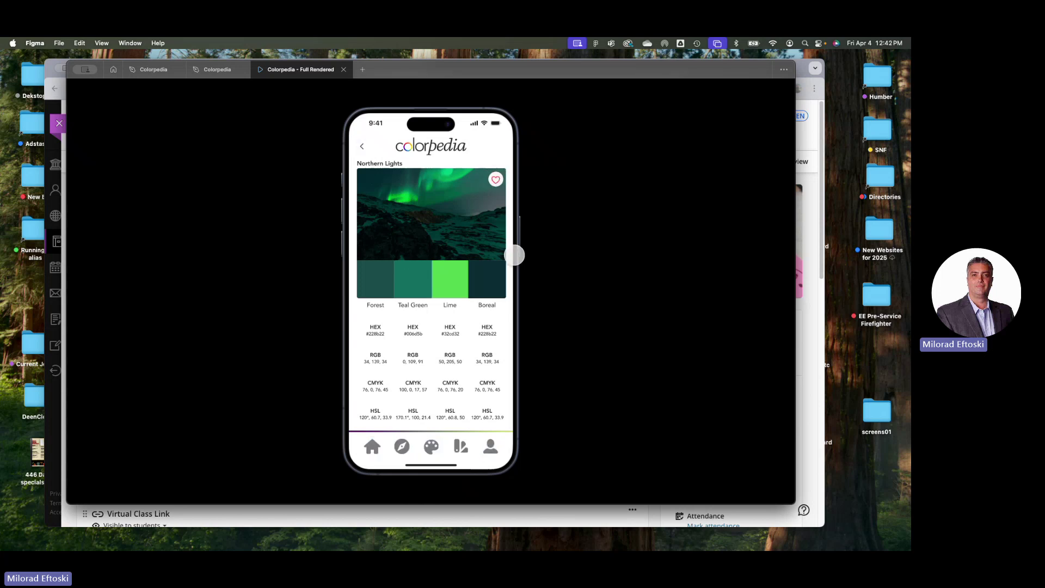
click(495, 179)
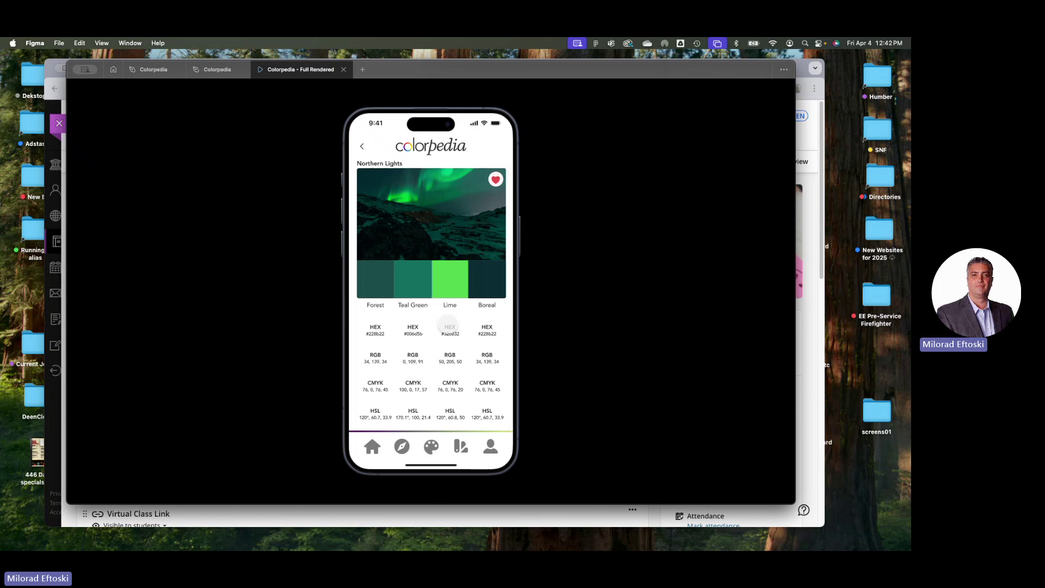
click(448, 324)
Go to the prototype's Profile section, view the Profile Information page and return to the profile menu
click(491, 445)
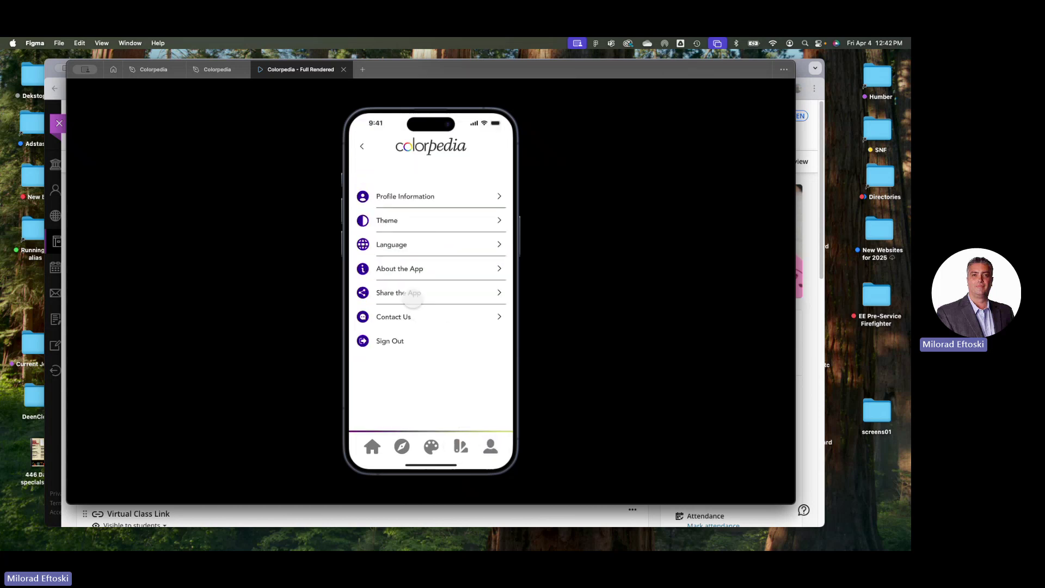
click(404, 196)
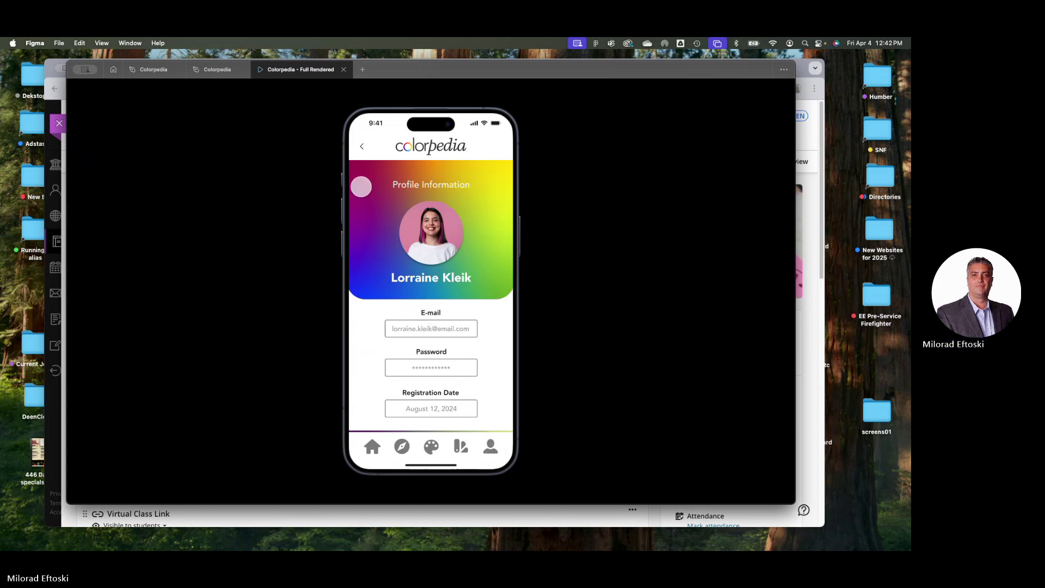
click(362, 146)
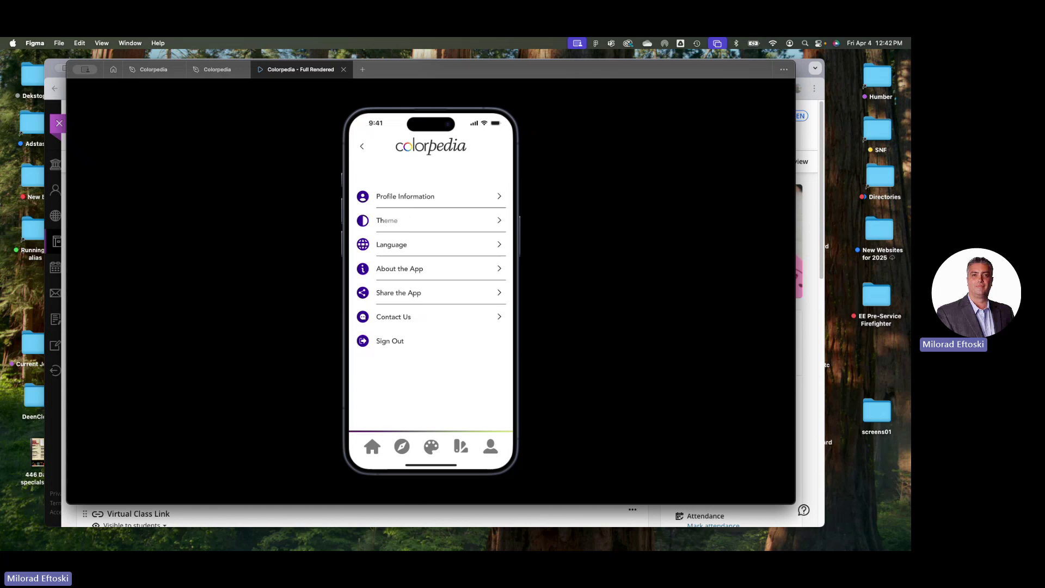
Open the Theme page from the profile menu, try the Light option and return to the menu
click(399, 220)
click(386, 219)
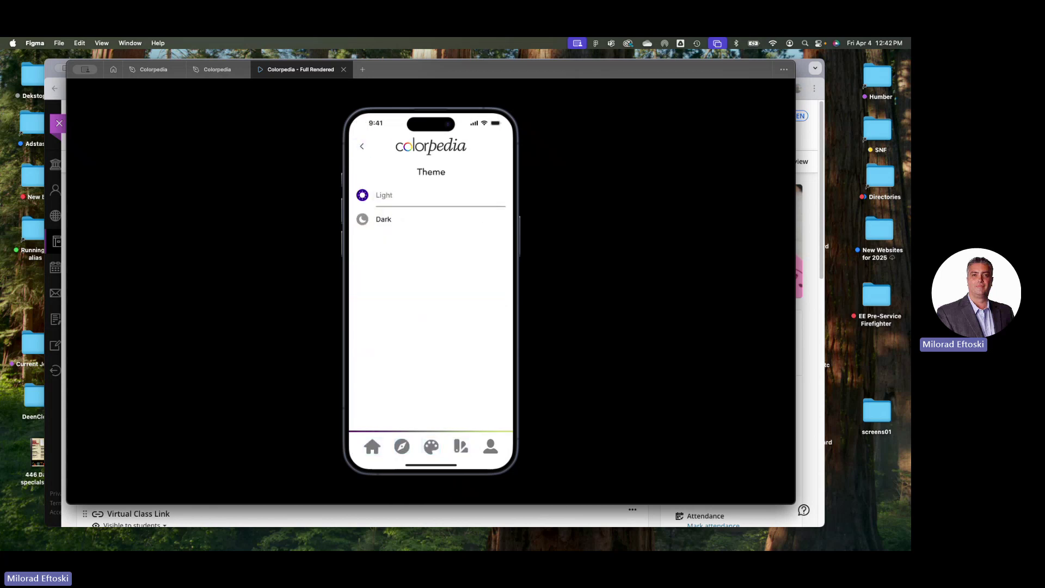
click(383, 196)
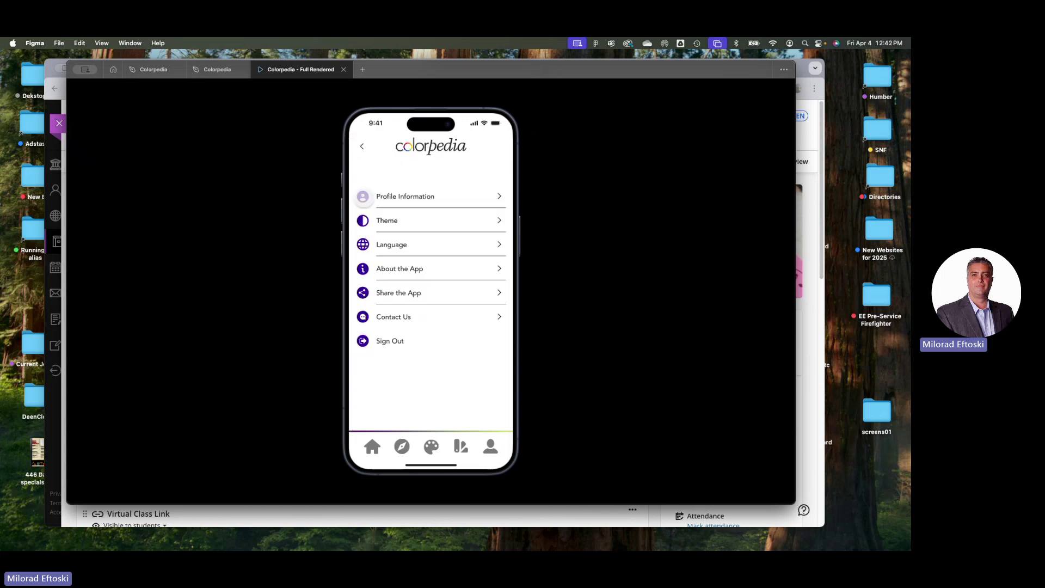
Open the Language page, test whether the Deutsch and English options respond, and return to the profile menu
click(390, 240)
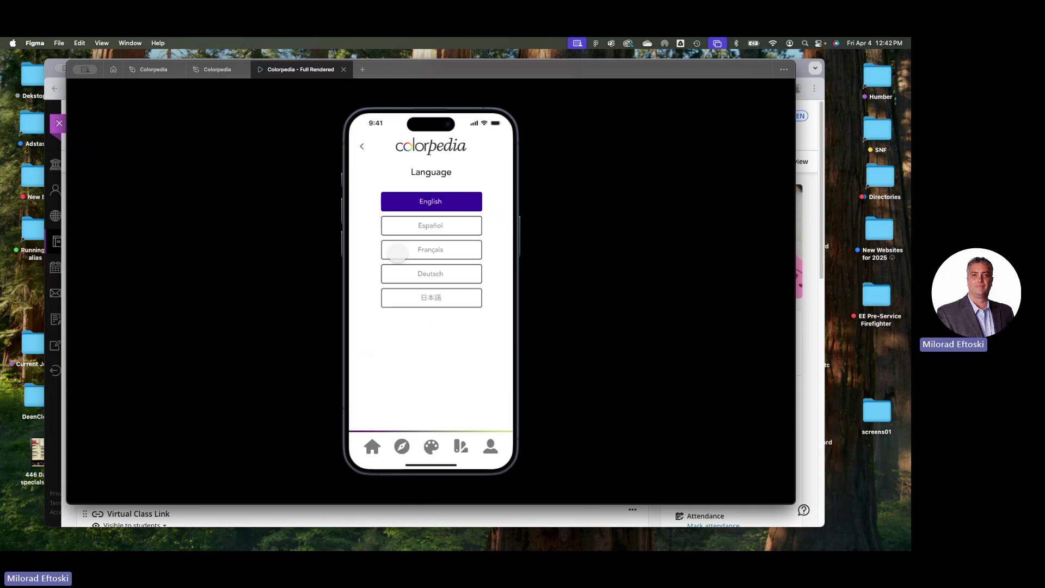
click(434, 277)
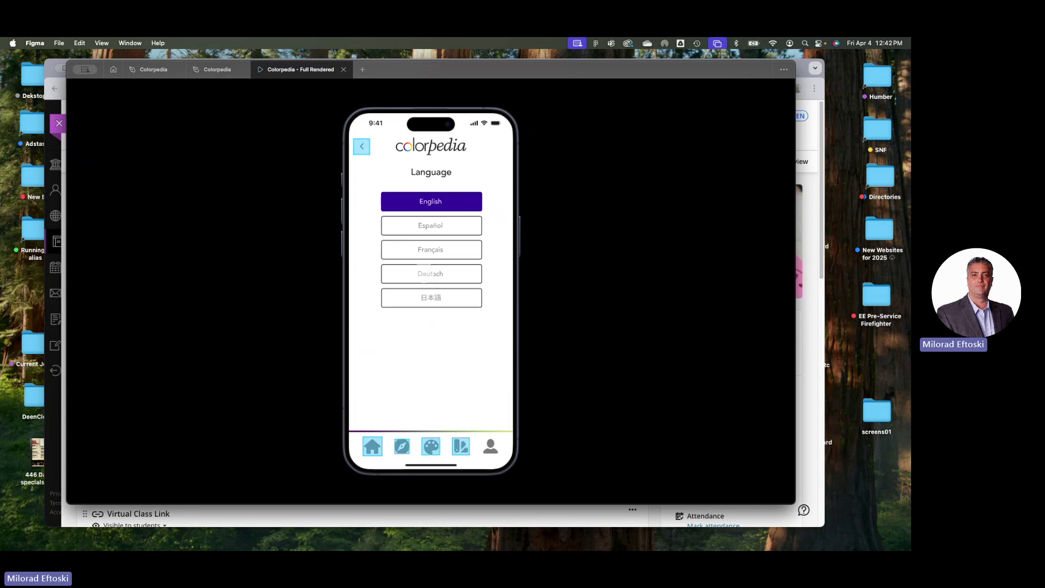
click(424, 200)
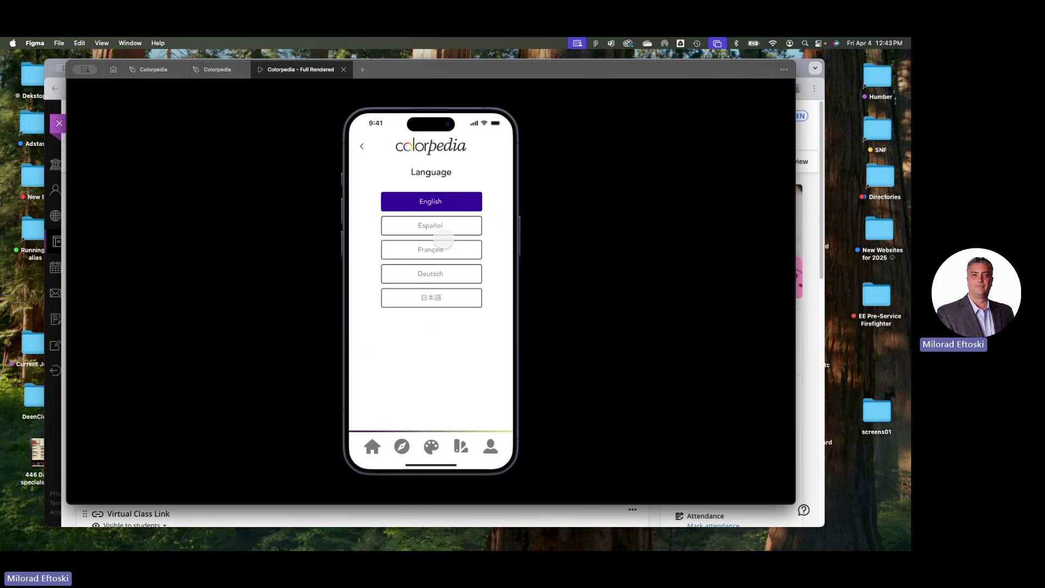
click(433, 212)
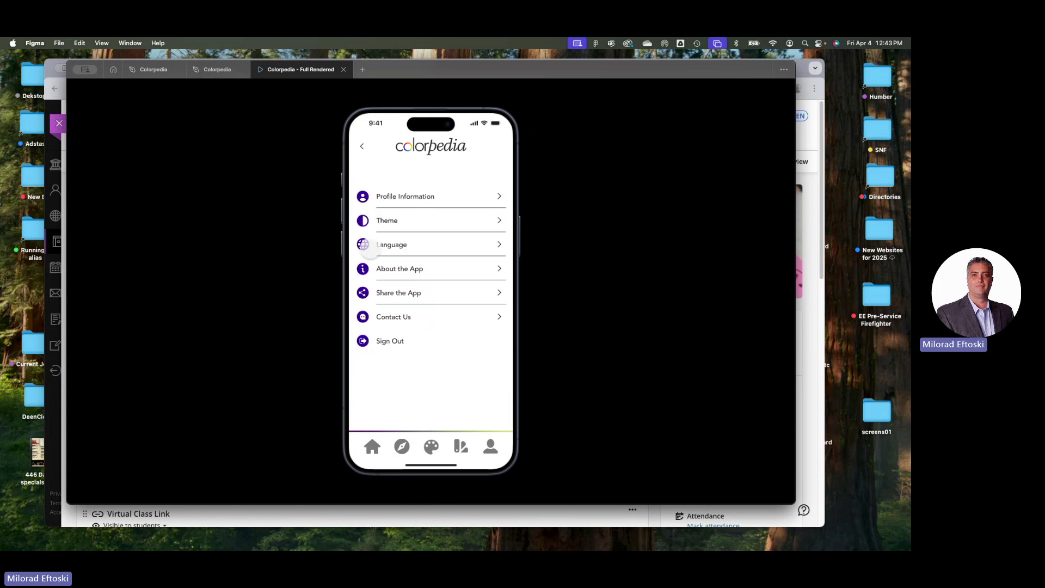
View the About the App and Contact Us pages from the profile menu and sign out of the prototype
click(409, 270)
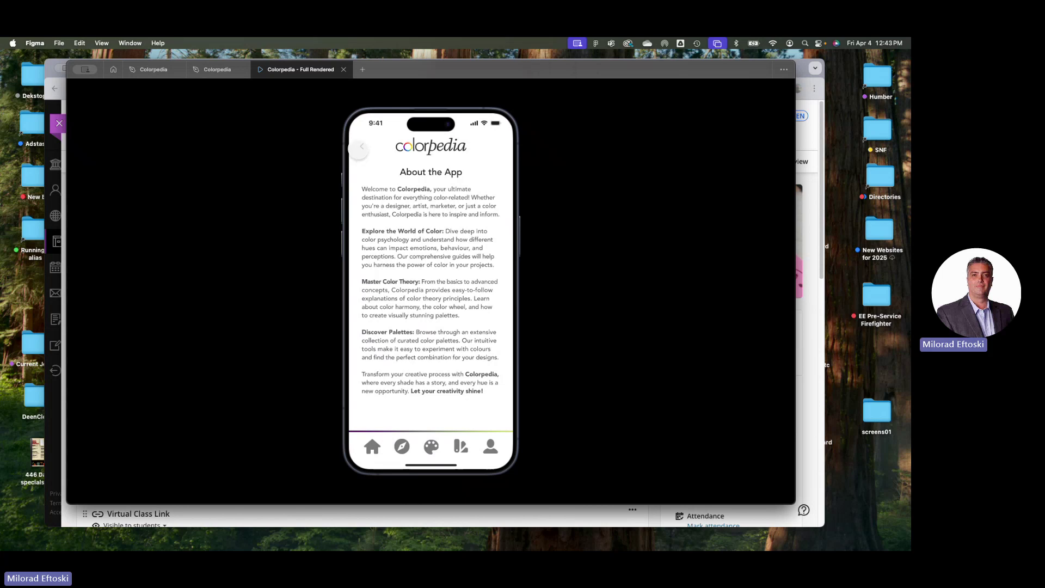
click(360, 147)
click(406, 320)
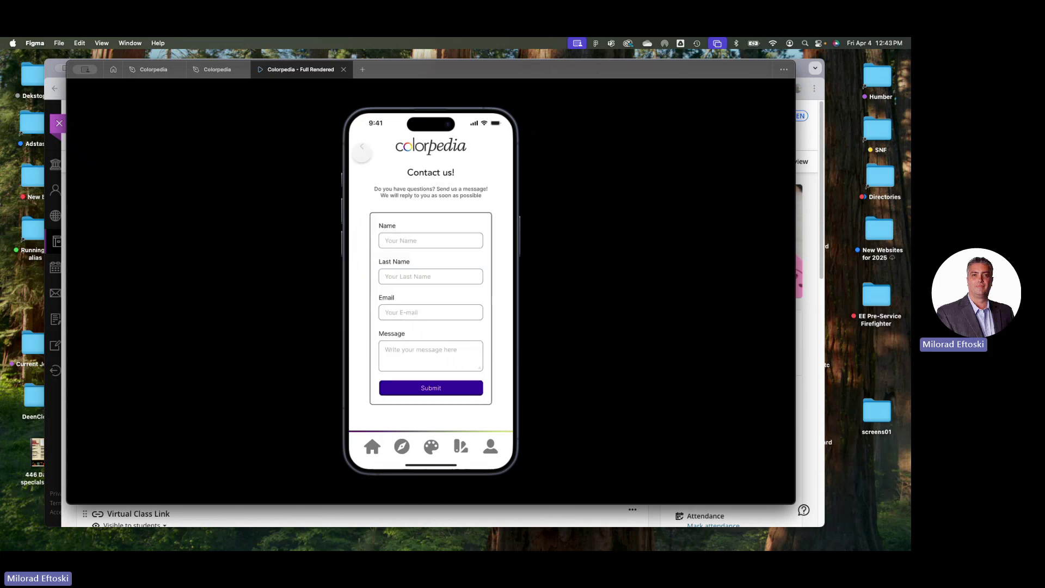
click(362, 146)
click(381, 340)
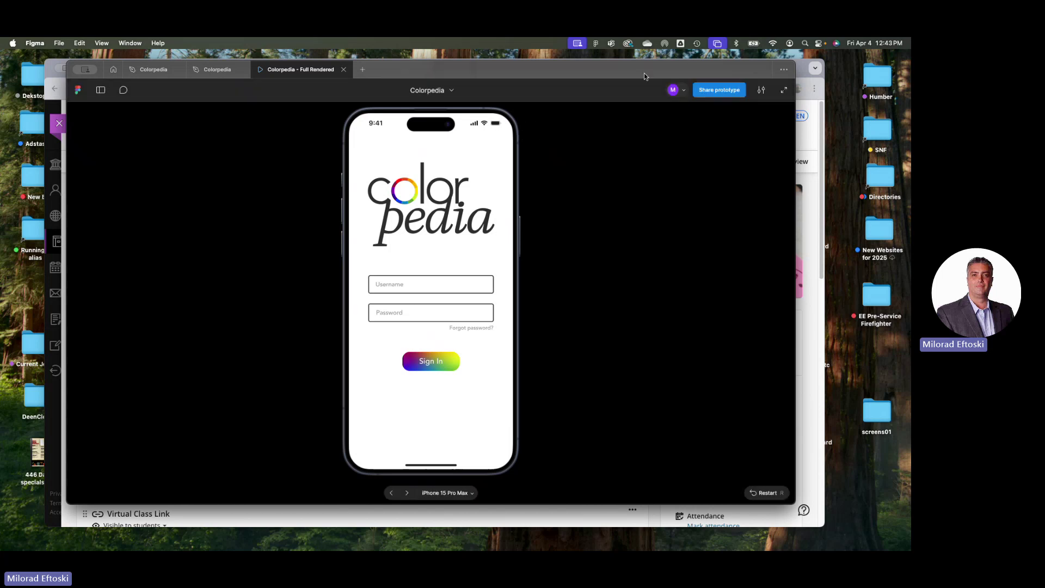
Close the Colorpedia prototype and both Colorpedia design files, returning to the team's project overview
drag(644, 73, 641, 89)
click(341, 86)
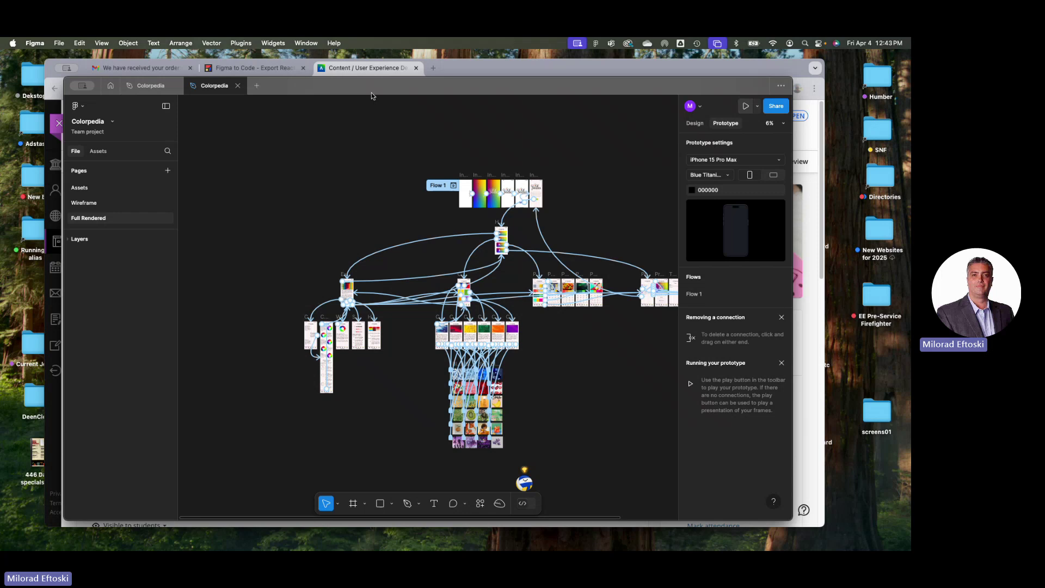
click(237, 86)
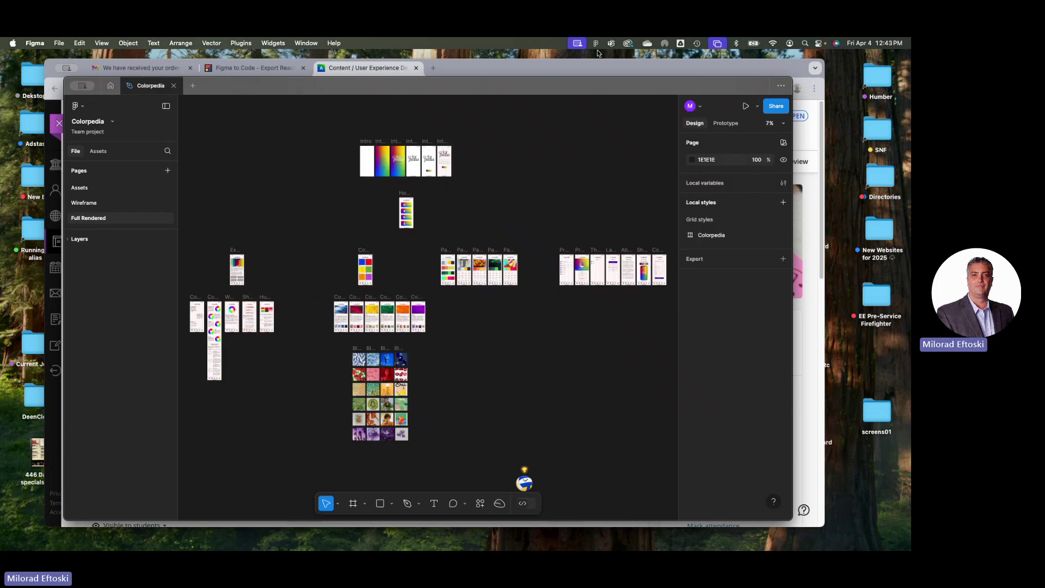
click(599, 74)
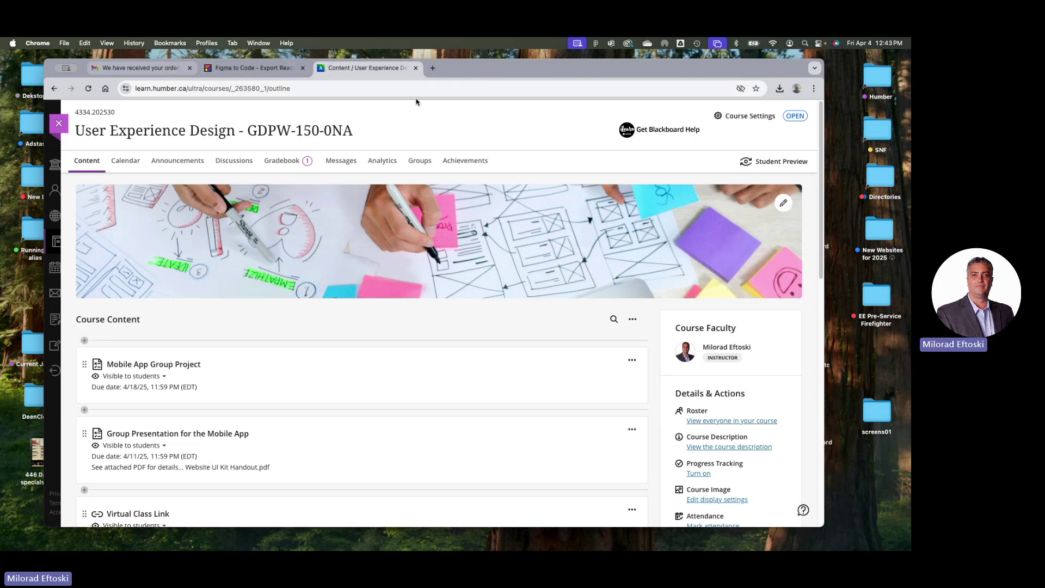
drag(622, 68, 623, 194)
click(507, 116)
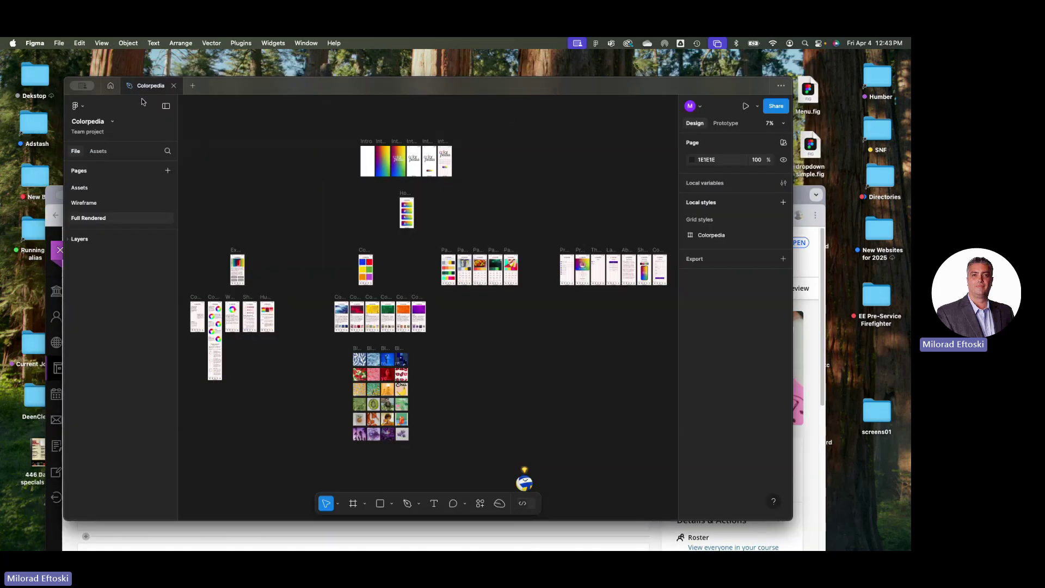
click(174, 85)
drag(300, 85, 307, 78)
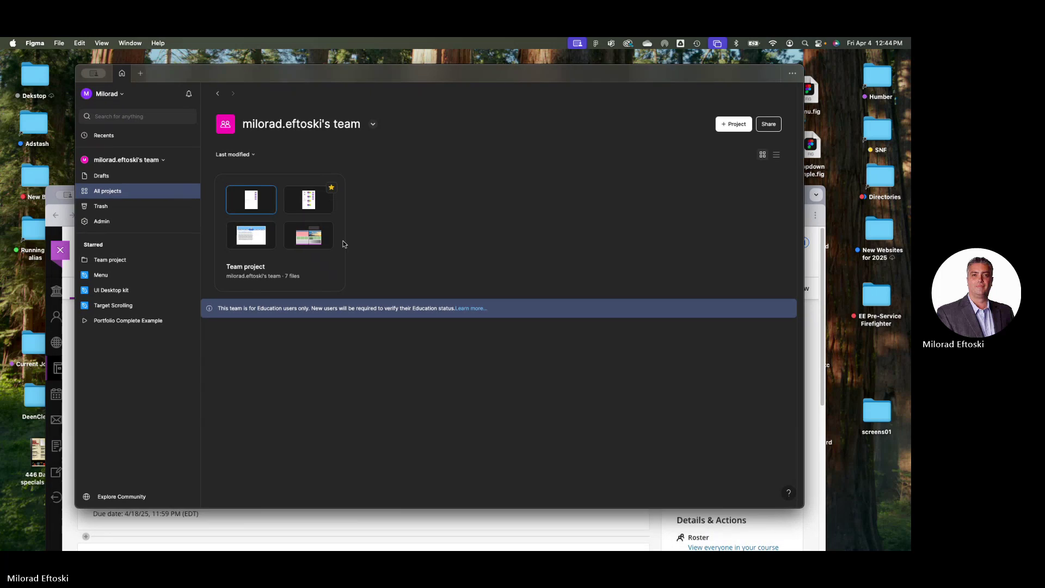
Switch to Finder and open the Bark&Bounce folder inside the Dog Bark group's folder in Final App Group Projects
drag(655, 77, 618, 63)
click(778, 189)
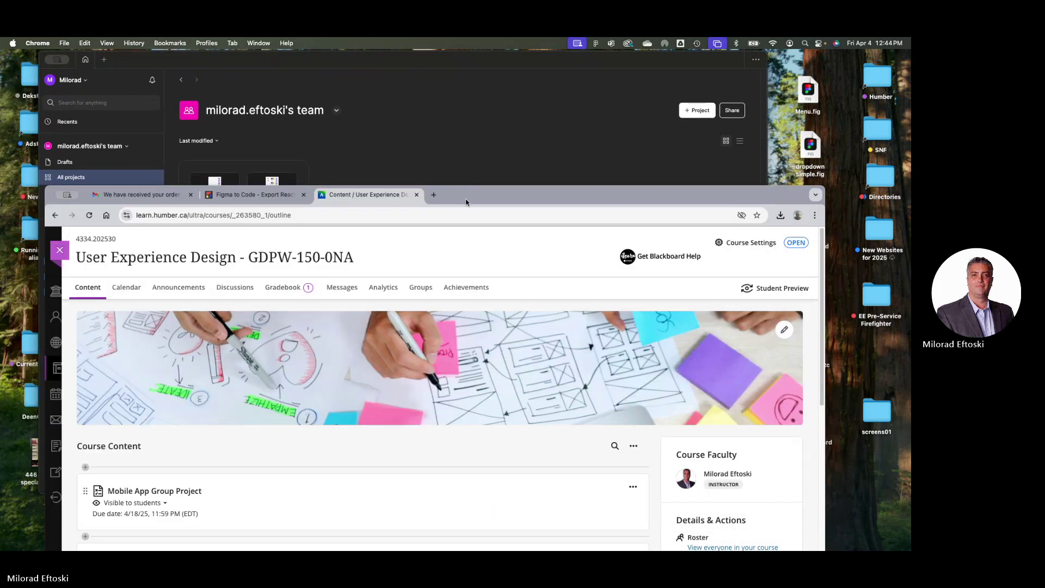
drag(465, 199, 449, 106)
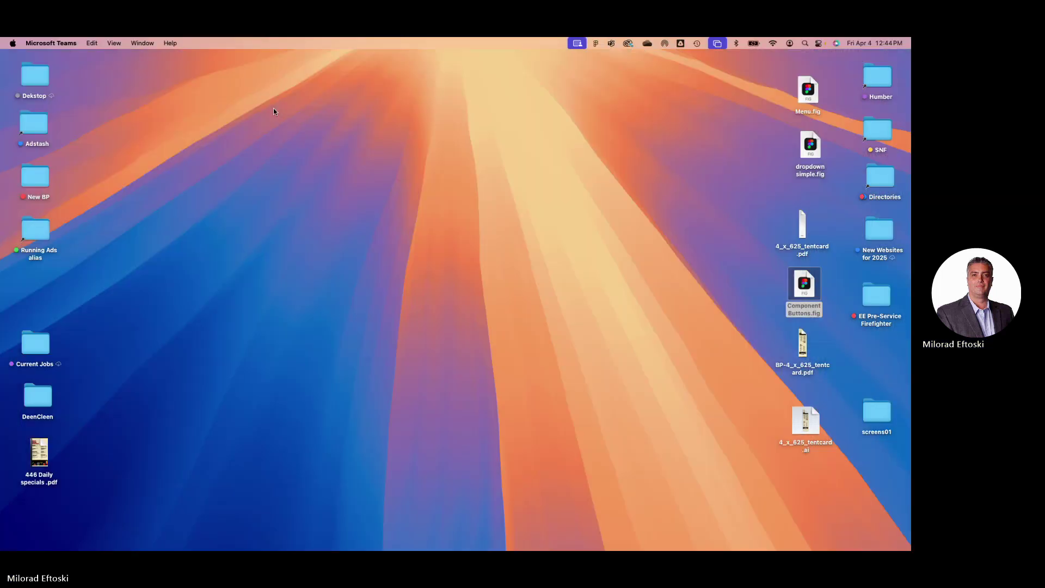
click(398, 166)
click(273, 110)
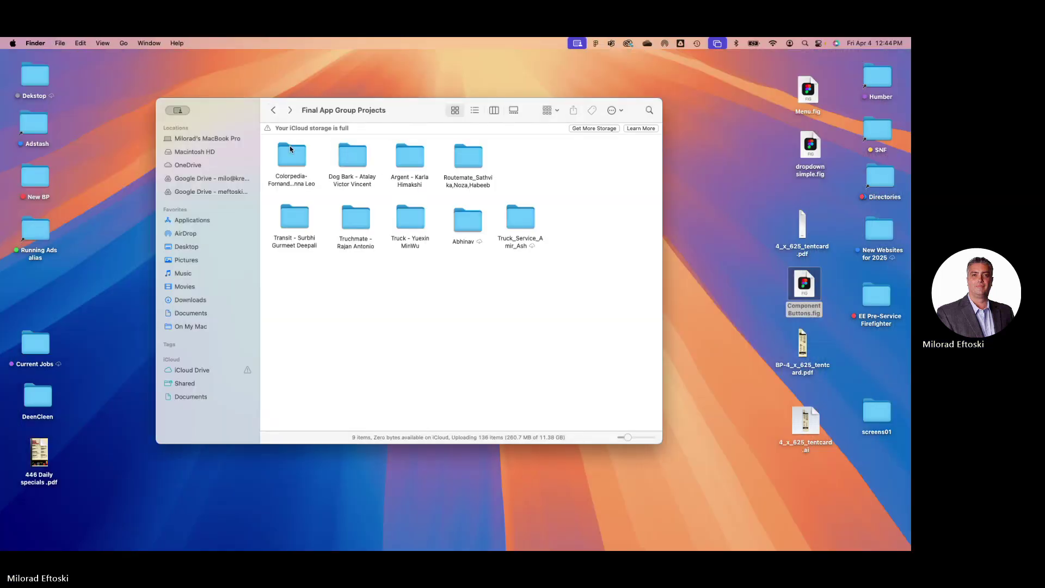
double_click(351, 157)
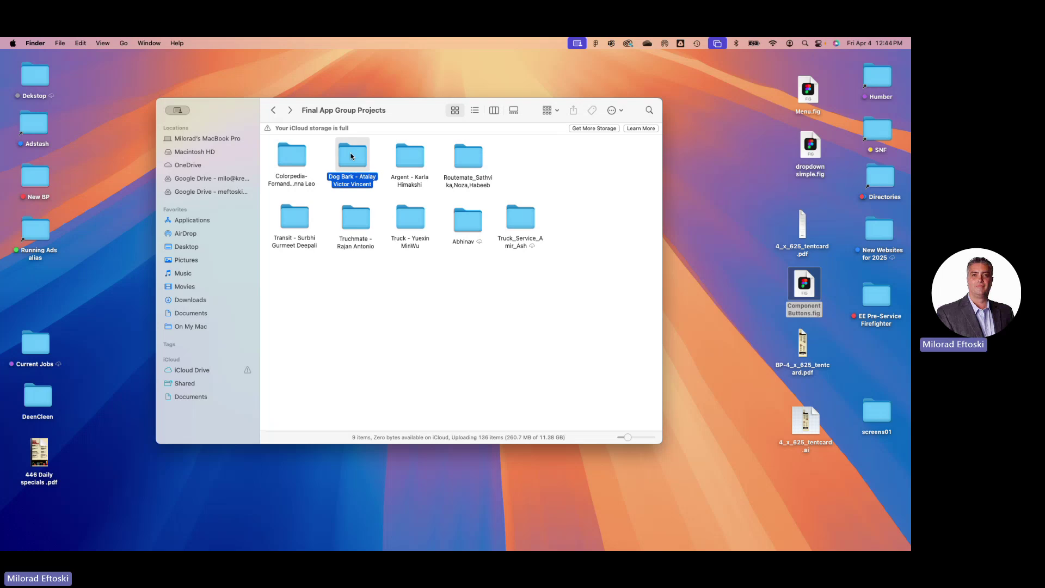
double_click(296, 167)
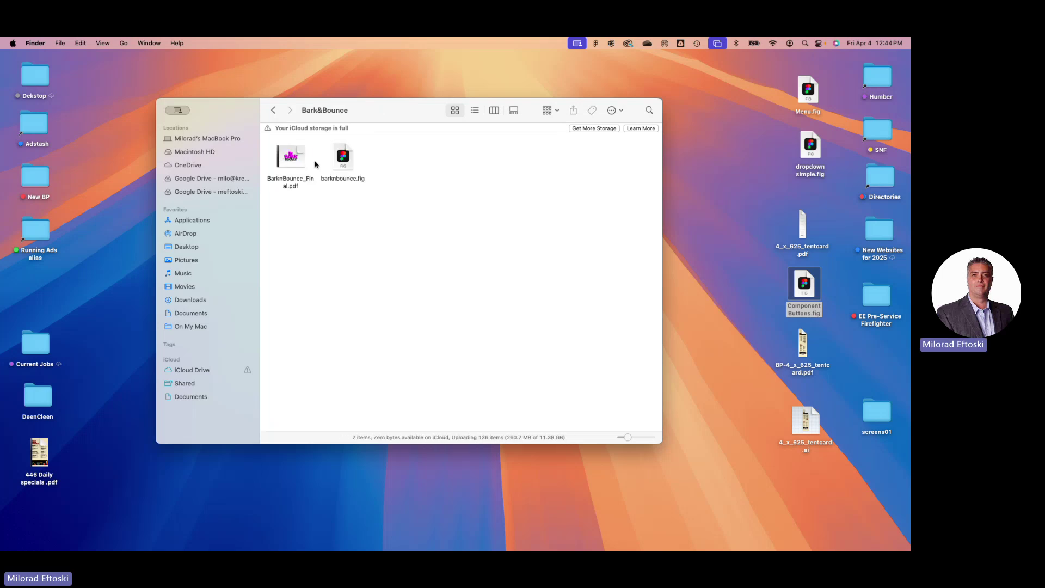
Preview BarknBounce_Final.pdf and examine the app introduction and brand guidelines, covering logo, icon, brand colors and typefaces
click(288, 154)
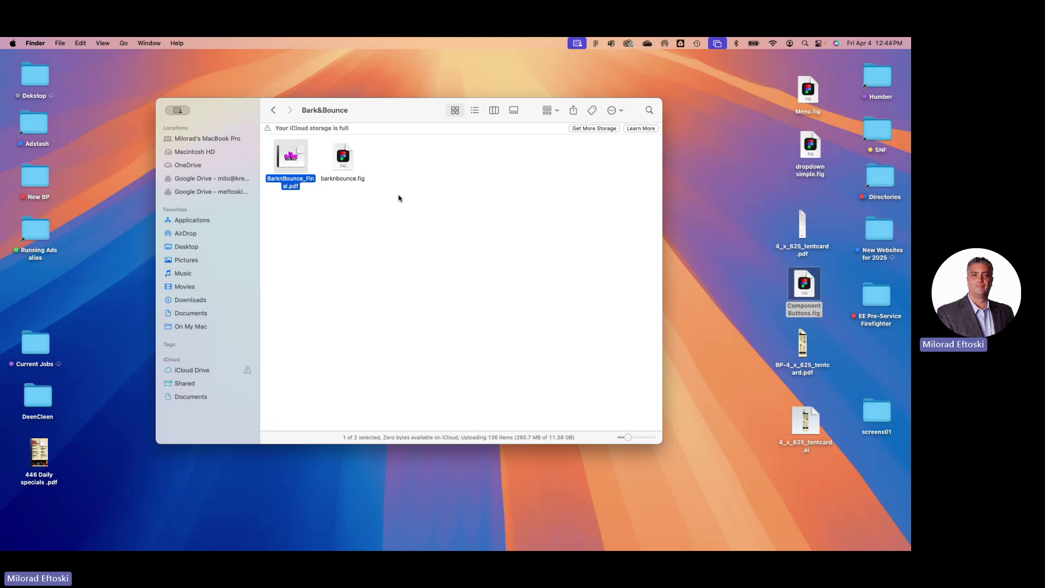
key(space)
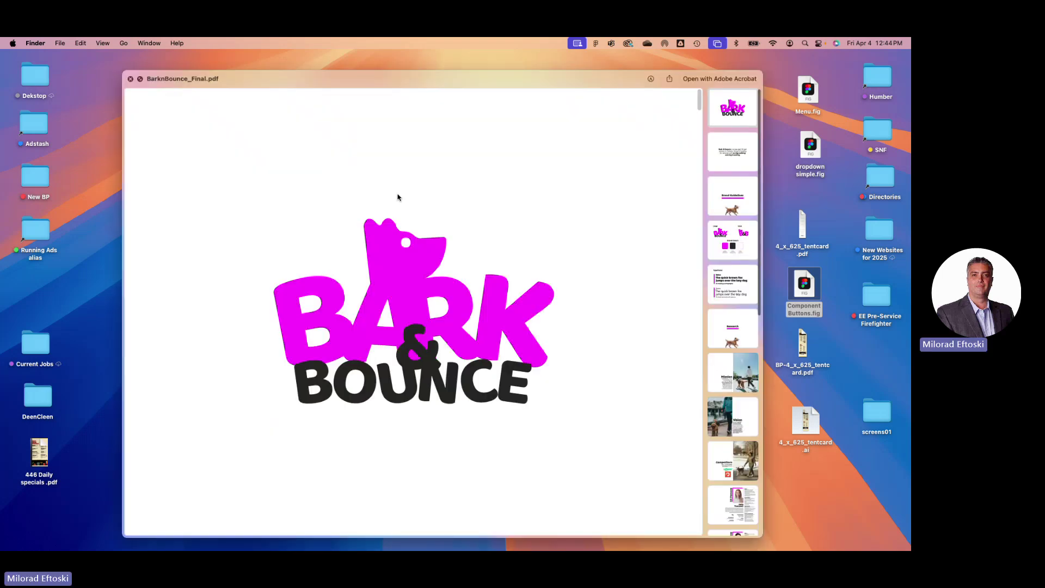
scroll(463, 275, down, 5)
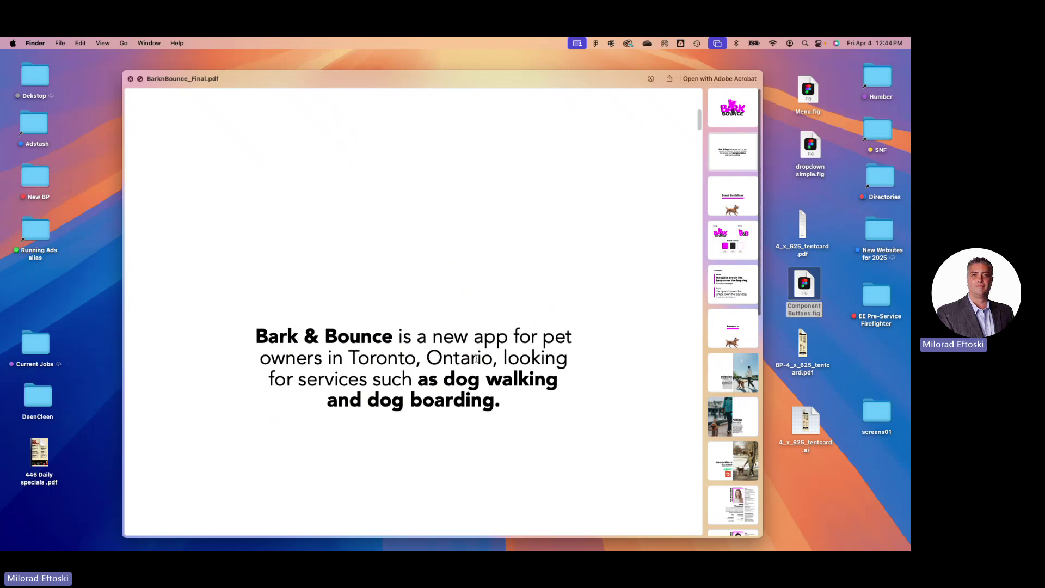
scroll(404, 325, down, 2)
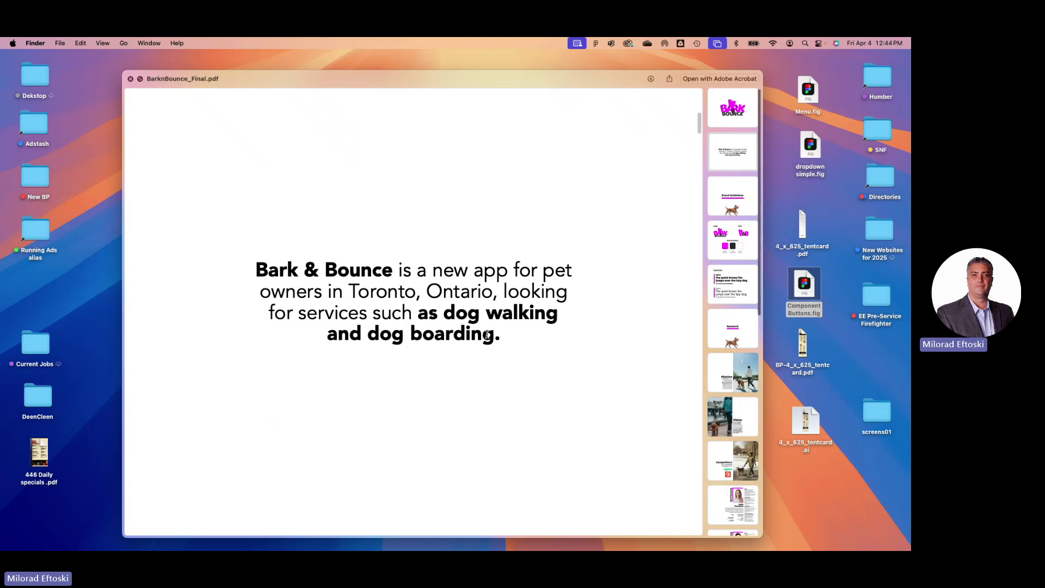
scroll(459, 350, down, 10)
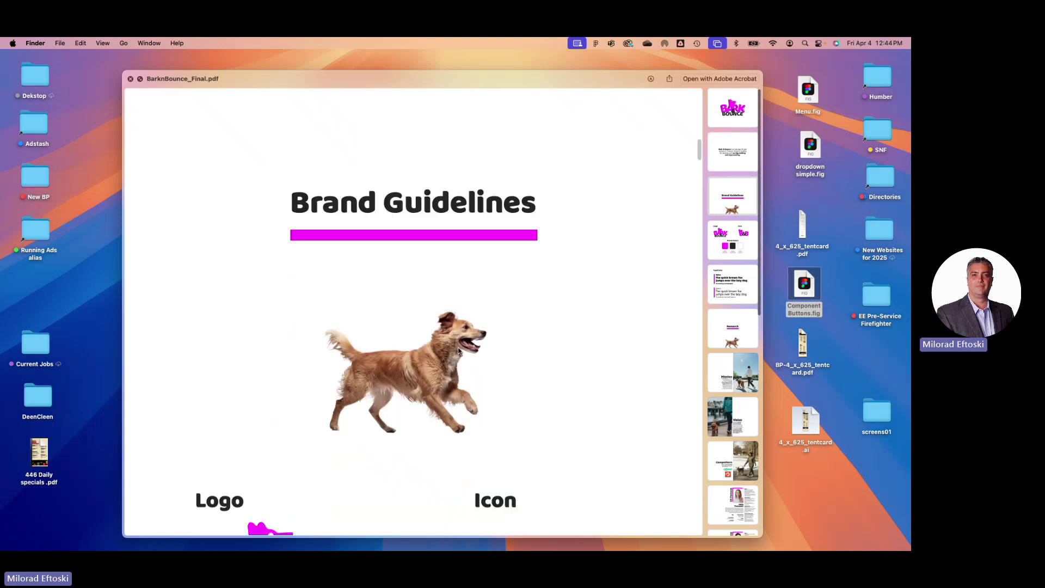
scroll(459, 352, down, 6)
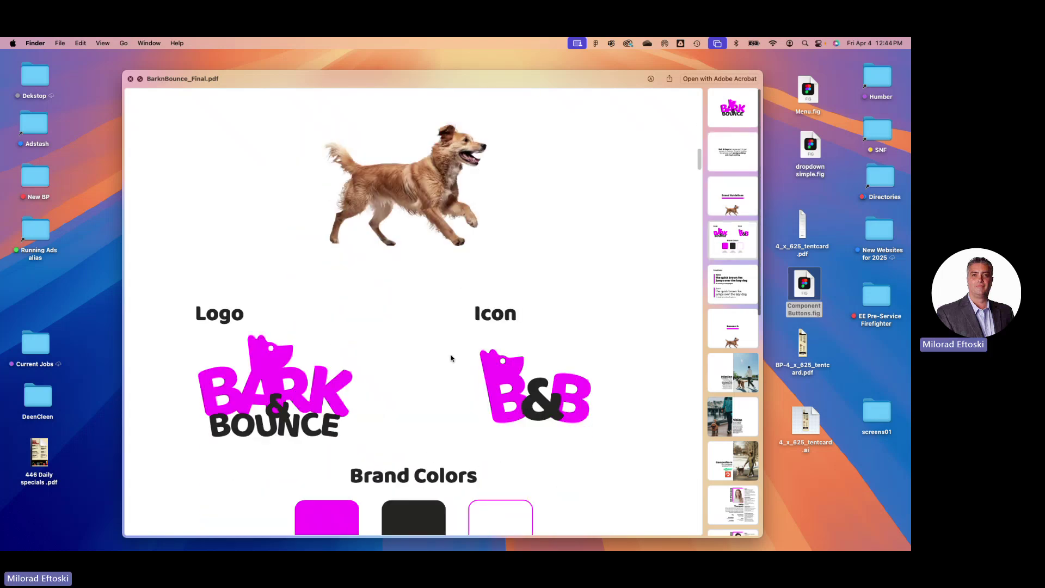
scroll(450, 359, down, 8)
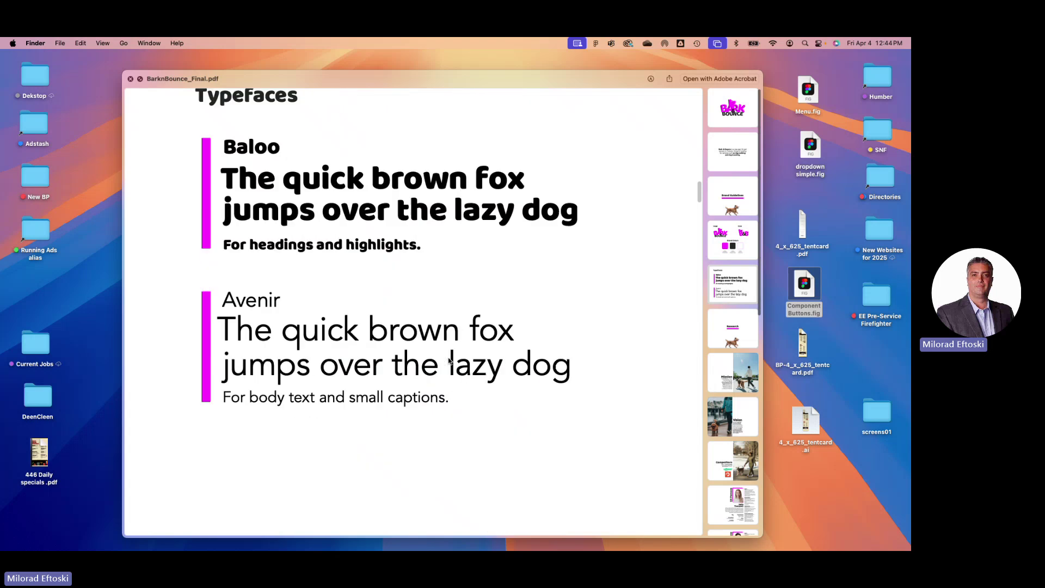
Read the research section of the Bark & Bounce PDF, including the mission, competitors and both UX personas
scroll(450, 362, down, 12)
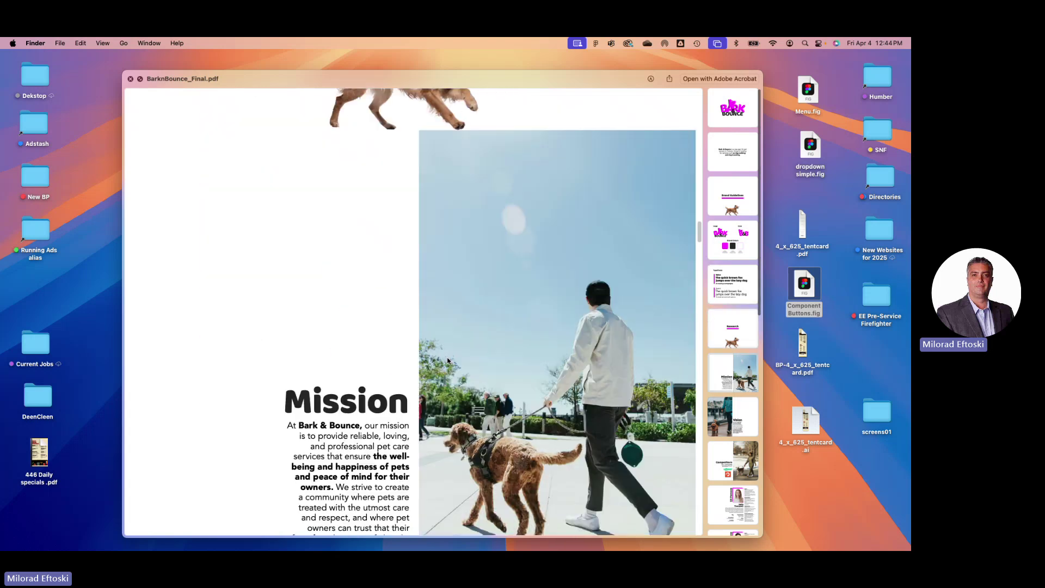
scroll(445, 360, down, 10)
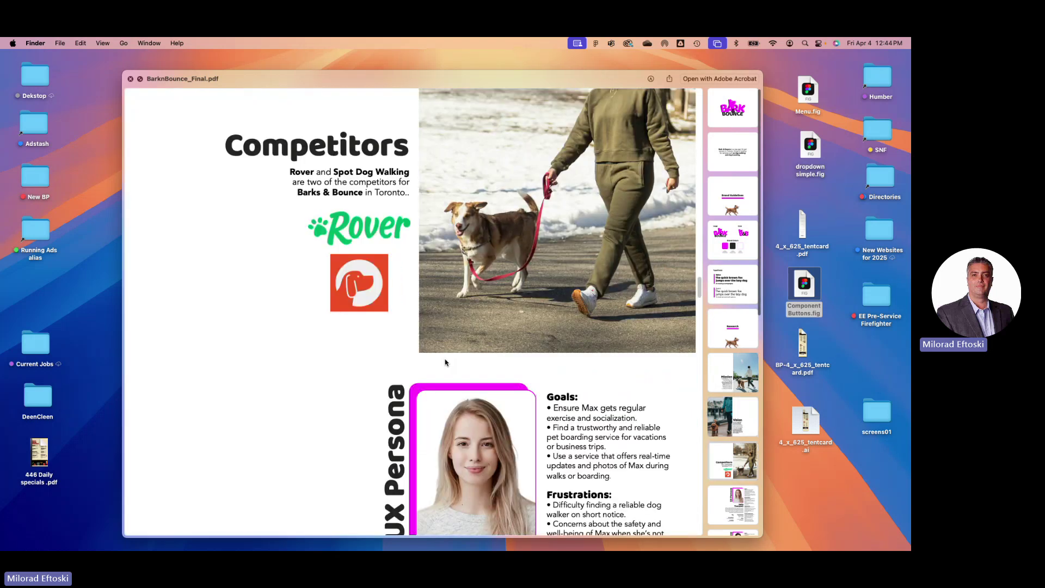
scroll(444, 362, down, 2)
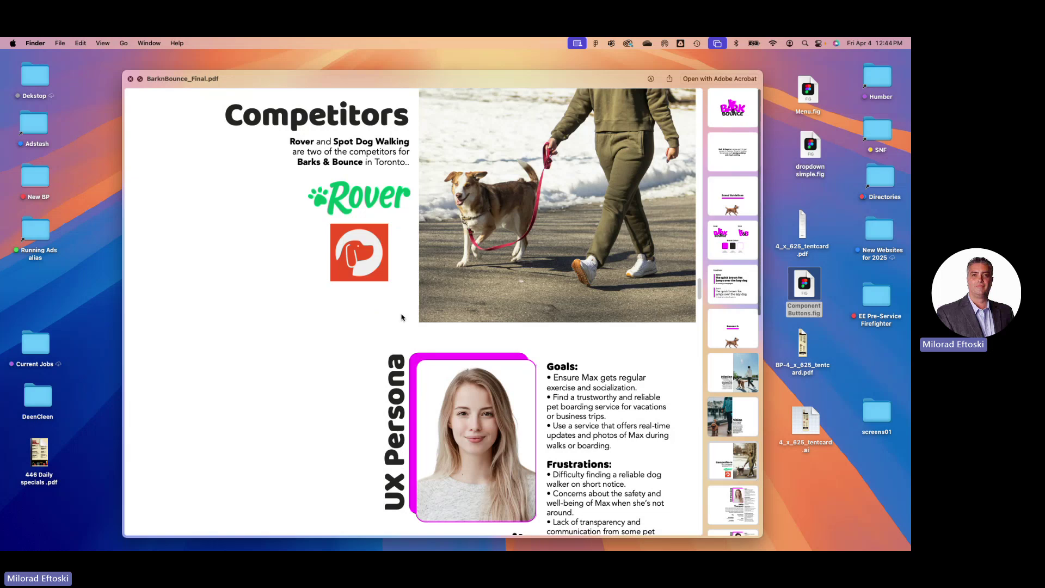
scroll(373, 325, down, 3)
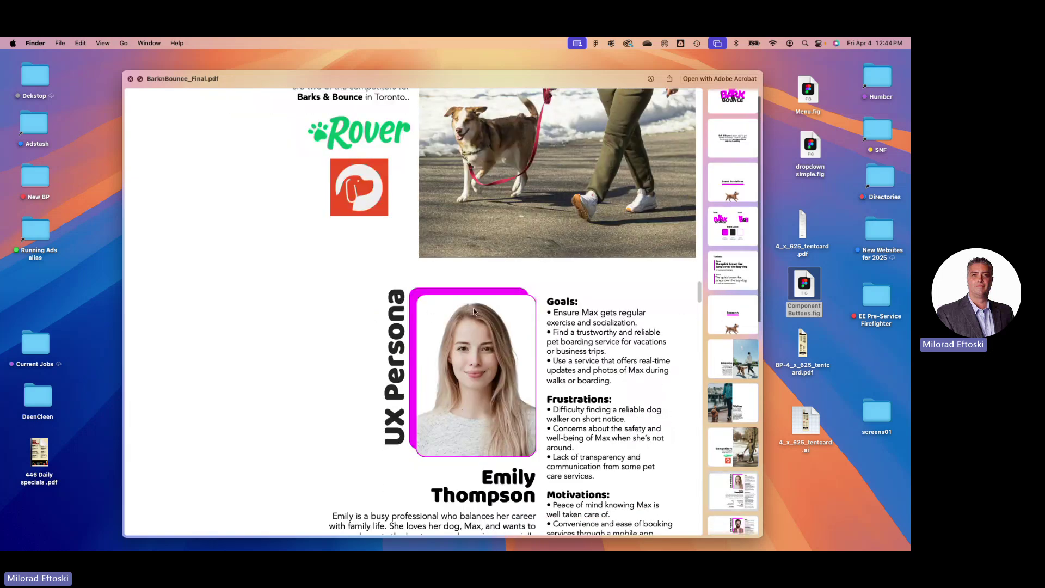
scroll(473, 311, down, 2)
scroll(472, 311, down, 3)
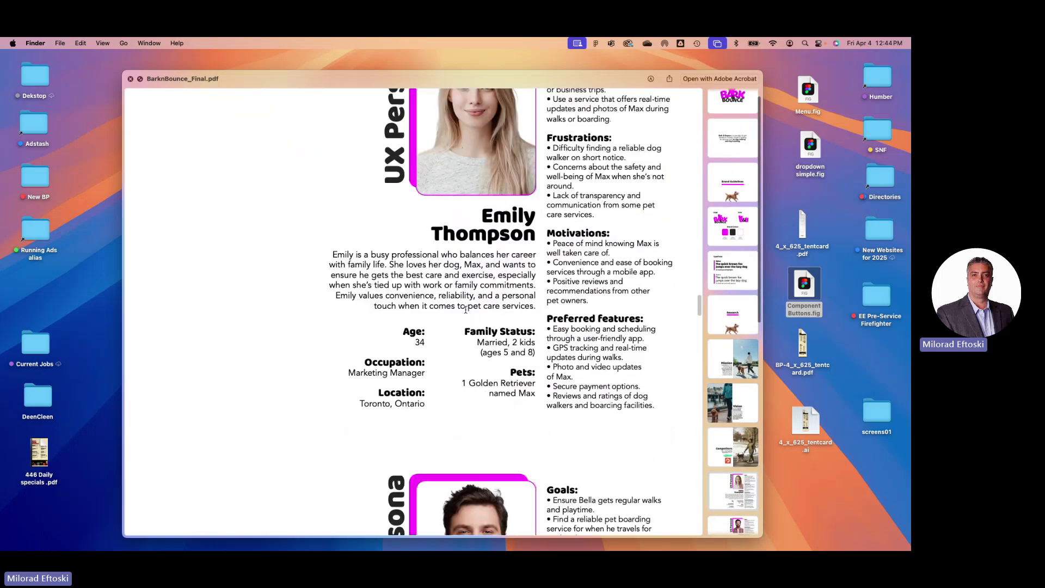
scroll(467, 311, down, 10)
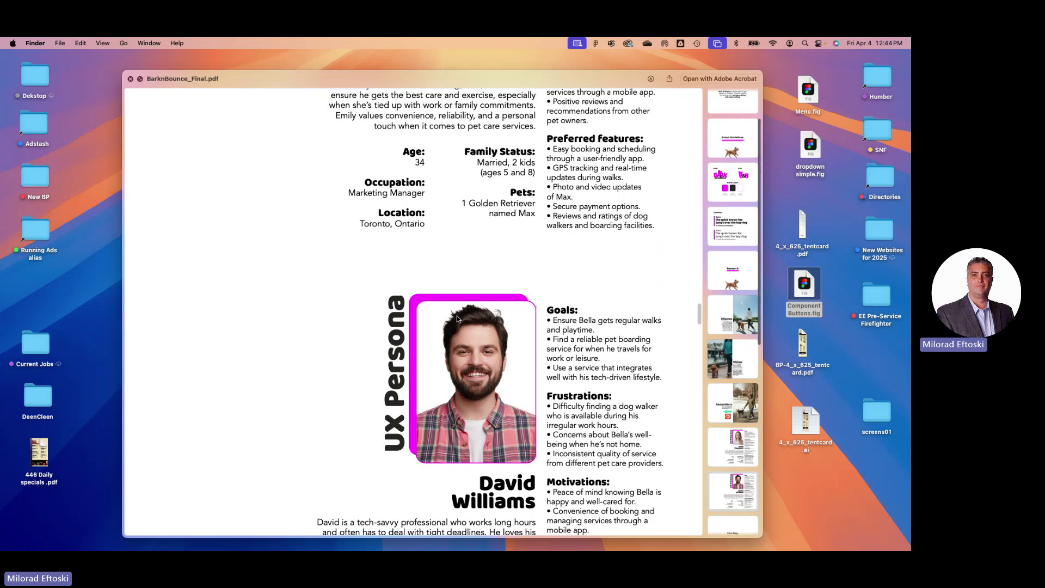
scroll(457, 319, down, 8)
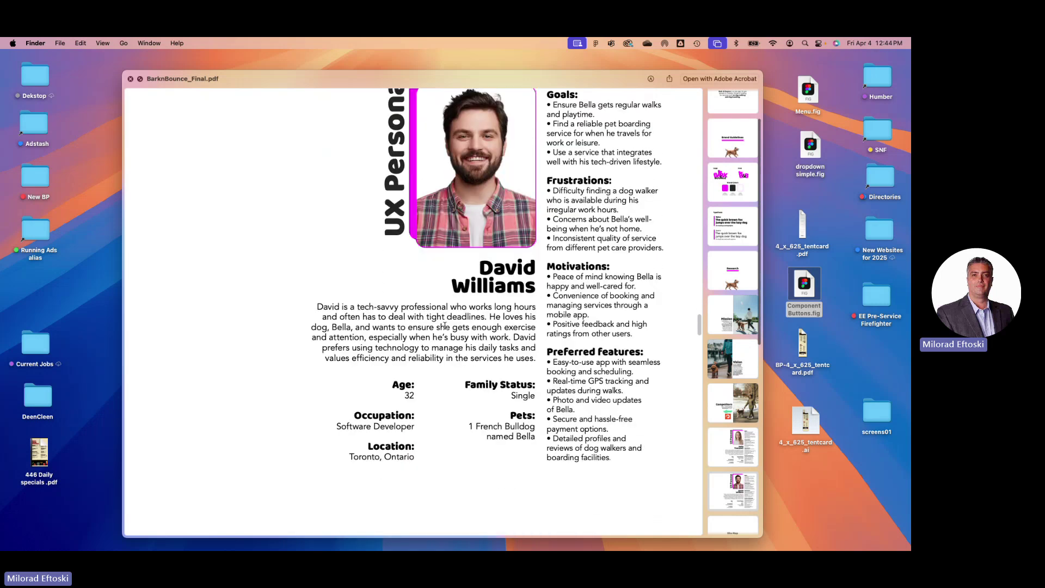
Review the site map, wireframes and prototype mockups through the end of the Bark & Bounce PDF
scroll(444, 326, down, 20)
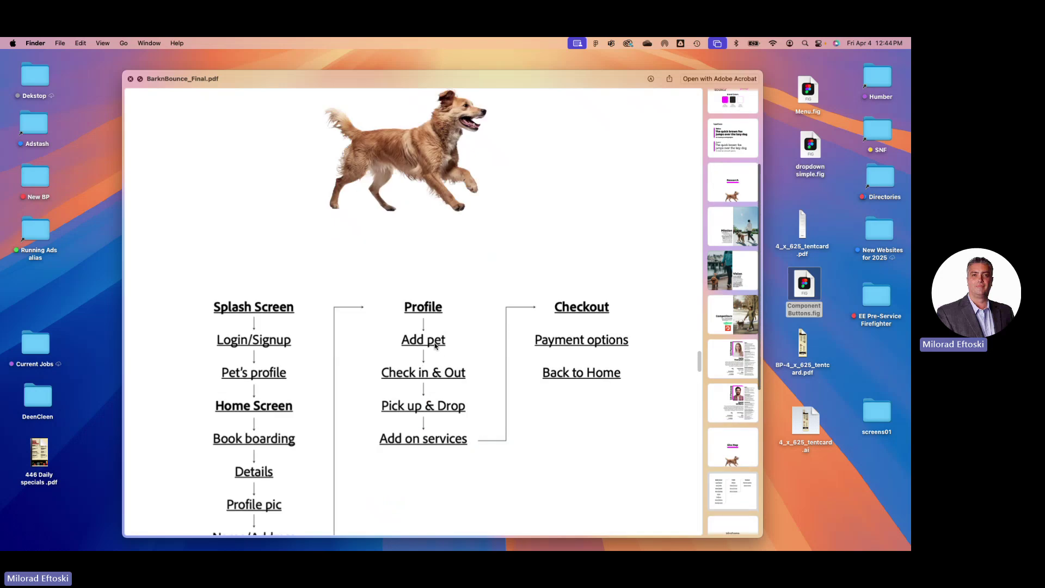
scroll(443, 343, down, 5)
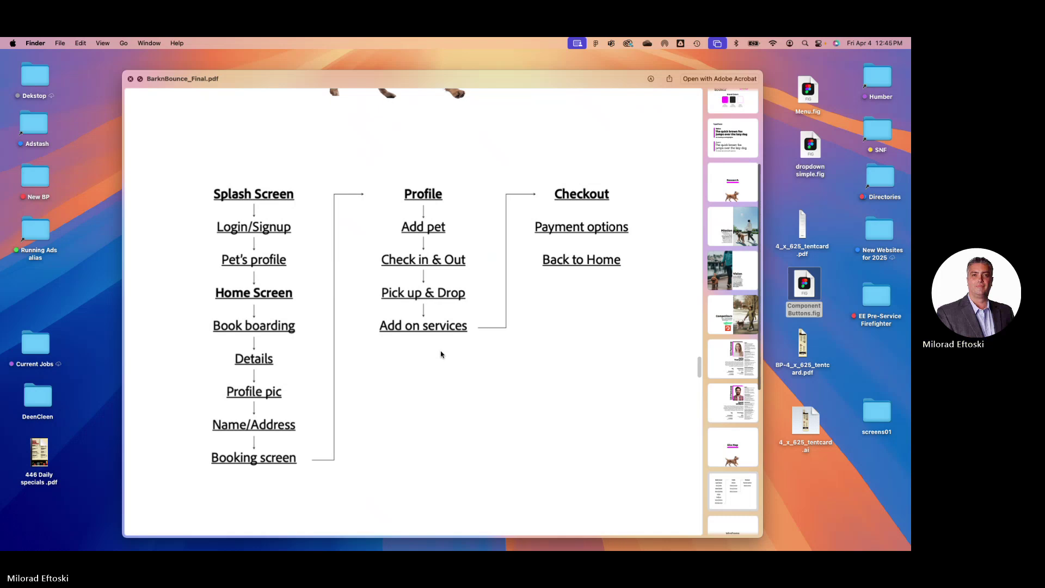
scroll(441, 354, down, 20)
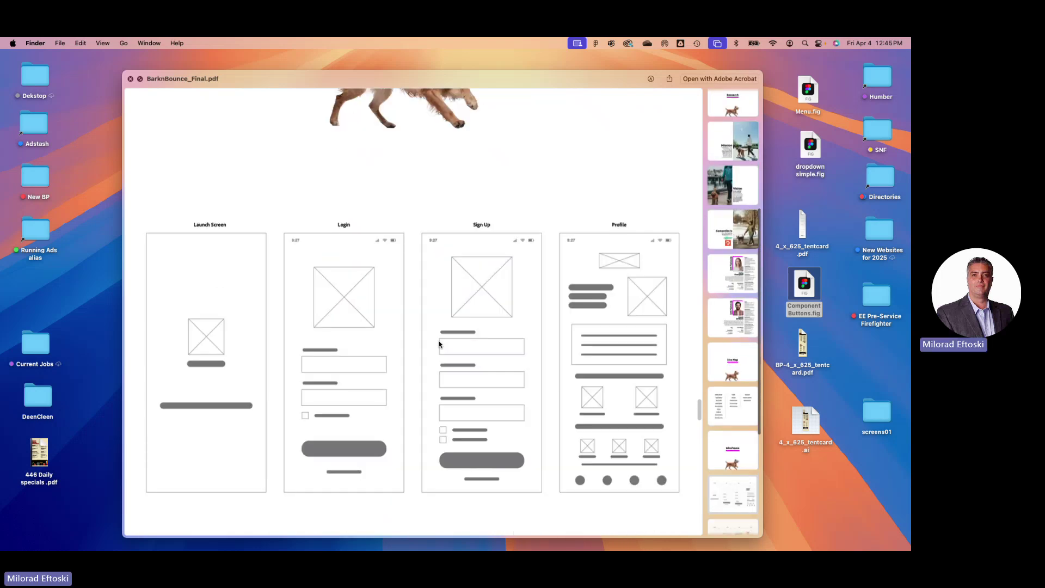
scroll(438, 344, down, 15)
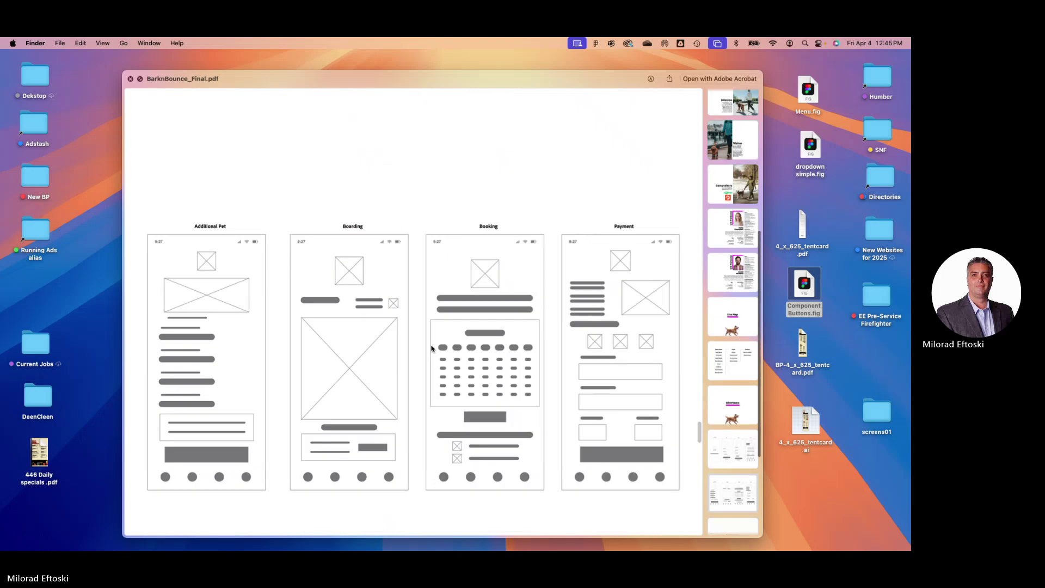
scroll(430, 350, down, 15)
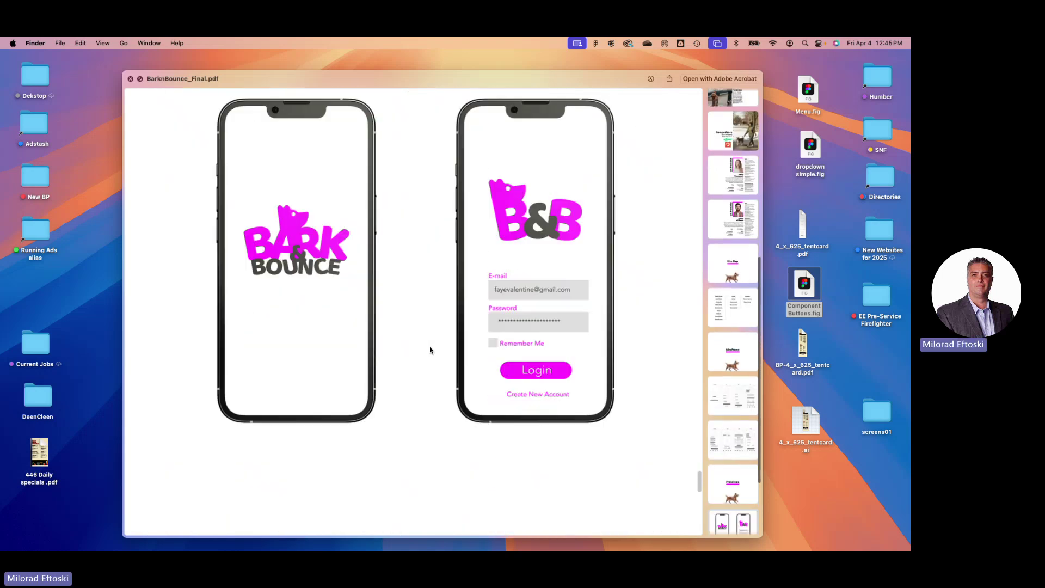
scroll(430, 350, down, 10)
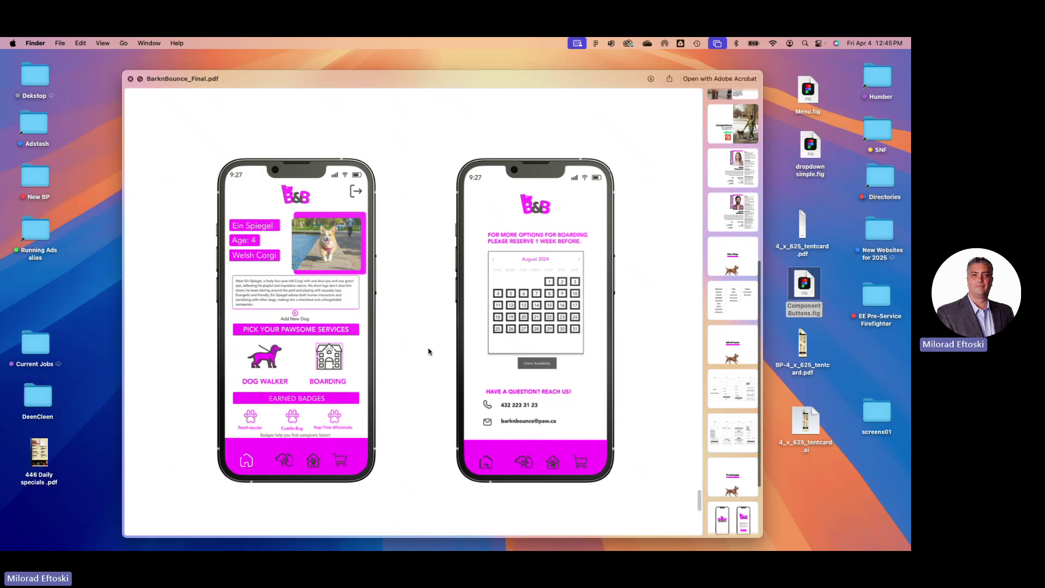
scroll(427, 353, down, 5)
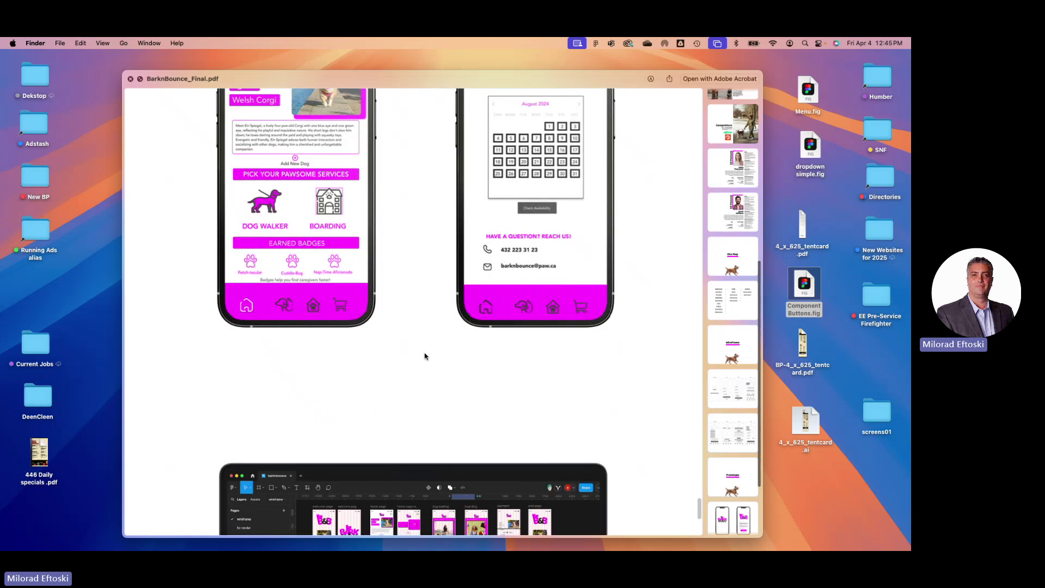
scroll(426, 356, down, 10)
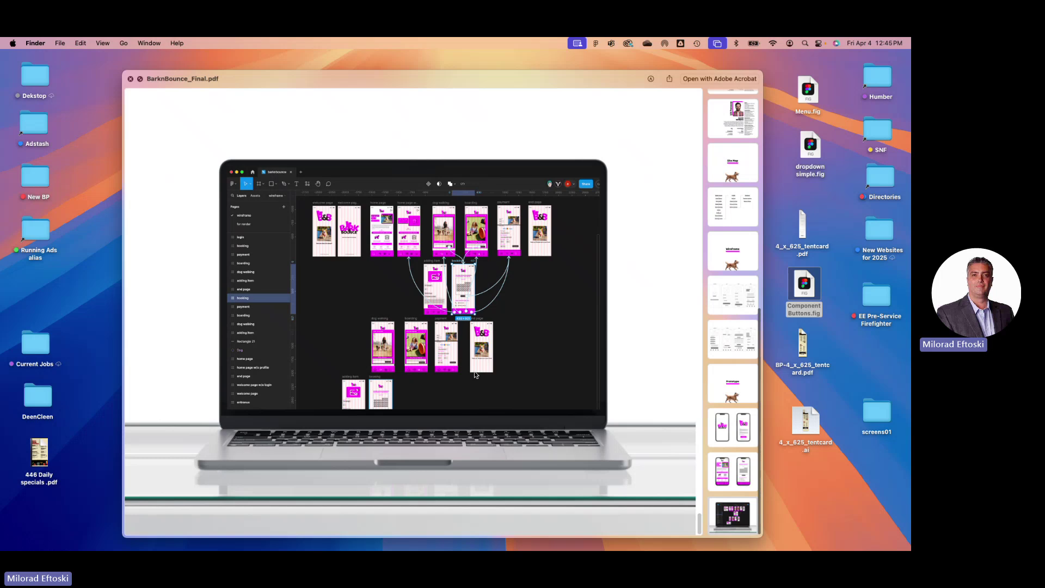
Close the PDF preview and import barknbounce.fig into Figma, choosing Team project as the destination
scroll(476, 370, up, 20)
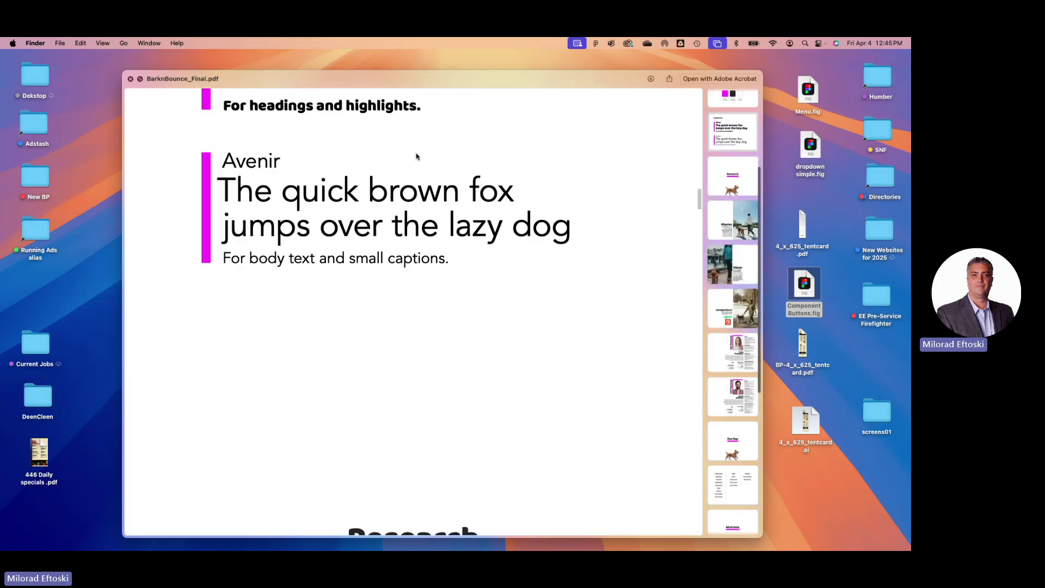
key(space)
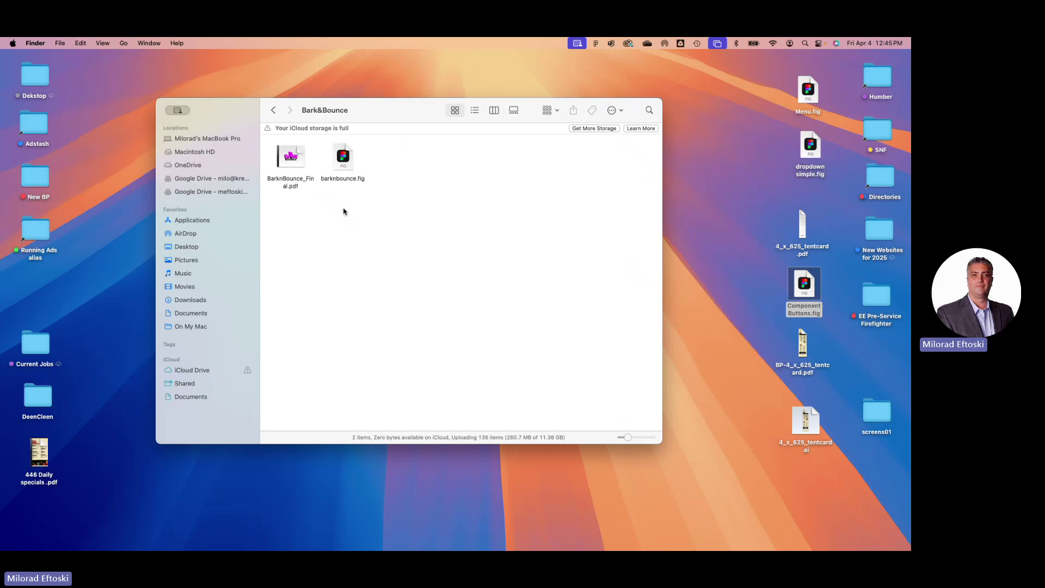
click(345, 162)
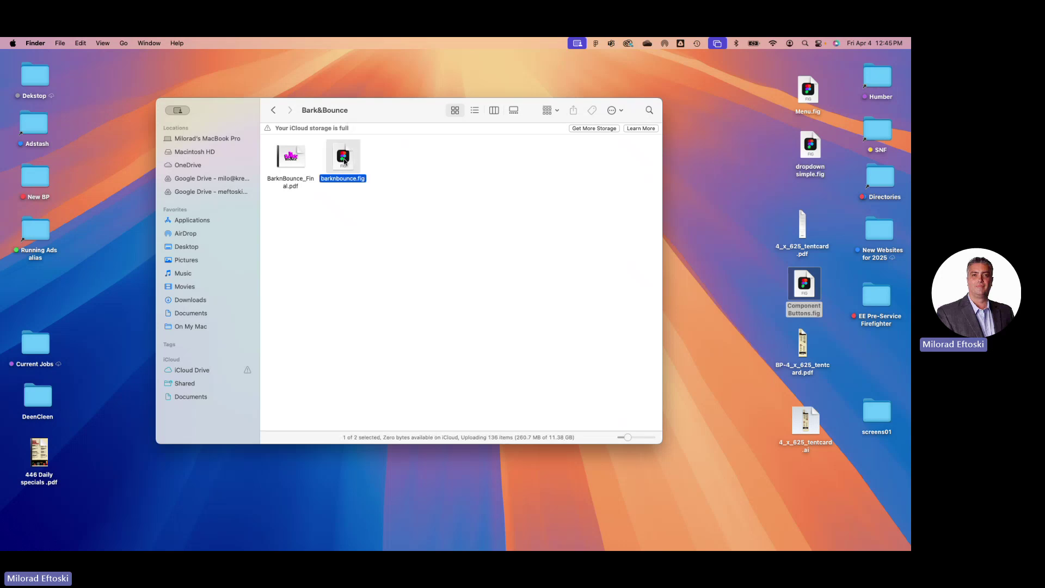
double_click(344, 162)
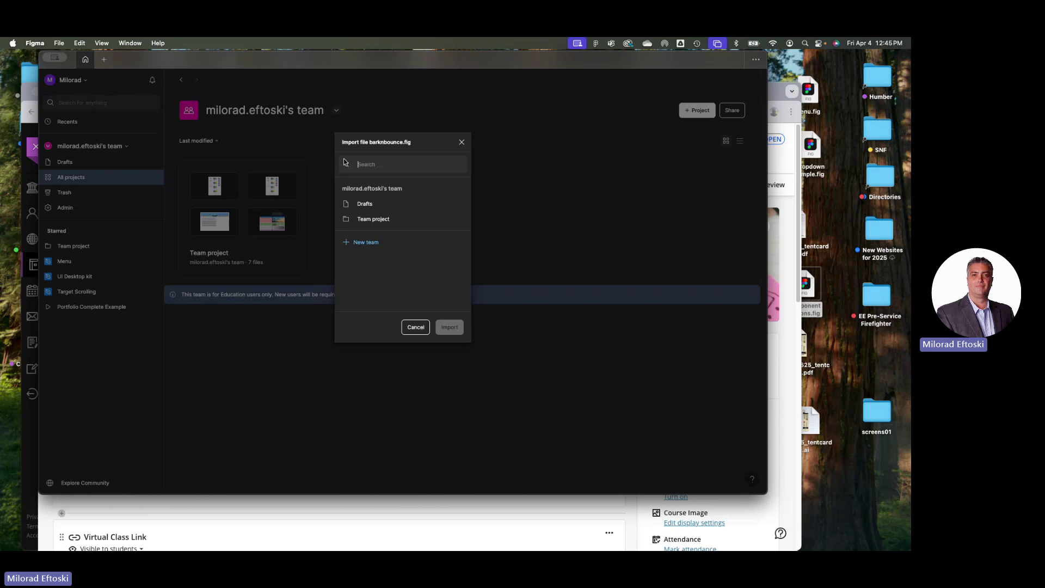
click(346, 204)
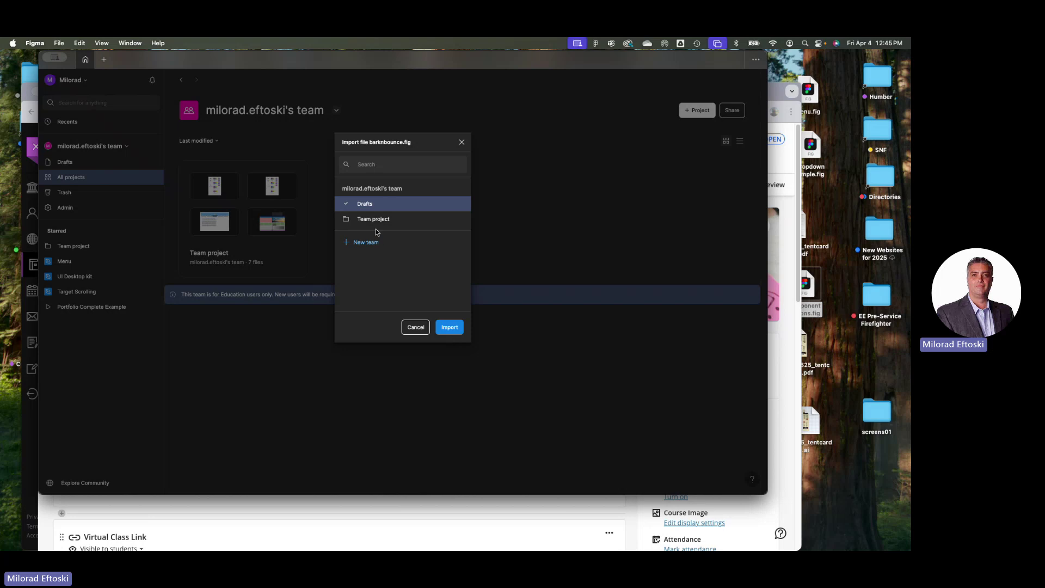
click(372, 221)
click(446, 326)
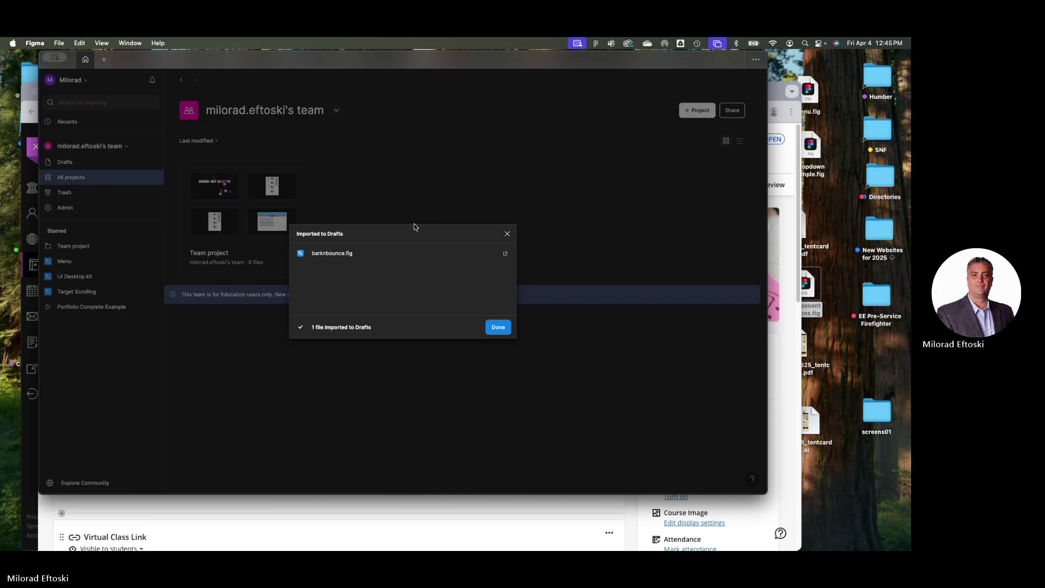
click(498, 327)
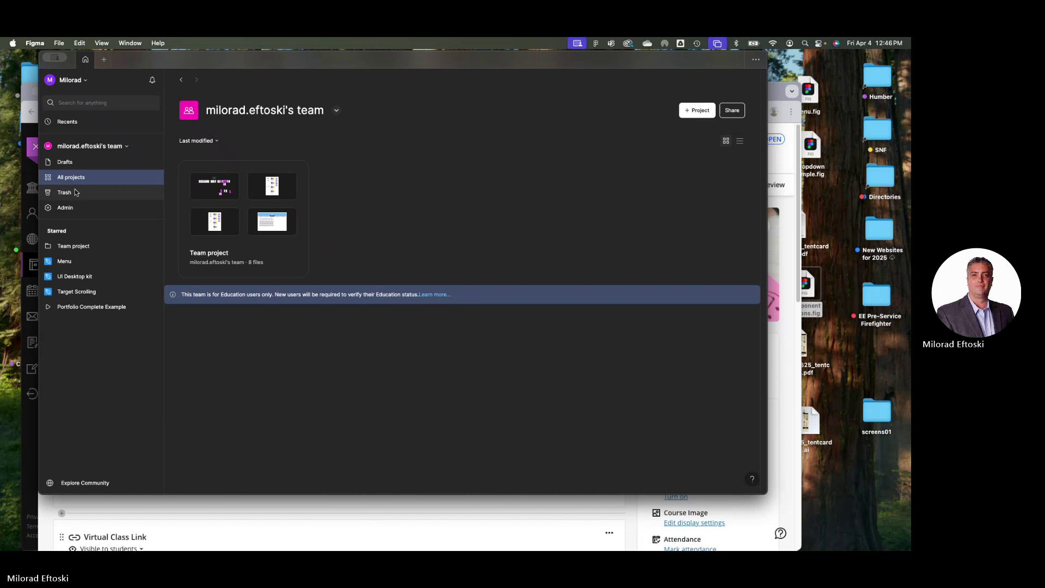
Open the imported barknbounce file from Team project and enlarge the Figma window to show all wireframe screens
click(206, 191)
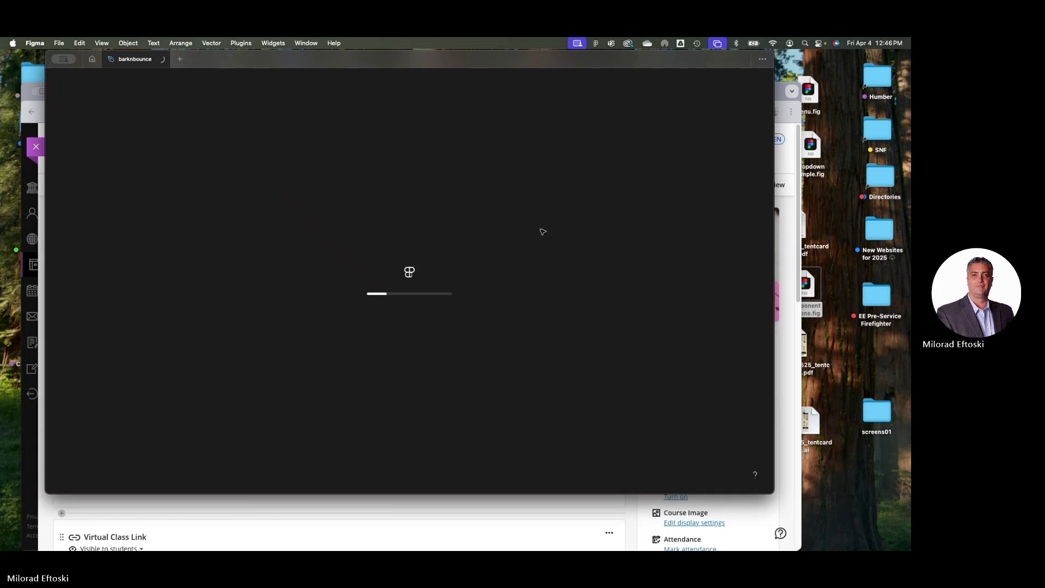
drag(768, 493, 899, 531)
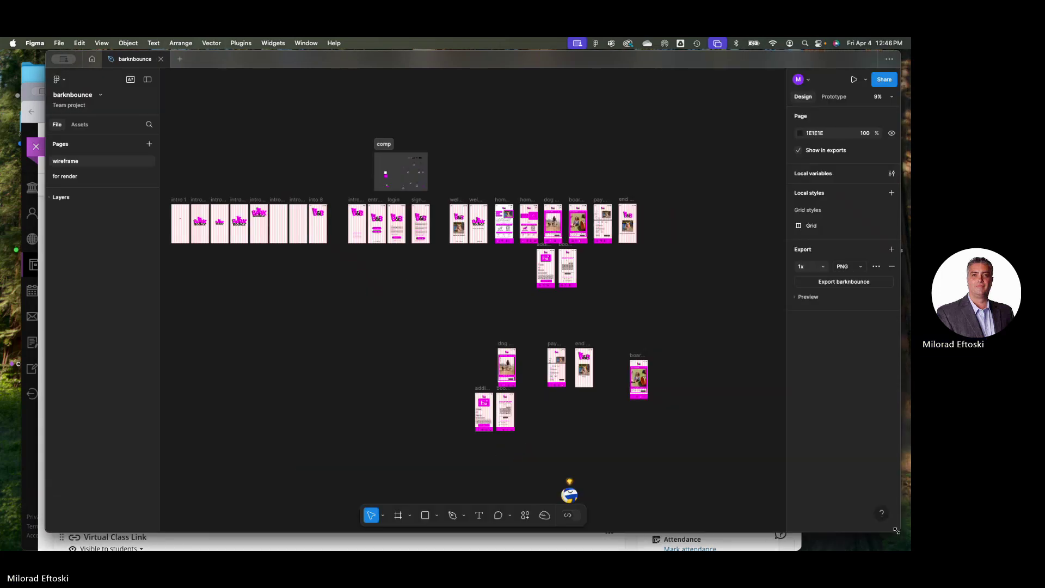
drag(357, 348, 397, 331)
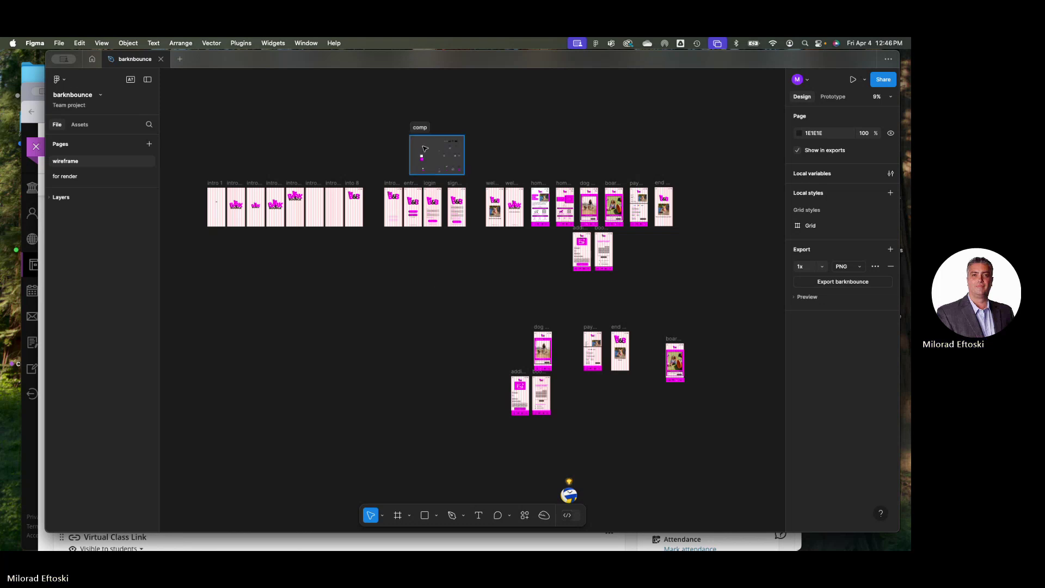
Examine the components in the comp frame and the entrance, login and sign up screens on the wireframe page
scroll(420, 154, up, 5)
scroll(419, 154, up, 2)
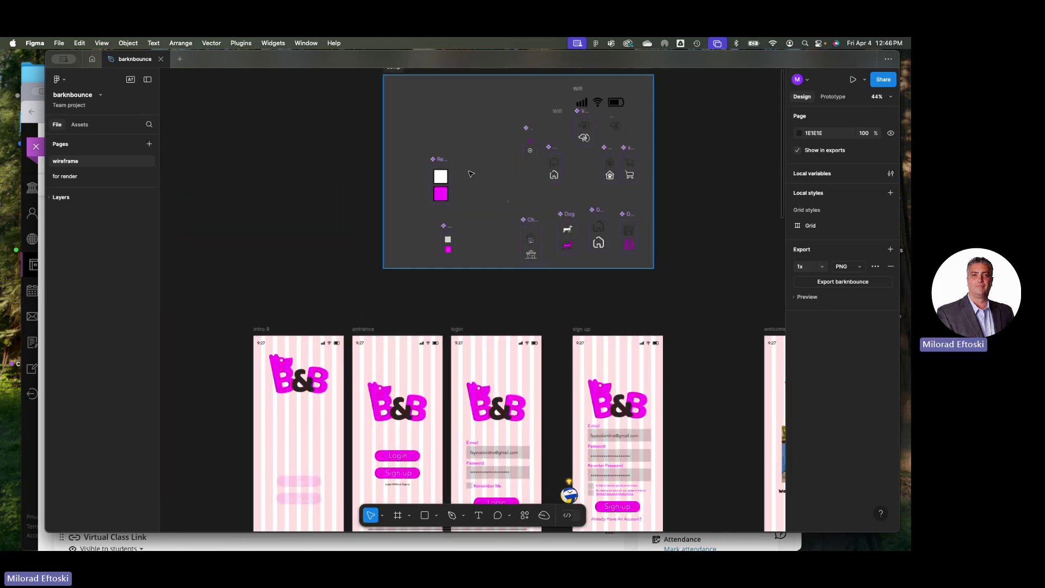
scroll(460, 170, right, 3)
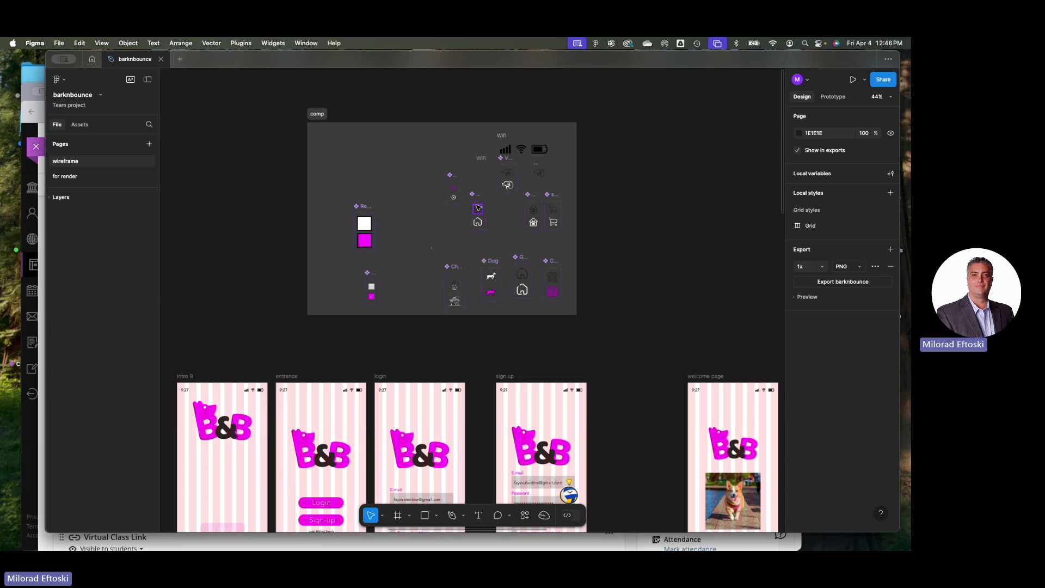
scroll(476, 217, down, 5)
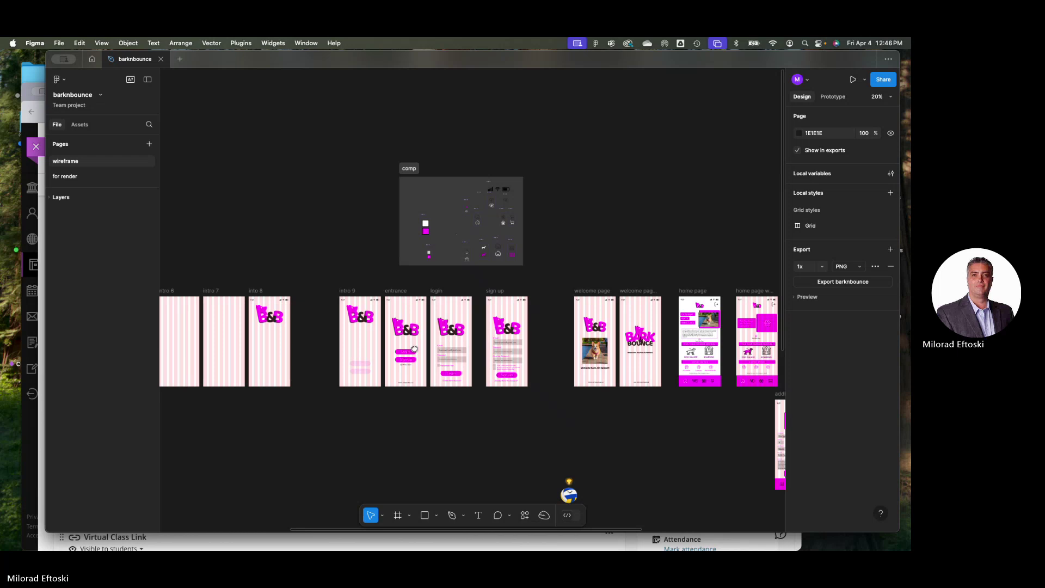
scroll(399, 332, up, 5)
scroll(399, 332, up, 5)
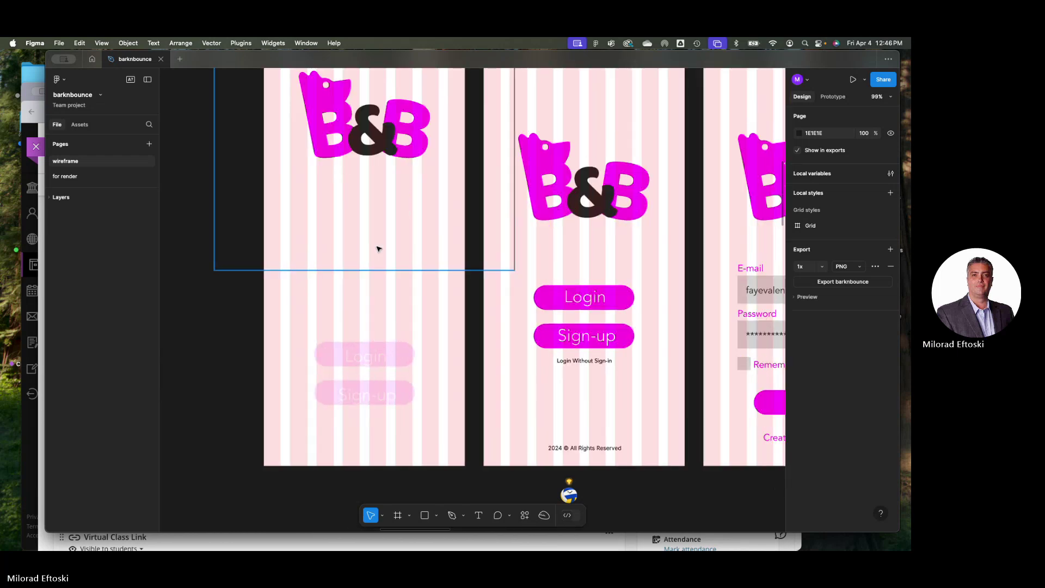
scroll(414, 251, down, 5)
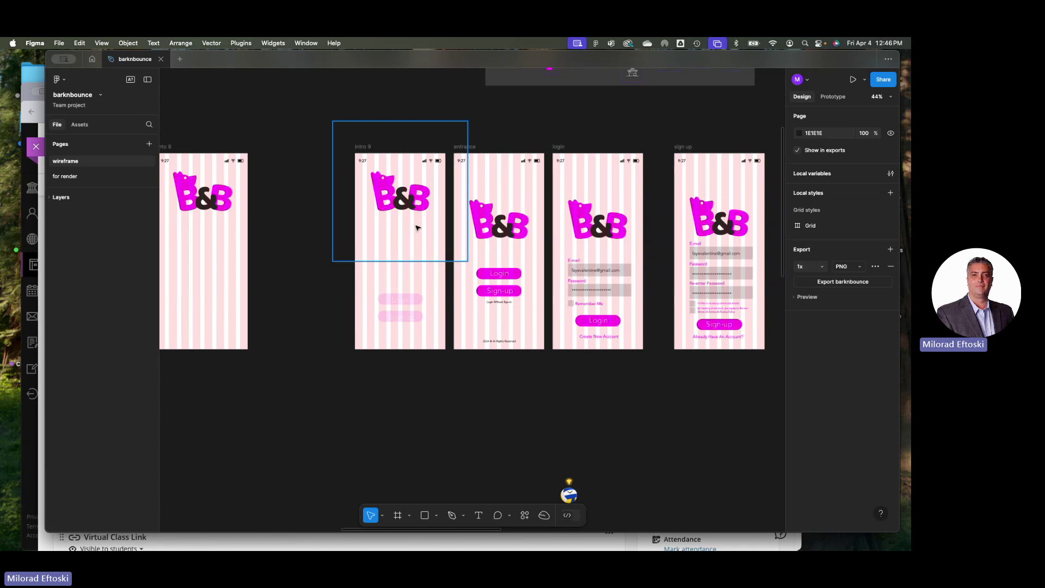
scroll(390, 240, down, 3)
scroll(468, 270, right, 2)
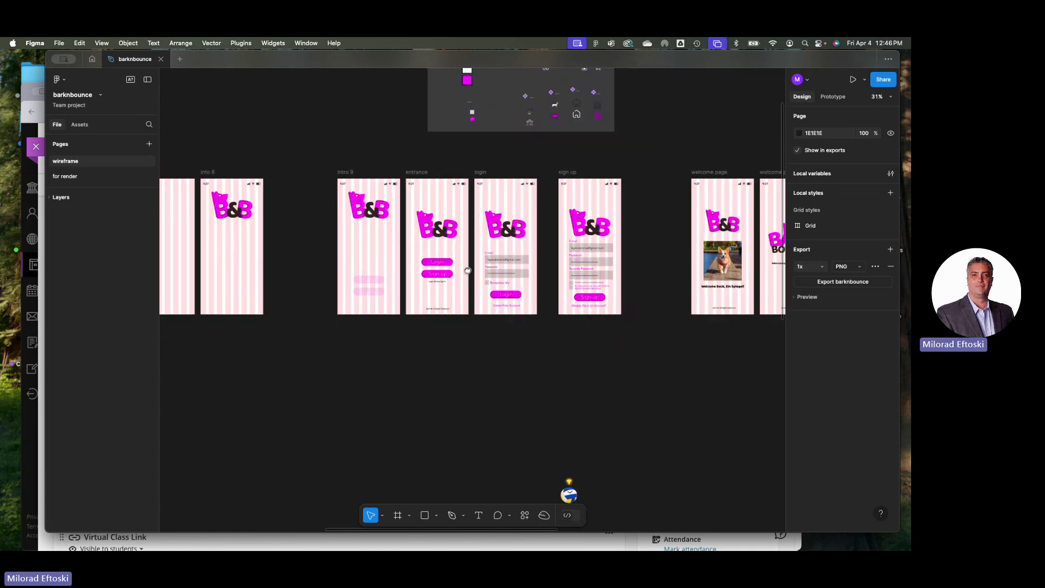
Examine the sequence of intro frames that make up the Bark & Bounce logo animation
scroll(467, 271, left, 6)
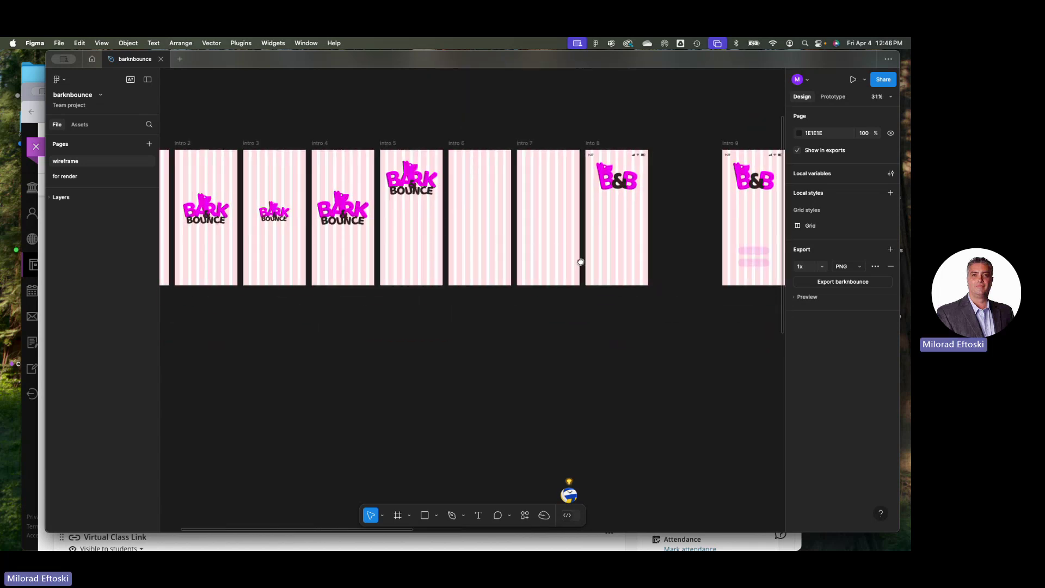
scroll(581, 261, left, 3)
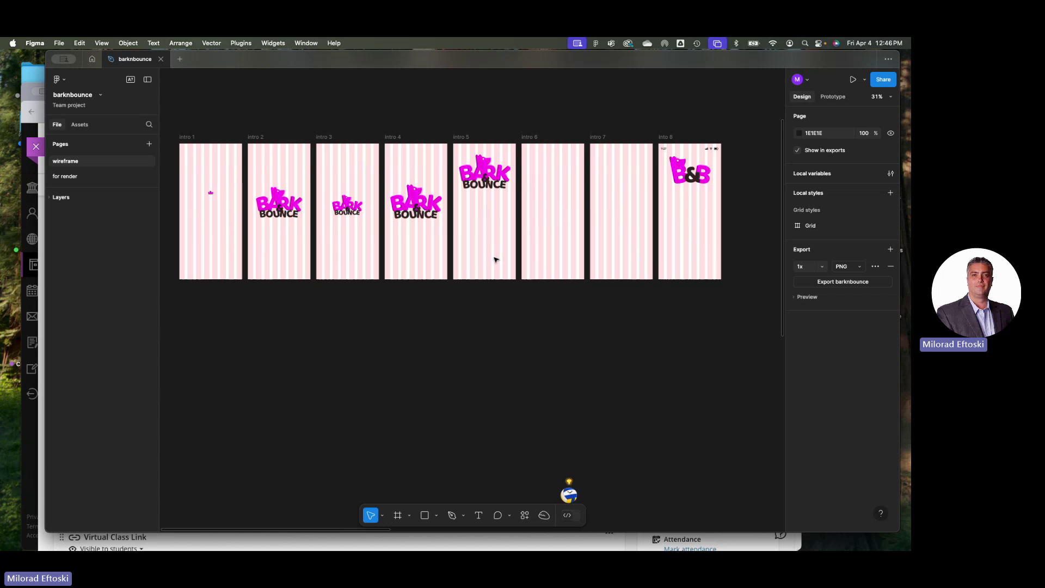
scroll(487, 256, down, 5)
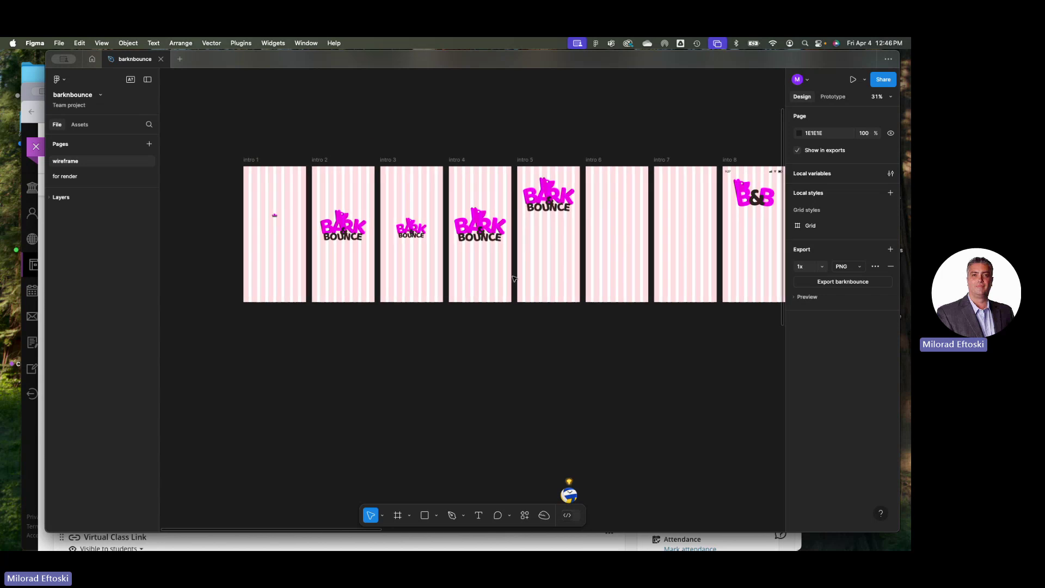
scroll(402, 257, up, 6)
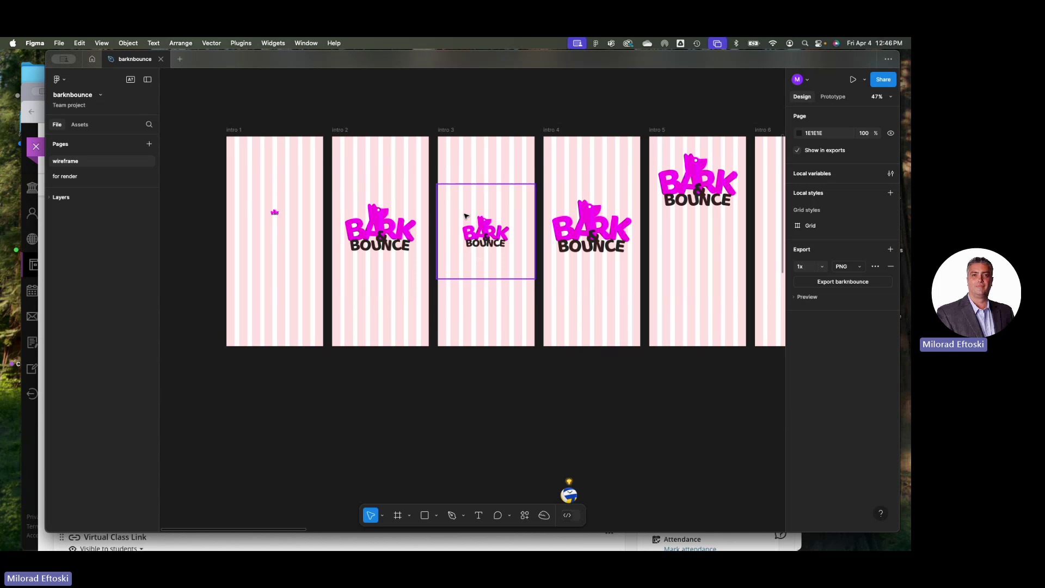
scroll(466, 216, down, 6)
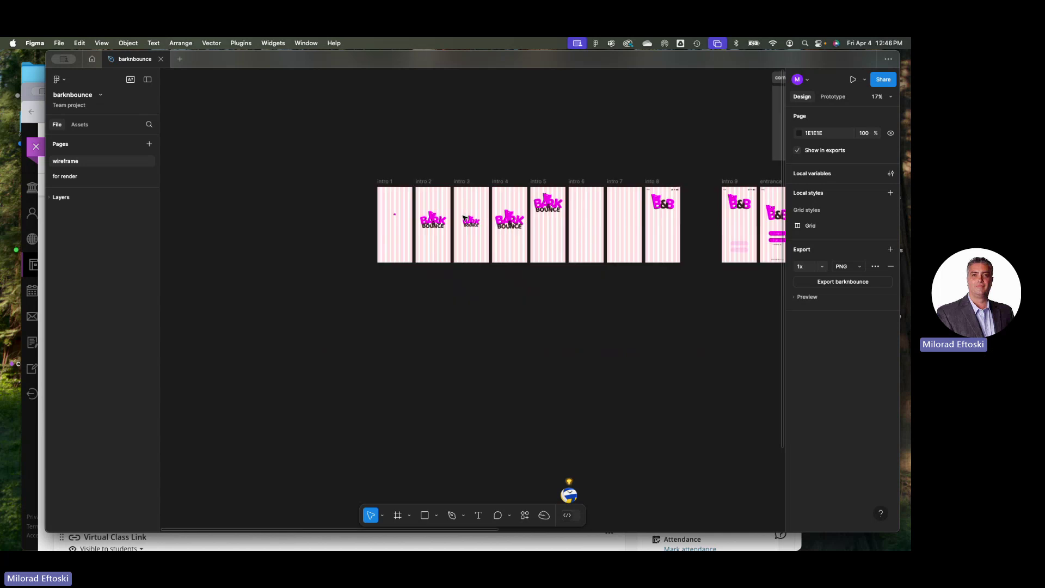
Run the barknbounce prototype, start the intro animation from the small dog logo and enter the app through Login
click(853, 80)
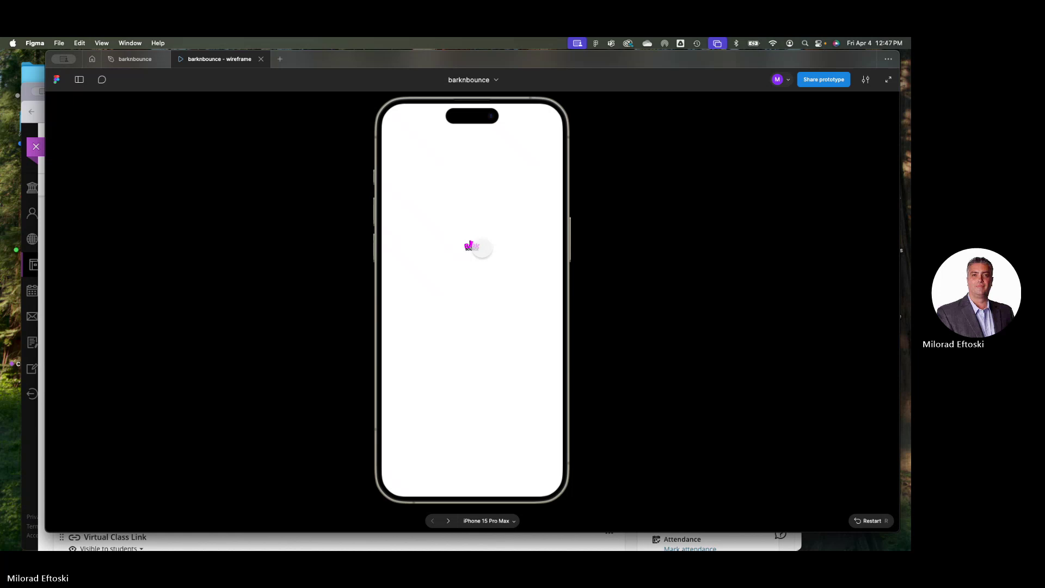
click(479, 250)
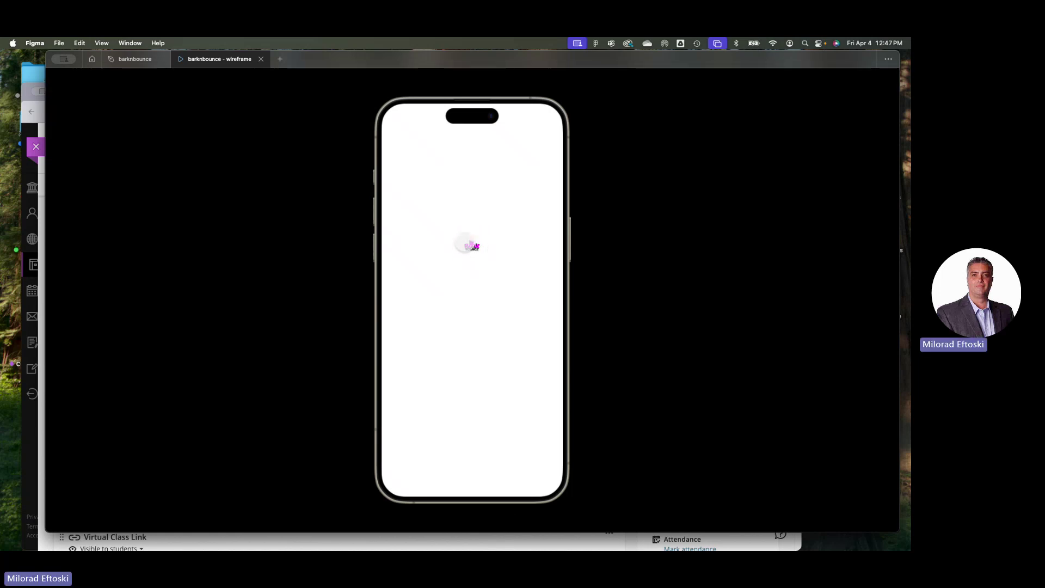
click(469, 244)
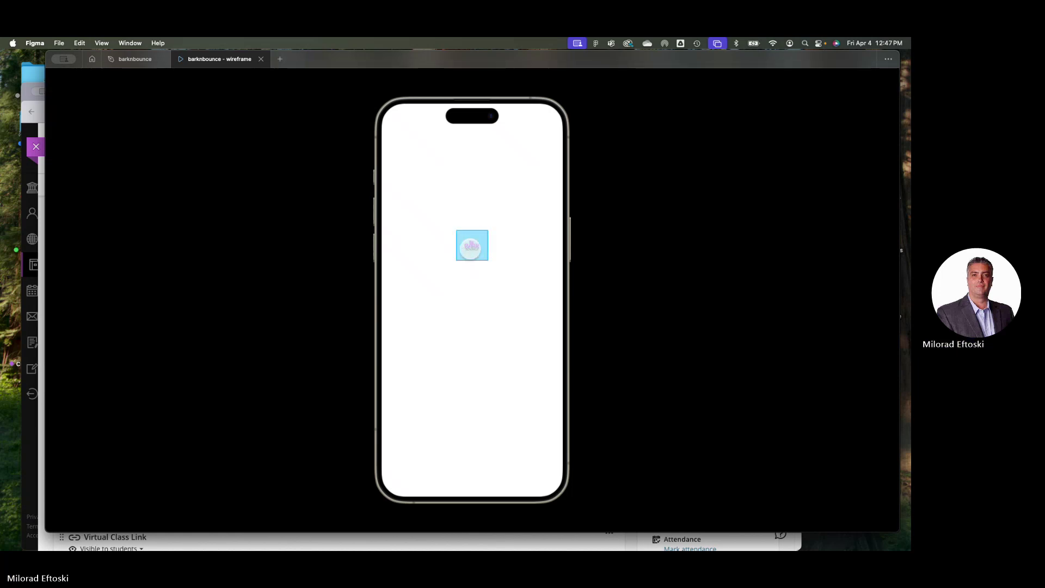
click(472, 247)
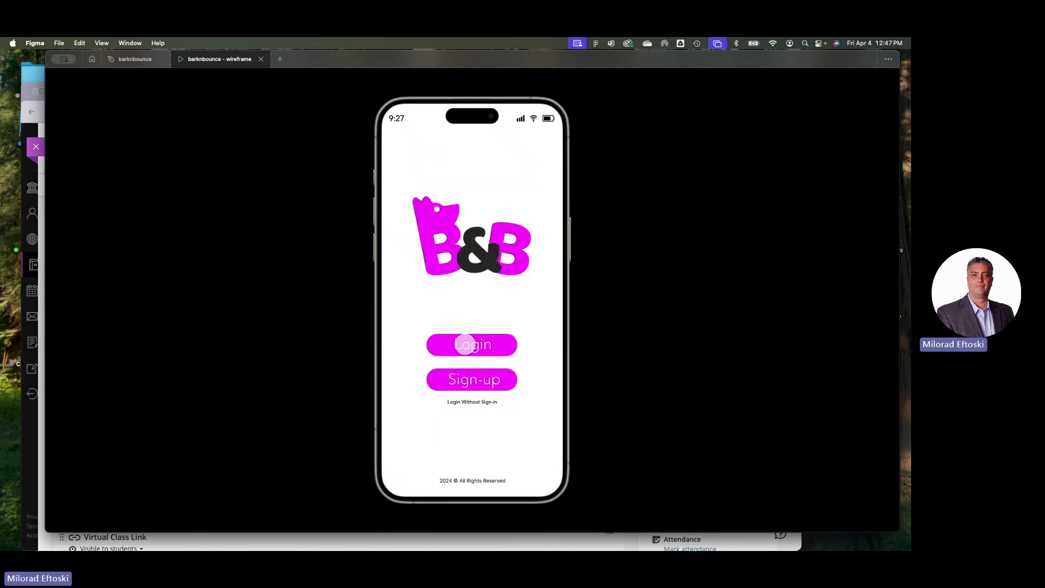
click(465, 344)
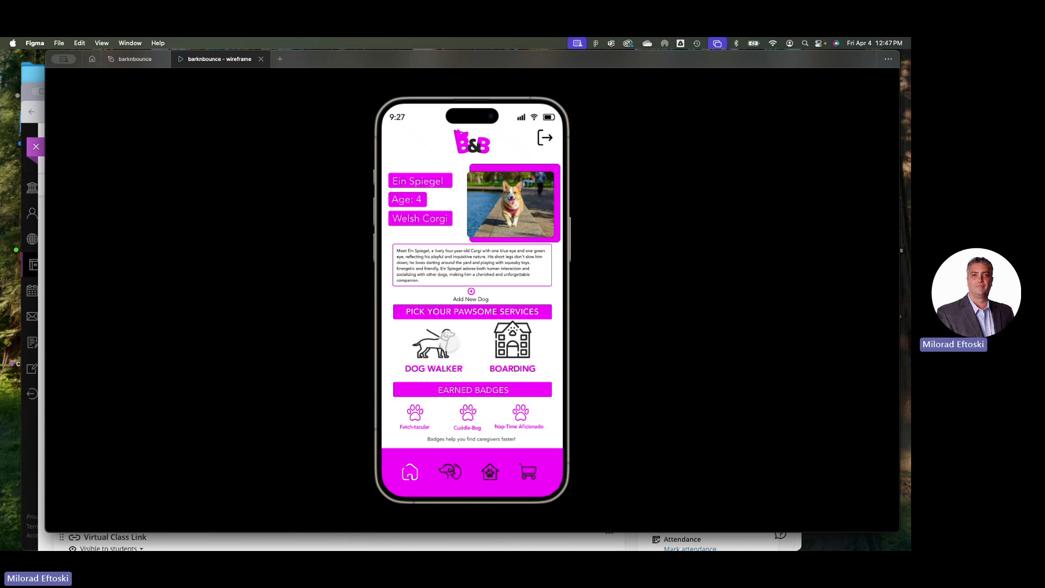
Open the Dog Walker service in the prototype and test its next arrow and location pin
click(447, 342)
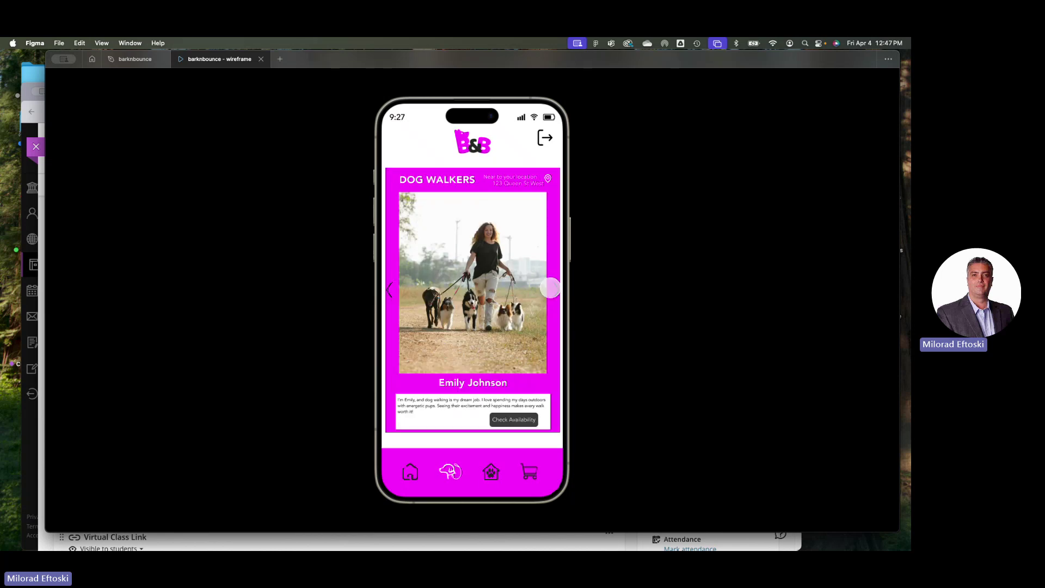
click(550, 289)
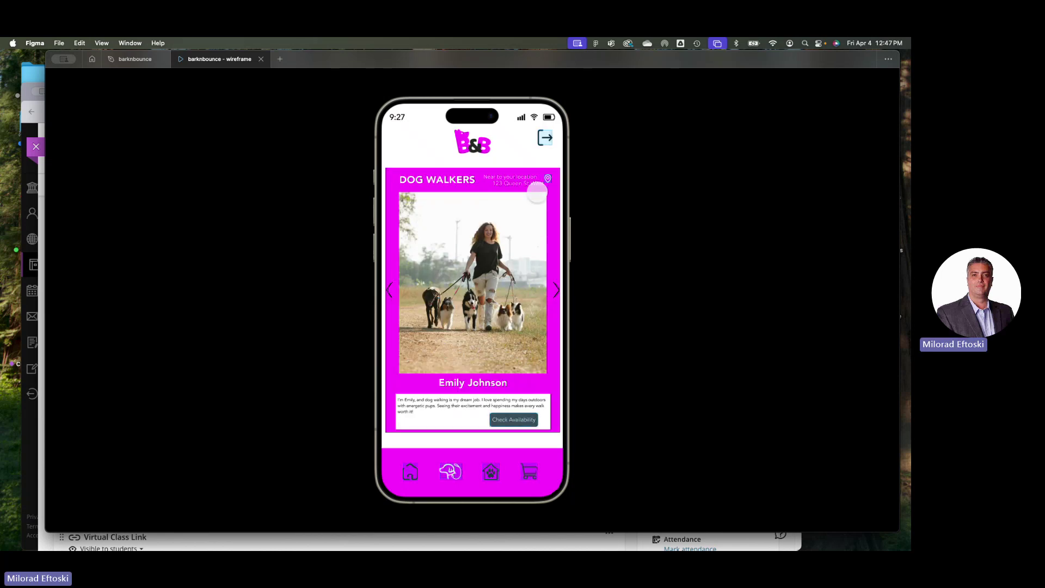
click(544, 180)
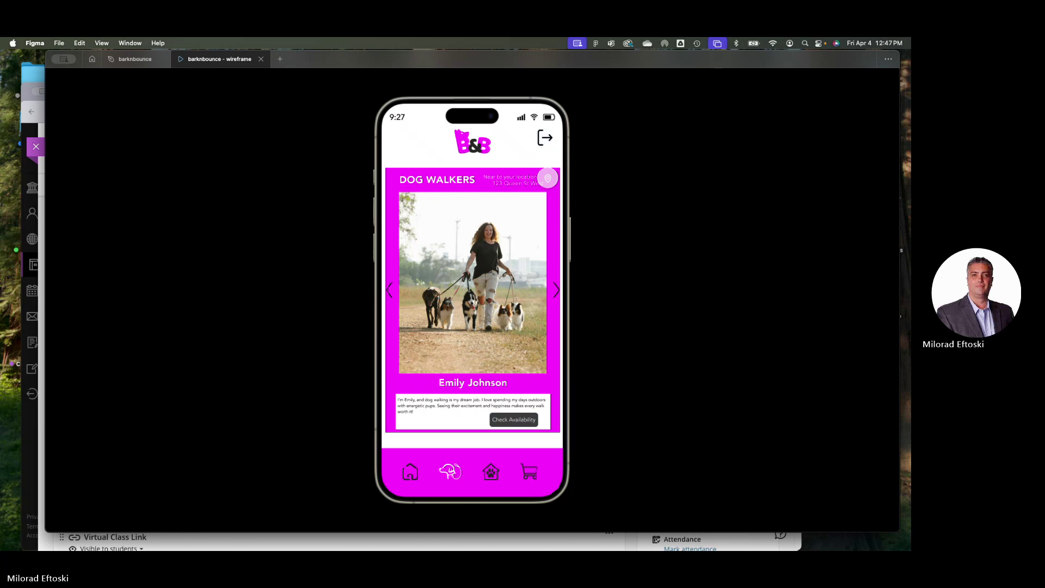
Log out of the prototype and go through its Sign-up screen to the new-user home page
click(545, 138)
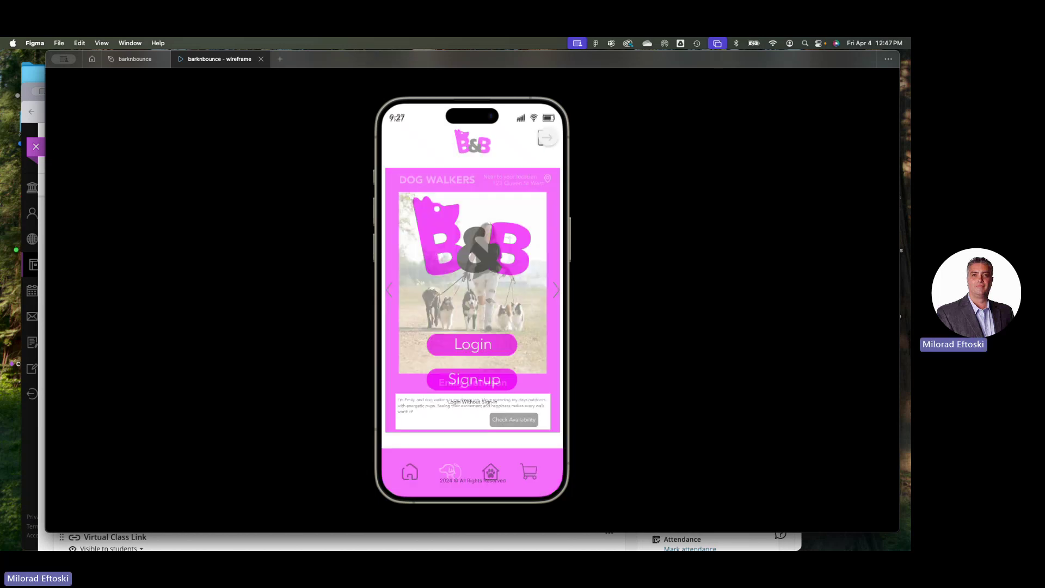
click(478, 380)
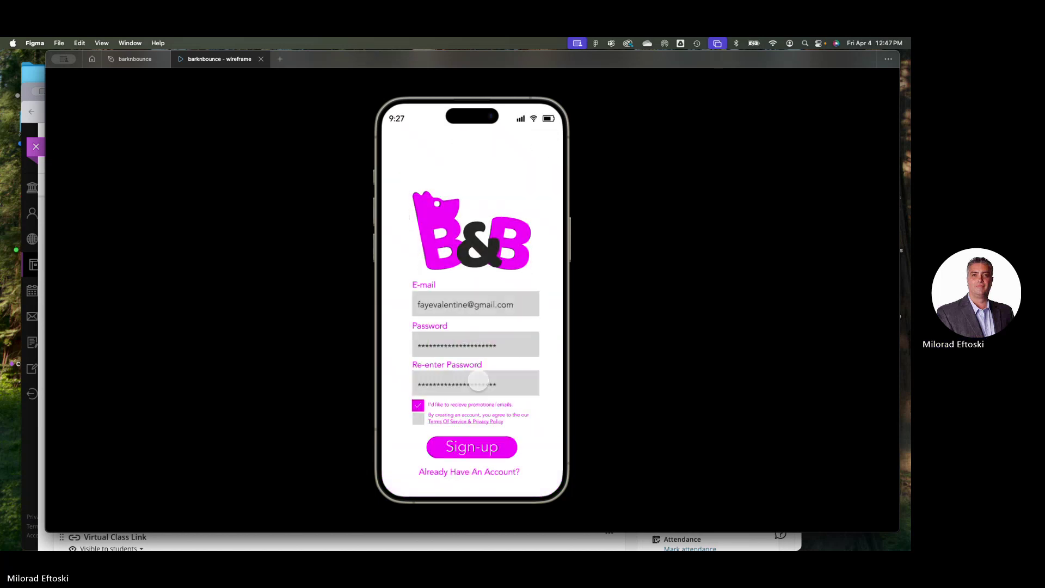
click(472, 447)
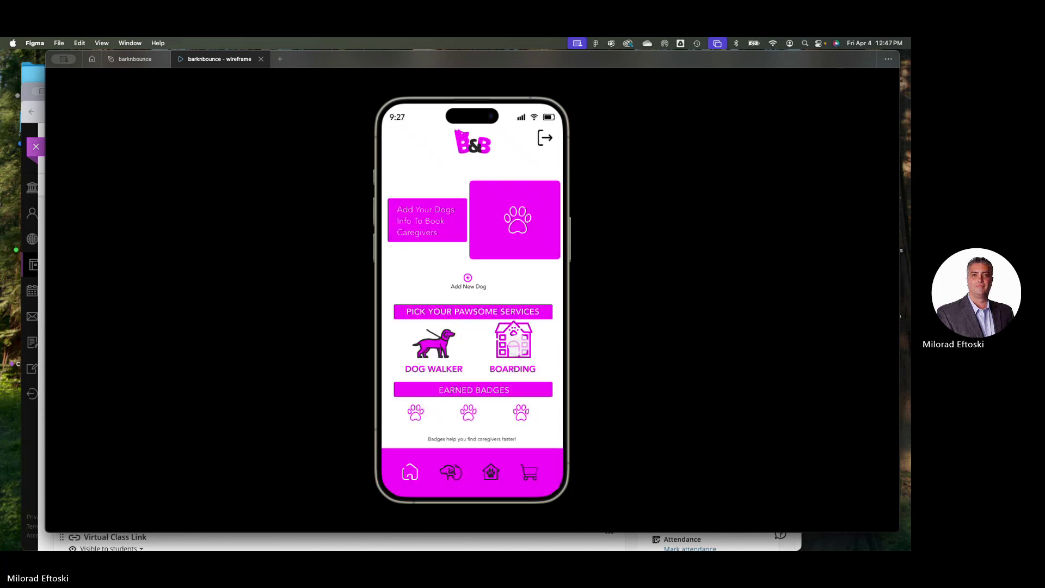
Test the Boarding page's next arrow, then visit the dog walkers page and the cart's payment page
click(517, 343)
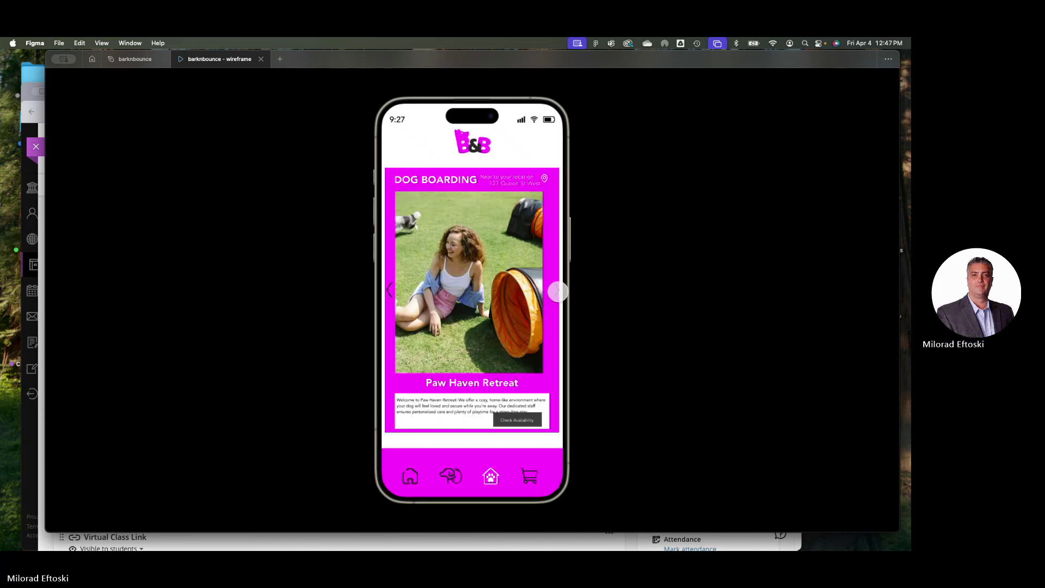
click(557, 292)
click(450, 474)
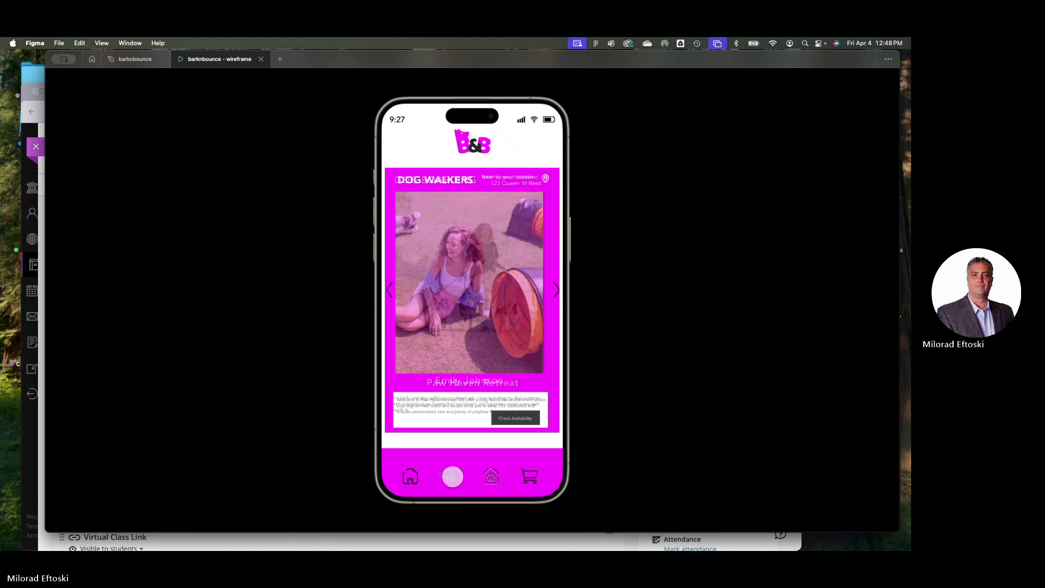
click(528, 470)
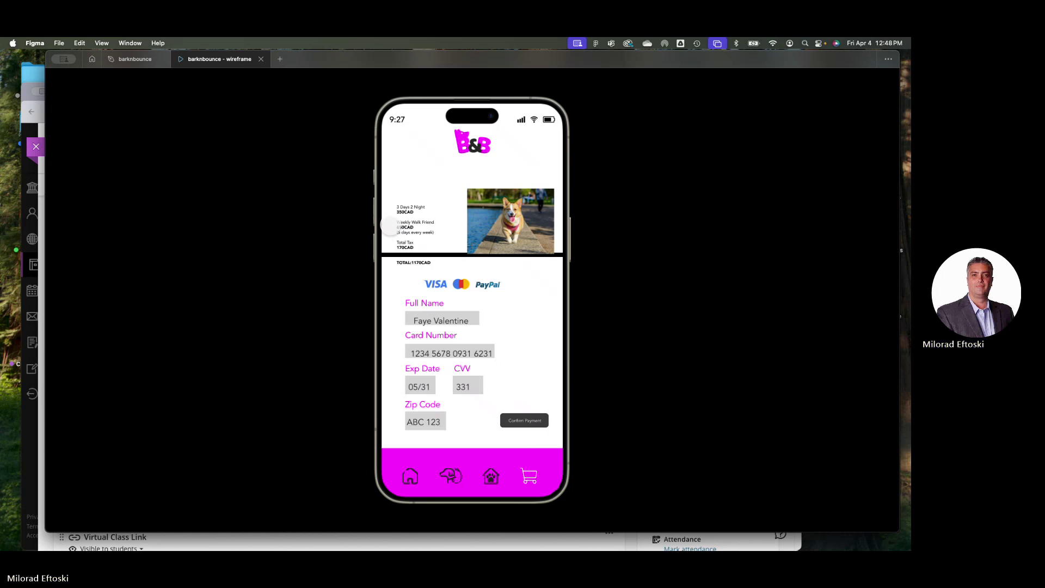
Cycle through the prototype's home, dog walkers, boarding and cart pages, then log out and close the prototype
click(414, 472)
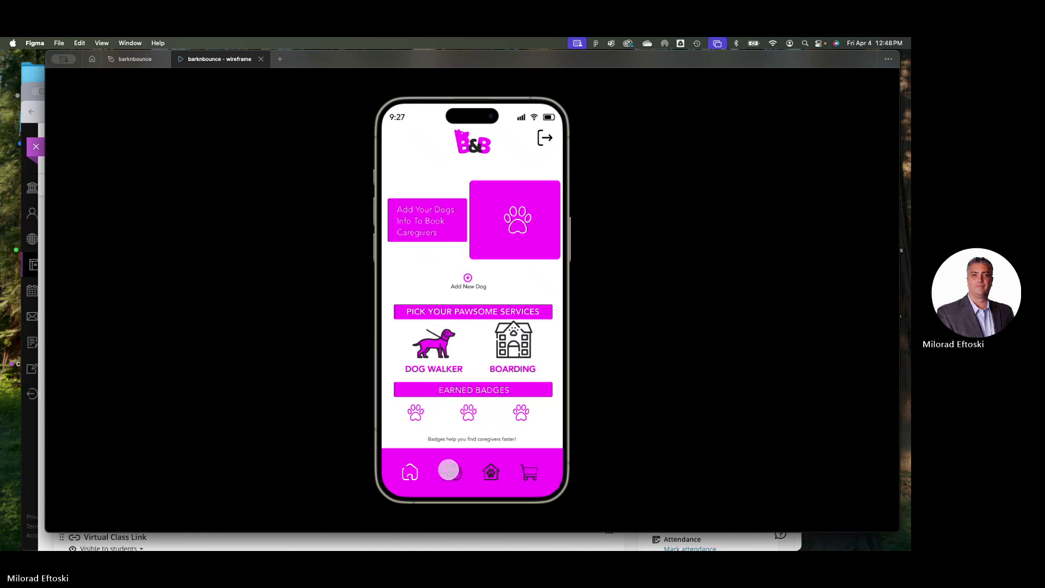
click(450, 471)
click(489, 473)
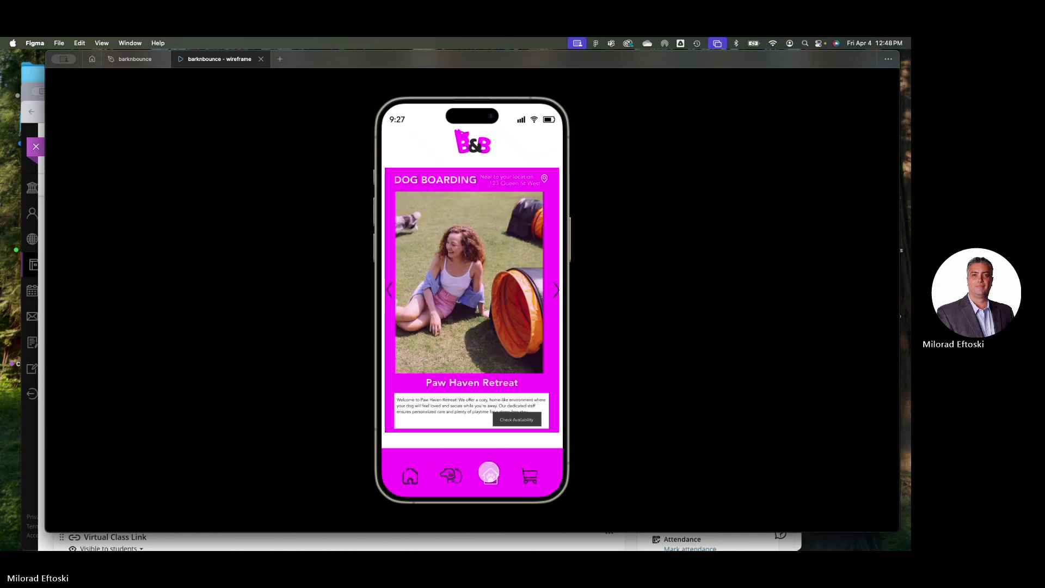
click(529, 475)
click(494, 472)
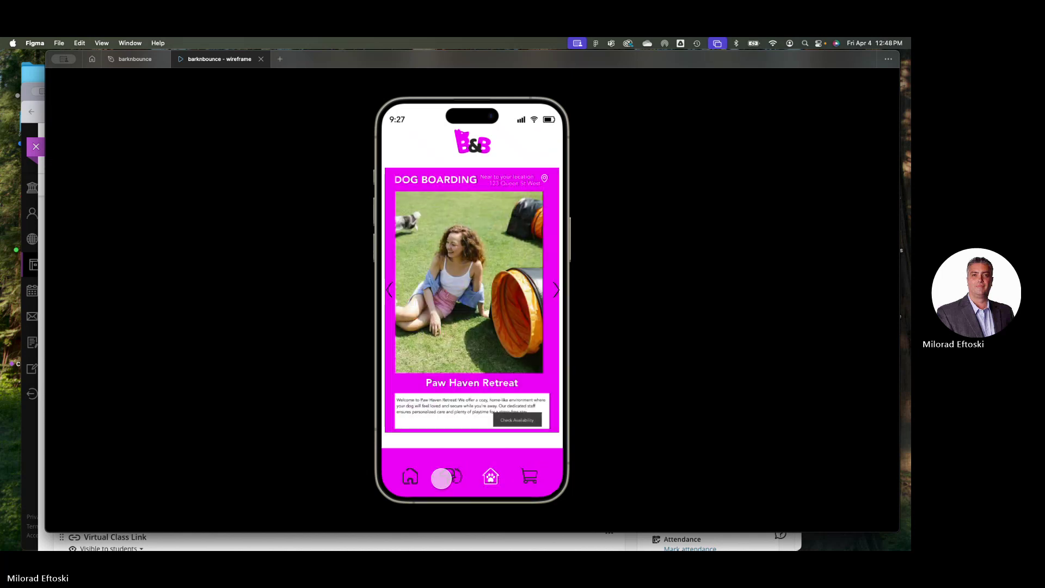
click(450, 474)
click(409, 475)
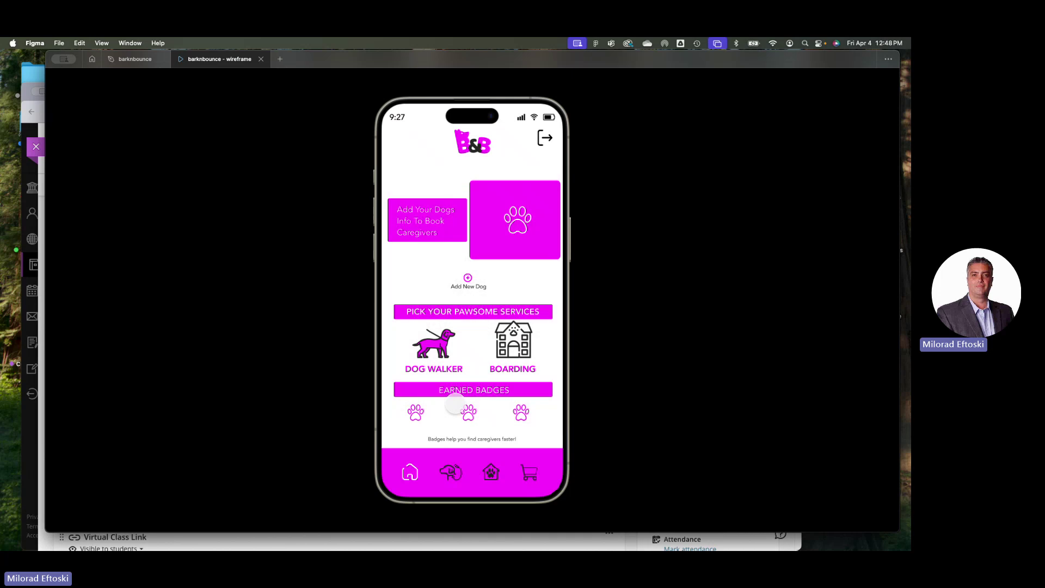
click(544, 137)
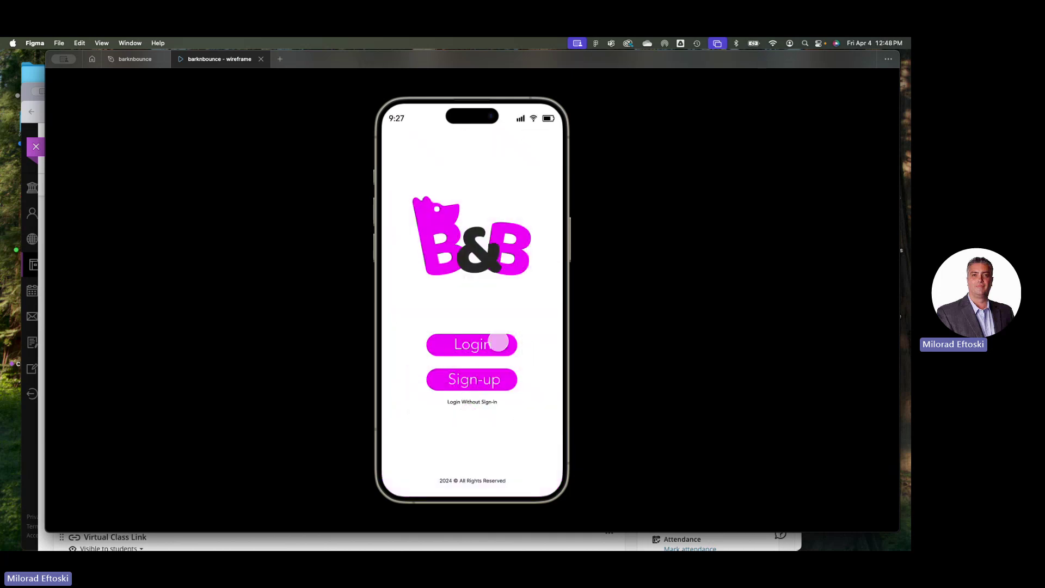
click(261, 59)
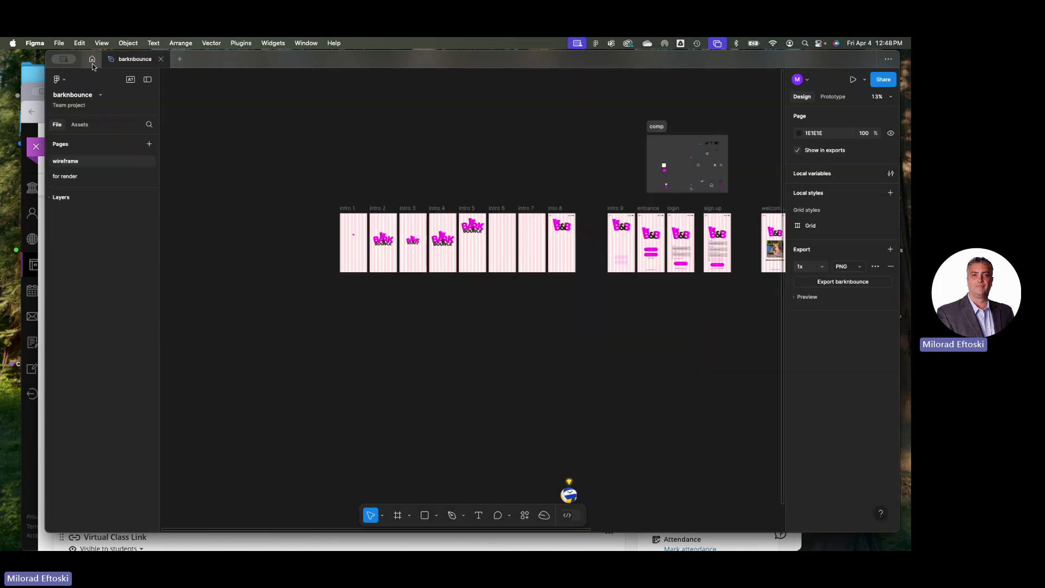
Switch to Finder, return to the Final App Group Projects folder and look into the Transit project folder
key(ctrl+Left)
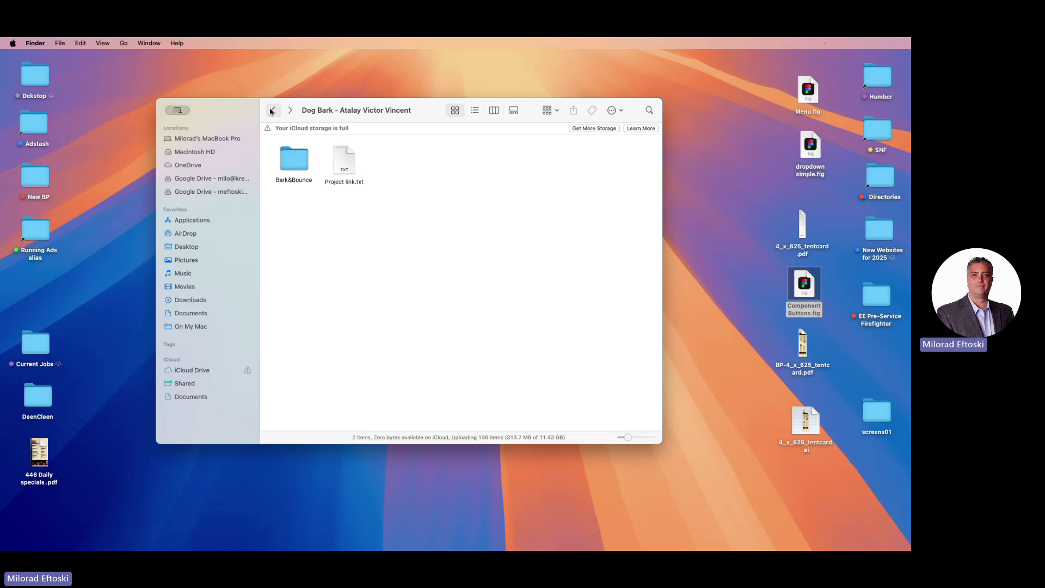
click(271, 110)
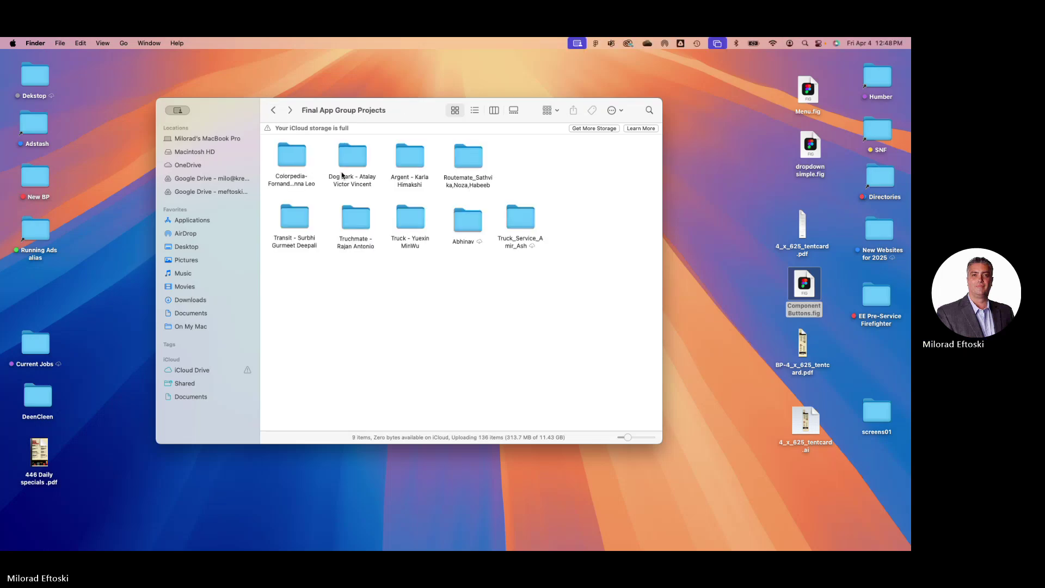
click(285, 216)
double_click(285, 217)
key(super+bracketleft)
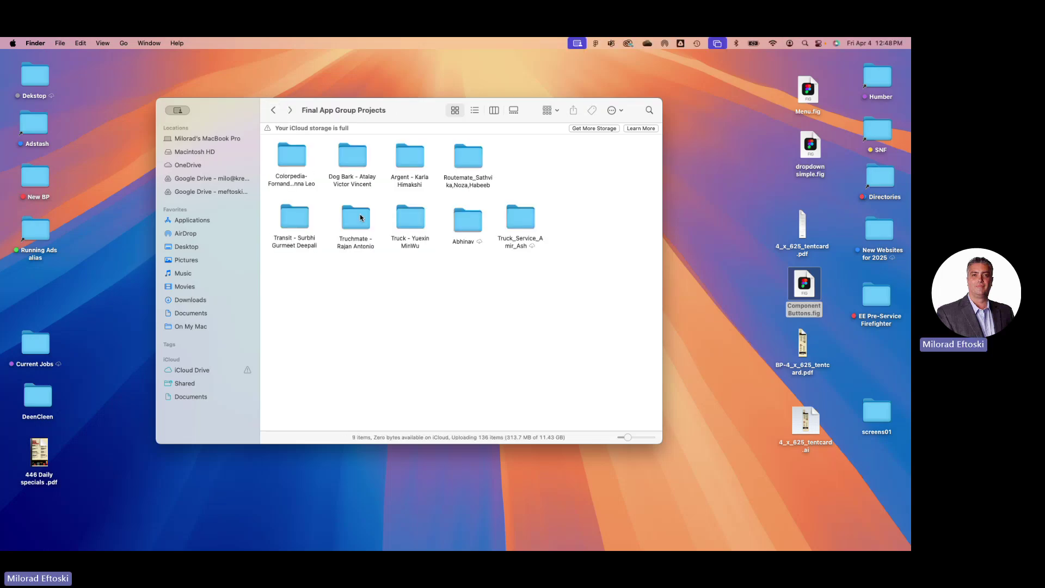
Open the Truchmate project folder and preview its TruckMate PDF from the wireframes back to the logo designs
click(359, 218)
double_click(359, 218)
click(344, 165)
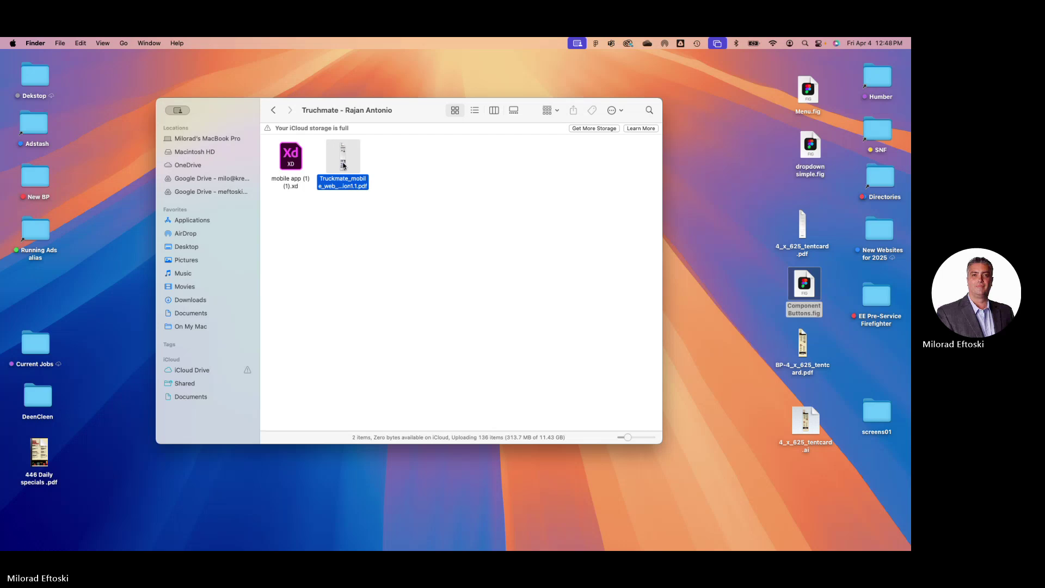
key(space)
scroll(495, 308, down, 5)
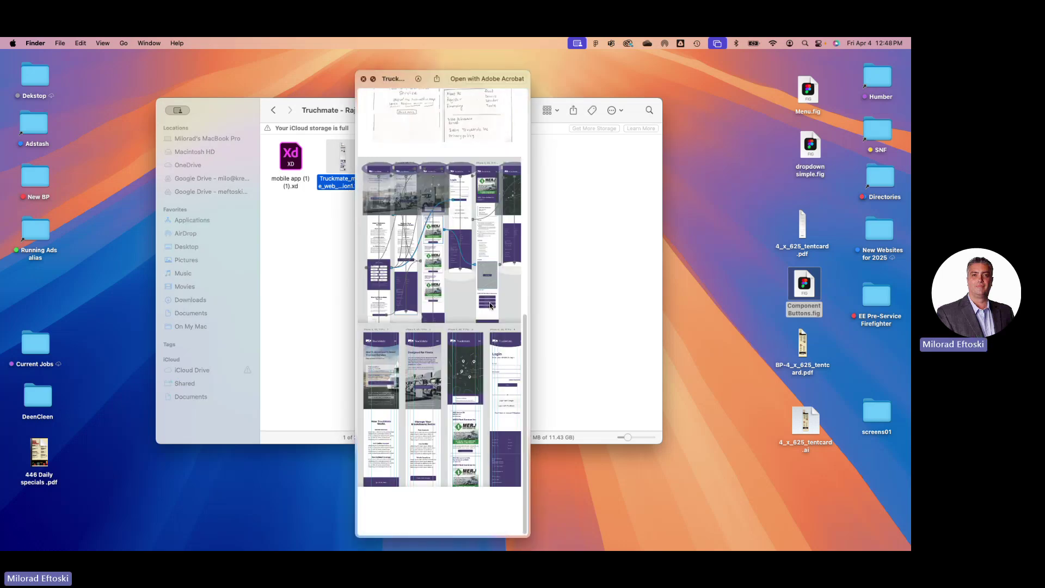
scroll(484, 308, up, 12)
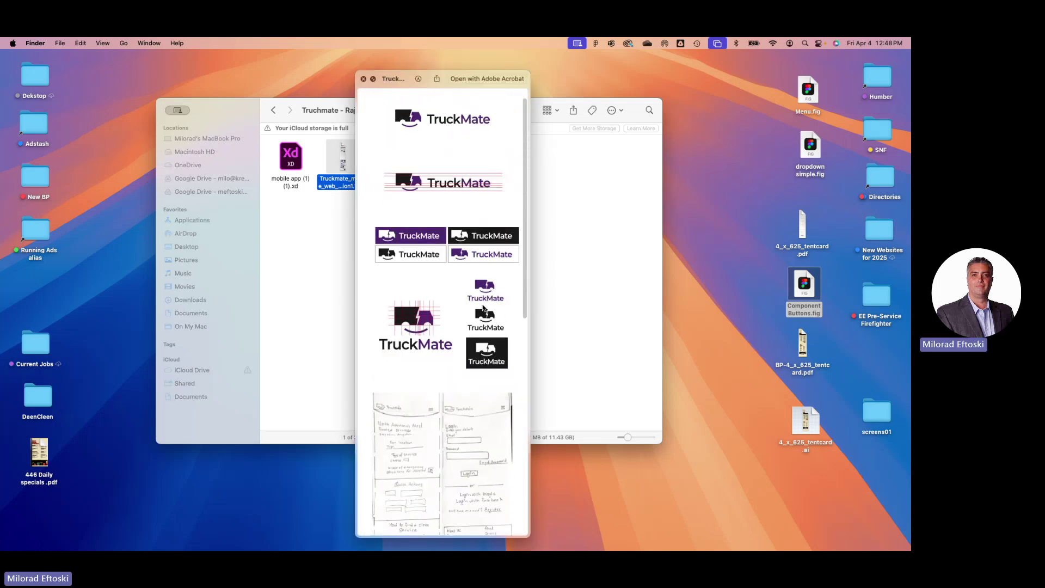
key(space)
Go back to the group projects, open the Truck folder that contains truckapp.xd and preview its MobileApp PDF
click(273, 110)
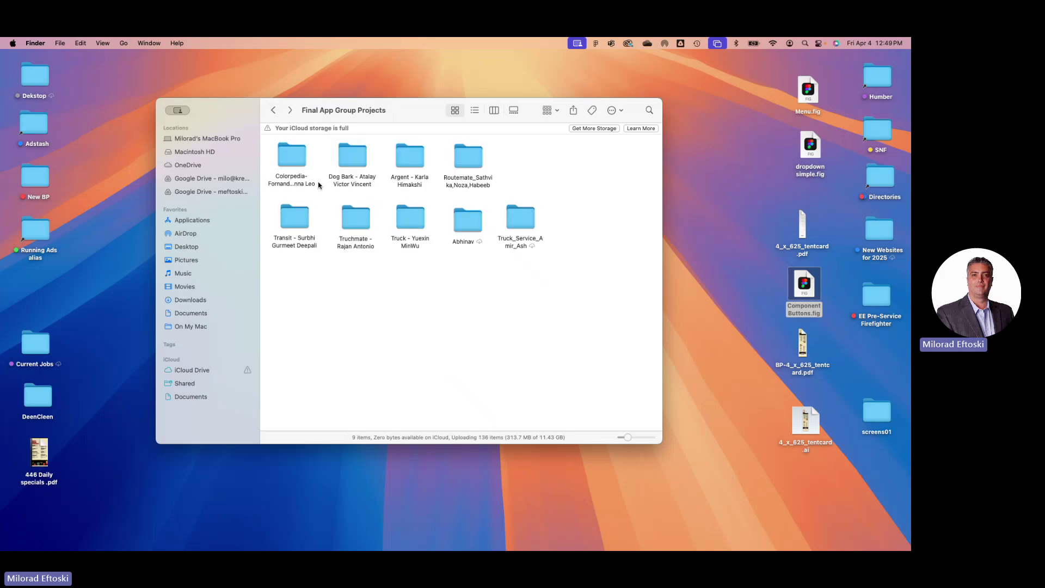
click(417, 219)
double_click(416, 219)
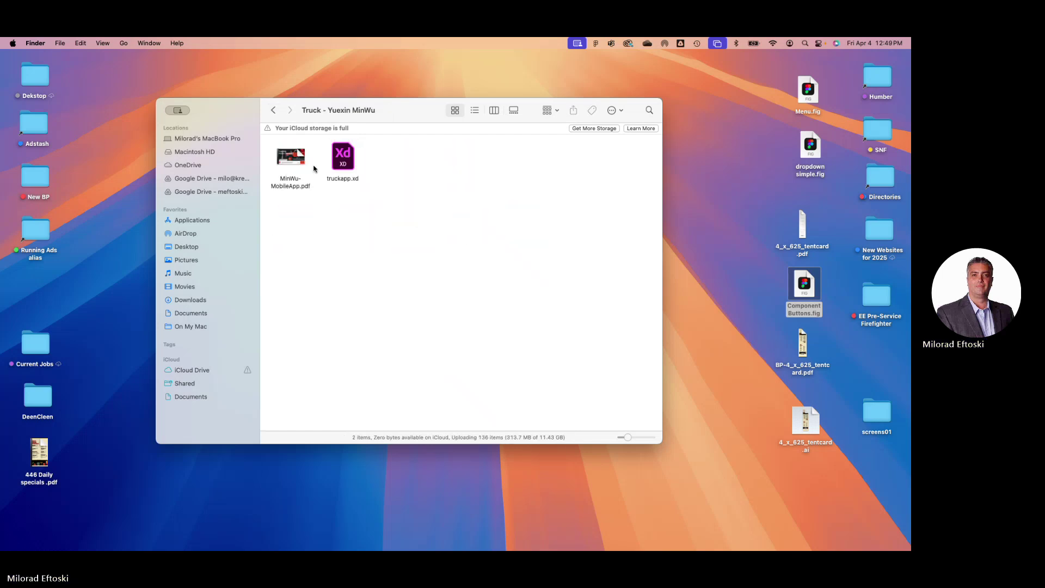
click(297, 157)
key(space)
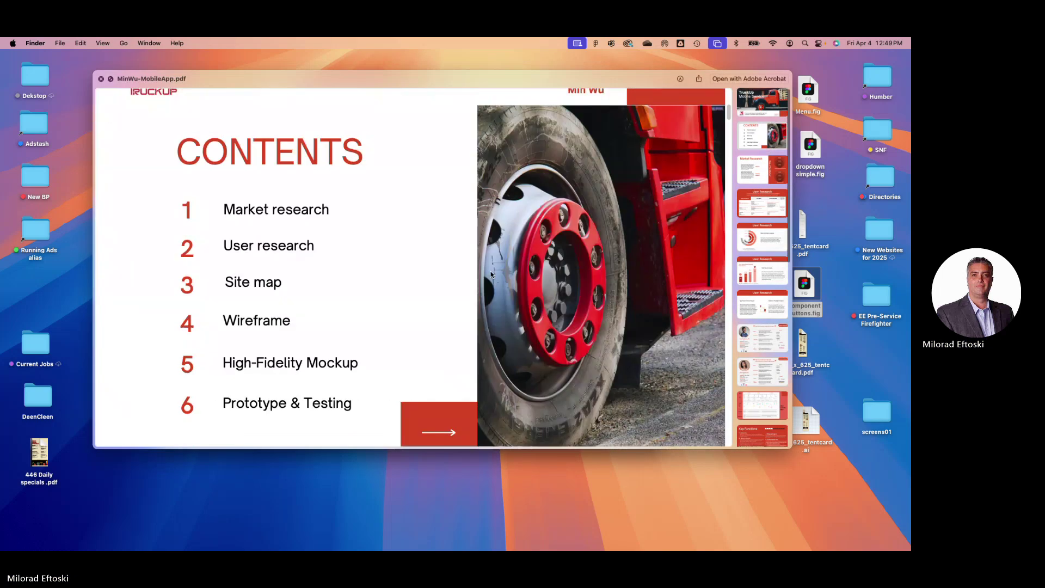
Examine the PDF's user research, persona, key functions, site map, wireframes and high-fidelity mockups, then close the preview
scroll(485, 273, down, 15)
scroll(486, 277, down, 15)
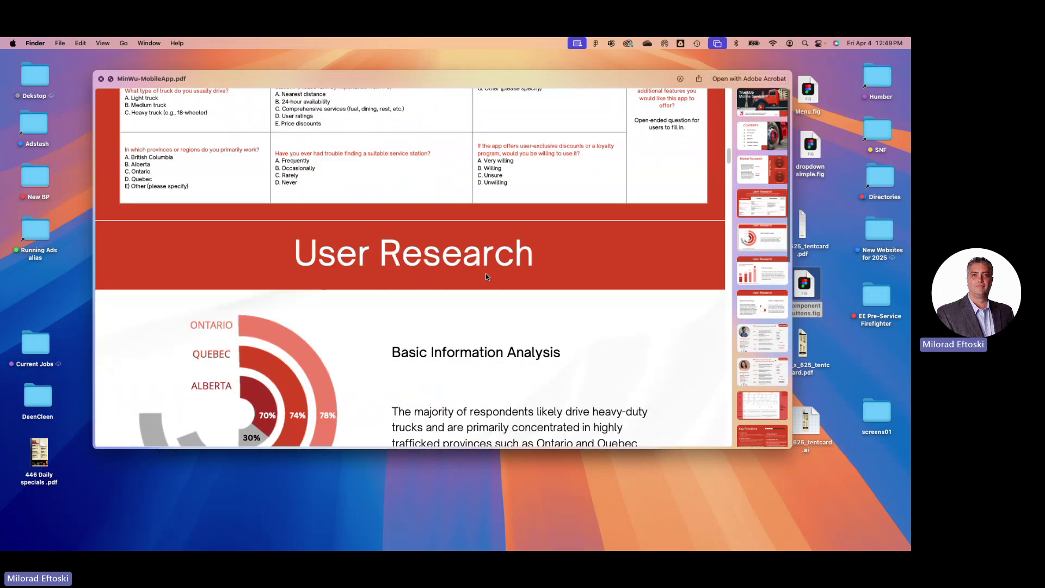
scroll(485, 274, down, 15)
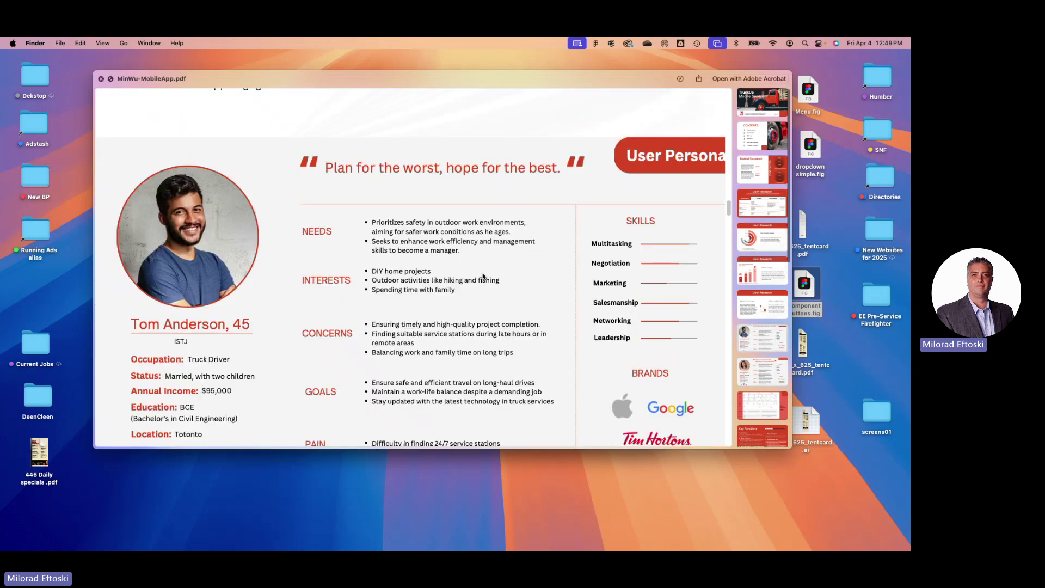
scroll(483, 277, down, 15)
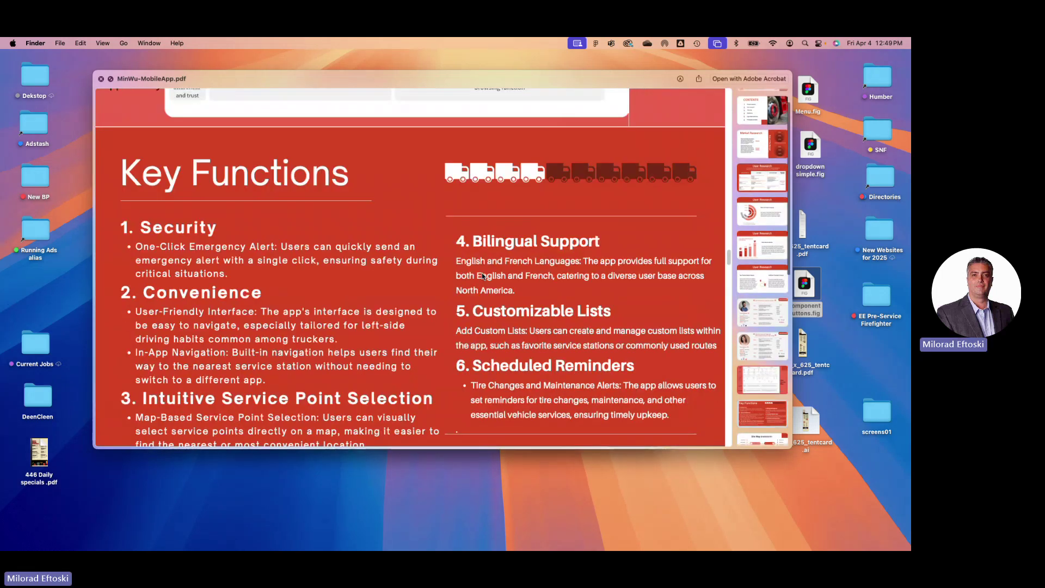
scroll(481, 278, down, 10)
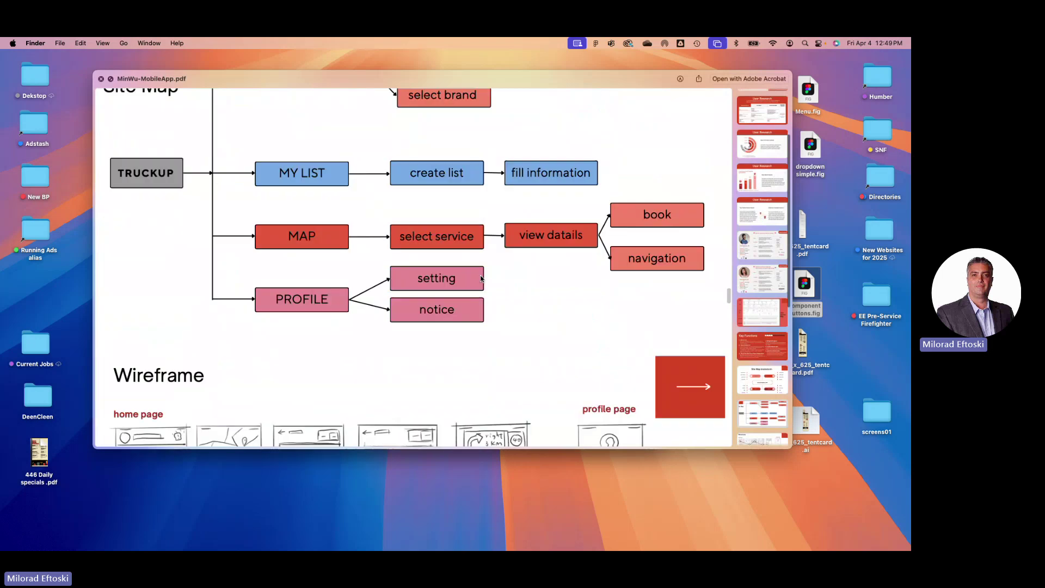
scroll(481, 278, down, 15)
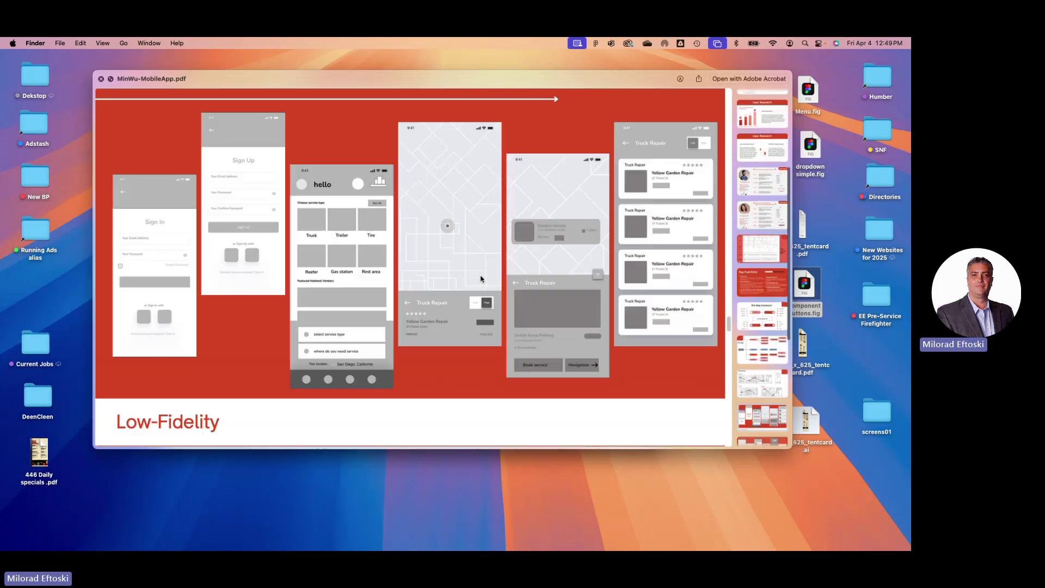
scroll(480, 278, down, 15)
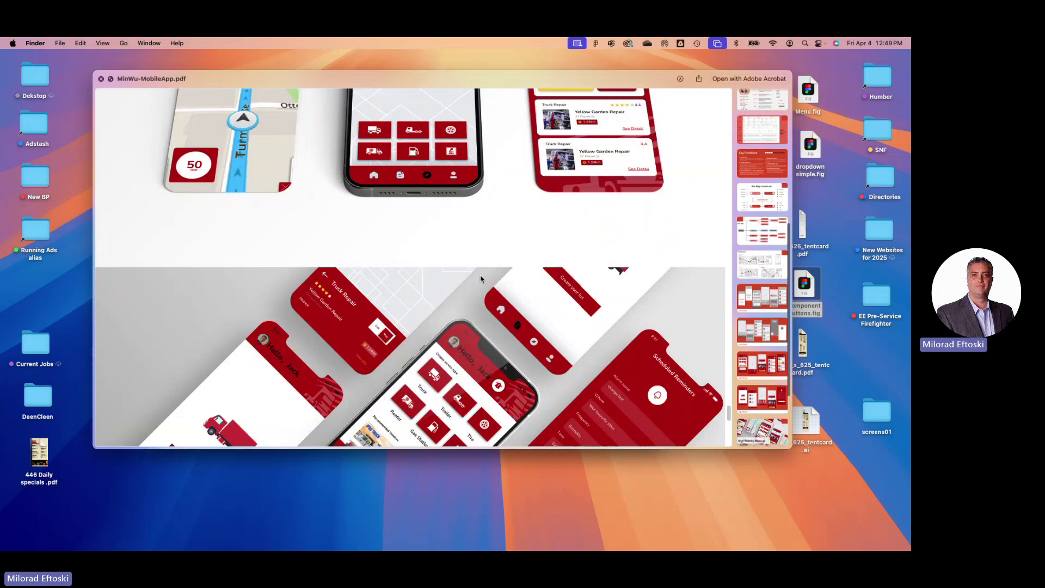
scroll(480, 279, down, 10)
scroll(480, 278, up, 20)
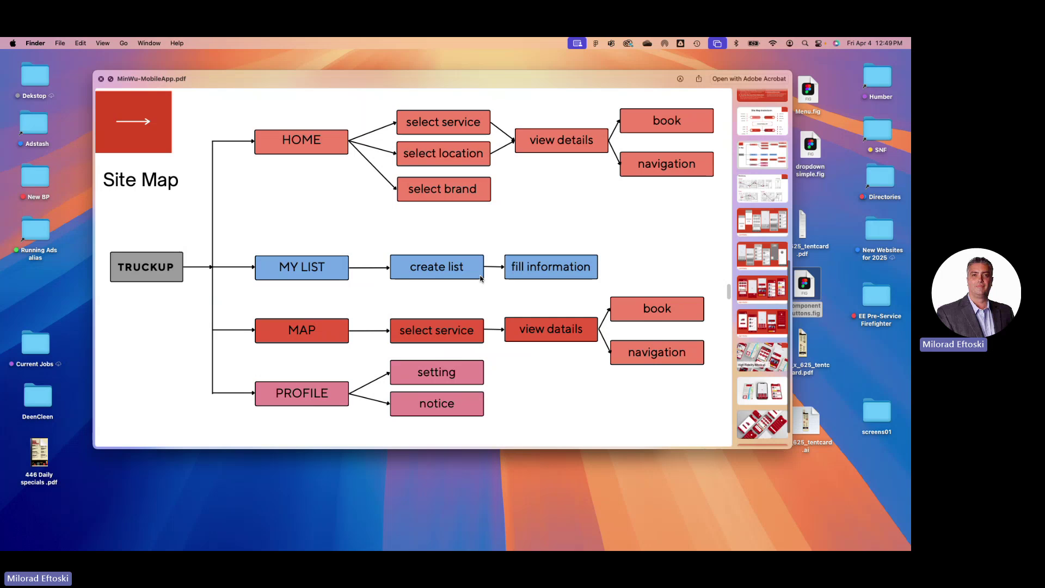
key(space)
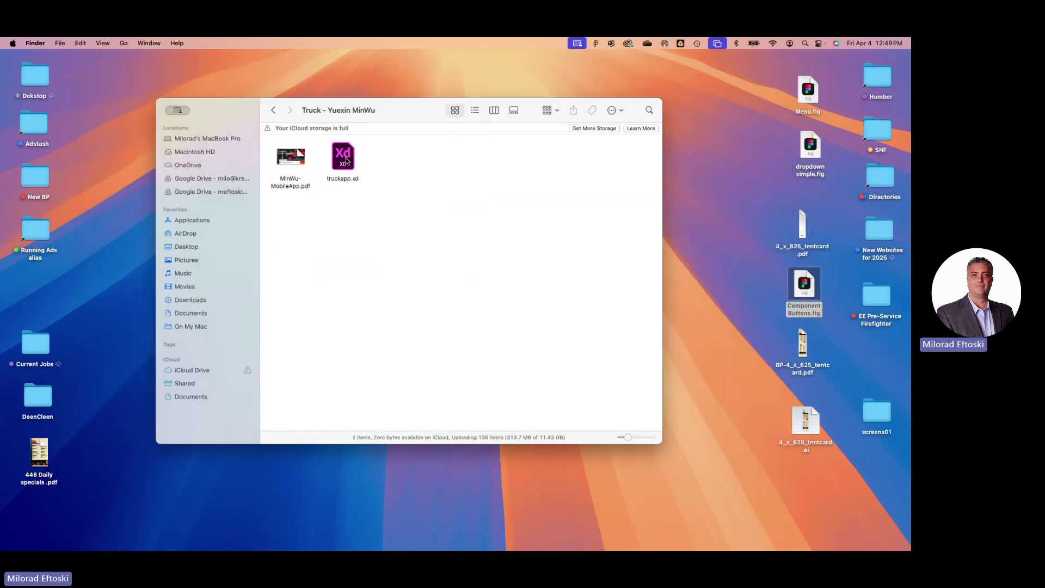
Open truckapp.xd in Adobe XD and examine the red high-fidelity artboards up close
click(346, 160)
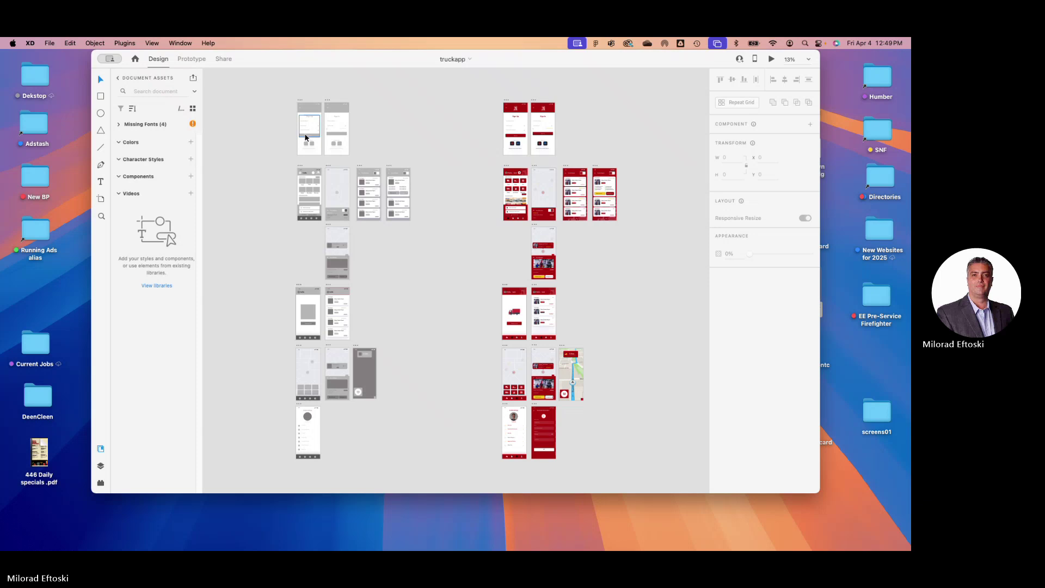
scroll(305, 137, up, 2)
scroll(305, 138, up, 5)
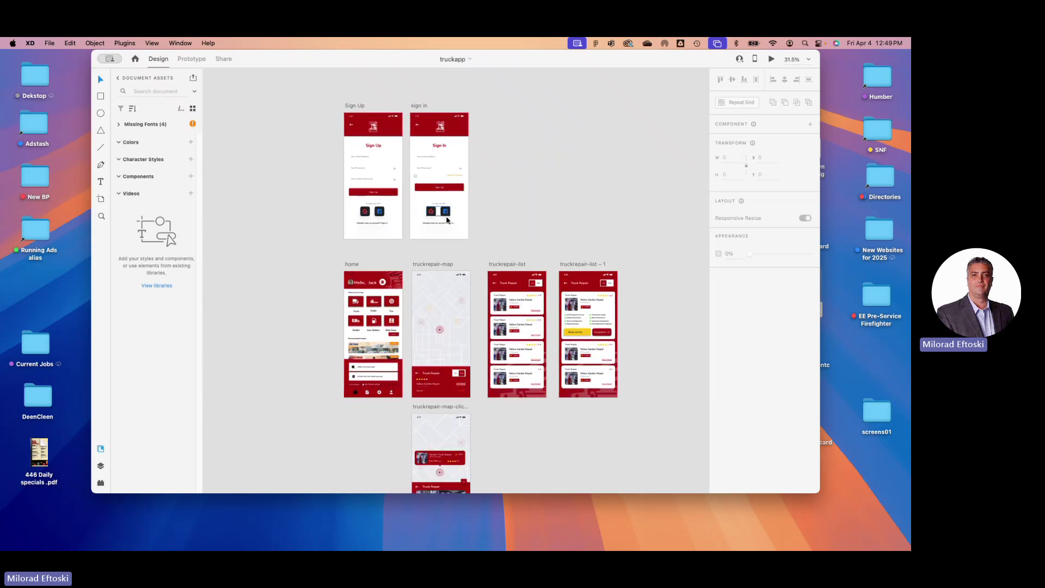
Preview the truckapp prototype from the high-fidelity Sign Up artboard and sign up to reach its home page
click(354, 106)
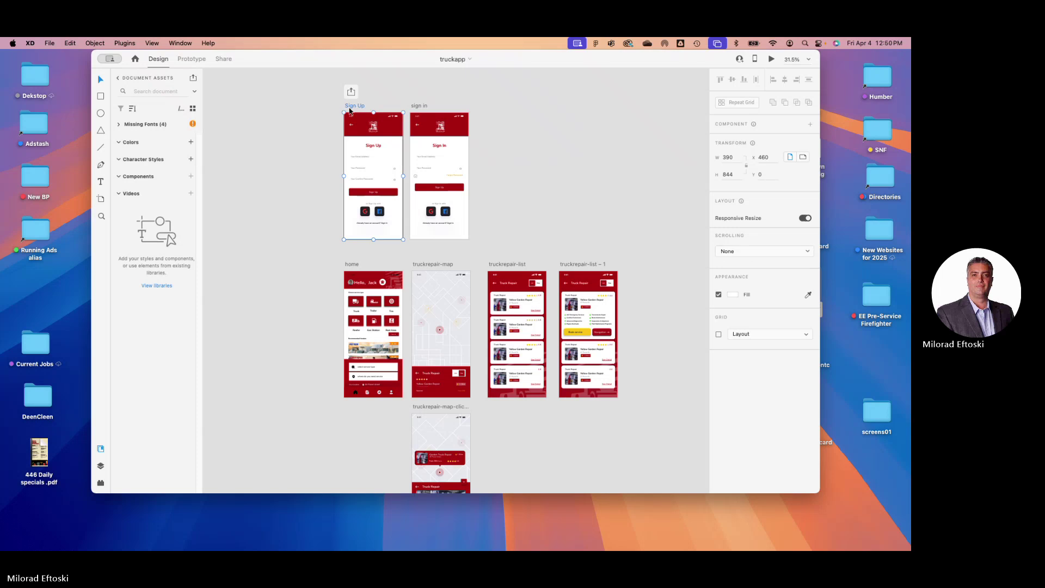
click(771, 58)
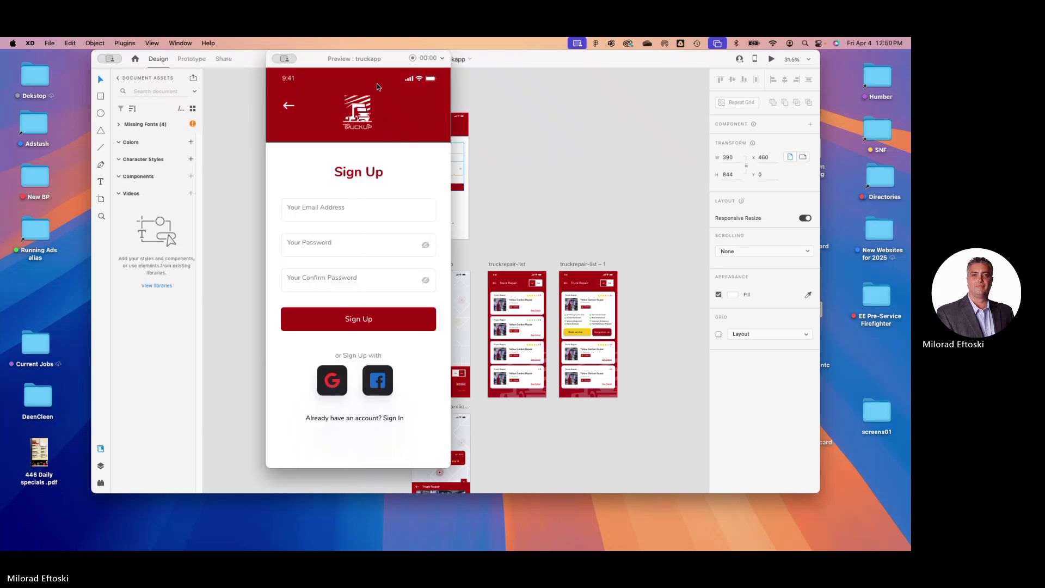
drag(350, 61, 465, 80)
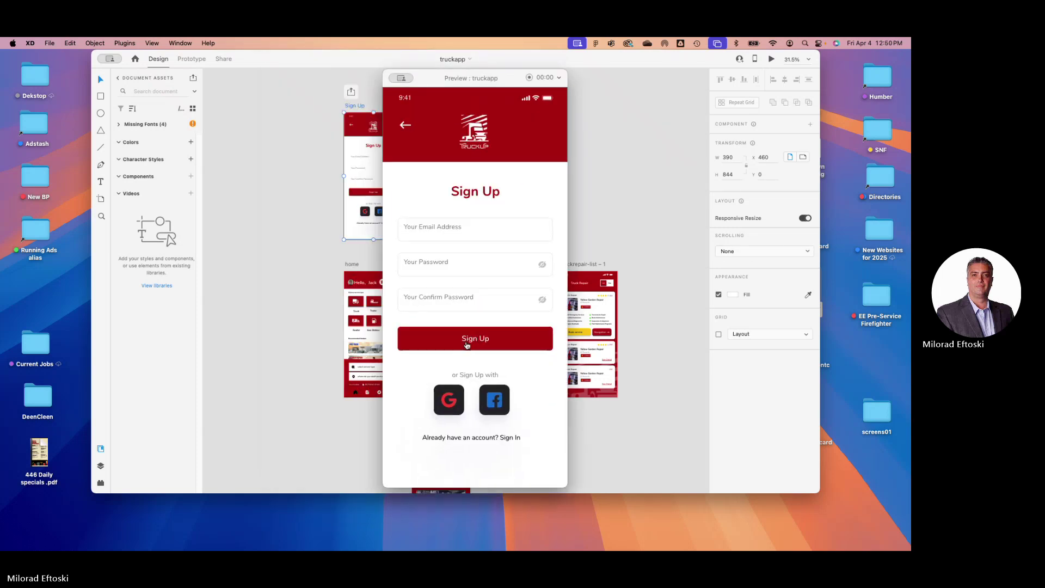
click(465, 344)
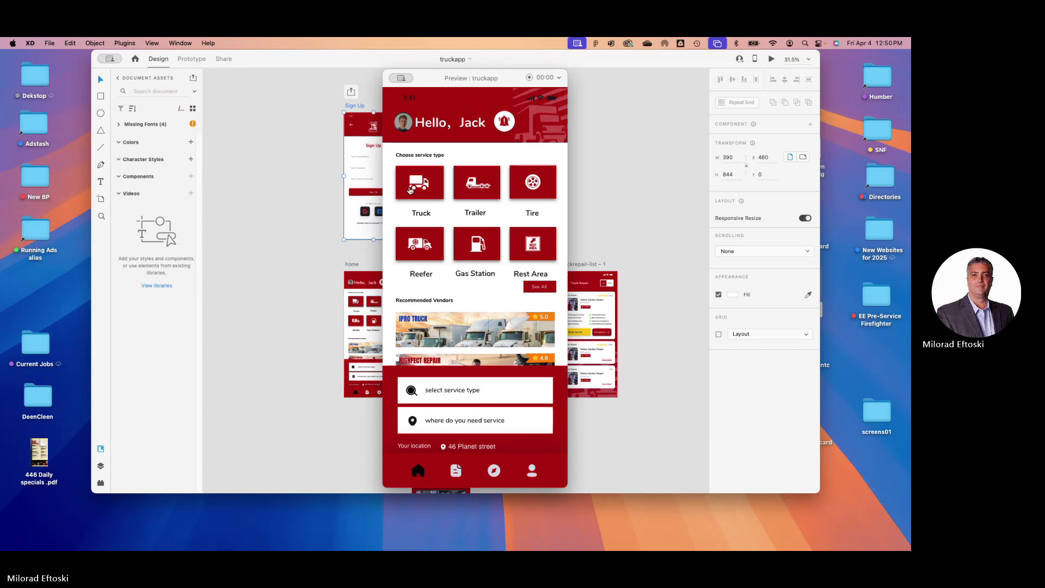
Test the Truck service's map pin, collapse arrow and back arrow, then close the preview and the truckapp document
click(419, 188)
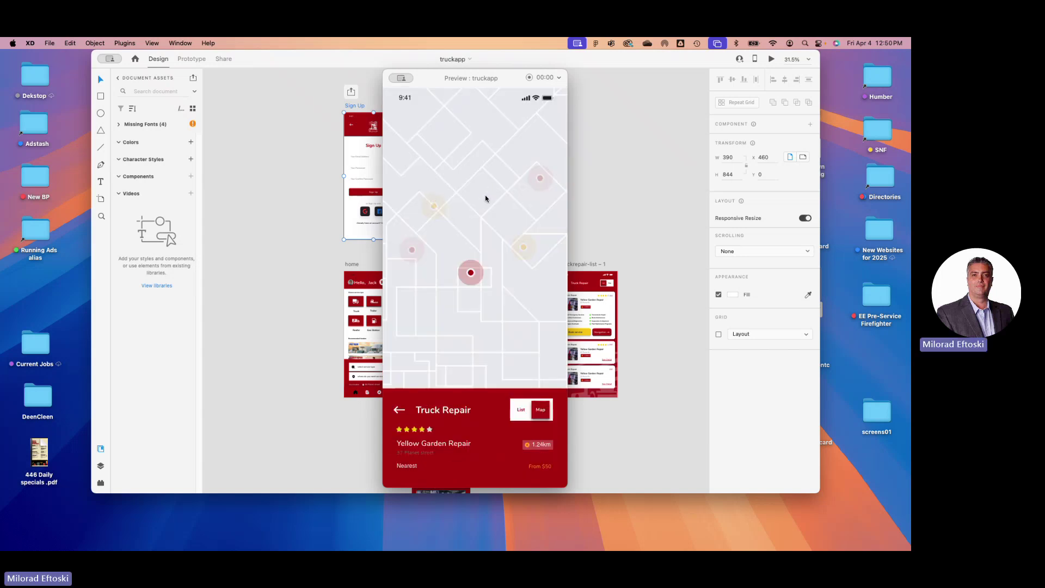
click(471, 274)
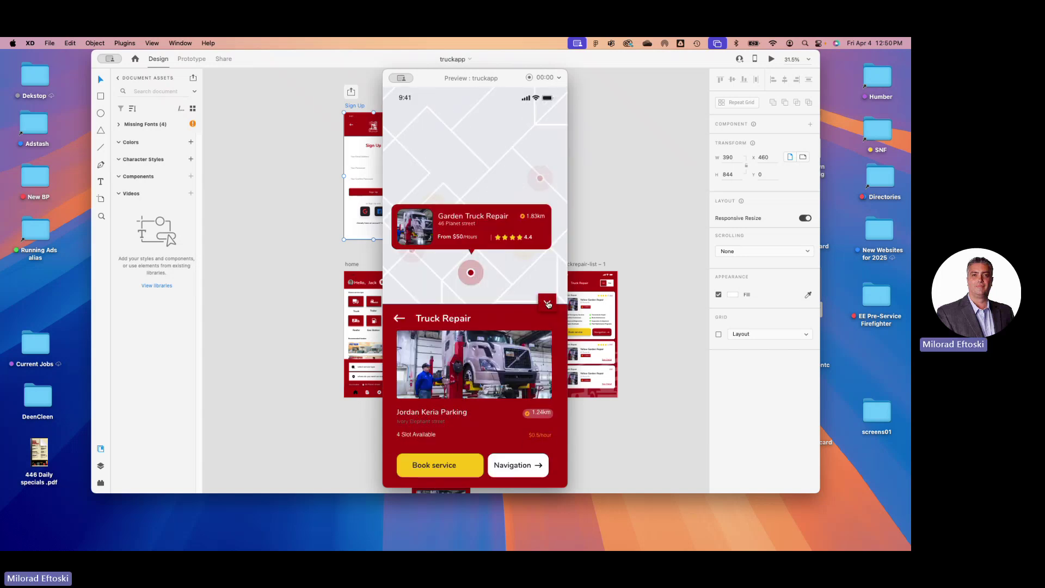
click(547, 305)
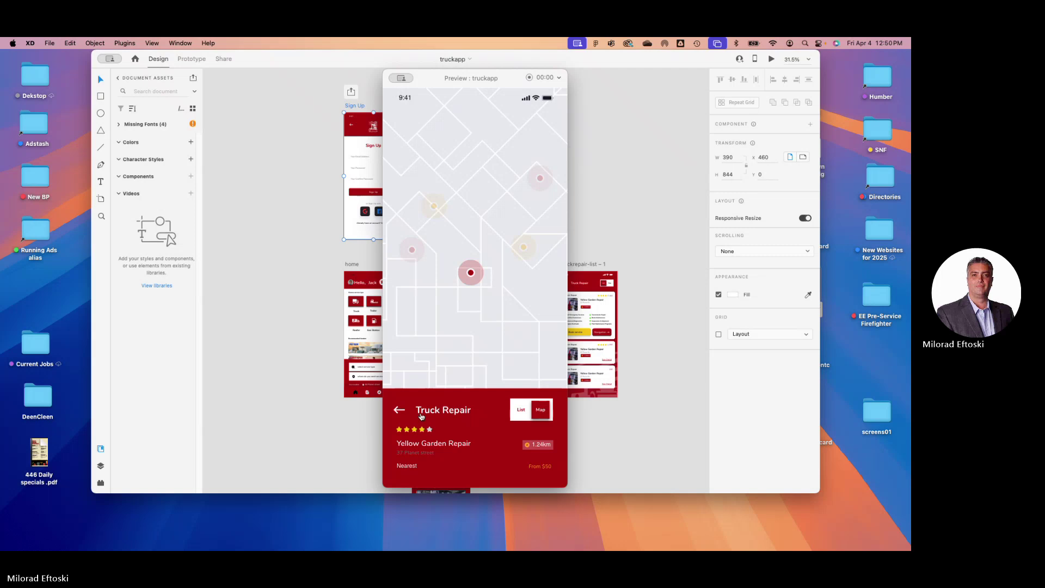
click(400, 412)
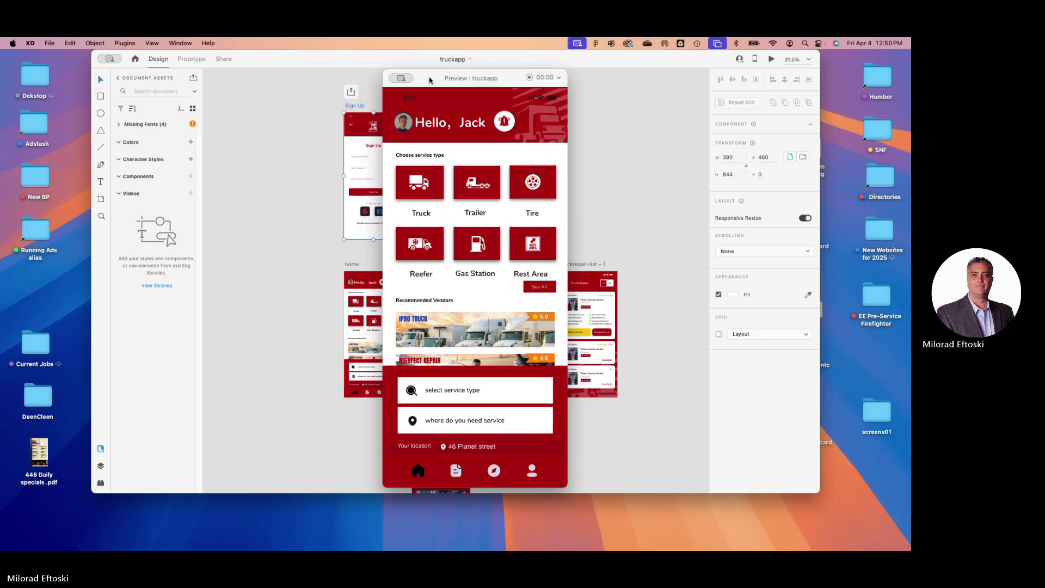
key(super+w)
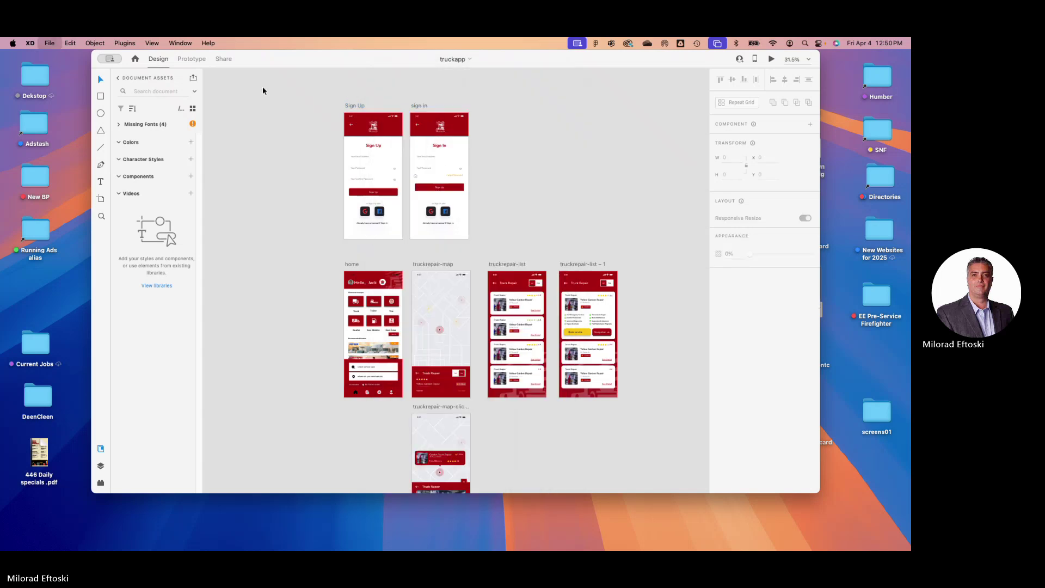
key(super+w)
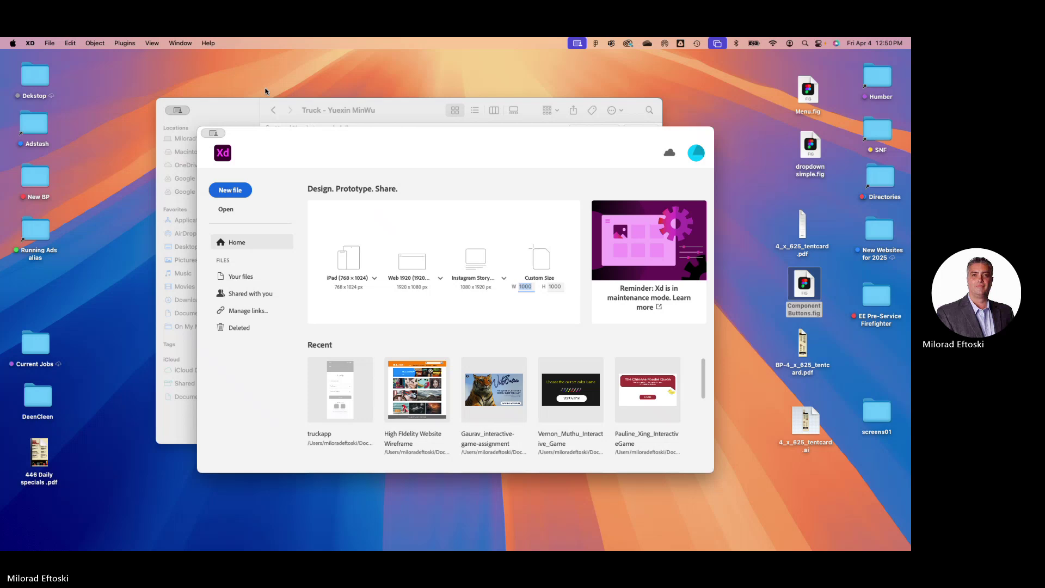
Preview Ux Case Study Presentation.pdf for the Truckdude app in the neighbouring project folder, skim its research sections, then close it
drag(285, 139, 310, 151)
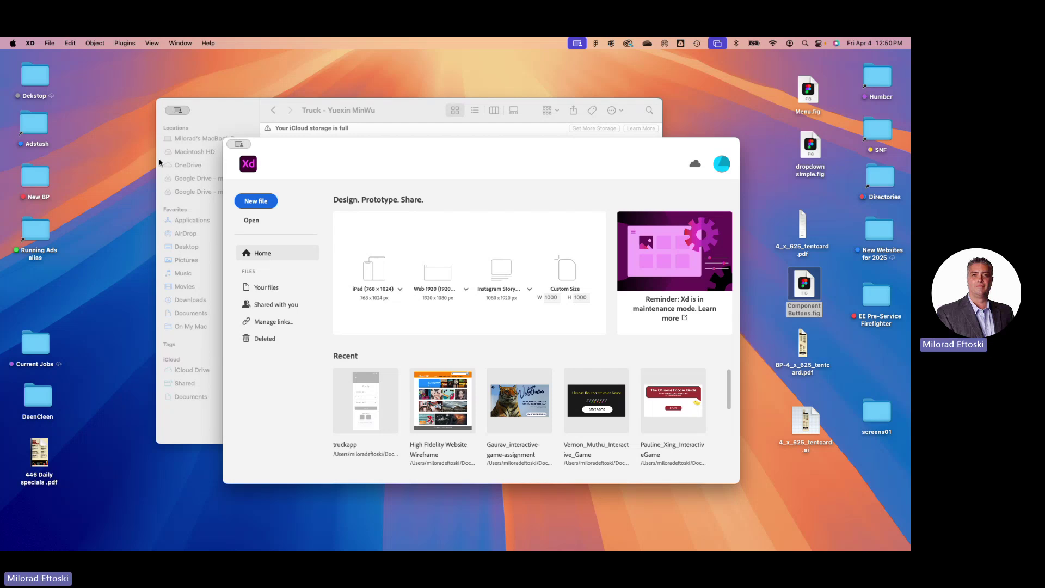
click(273, 110)
click(474, 223)
double_click(473, 223)
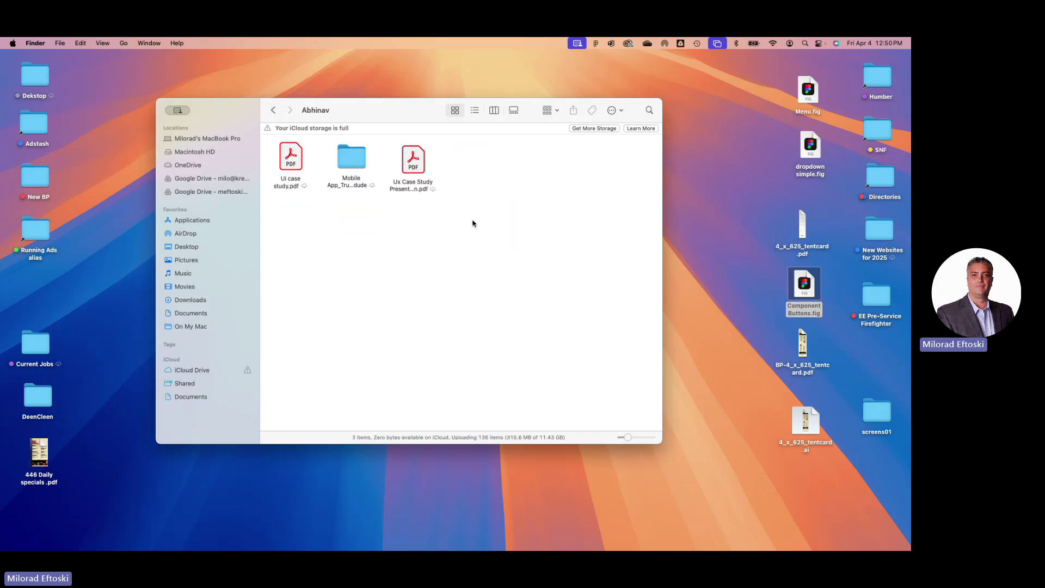
click(411, 159)
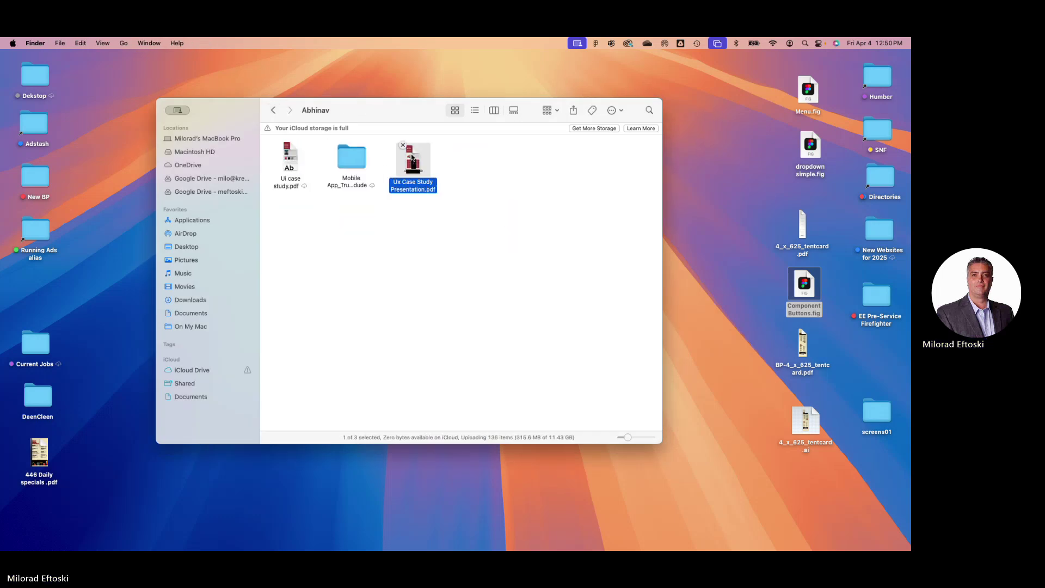
key(space)
scroll(446, 245, down, 10)
scroll(443, 240, down, 10)
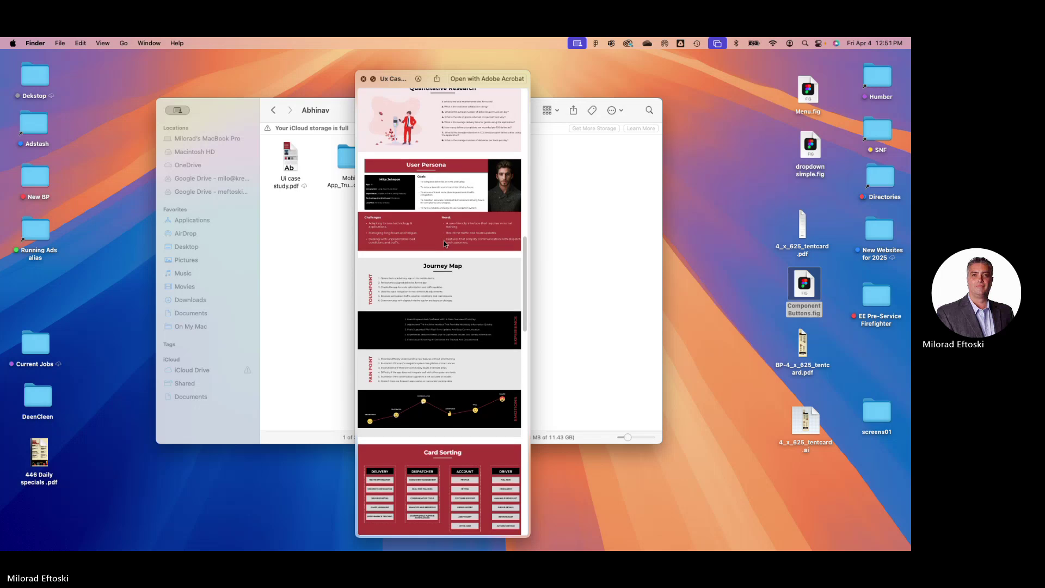
scroll(443, 241, up, 20)
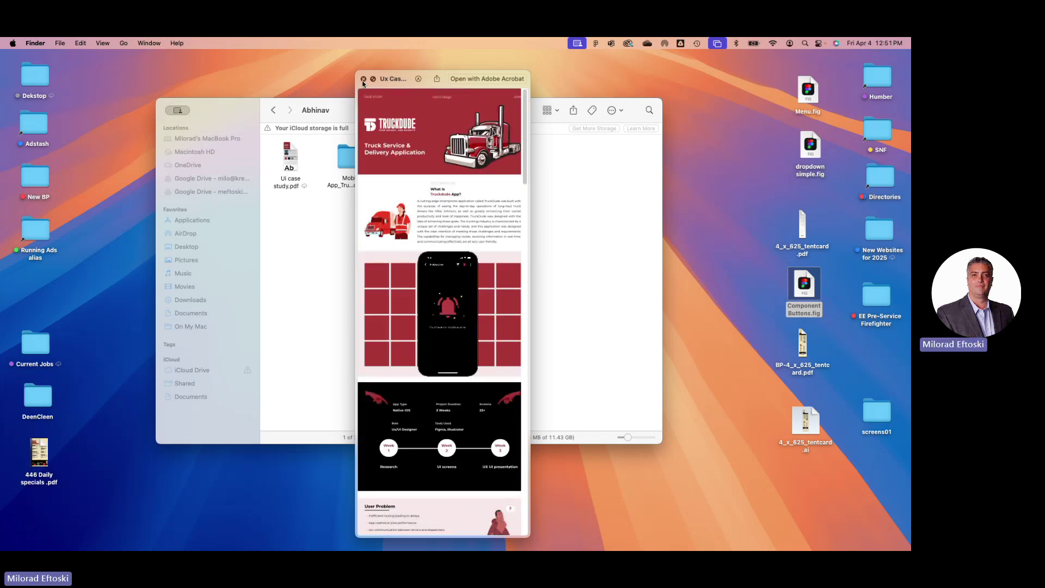
click(363, 79)
Check the Truck_Service project folder and return to Final App Group Projects
click(273, 110)
double_click(517, 216)
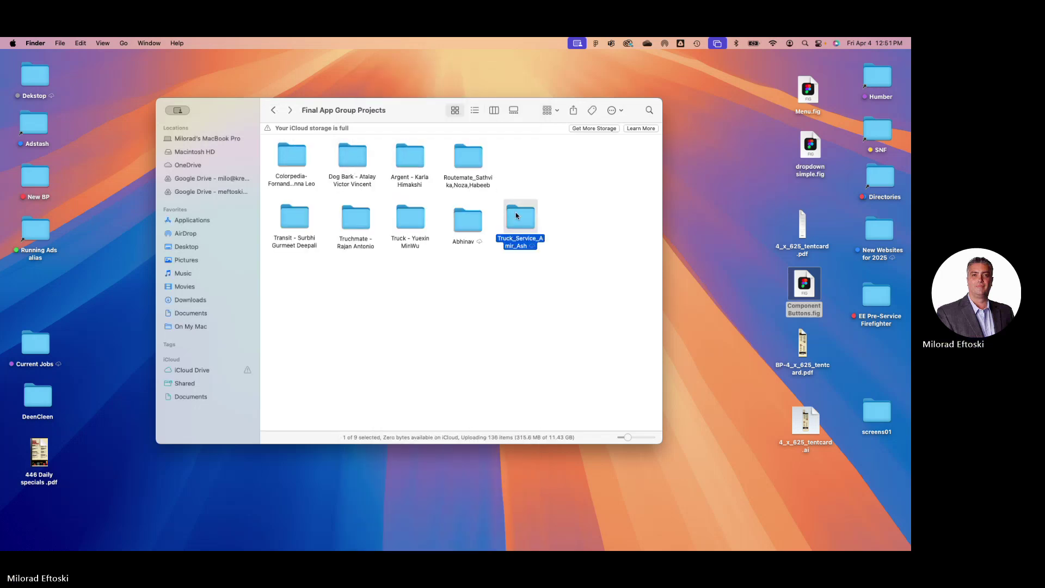
click(273, 110)
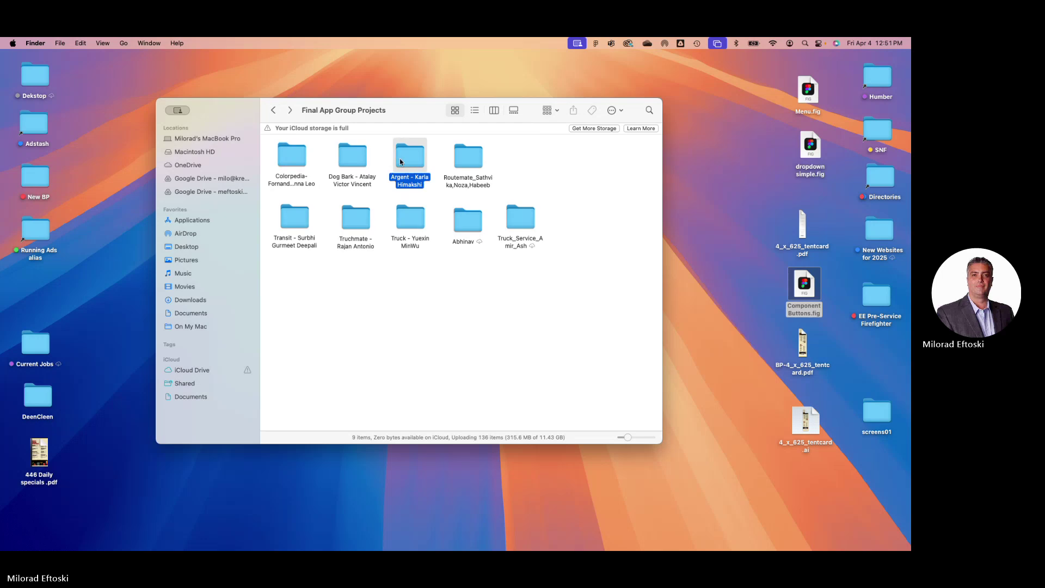
Preview the Argent project's slide images from 1.png onward, including the brand introduction and user personas, then close the preview
double_click(399, 158)
click(290, 157)
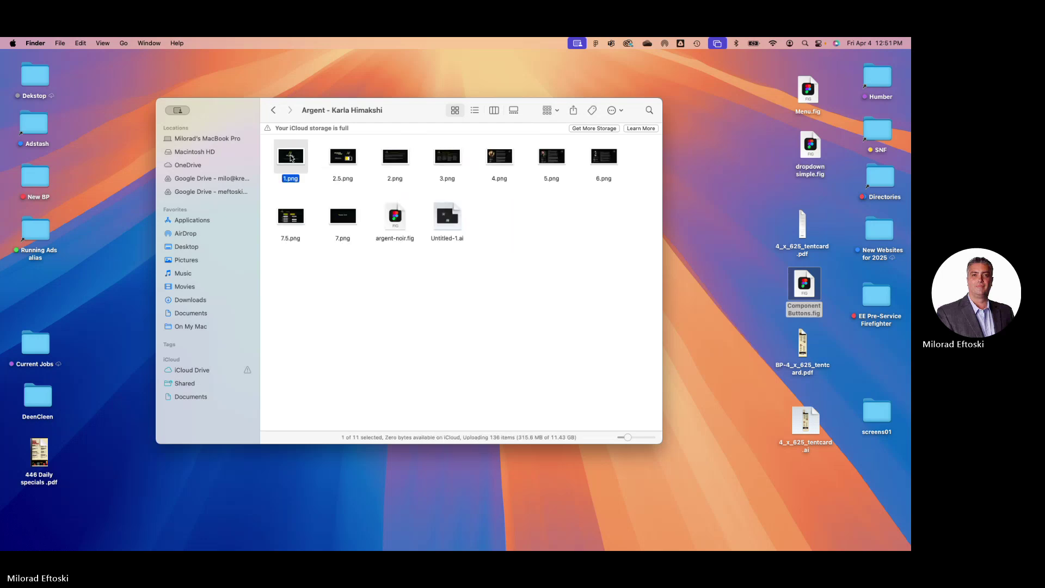
key(space)
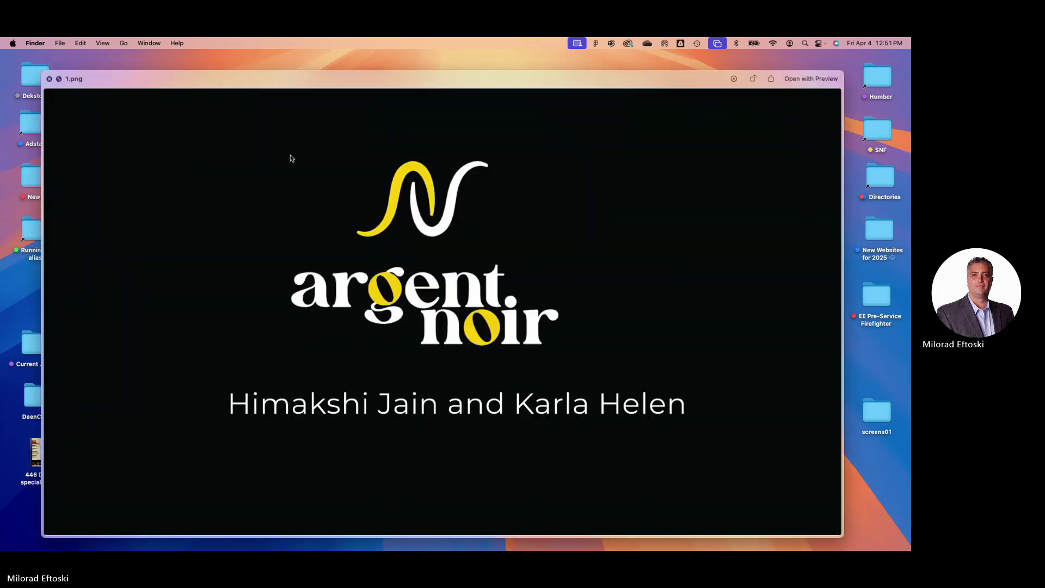
key(Right)
key(Right)
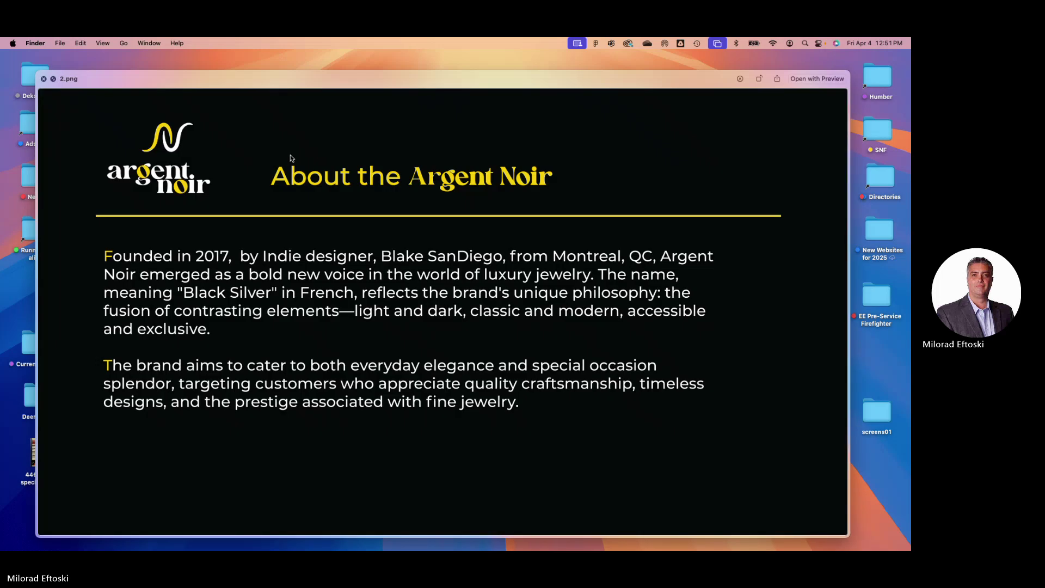
key(Right)
key(Right)
key(Right)
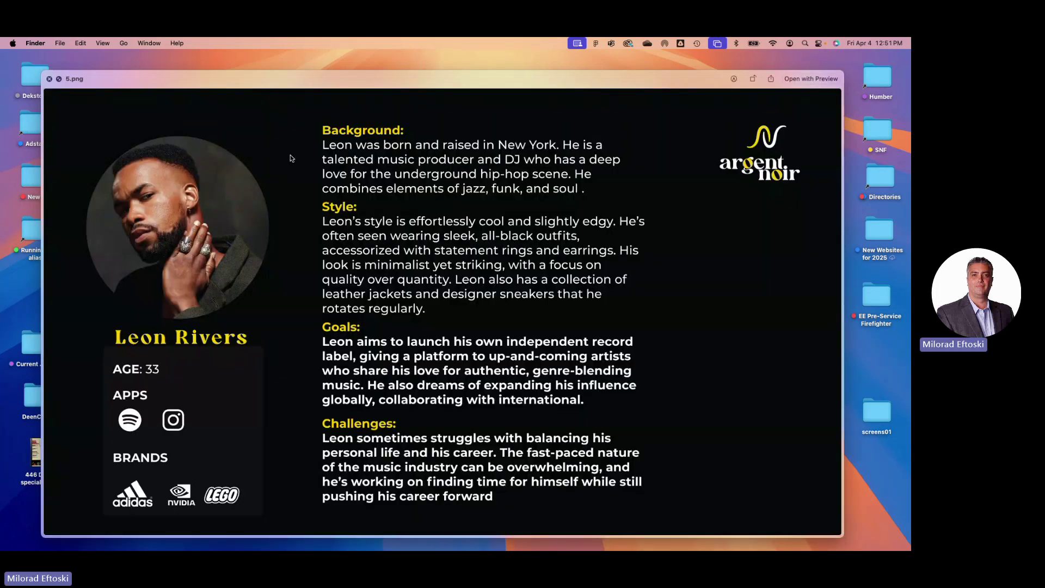
key(Right)
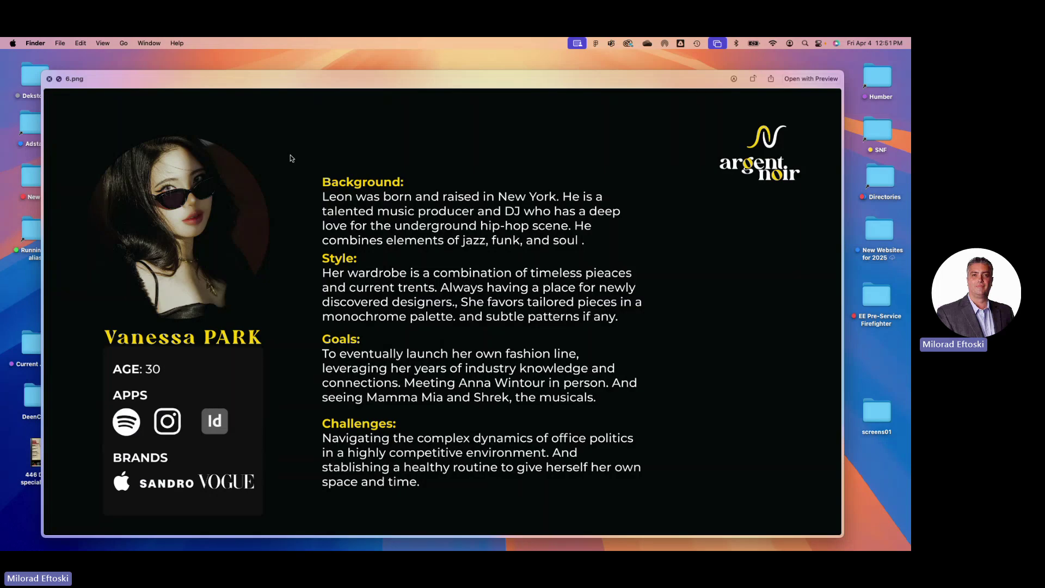
key(space)
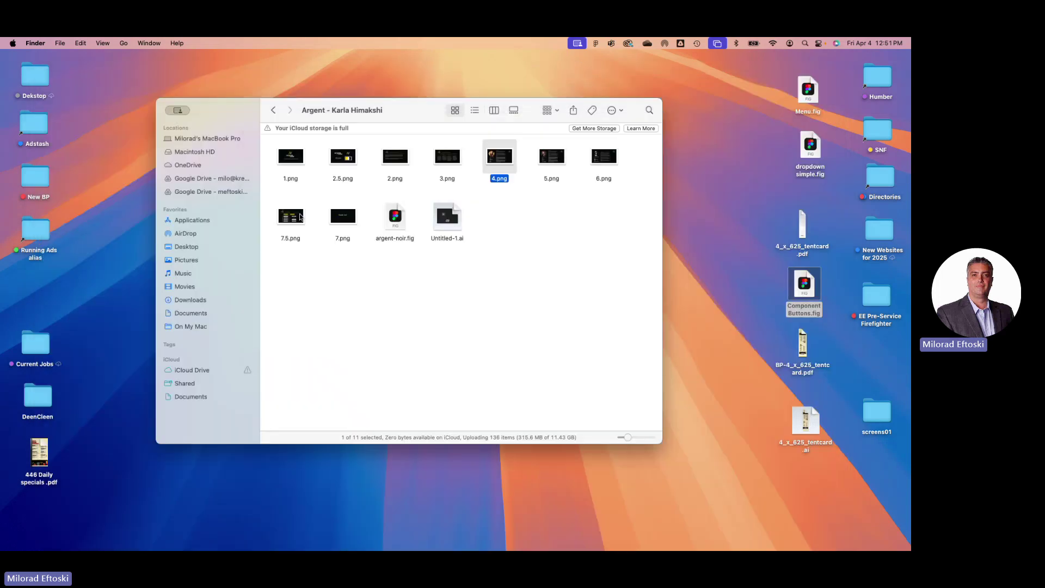
Preview the sitemap slide 7.5.png and the files that follow it, up to Untitled-1.ai
click(297, 217)
key(space)
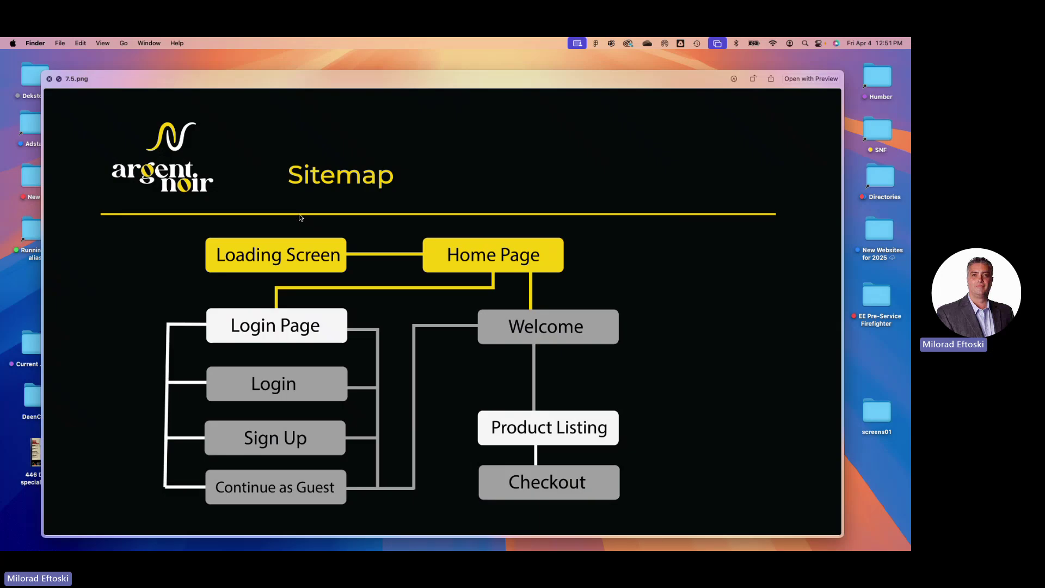
key(Right)
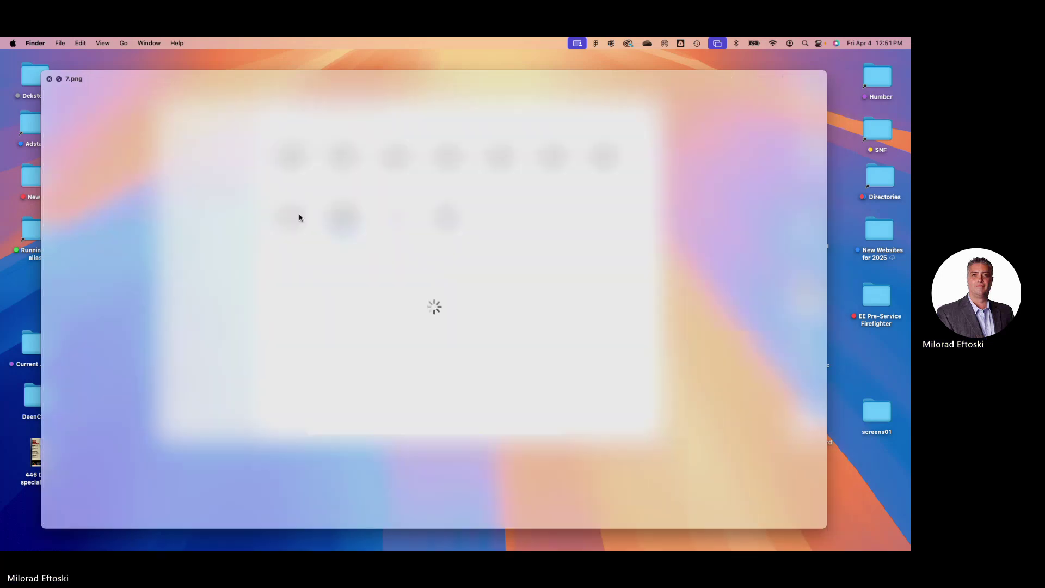
key(Right)
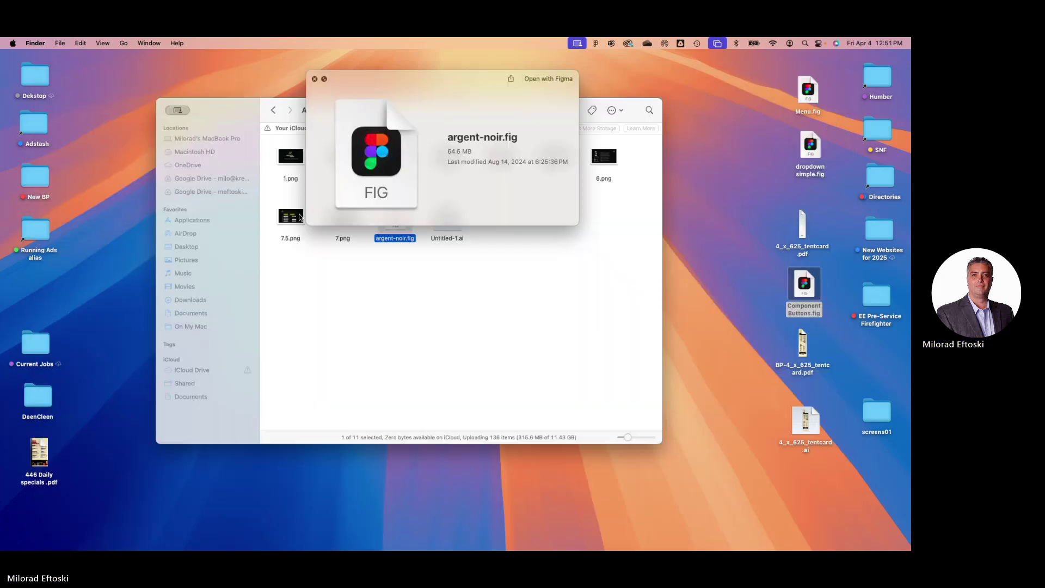
key(space)
click(446, 220)
key(space)
key(space)
Open argent-noir.fig in Figma, importing it into Team project, and dismiss the import summary
click(395, 219)
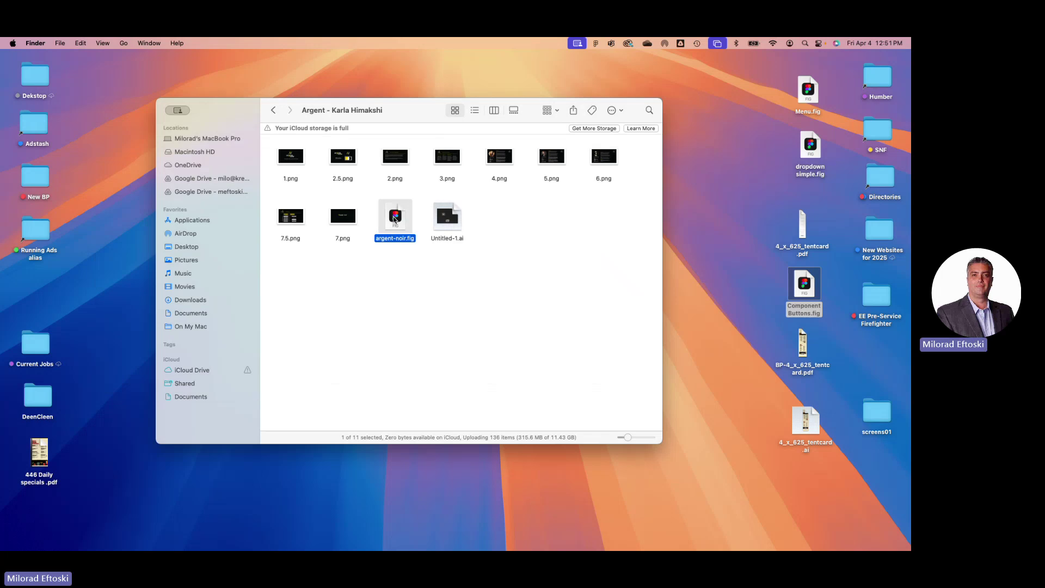
double_click(395, 219)
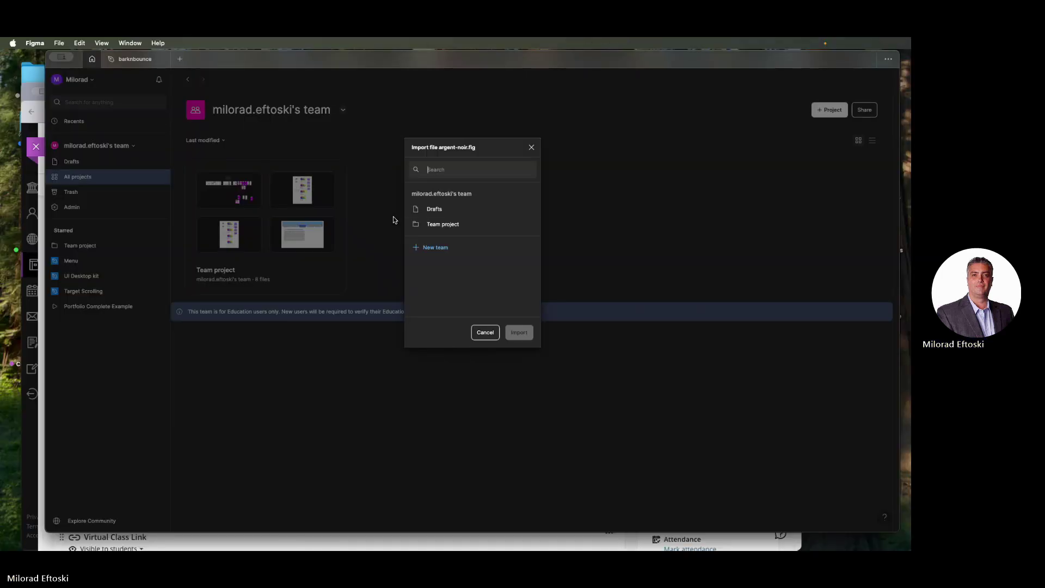
click(446, 225)
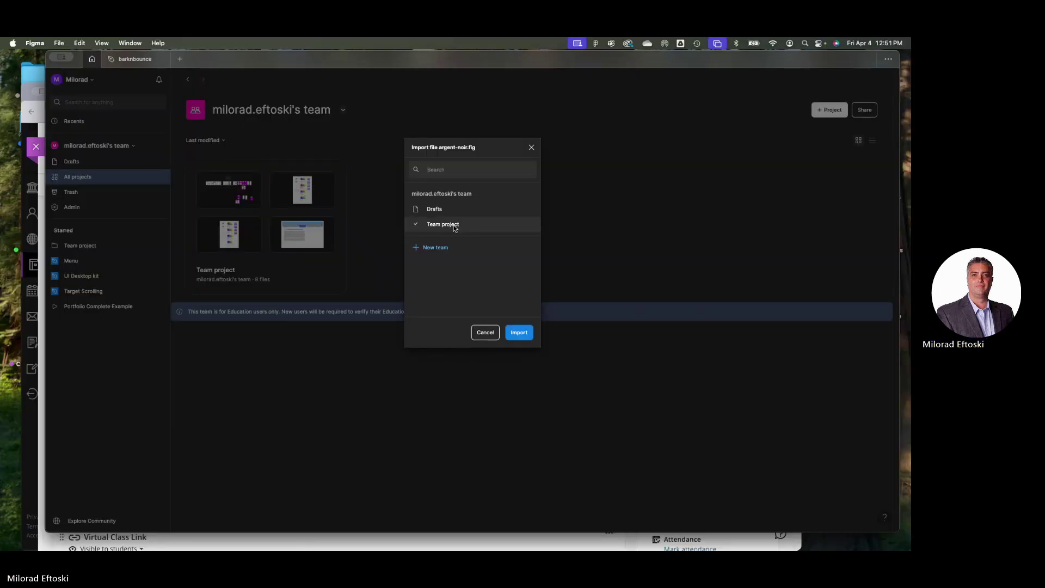
click(520, 333)
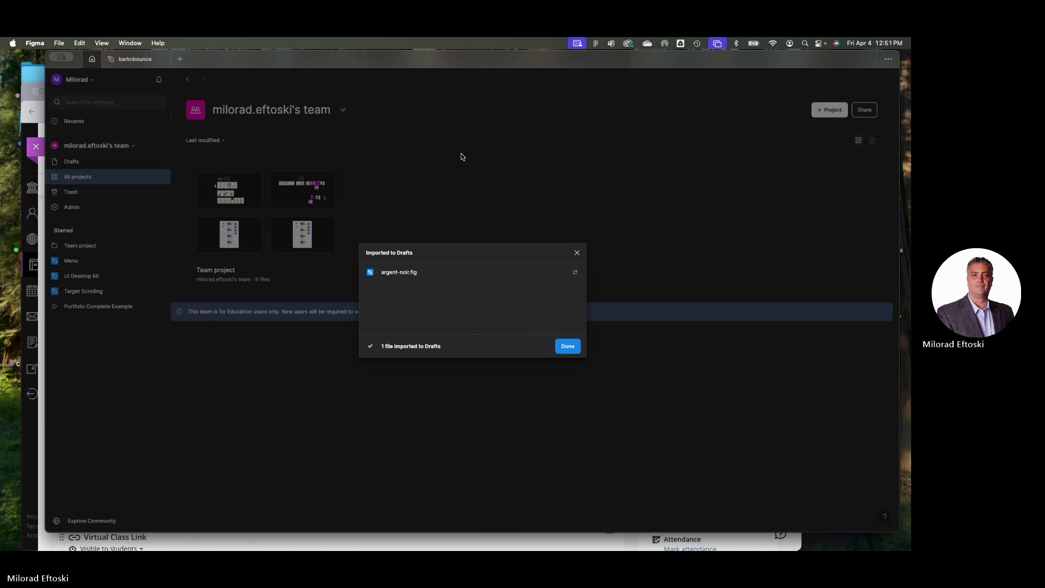
click(568, 346)
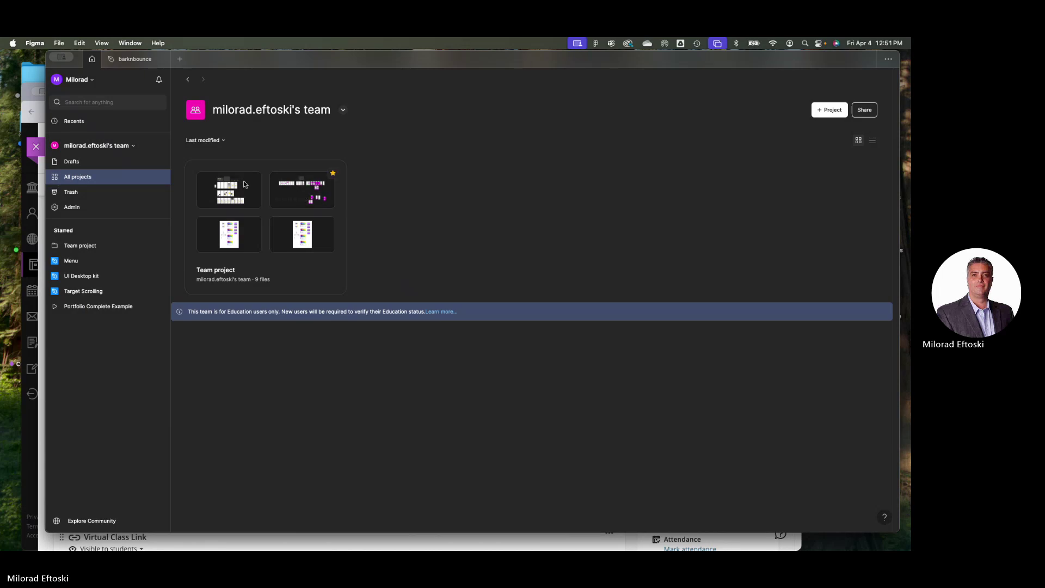
Open the imported argent-noir file and examine the components, loading, login, cart and product frames on its Screens page
click(302, 188)
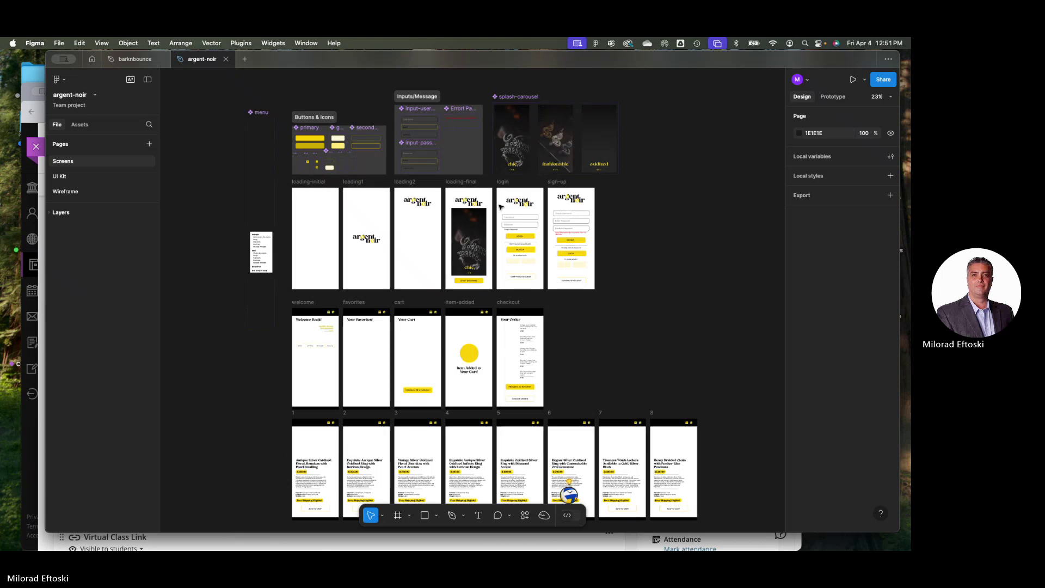
scroll(634, 284, down, 5)
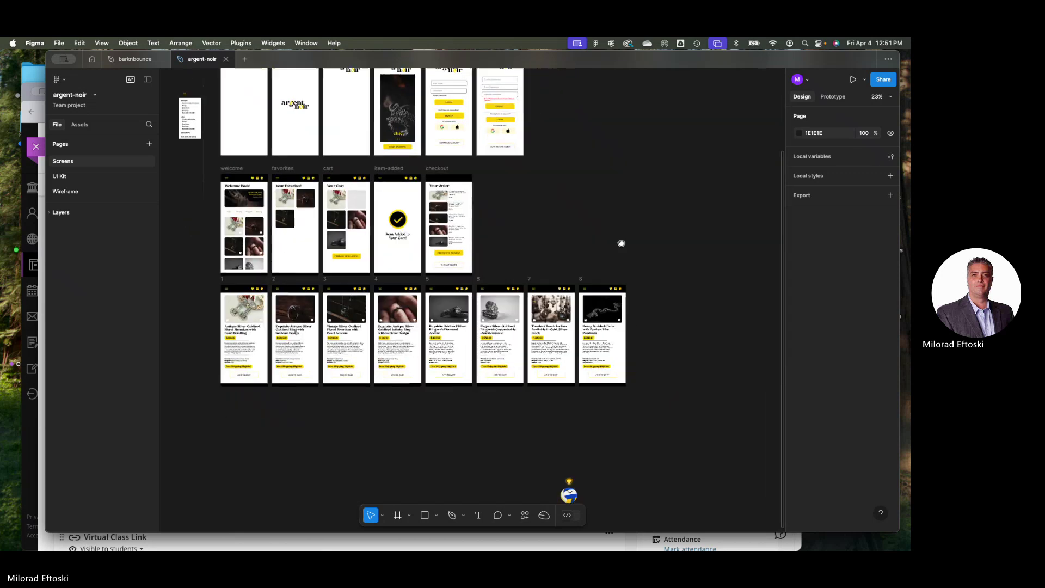
scroll(621, 243, up, 5)
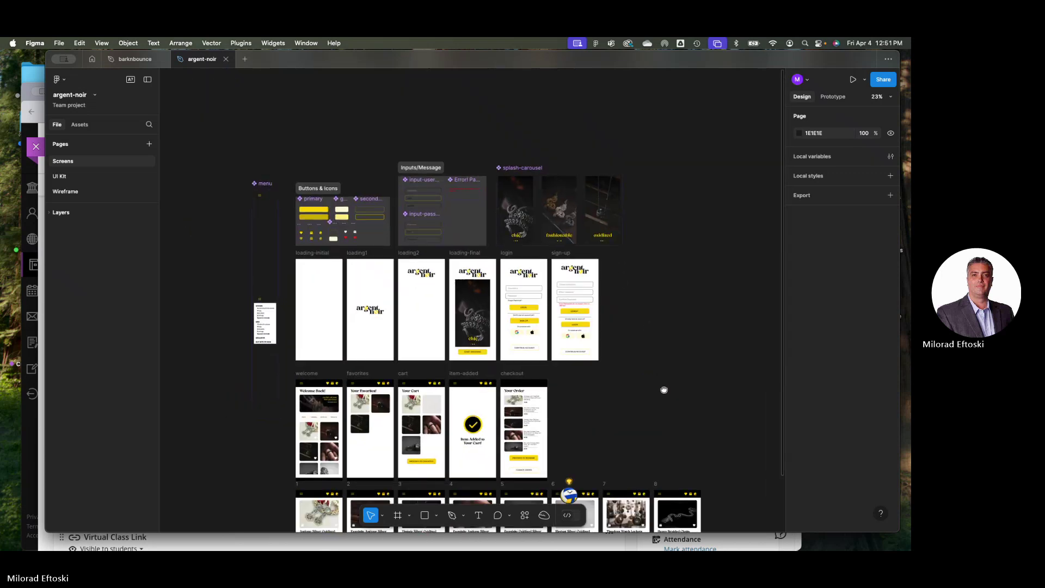
drag(664, 389, 649, 321)
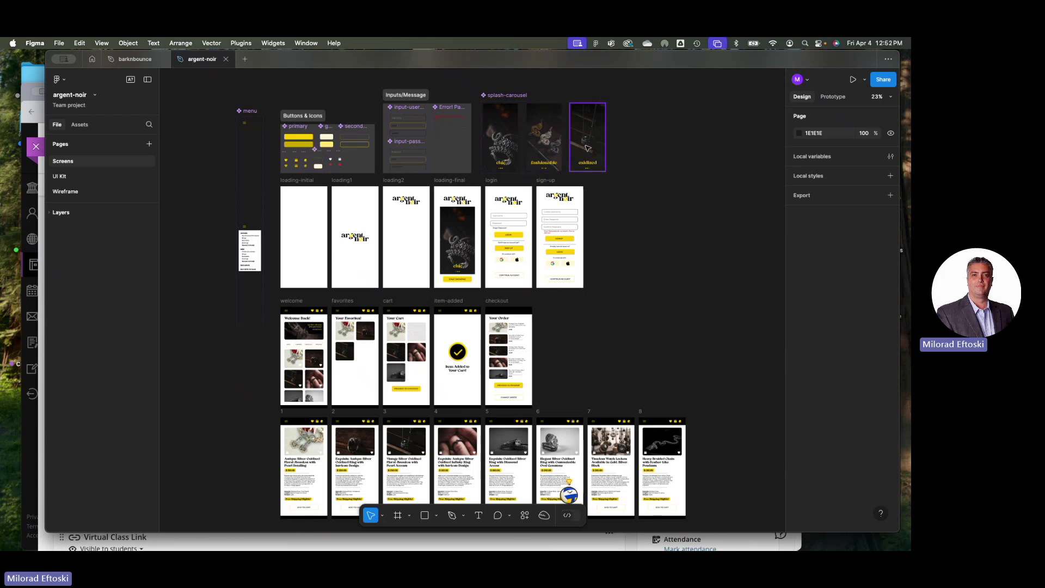
Present the argent-noir prototype, log in past the login screen and open the antique silver ring's product page
click(852, 80)
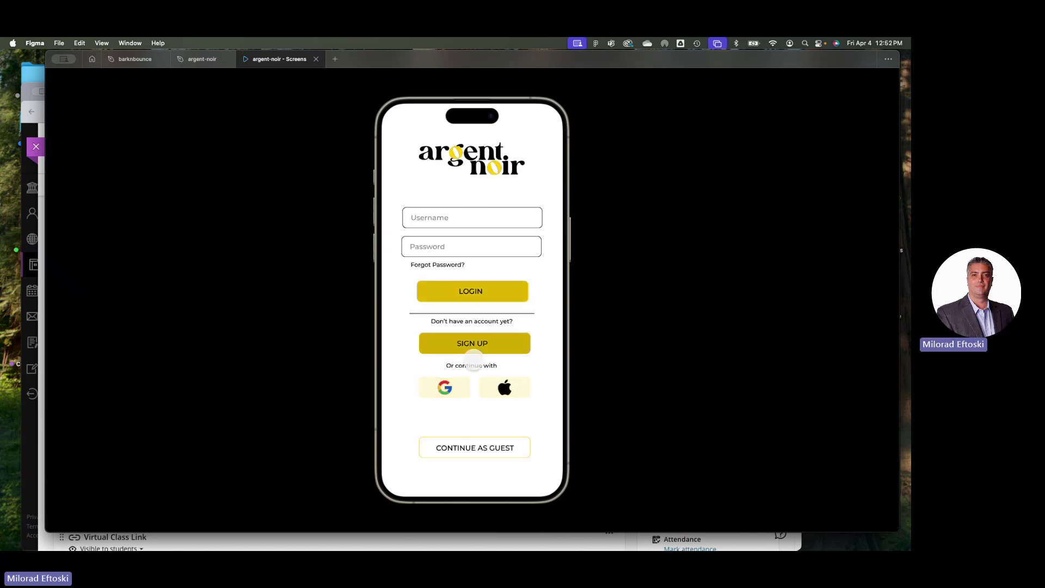
click(476, 292)
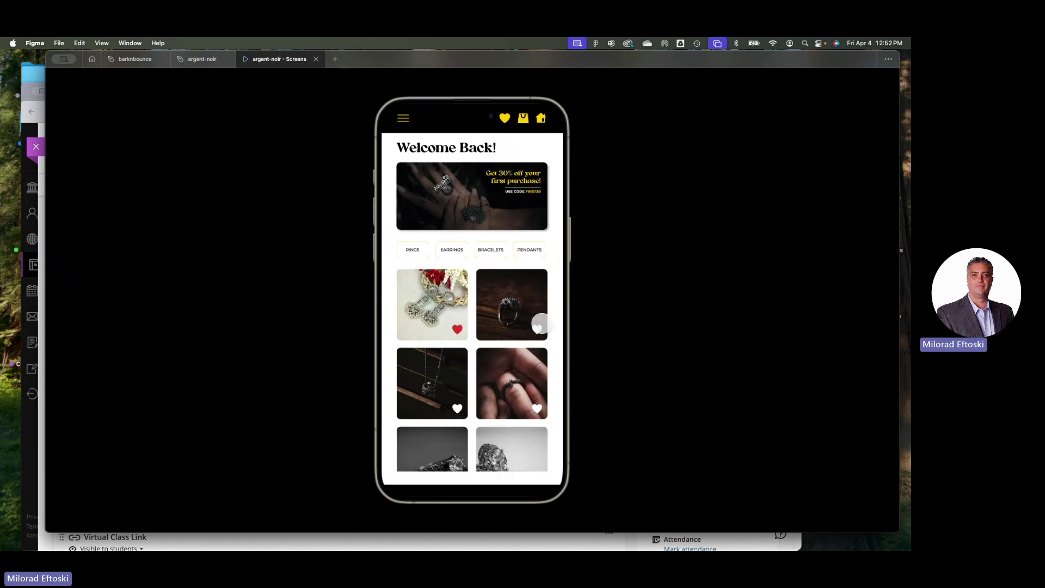
click(500, 294)
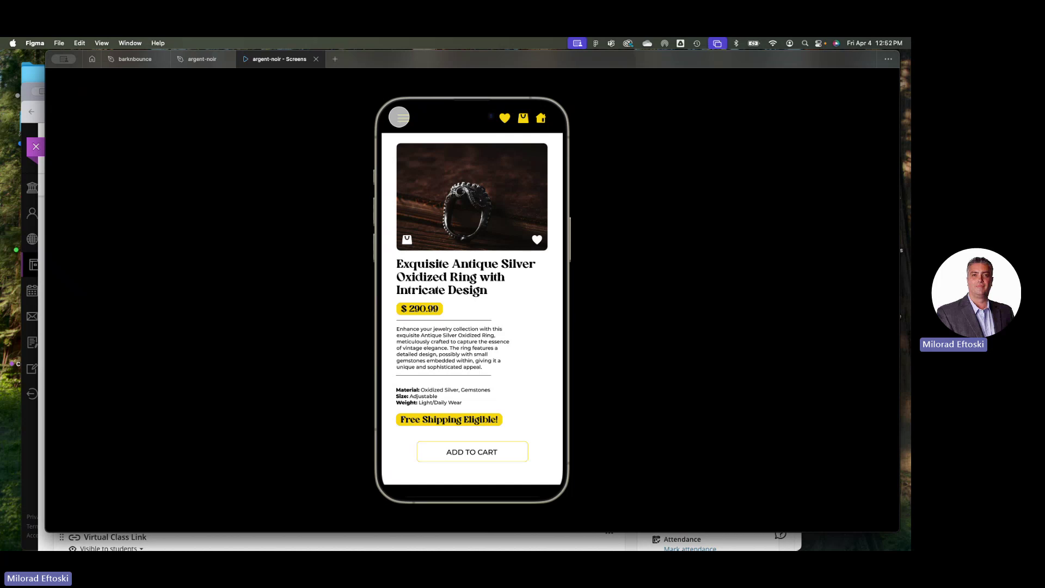
Test the hamburger menu on the ring's product page by toggling it open and closed repeatedly
click(400, 117)
click(406, 120)
click(406, 120)
click(406, 121)
click(406, 120)
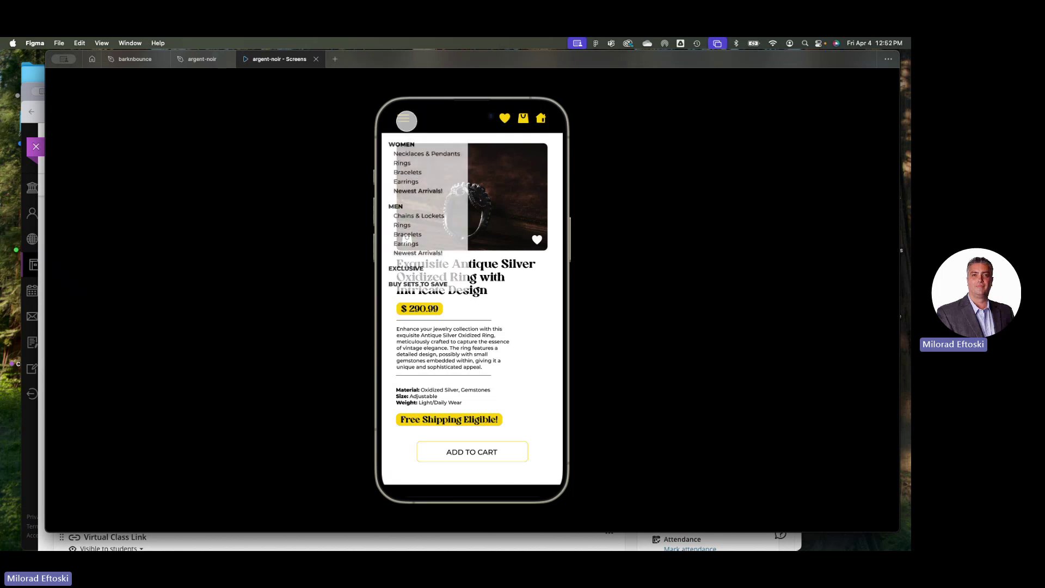
click(406, 120)
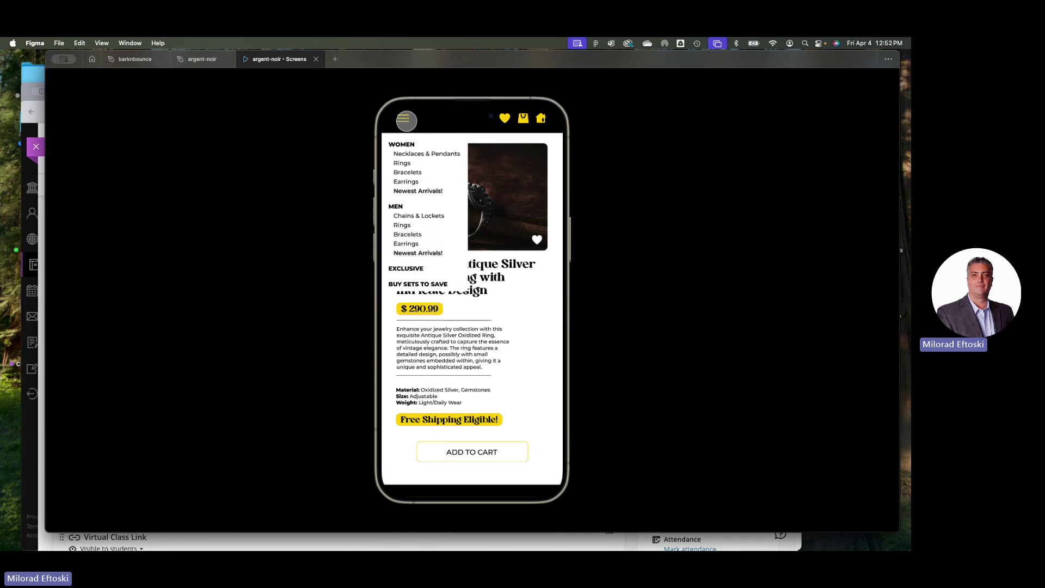
click(406, 120)
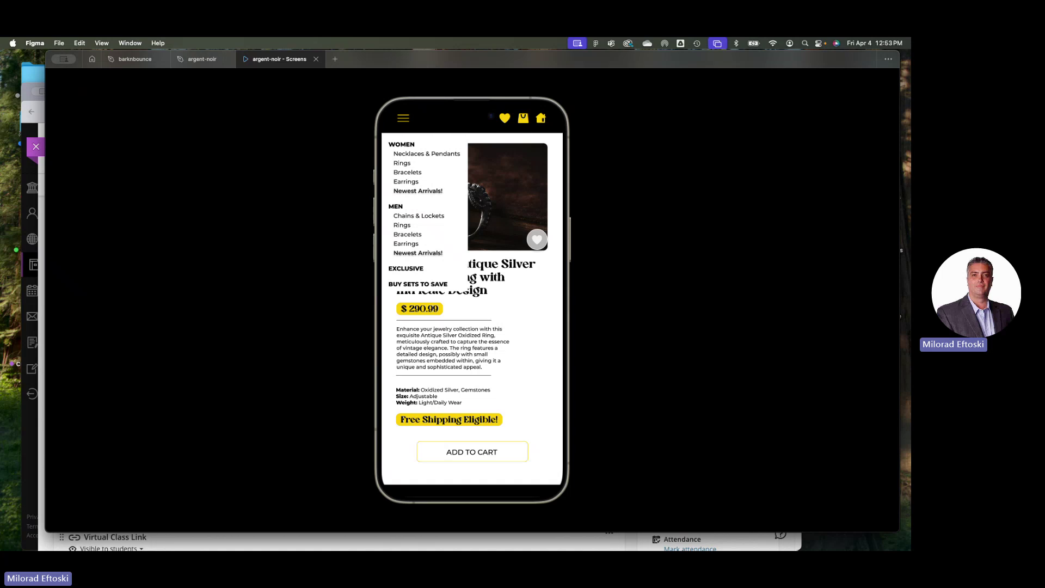
Close and reopen the hamburger menu, then test the favorites and home icons while the menu stays open
click(403, 117)
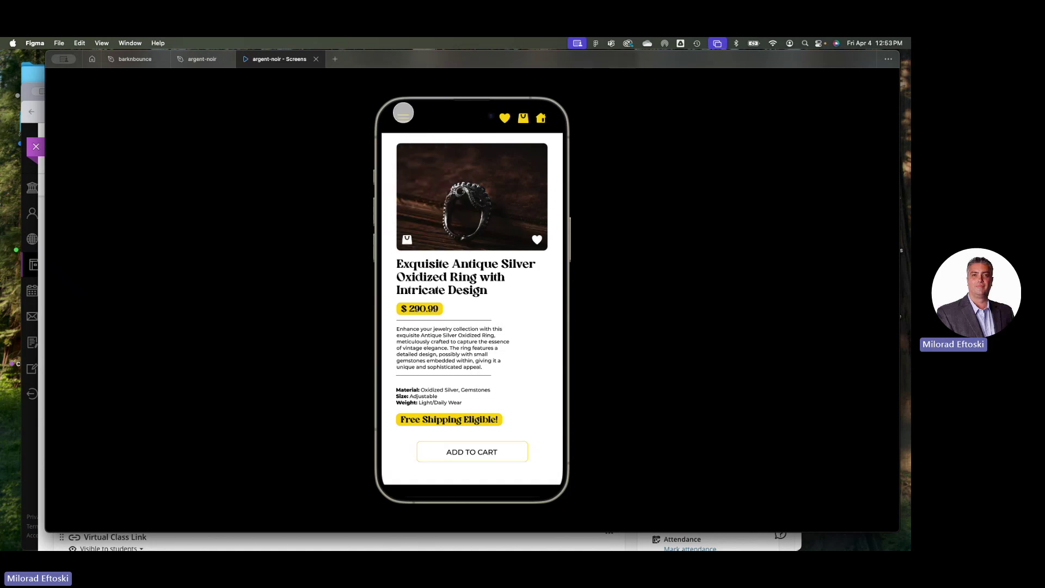
click(404, 118)
click(461, 182)
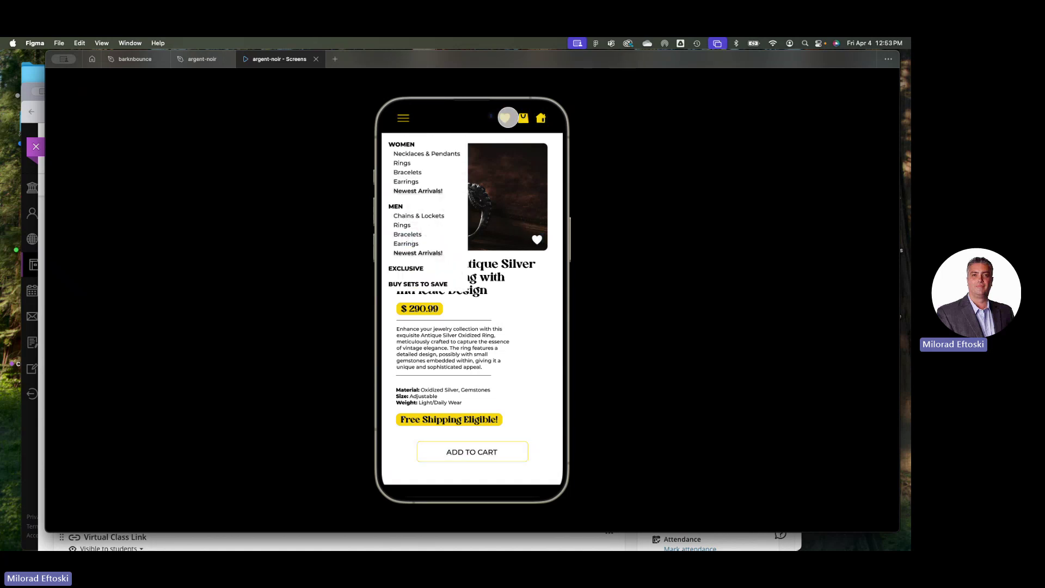
click(505, 117)
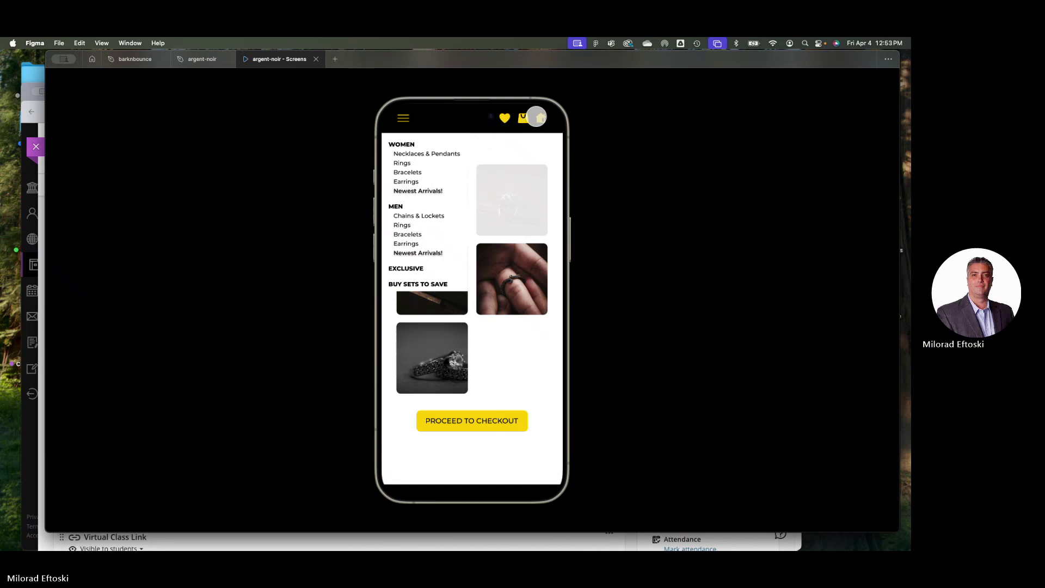
click(541, 117)
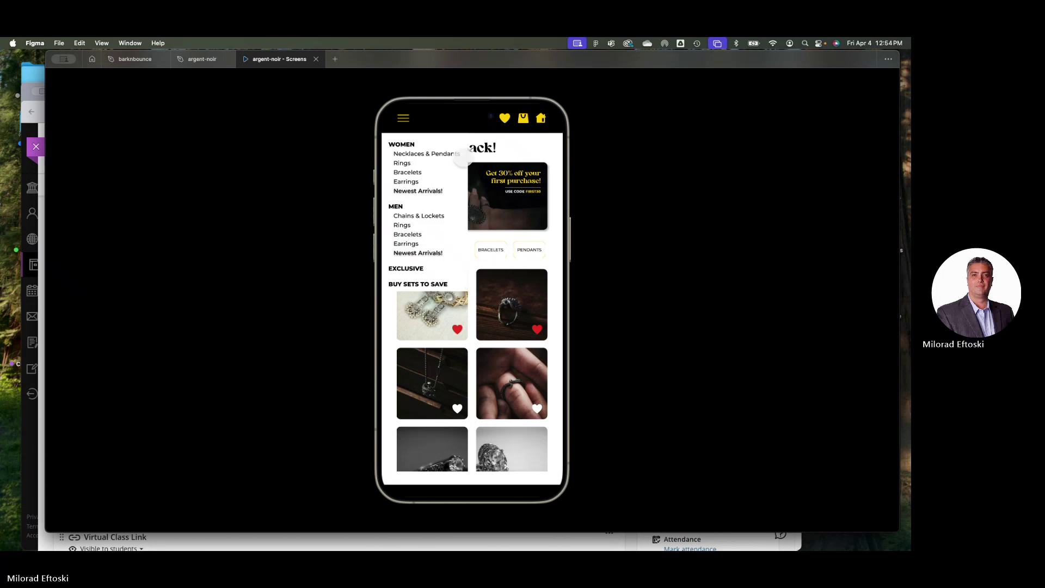
Close the argent-noir prototype along with the argent-noir and barknbounce design files
click(315, 59)
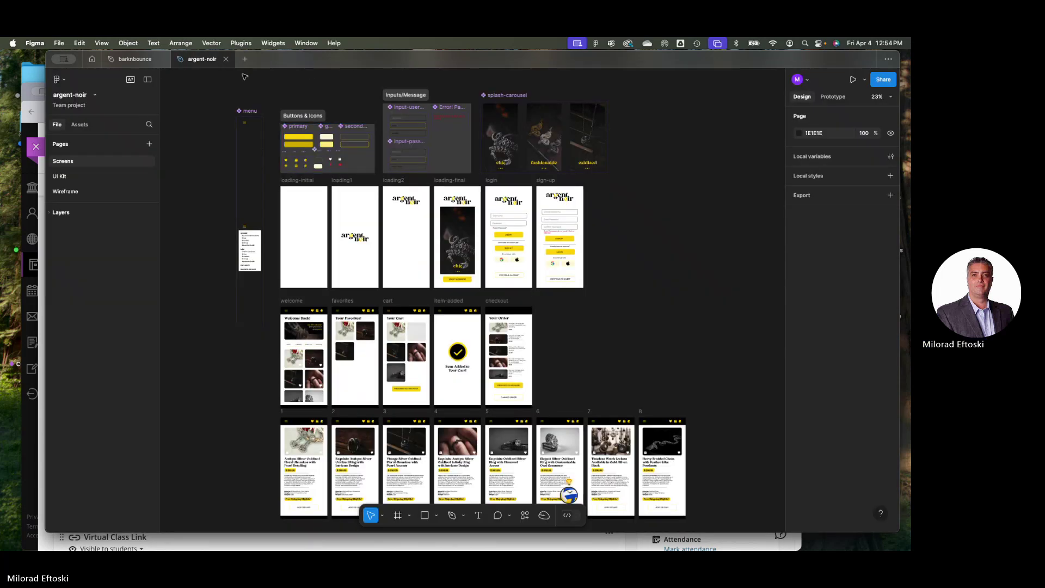
click(225, 58)
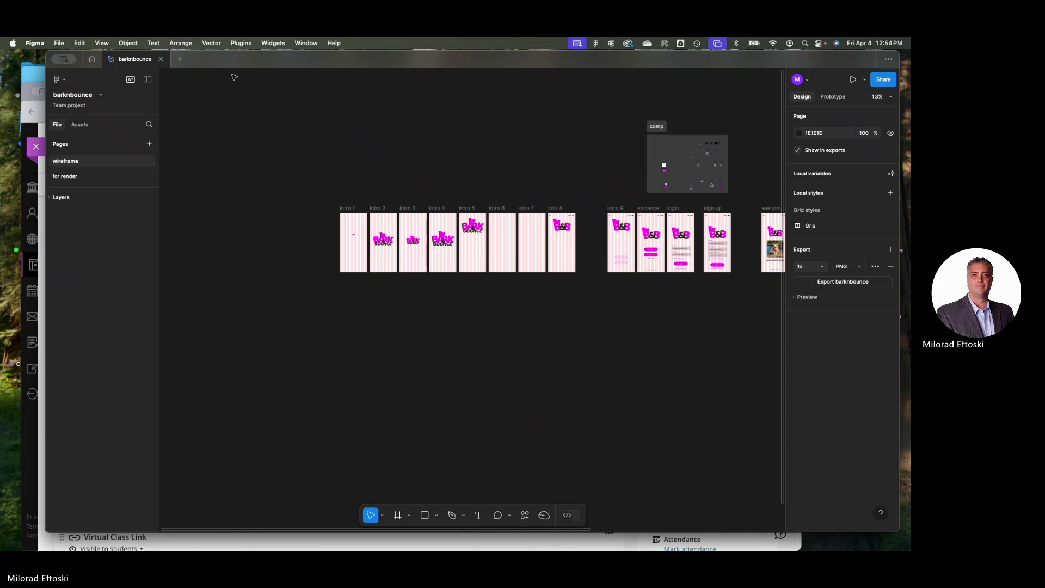
click(161, 59)
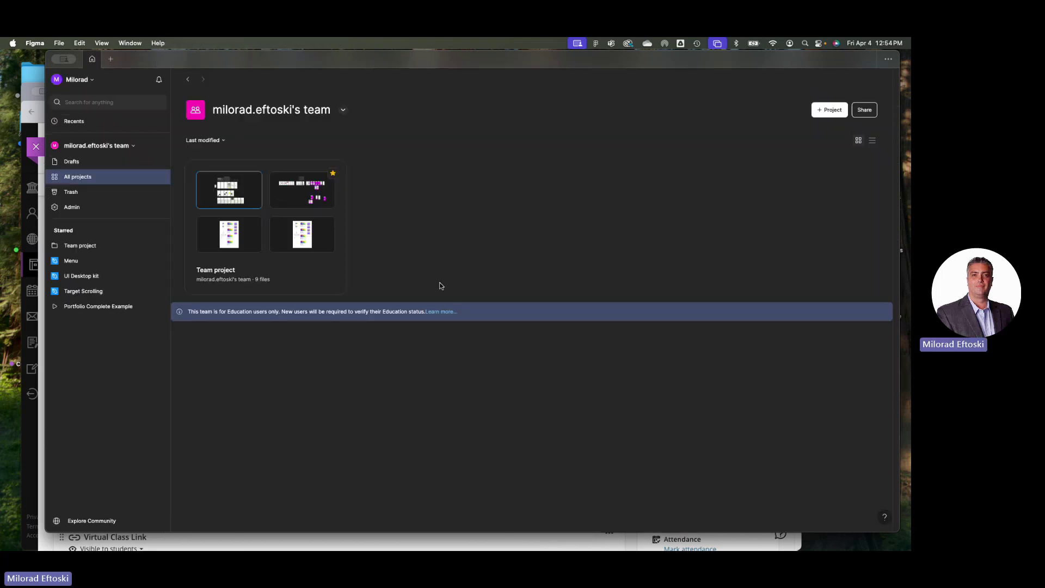
Move the window aside to reach the desktop, open the Humber folder in Finder and reposition its window
drag(241, 59, 121, 60)
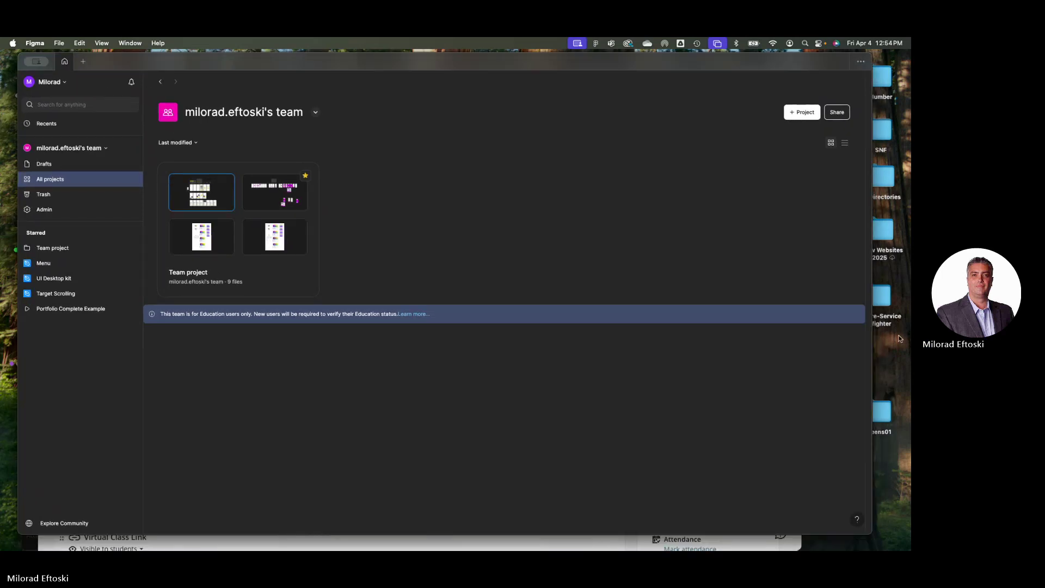
click(901, 357)
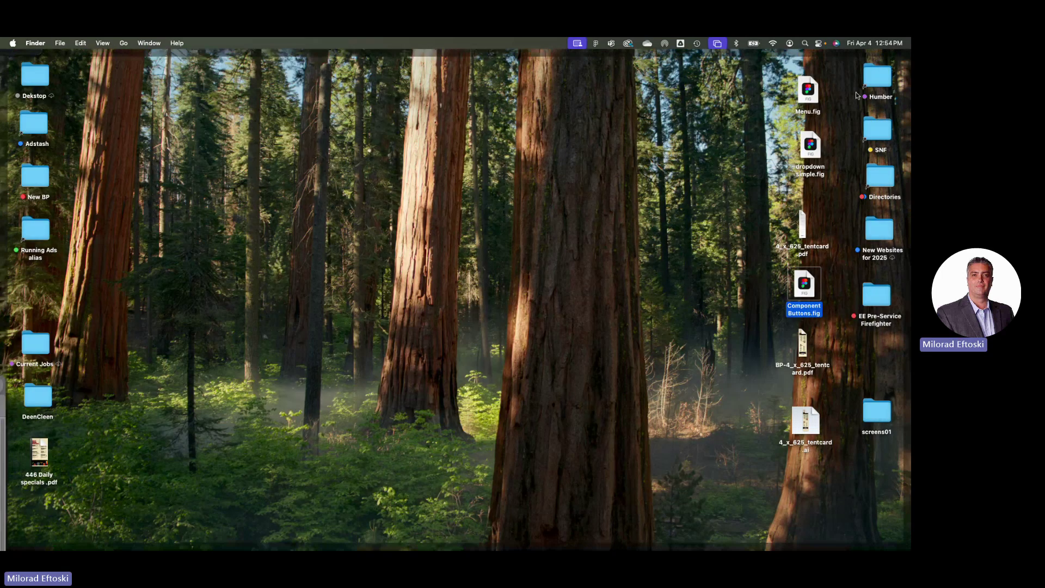
click(877, 84)
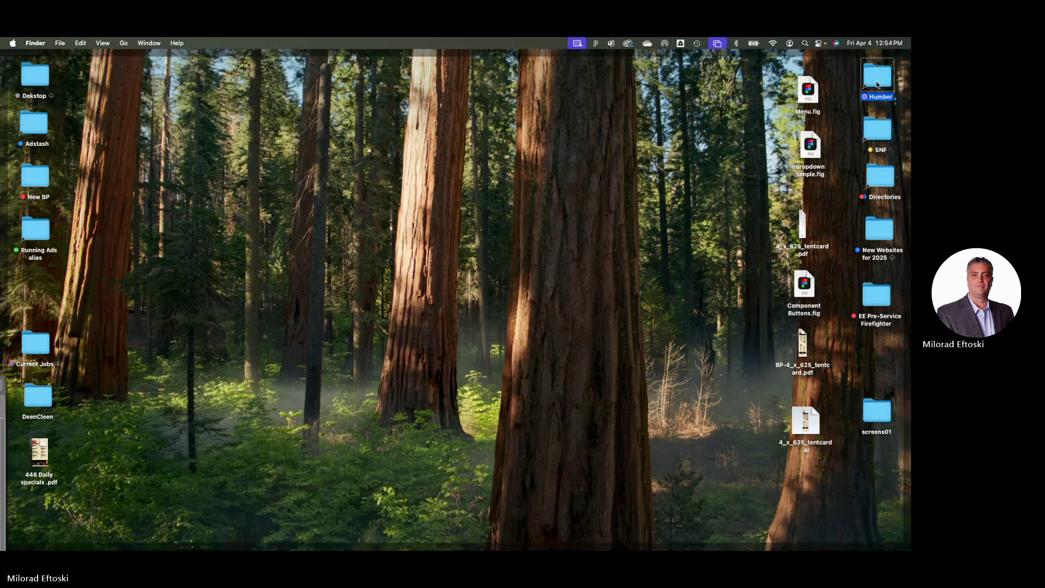
double_click(877, 84)
drag(312, 163, 368, 117)
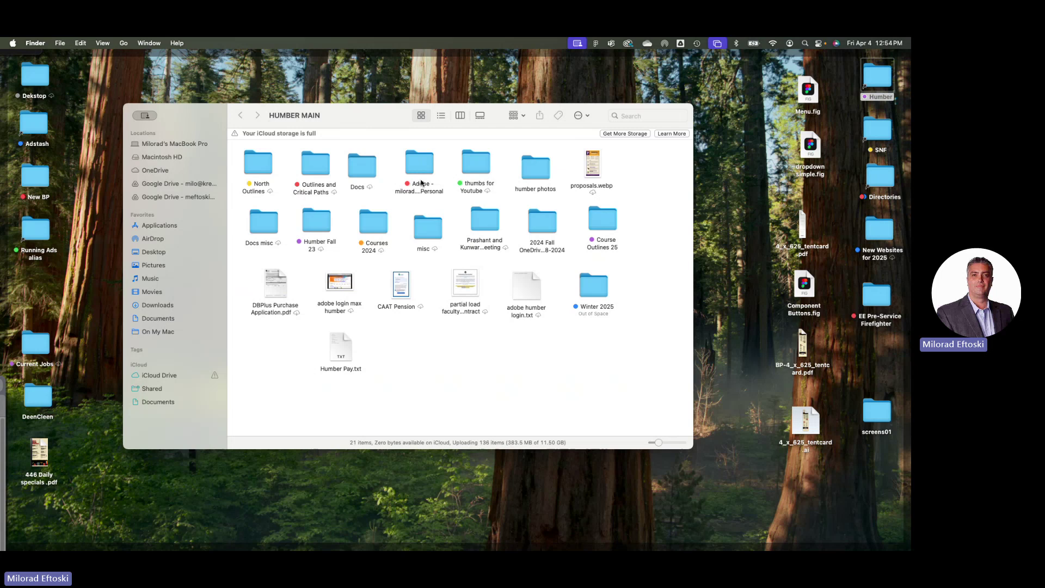
drag(369, 123, 380, 115)
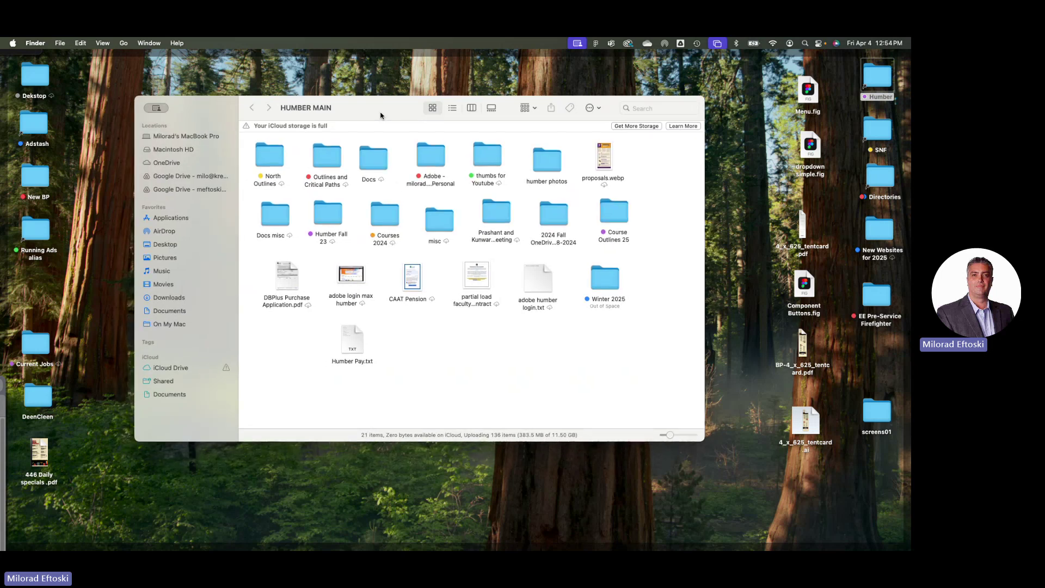
Go into Winter 2025, UX Class, and open the UX Class 11 and 12 folder
double_click(603, 278)
click(329, 160)
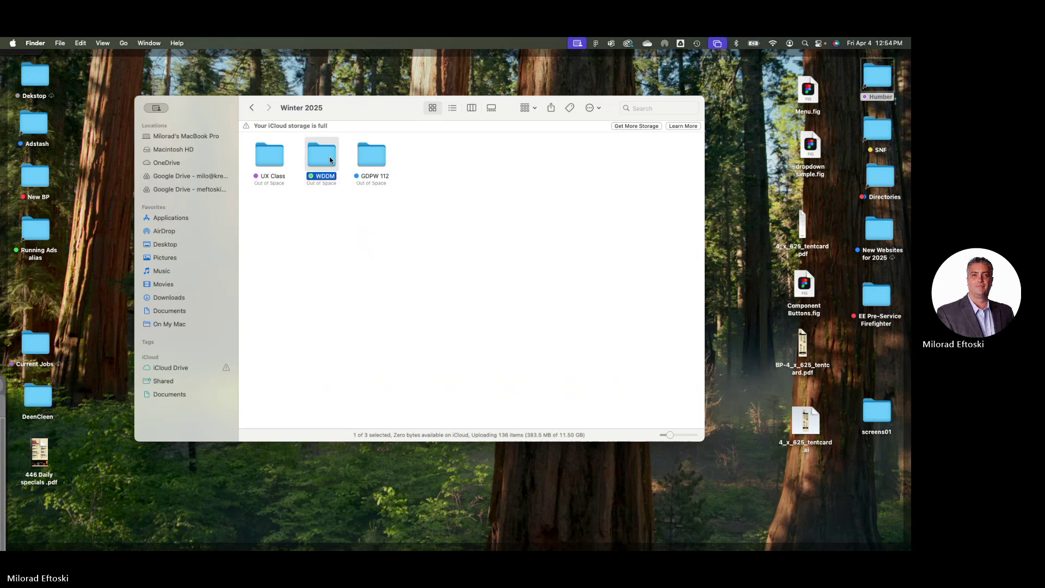
double_click(269, 155)
click(562, 346)
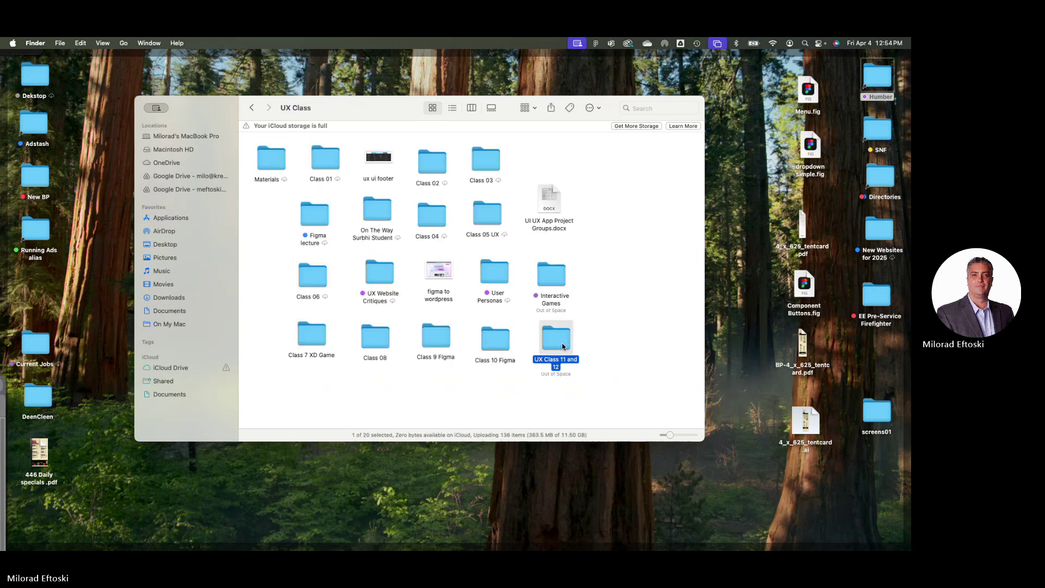
double_click(563, 346)
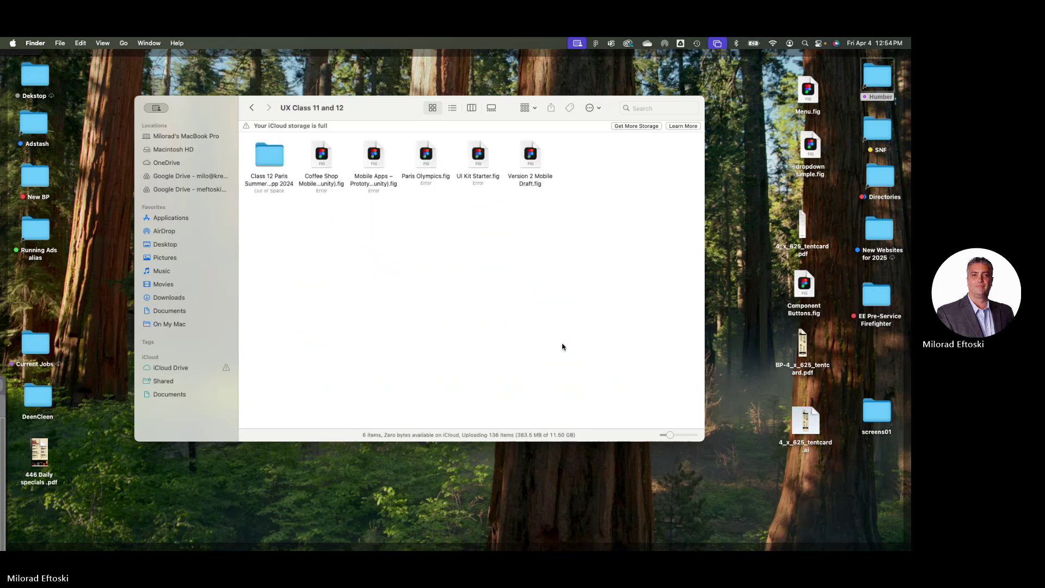
Import the Coffee Shop Mobile App Design (Community) file from the class folder into Team project and dismiss the import summary
click(322, 155)
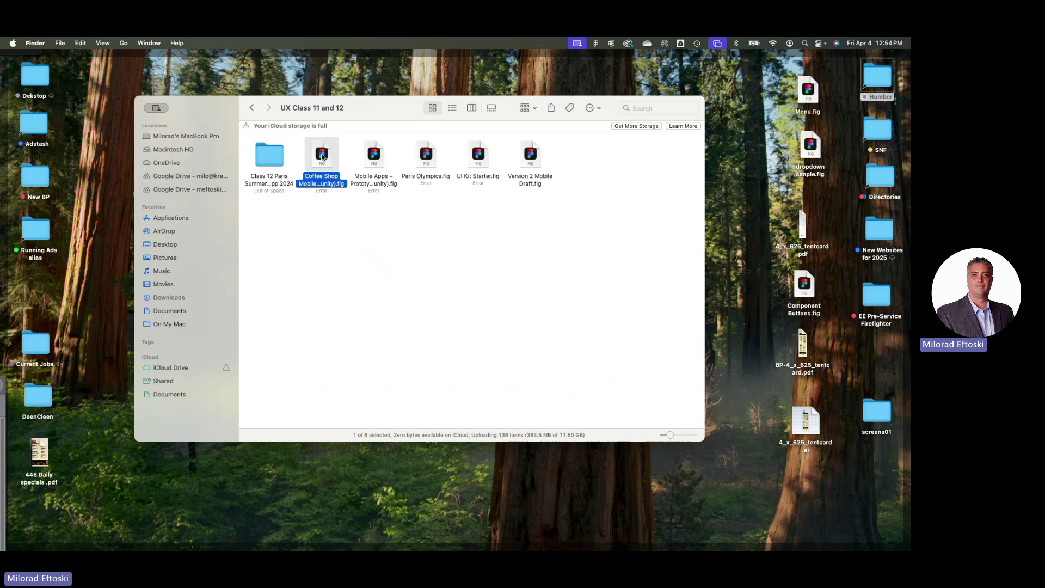
double_click(321, 155)
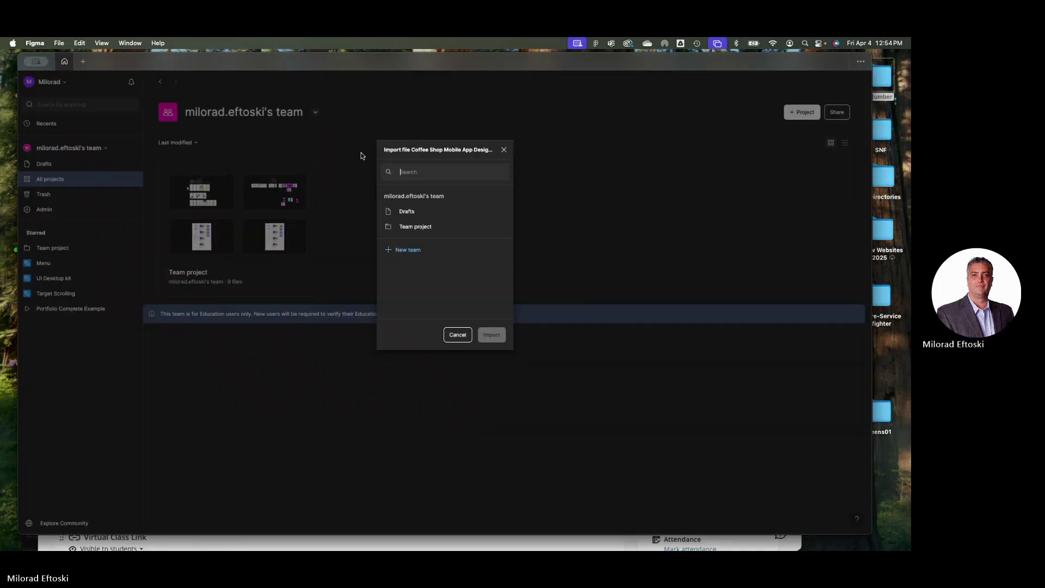
click(414, 226)
click(491, 335)
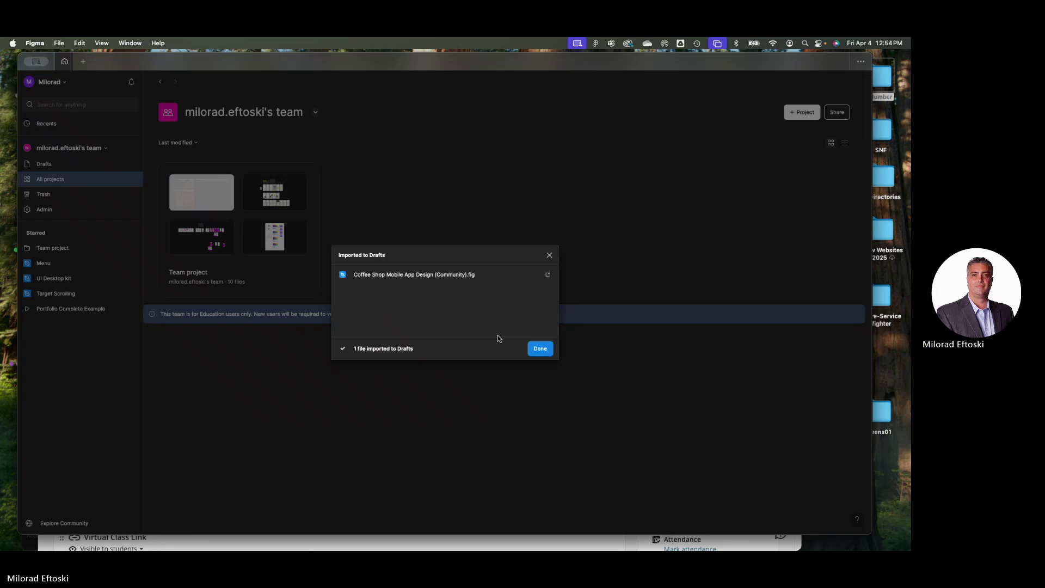
key(Escape)
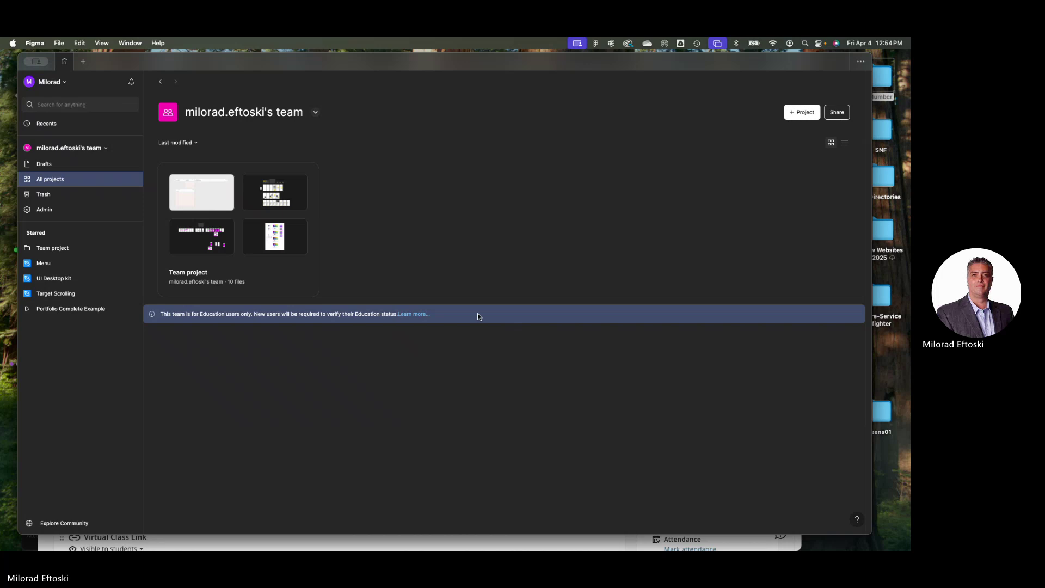
Open the imported coffee shop design file and examine the Cover and Screen Preview frames on its Cover / Preview page
click(198, 188)
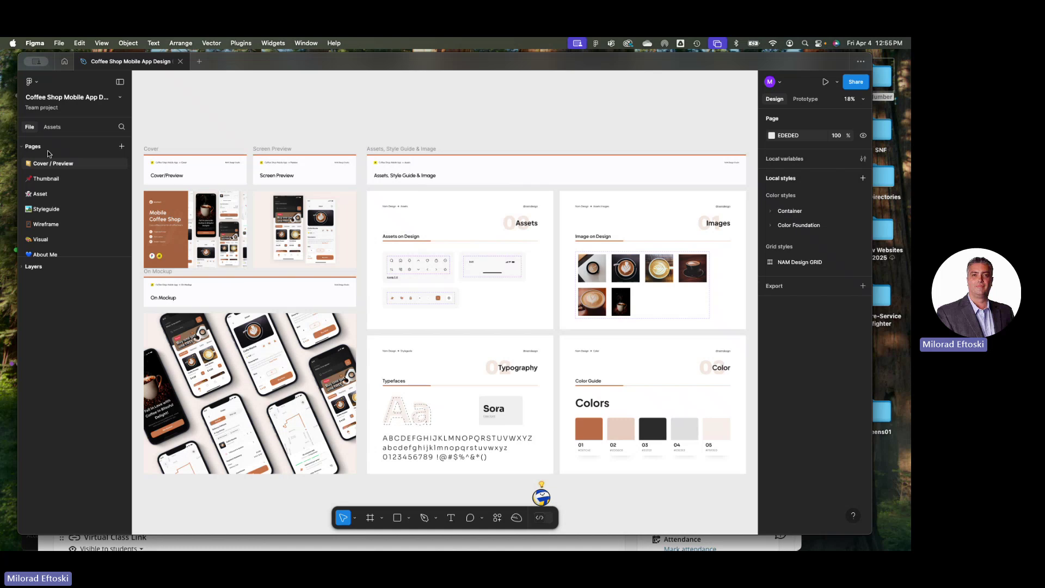
scroll(366, 313, down, 3)
scroll(366, 313, up, 3)
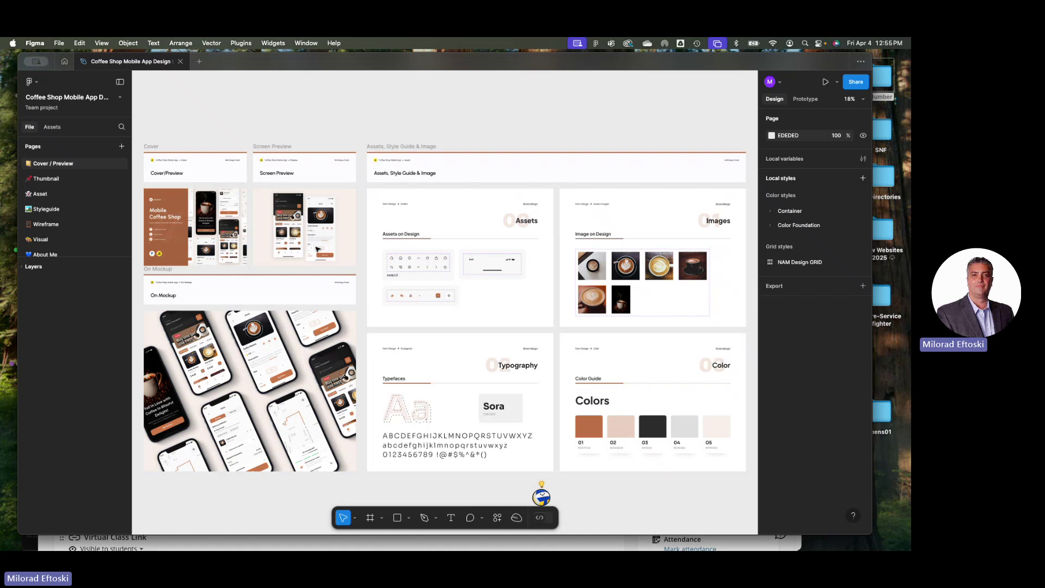
scroll(184, 269, up, 5)
scroll(184, 269, left, 5)
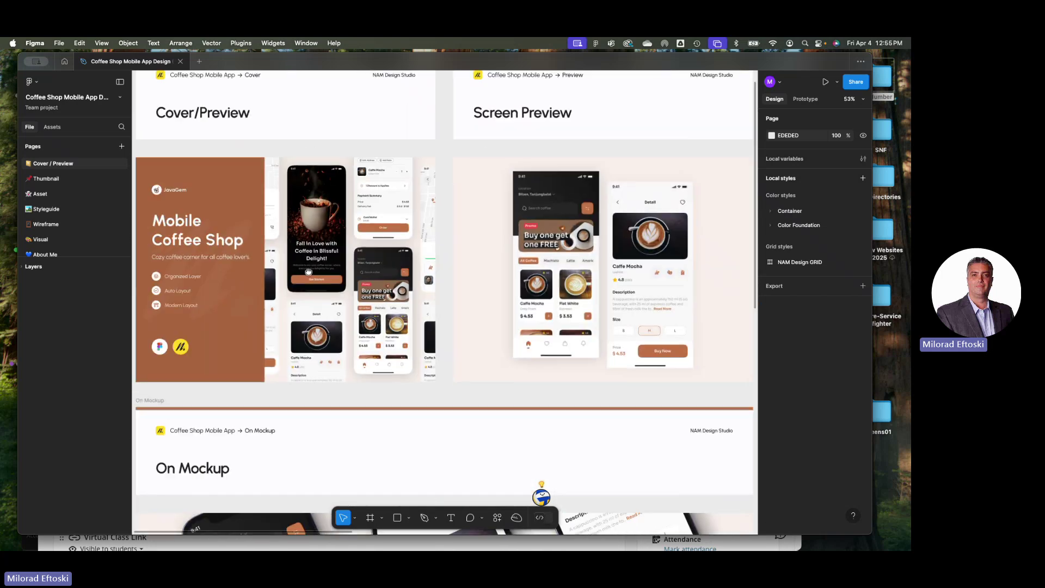
scroll(287, 273, up, 2)
scroll(287, 273, right, 5)
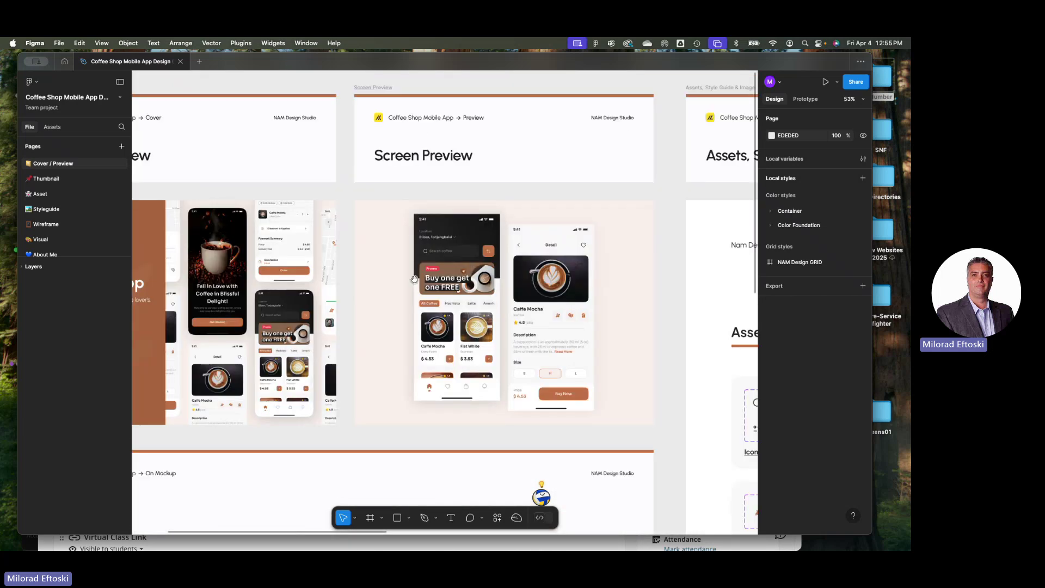
Examine the icons, status bar and coffee images in the Assets, Style Guide & Image section
scroll(444, 294, right, 10)
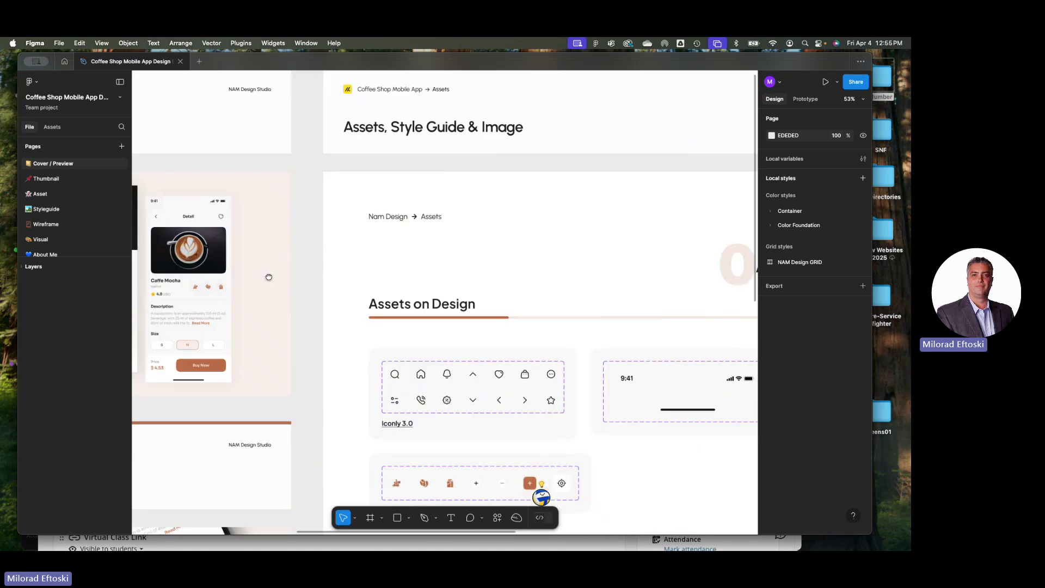
scroll(444, 294, down, 5)
scroll(525, 213, right, 5)
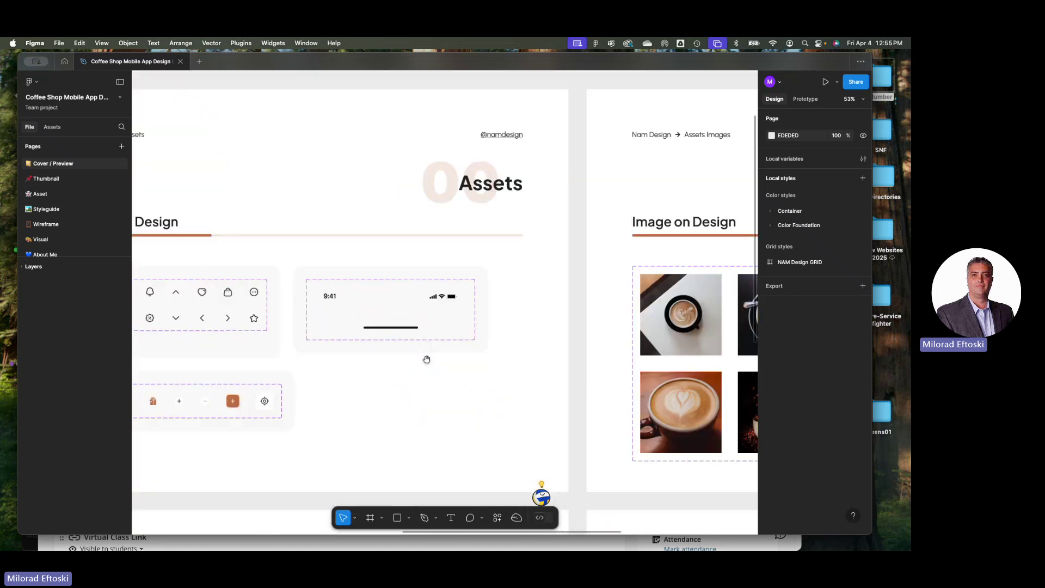
scroll(427, 359, left, 3)
Examine the Typography frame with the Sora typeface and the Color frame with the five-color guide
scroll(539, 345, down, 8)
scroll(514, 321, down, 5)
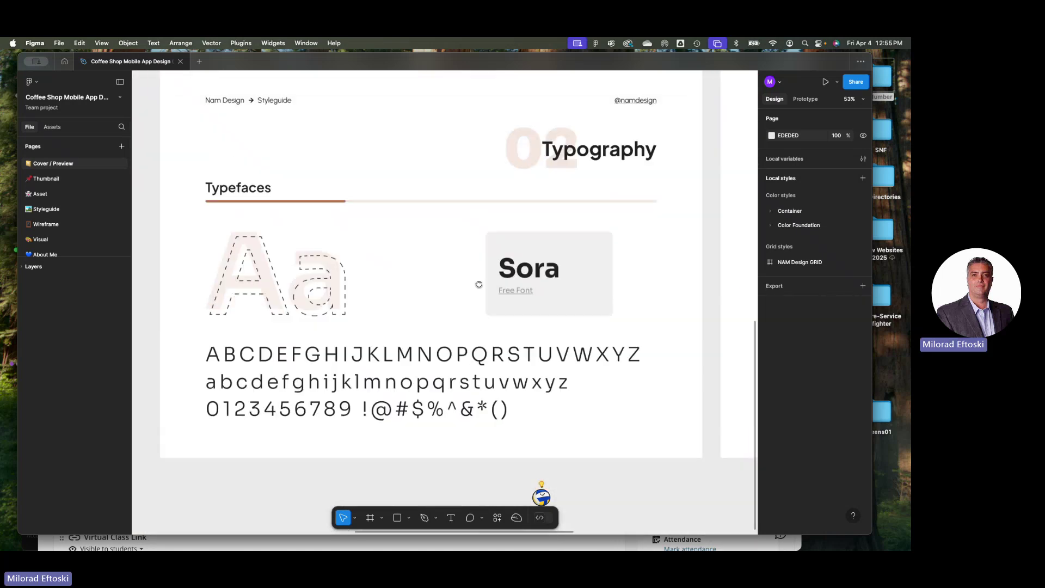
scroll(482, 346, up, 2)
scroll(482, 347, right, 2)
scroll(482, 347, right, 10)
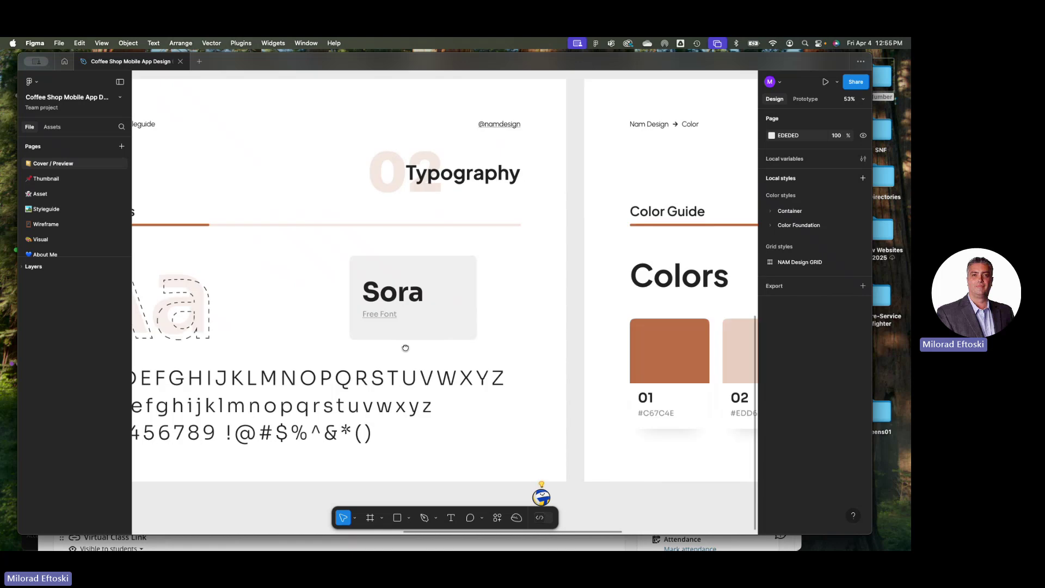
ctrl+scroll(451, 285, down, 3)
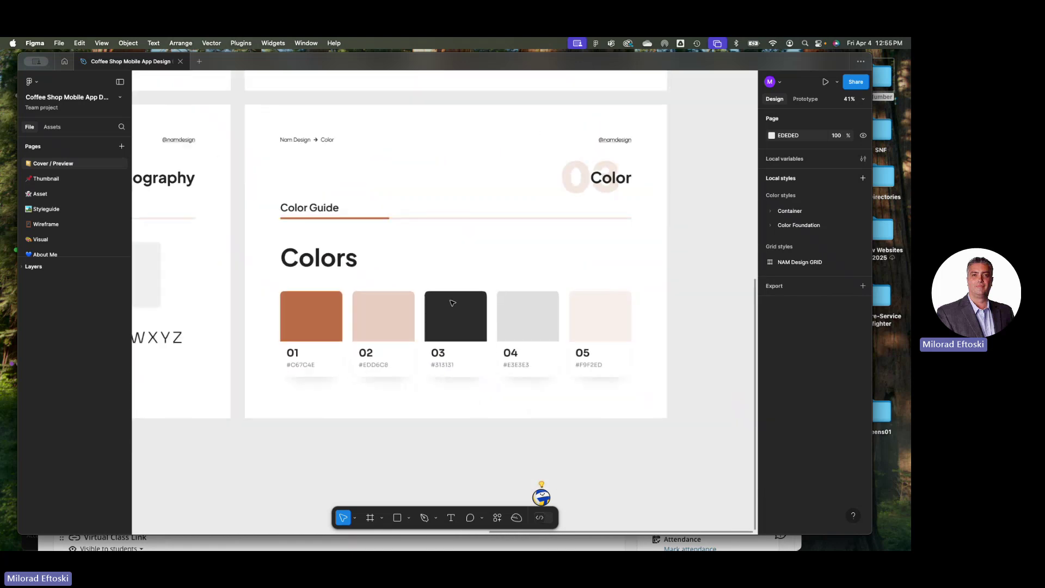
scroll(453, 297, right, 1)
scroll(453, 297, up, 1)
scroll(463, 305, up, 2)
scroll(462, 305, left, 1)
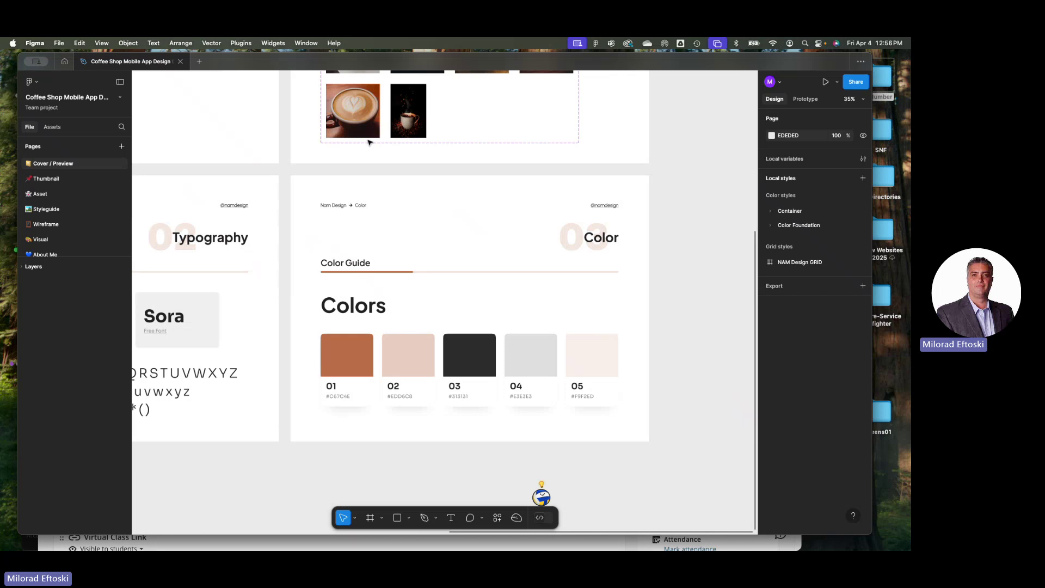
Switch to Chrome and expand the Class 11 and 12 folder in the course content to find the coffee shop design file
mouse_move(156, 540)
click(155, 539)
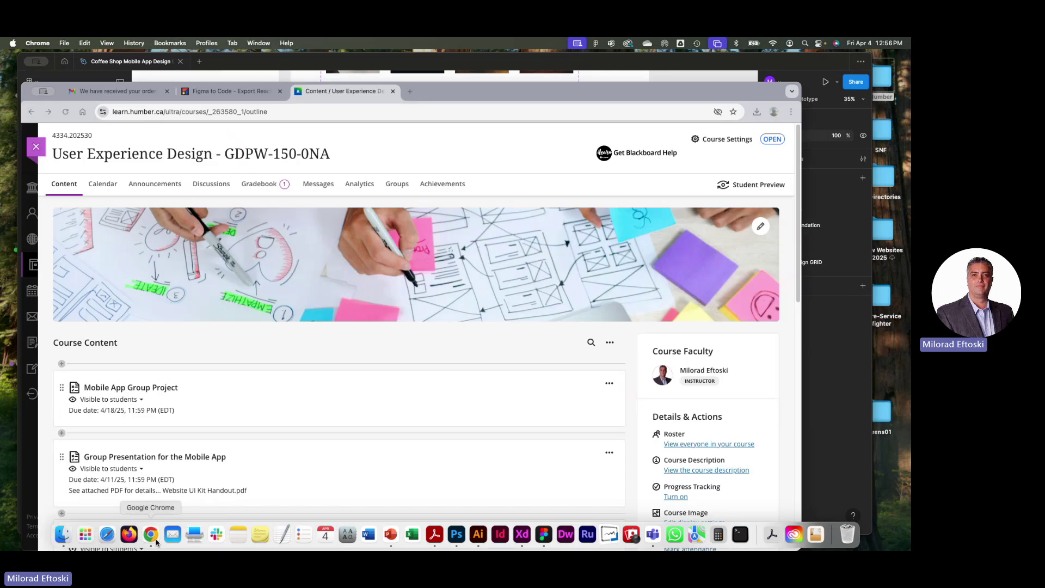
scroll(388, 323, down, 15)
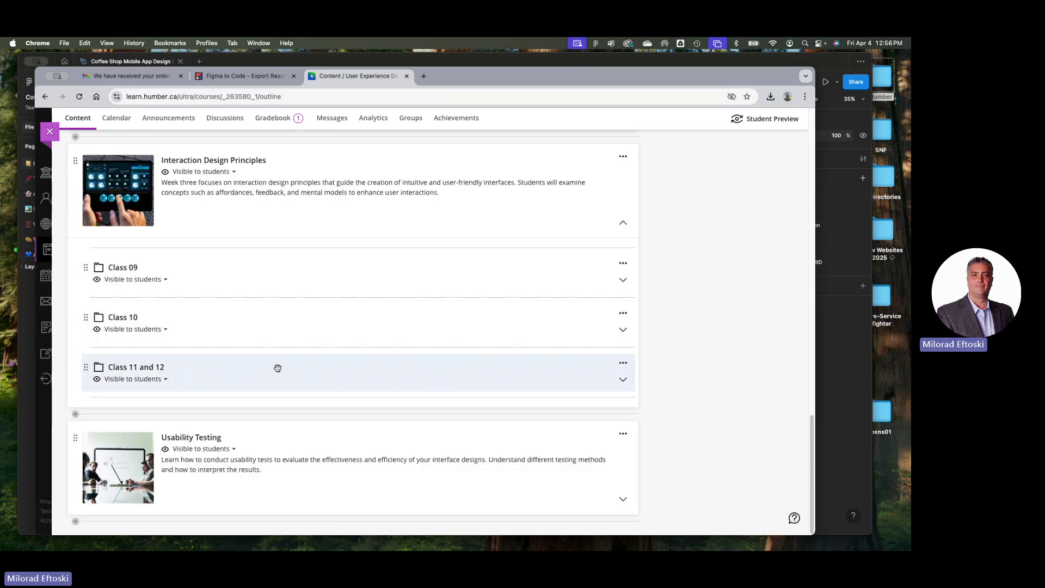
click(278, 368)
scroll(317, 388, up, 2)
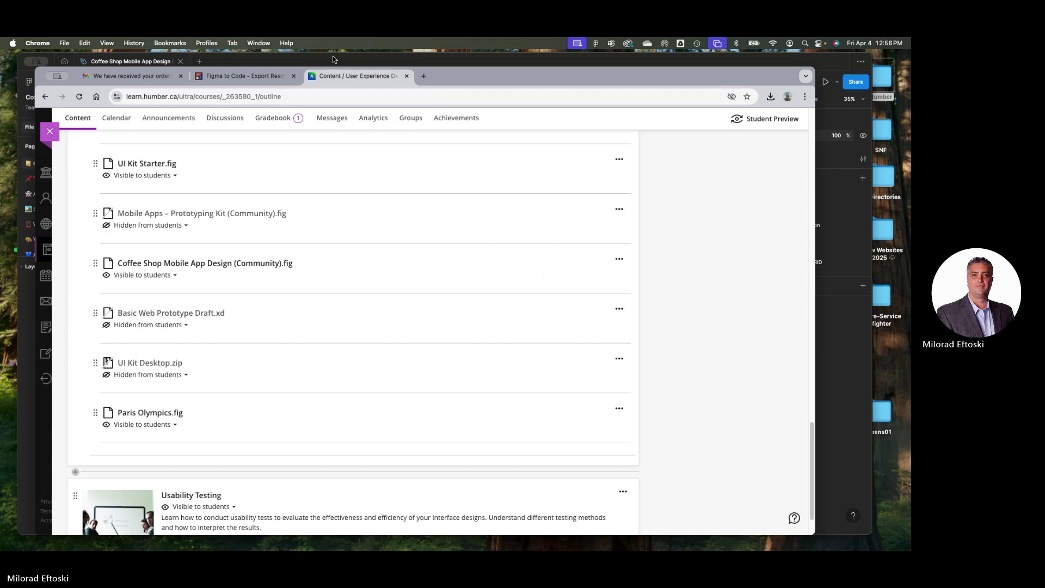
Return to Figma, view the whole Cover / Preview page, and examine the cover design on the Thumbnail page
key(super+Tab)
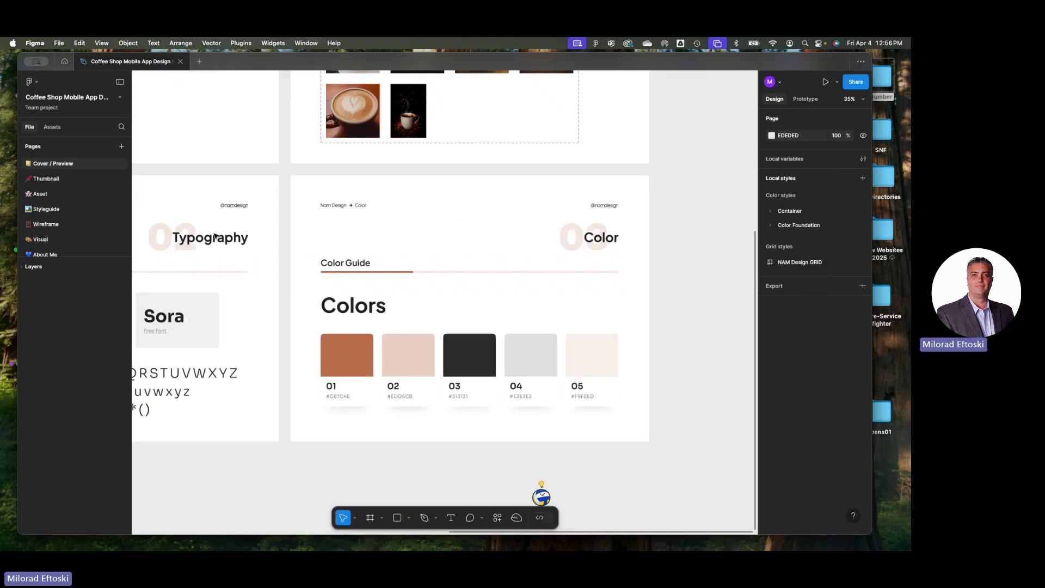
key(shift+1)
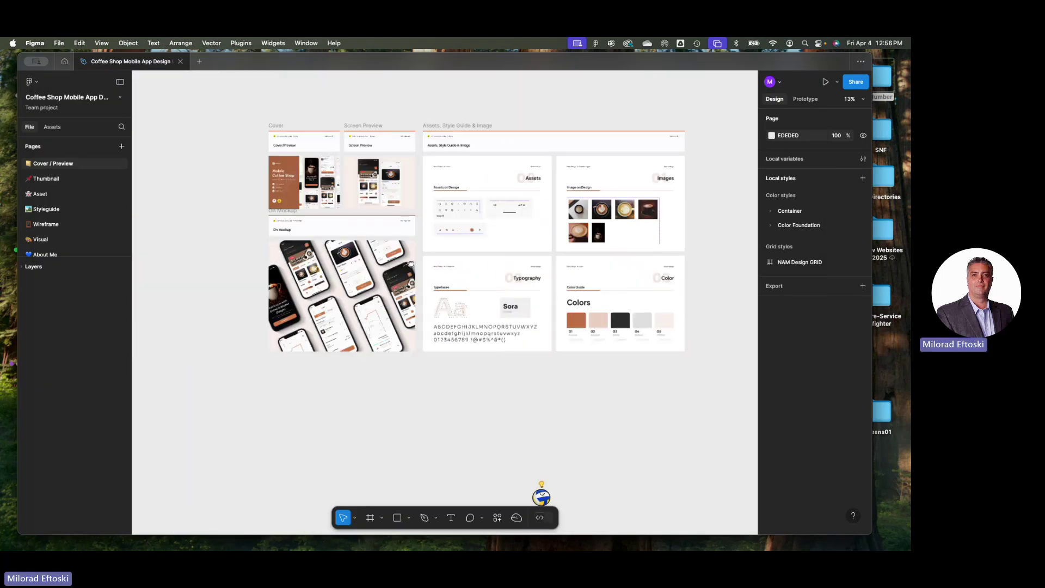
click(47, 178)
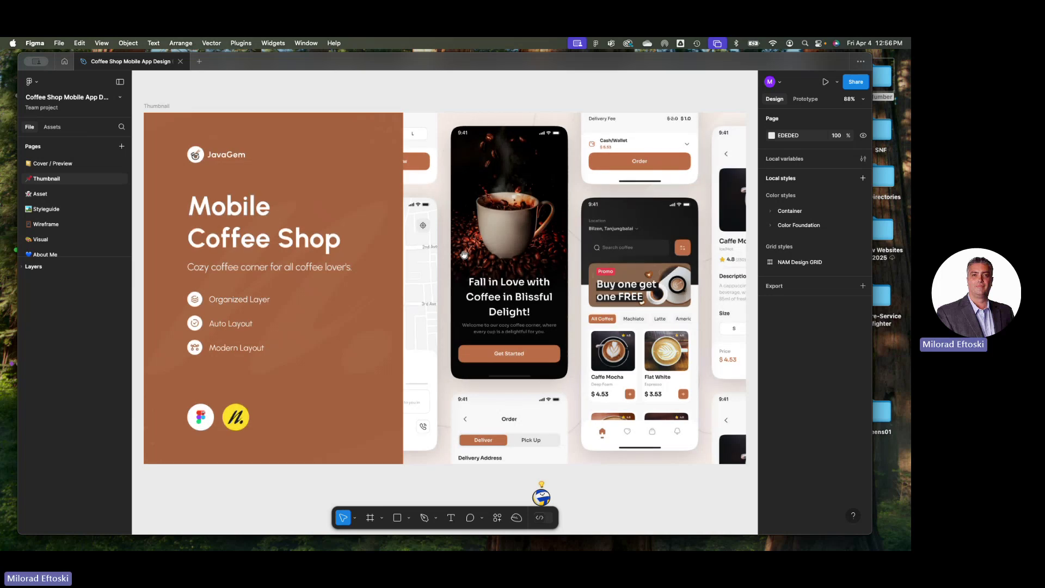
scroll(407, 255, right, 5)
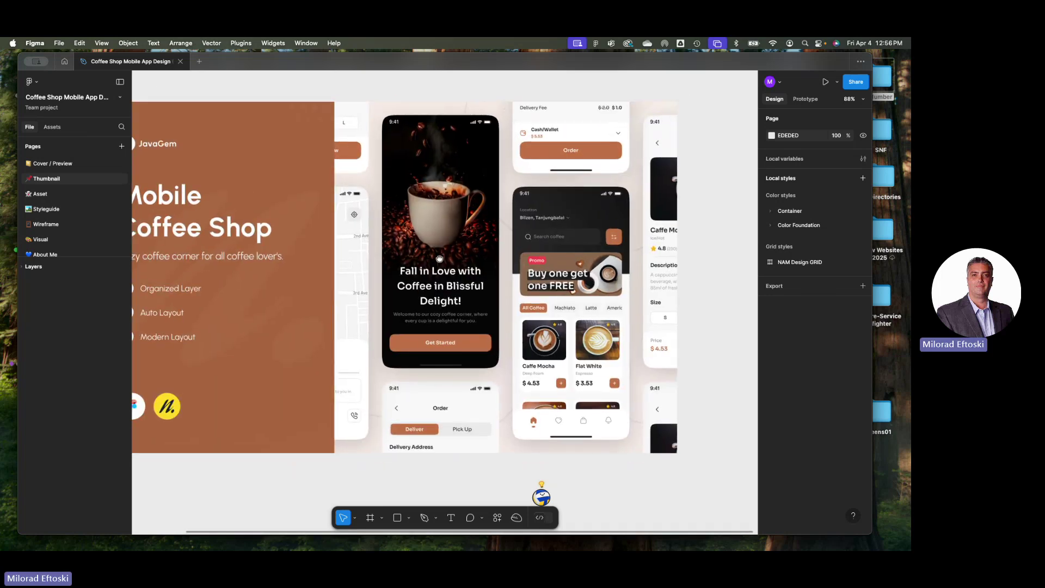
scroll(426, 262, left, 5)
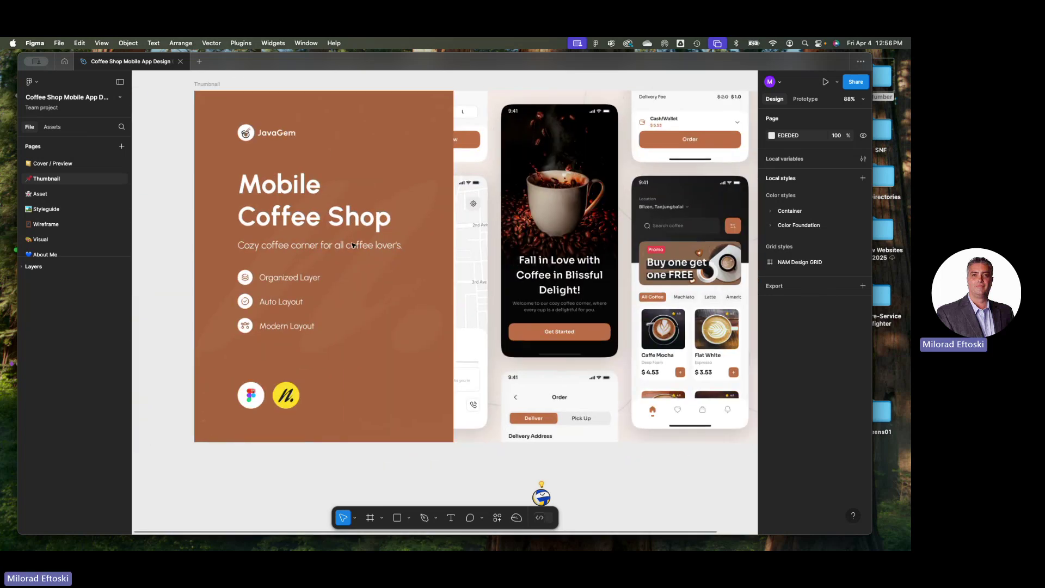
Examine the Asset, Styleguide, Wireframe and Visual pages of the coffee shop file, comparing the low-fidelity and high-fidelity screens
click(41, 194)
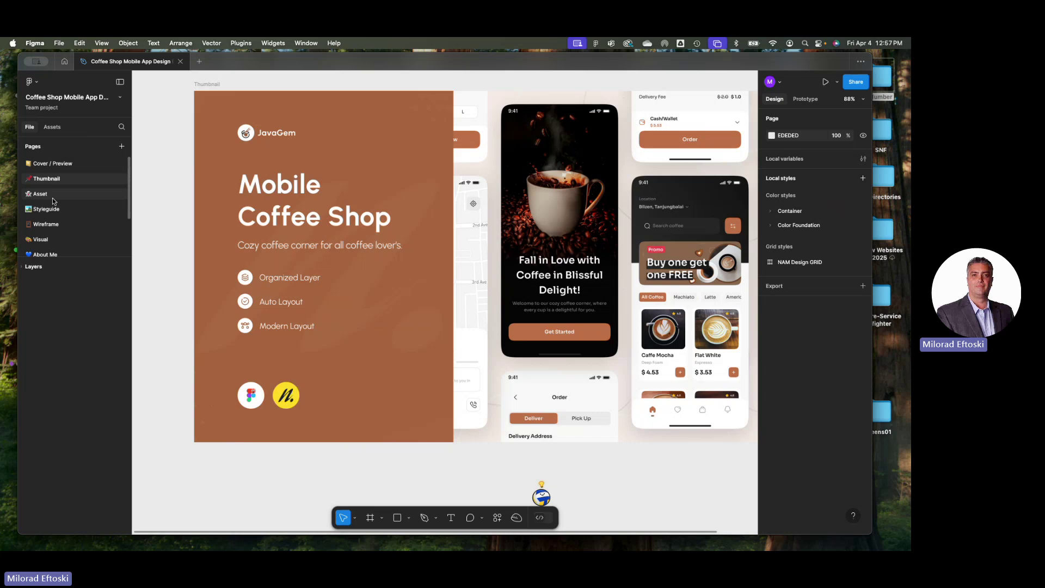
scroll(384, 291, down, 3)
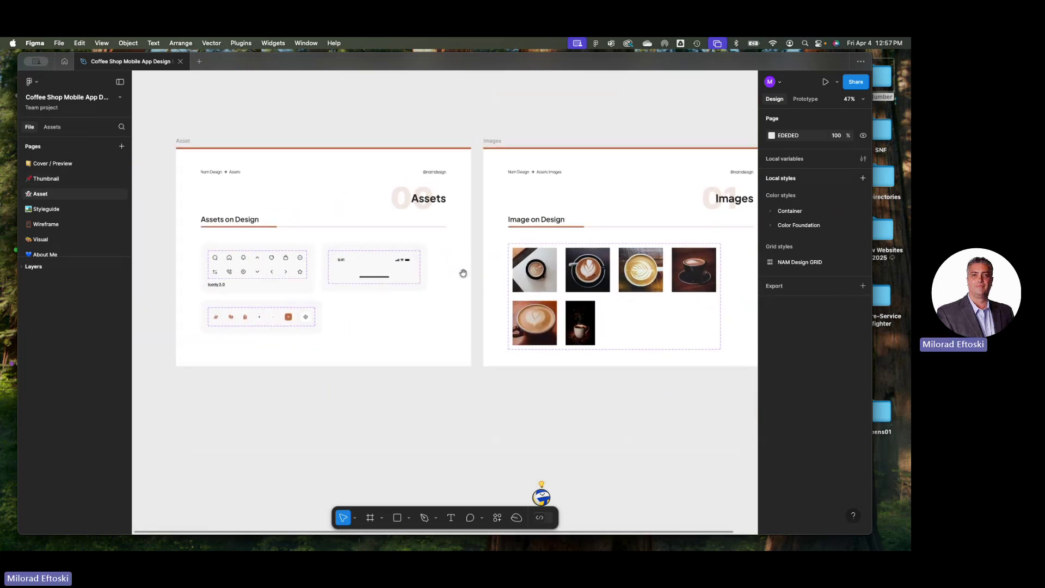
scroll(460, 273, left, 1)
click(73, 208)
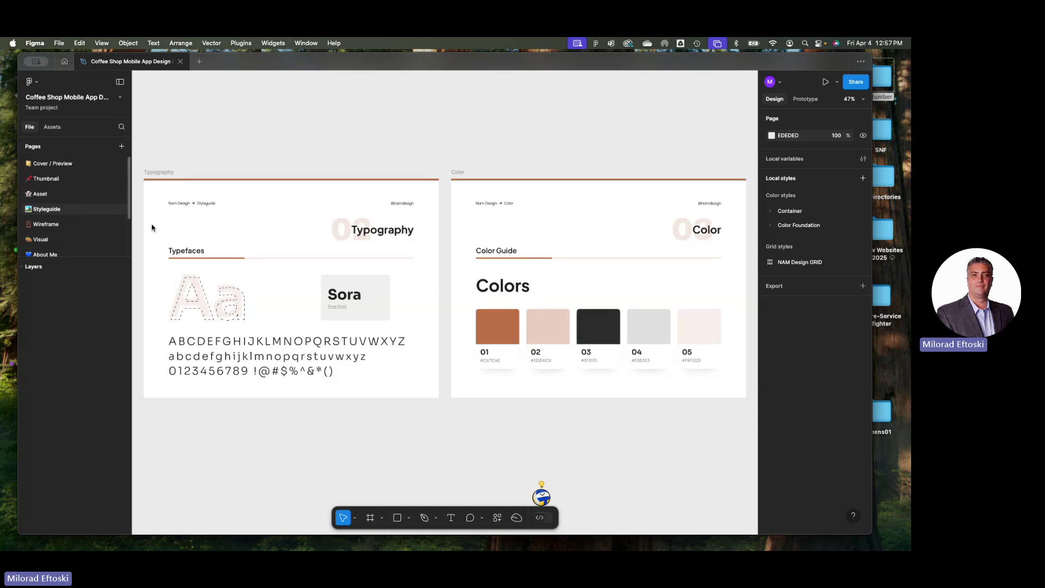
scroll(432, 297, down, 1)
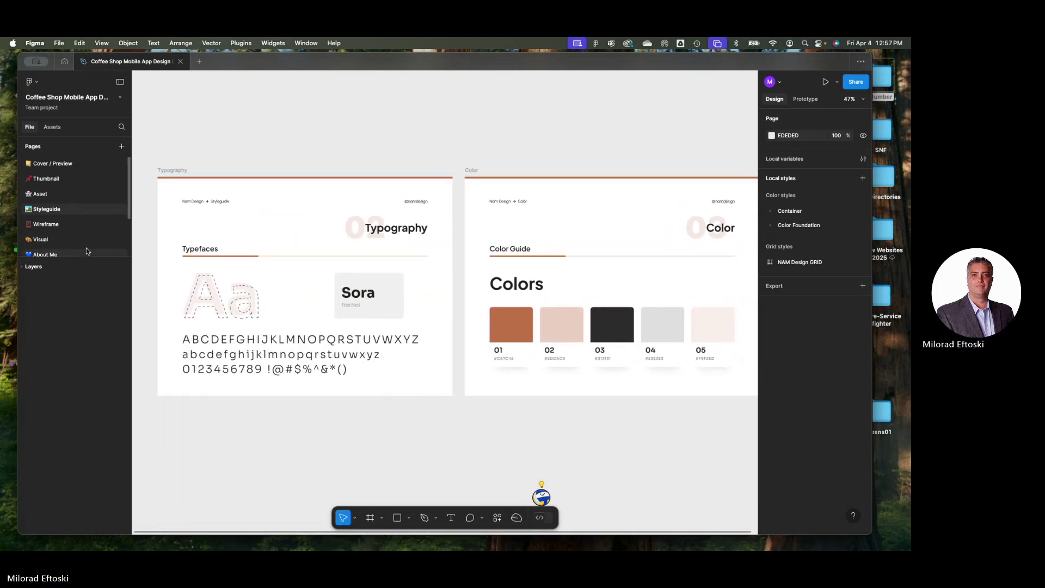
click(67, 227)
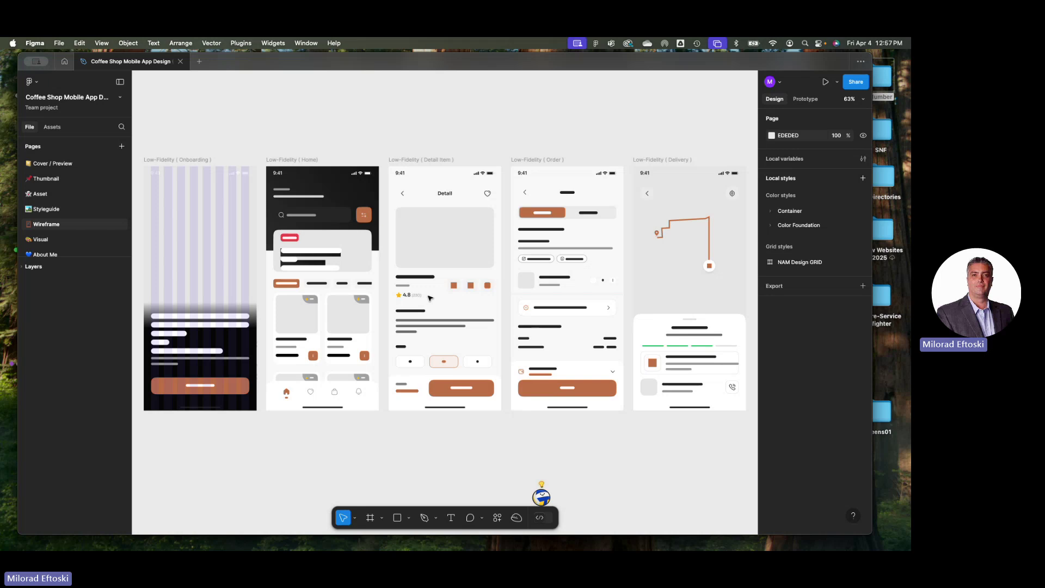
click(41, 239)
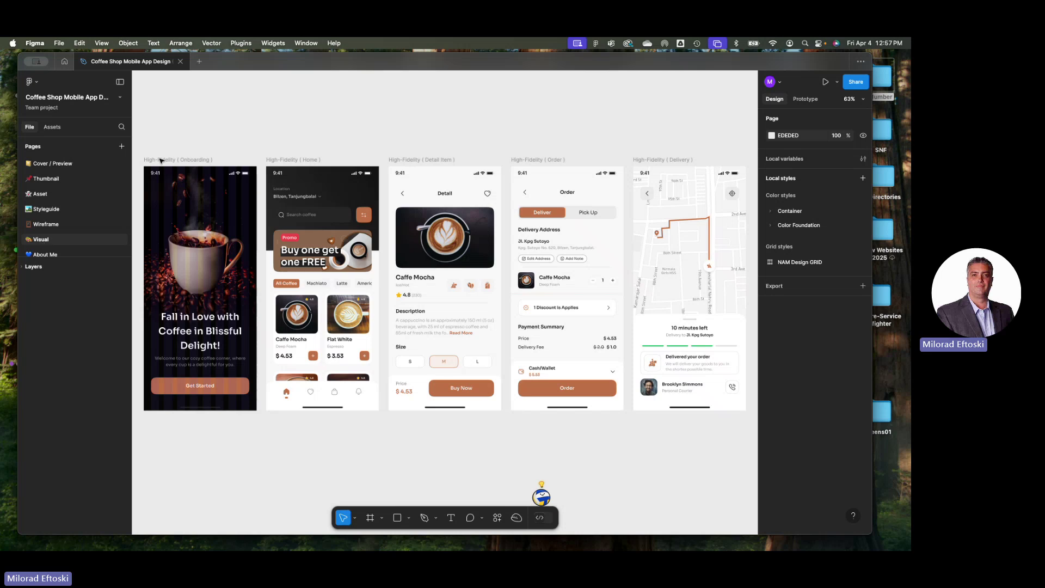
Preview the high-fidelity onboarding screen as a prototype, and close both the preview and the coffee shop design file
click(825, 83)
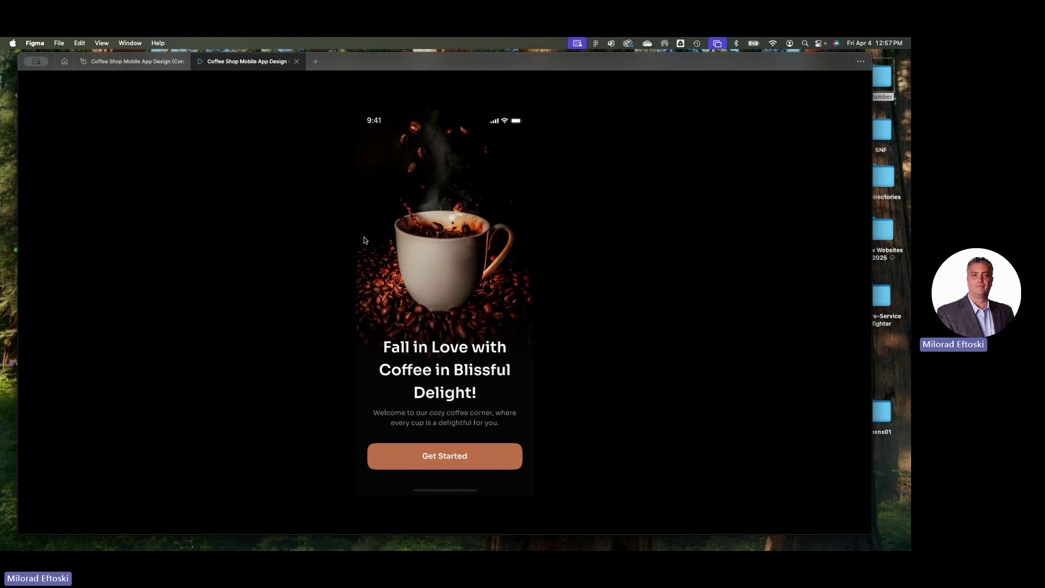
mouse_move(354, 227)
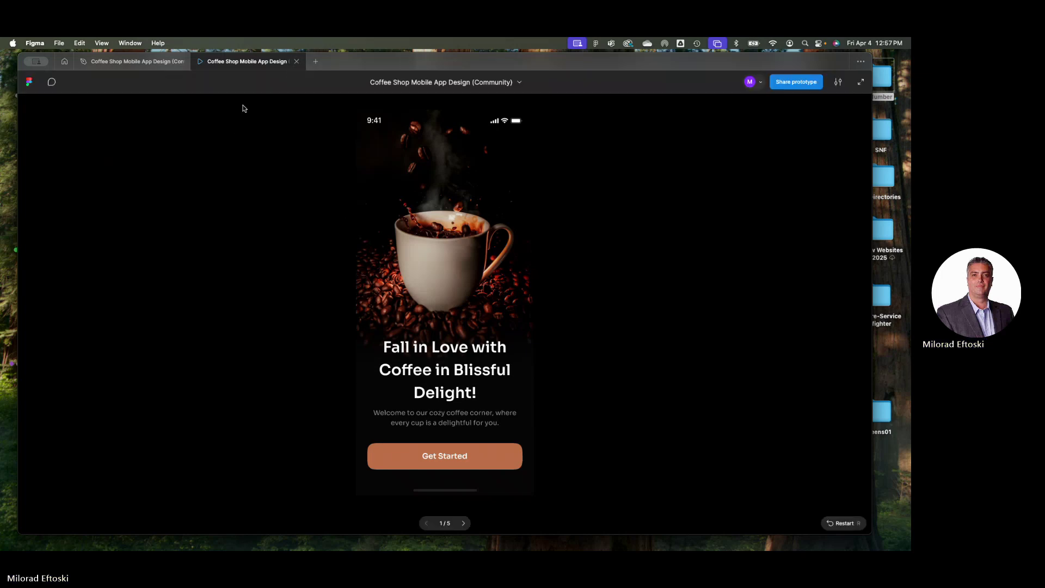
click(296, 61)
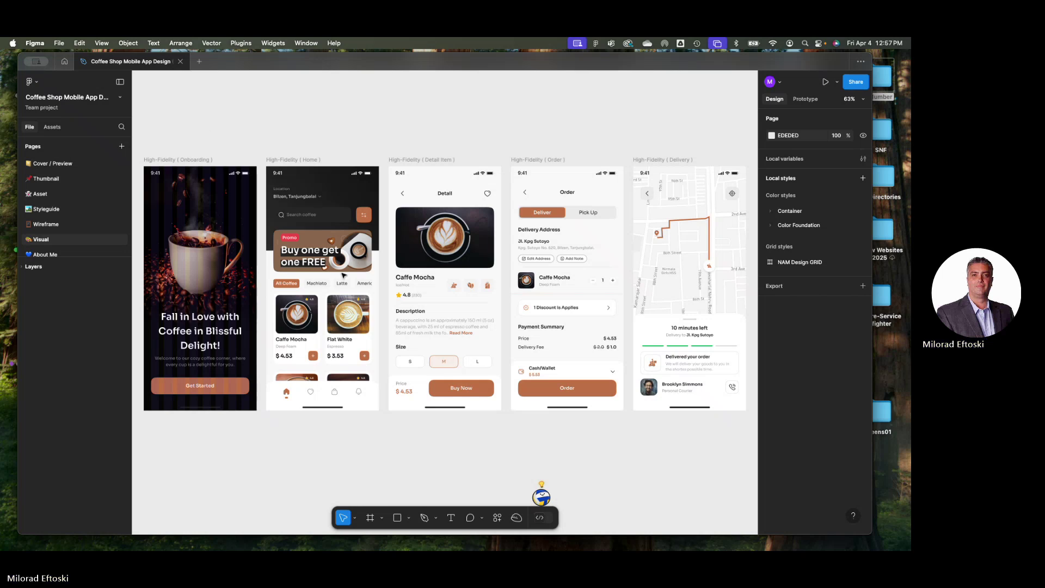
click(180, 61)
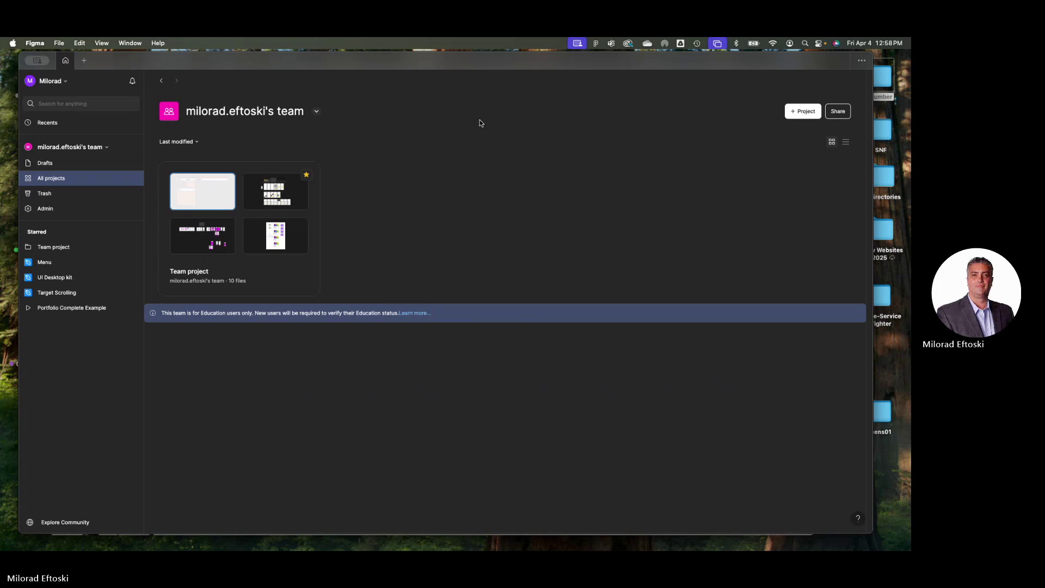
drag(352, 61, 347, 61)
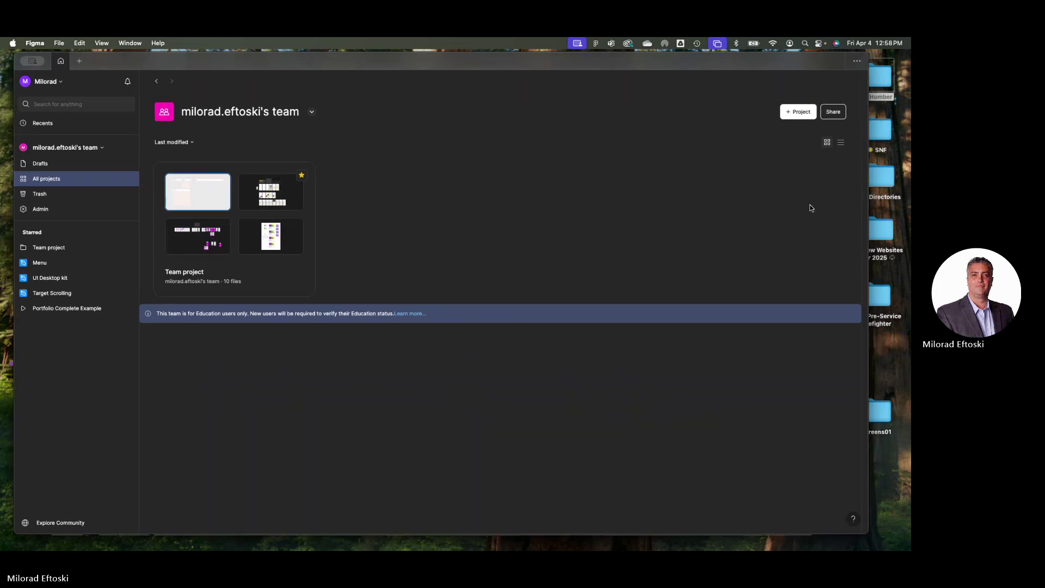
click(881, 370)
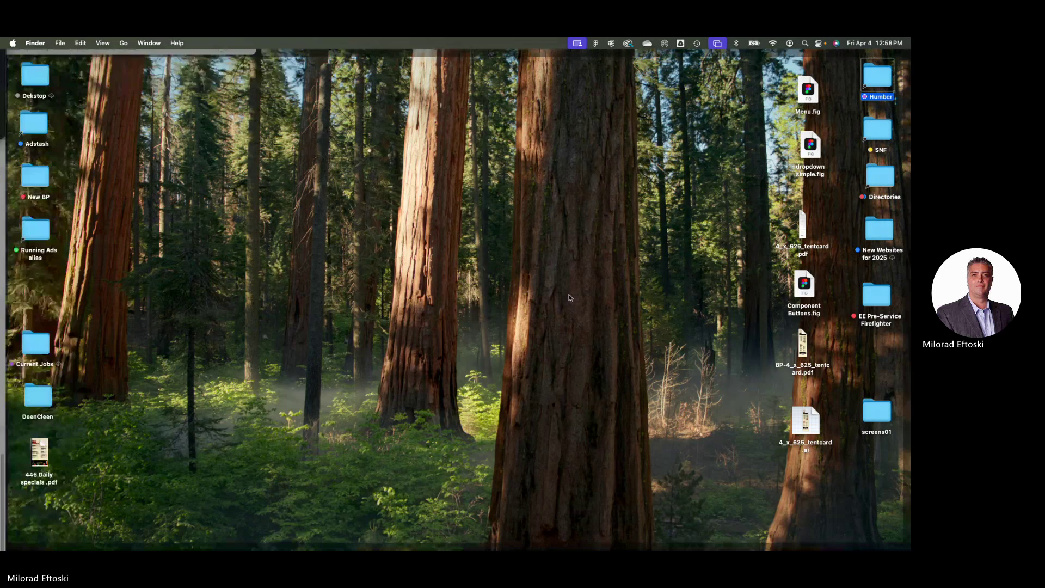
click(539, 299)
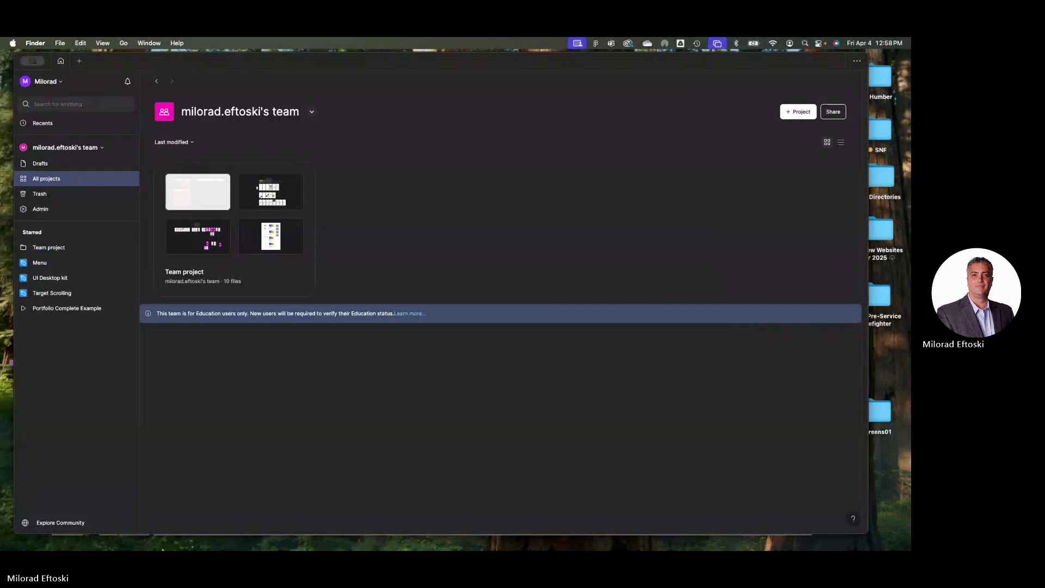
Switch to Chrome, collapse the Interaction Design Principles module, and expand the Class 13 and 14 folder under Usability Testing
key(super+Tab)
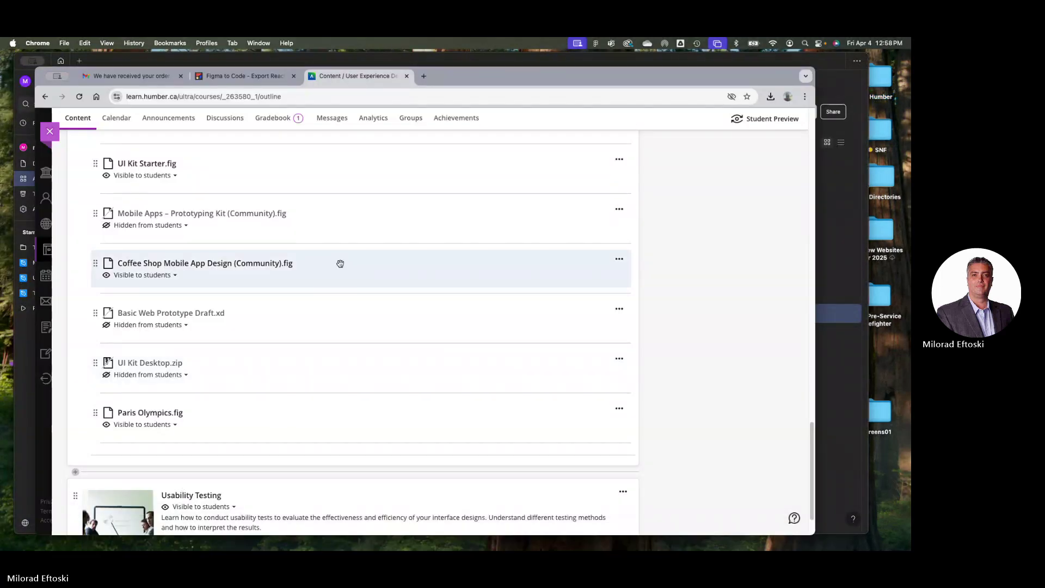
scroll(396, 235, up, 3)
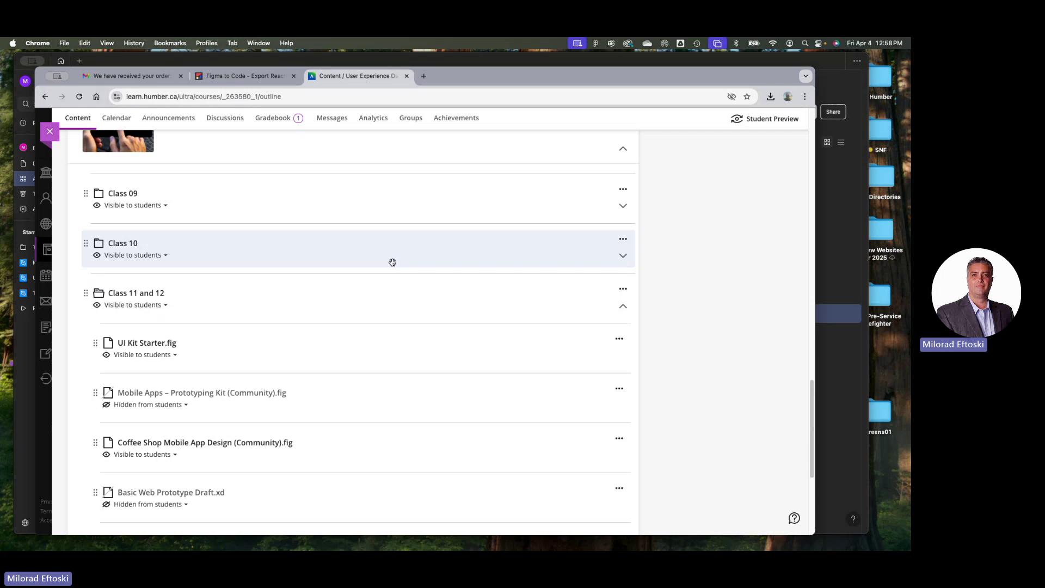
click(351, 309)
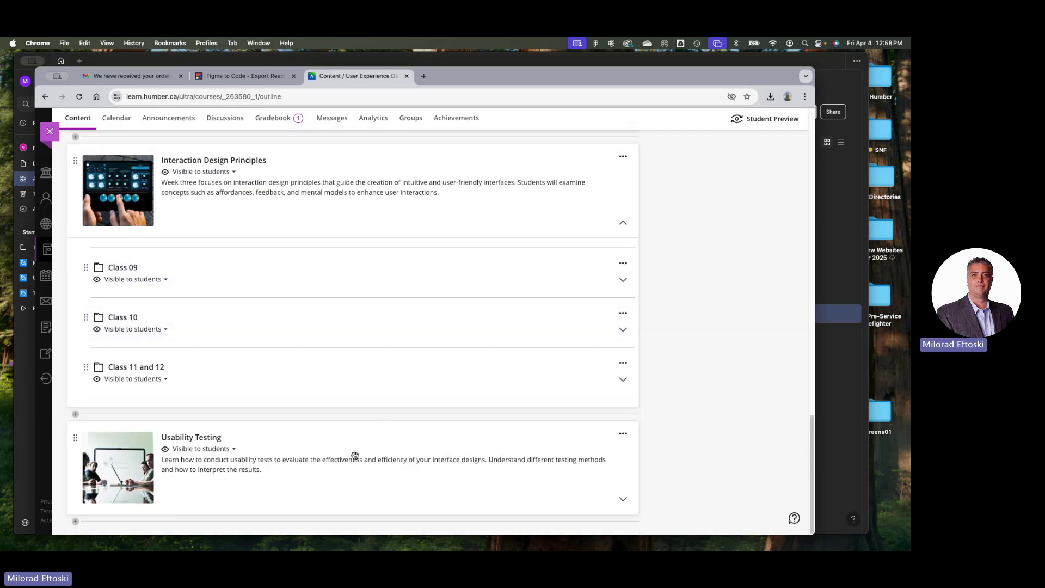
click(320, 219)
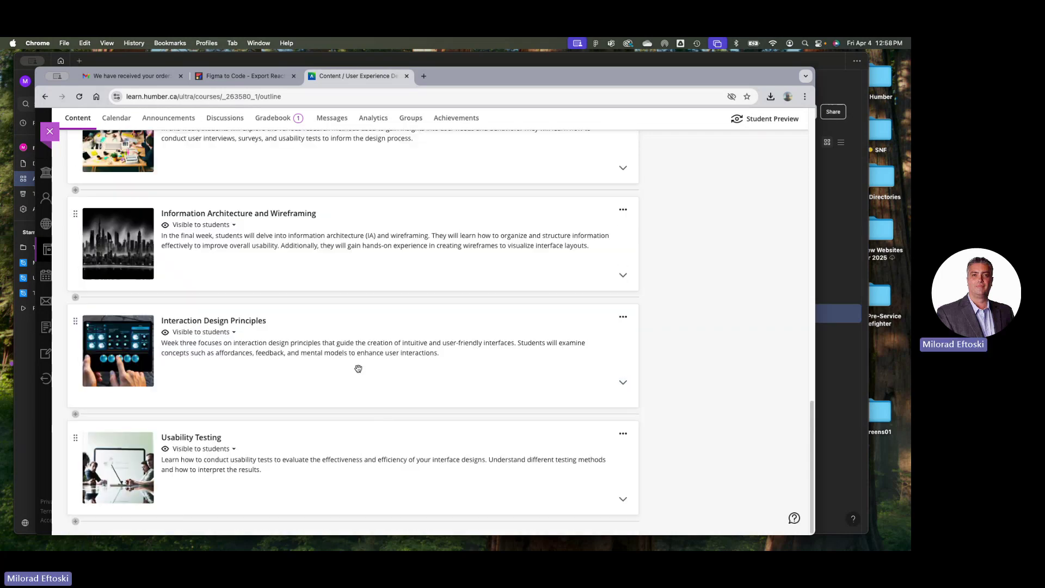
click(323, 444)
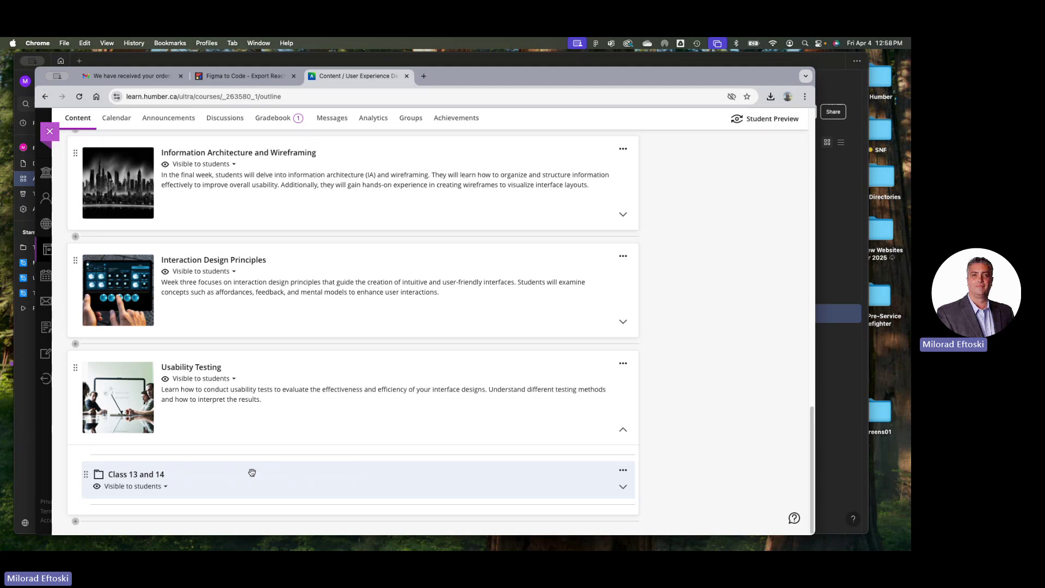
click(278, 473)
scroll(346, 427, down, 6)
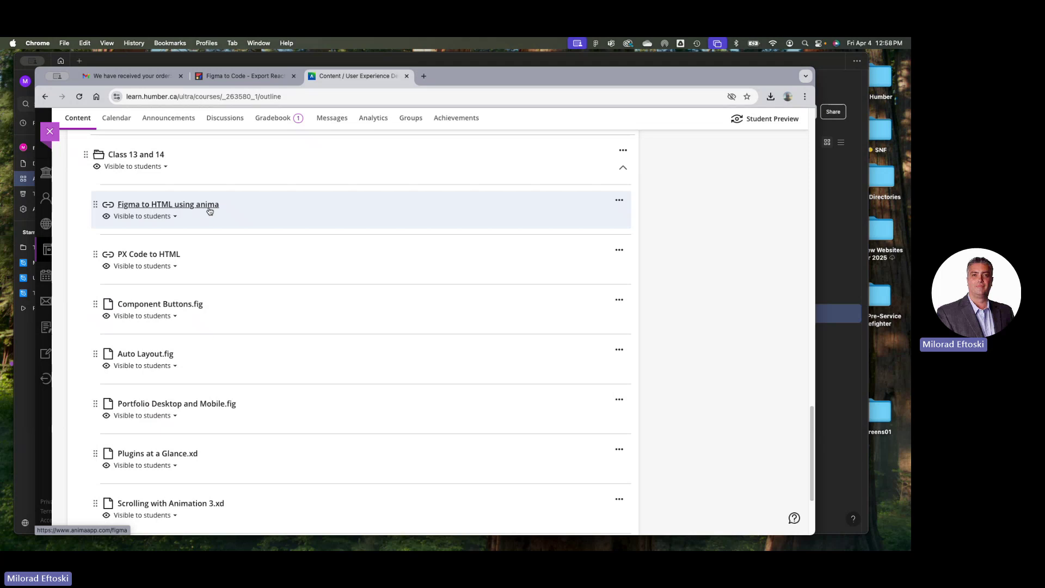
Review the linked Anima and PX Code Figma-to-HTML websites from the Class 13 and 14 folder, closing each one after viewing
click(178, 206)
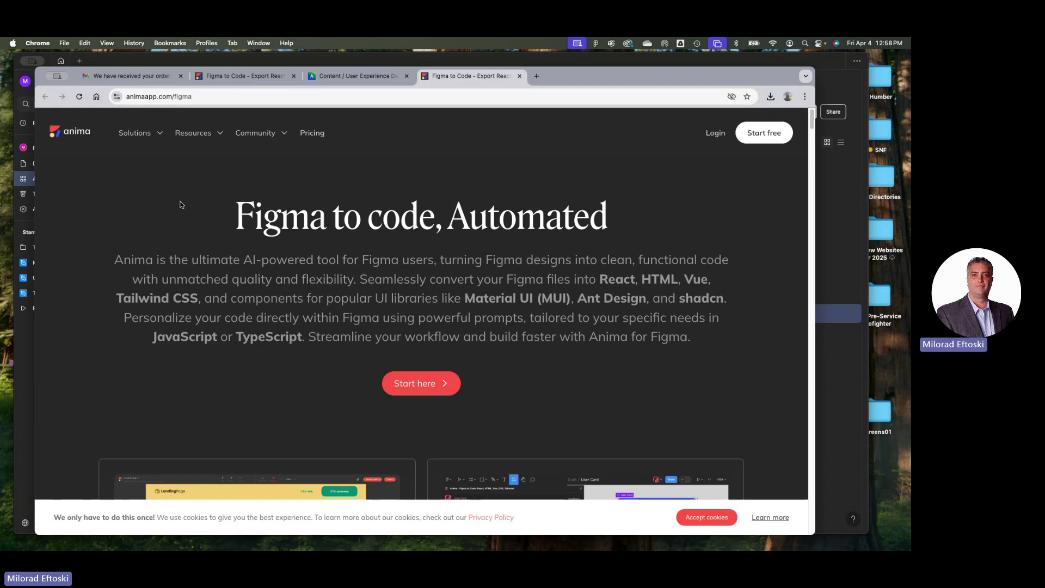
scroll(373, 310, down, 20)
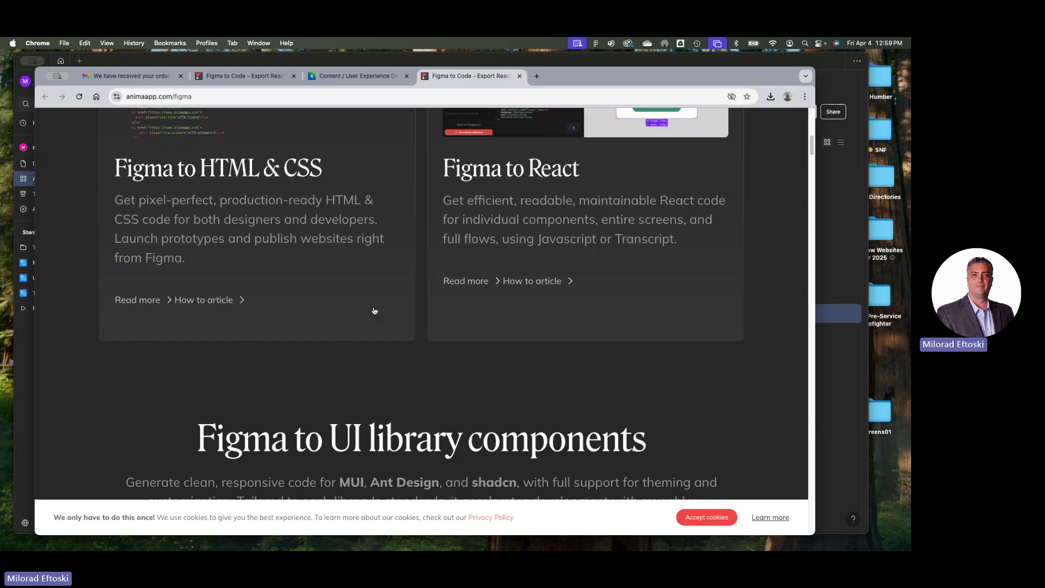
scroll(357, 308, down, 10)
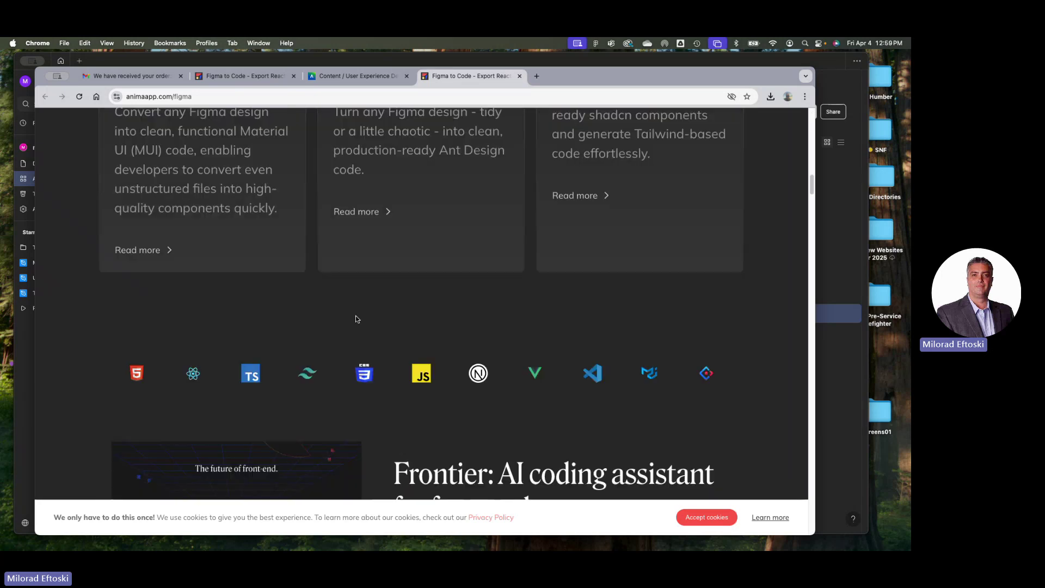
scroll(358, 309, up, 20)
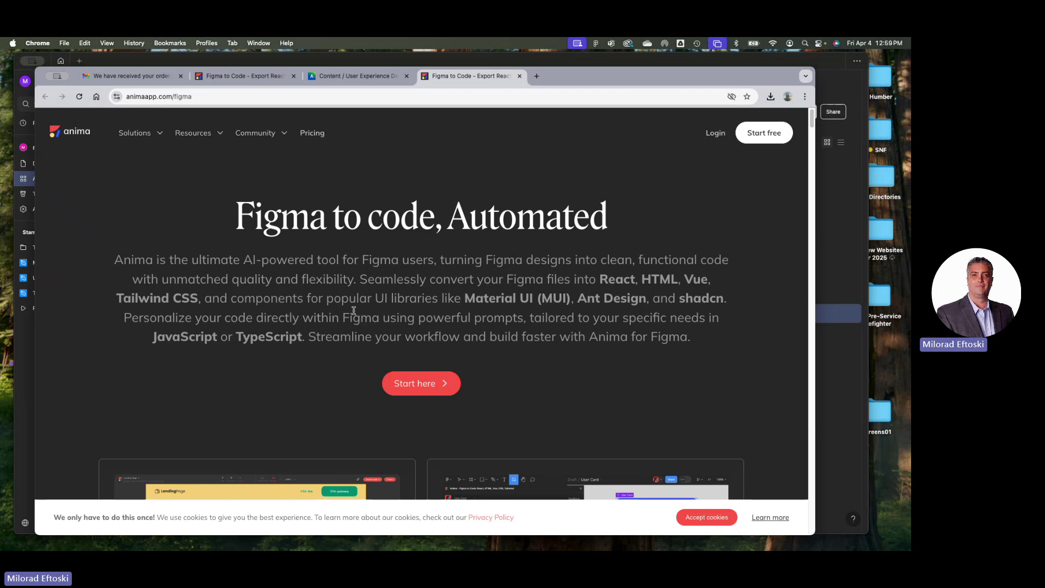
click(519, 76)
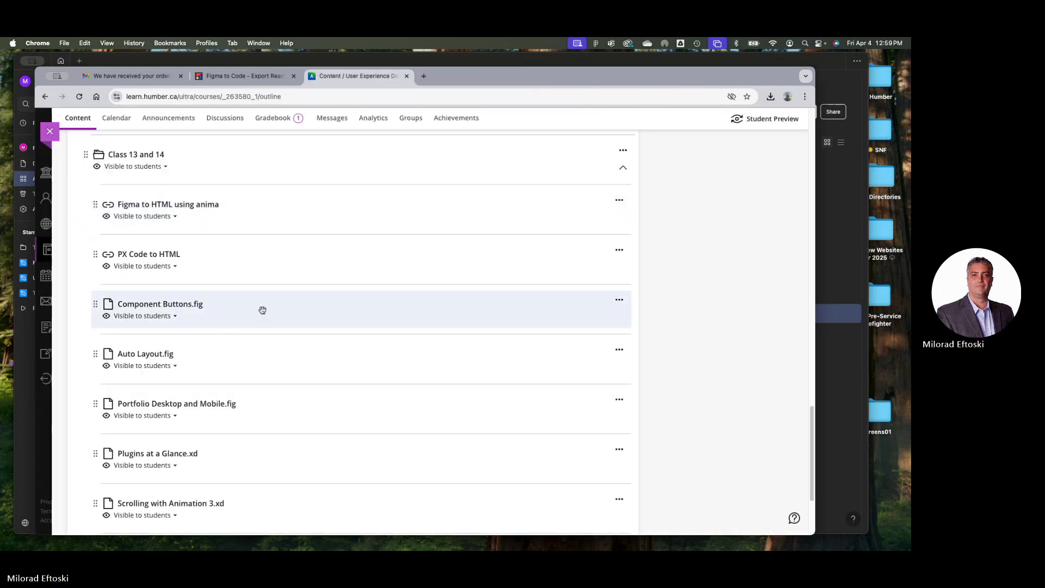
click(249, 264)
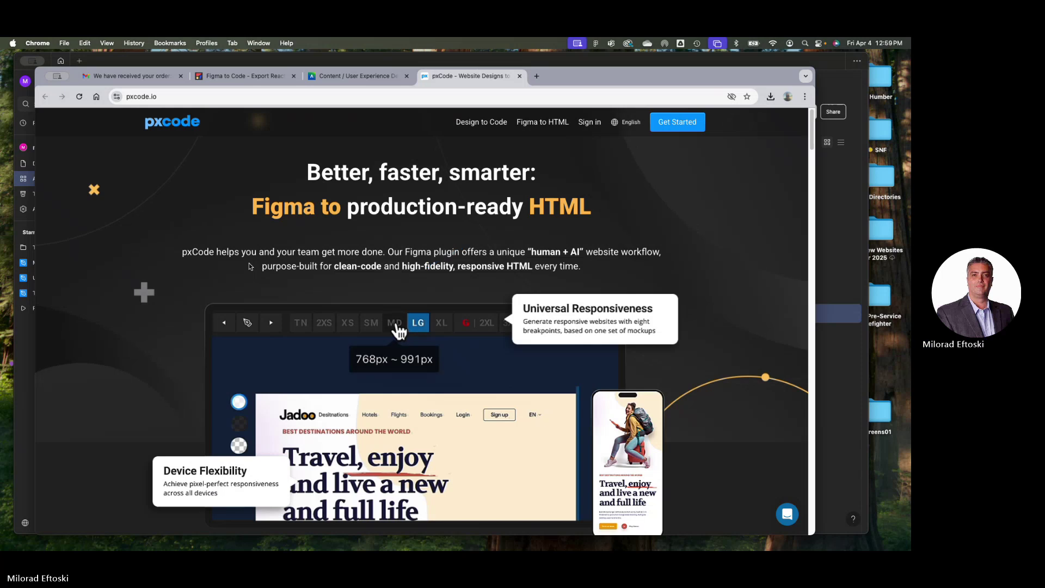
click(522, 77)
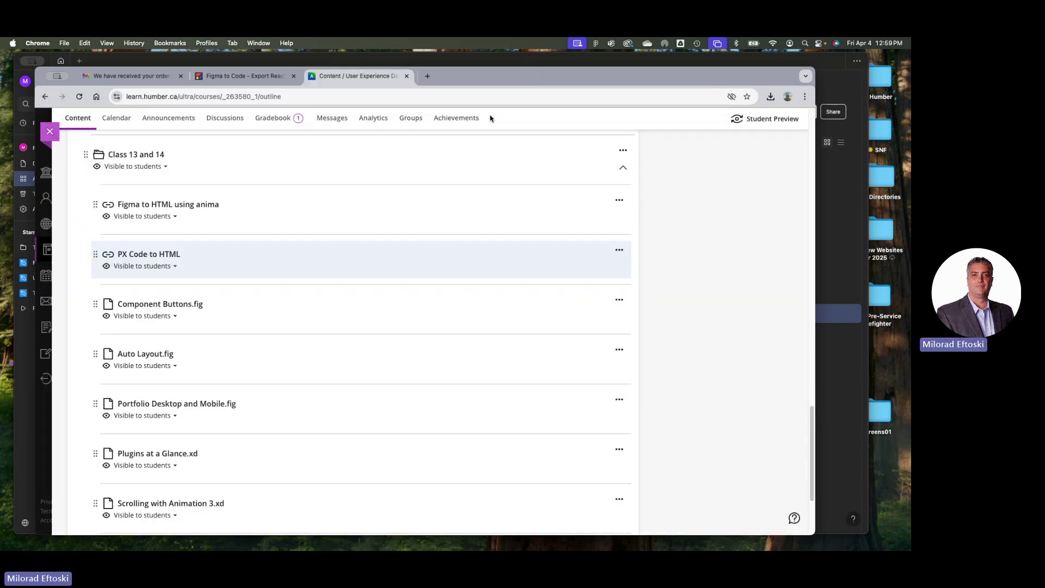
Download Component Buttons.fig as Component Buttons (1) and Auto Layout.fig to the Desktop from the Class 13 and 14 folder
scroll(294, 291, down, 1)
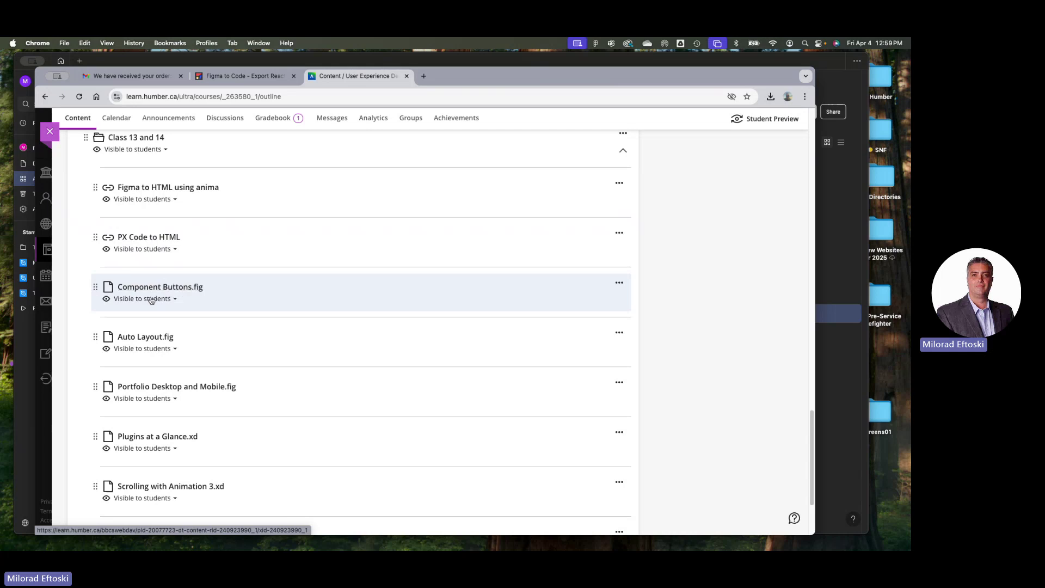
scroll(196, 305, down, 3)
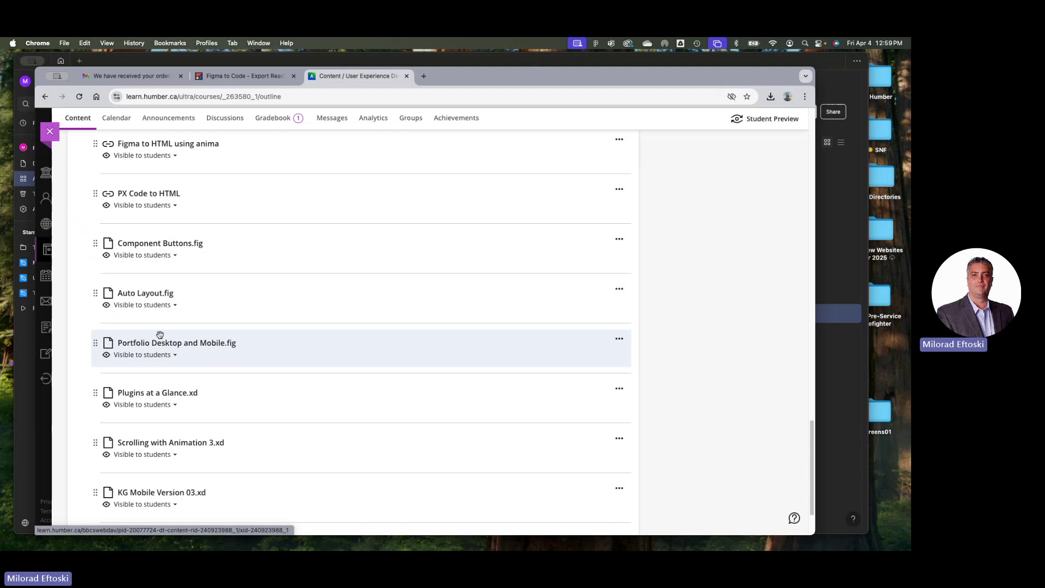
click(161, 247)
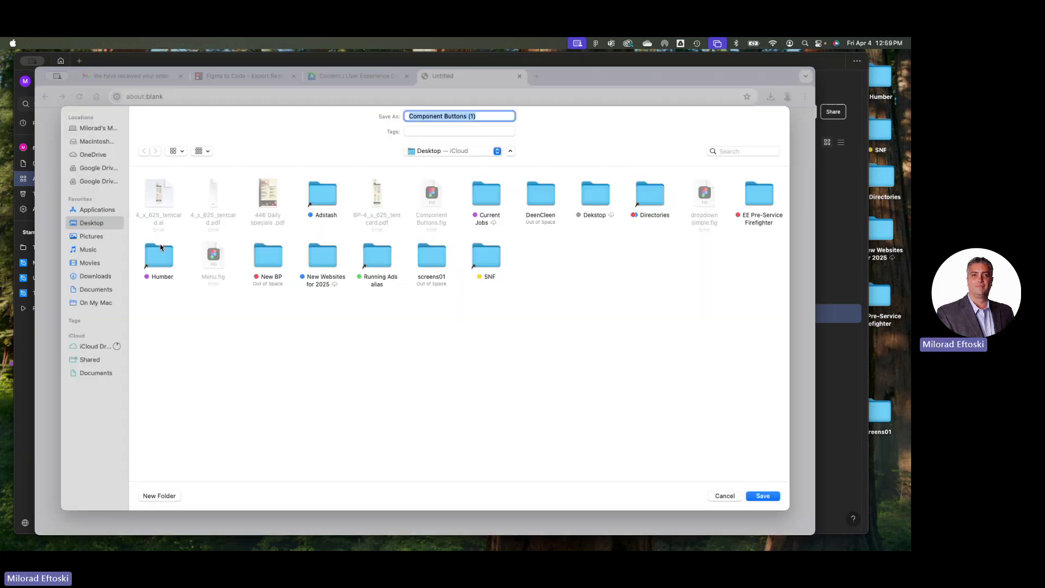
click(762, 495)
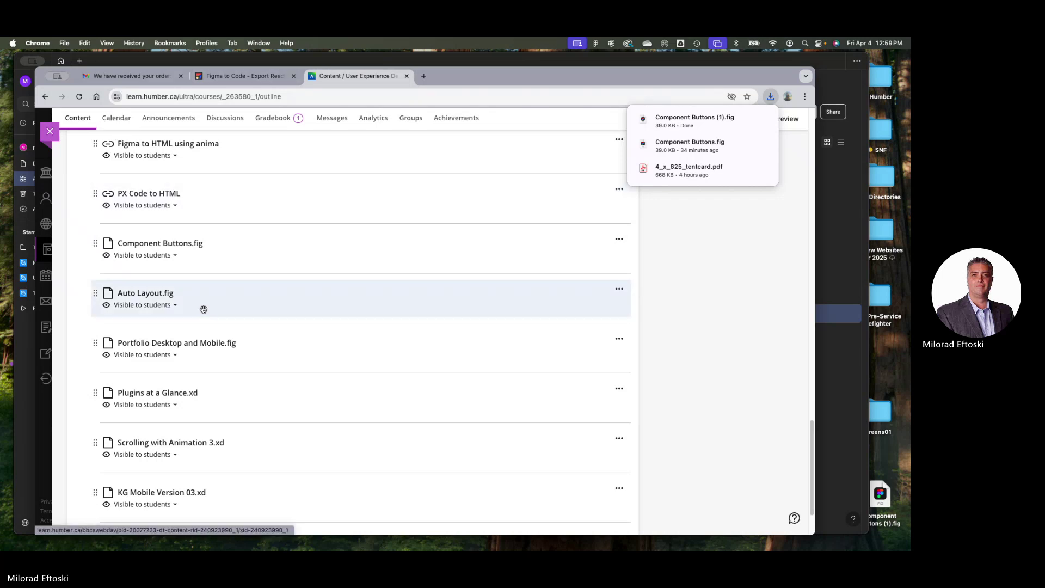
click(142, 292)
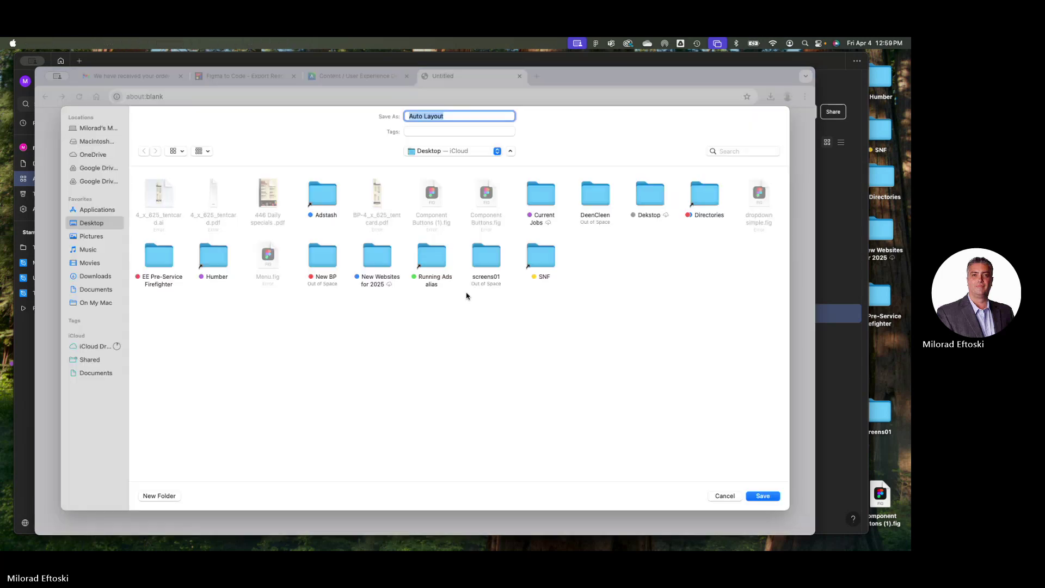
click(764, 498)
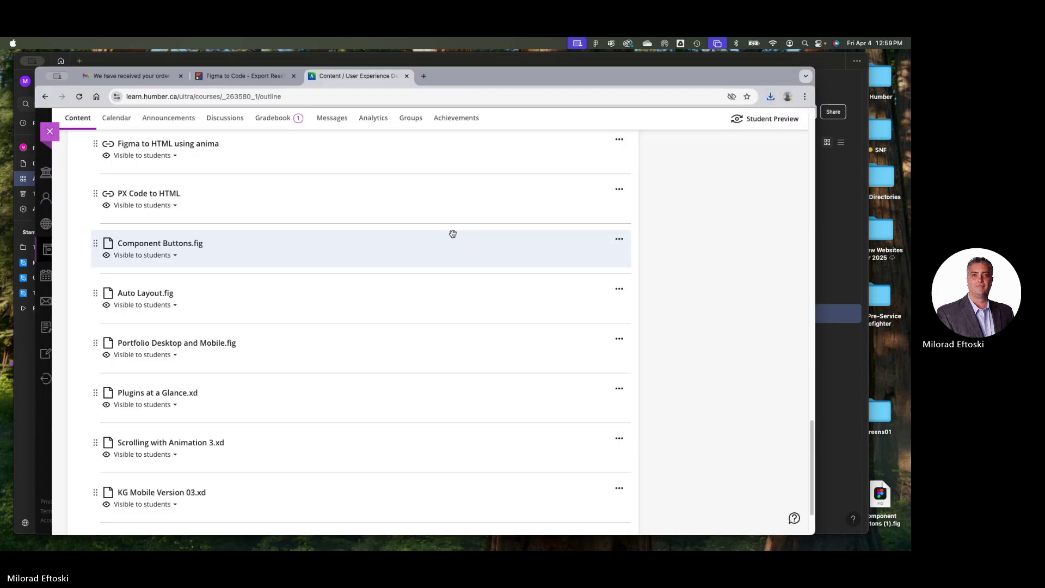
Switch to the other desktop space, close its open Finder window, and move Auto Layout.fig beside Menu.fig
key(ctrl+Right)
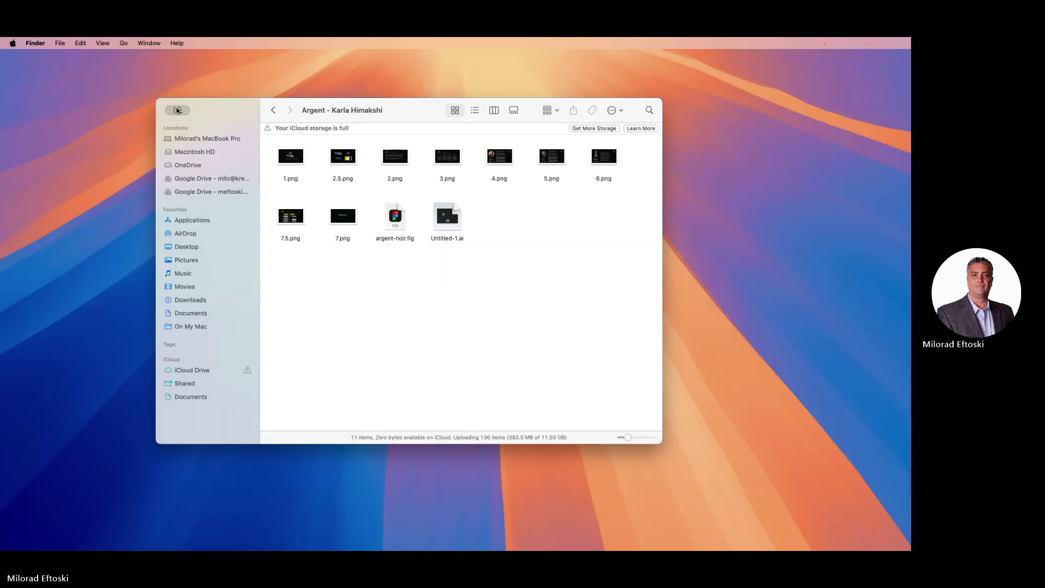
key(super+w)
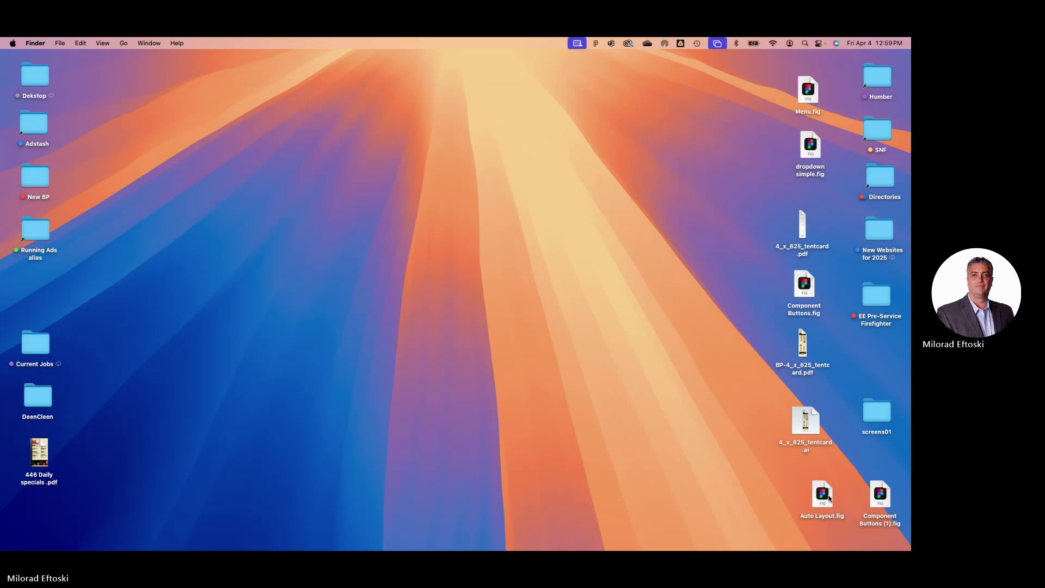
drag(824, 495, 723, 92)
Move the duplicate Component Buttons (1).fig file from the desktop to the Trash
click(896, 524)
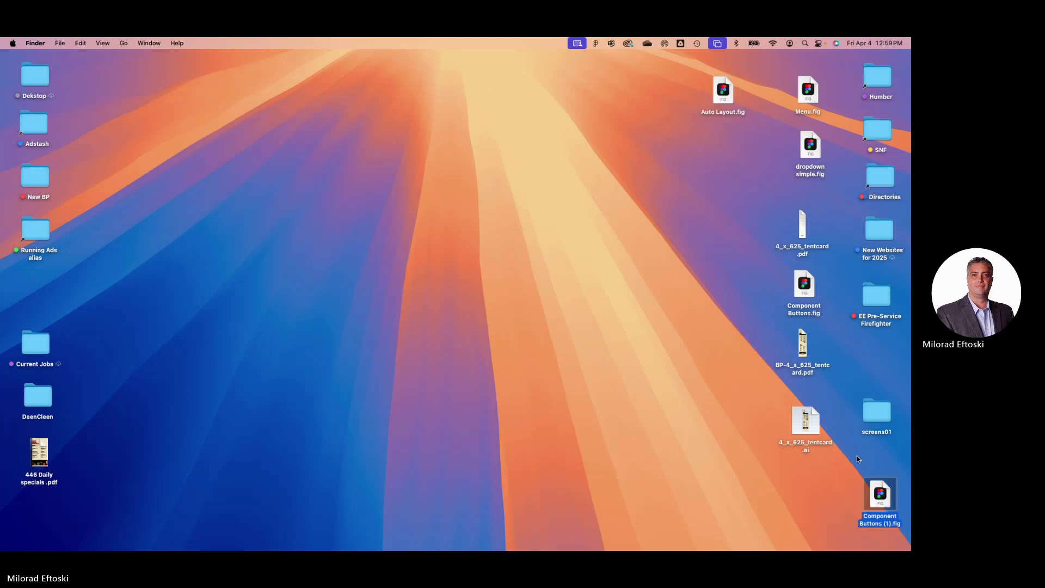
drag(731, 174, 732, 174)
key(super+BackSpace)
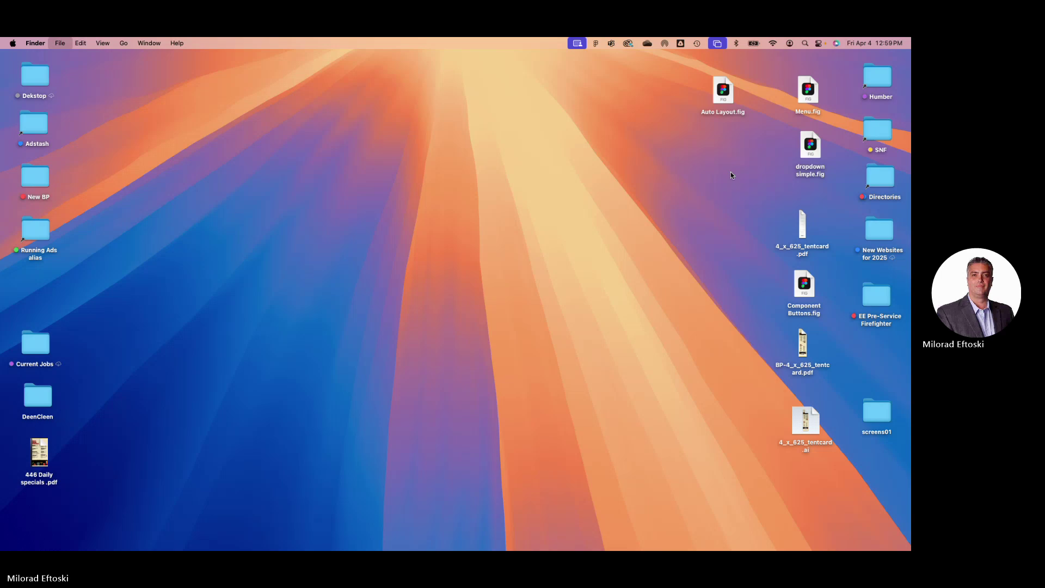
Import Auto Layout.fig into the Figma Drafts and open the imported Auto Layout file
double_click(724, 93)
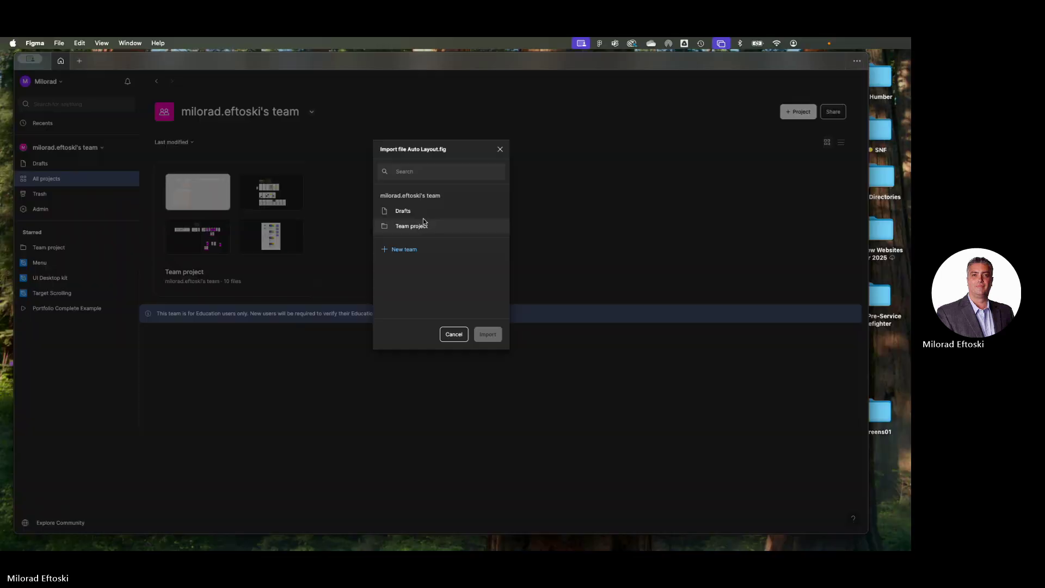
click(423, 224)
click(423, 211)
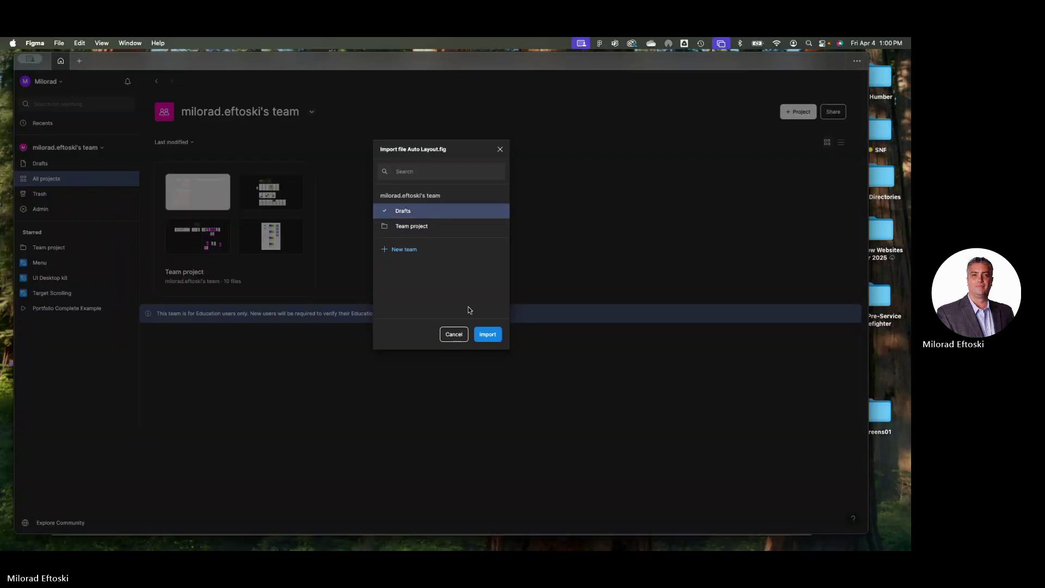
click(488, 335)
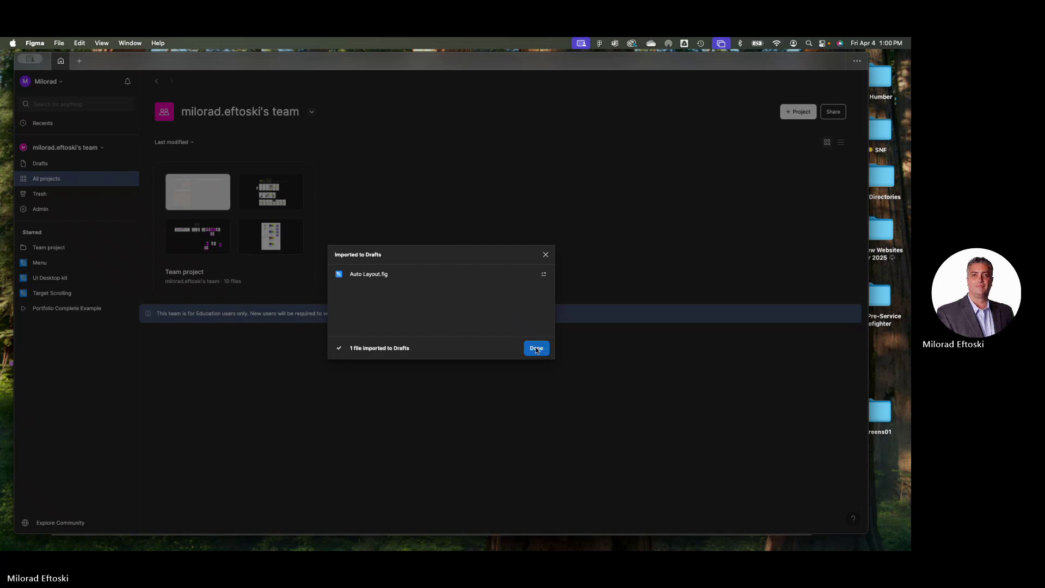
click(535, 348)
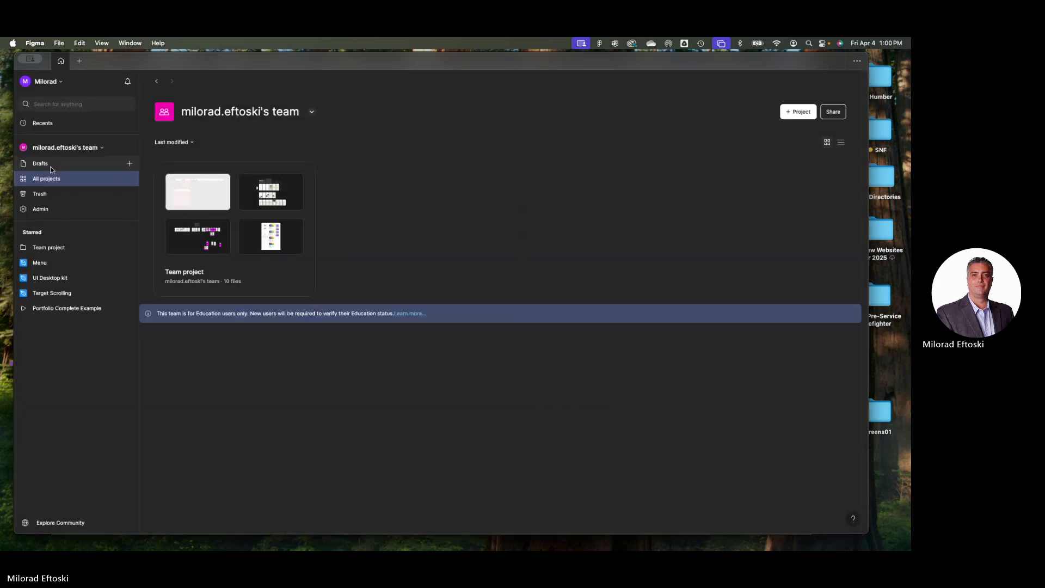
click(89, 164)
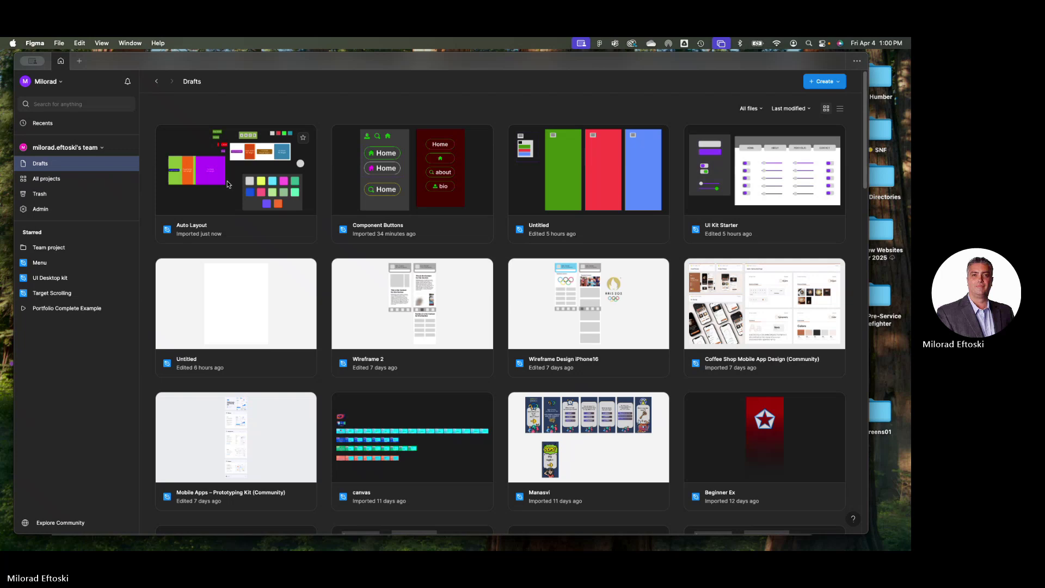
double_click(220, 203)
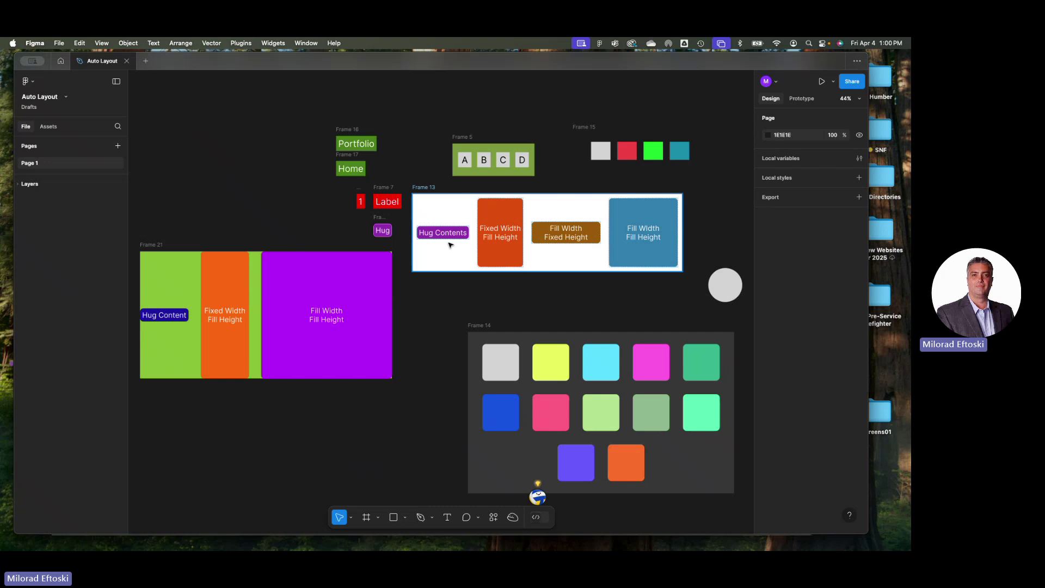
Resize Frame 21, the green frame with the Hug, Fixed and Fill examples, to 1177 × 852
scroll(450, 244, left, 3)
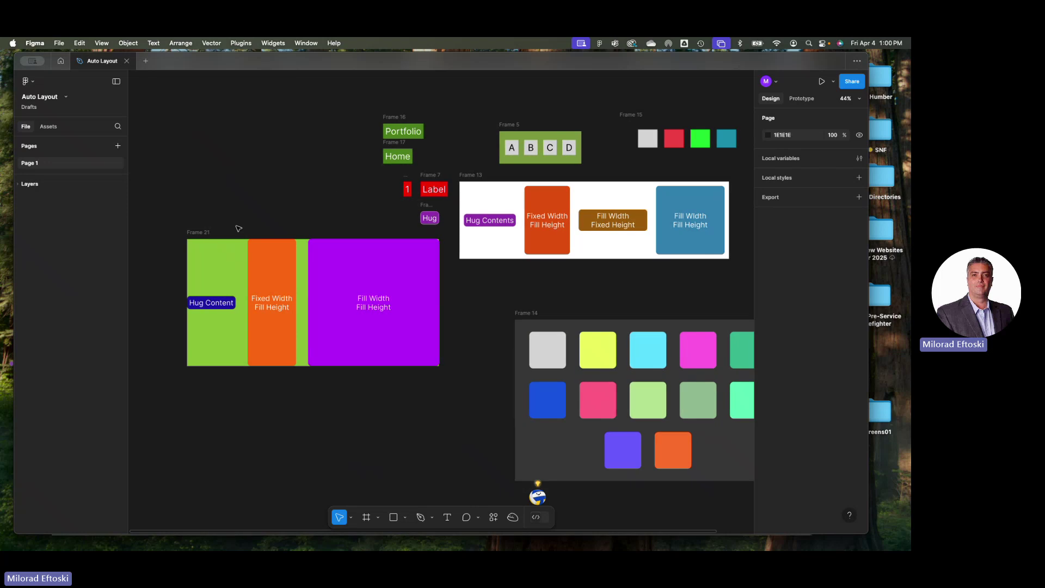
click(240, 245)
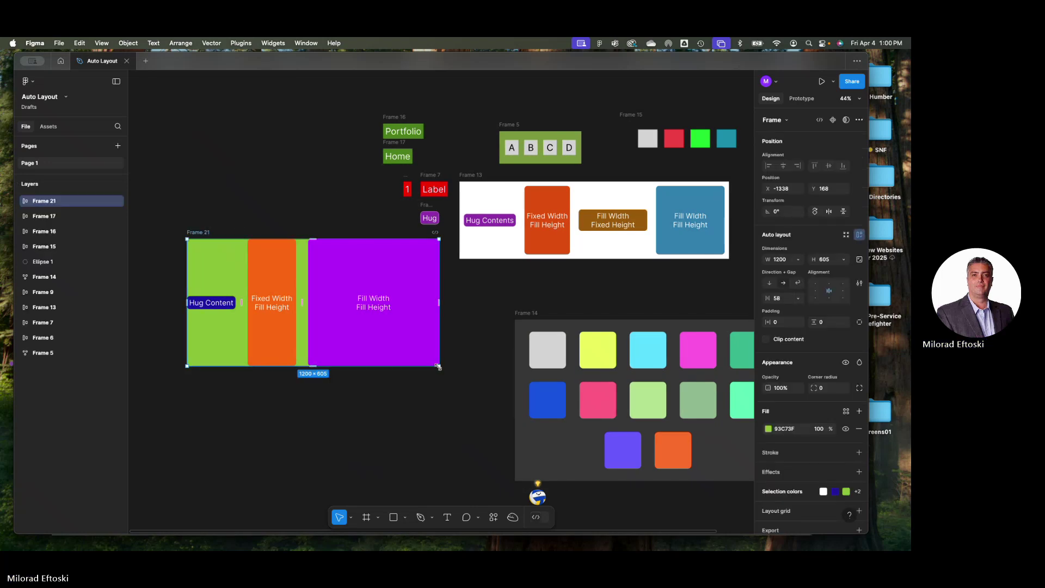
drag(438, 365, 436, 417)
Narrow Frame 14 so its coloured squares wrap into three rows of four
scroll(408, 327, right, 5)
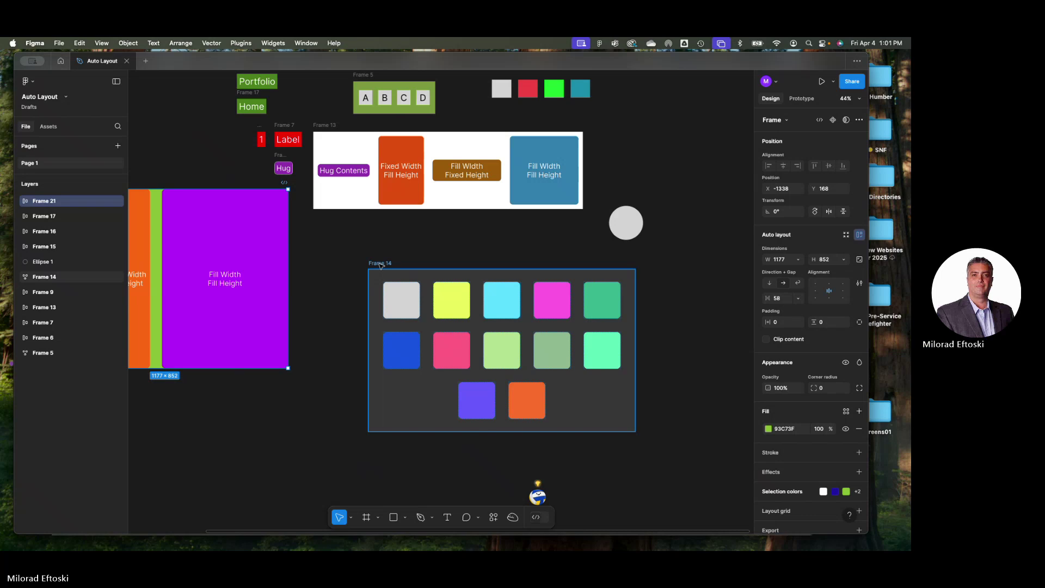
click(381, 265)
drag(634, 433, 603, 440)
click(590, 440)
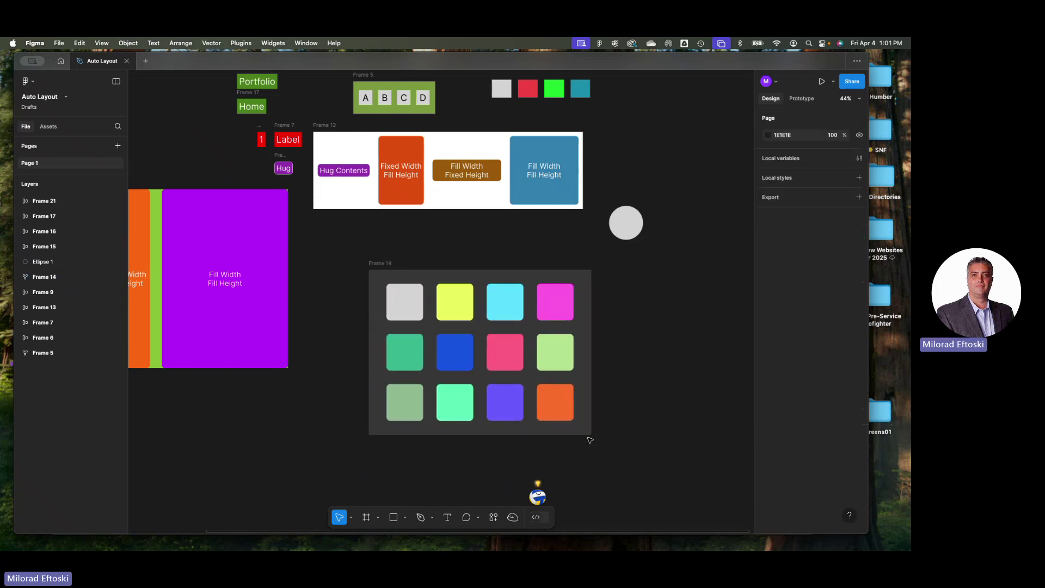
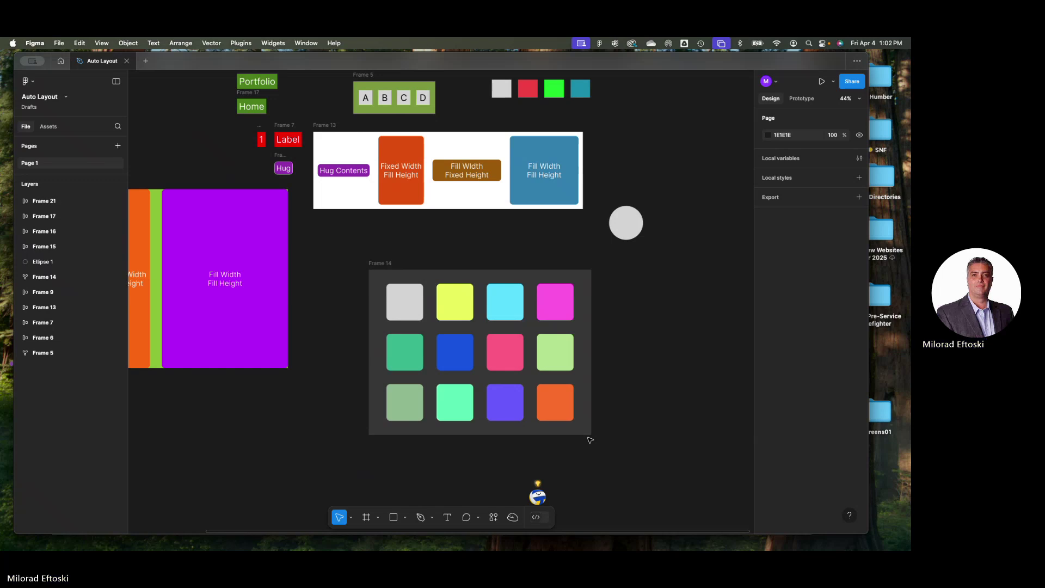
Examine Frame 5 with the A, B, C, D boxes and its auto layout settings among the other examples
scroll(662, 301, up, 2)
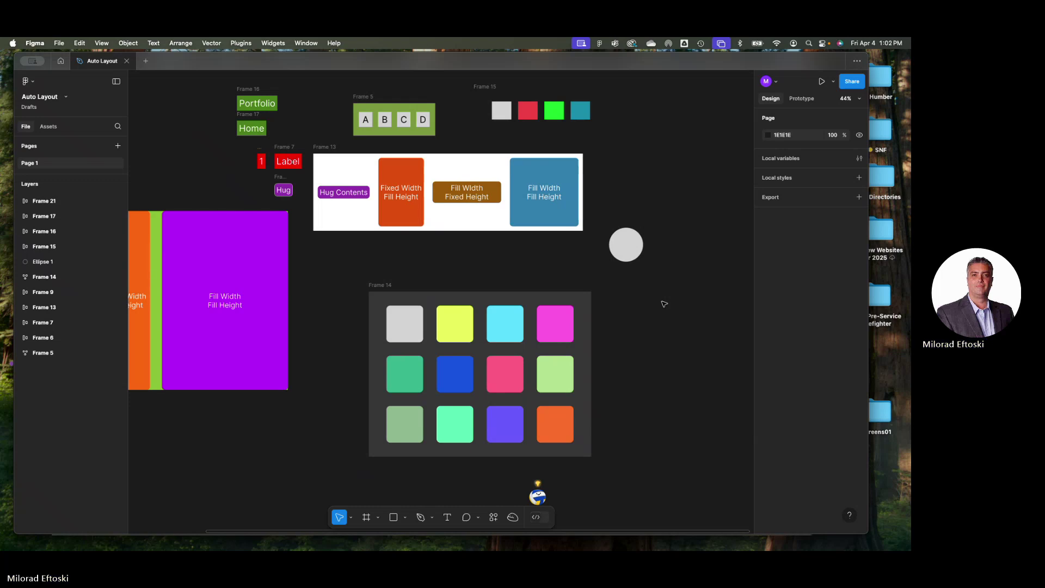
scroll(666, 304, left, 3)
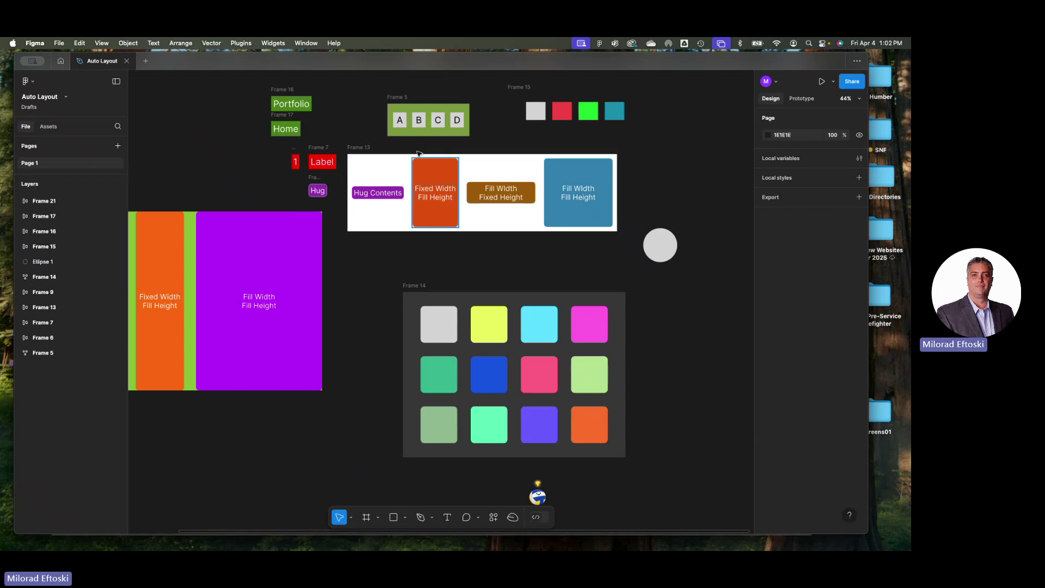
click(393, 98)
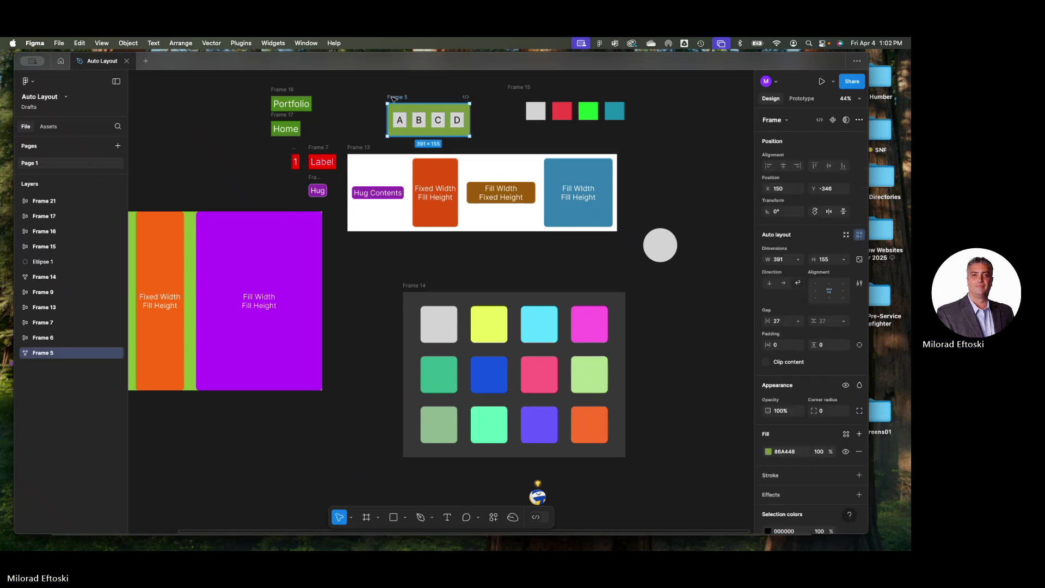
scroll(445, 150, up, 3)
scroll(444, 150, left, 2)
scroll(444, 150, up, 5)
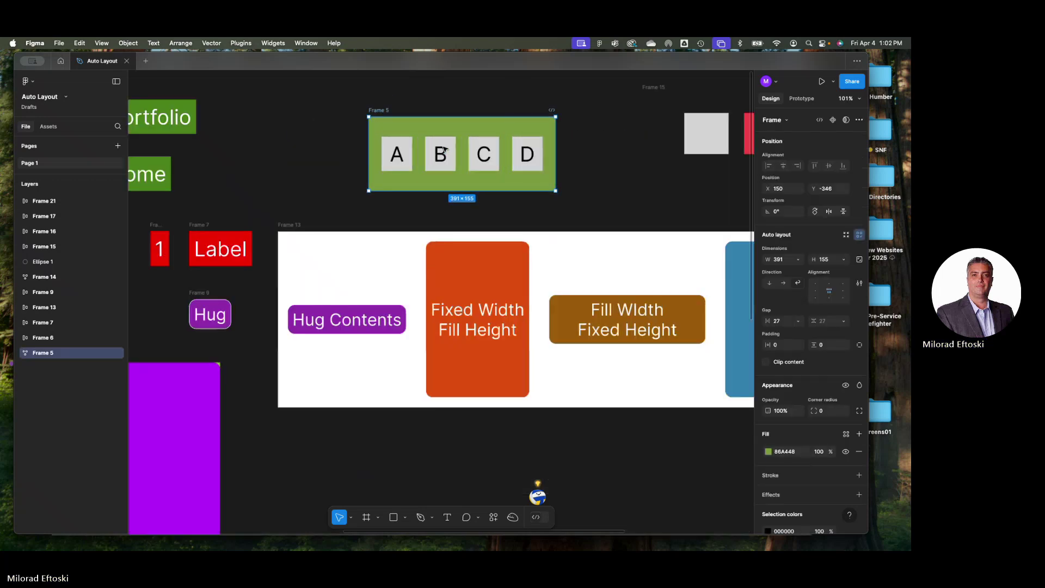
scroll(474, 154, right, 2)
scroll(474, 154, up, 2)
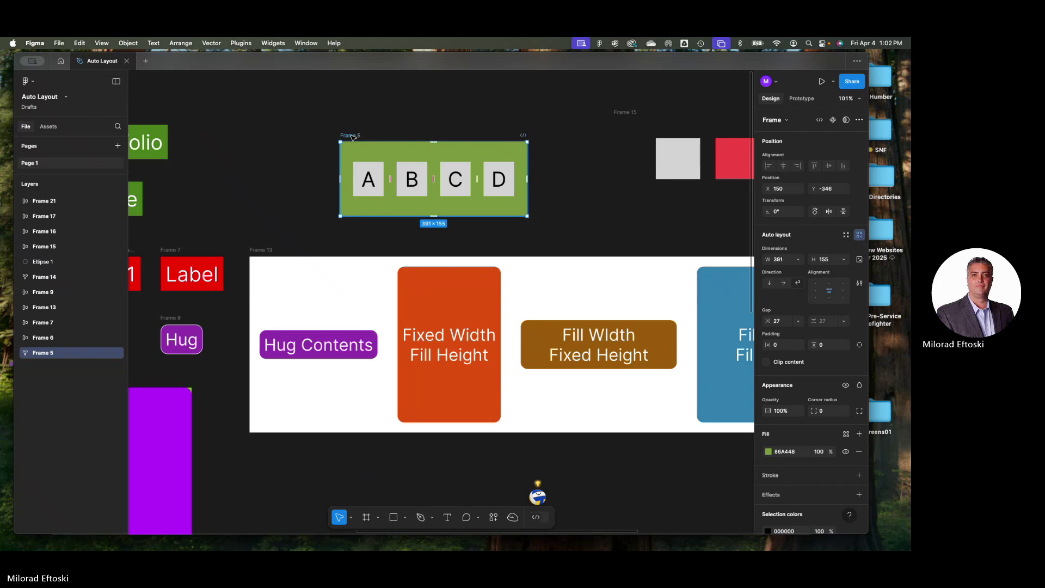
scroll(455, 123, right, 2)
scroll(413, 124, left, 2)
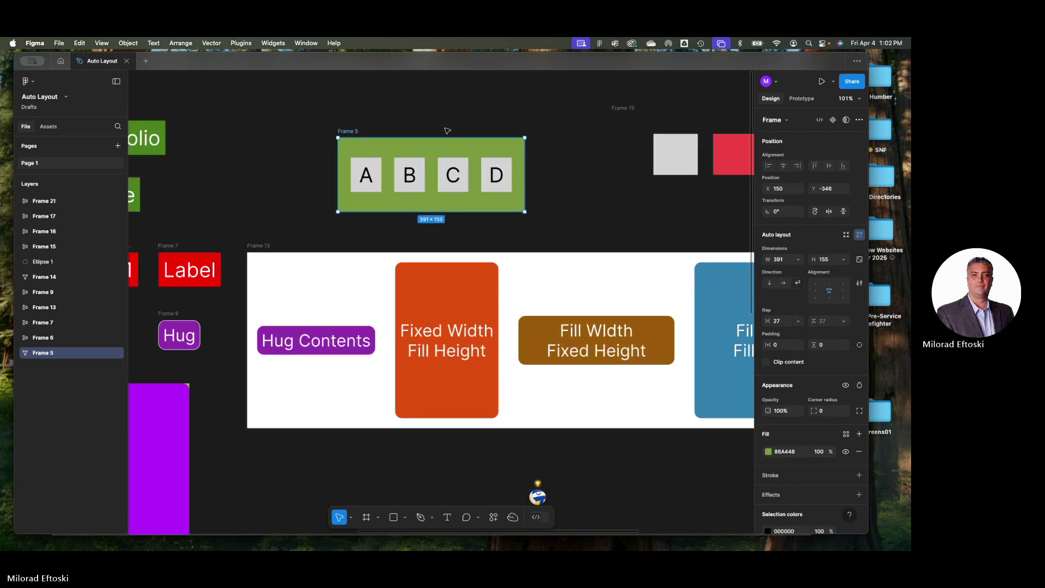
scroll(448, 174, down, 5)
scroll(435, 153, left, 3)
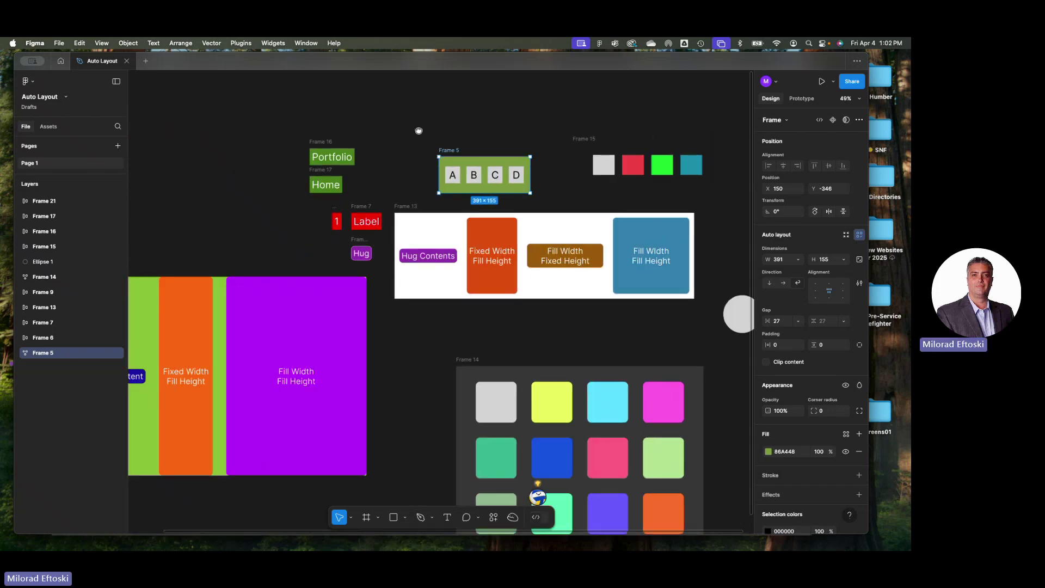
Create a new design file and draw a 125 × 125 square on the canvas
click(146, 62)
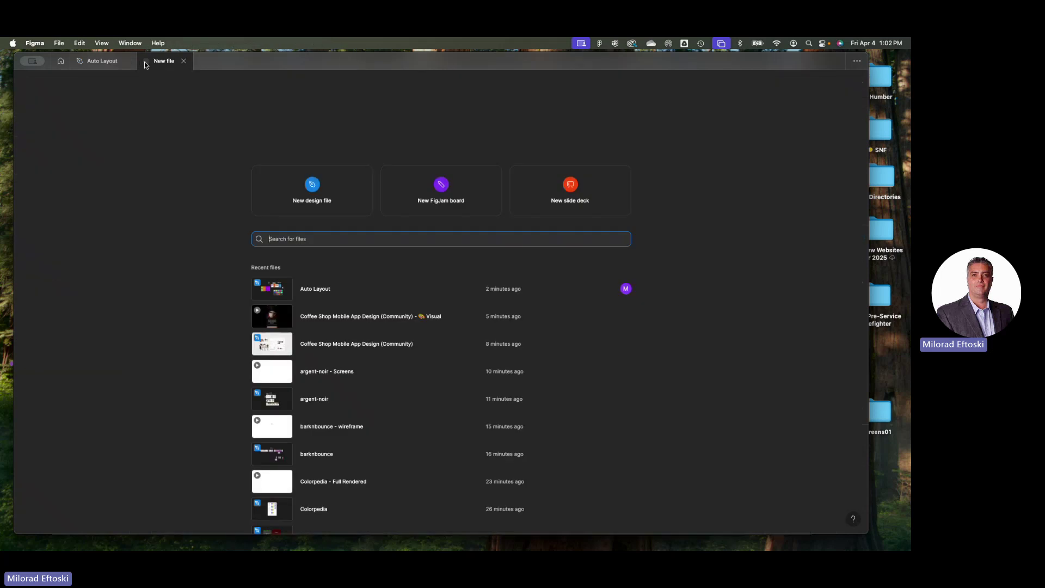
click(326, 185)
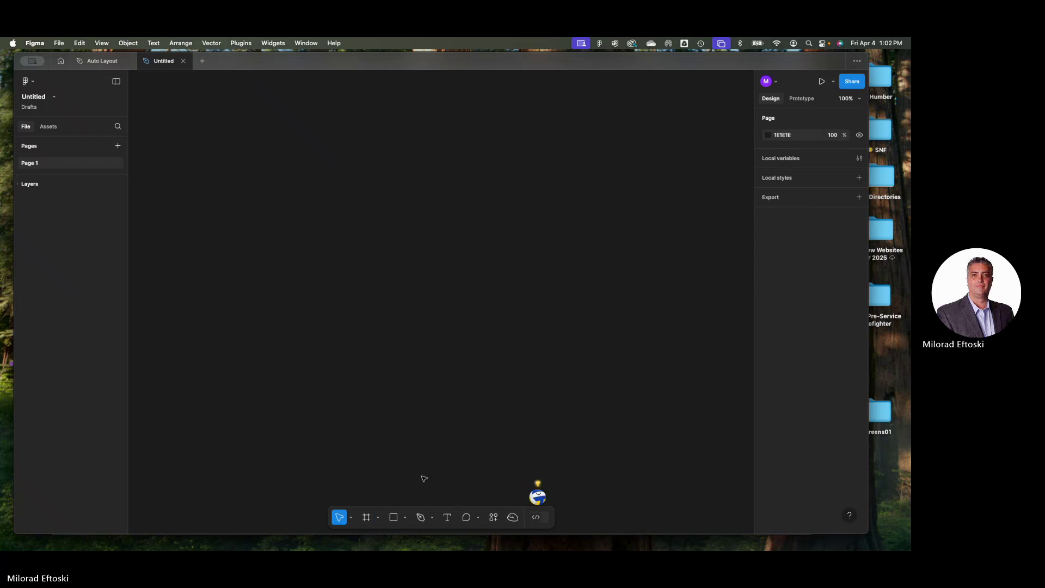
click(393, 517)
drag(271, 143, 331, 203)
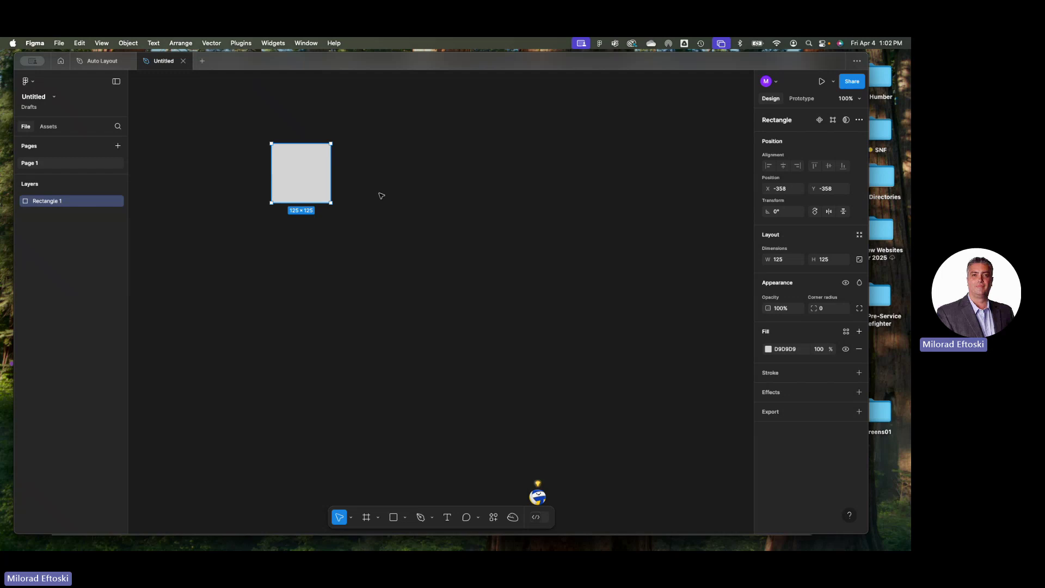
Duplicate the square repeatedly along a horizontal row to make five squares with 47 spacing
click(358, 192)
click(323, 200)
drag(303, 187, 391, 187)
key(super+d)
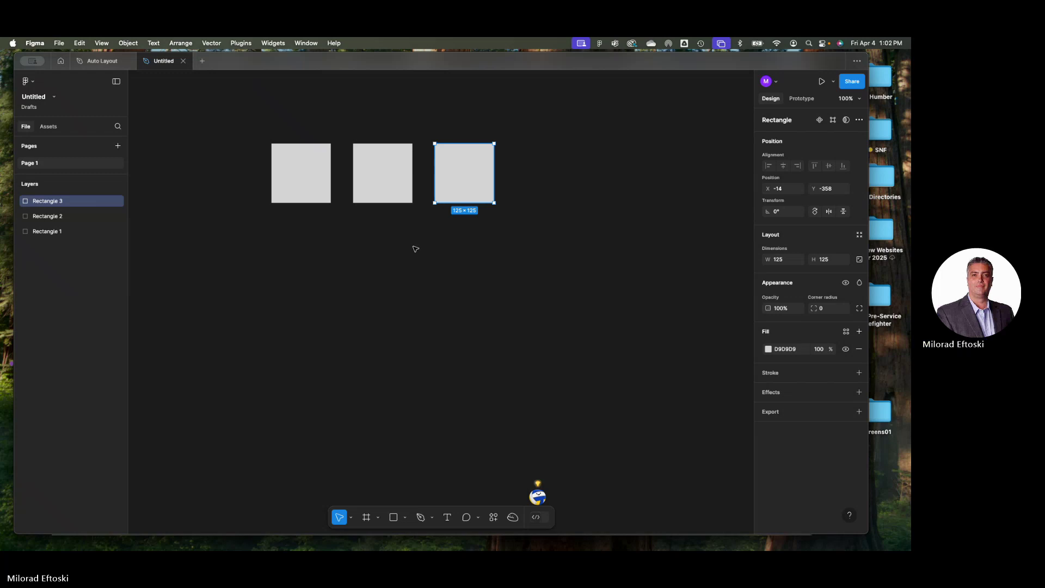
key(super+d)
key(super+d)
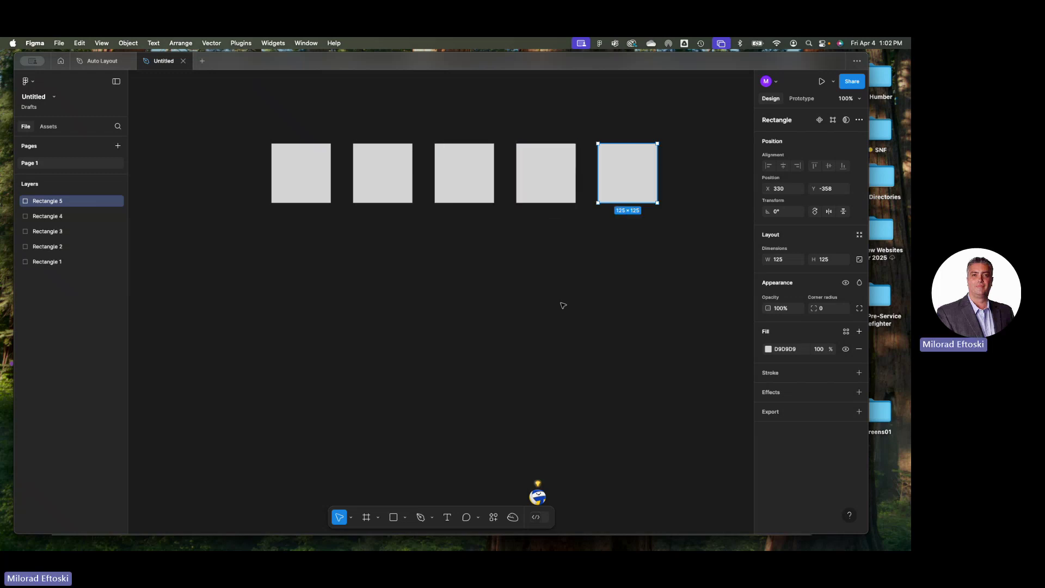
Try auto layout with wrapping on the five squares, resizing their frame to 870 × 337
drag(633, 250, 327, 178)
click(611, 264)
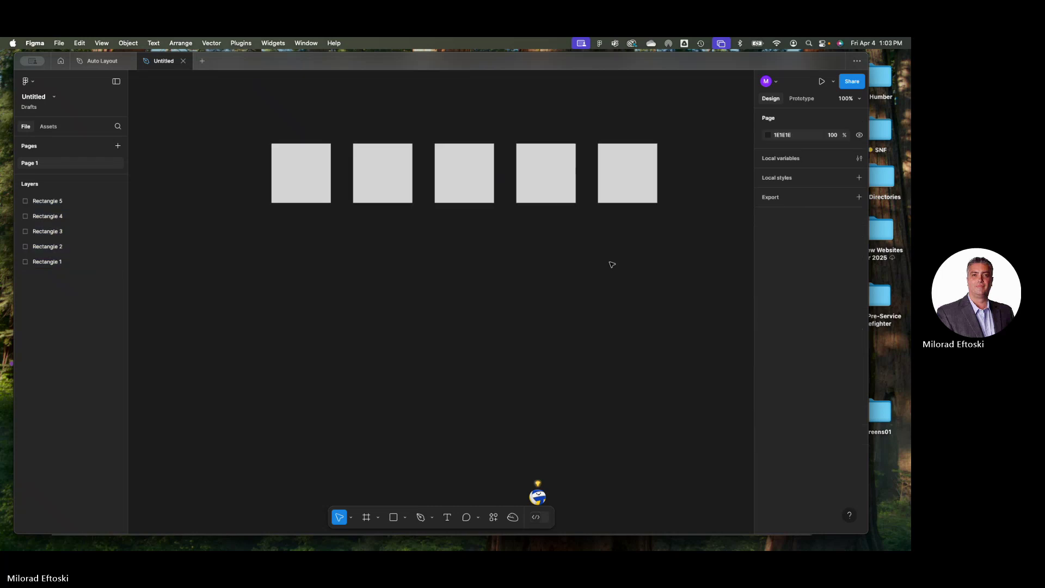
drag(632, 249, 319, 170)
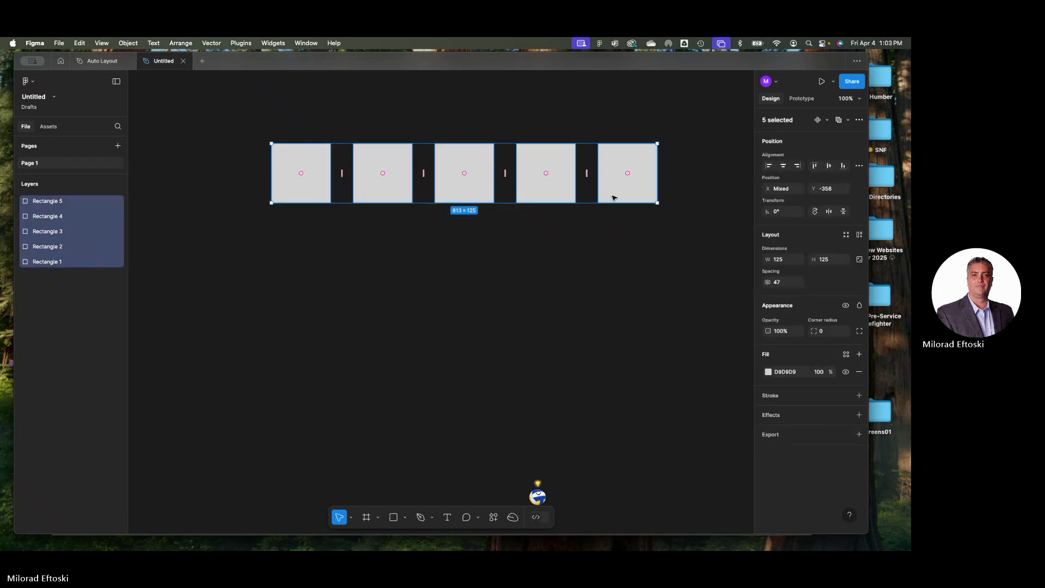
click(860, 235)
drag(657, 203, 697, 361)
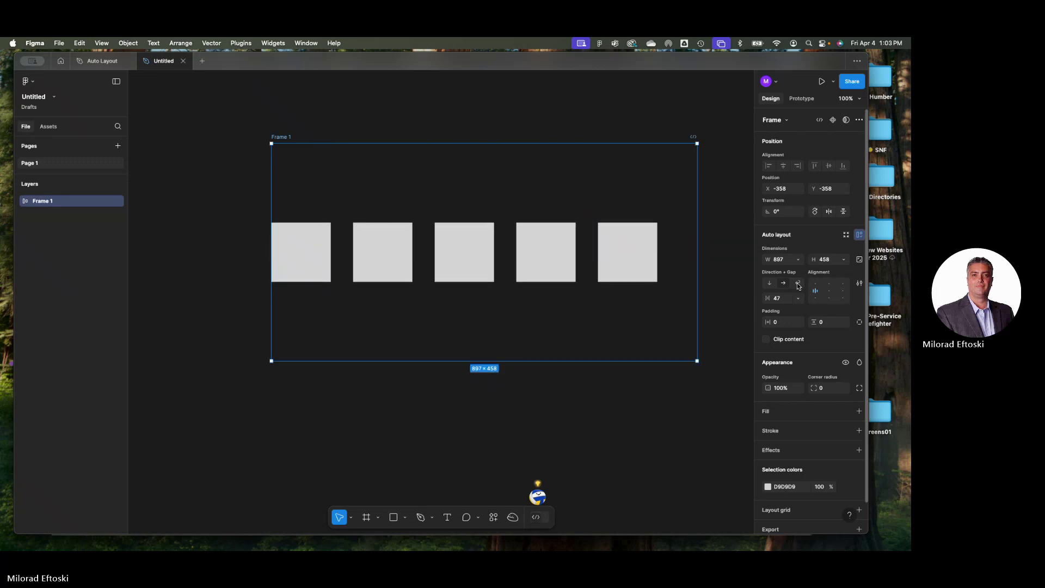
click(798, 282)
drag(697, 361, 684, 303)
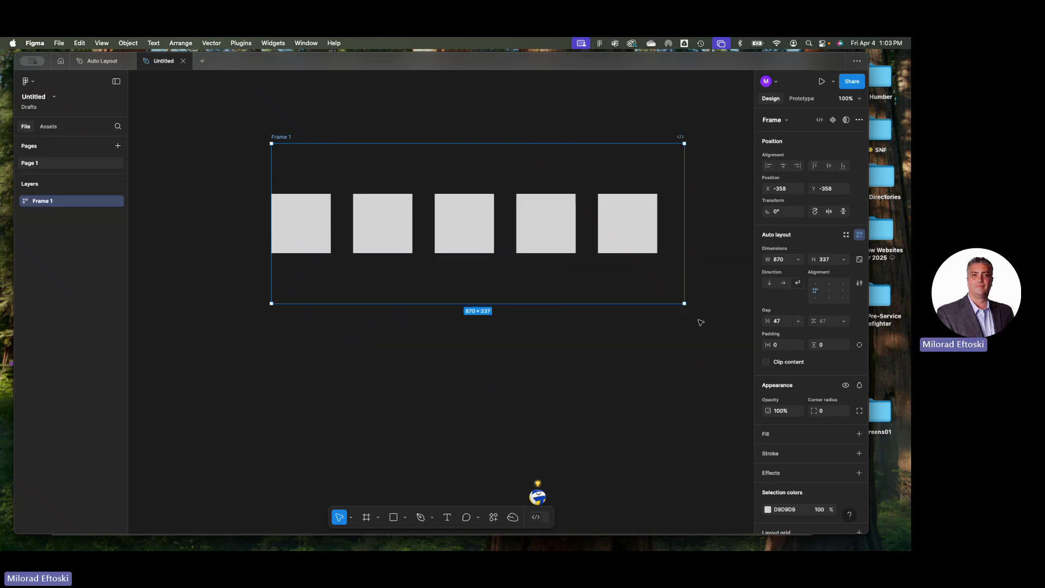
Undo the frame's resizing and wrap setting, and ungroup it into five separate squares
key(super+z)
key(super+z)
key(super+z)
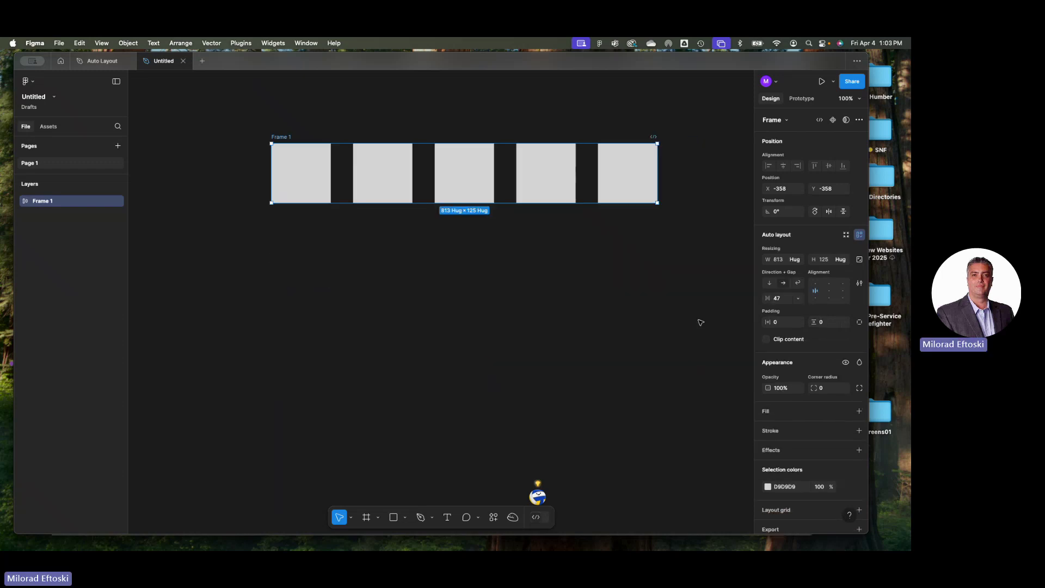
key(super+shift+g)
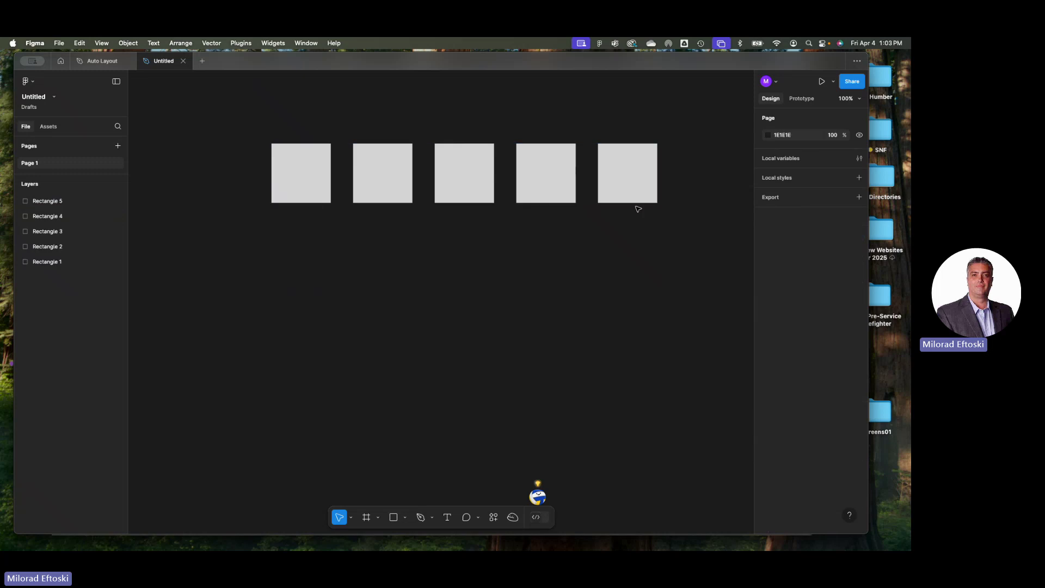
drag(634, 193, 663, 207)
key(super+z)
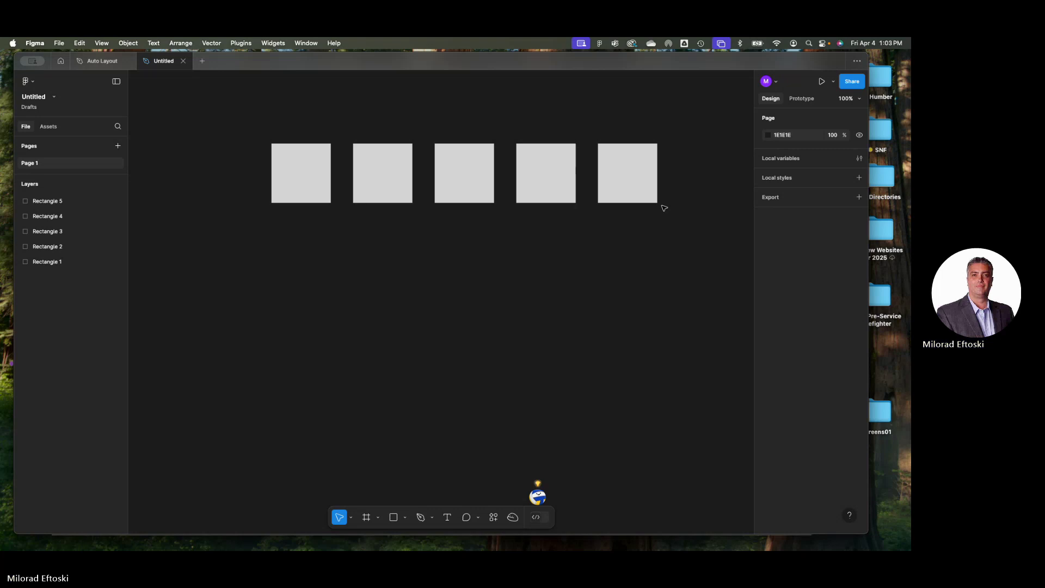
Select all five squares and add auto layout to them
drag(238, 130, 705, 282)
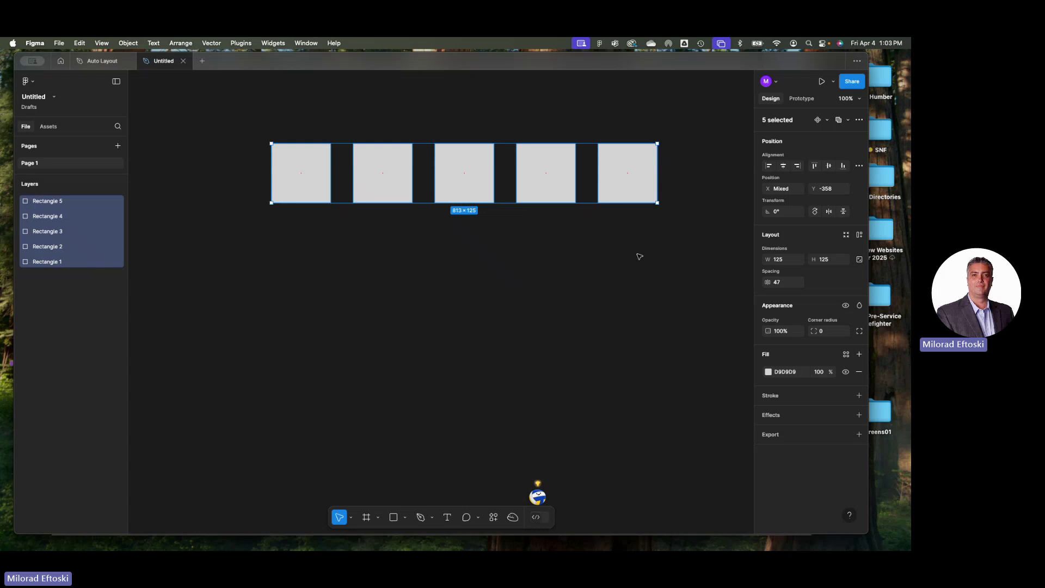
right_click(621, 200)
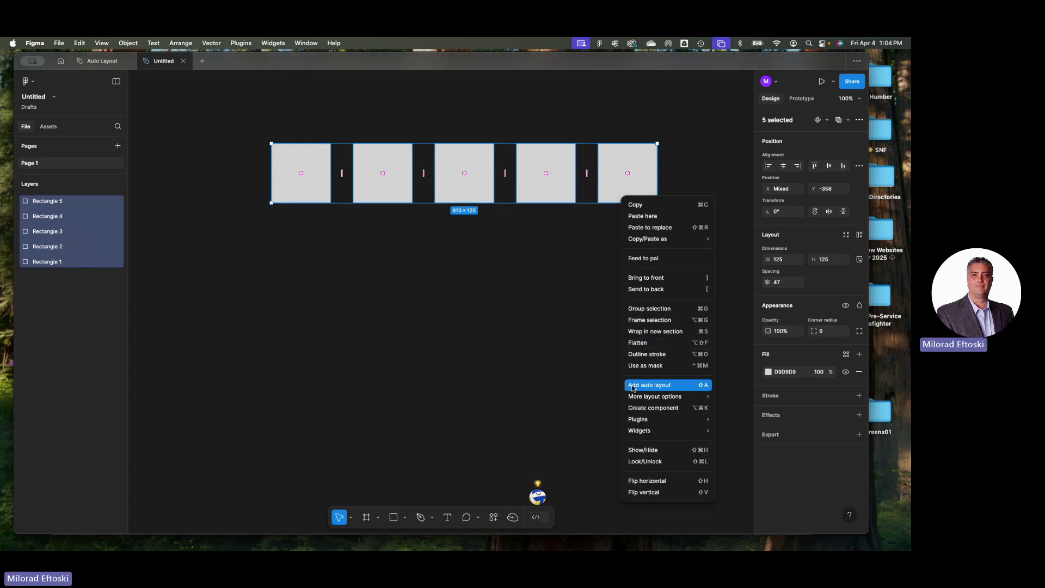
click(649, 384)
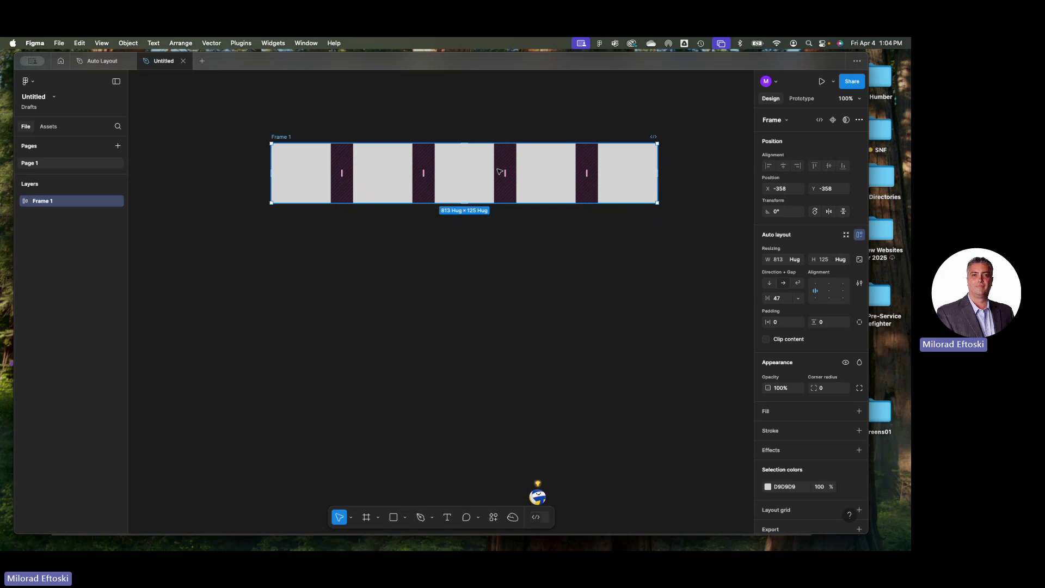
Reduce the gap between the five squares to 45 and enlarge their auto layout frame to 849 × 271
mouse_move(586, 175)
mouse_move(586, 175)
mouse_down()
mouse_move(569, 173)
mouse_move(606, 173)
mouse_move(583, 172)
mouse_up()
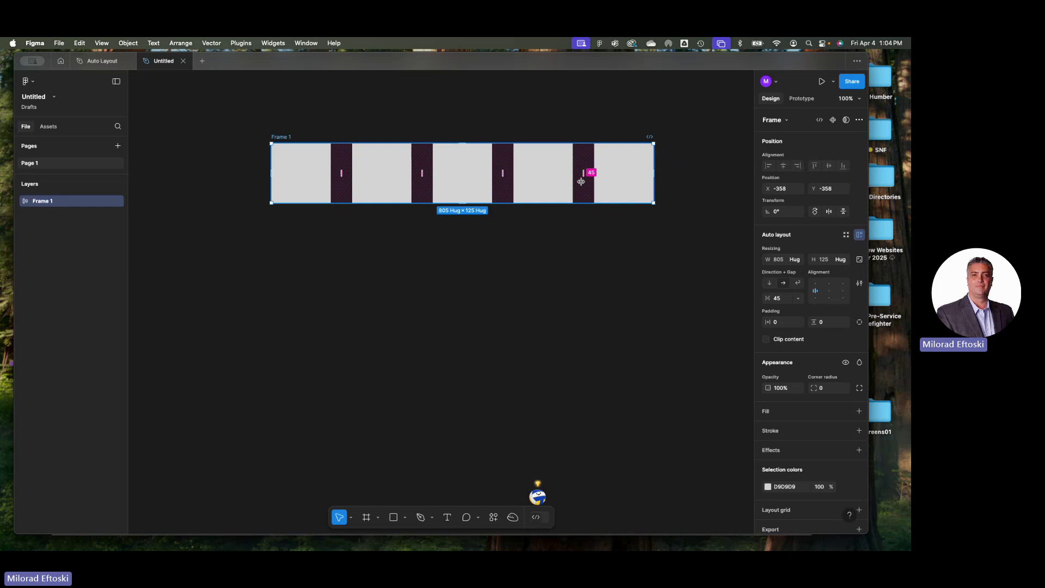
drag(653, 203, 675, 272)
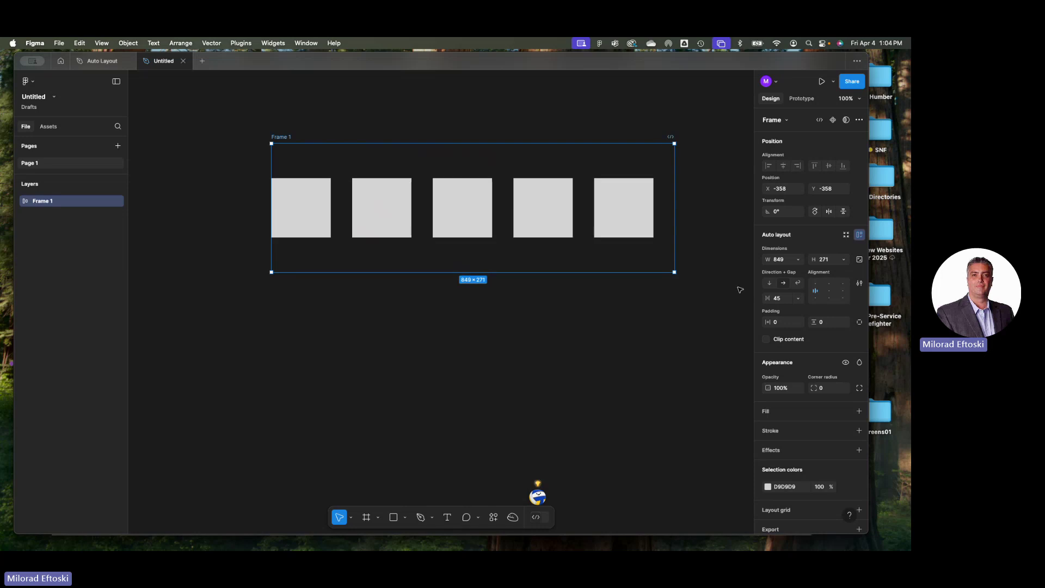
Try the vertical and horizontal layout directions on the squares, resizing their frame to 817 × 398
click(770, 283)
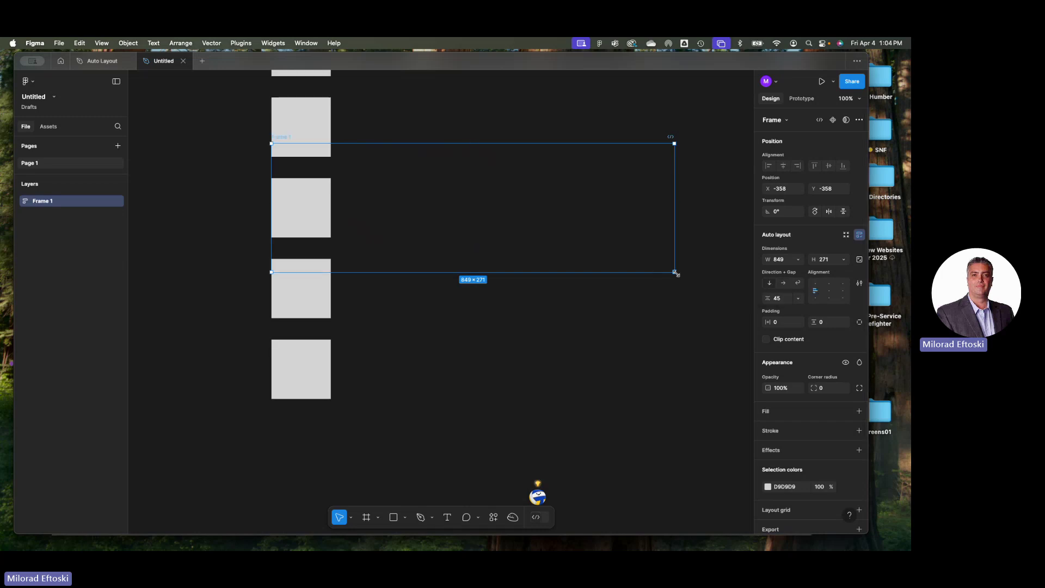
drag(673, 271, 659, 331)
click(784, 283)
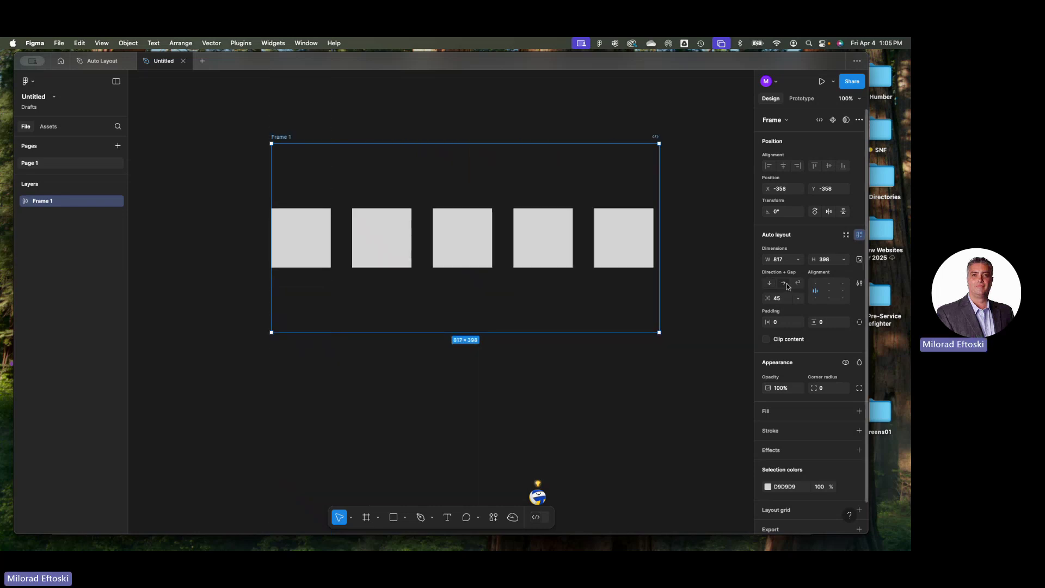
click(770, 284)
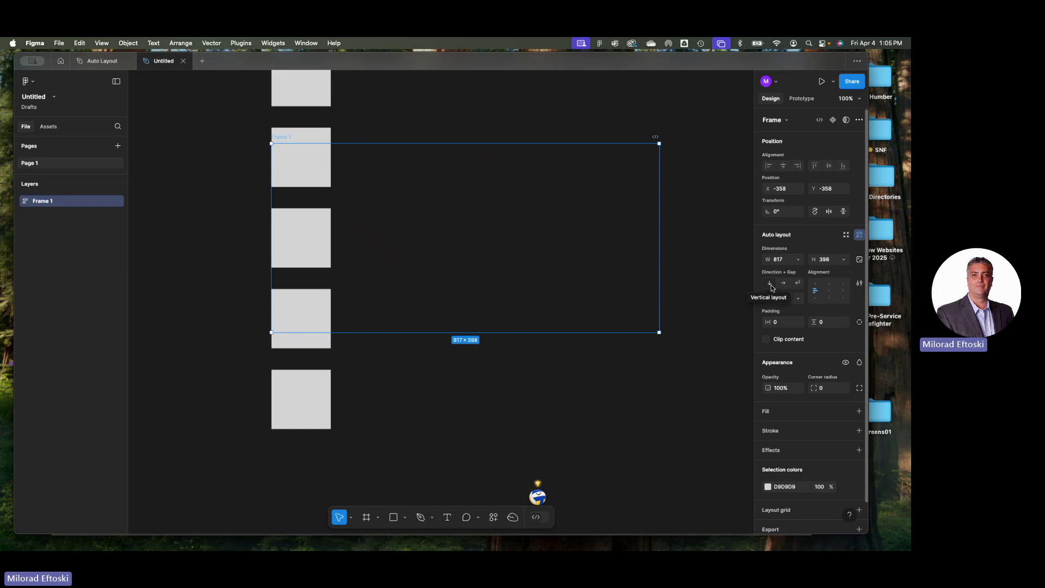
Set the squares' auto layout to wrap and resize their frame to 329 × 546 for a two-column arrangement
click(799, 284)
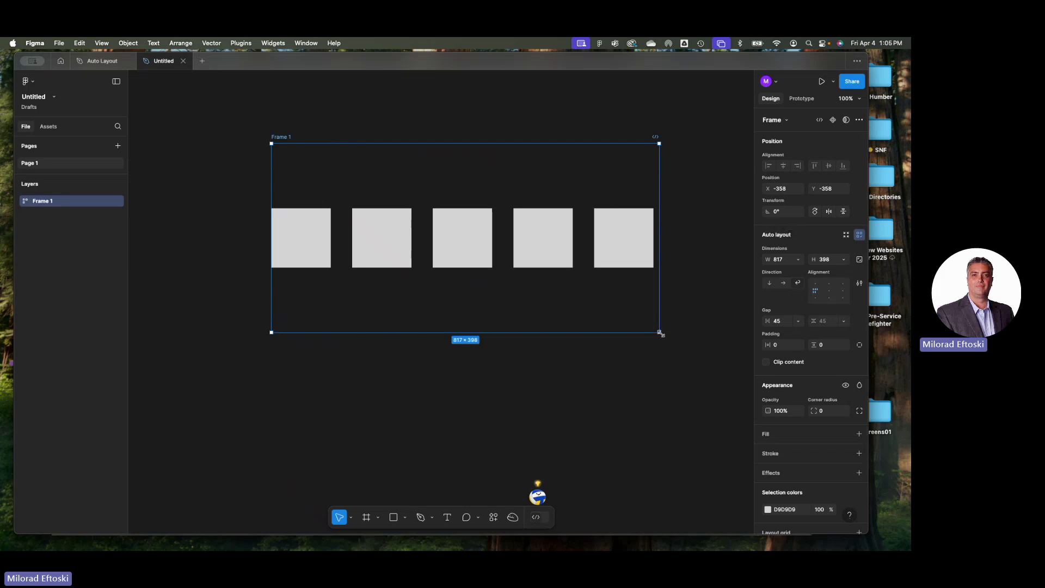
drag(660, 333, 369, 393)
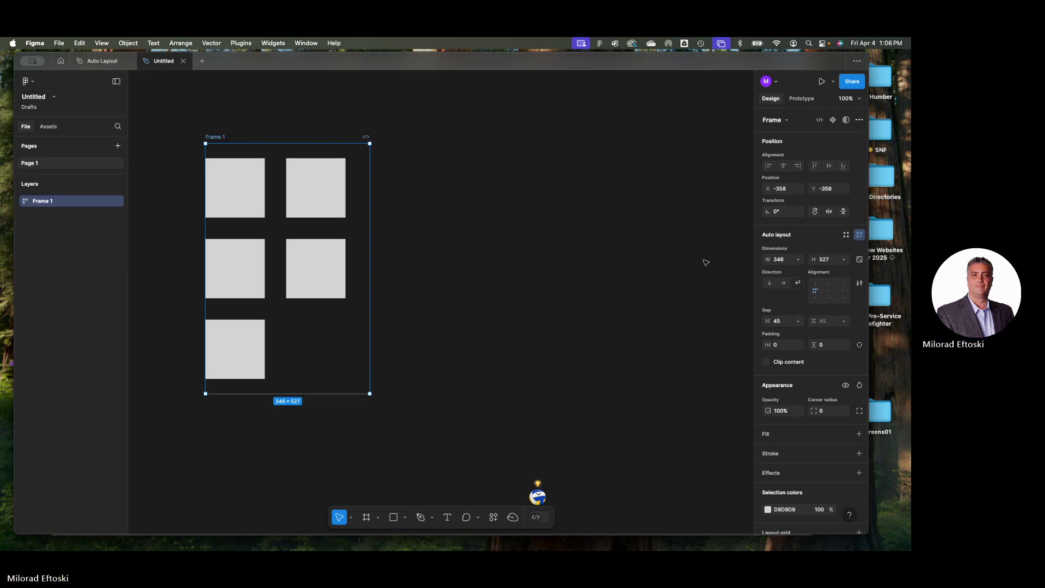
drag(369, 393, 362, 402)
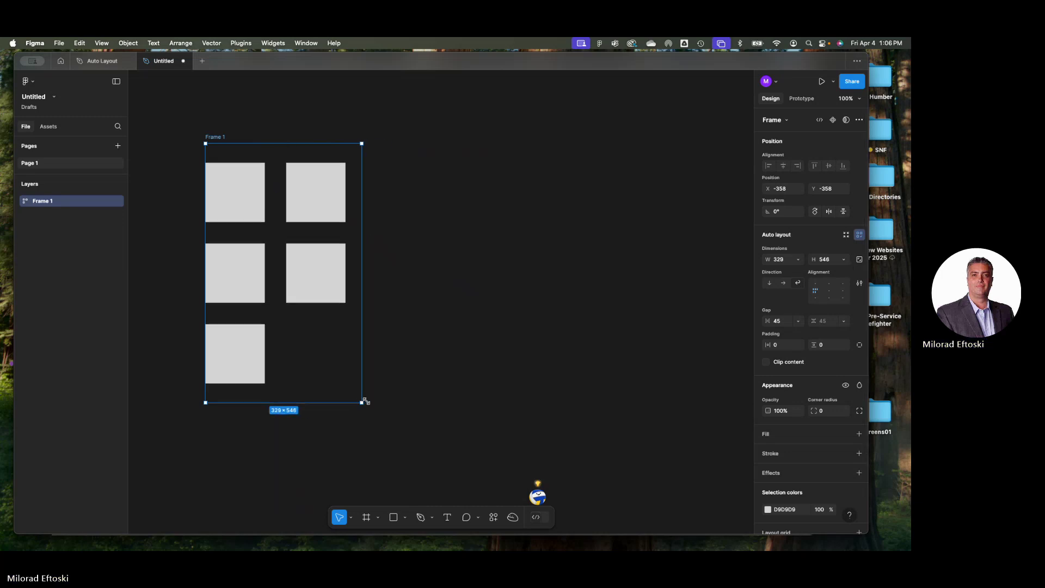
click(499, 308)
Draw a new frame about 530 × 666 around the wrapped squares so that it encloses them
scroll(497, 307, down, 5)
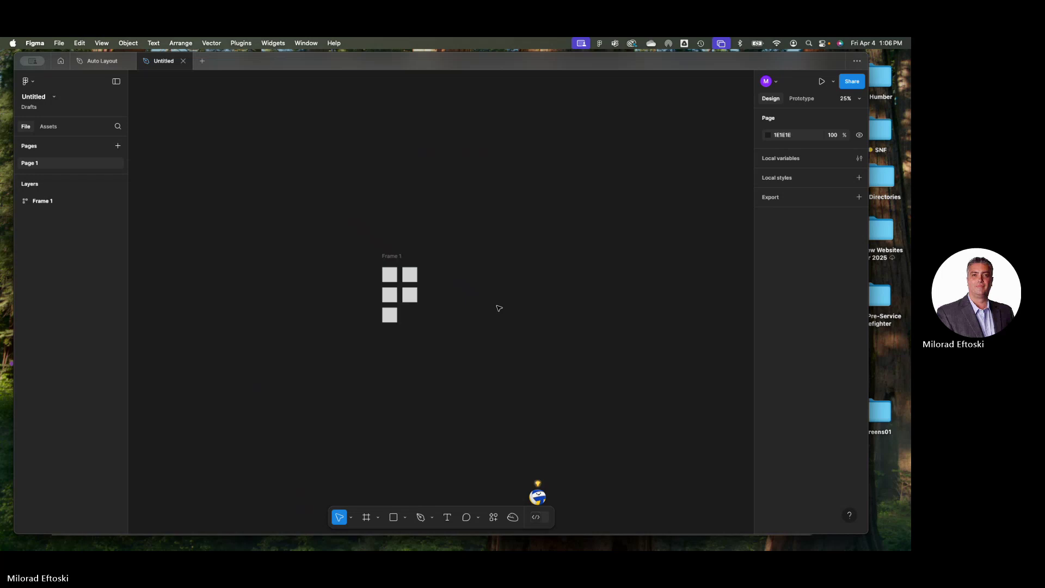
scroll(497, 307, up, 5)
drag(527, 268, 523, 269)
drag(234, 63, 234, 60)
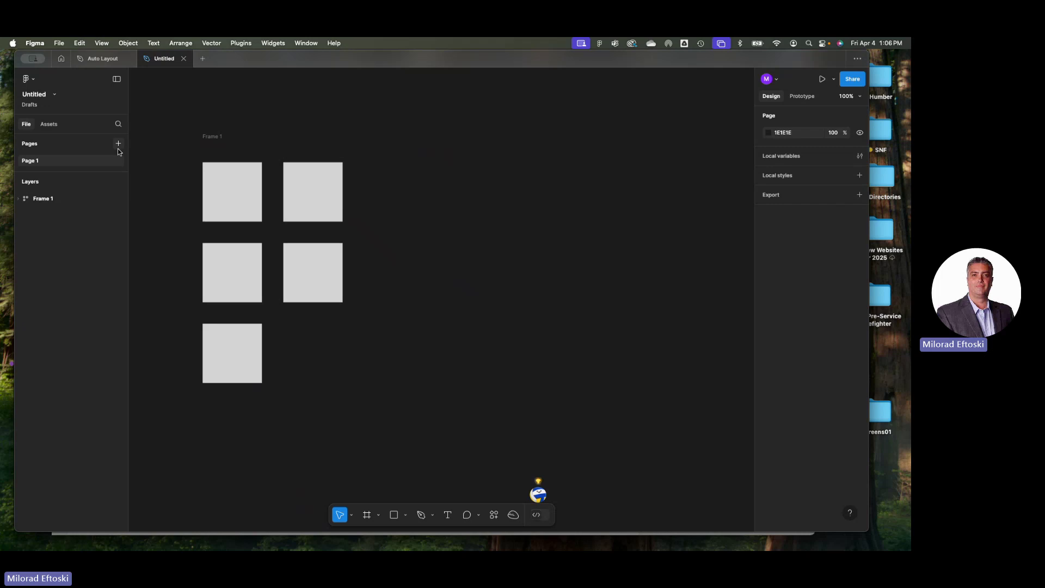
click(367, 515)
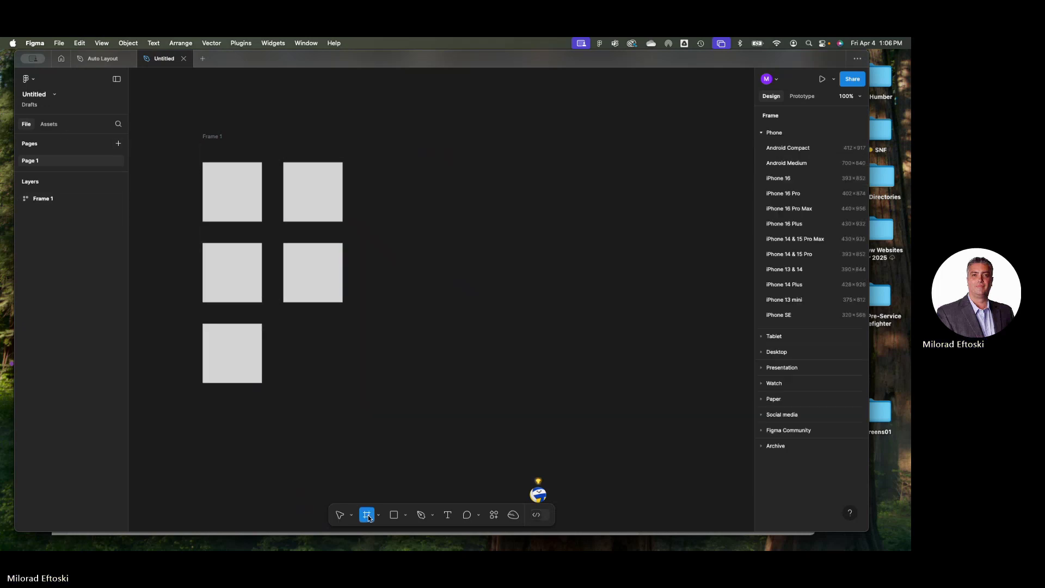
drag(168, 116, 420, 434)
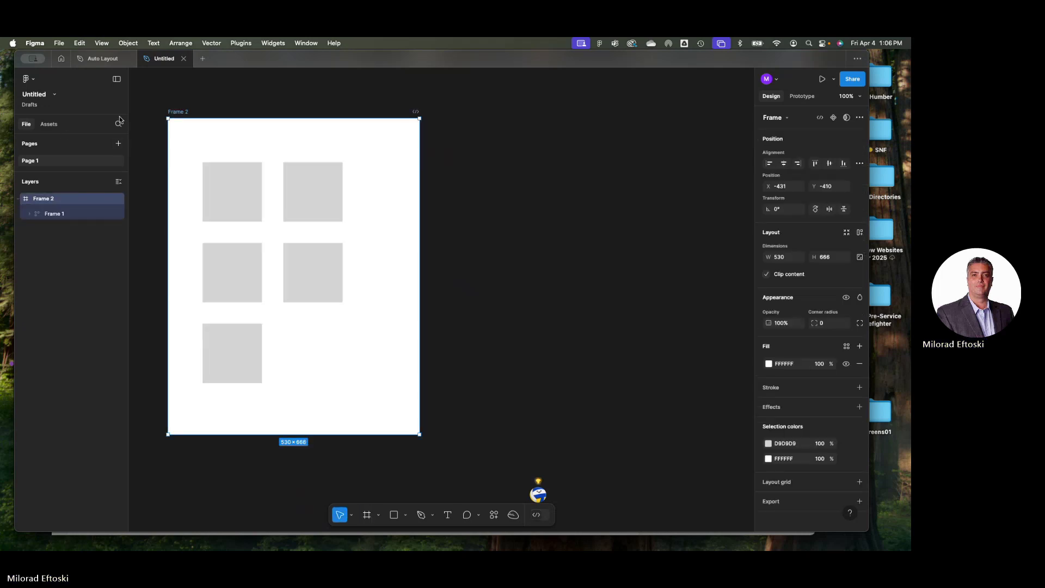
Move the squares' frame to X 84, Y 41 inside the white frame and slightly adjust its size
click(250, 177)
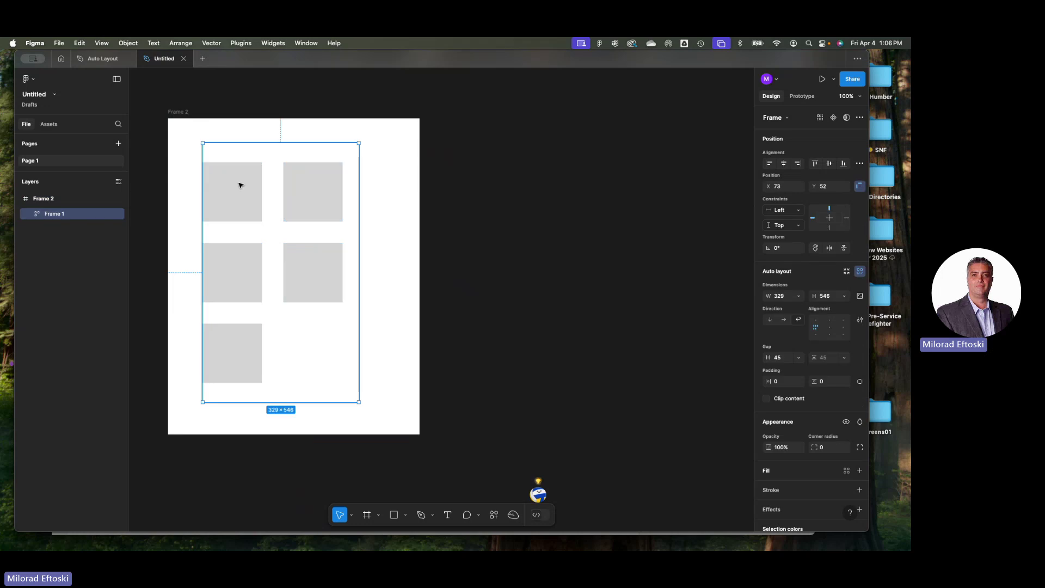
drag(240, 184, 237, 177)
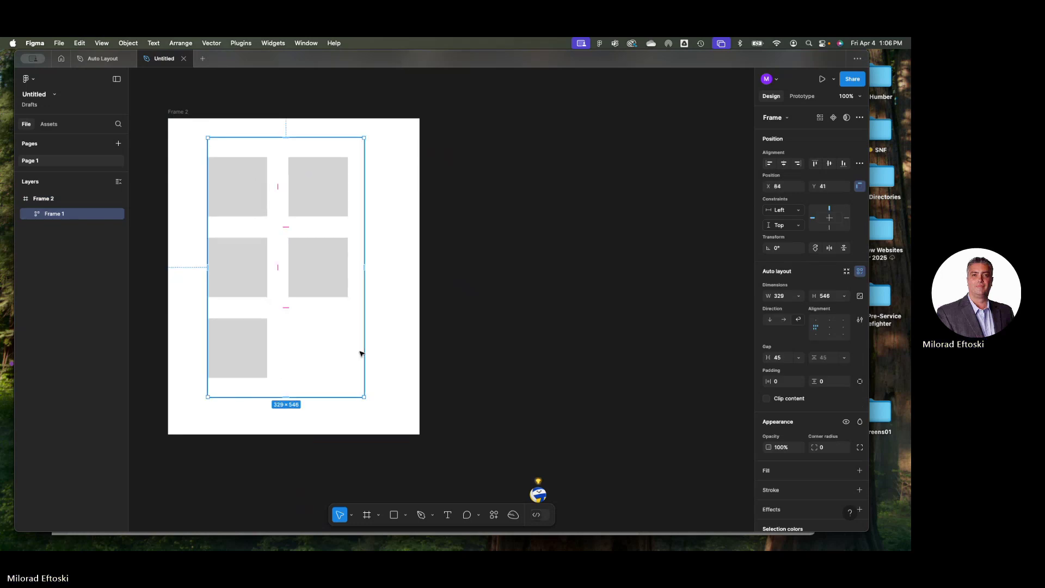
mouse_move(364, 397)
mouse_down()
mouse_move(482, 361)
mouse_move(371, 394)
mouse_up()
click(390, 391)
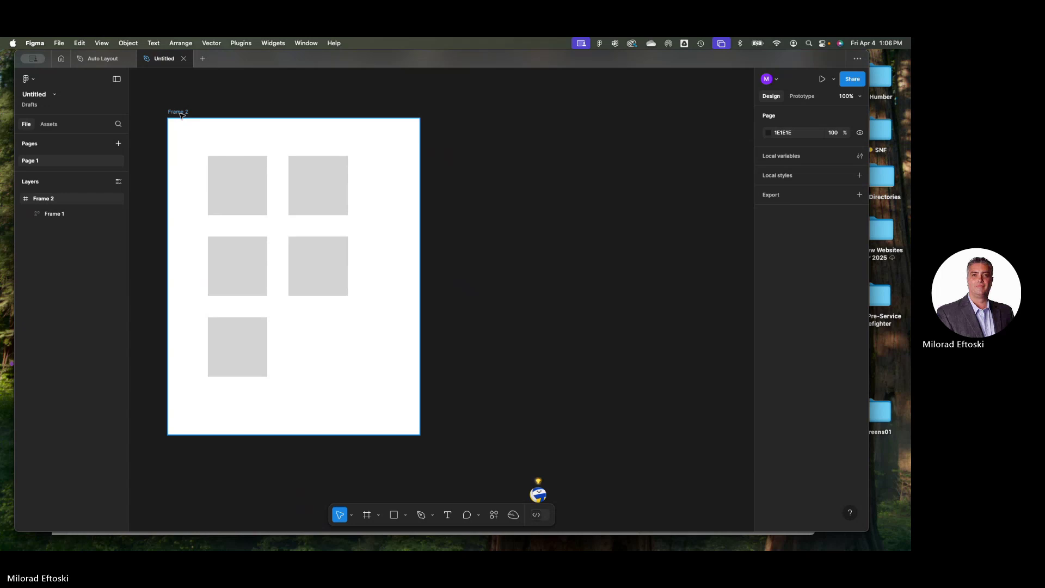
Select the outer white frame containing the squares, with free canvas space beside it
click(175, 112)
key(super+minus)
key(super+minus)
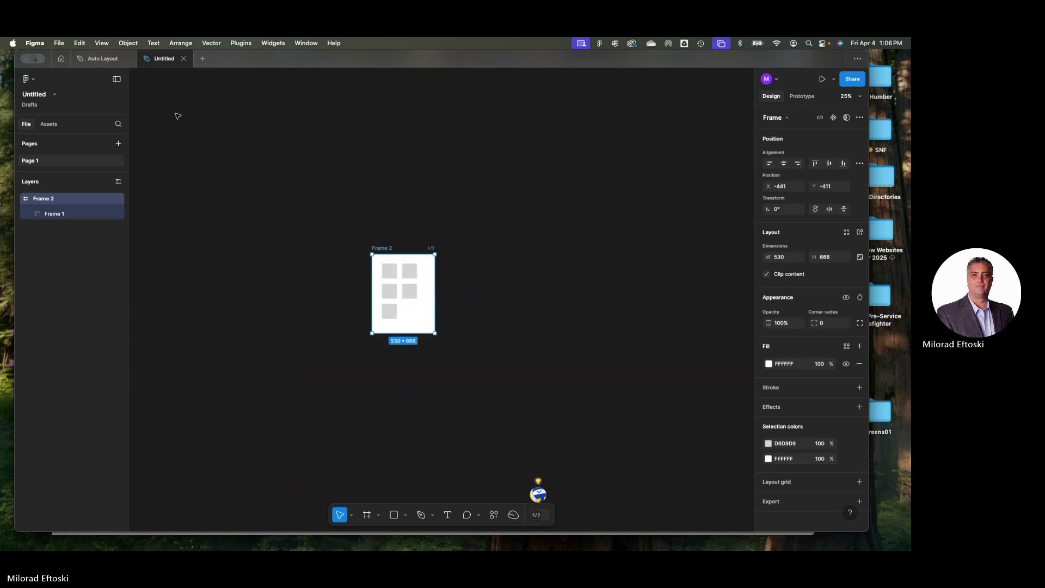
key(super+plus)
drag(233, 164, 148, 127)
scroll(148, 126, right, 2)
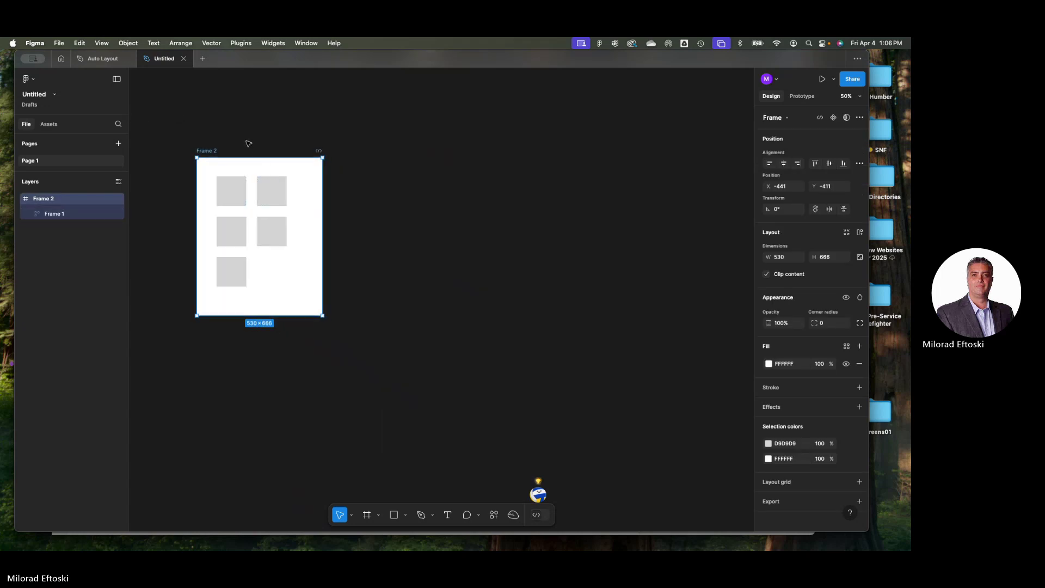
Draw a section about 1018 × 666 beside Frame 2, aligned with its top edge
scroll(252, 124, right, 2)
click(334, 168)
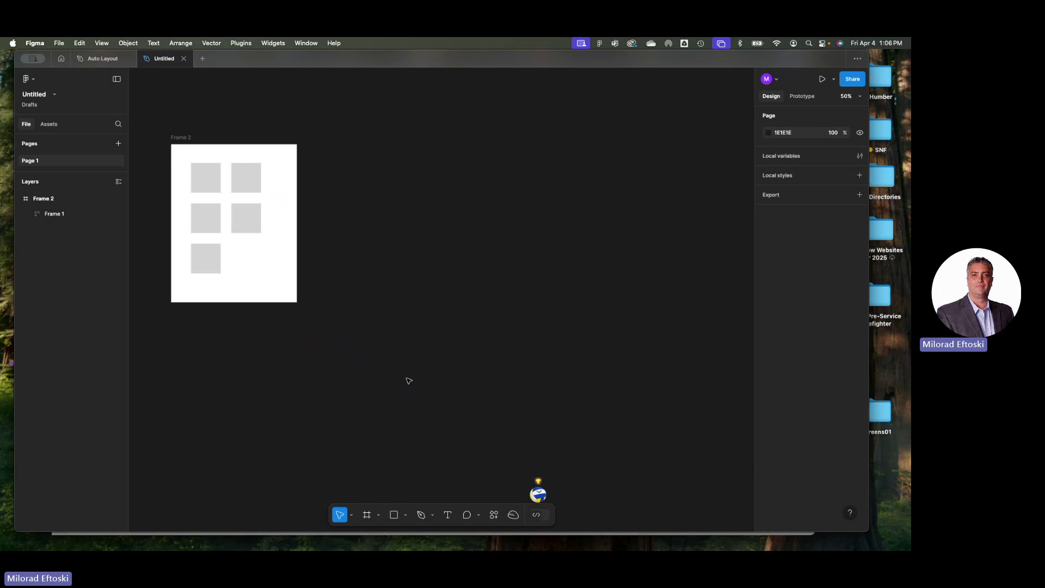
click(351, 515)
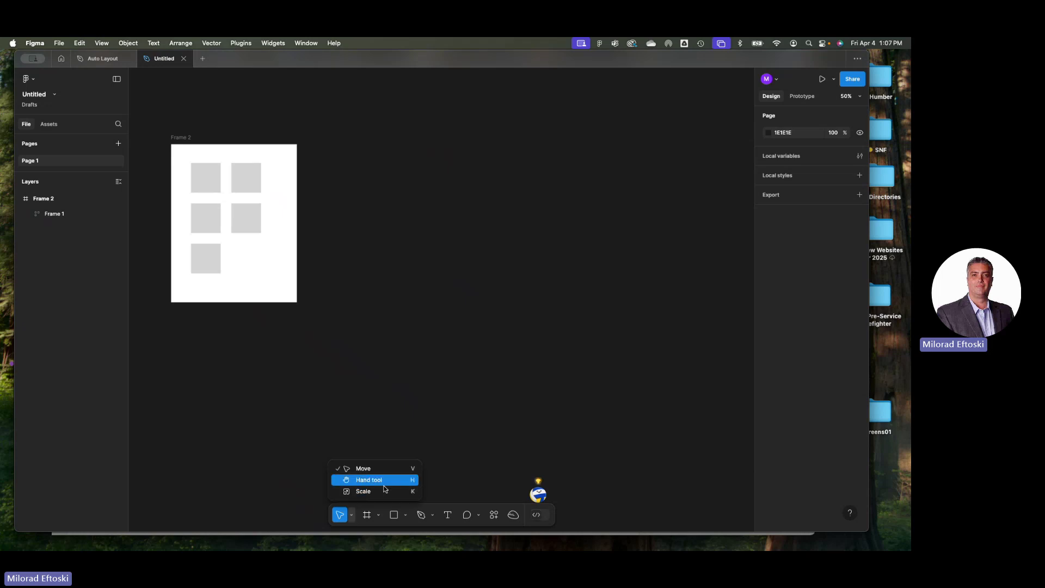
click(377, 516)
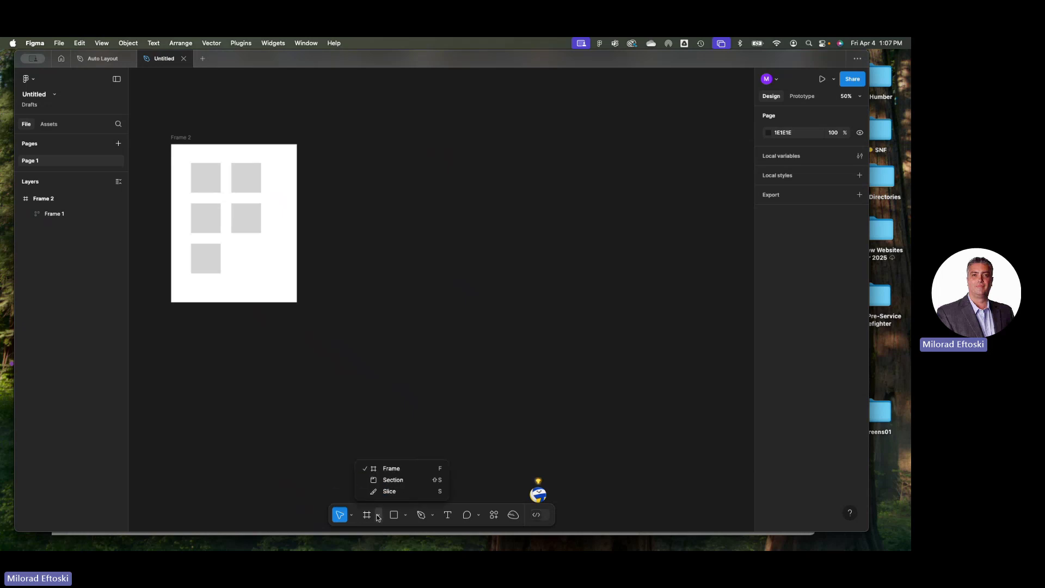
click(381, 480)
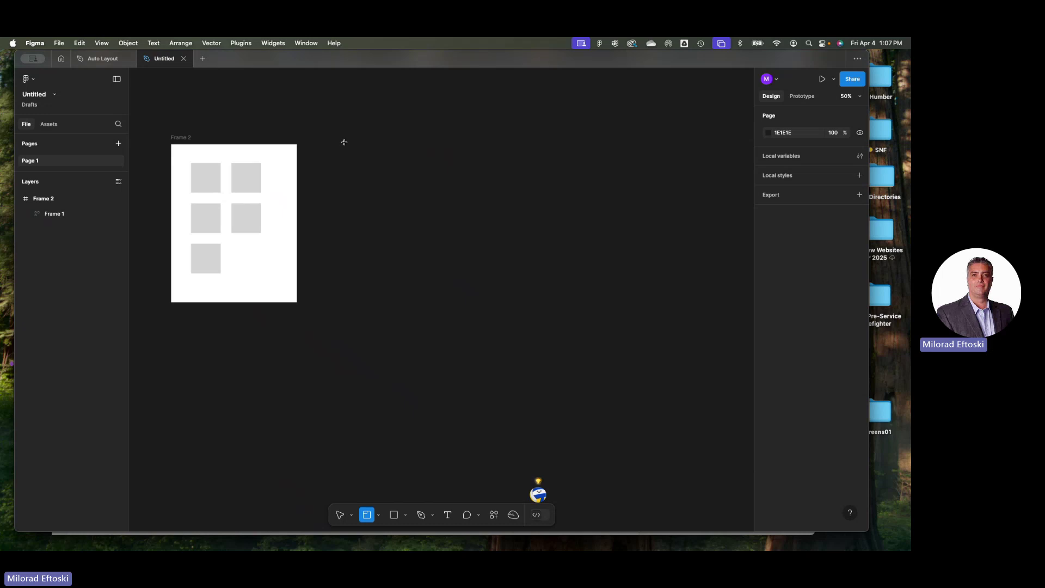
drag(344, 144, 585, 303)
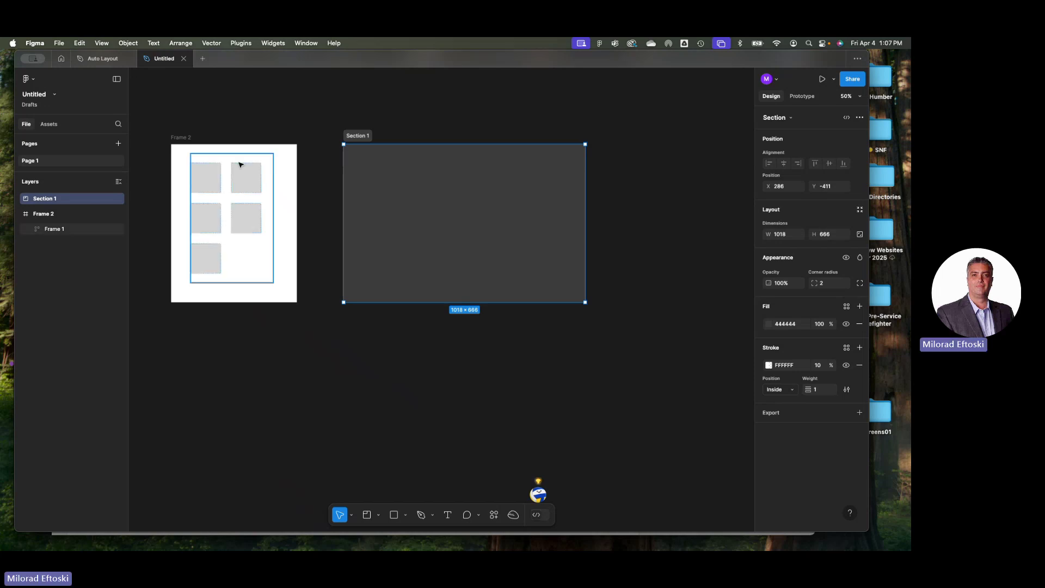
Rename Frame 2 to "Content Auto Layout (Shift A)"
double_click(182, 138)
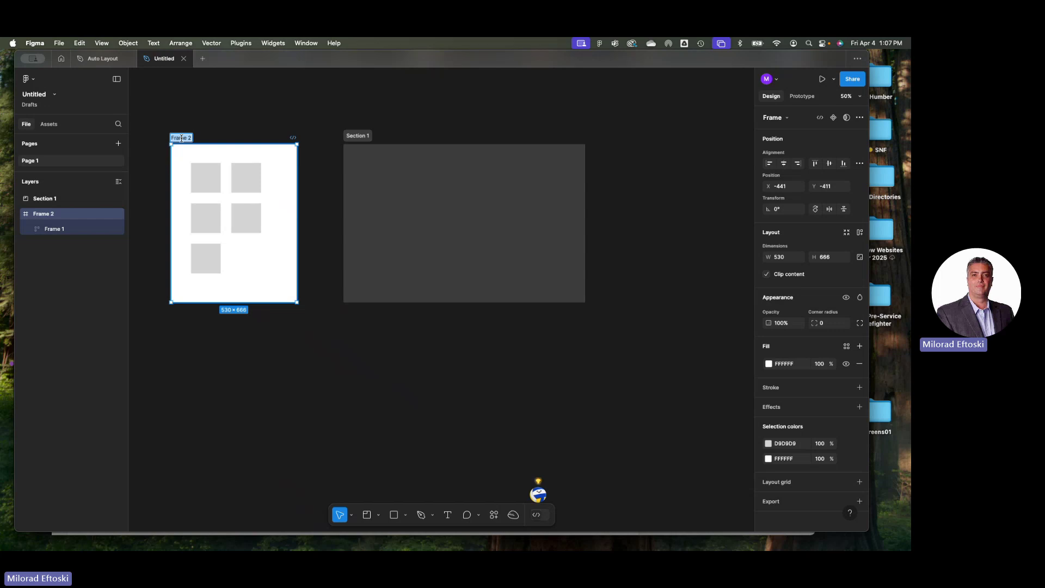
text(Cone)
key(BackSpace)
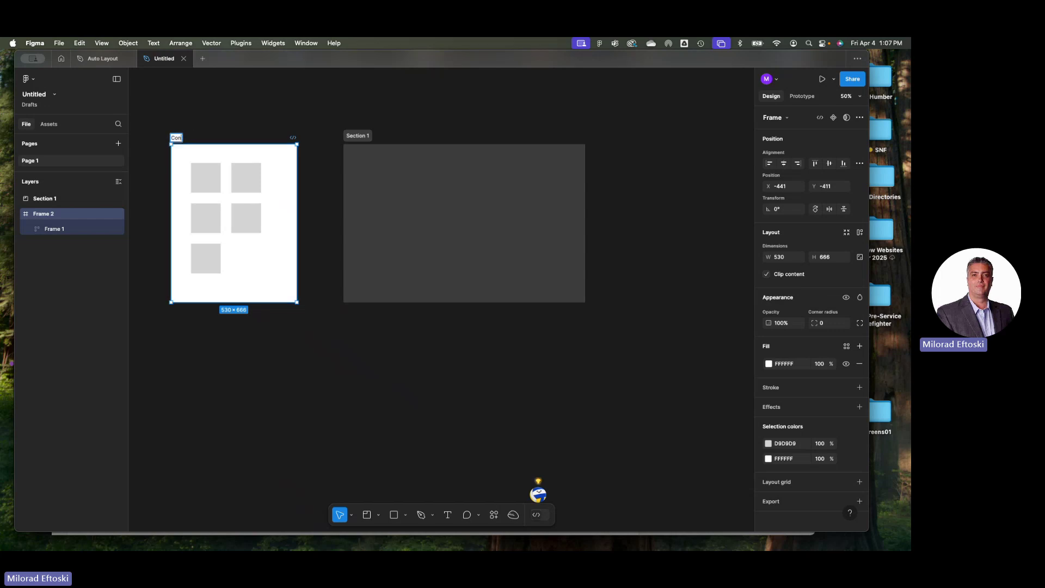
text(tent)
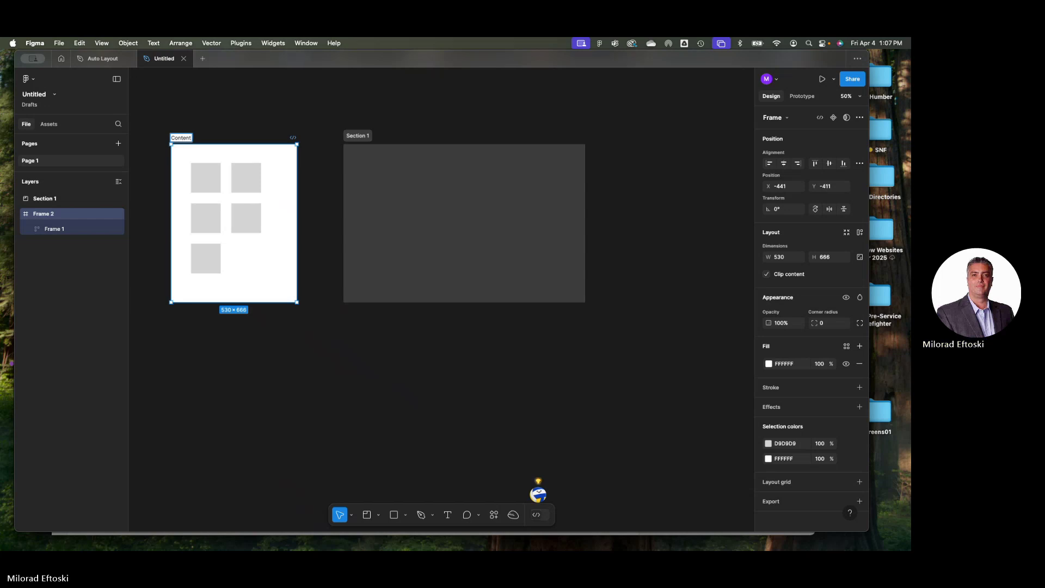
text( Auto Lay)
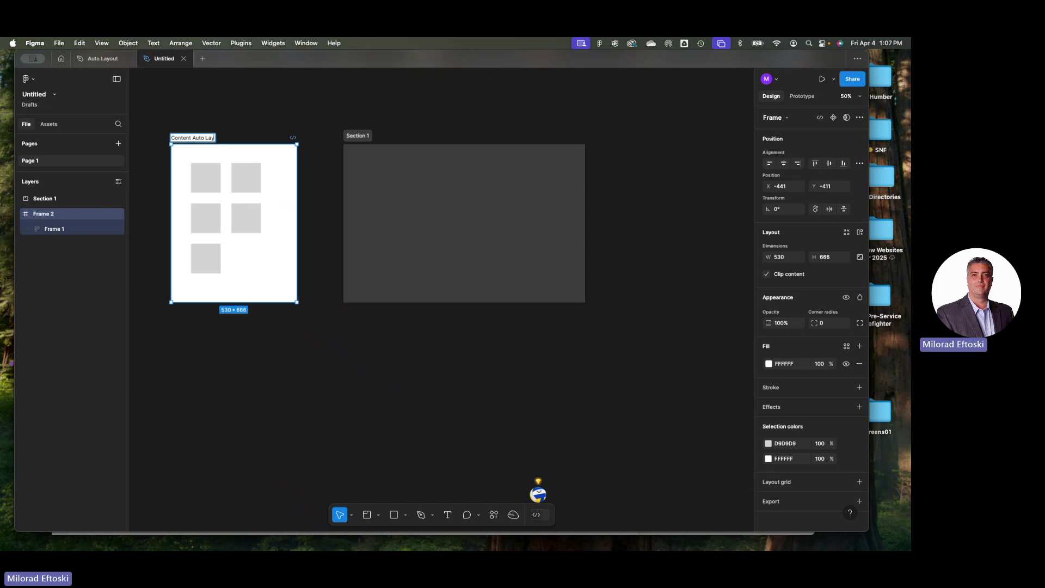
text(out (Shift)
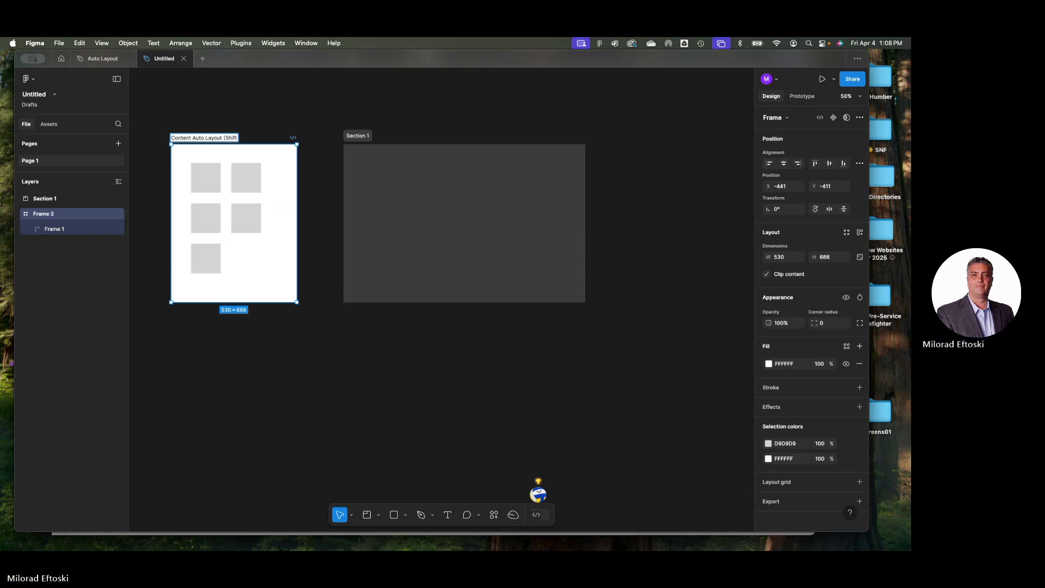
text() A))
click(365, 143)
Rename the new section to "Components"
click(364, 137)
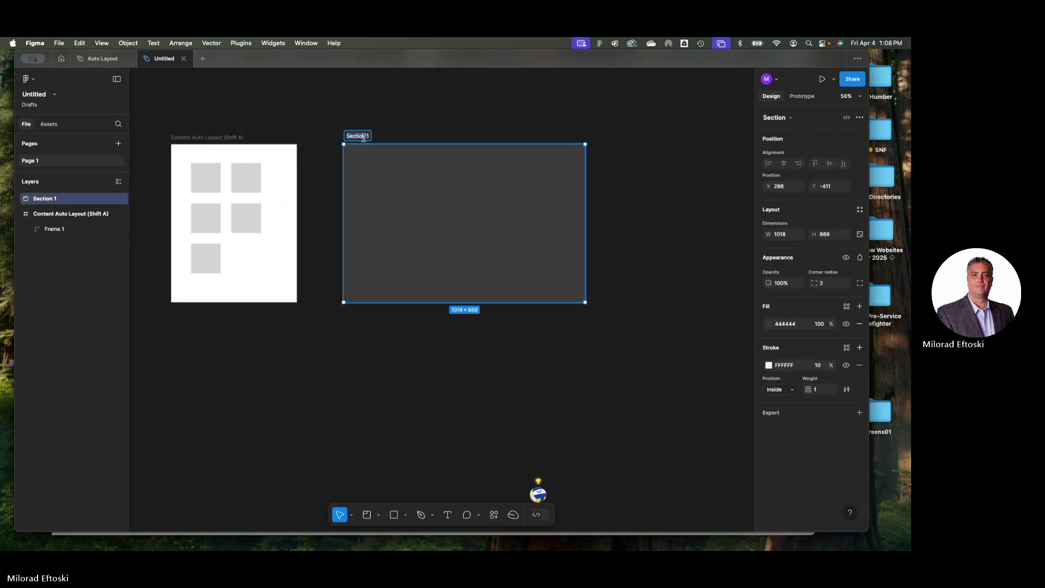
double_click(363, 136)
text(Components)
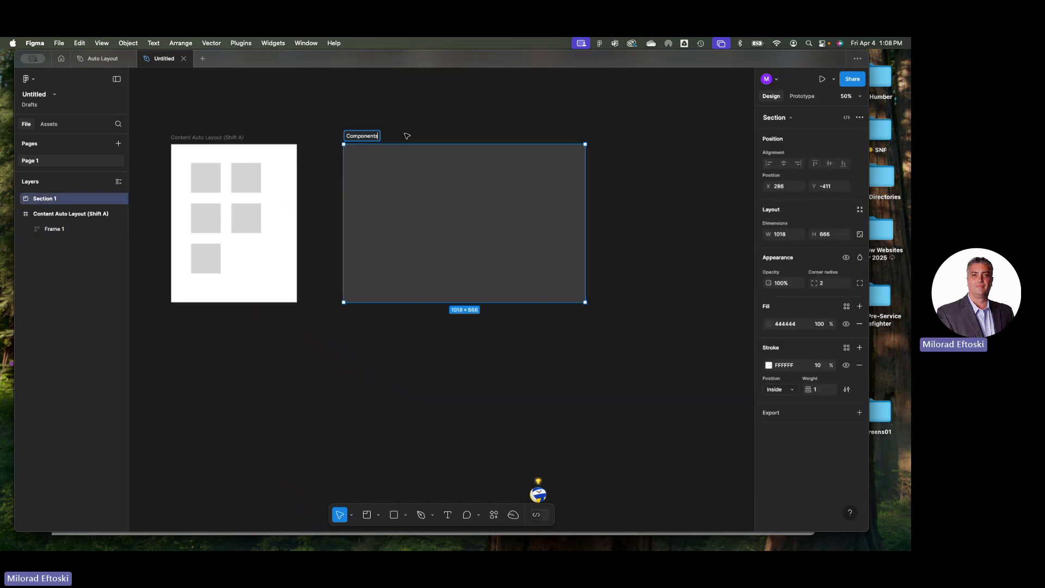
key(Return)
Move the Components section closer to the content frame, to X 198, and widen it to about 1024
drag(364, 139, 344, 141)
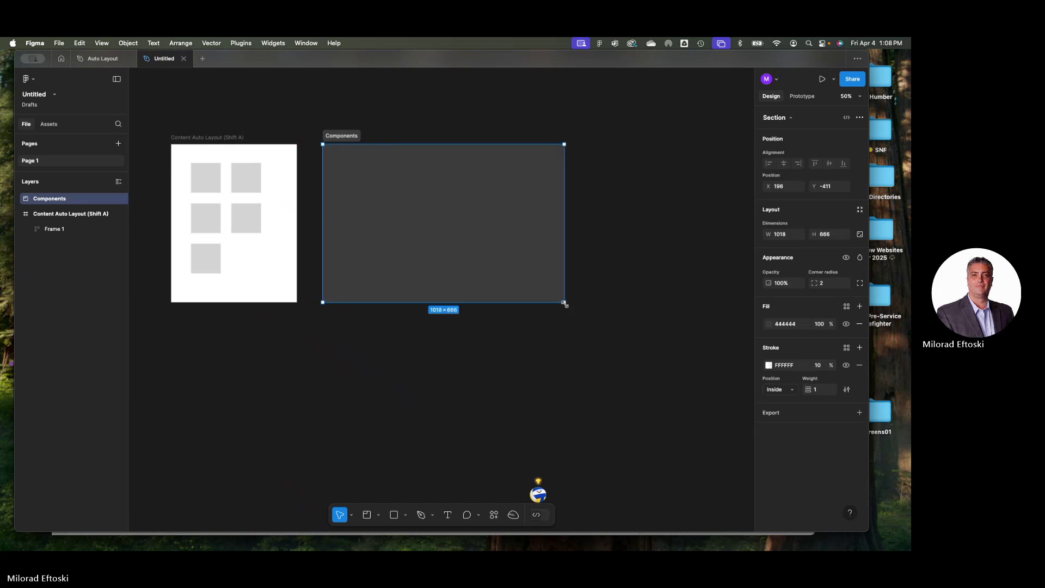
mouse_move(564, 304)
mouse_down()
mouse_move(572, 297)
mouse_move(565, 303)
mouse_up()
click(595, 283)
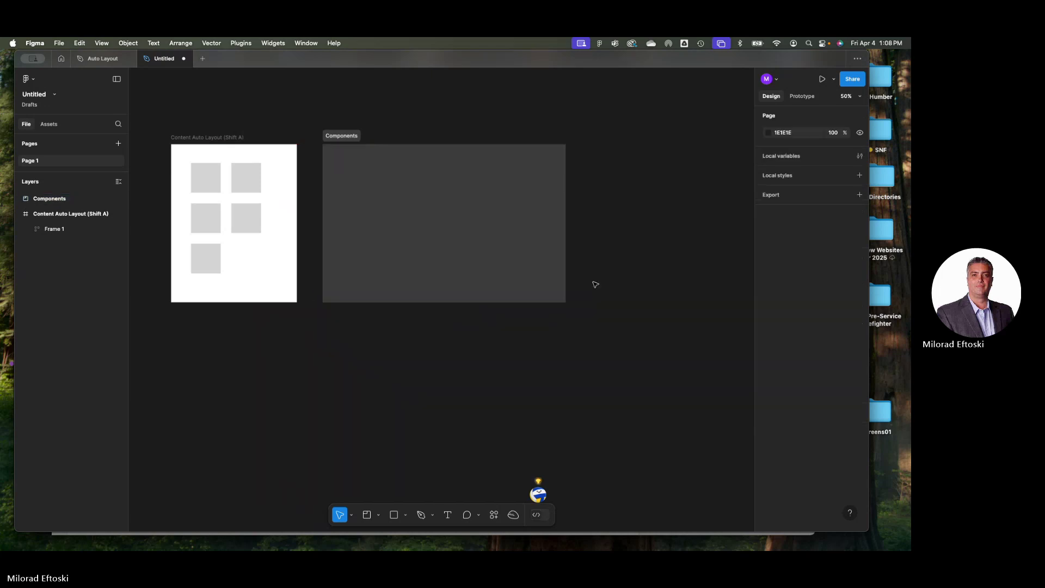
Rename Page 1 to "Assets"
scroll(371, 173, up, 1)
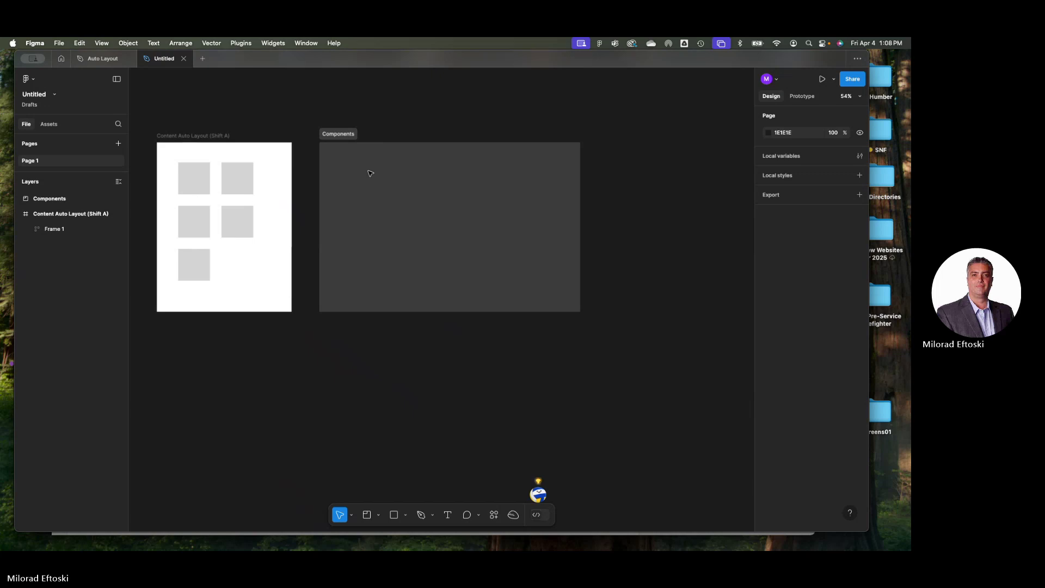
scroll(370, 173, up, 1)
scroll(372, 174, down, 2)
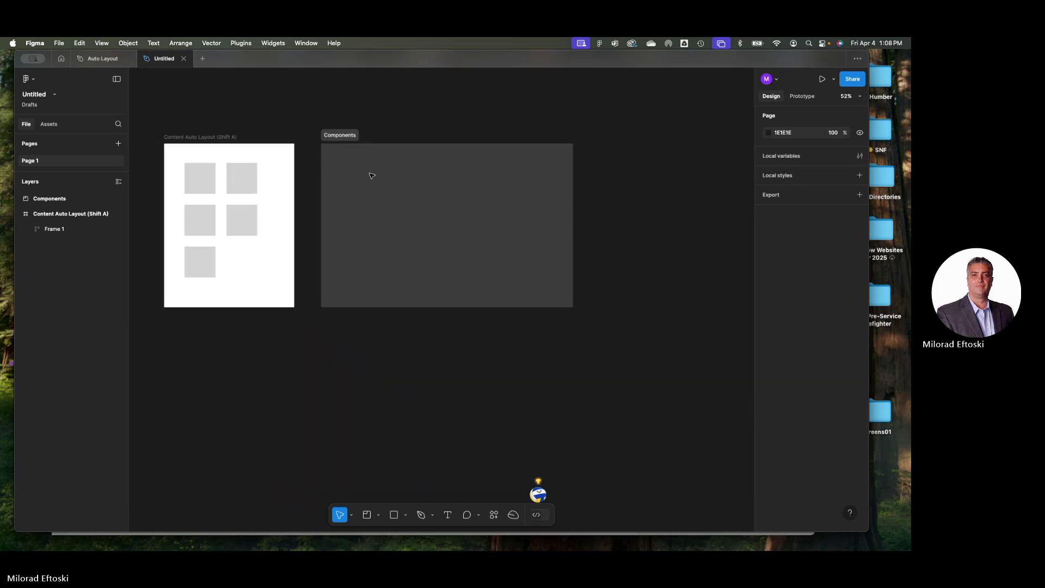
scroll(381, 175, up, 3)
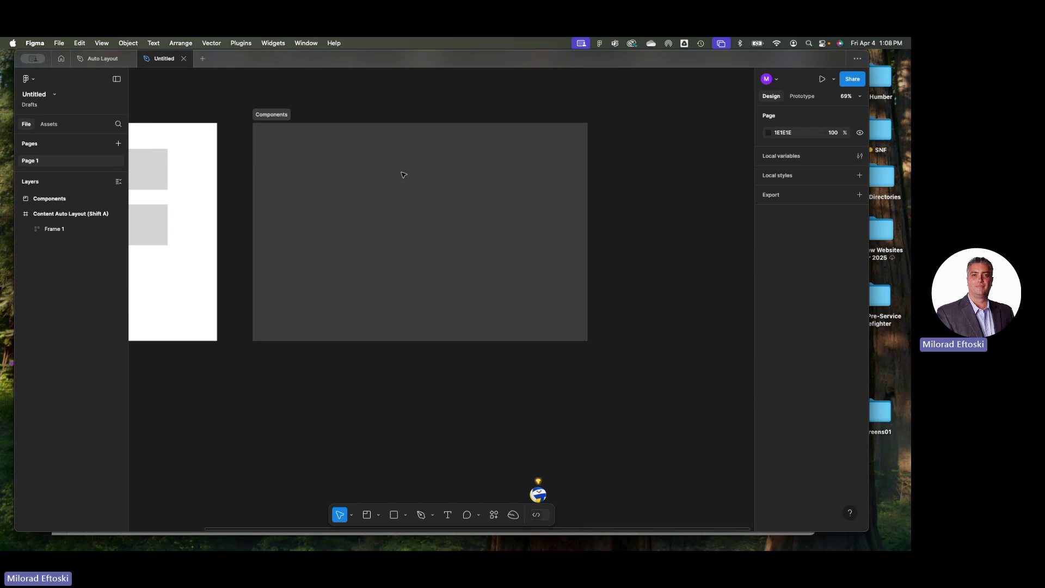
double_click(40, 160)
text(ets)
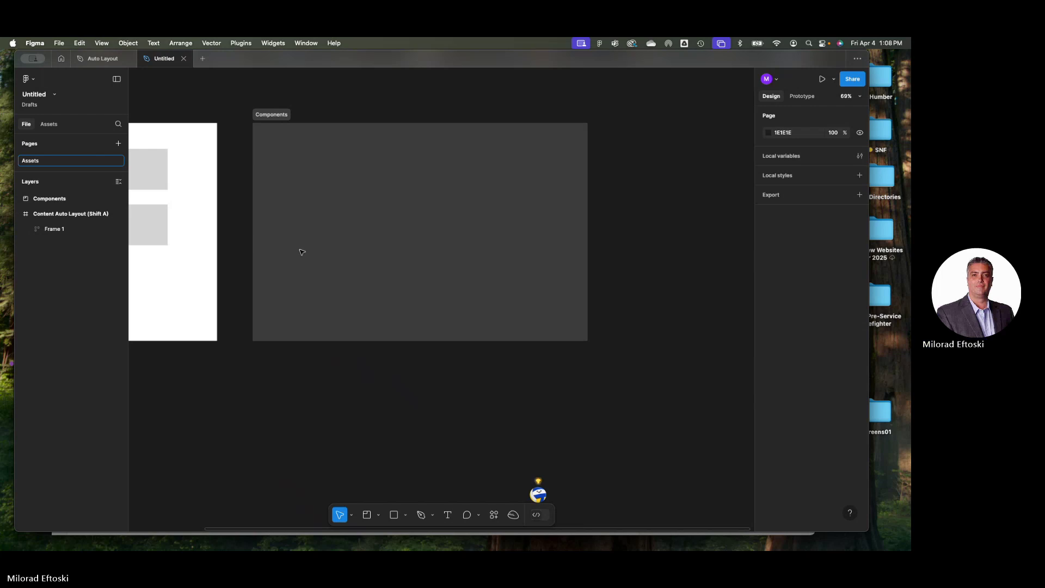
key(Return)
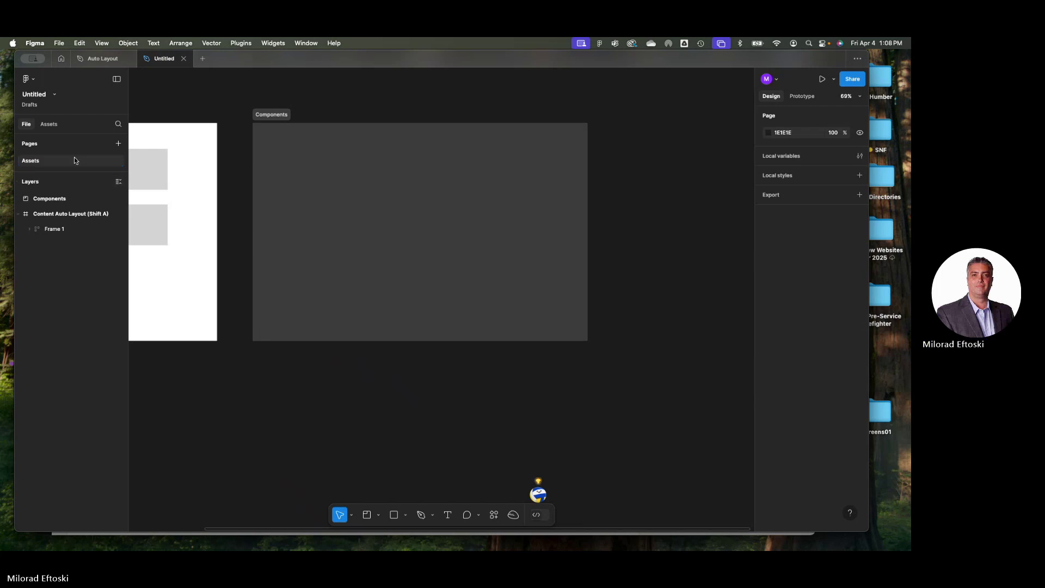
Draw a rectangle about 243 × 86 near the upper-left corner of the Components section
scroll(343, 203, left, 2)
click(285, 173)
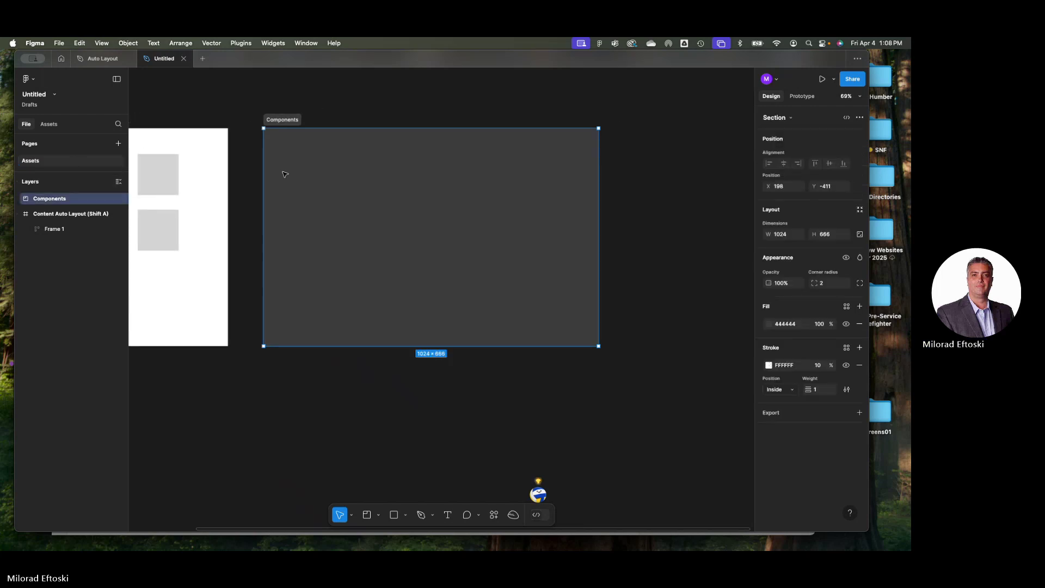
click(328, 116)
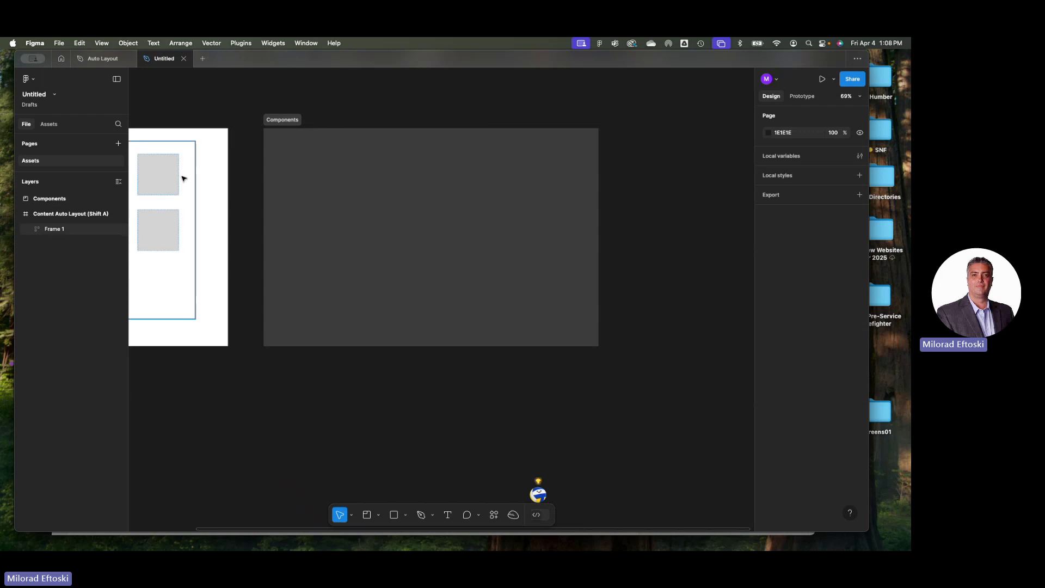
key(r)
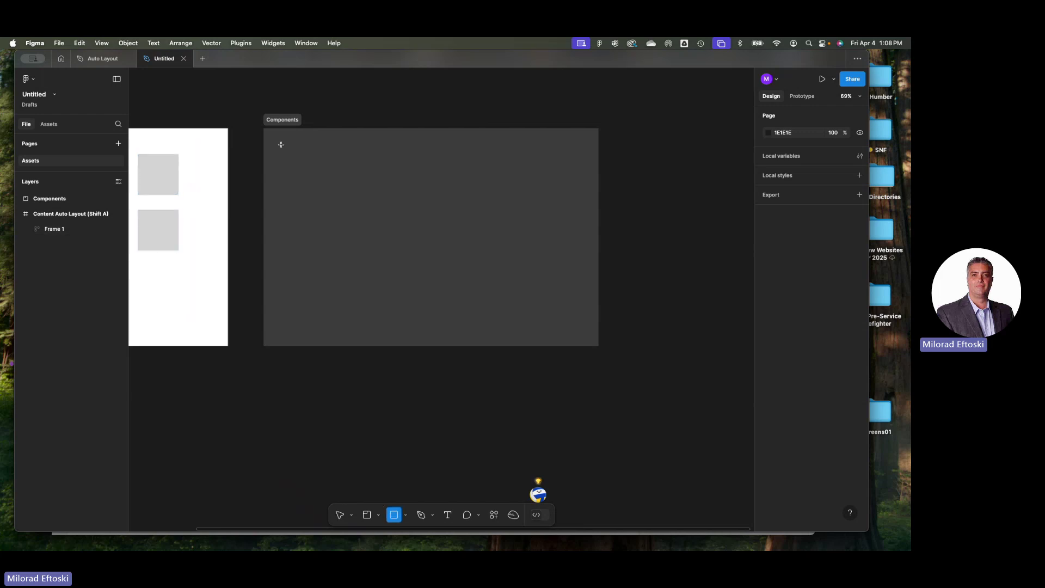
drag(282, 146, 349, 170)
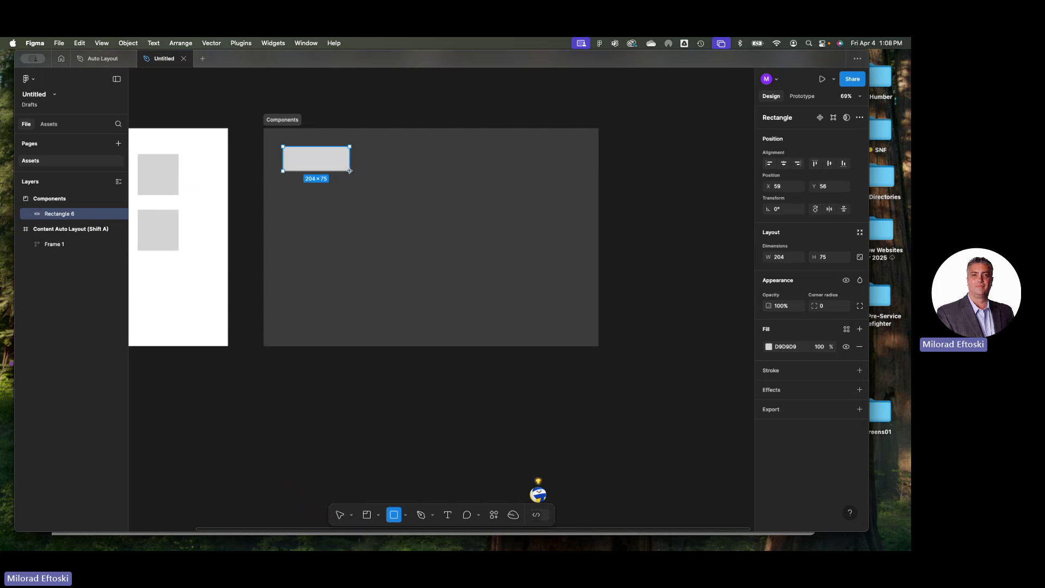
drag(349, 170, 327, 169)
click(362, 224)
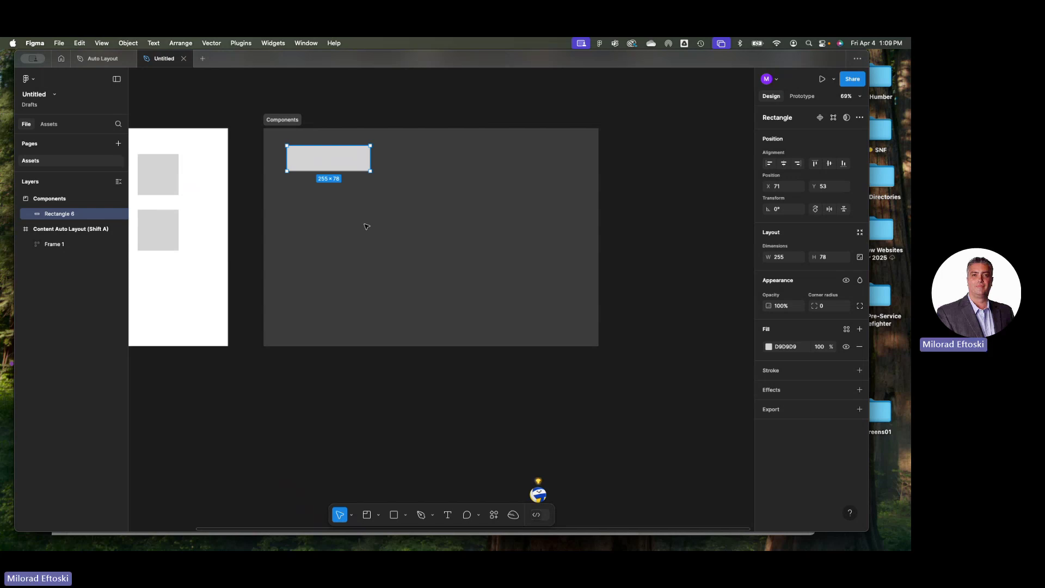
drag(366, 164, 332, 156)
click(397, 185)
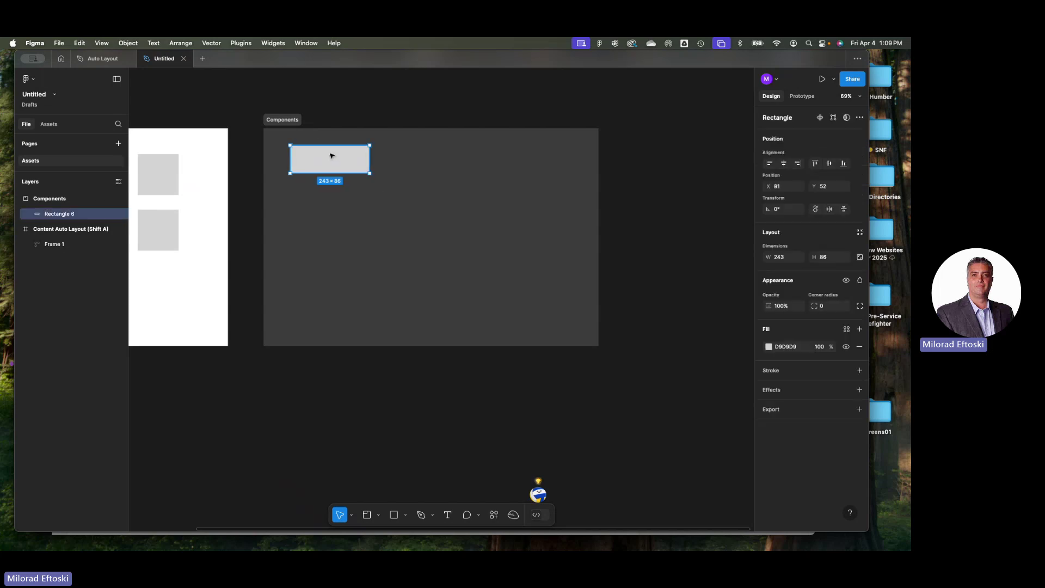
Change the rectangle's fill to the orange colour FA871C
click(771, 348)
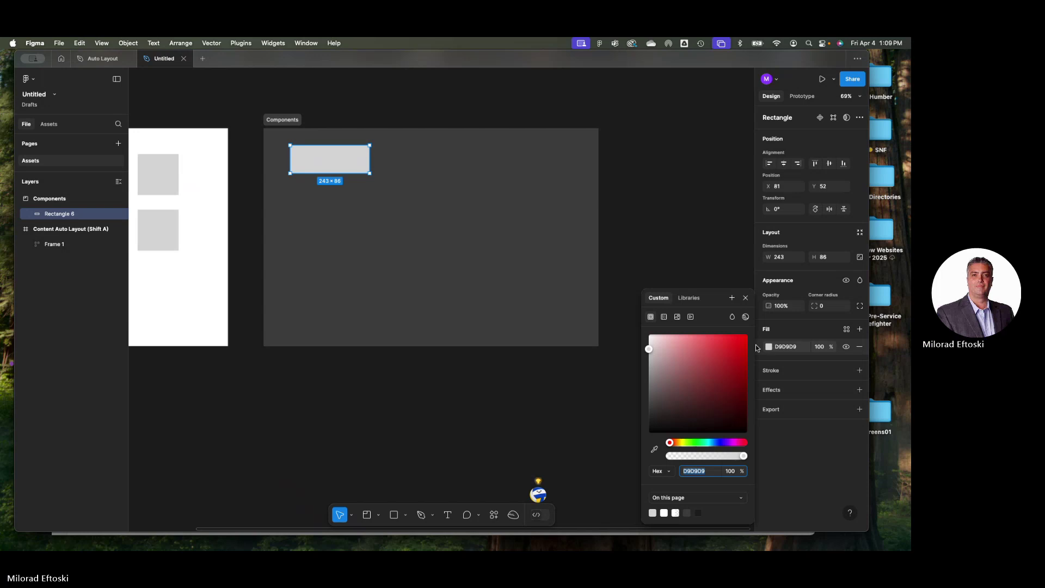
drag(732, 335, 716, 338)
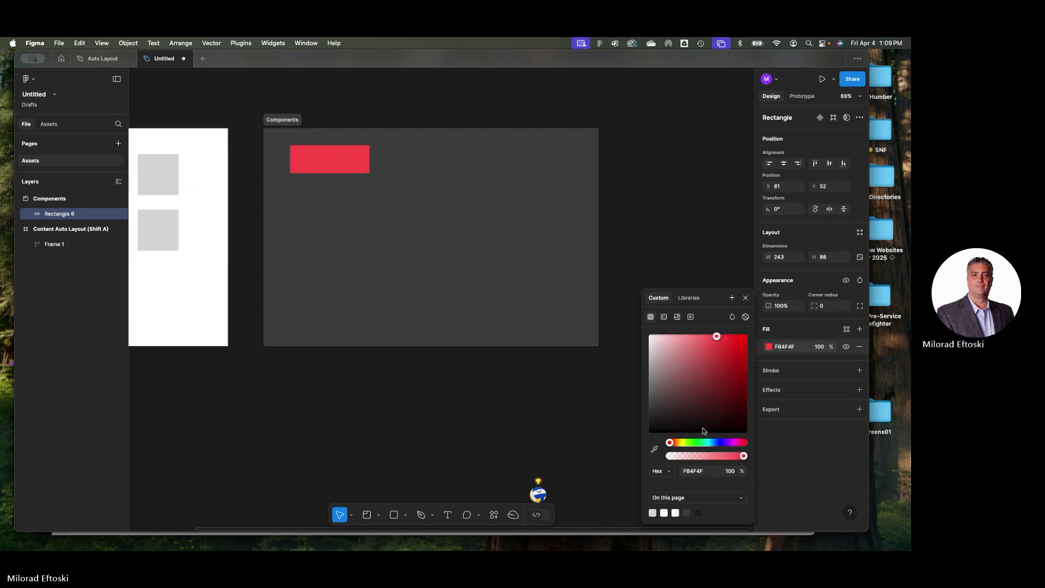
drag(690, 442, 675, 443)
click(737, 336)
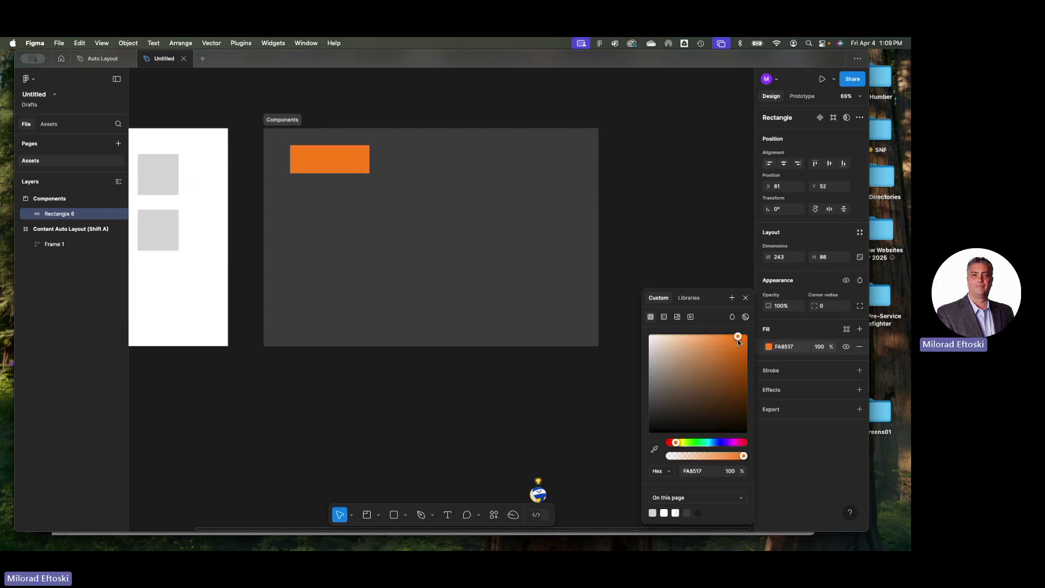
click(485, 279)
Round the orange rectangle's corners to a radius of about 23
click(350, 163)
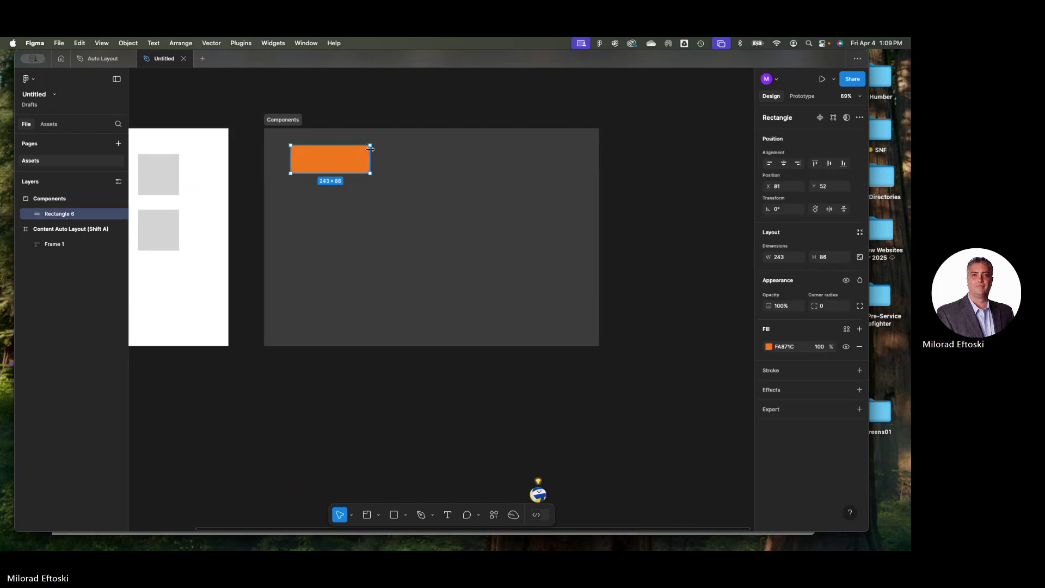
scroll(364, 154, up, 5)
drag(375, 139, 364, 147)
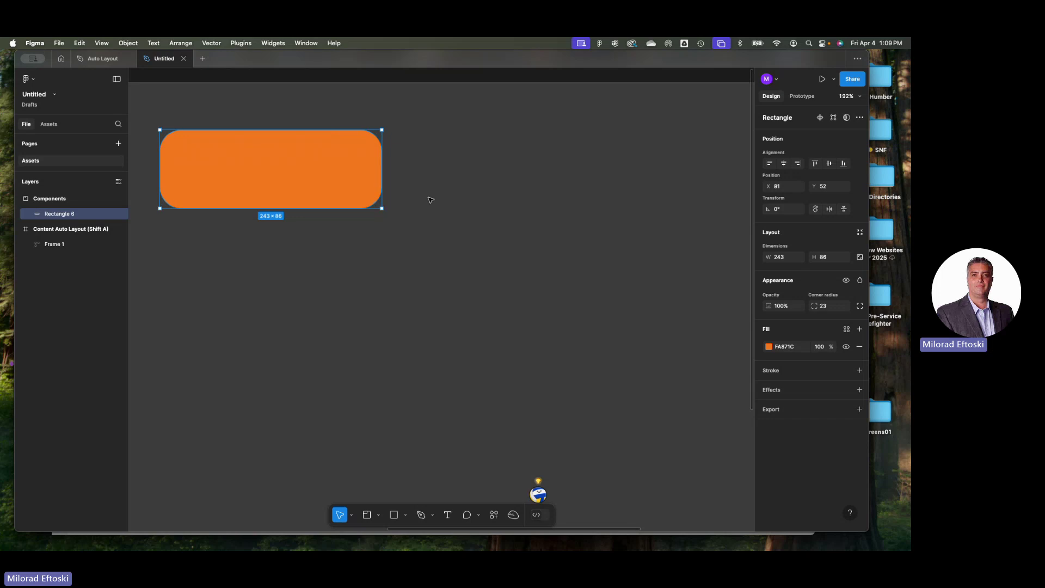
scroll(427, 200, down, 1)
scroll(404, 195, down, 3)
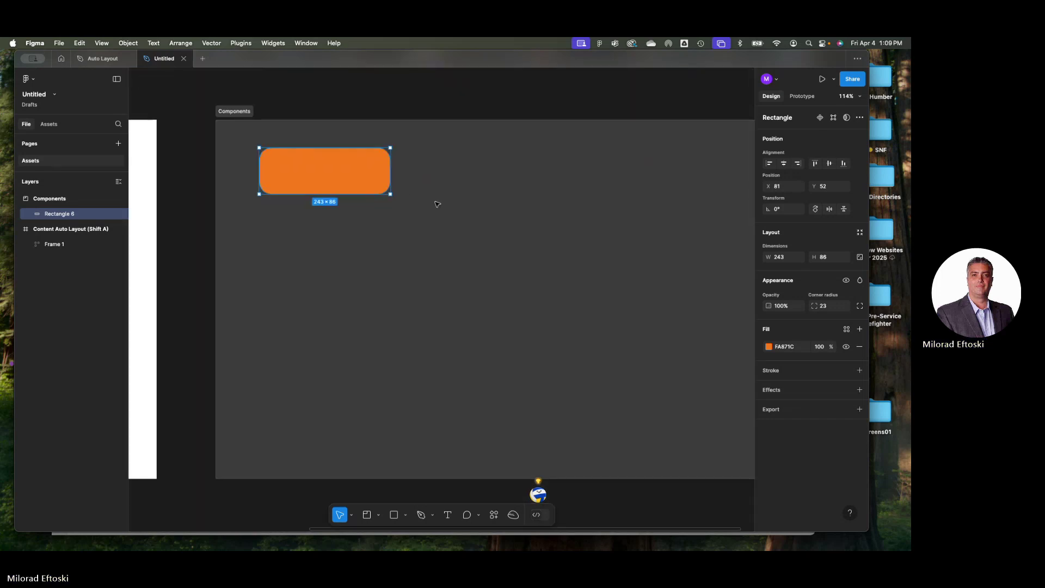
click(439, 205)
Turn the rounded orange rectangle into a component
click(375, 188)
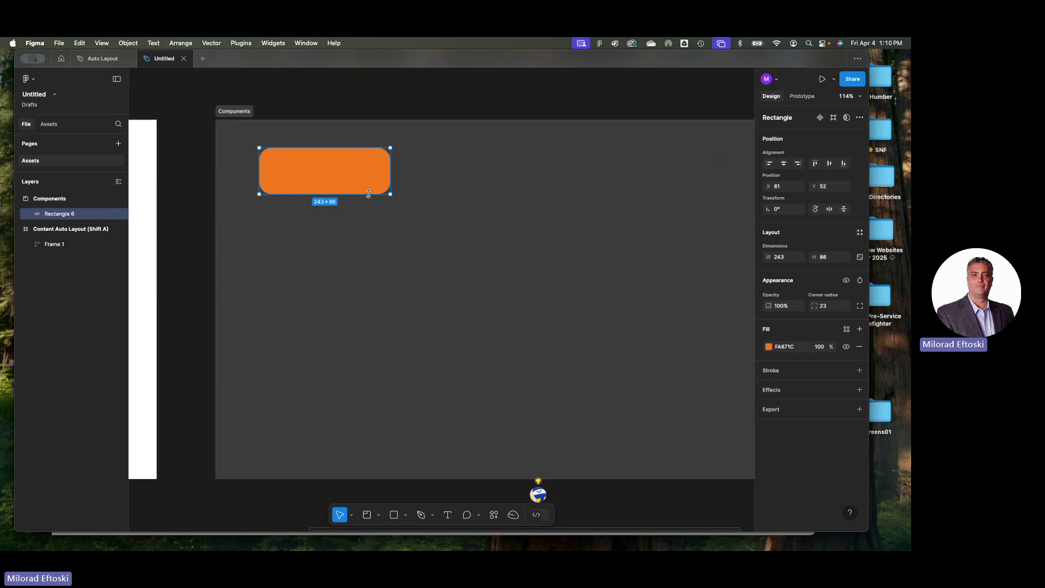
right_click(359, 177)
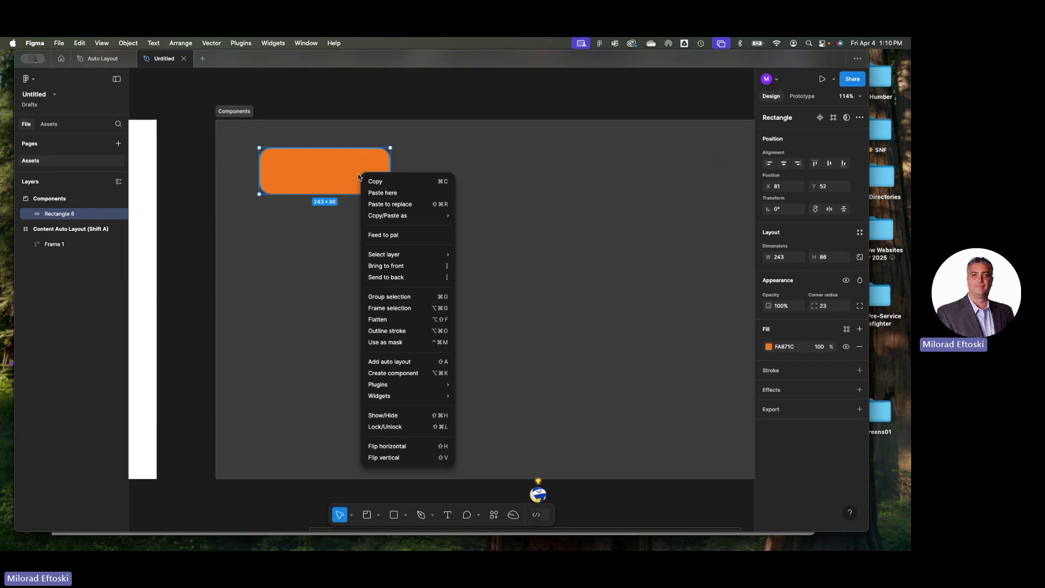
click(420, 374)
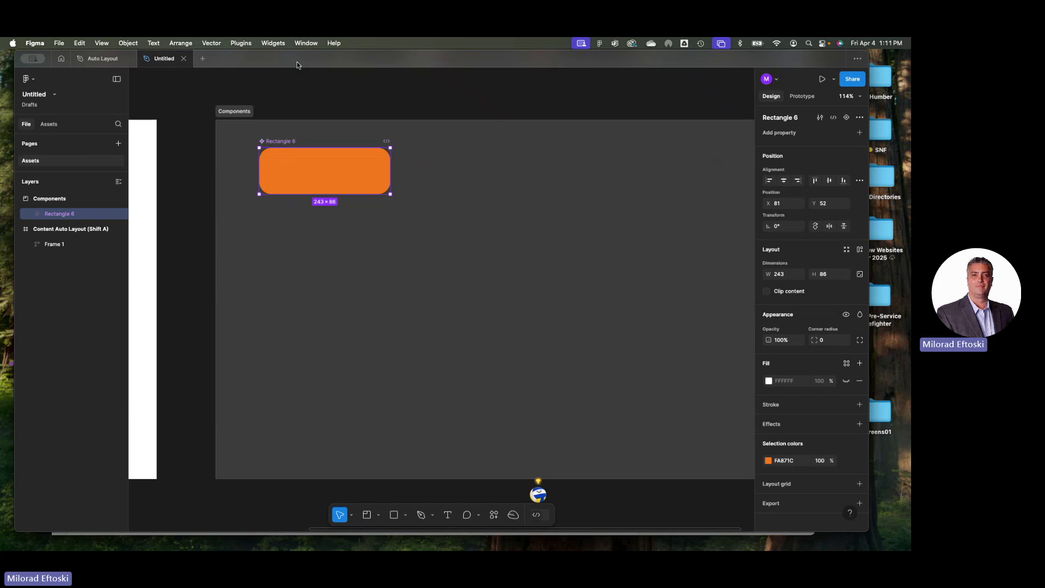
drag(297, 64, 324, 64)
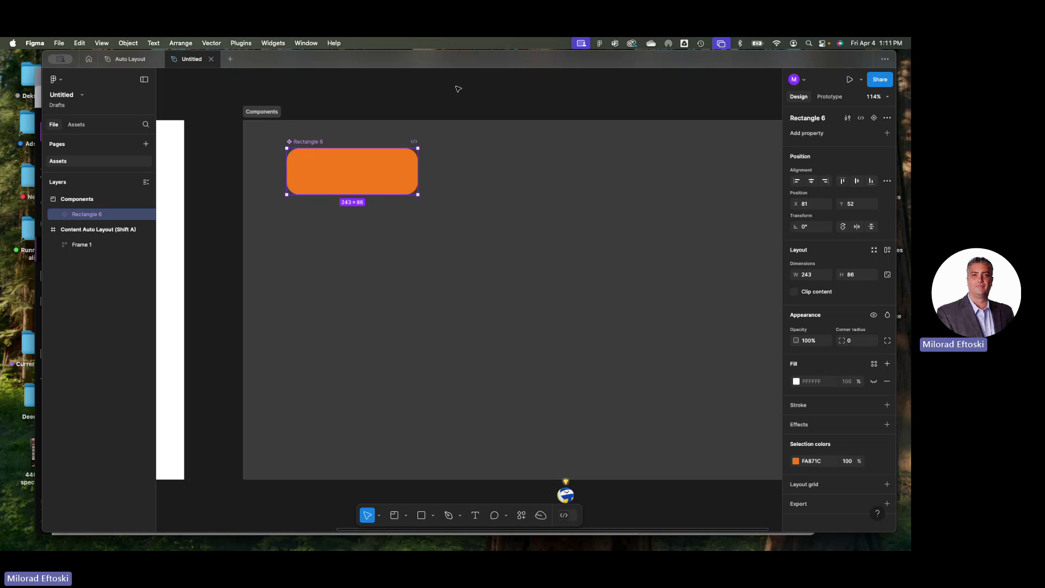
Add a variant to the orange rounded-rectangle component
right_click(375, 172)
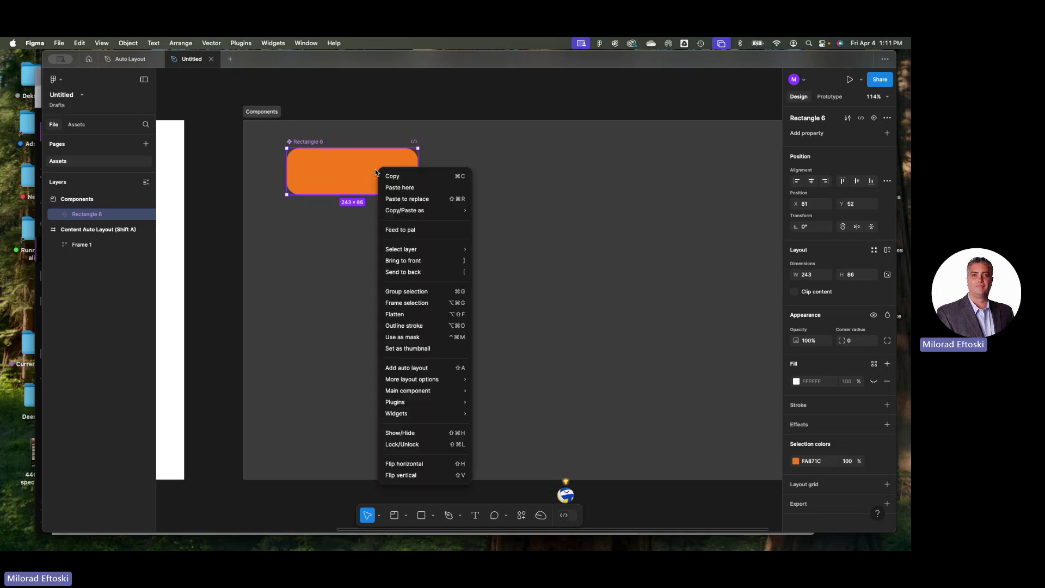
mouse_move(426, 392)
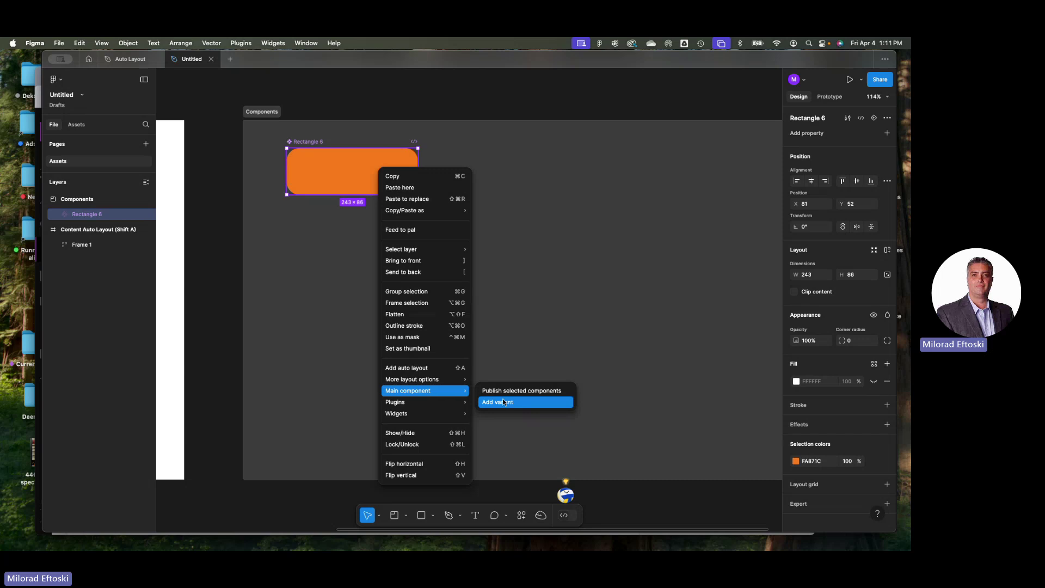
key(Escape)
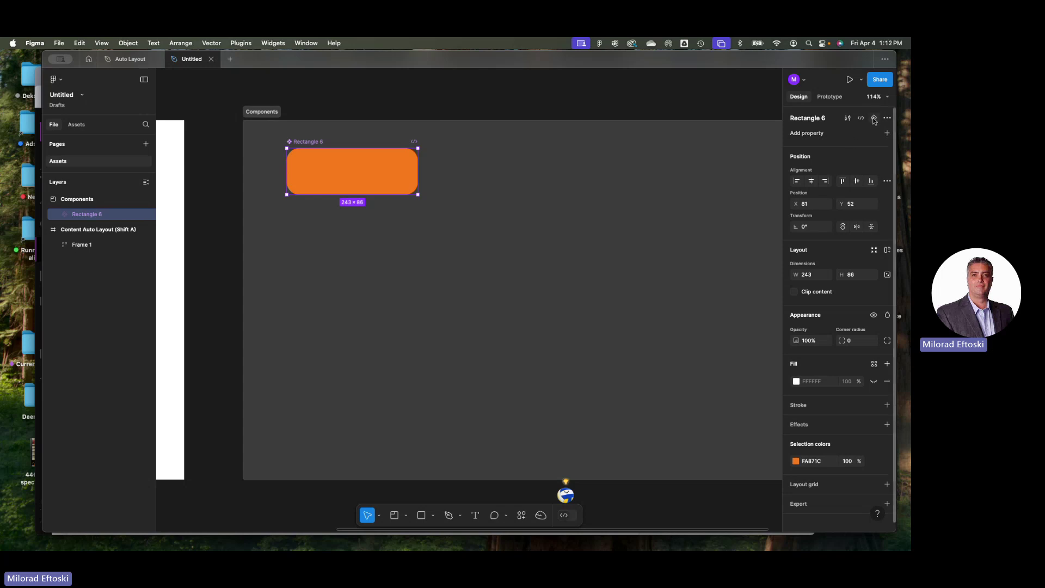
right_click(415, 169)
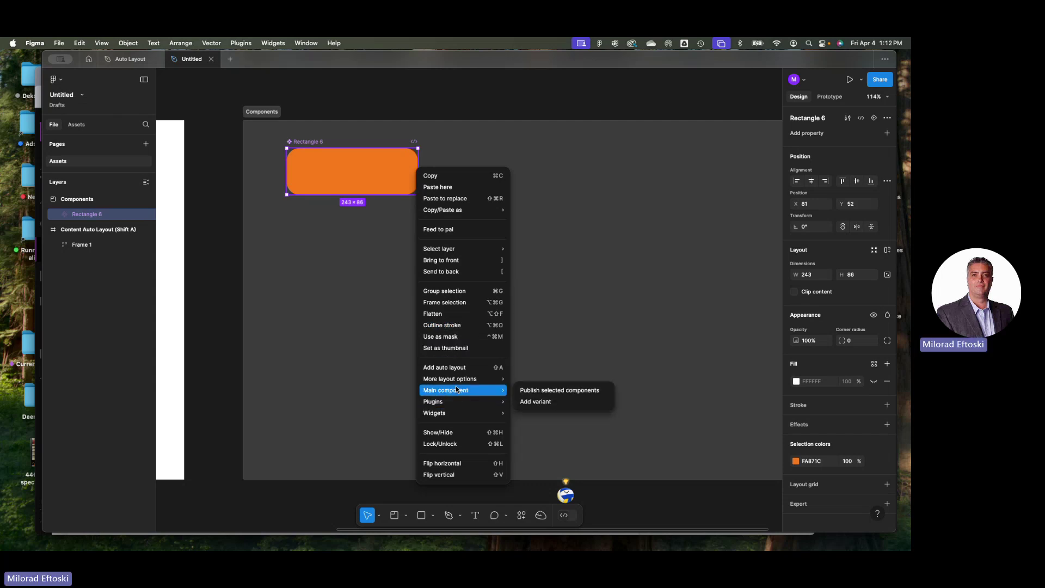
click(541, 400)
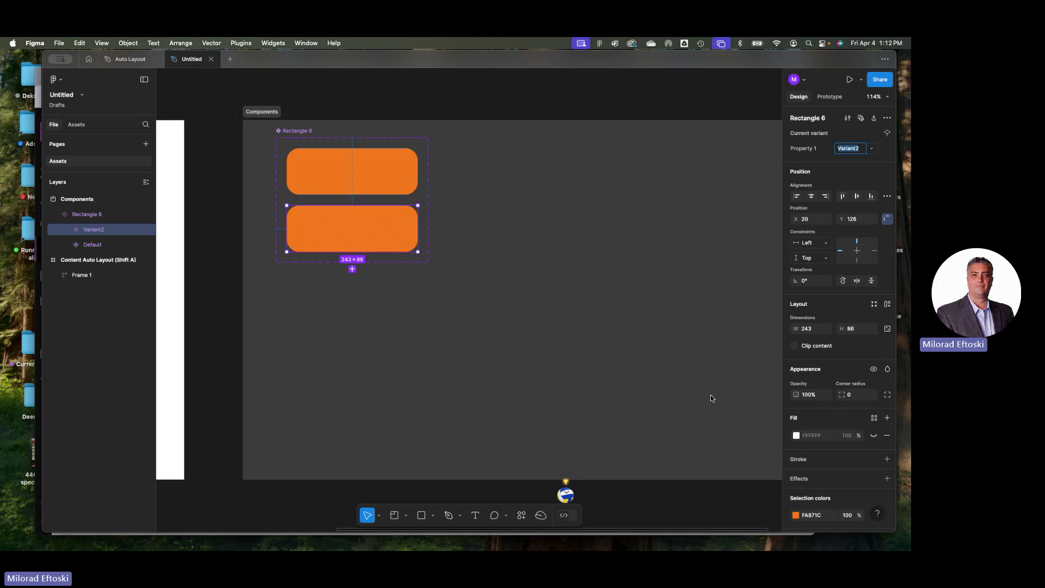
Change the new variant's colour from the orange to the green 15C40F
scroll(793, 457, down, 2)
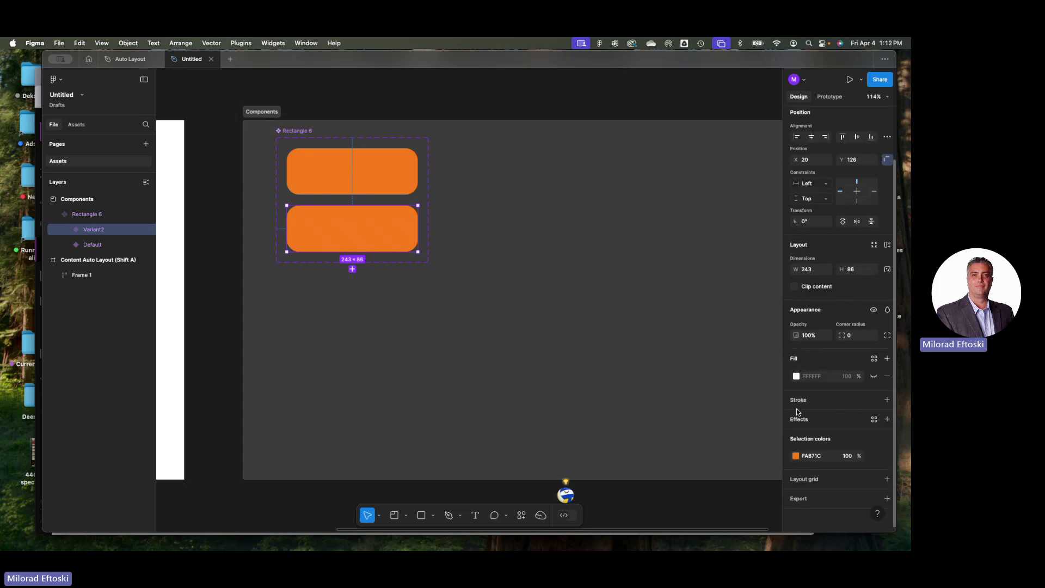
click(795, 457)
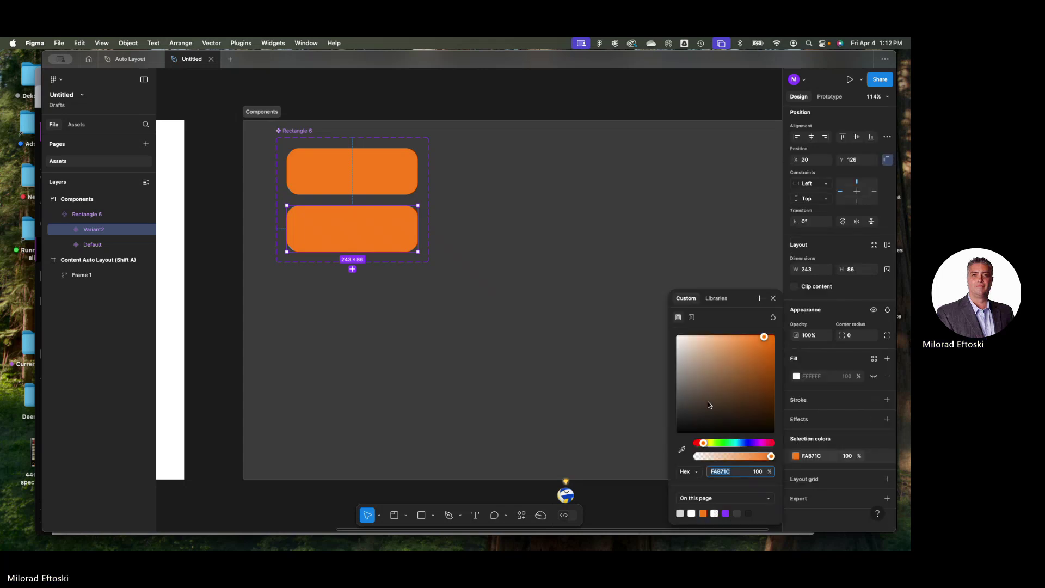
click(721, 442)
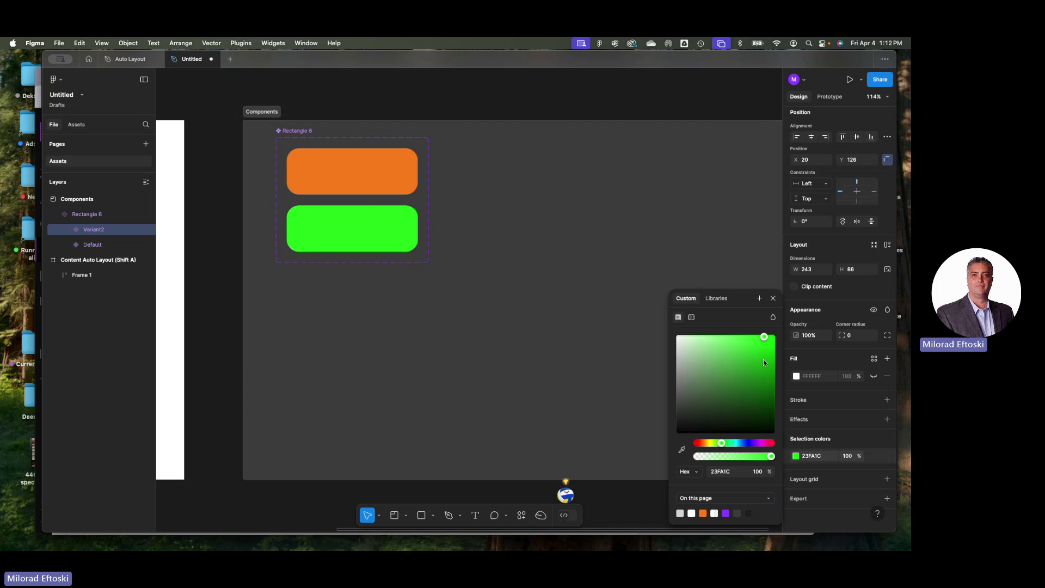
click(767, 358)
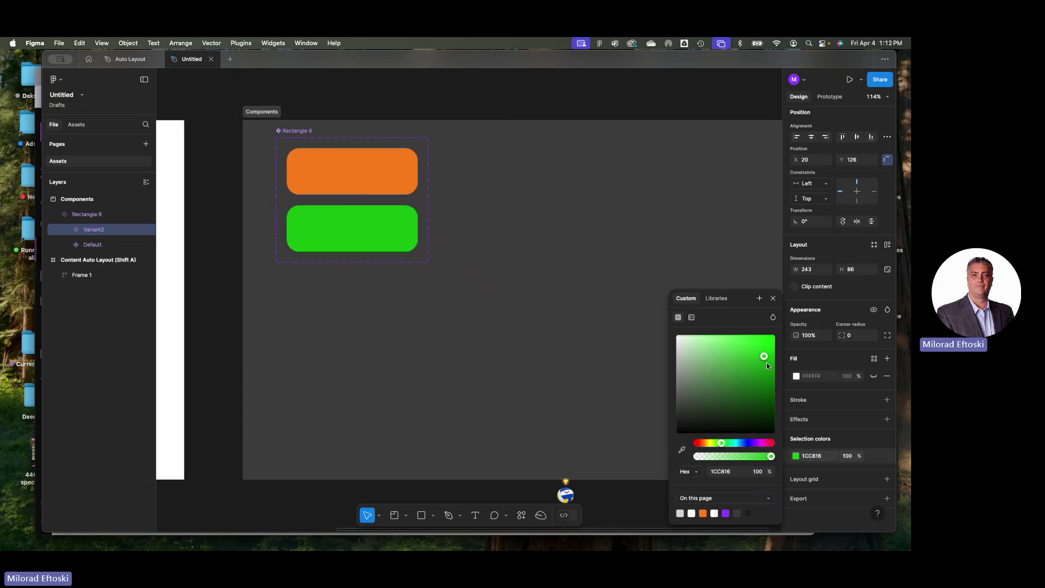
click(502, 292)
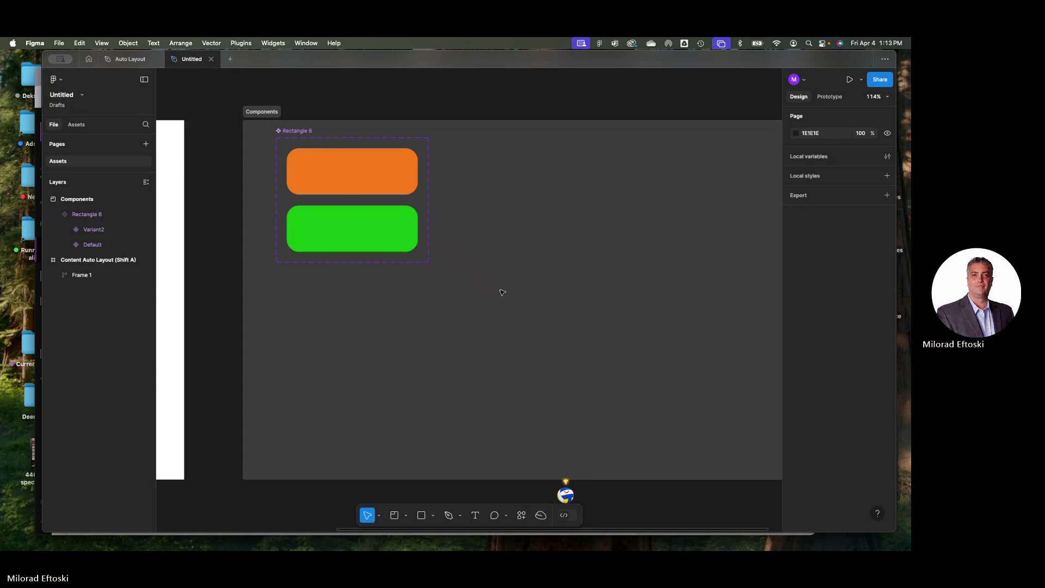
Examine the orange and green variants up close, selecting each in turn to compare their settings
click(403, 181)
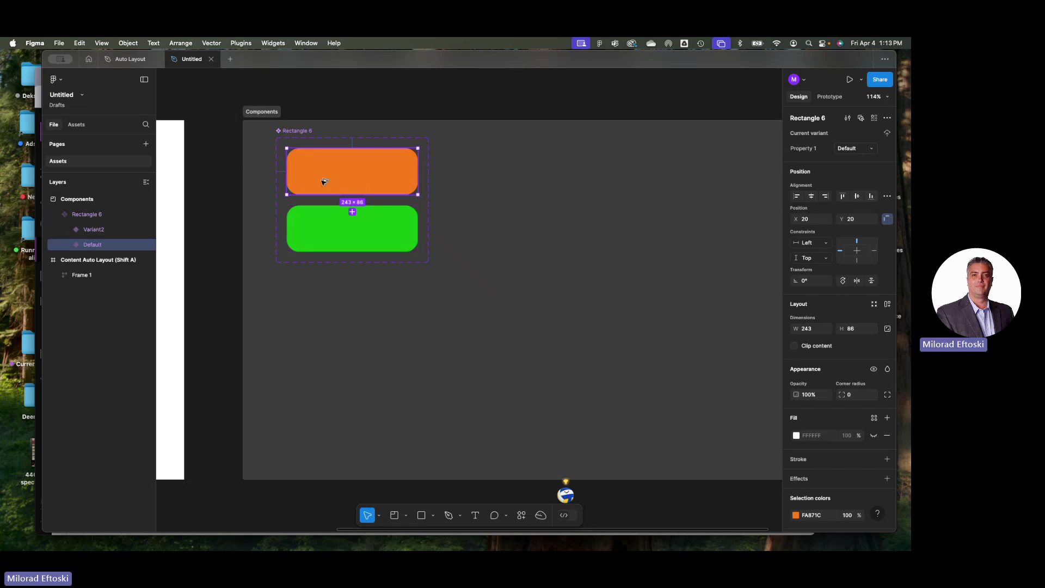
scroll(324, 188, up, 2)
scroll(329, 195, up, 5)
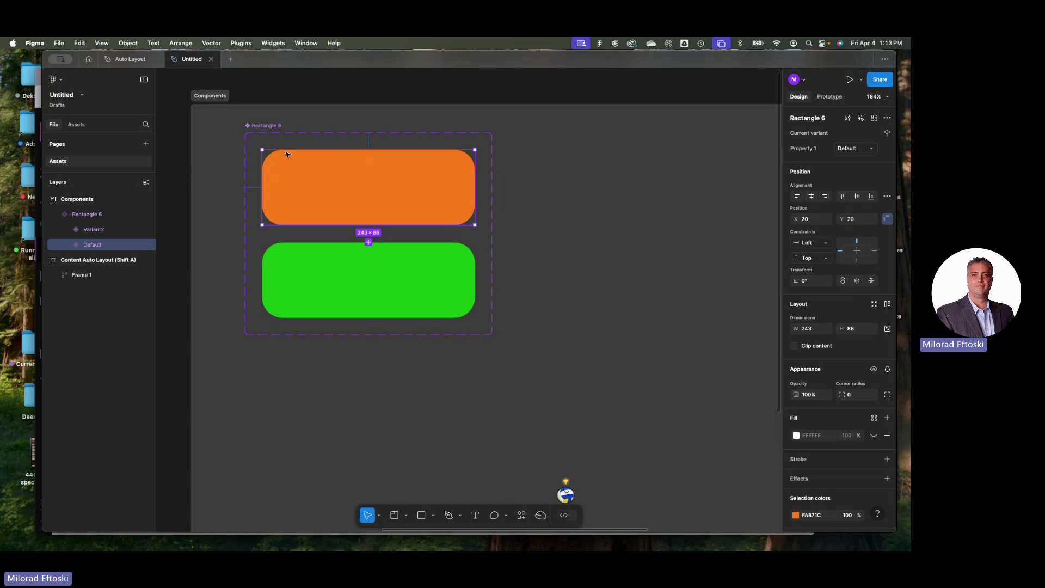
click(344, 283)
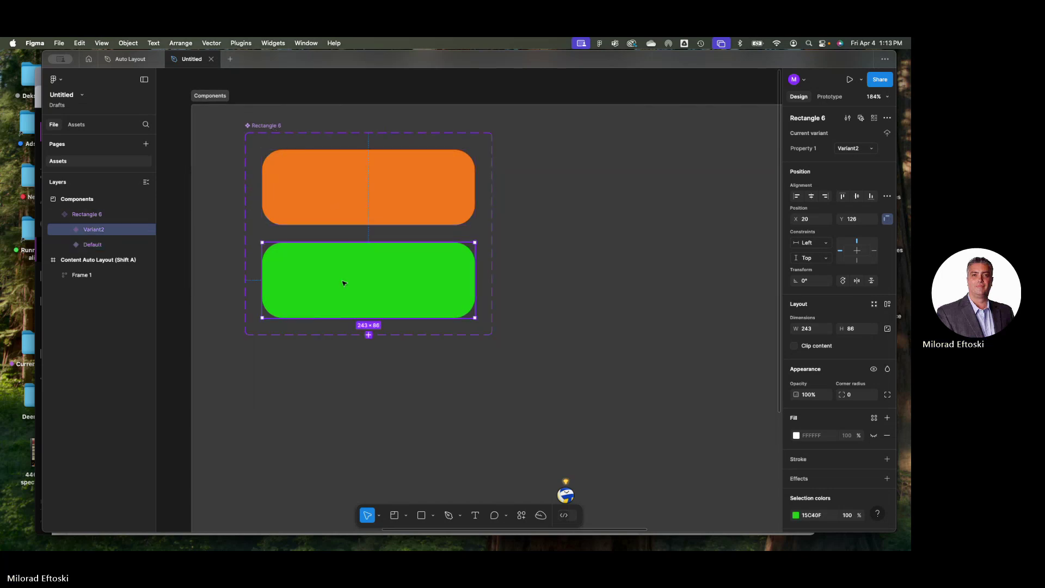
click(347, 215)
click(370, 283)
click(364, 199)
click(368, 242)
click(370, 210)
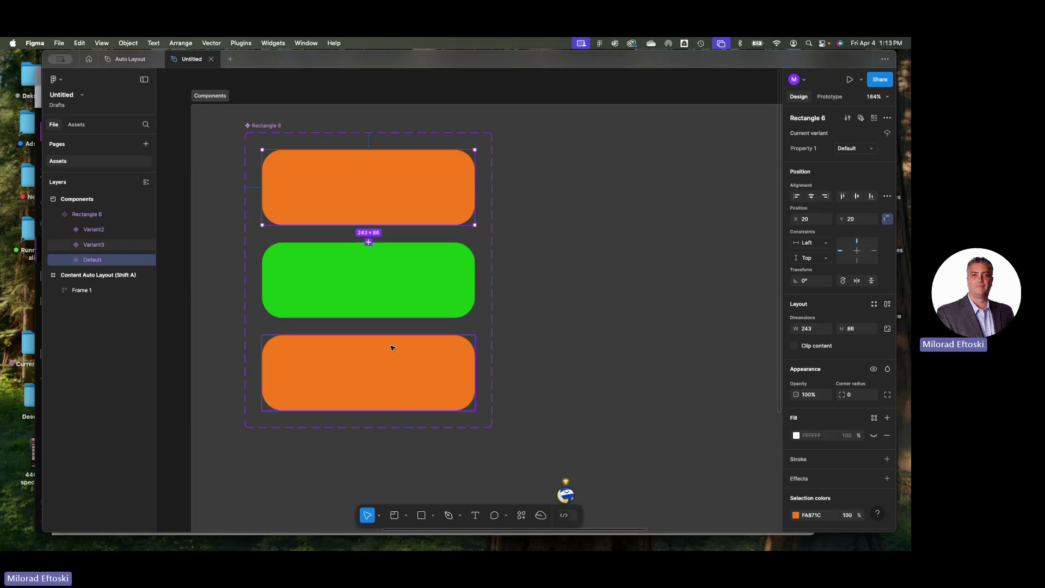
key(super+z)
key(super+z)
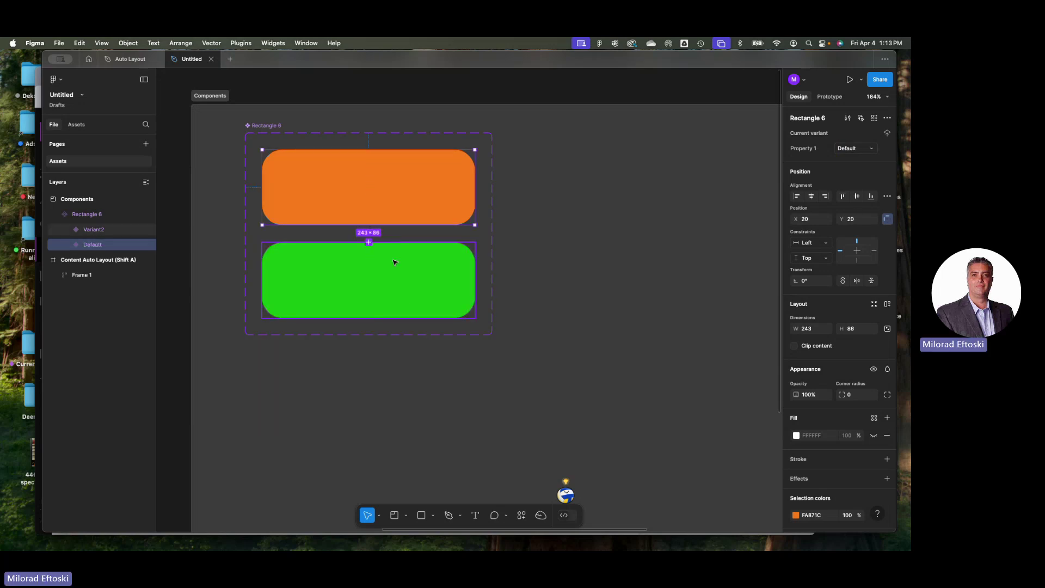
Compare the Property 1 setting and design properties of the orange Default variant and the green Variant2
click(393, 260)
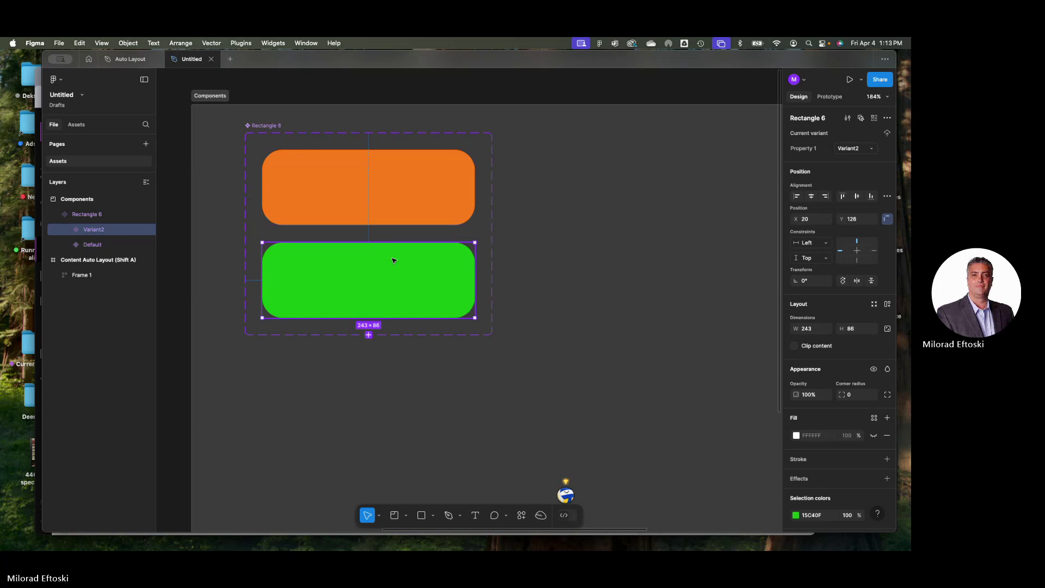
click(392, 215)
double_click(813, 150)
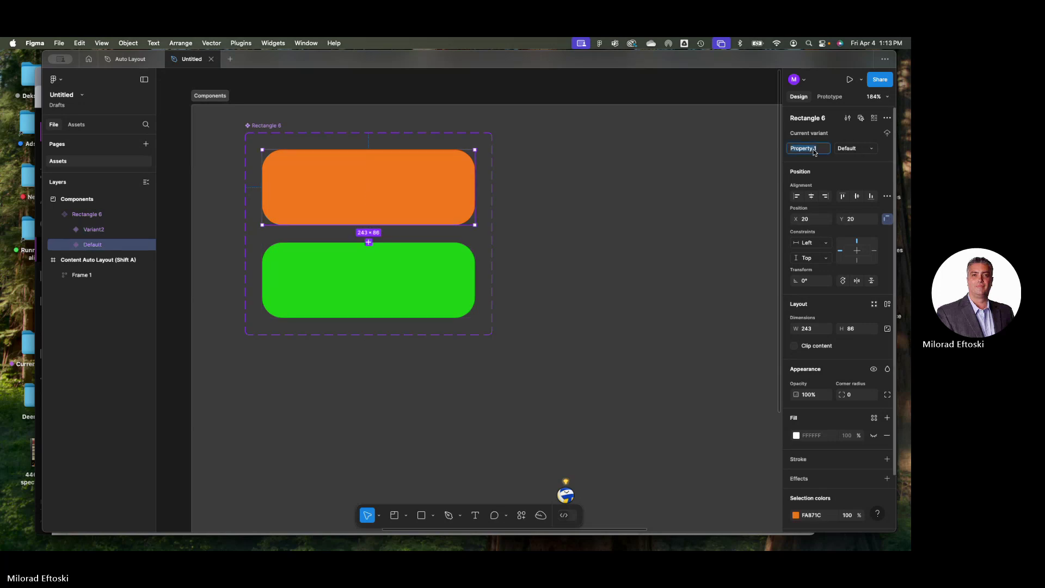
click(459, 263)
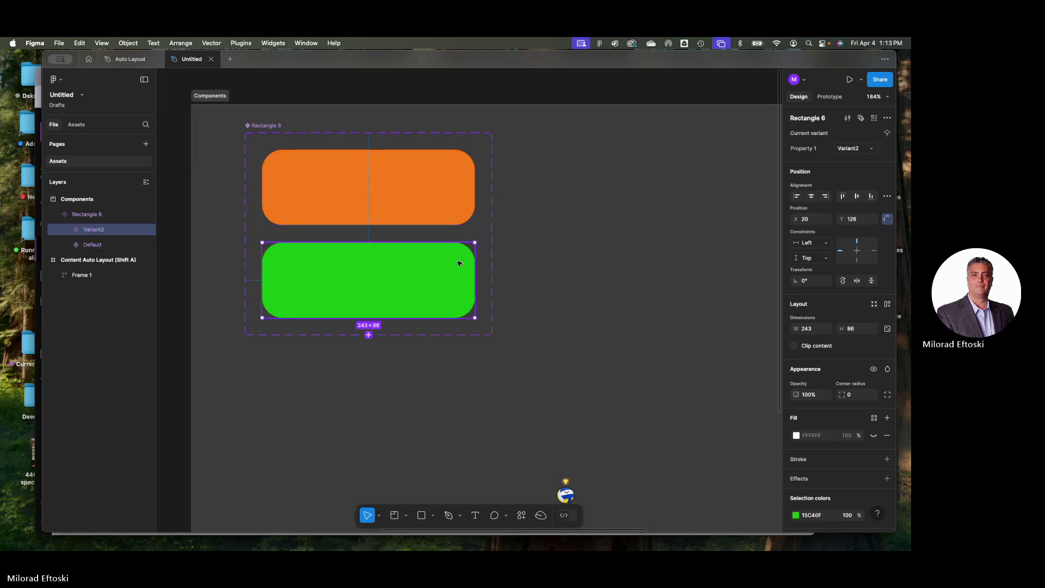
click(441, 201)
click(416, 261)
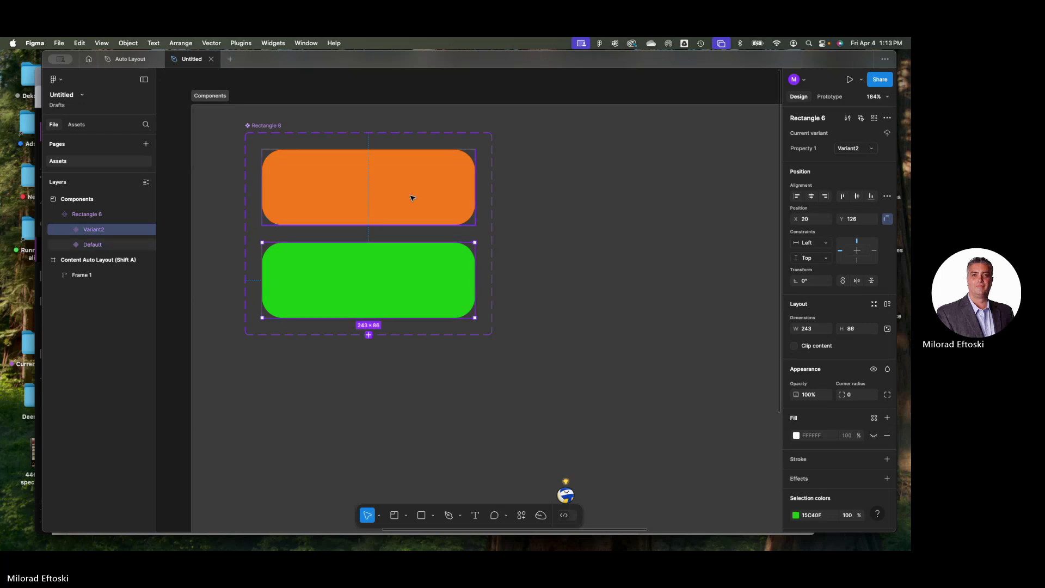
scroll(819, 325, down, 2)
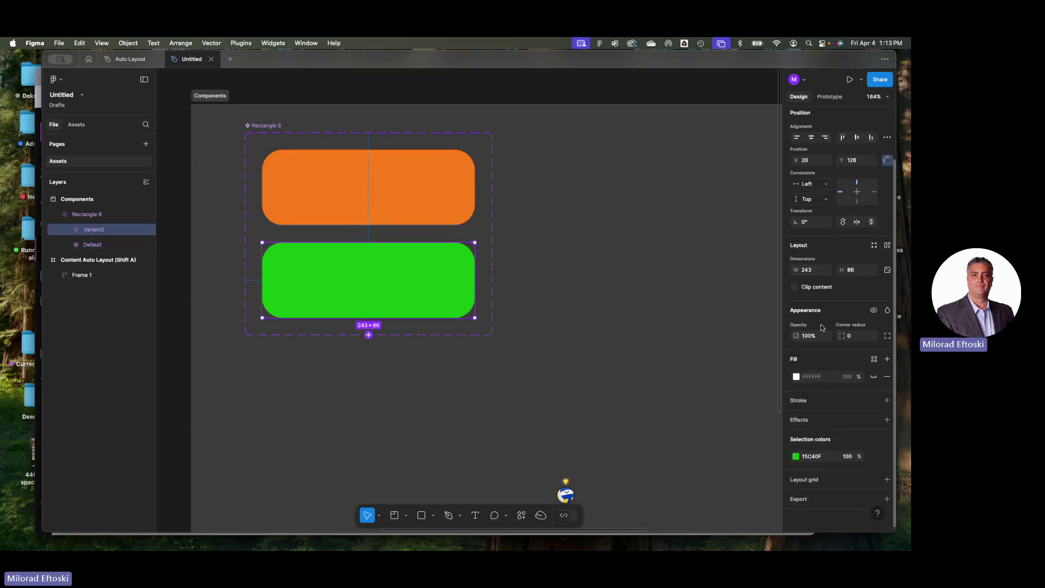
scroll(819, 325, up, 2)
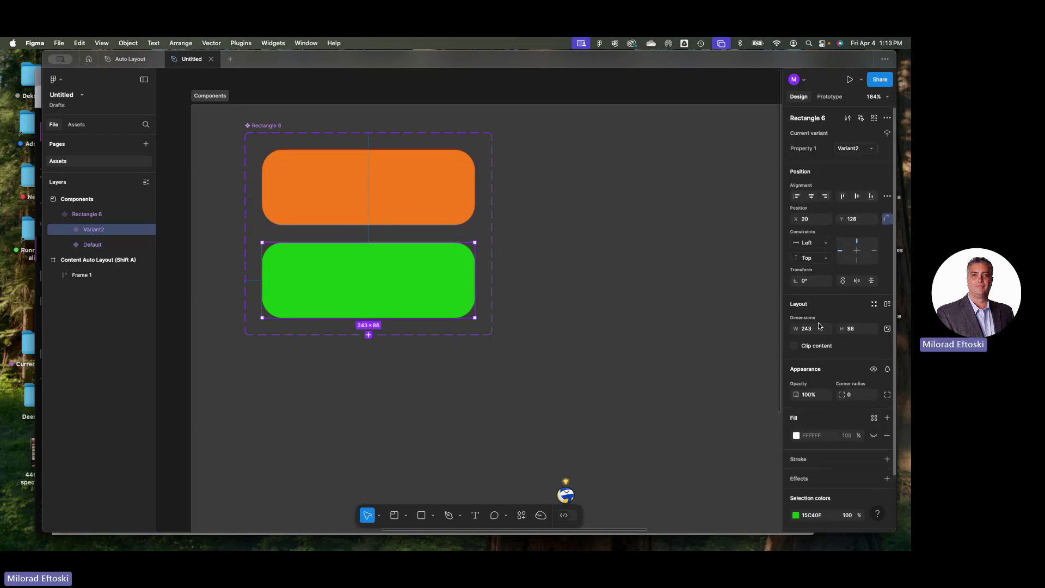
click(394, 201)
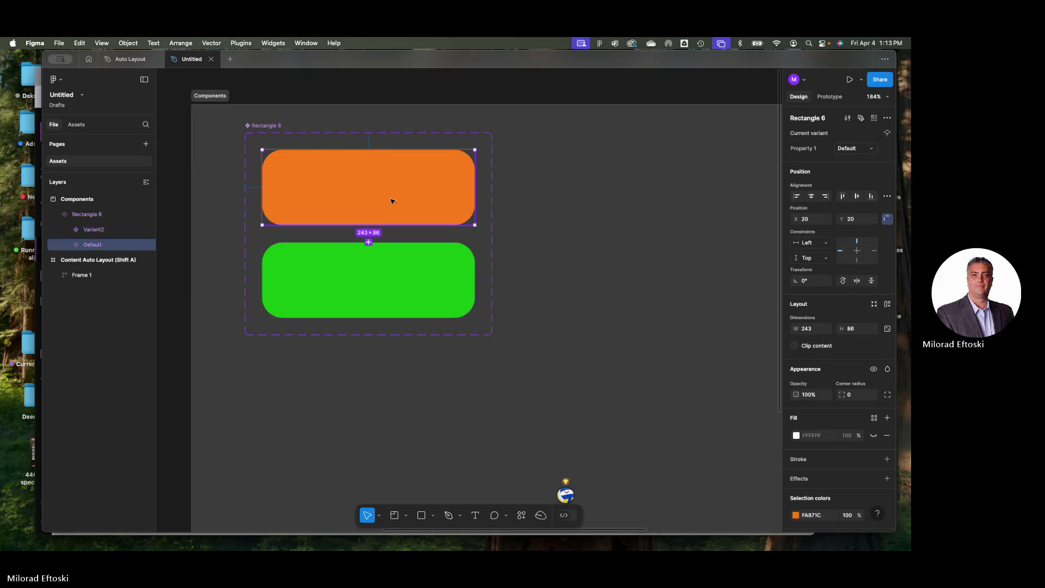
click(404, 270)
Connect the orange Default variant to the green Variant2 with a prototype interaction
click(397, 201)
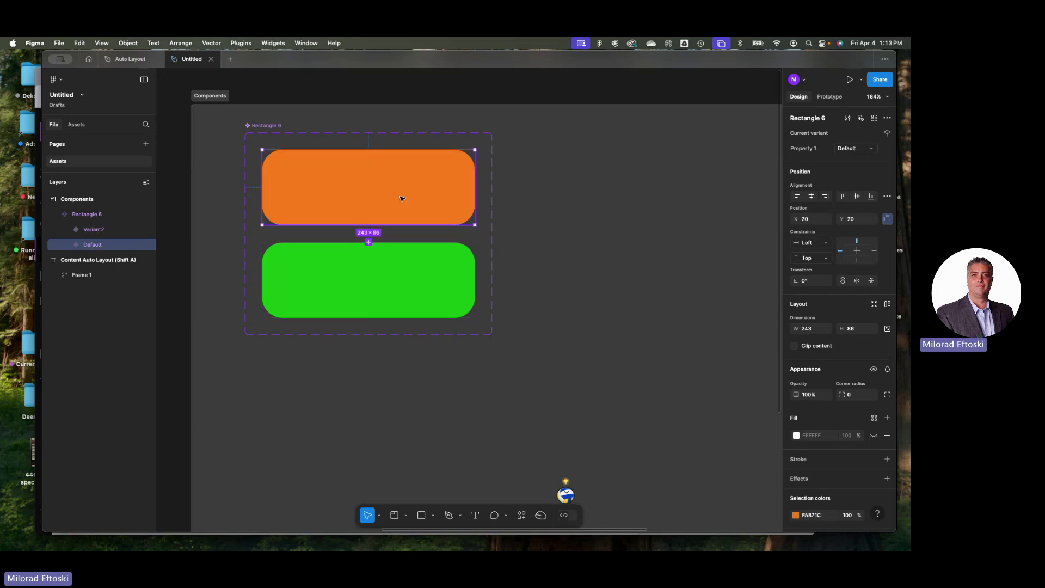
click(831, 98)
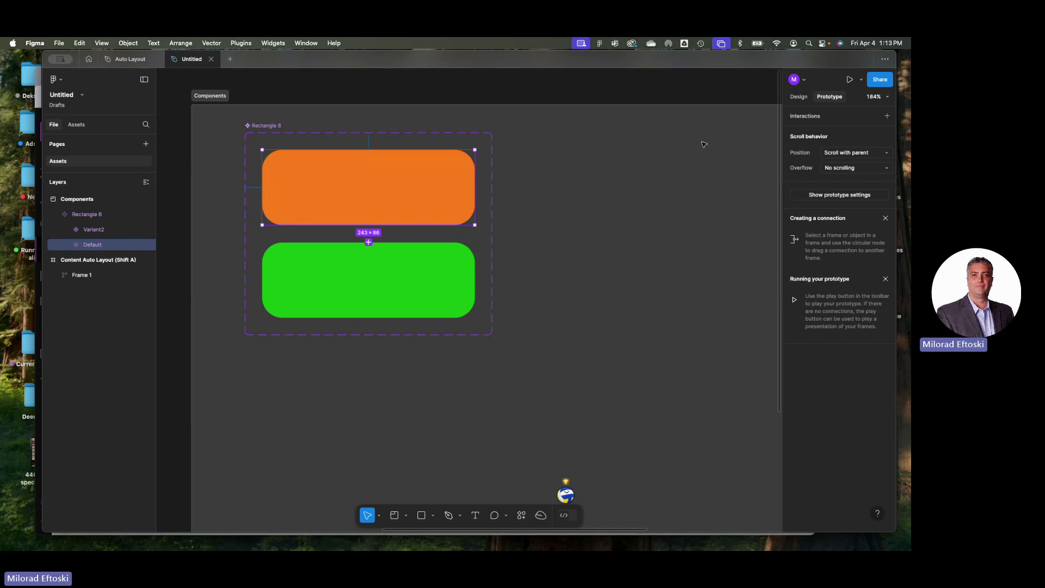
mouse_move(475, 188)
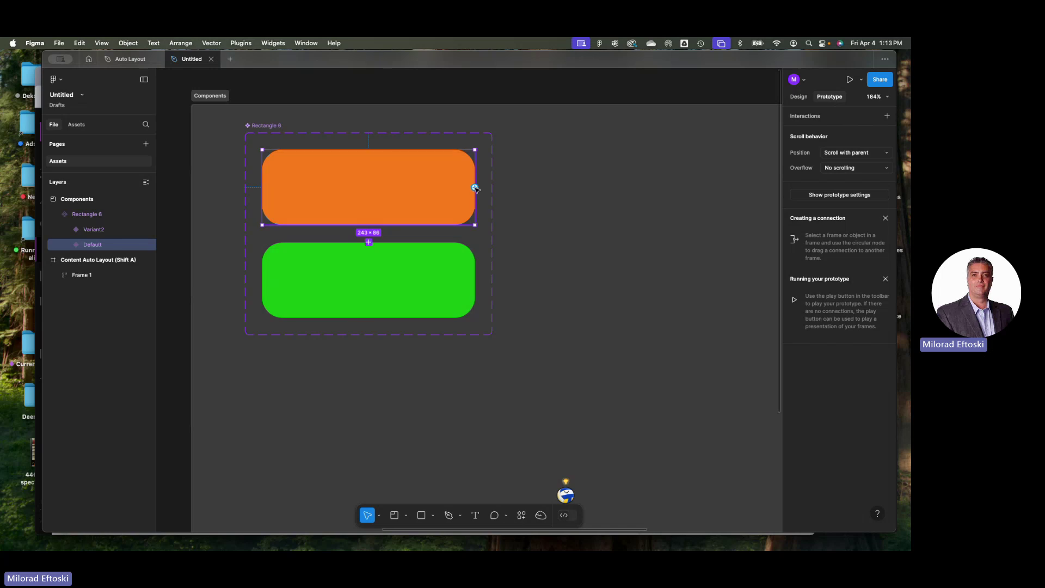
drag(475, 188, 443, 280)
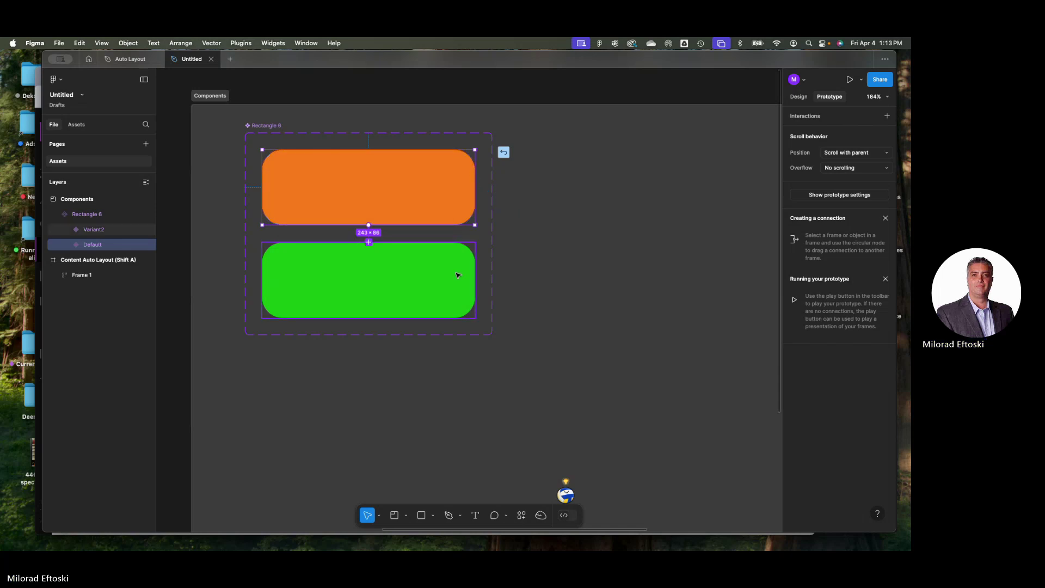
drag(458, 275, 457, 275)
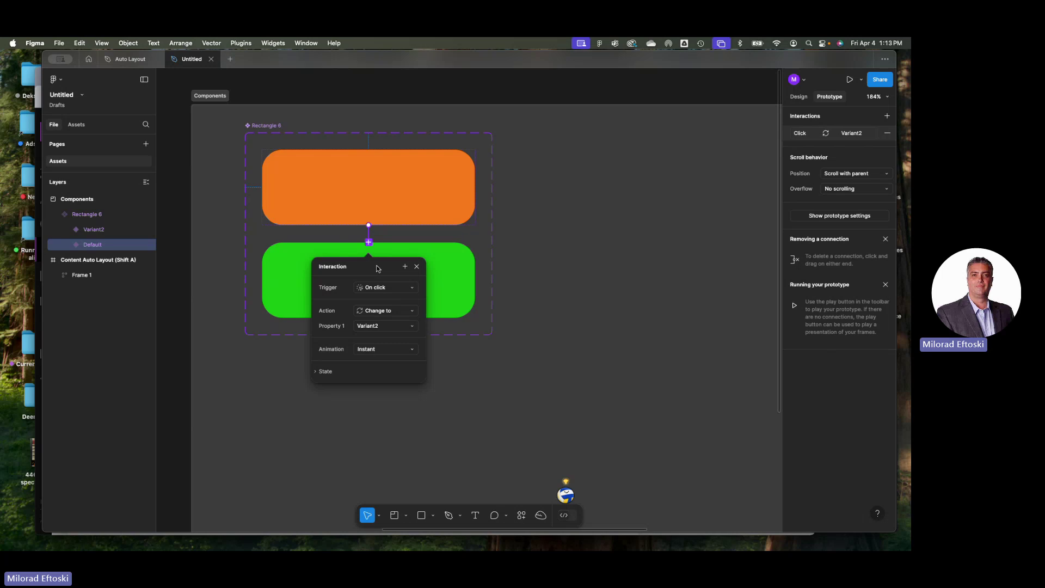
Review the available trigger, action and target variant options of the new interaction
click(382, 290)
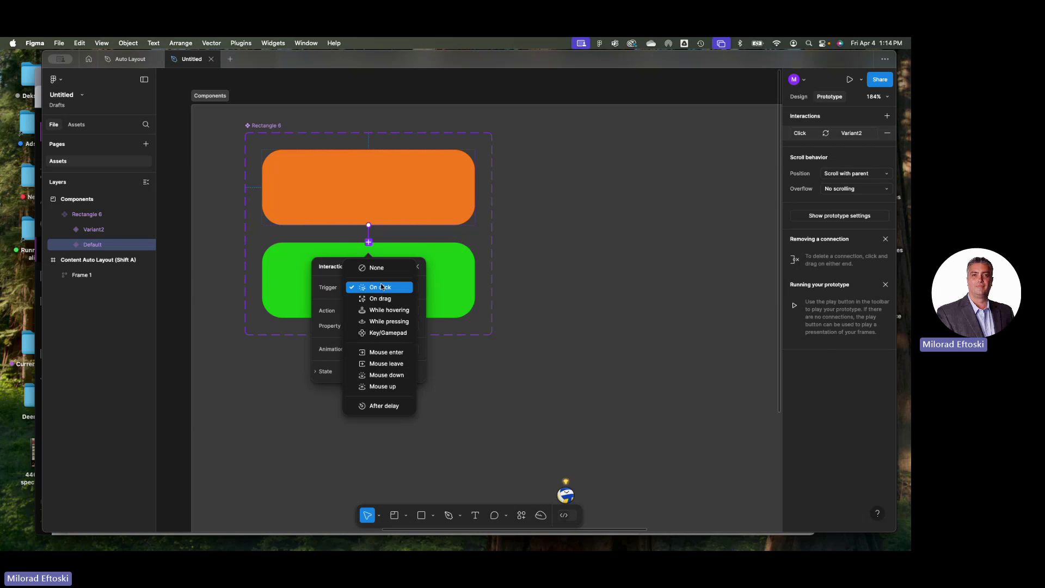
click(381, 287)
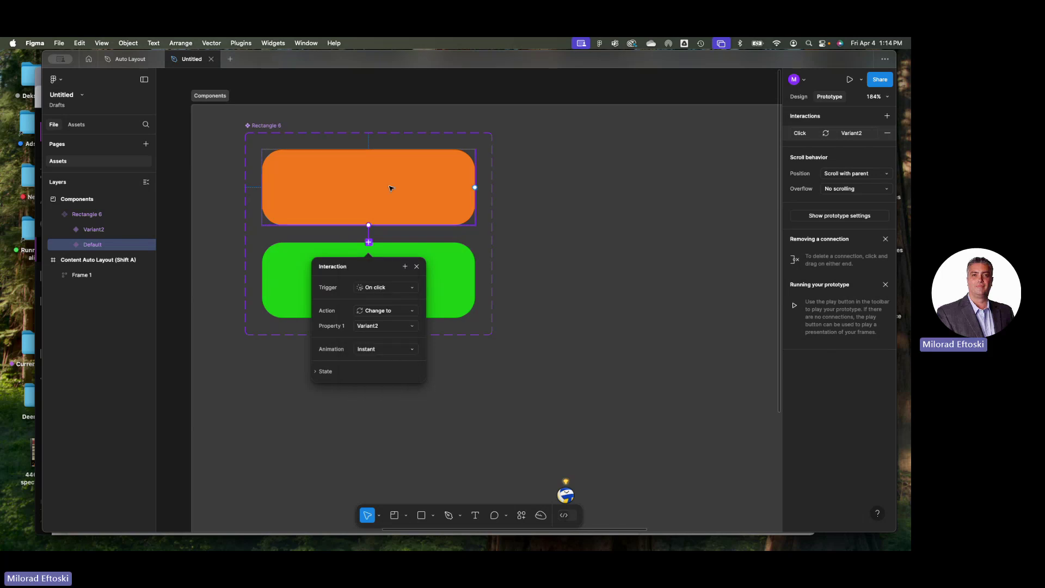
click(389, 311)
click(389, 311)
click(373, 326)
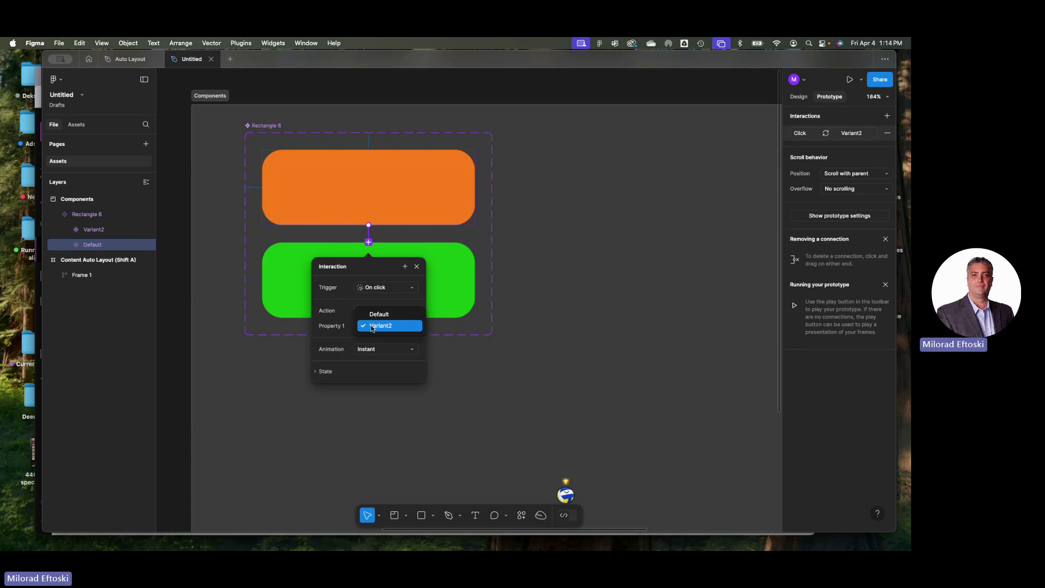
click(372, 326)
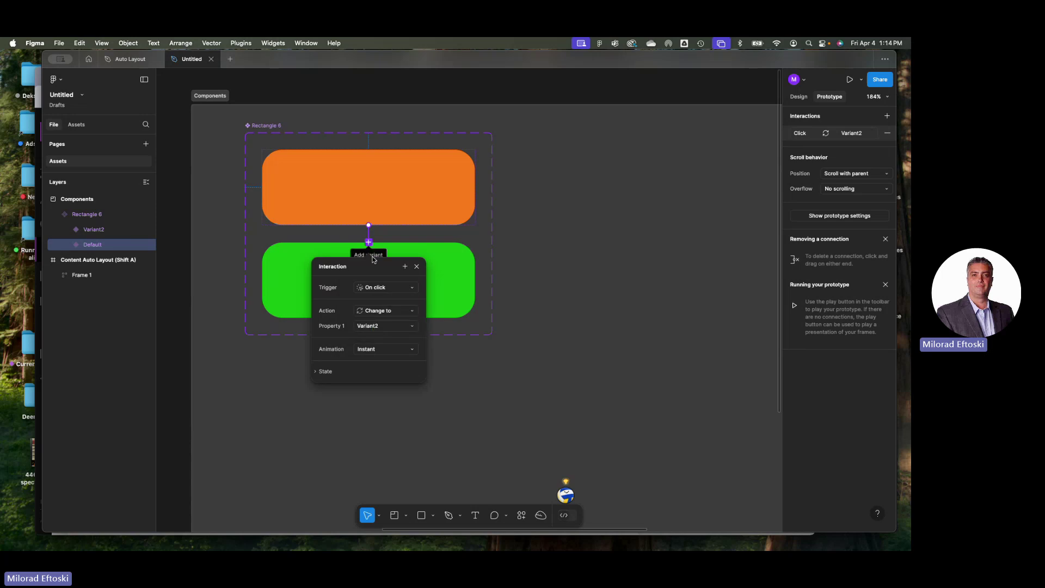
Set the interaction's trigger to While hovering so the orange variant changes to Variant2 on hover
click(394, 288)
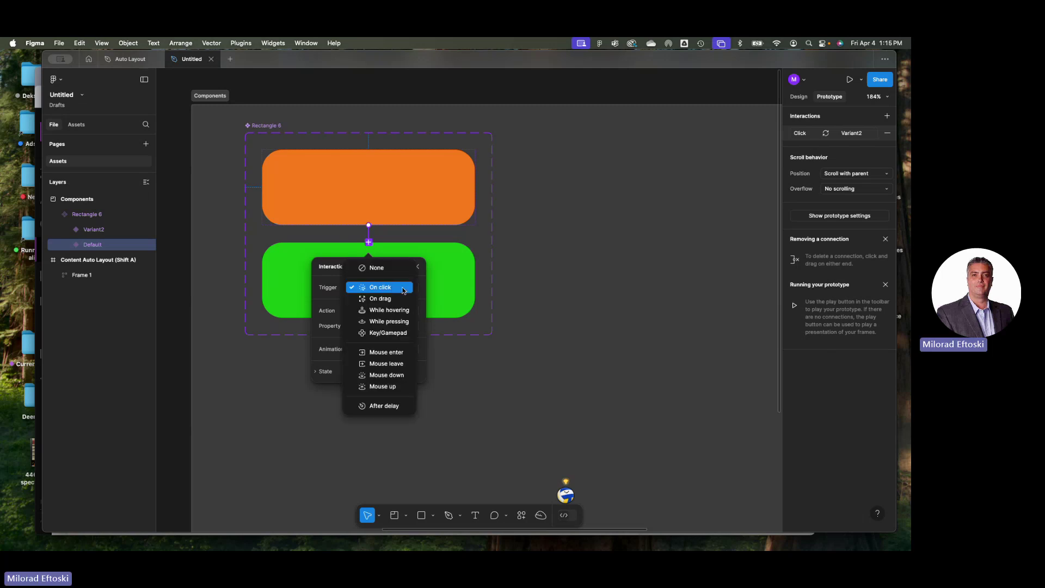
click(386, 311)
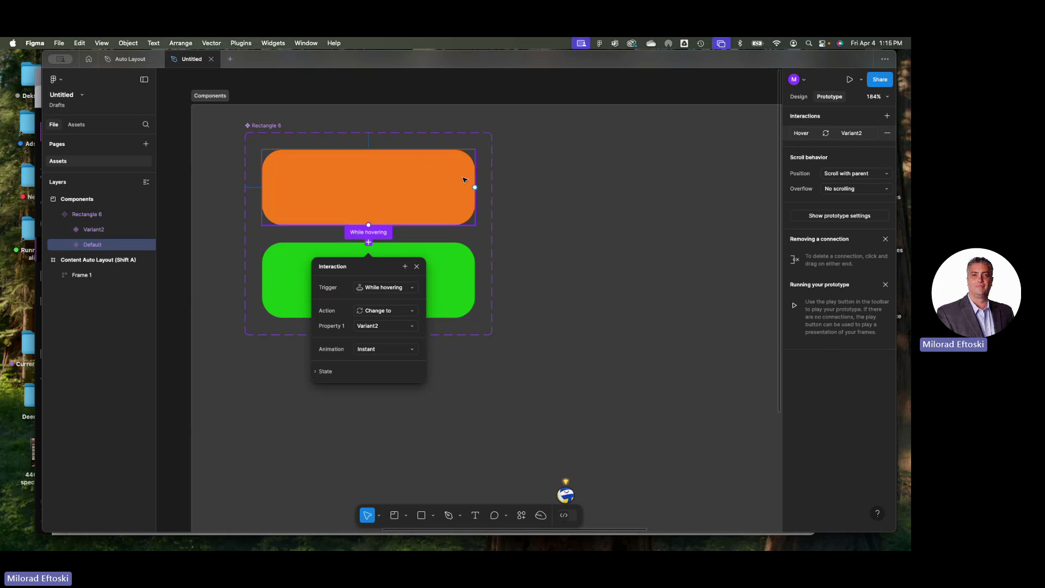
click(625, 203)
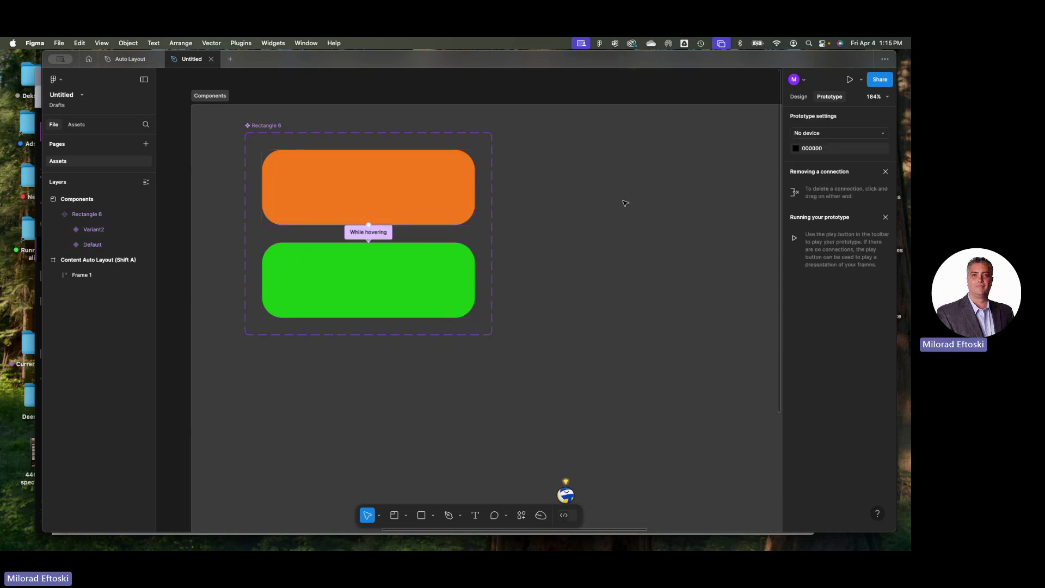
key(shift+1)
key(shift+equal)
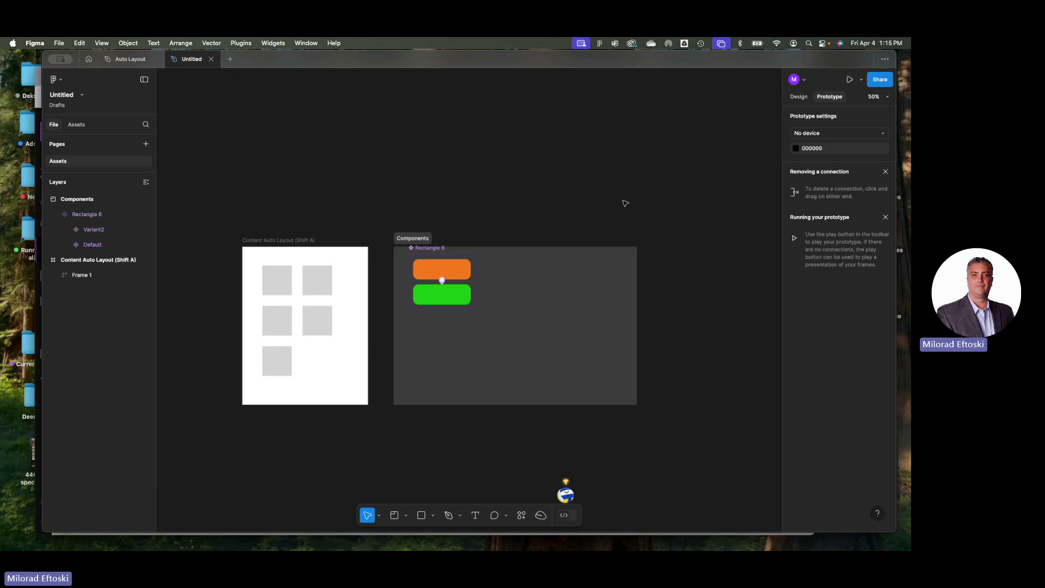
Draw a frame about 916 × 1656 on the empty canvas beside the Components section
scroll(599, 204, down, 2)
key(minus)
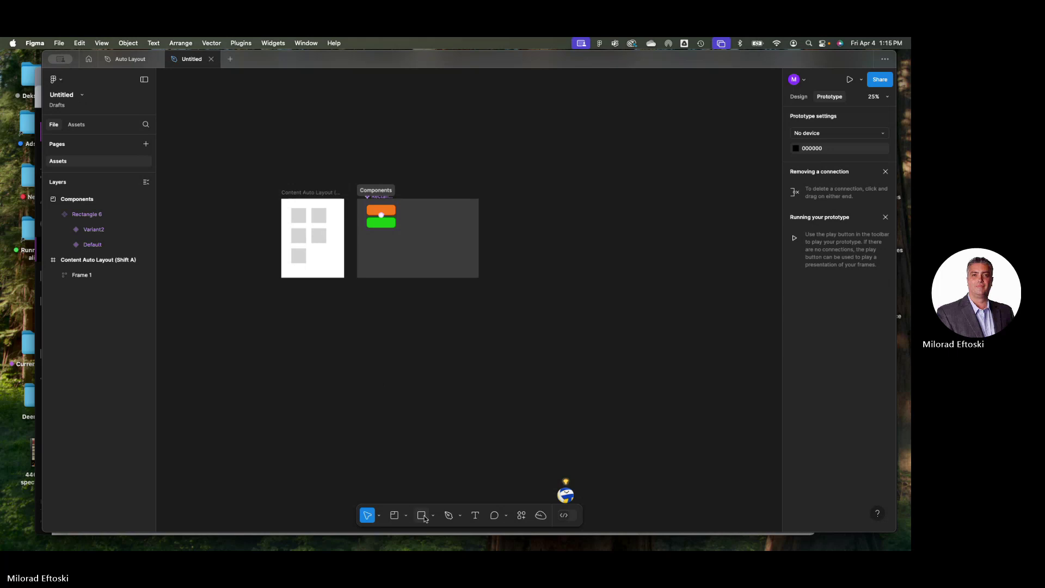
click(405, 515)
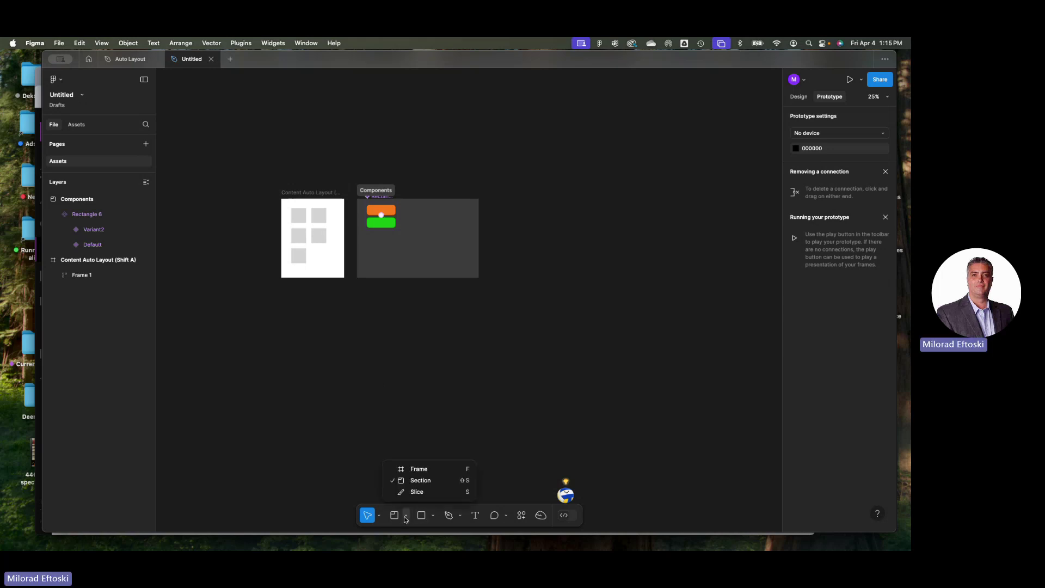
click(431, 468)
drag(512, 186, 621, 382)
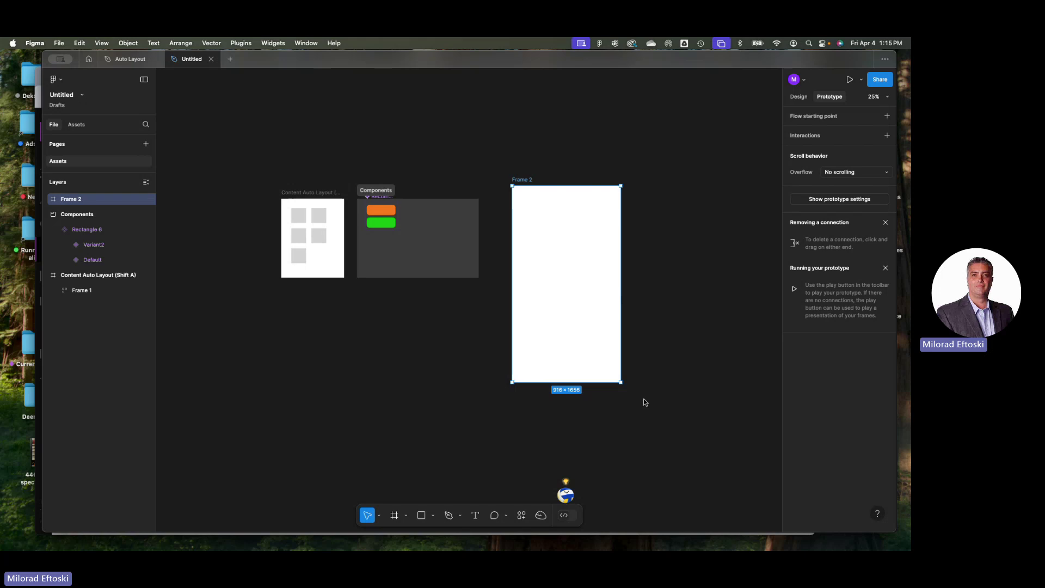
Resize the new frame to the iPhone SE preset and move it to about X 1356, Y -411, nearer the Components section
click(798, 98)
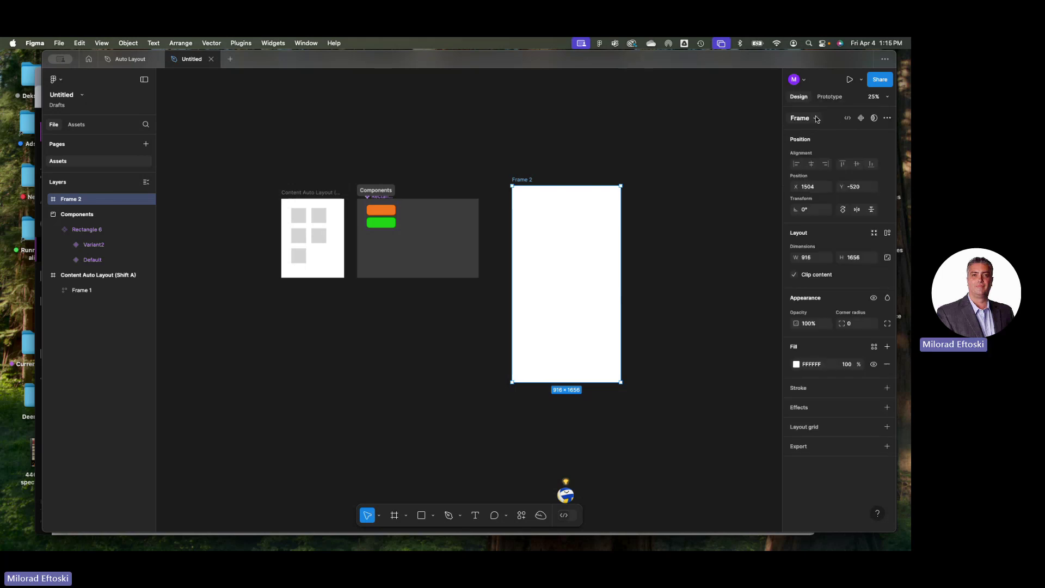
click(815, 118)
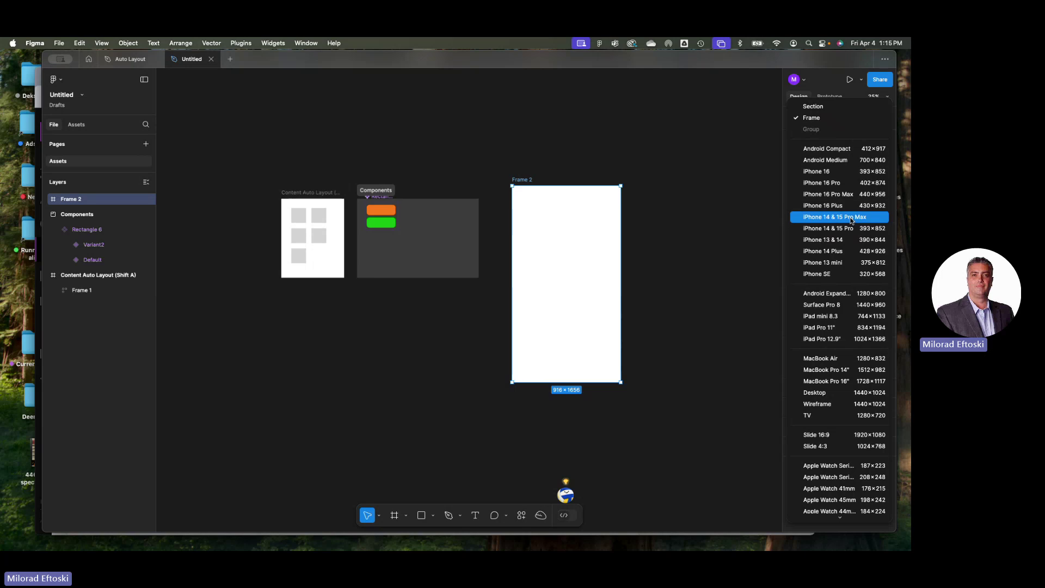
click(838, 173)
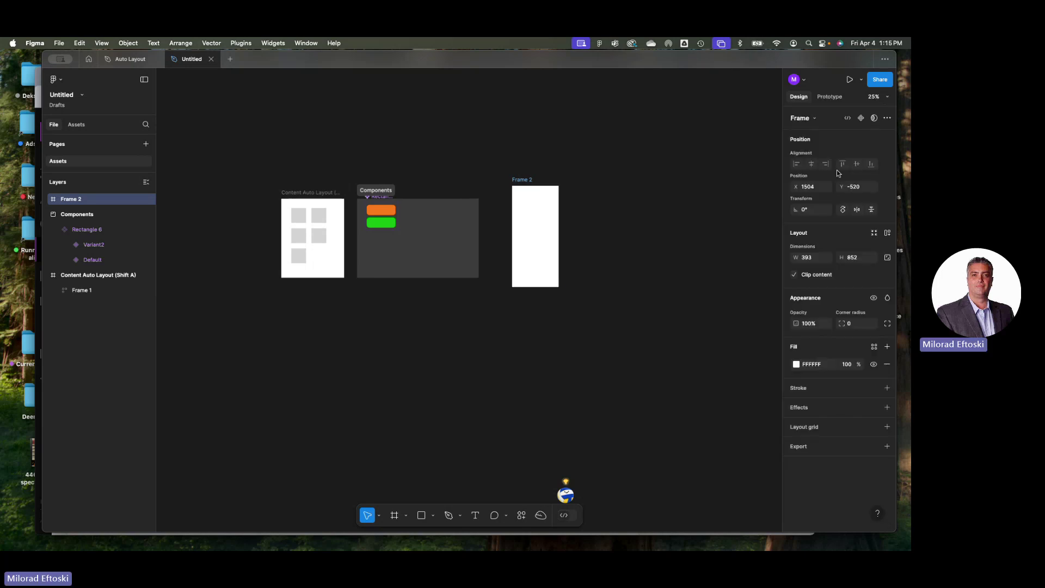
click(814, 119)
click(835, 272)
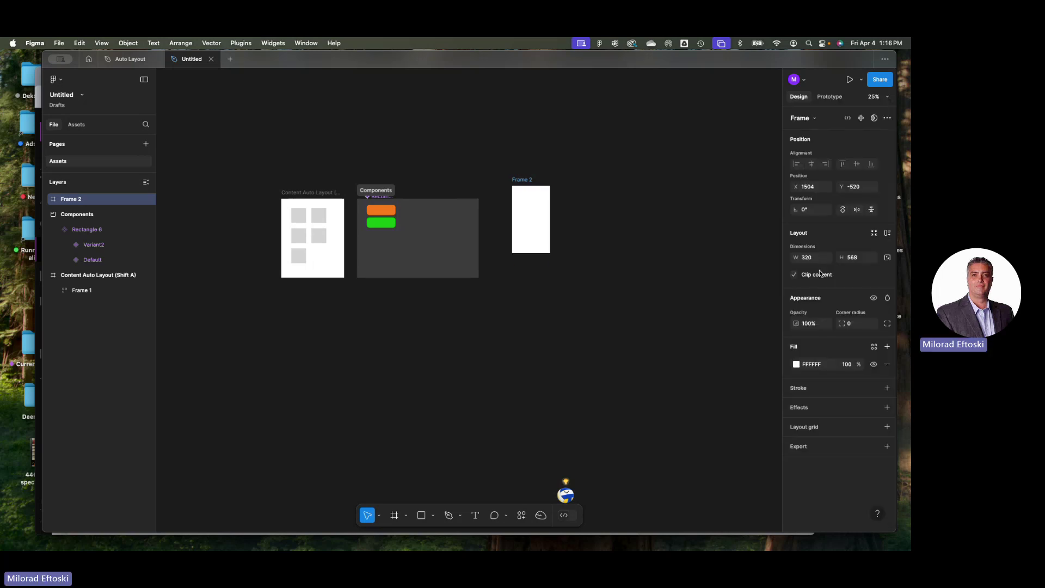
drag(523, 185, 507, 198)
scroll(533, 245, up, 3)
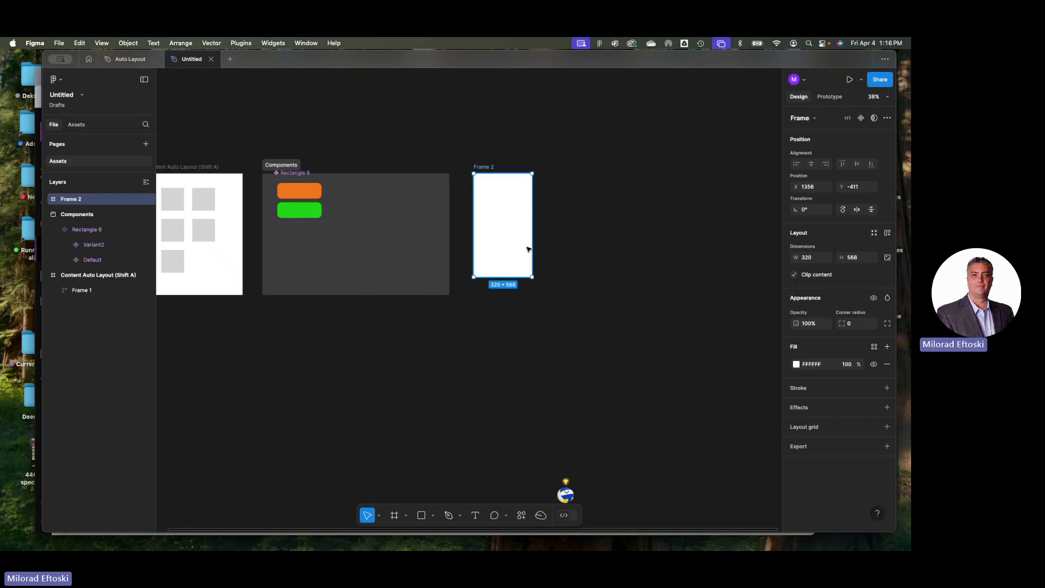
Rename the iPhone SE-sized frame as Main
scroll(443, 250, left, 3)
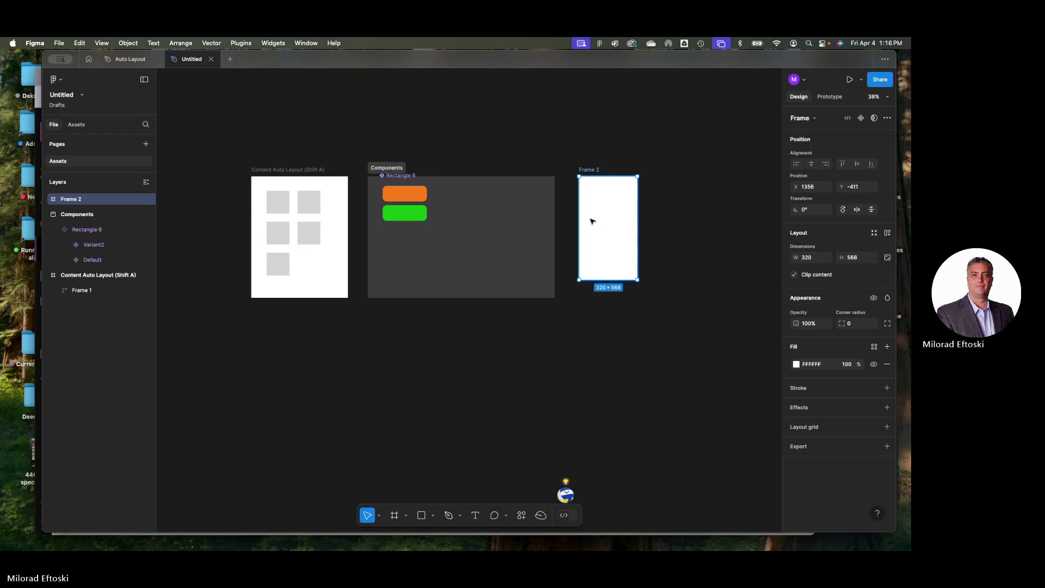
scroll(604, 185, up, 5)
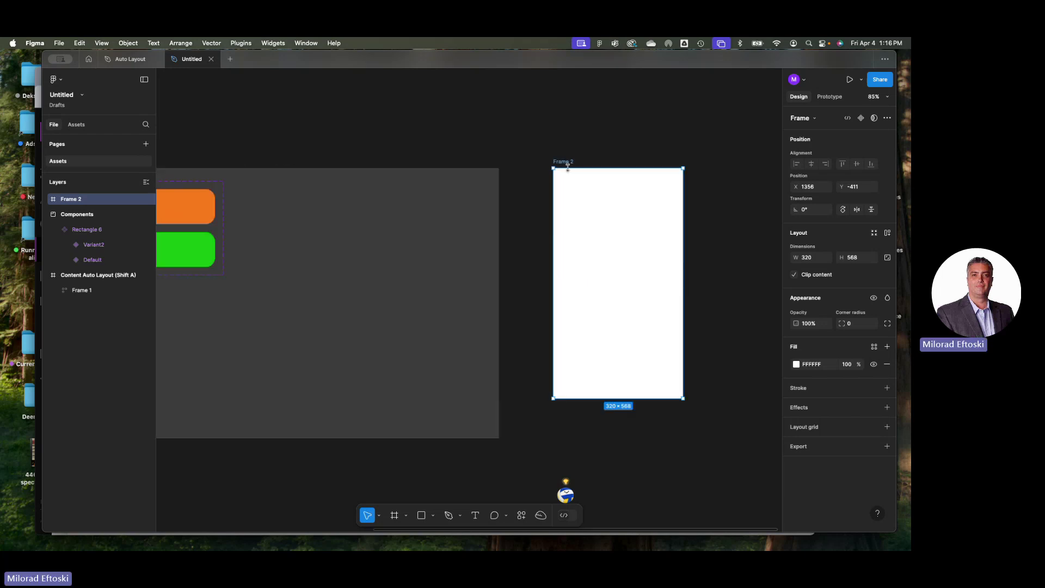
double_click(564, 162)
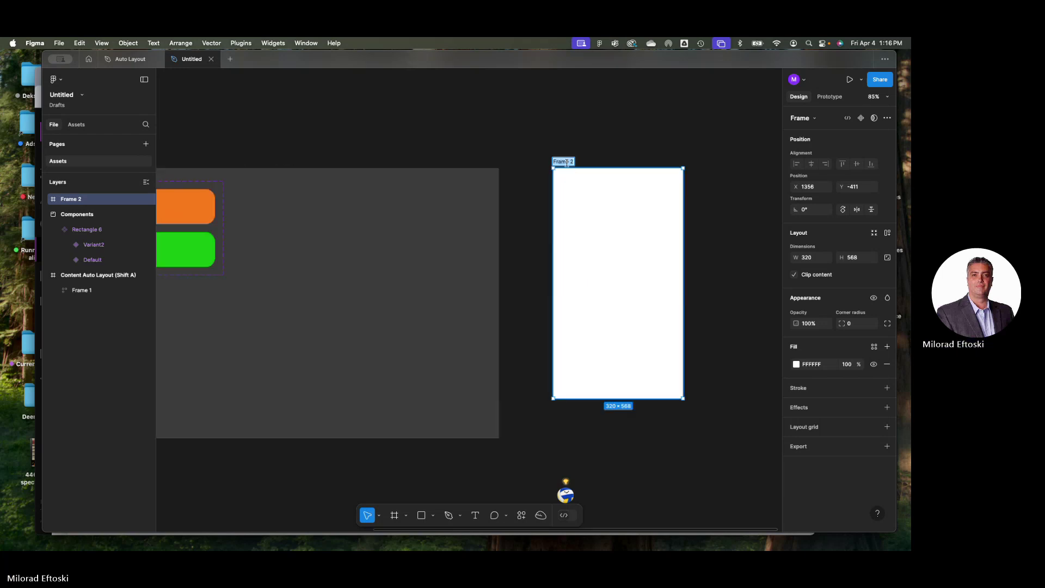
text(Main)
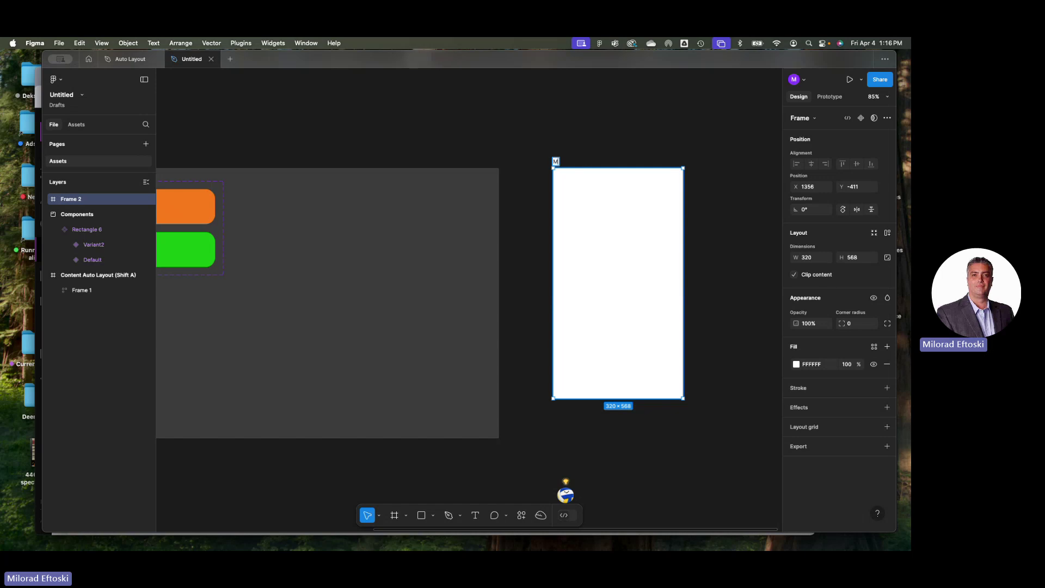
click(617, 138)
scroll(578, 163, down, 5)
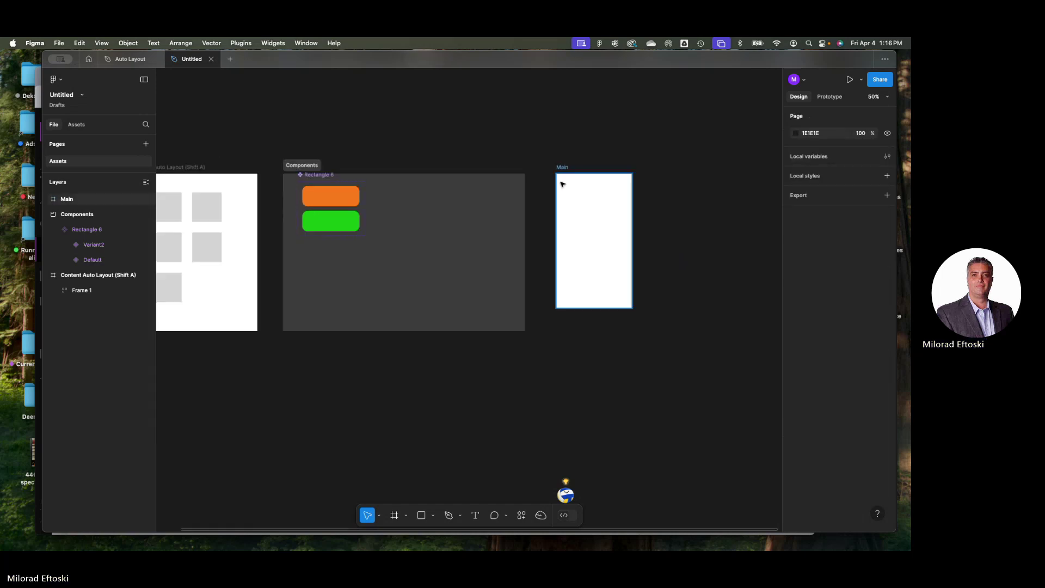
Move the design window aside to uncover the desktop and open the Humber folder in Finder
drag(530, 174, 537, 175)
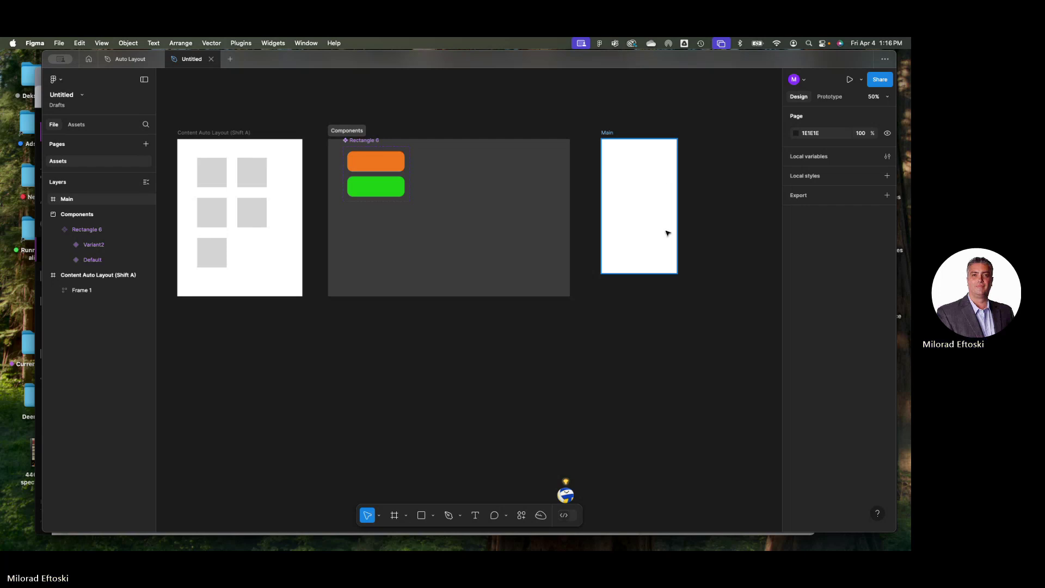
drag(643, 64, 612, 59)
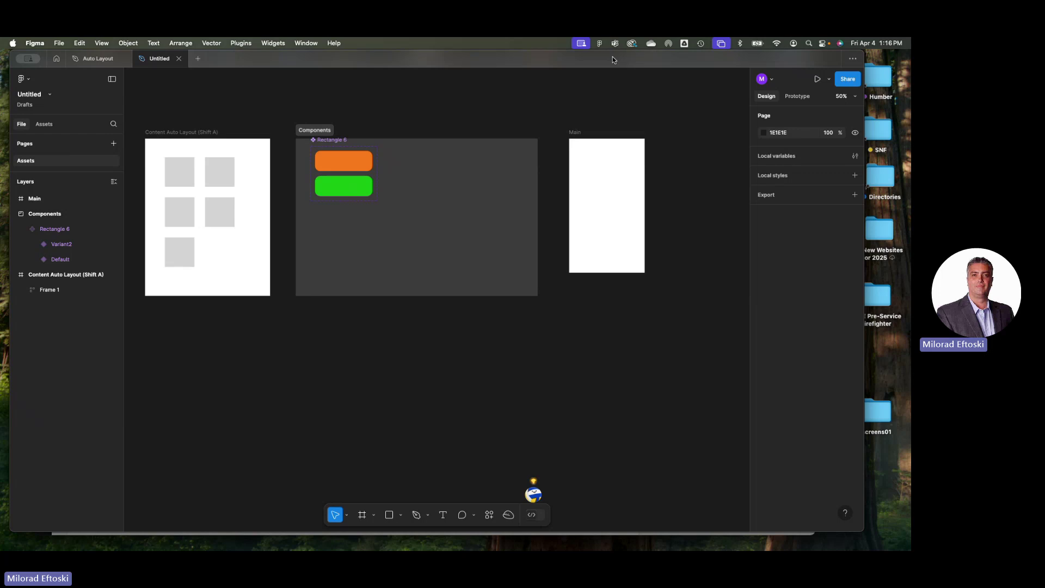
drag(591, 63, 615, 64)
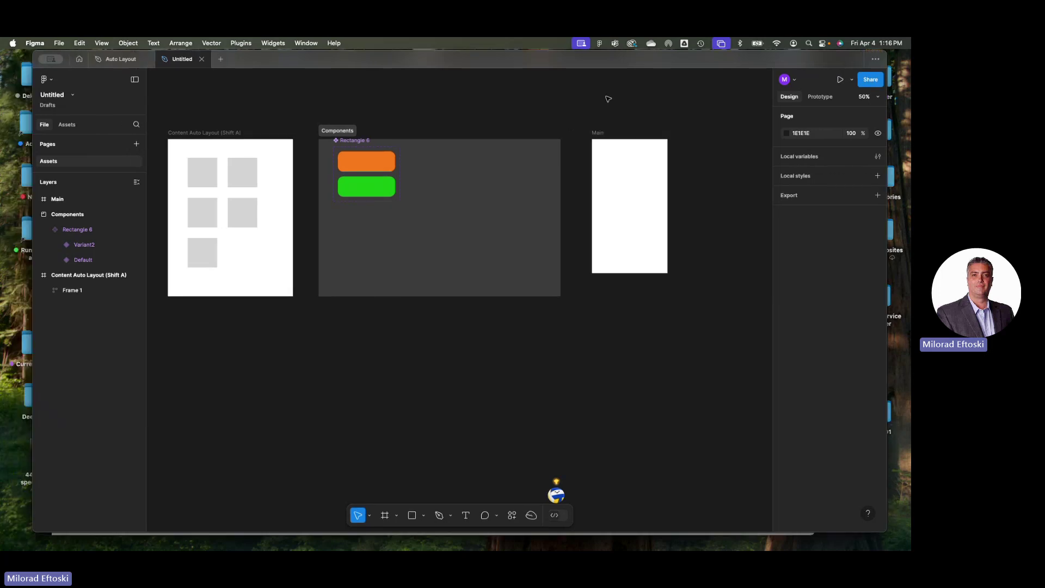
drag(670, 64, 551, 66)
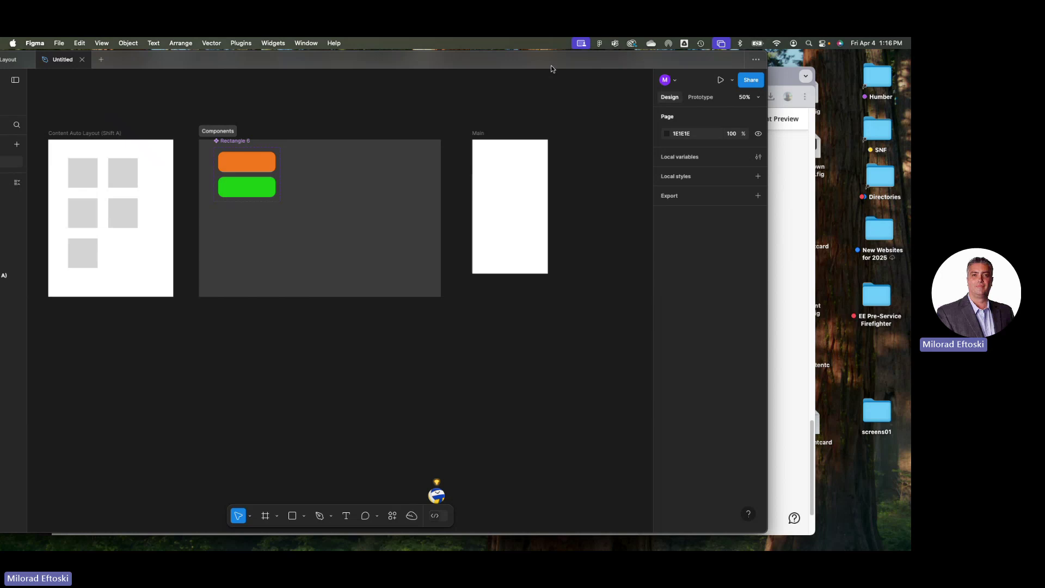
click(870, 80)
double_click(870, 75)
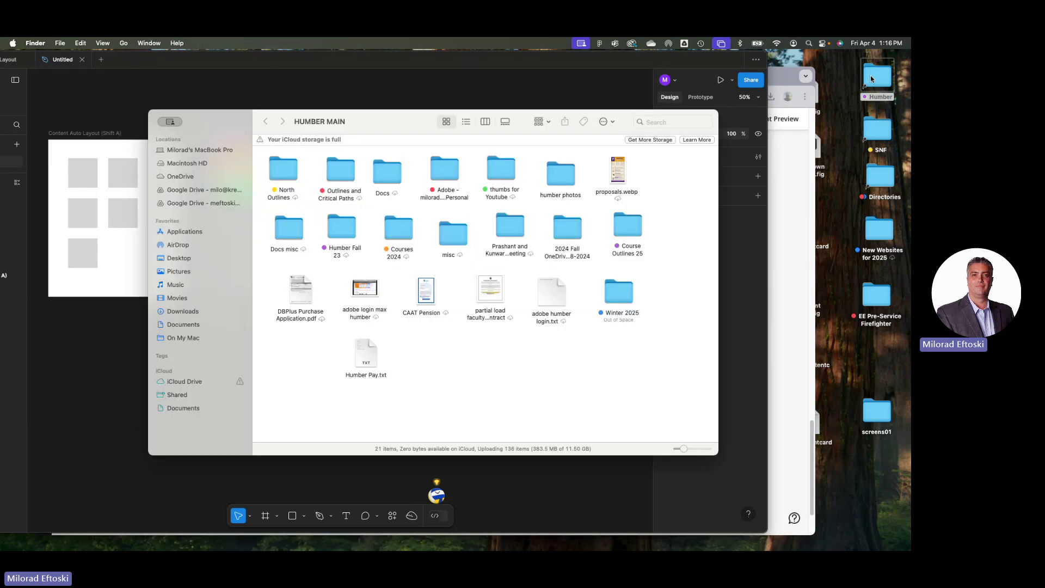
Open the UX Class 11 and 12 folder inside Winter 2025 and UX Class
double_click(621, 290)
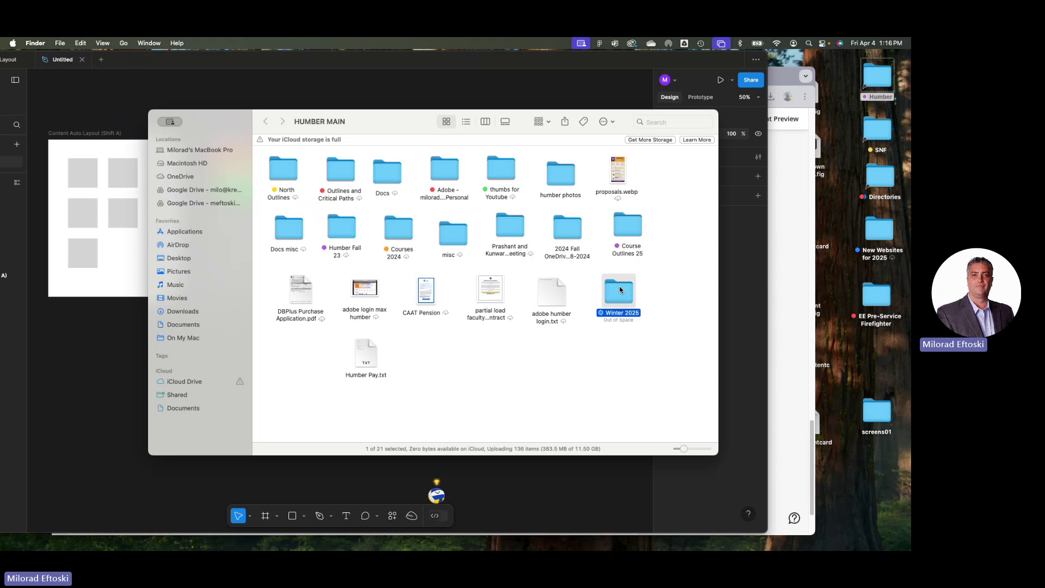
click(380, 166)
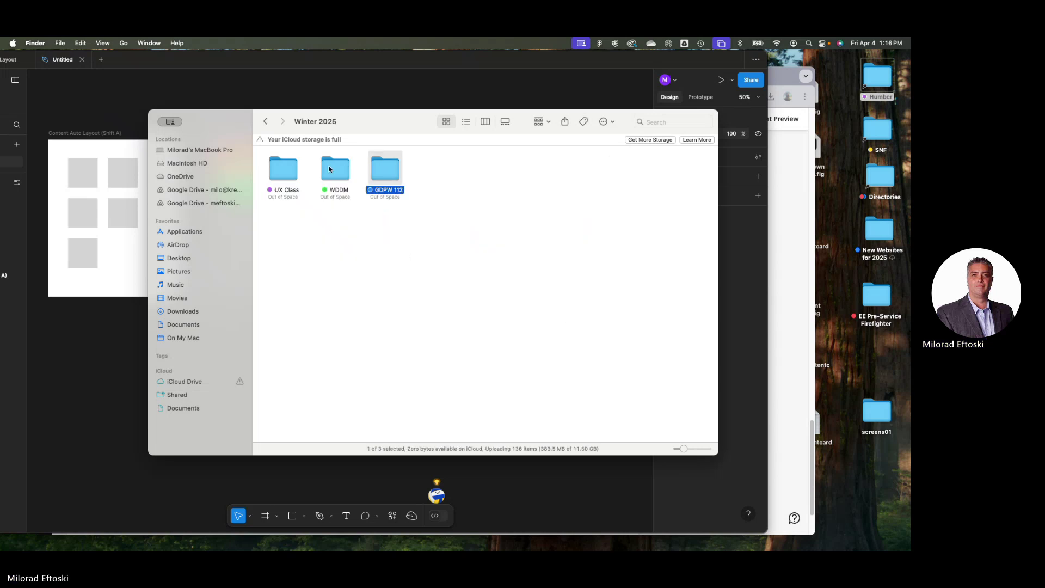
double_click(281, 176)
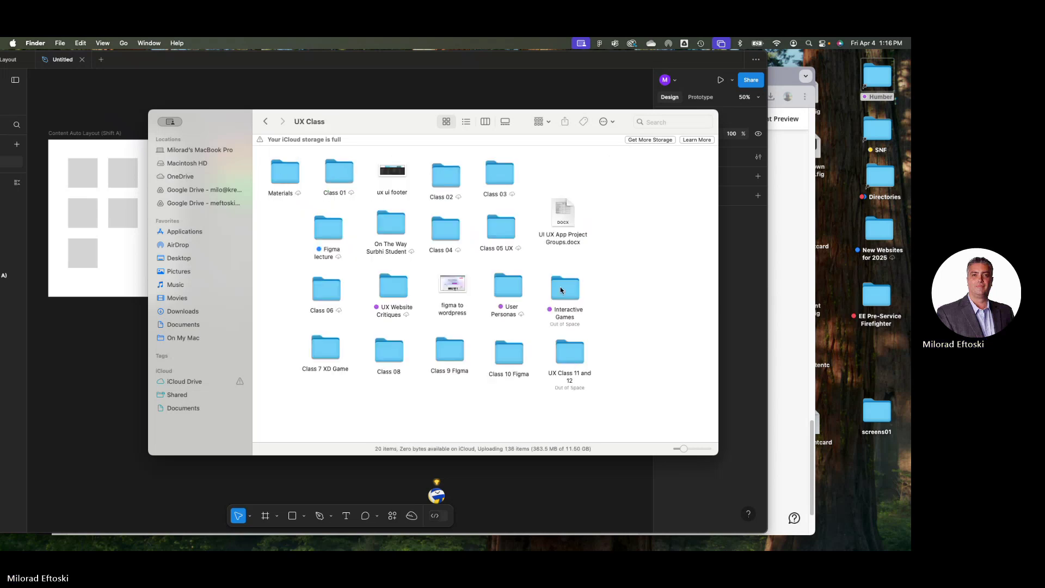
click(573, 357)
double_click(573, 357)
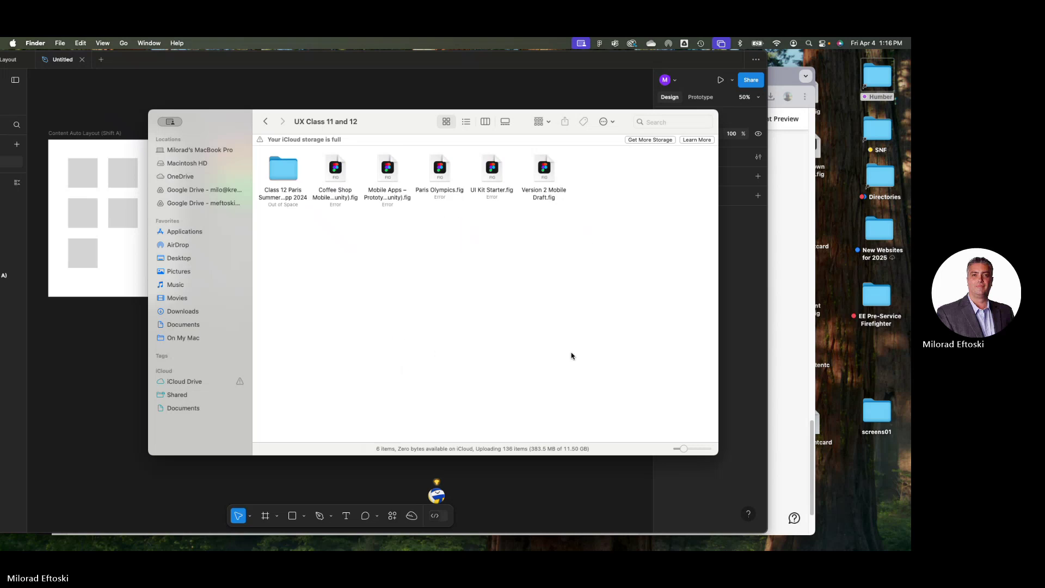
Import Version 2 Mobile Draft.fig into the Figma Drafts and open the imported file
click(546, 174)
click(494, 172)
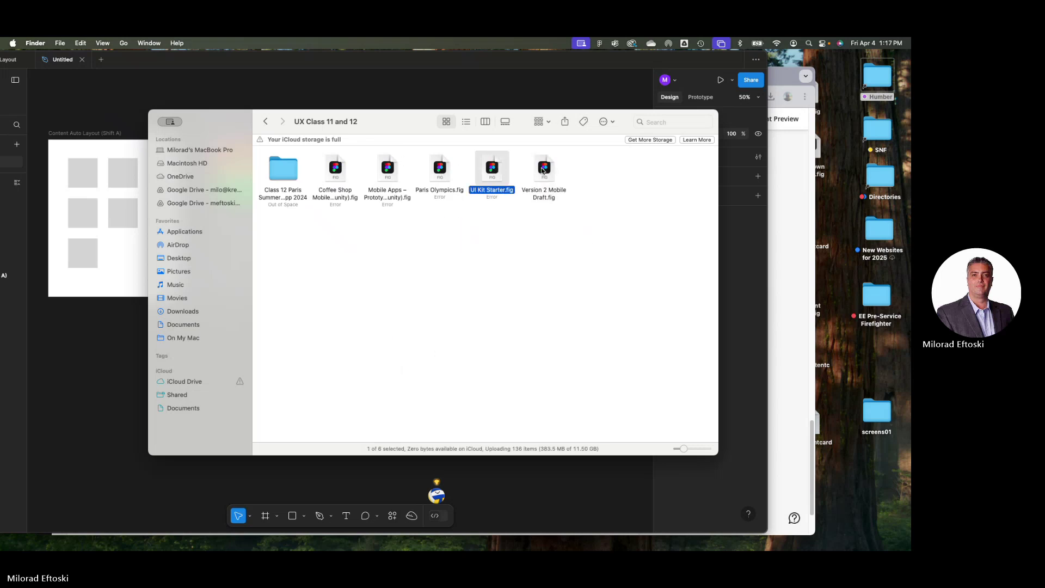
click(543, 171)
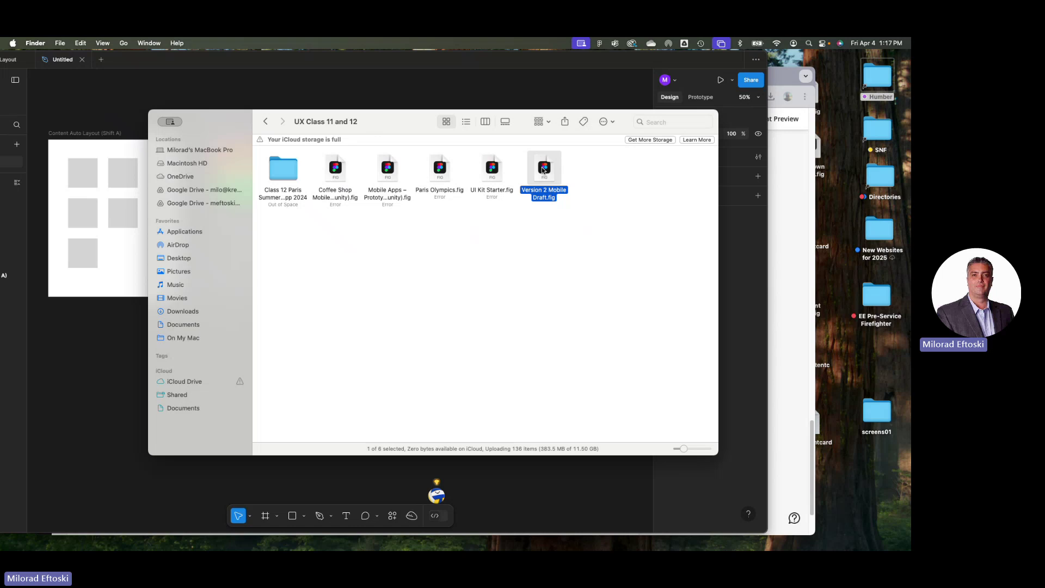
double_click(543, 171)
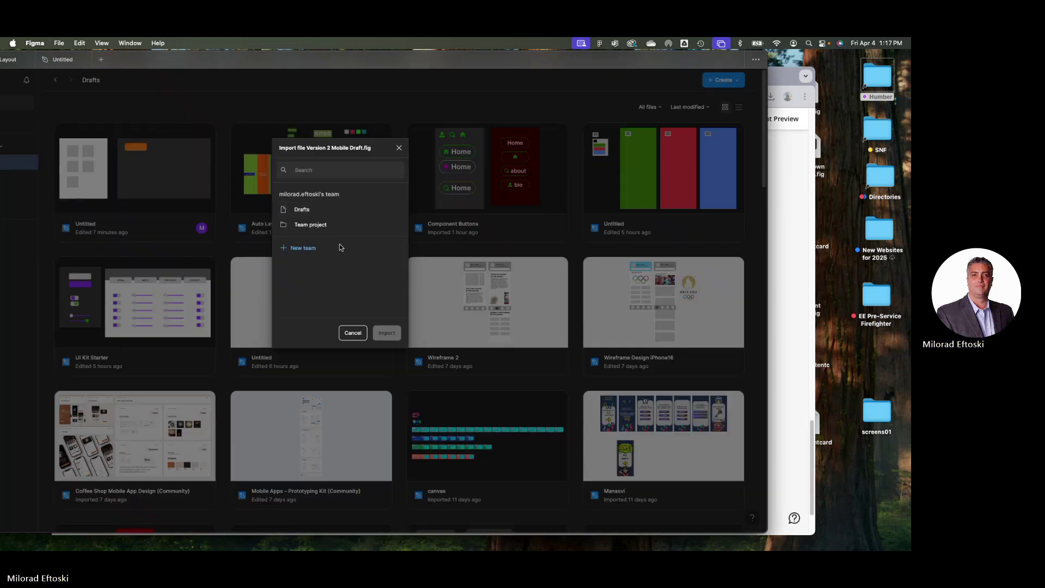
click(297, 209)
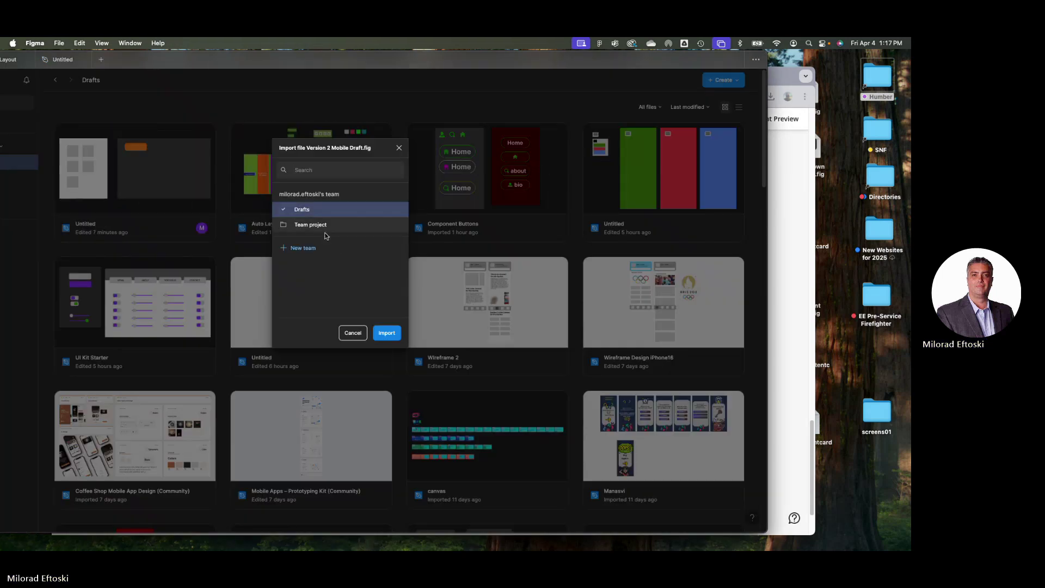
click(386, 333)
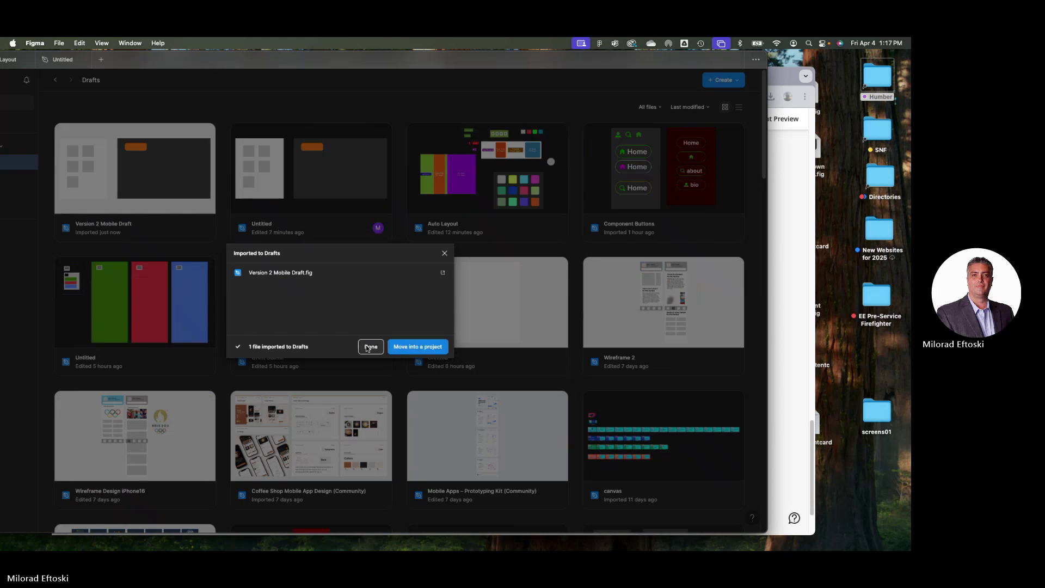
click(369, 347)
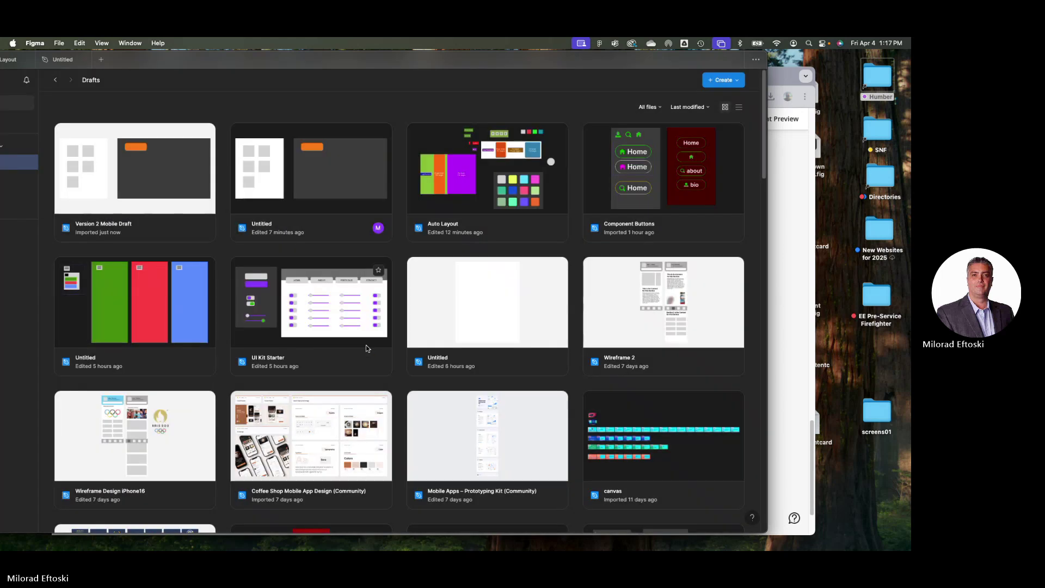
double_click(134, 182)
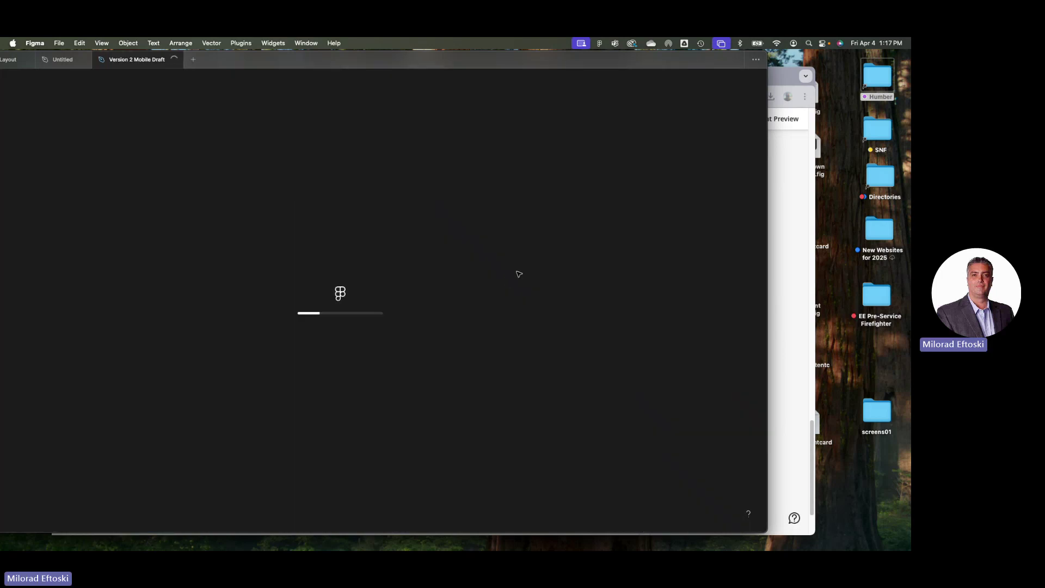
Examine the header, content blocks and bottom bar of the iPhone 16 - 1 frame at different magnifications
scroll(455, 277, down, 3)
scroll(453, 285, up, 3)
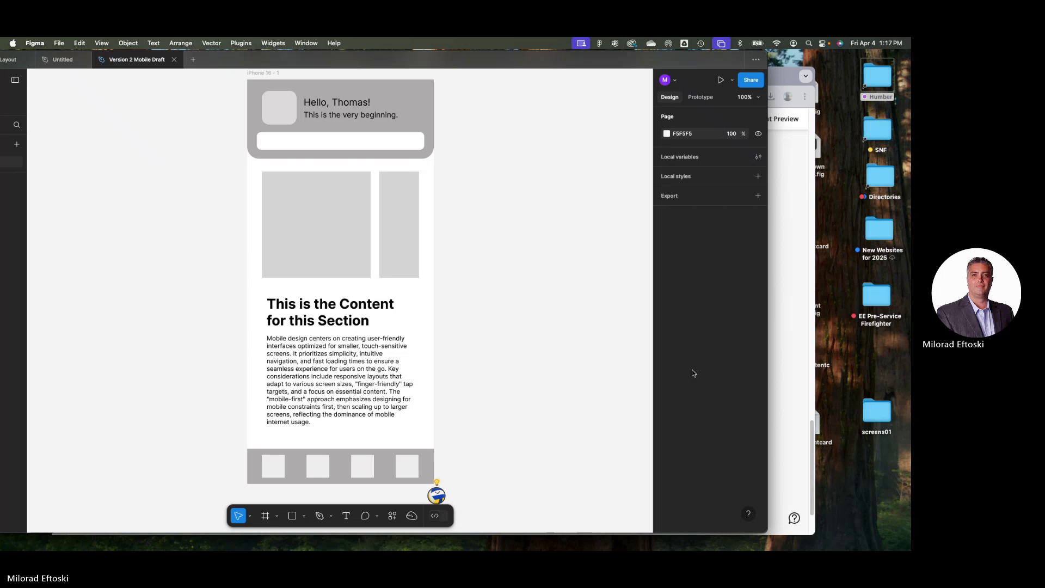
key(super+minus)
key(super+minus)
key(super+minus)
key(super+plus)
key(super+plus)
key(super+plus)
key(super+minus)
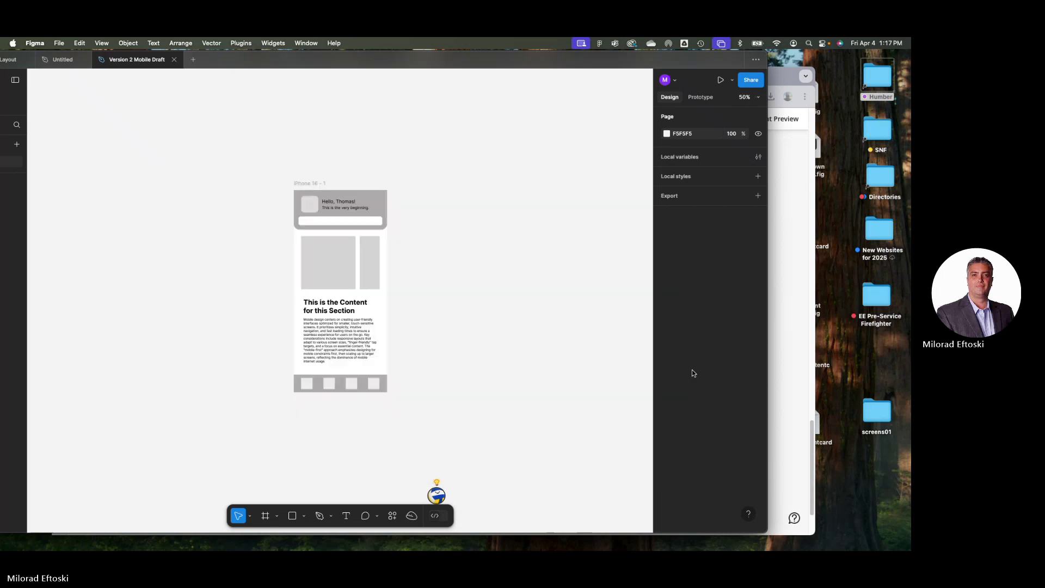
key(super+plus)
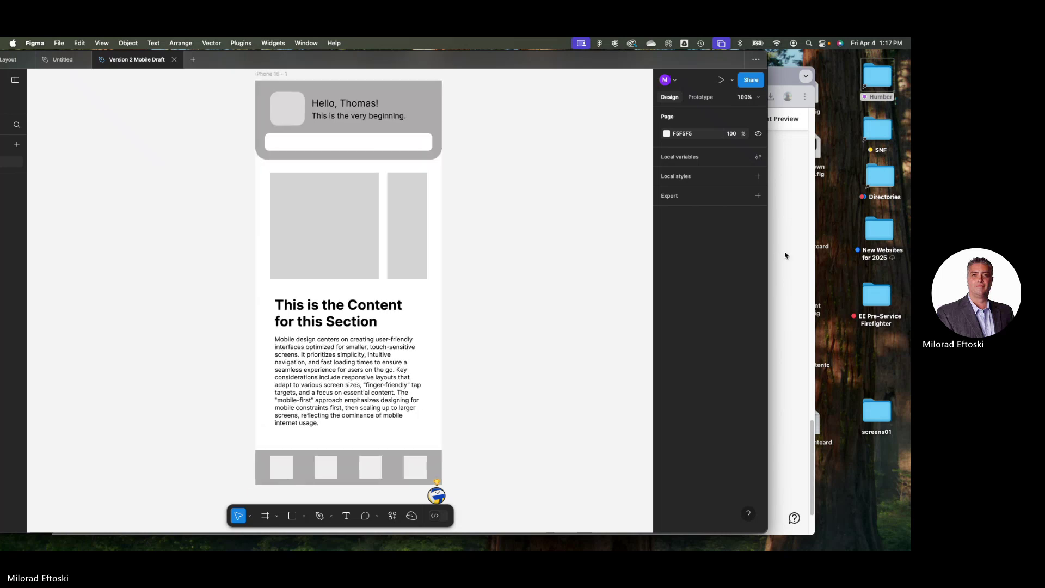
Switch to Finder and open the UX Class 11 and 12 folder inside UX Class
click(785, 255)
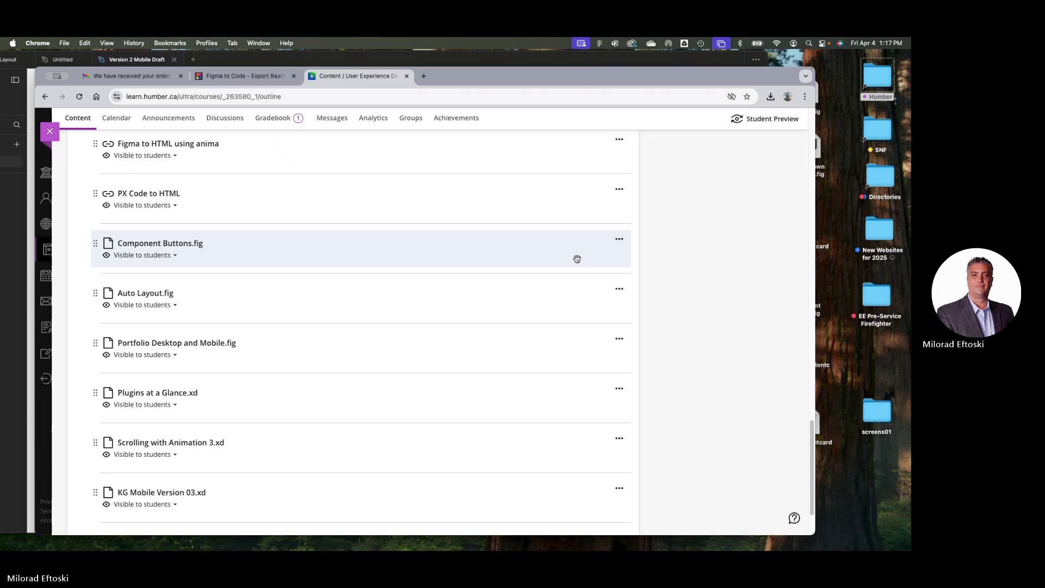
key(ctrl+Right)
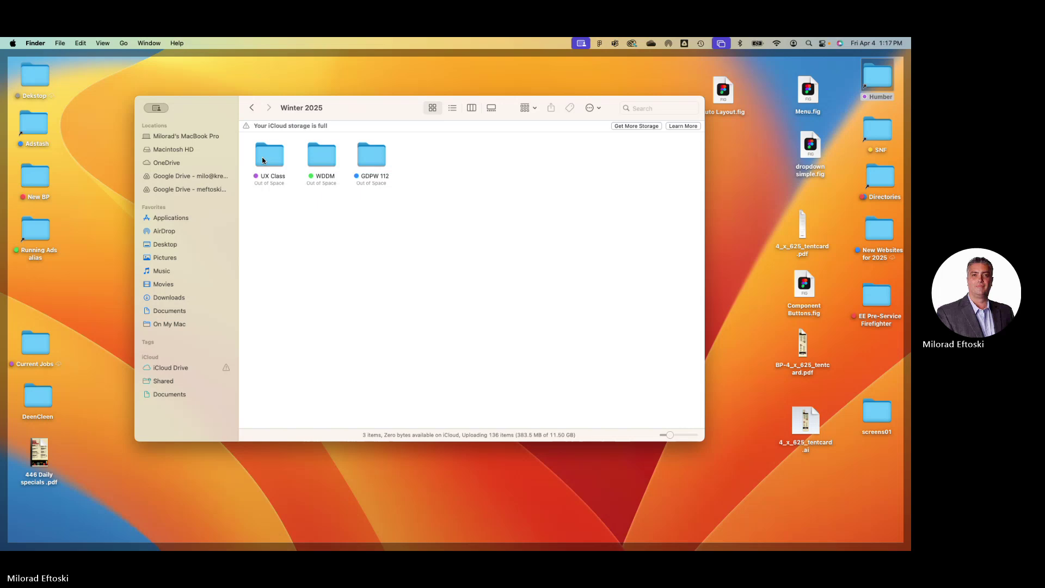
click(274, 158)
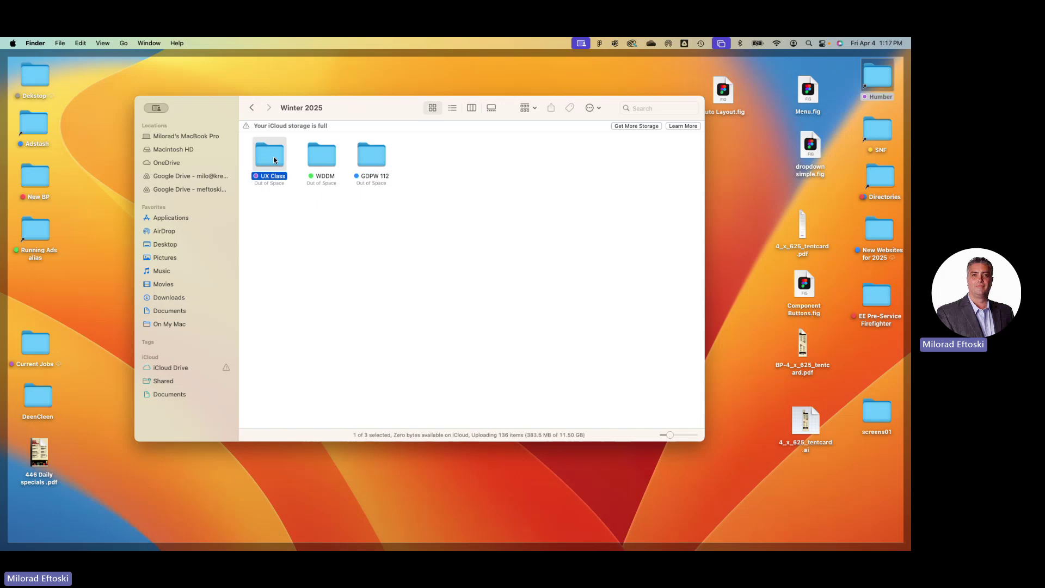
double_click(274, 158)
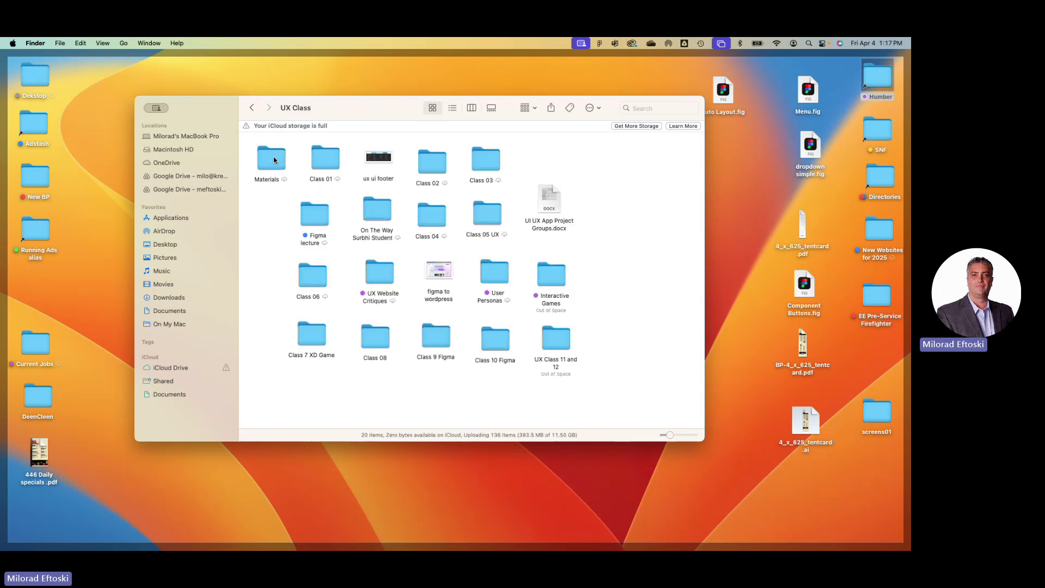
double_click(556, 343)
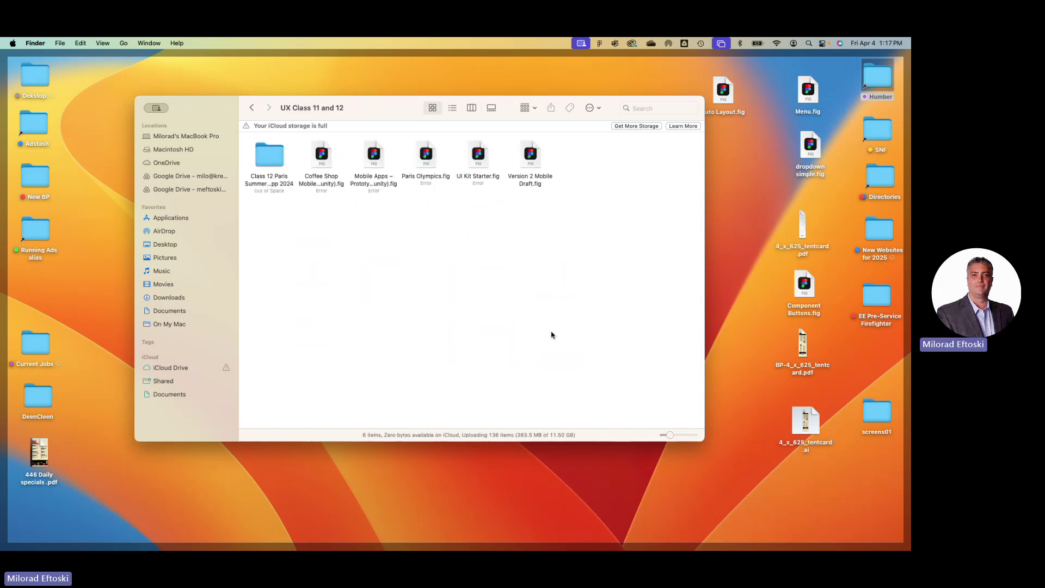
Import Paris Olympics.fig from the class folder into the Figma Drafts and close the import summary
click(373, 158)
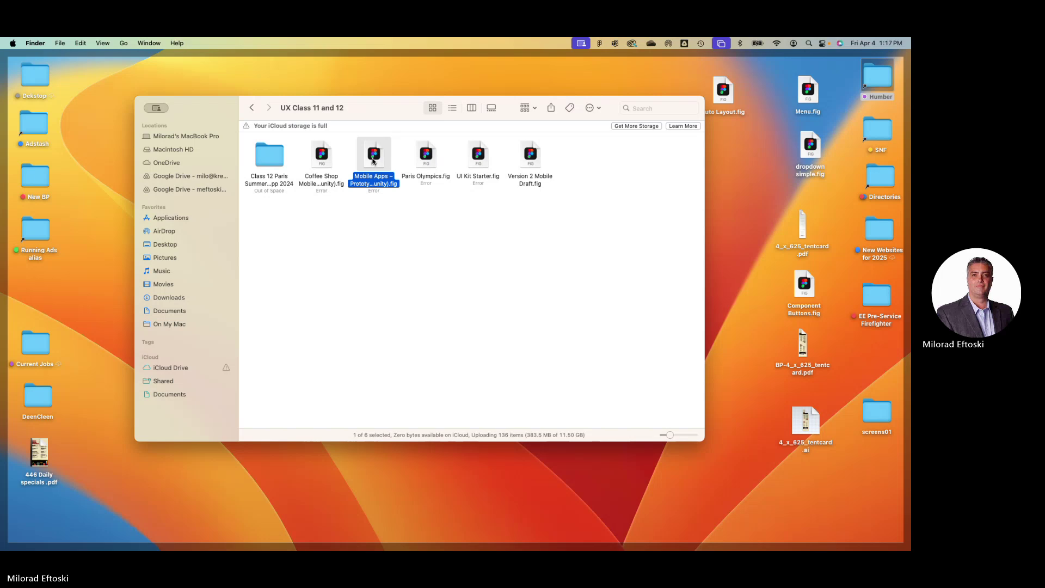
key(Return)
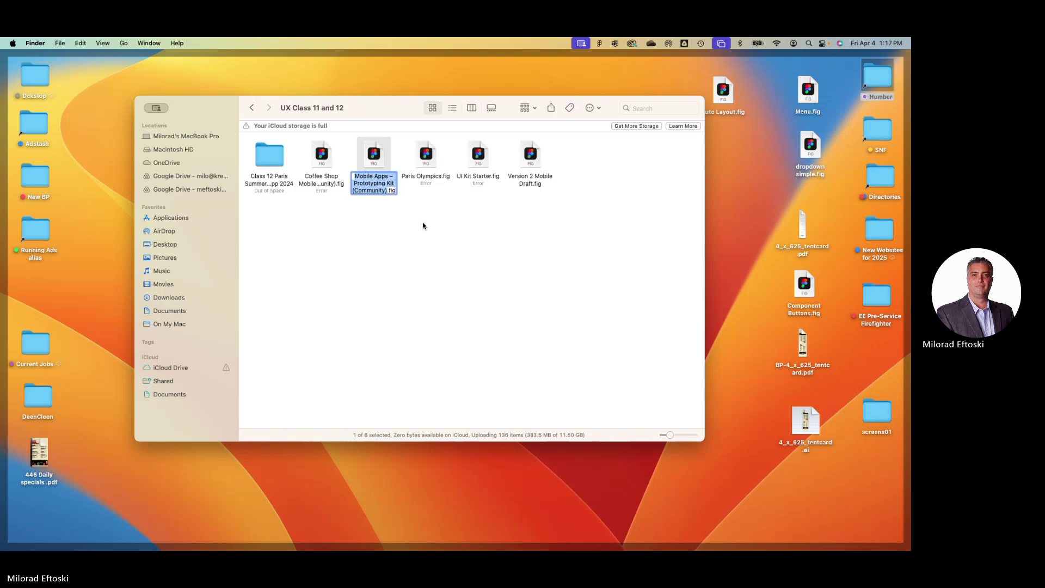
click(426, 160)
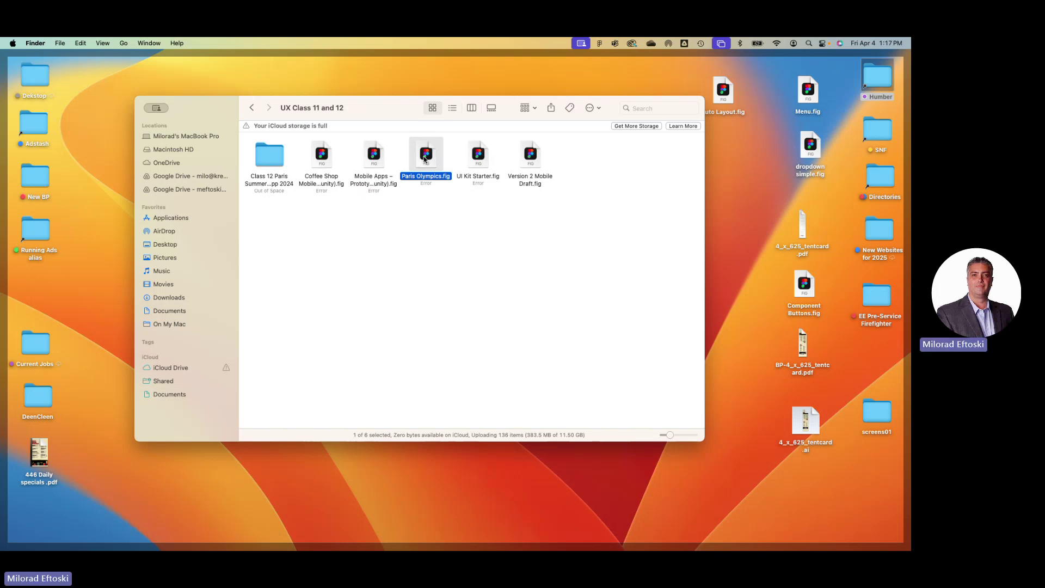
double_click(425, 159)
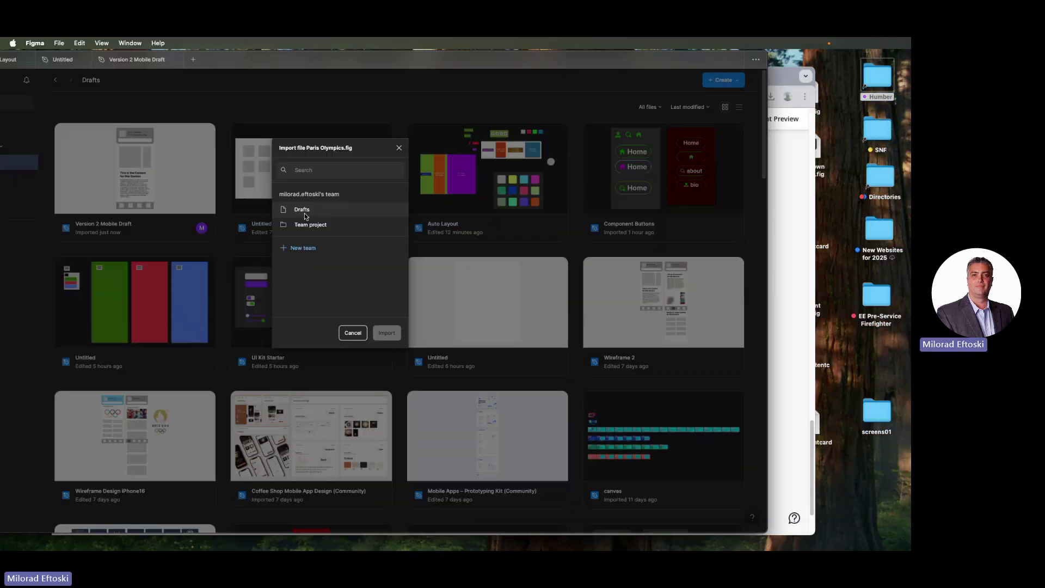
click(387, 334)
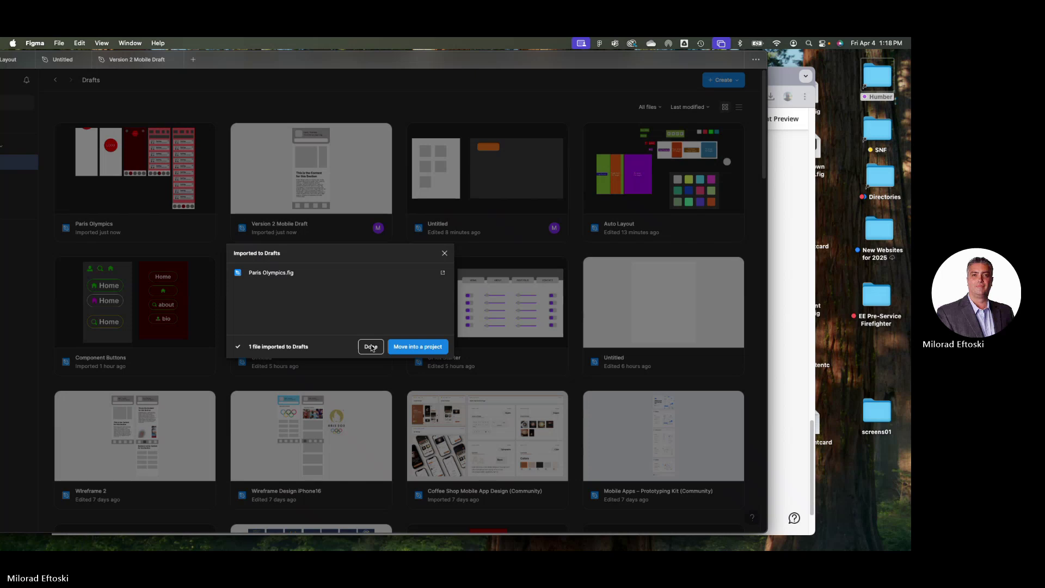
click(371, 347)
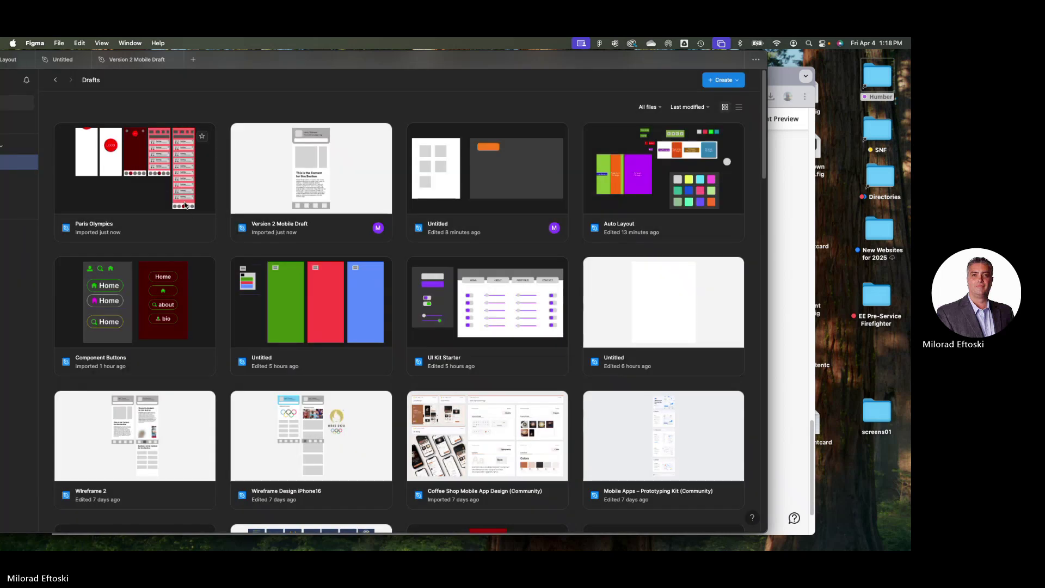
Return to the Figma Drafts and open the Version 2 Mobile Draft file
click(795, 279)
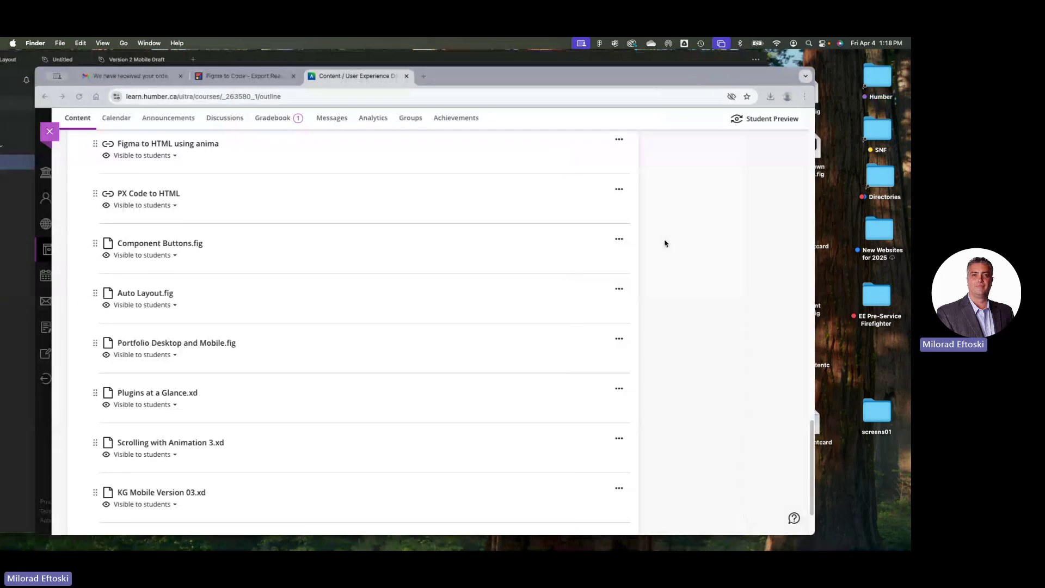
key(ctrl+Right)
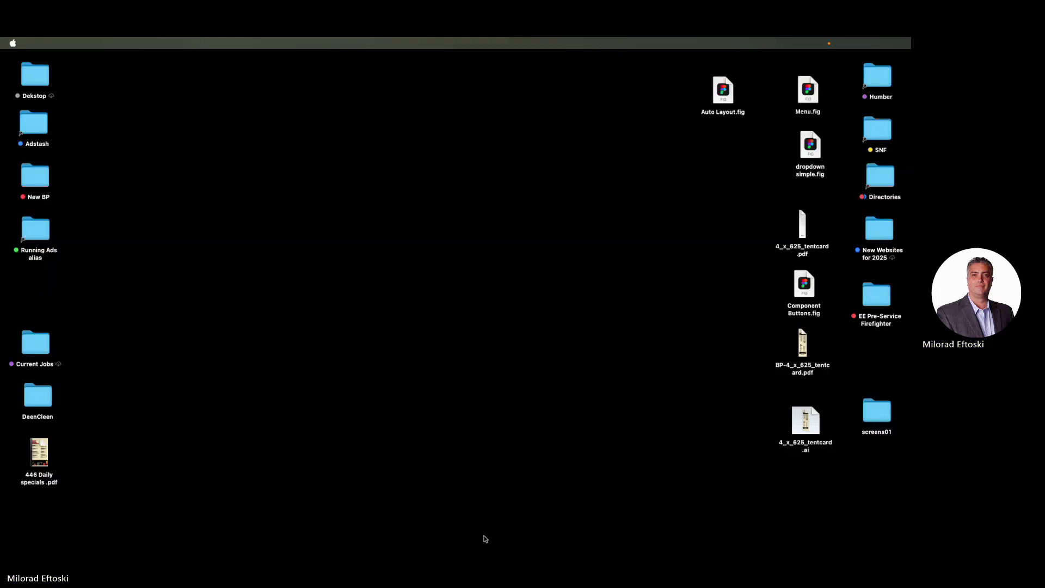
key(super+Tab)
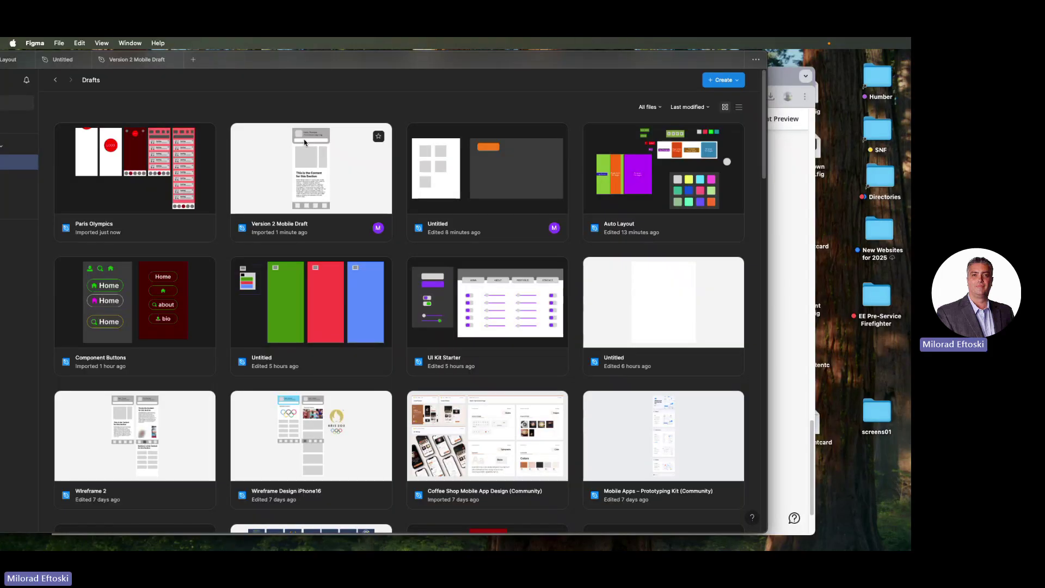
double_click(312, 176)
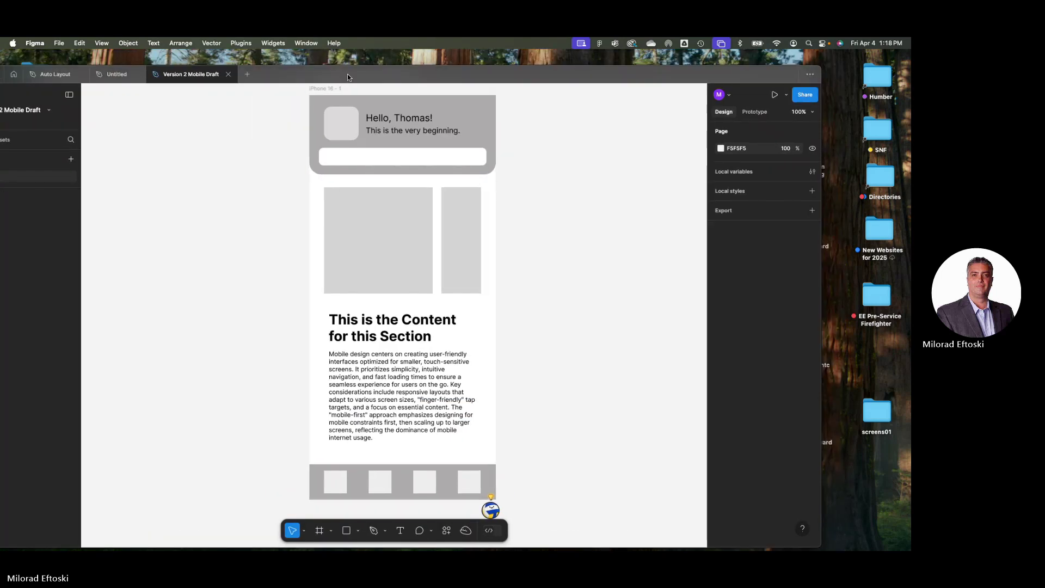
Deselect the header group and move the design window until its full layer list is in view
click(352, 144)
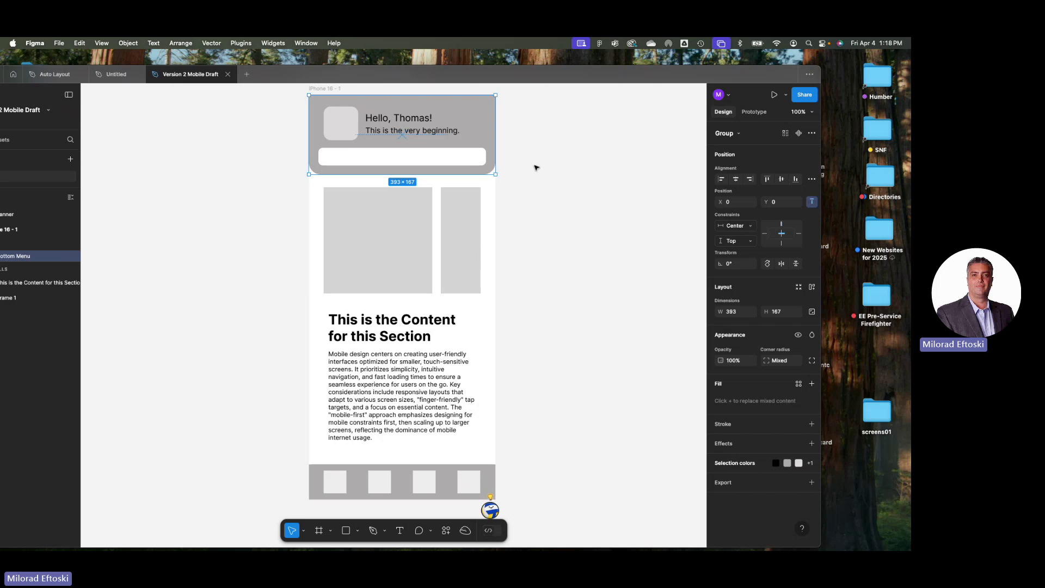
drag(542, 76, 542, 70)
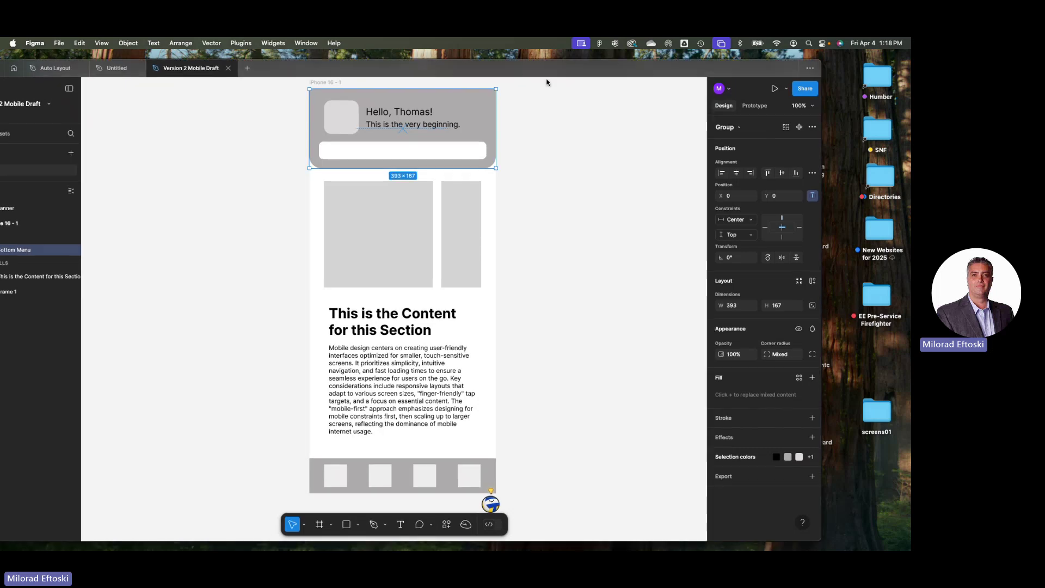
click(534, 154)
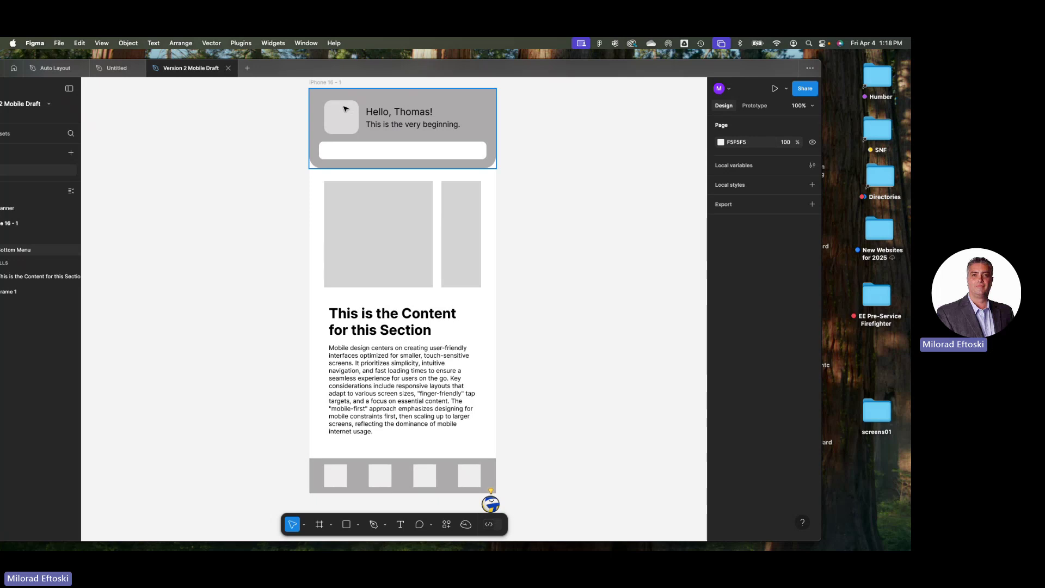
drag(289, 68, 325, 67)
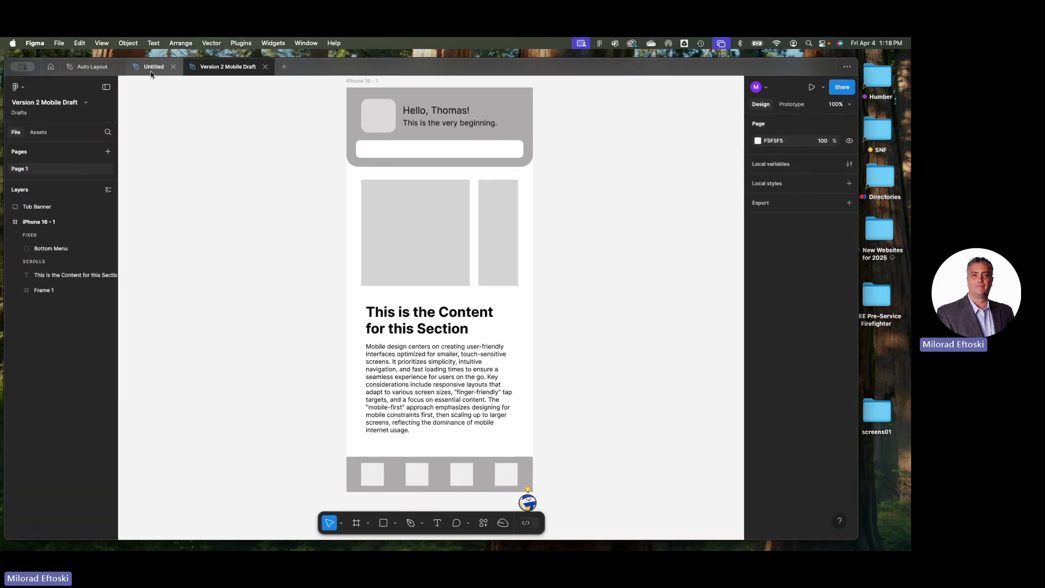
Look through the open Untitled and Auto Layout files and return to Version 2 Mobile Draft
click(150, 71)
click(227, 66)
click(154, 66)
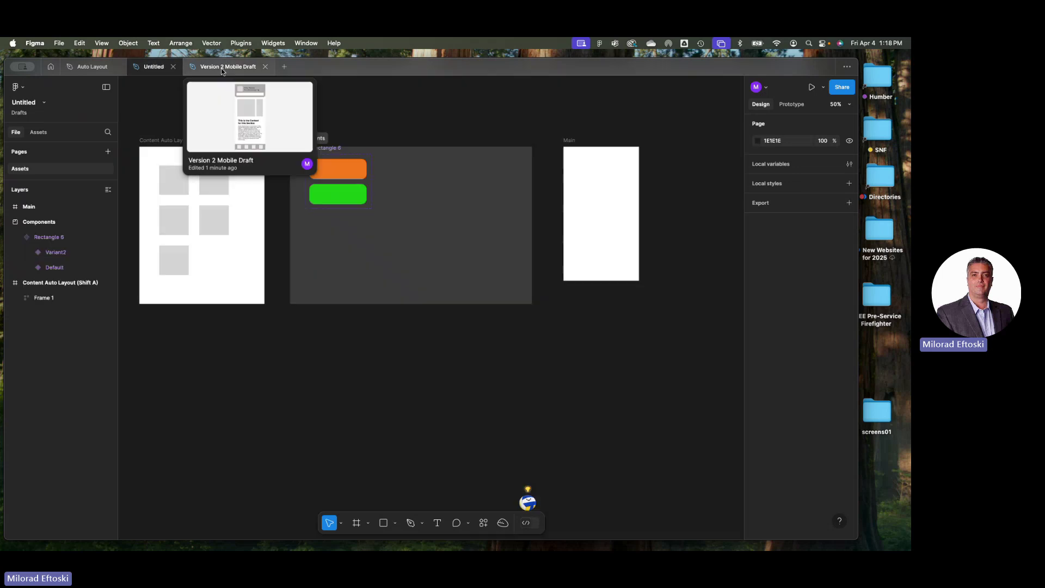
click(96, 65)
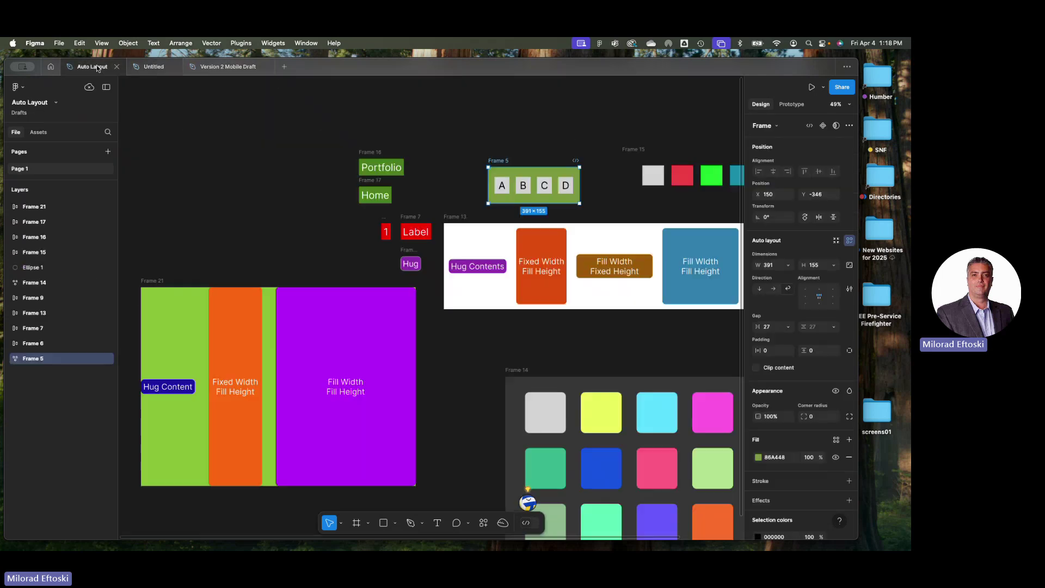
click(161, 66)
click(216, 66)
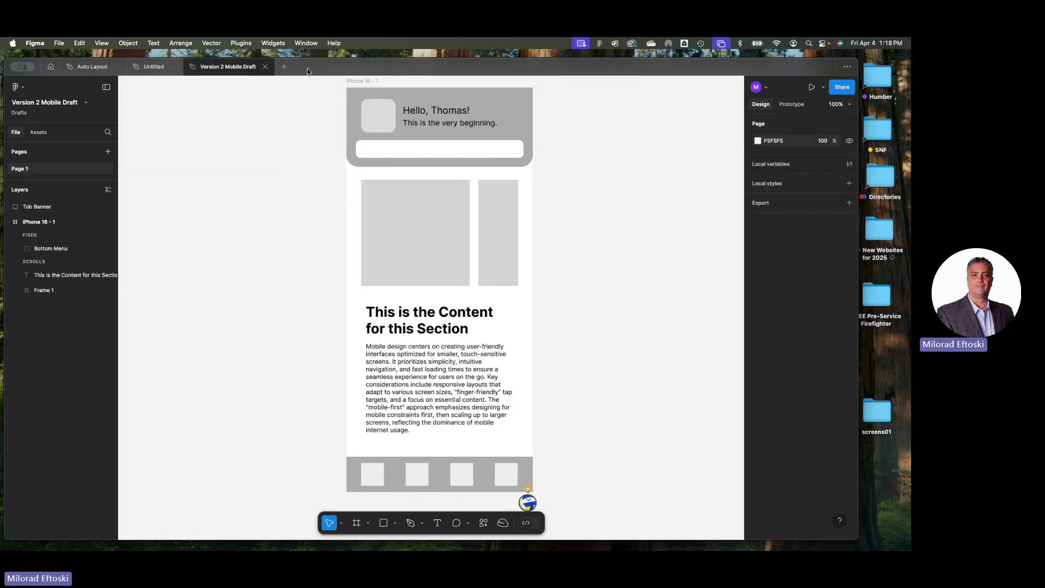
Switch to the Untitled file and move the Rectangle 6 component set slightly lower inside the Components section
drag(224, 76, 245, 68)
click(174, 58)
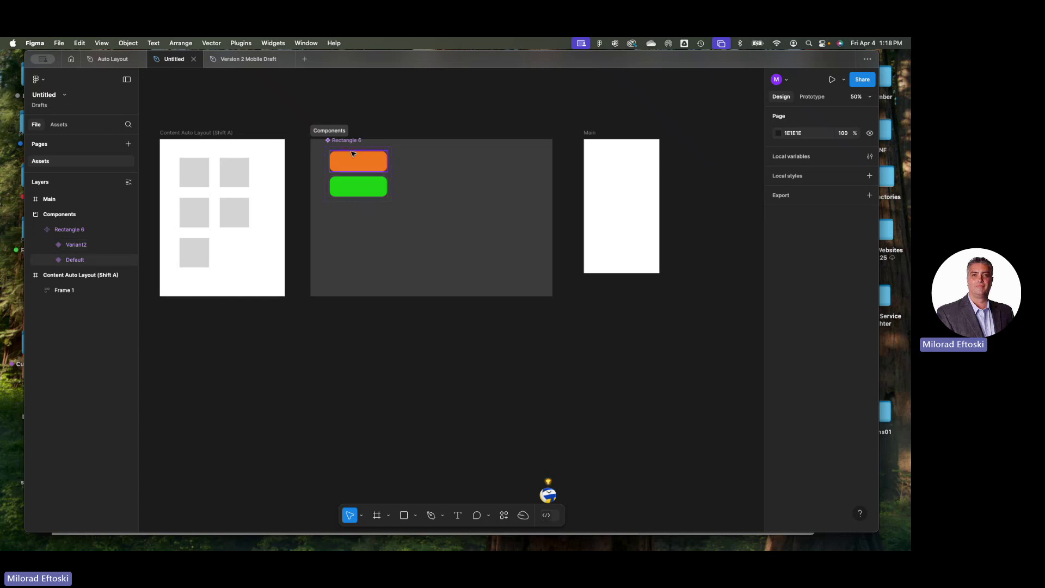
drag(352, 153, 350, 170)
click(625, 175)
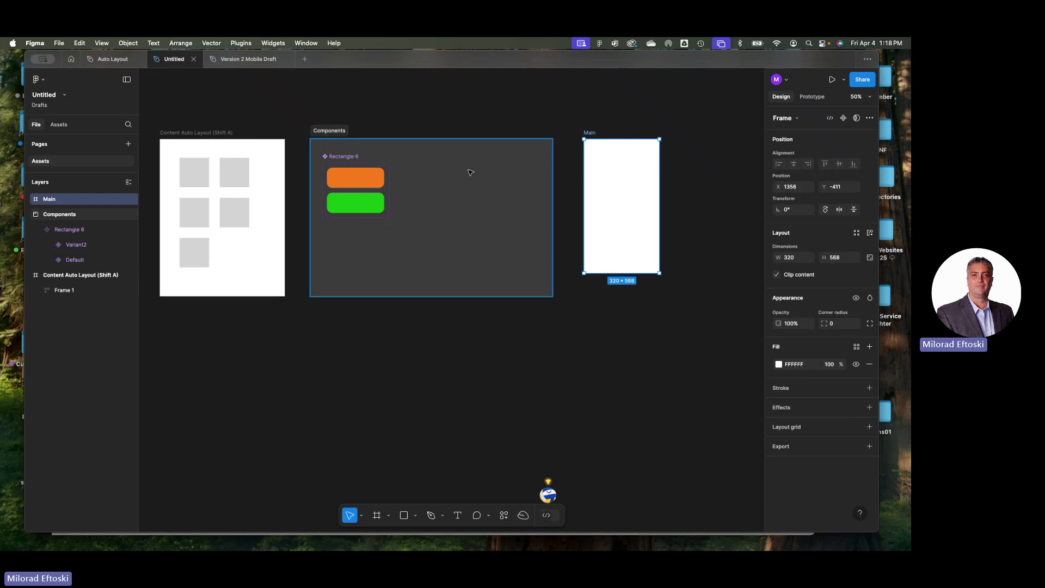
click(487, 116)
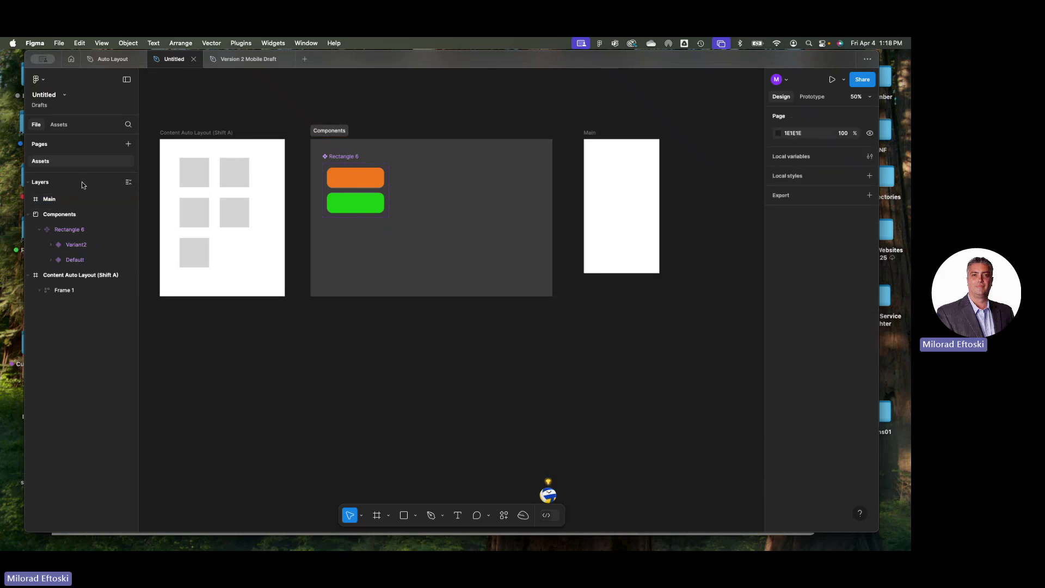
Place an instance of the Rectangle 6 component from this file's assets inside the Main frame
click(58, 124)
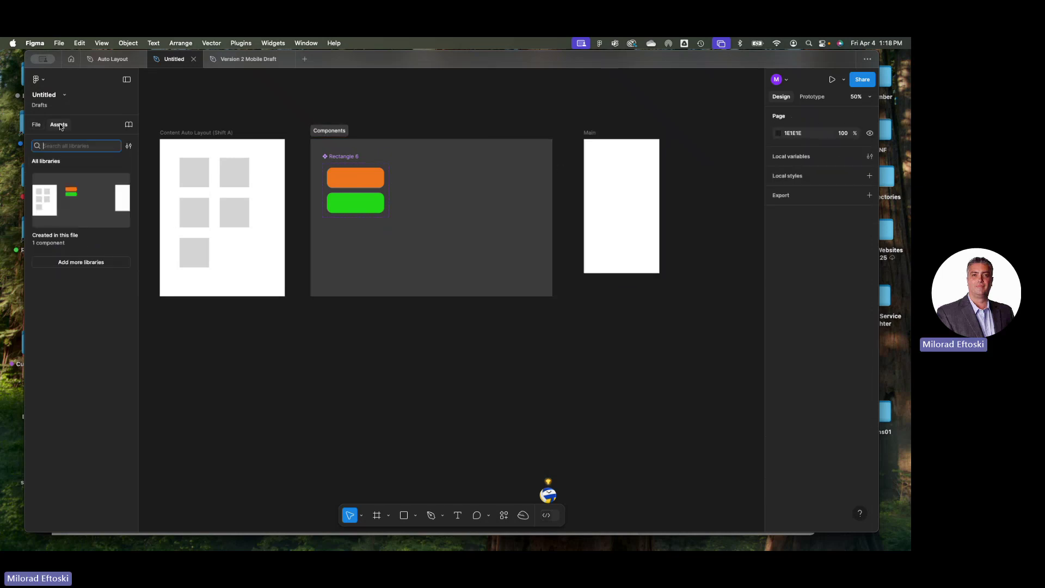
click(58, 126)
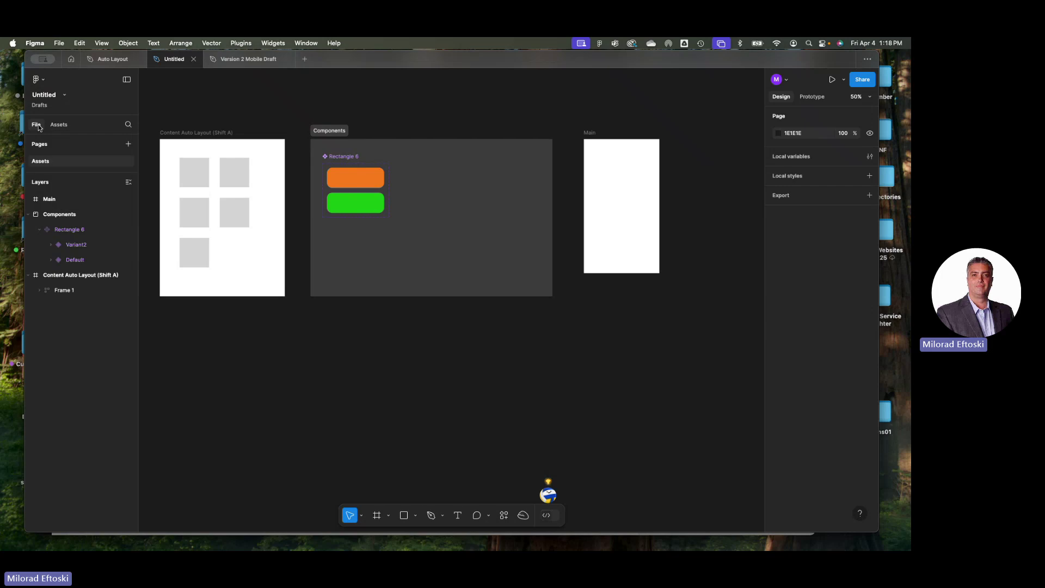
click(59, 127)
click(58, 127)
click(58, 127)
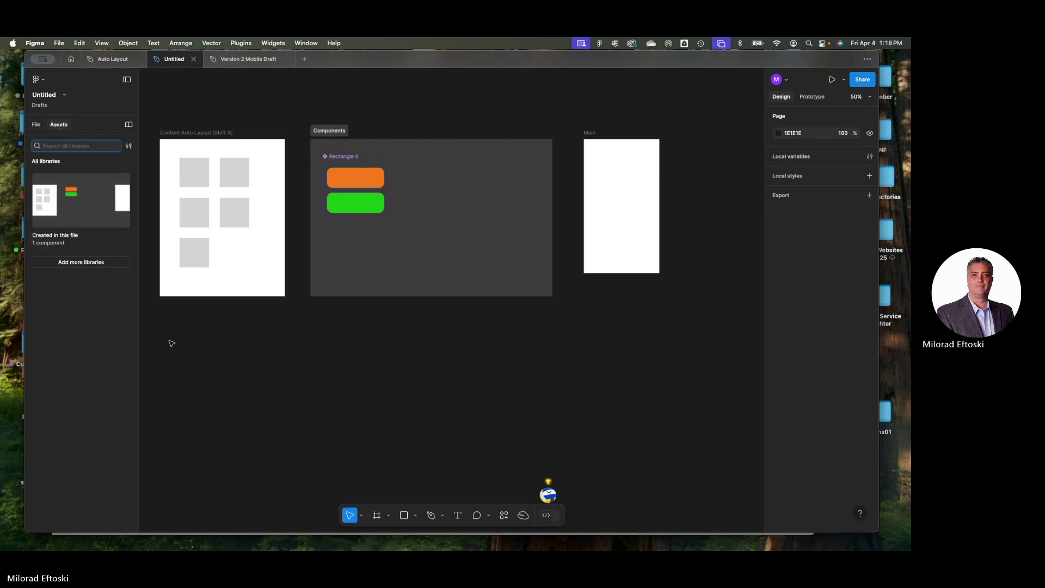
click(83, 203)
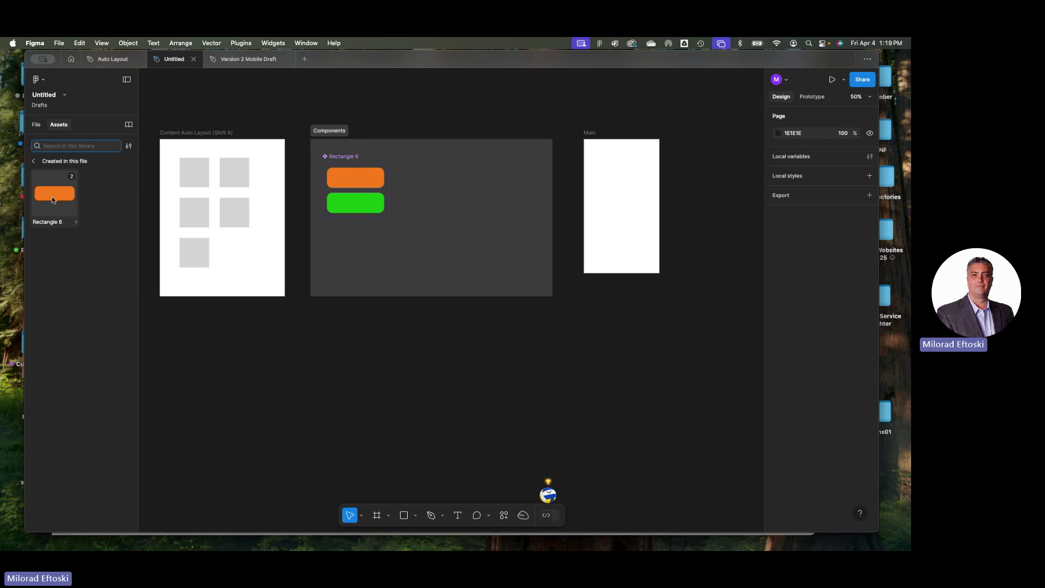
drag(53, 199, 623, 195)
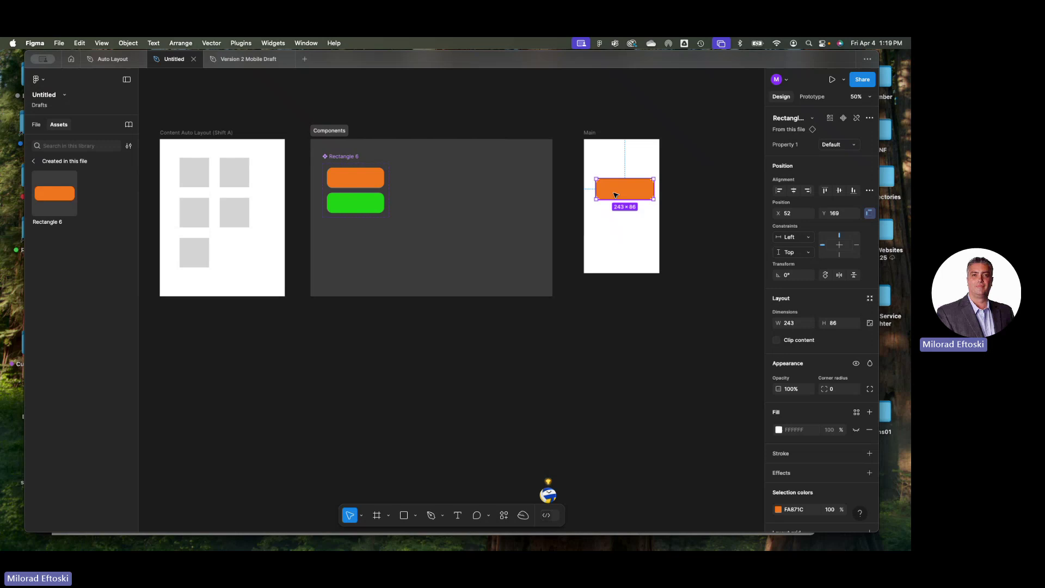
Move the orange instance near the top of the Main frame and duplicate it downward into four instances spaced 33 apart
click(598, 276)
scroll(590, 250, up, 2)
scroll(590, 249, right, 2)
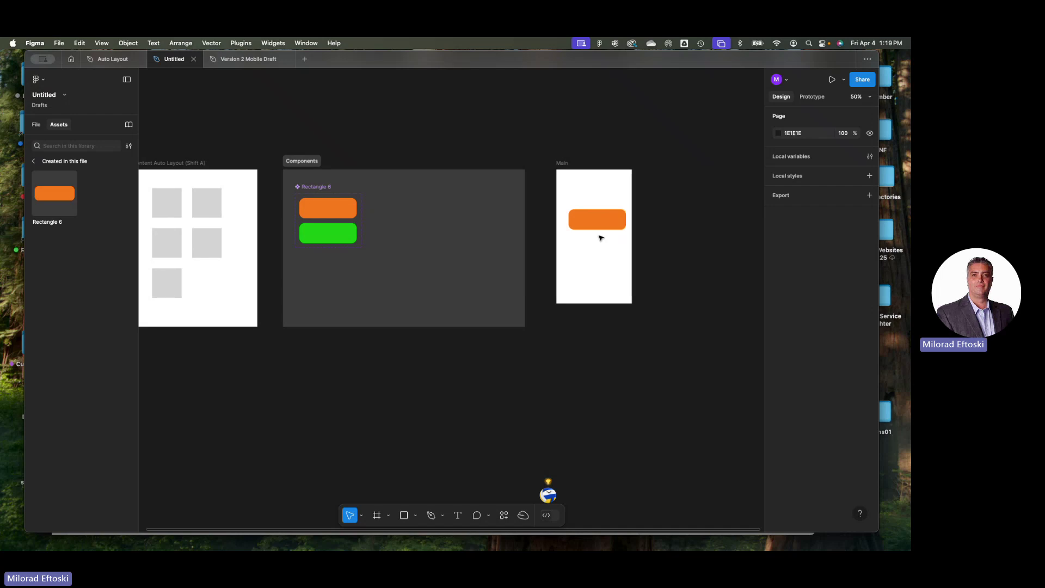
scroll(600, 237, up, 5)
click(597, 239)
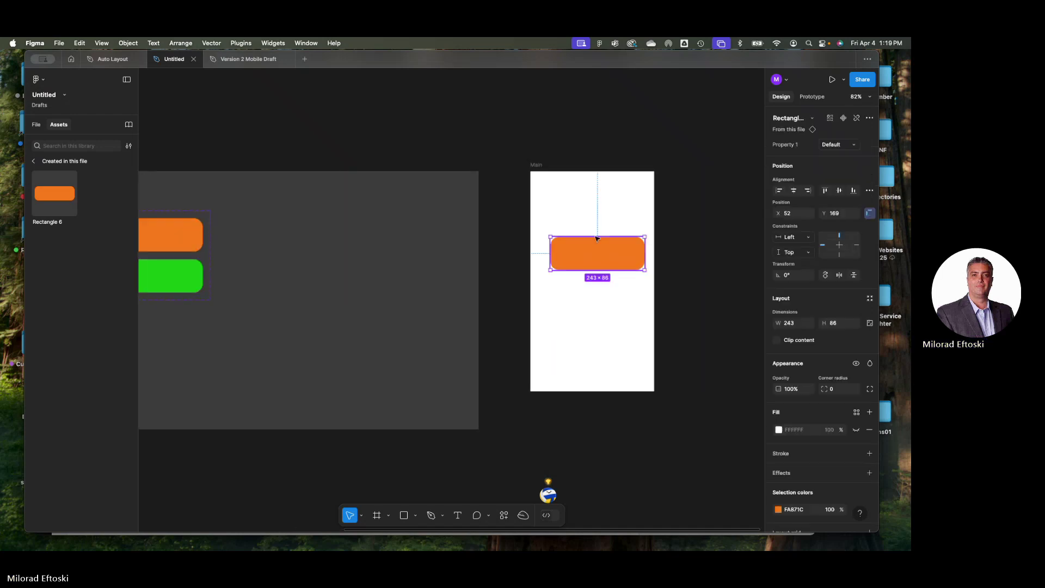
drag(597, 239, 582, 265)
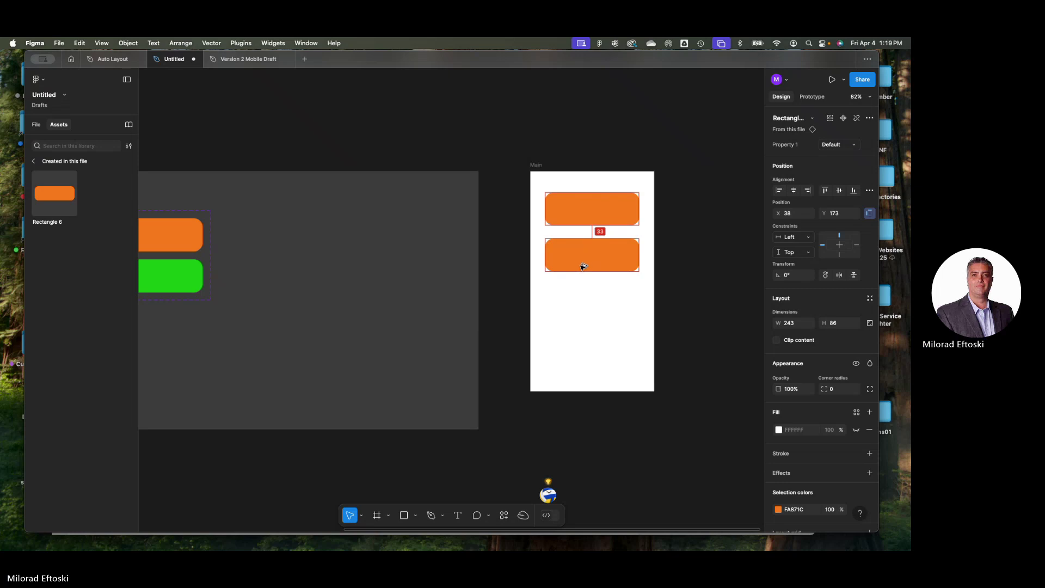
key(super+d)
key(super+d)
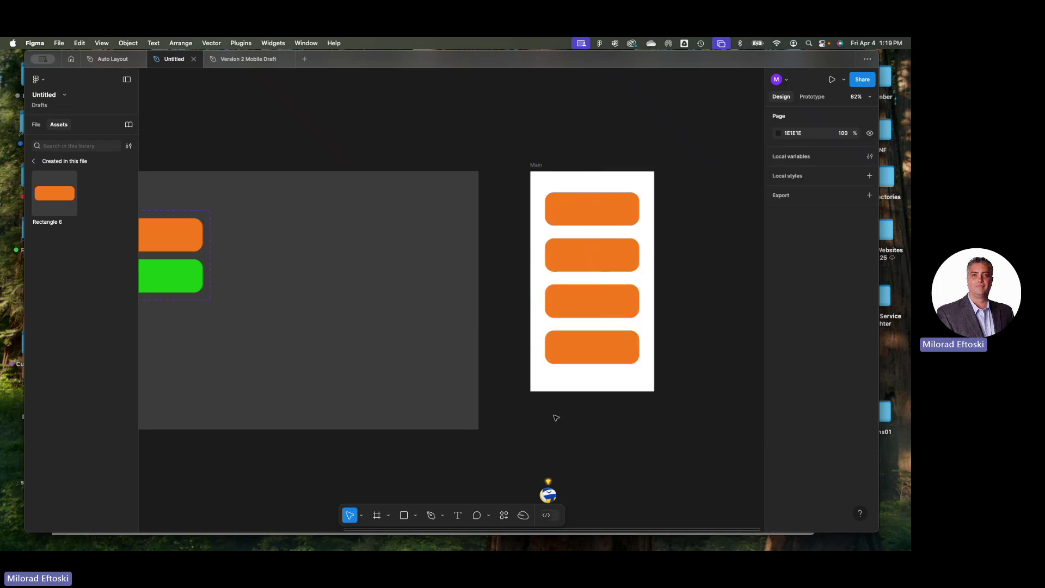
Preview the Main frame with its four orange instances in presentation view and close the preview
scroll(545, 319, right, 3)
click(483, 175)
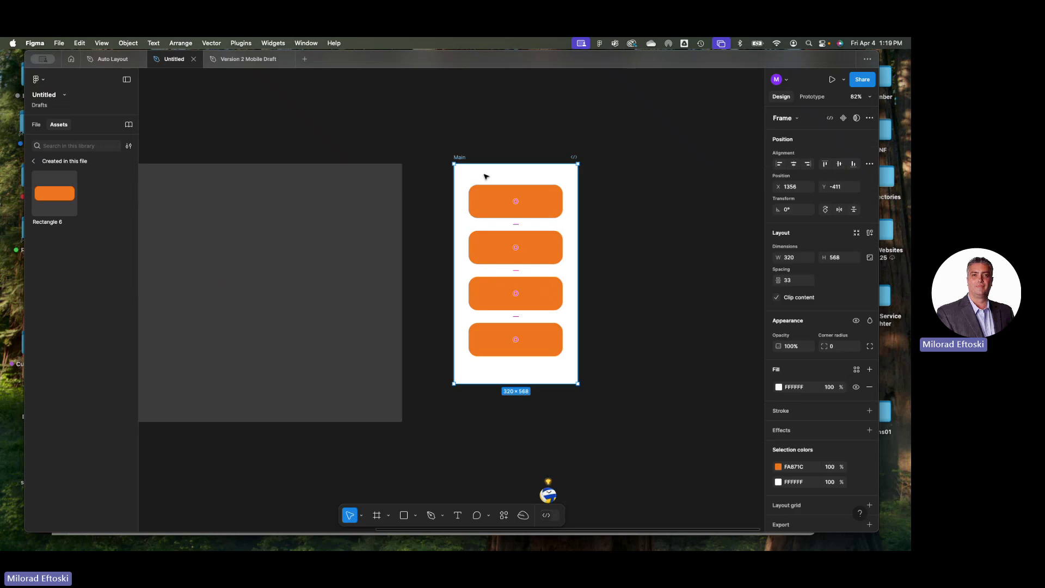
click(832, 79)
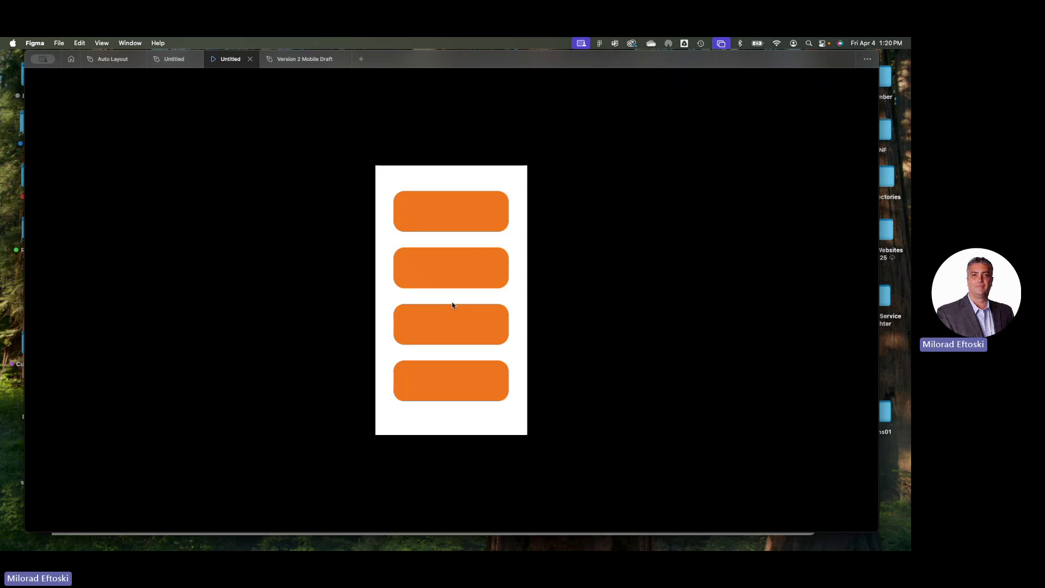
key(super+w)
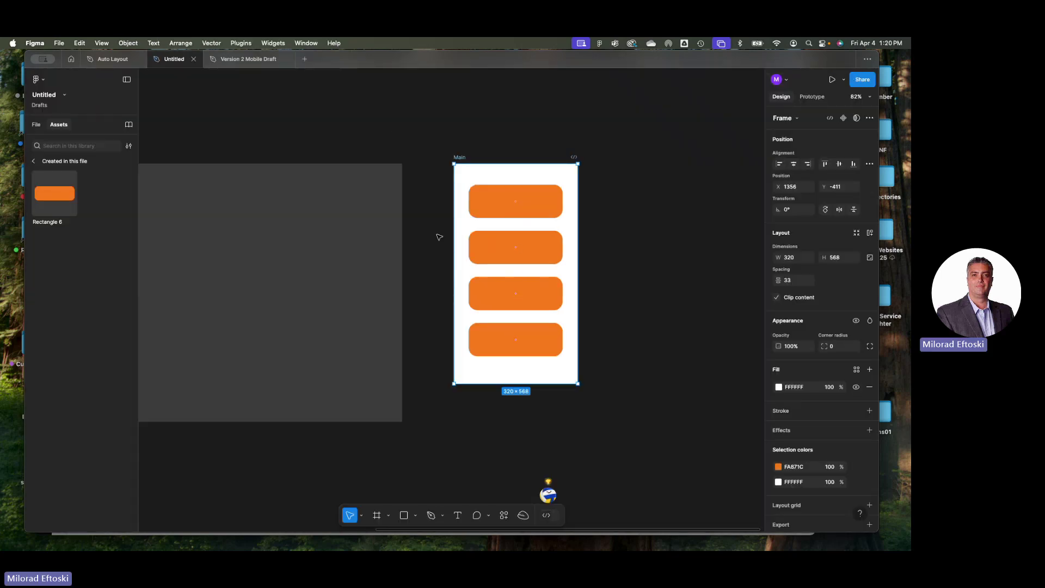
Delete the three lower orange instances from the Main frame and copy the remaining one
drag(439, 231, 560, 355)
key(Delete)
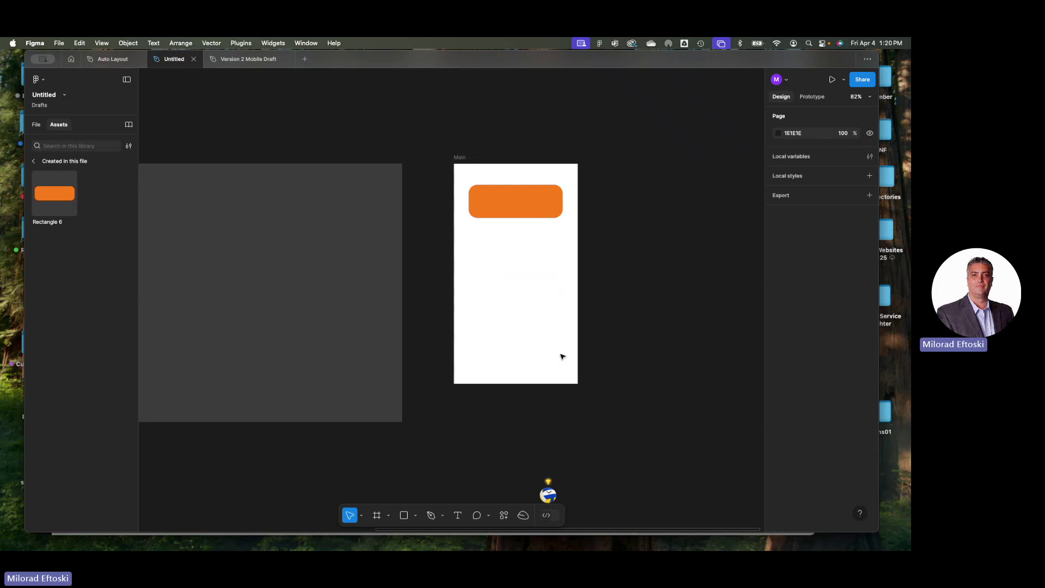
scroll(571, 337, left, 5)
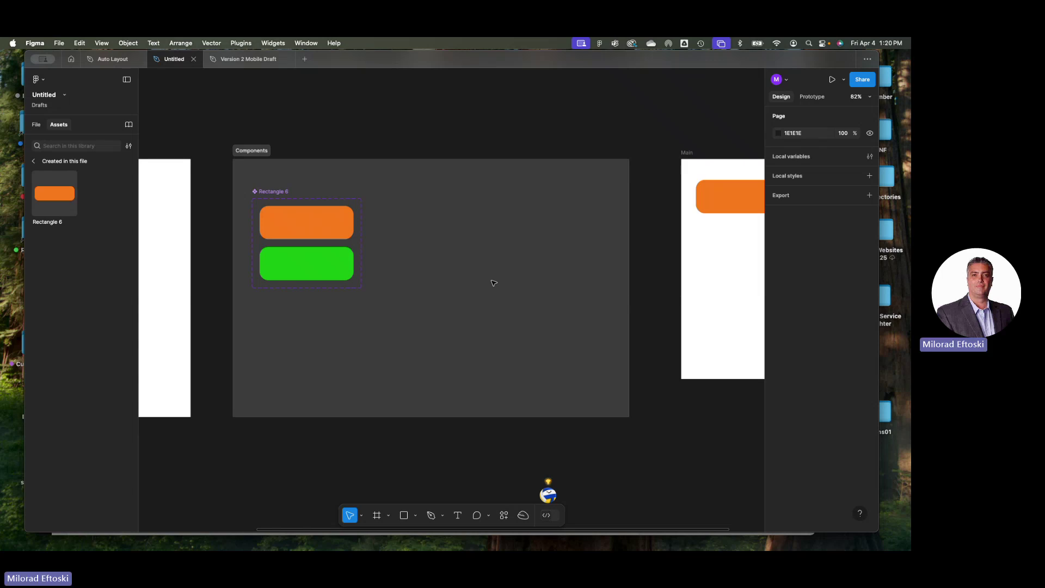
scroll(561, 237, right, 3)
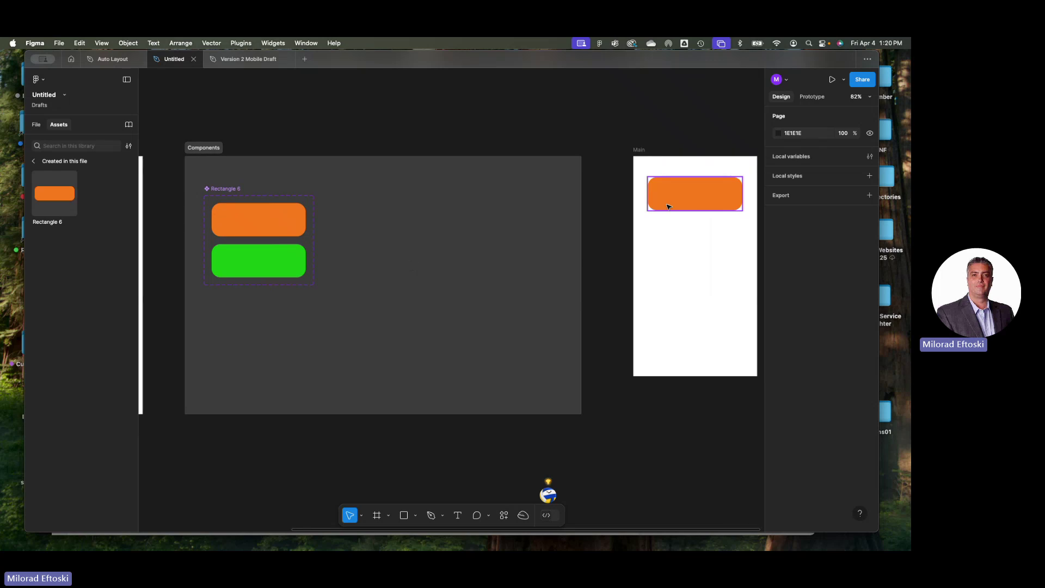
click(667, 207)
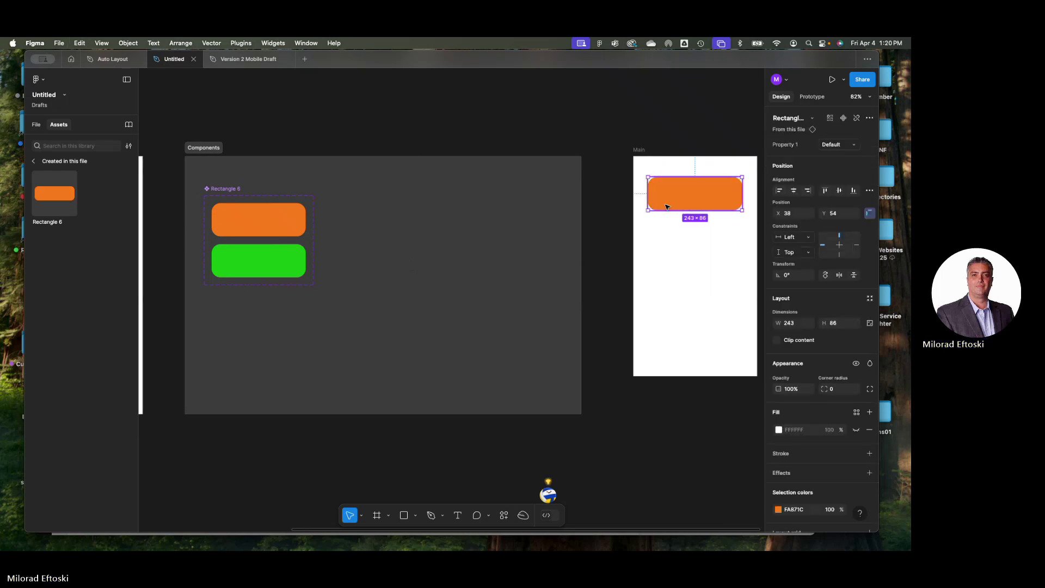
In the Version 2 Mobile Draft file, move the two header greeting lines to the right and delete the rounded square beside them
click(217, 60)
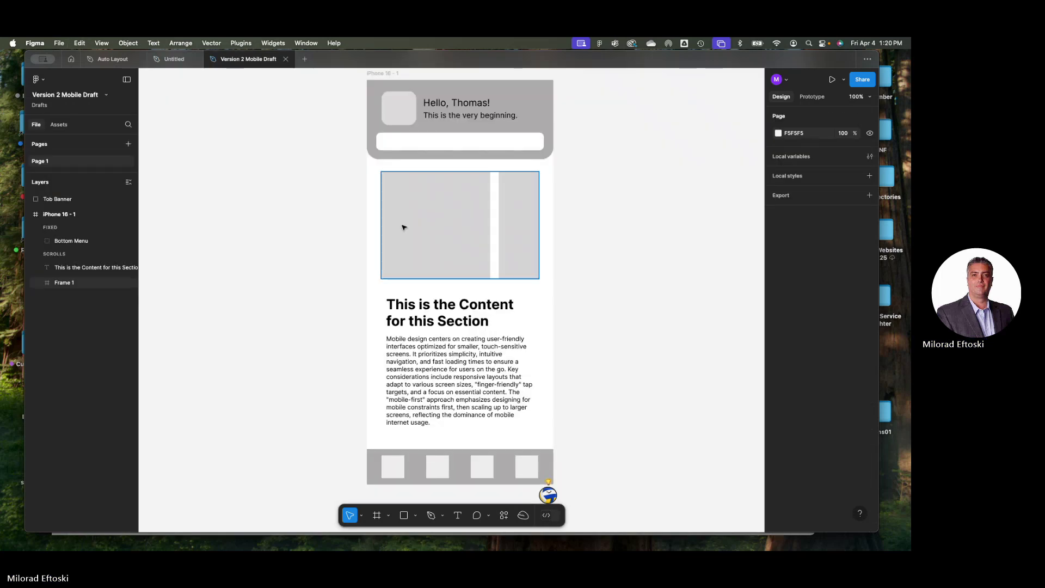
scroll(414, 218, up, 2)
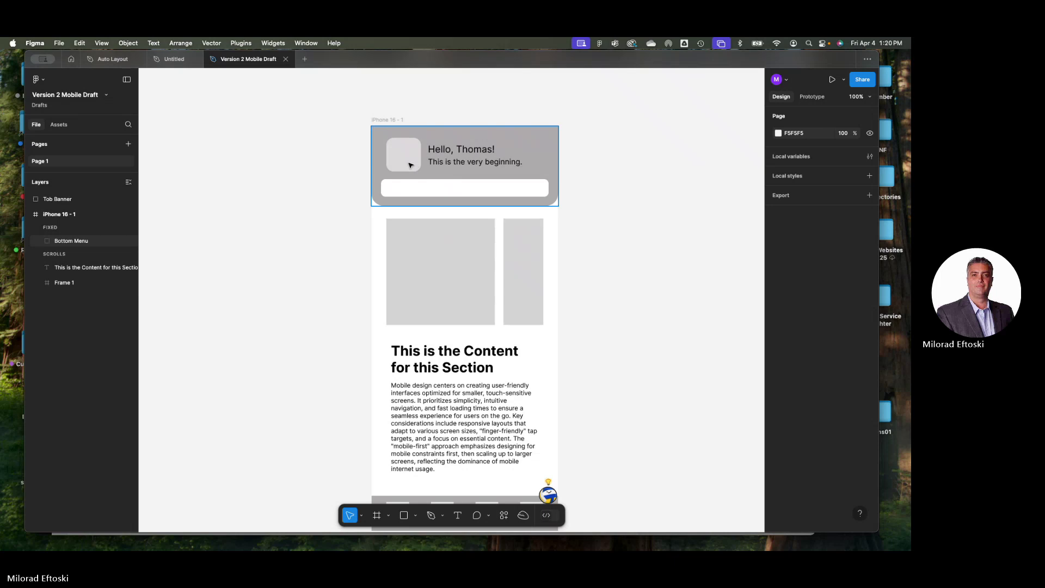
click(403, 159)
click(404, 160)
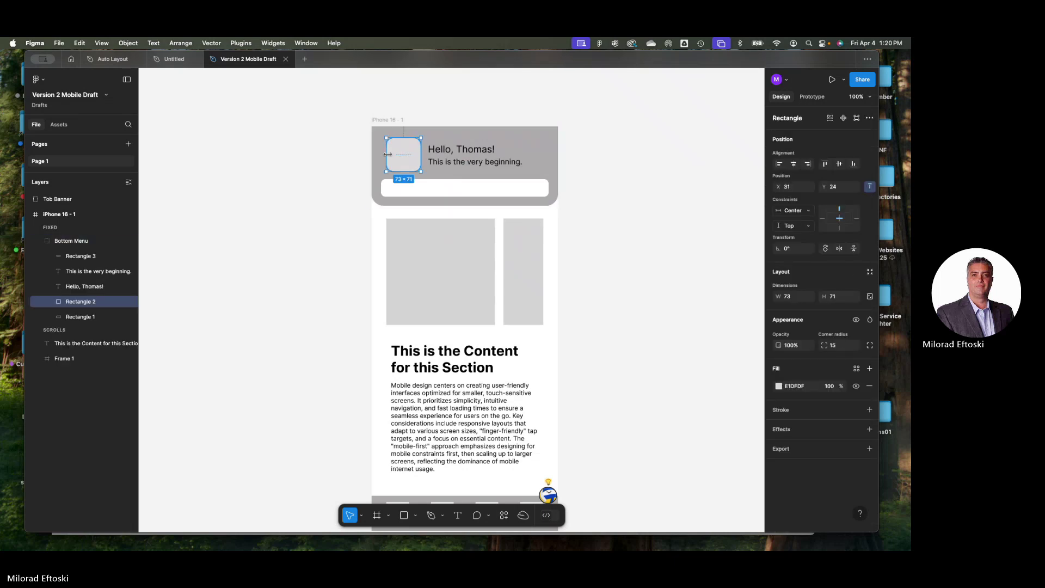
click(453, 162)
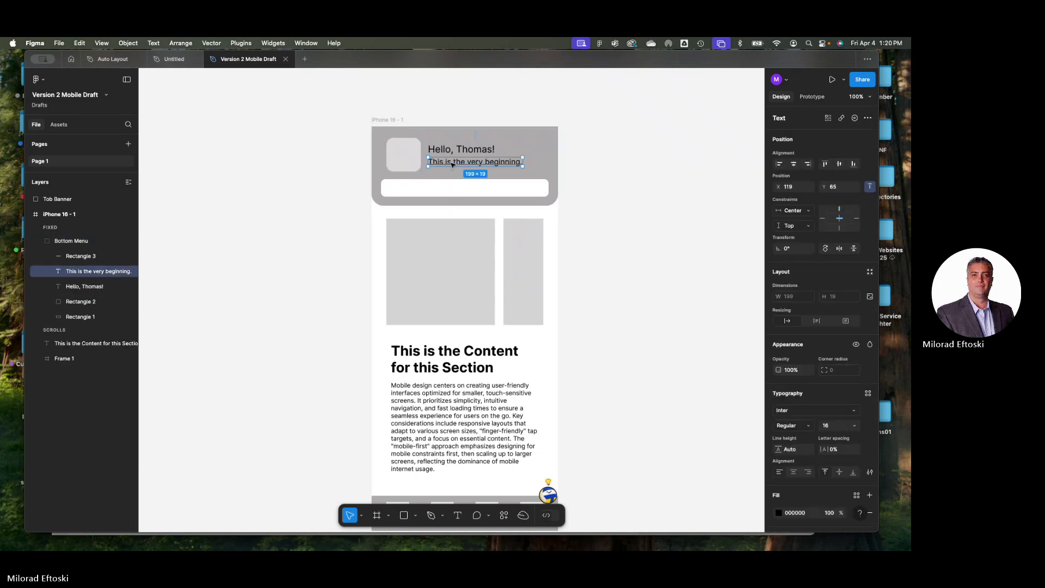
shift+click(446, 152)
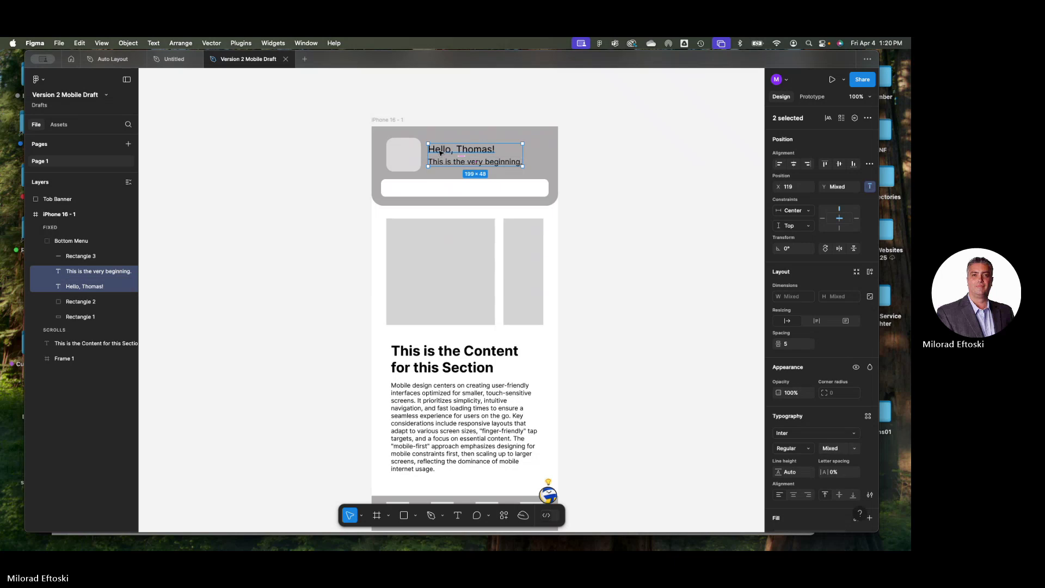
drag(448, 153, 469, 152)
click(415, 163)
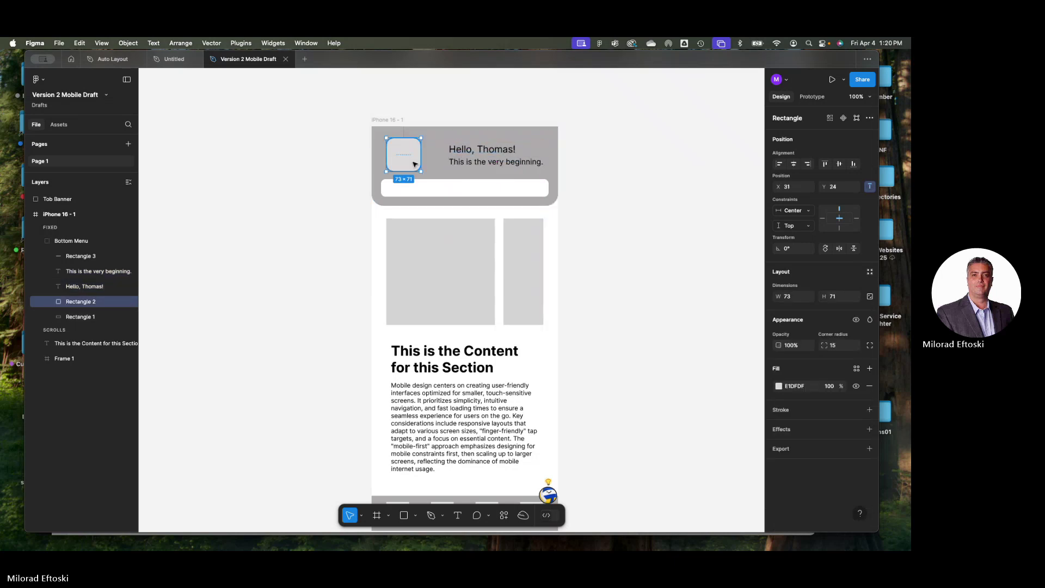
key(Delete)
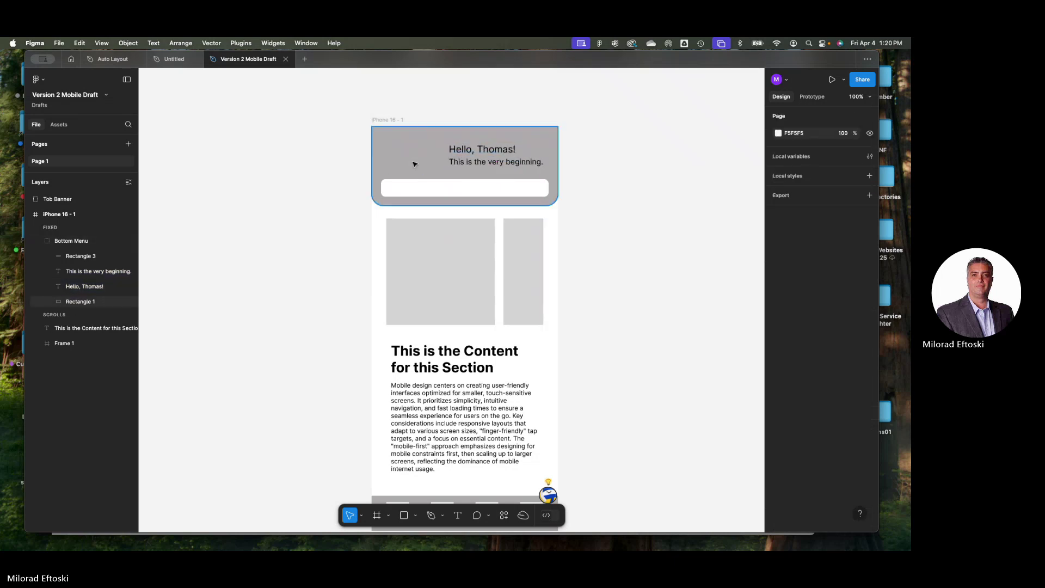
key(super+v)
drag(415, 297, 403, 162)
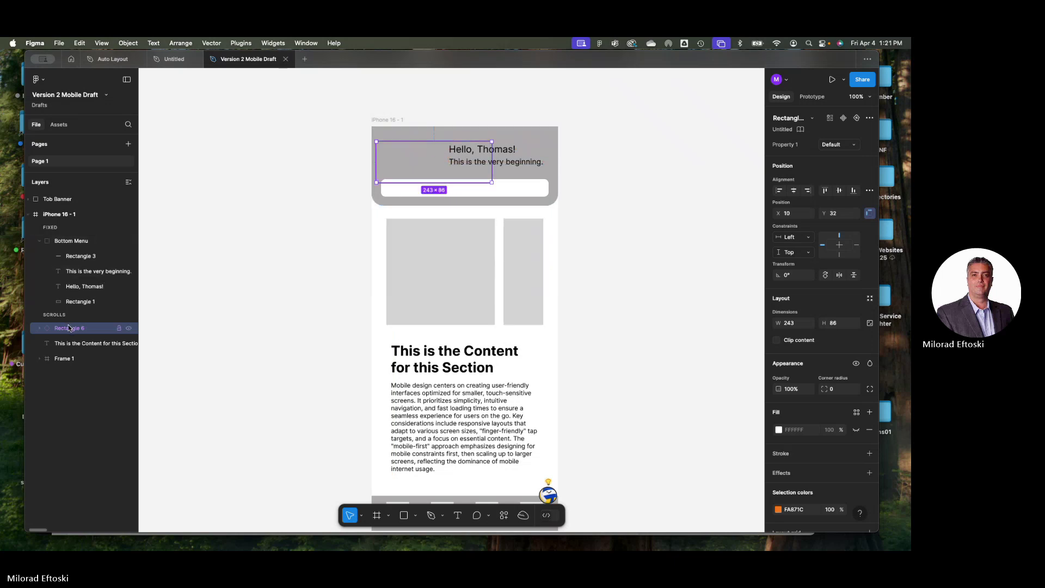
drag(395, 173, 441, 250)
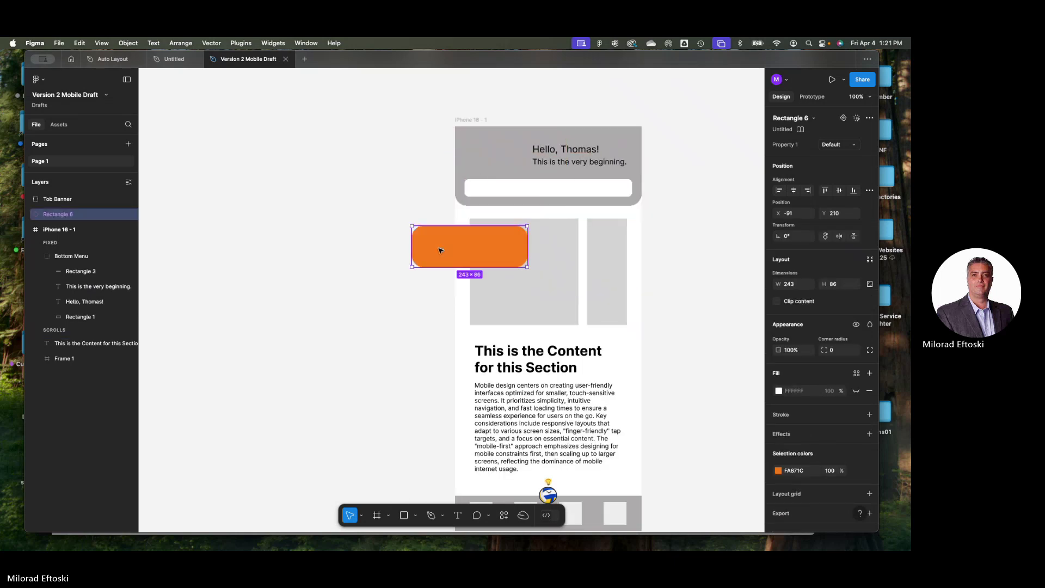
key(Delete)
Paste the orange instance inside the header group and fit it beside the greeting text at about 102 × 83
click(493, 151)
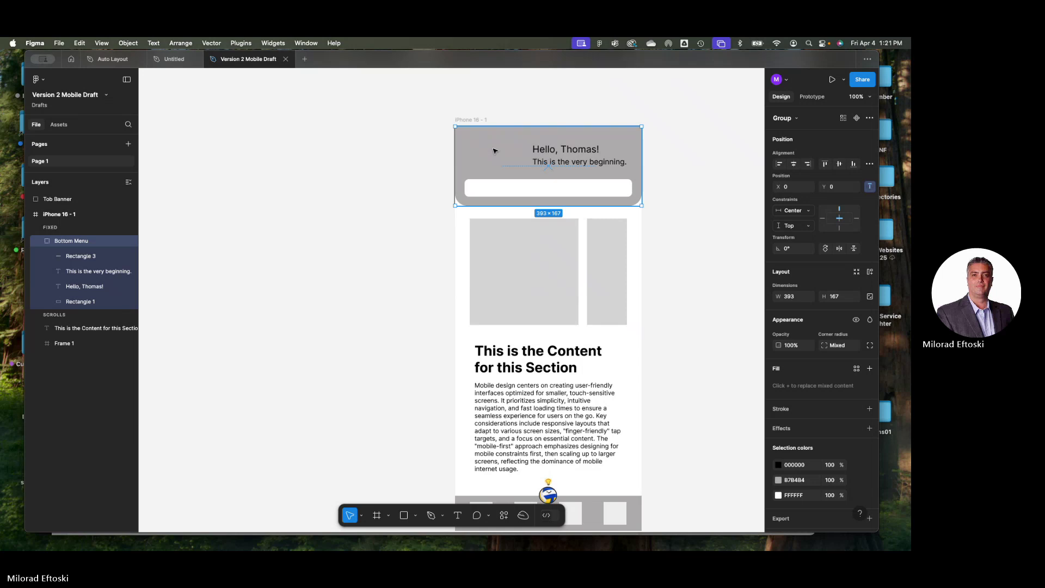
double_click(494, 151)
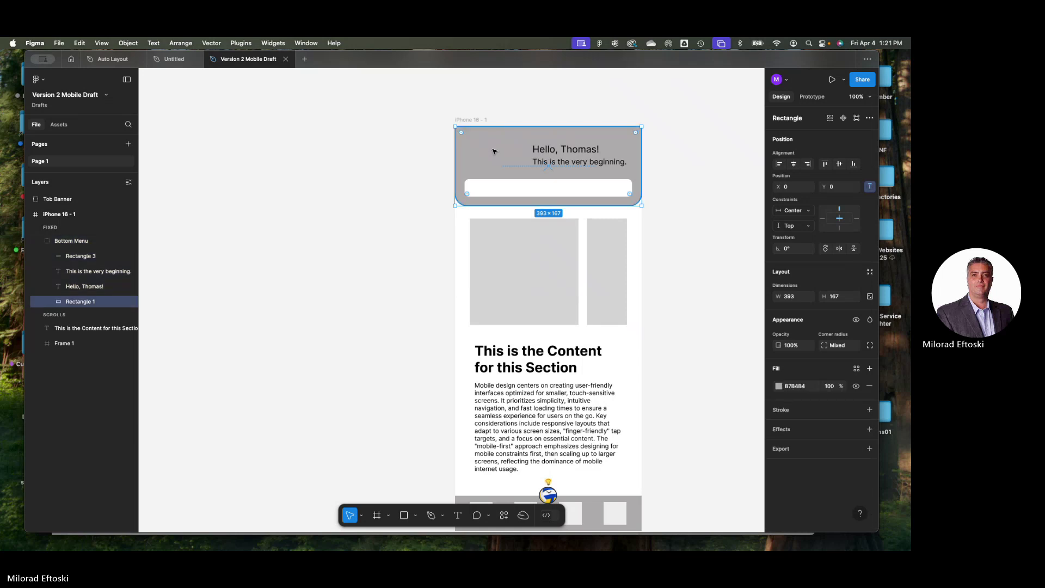
key(ctrl+v)
drag(494, 151, 515, 171)
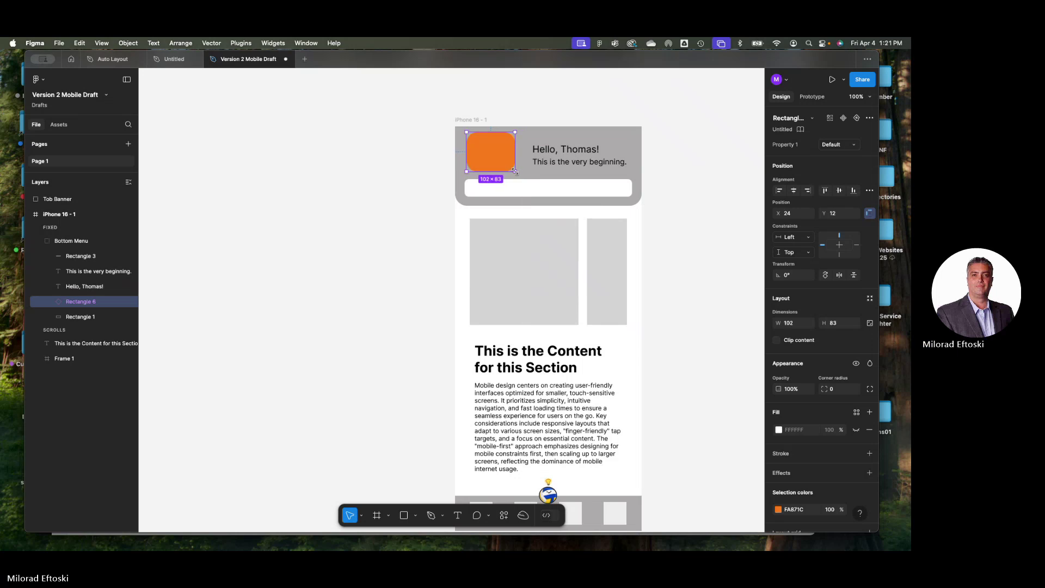
click(374, 182)
Preview the mobile draft, test the orange header component's hover switching, and close the preview
drag(383, 166, 226, 157)
click(832, 80)
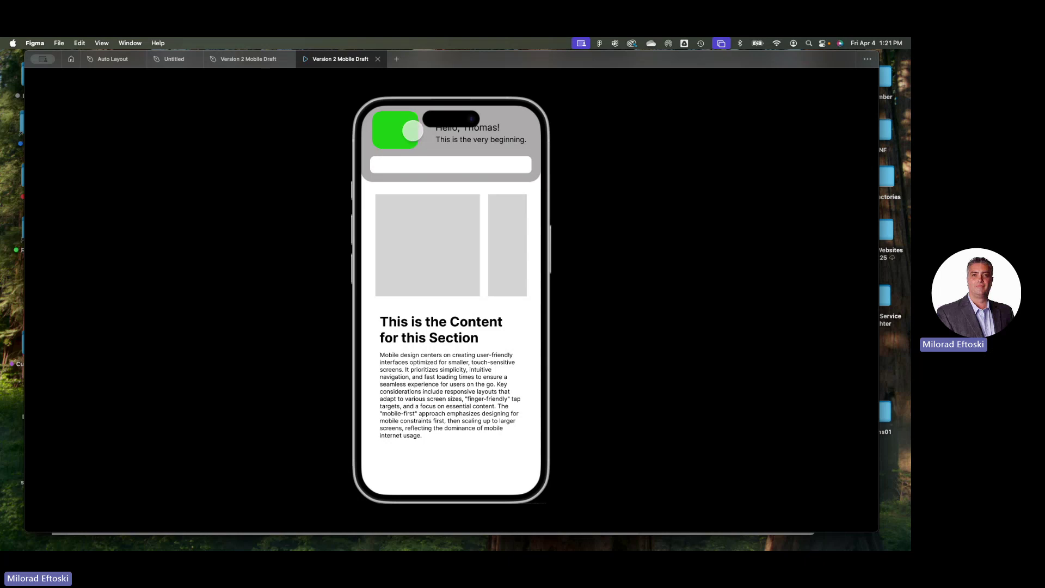
click(412, 130)
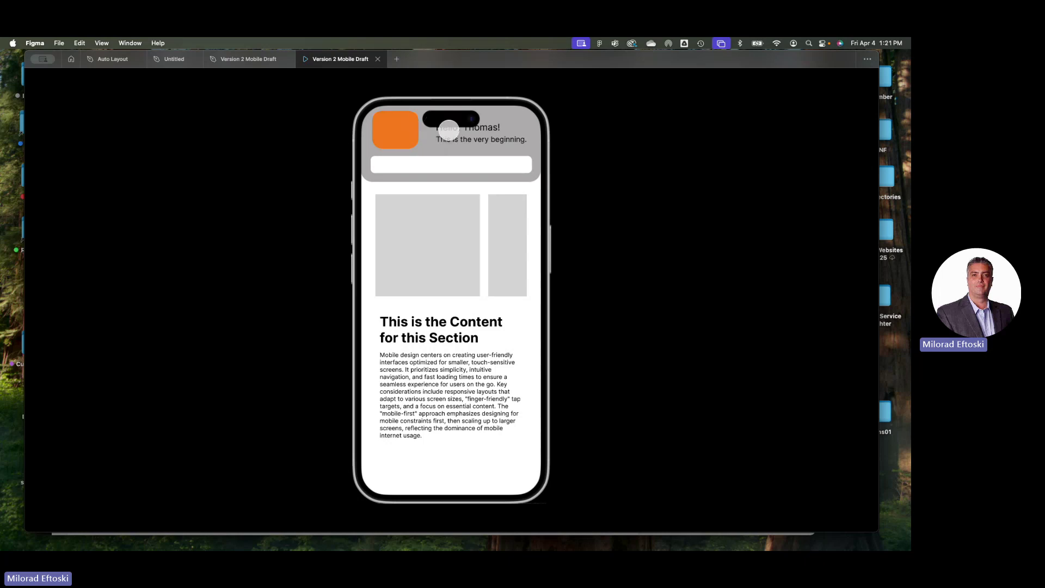
click(377, 59)
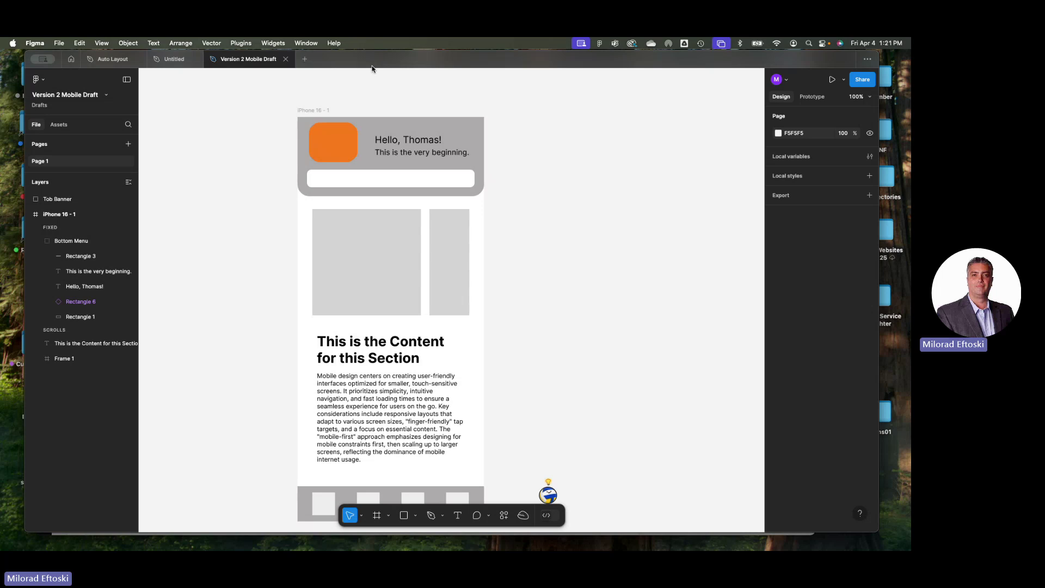
In the Untitled file, add a text box reading BUTTON, about 208 × 87, beside the Rectangle 6 component set in the Components section
click(173, 60)
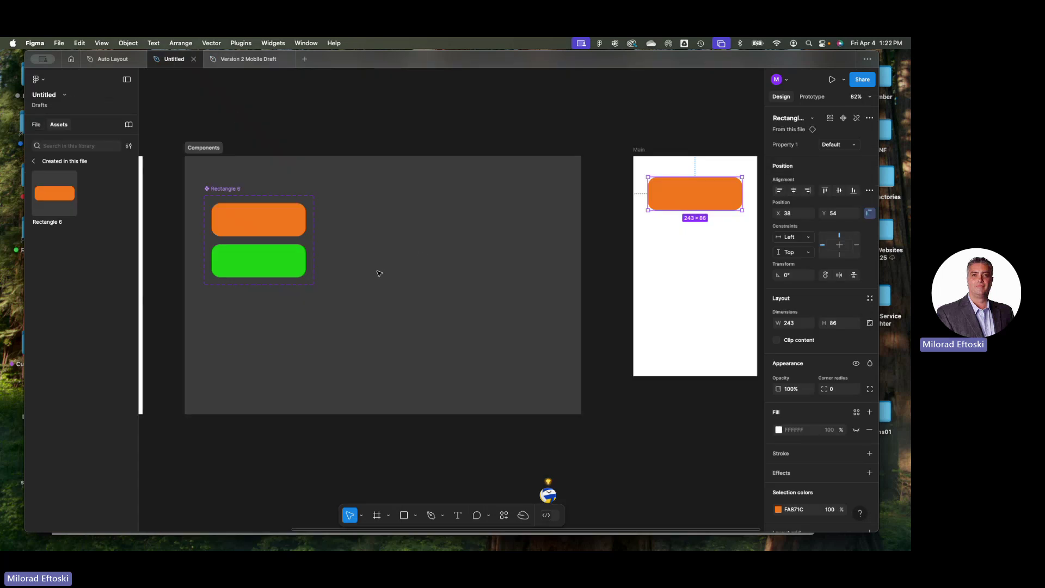
drag(378, 272, 361, 266)
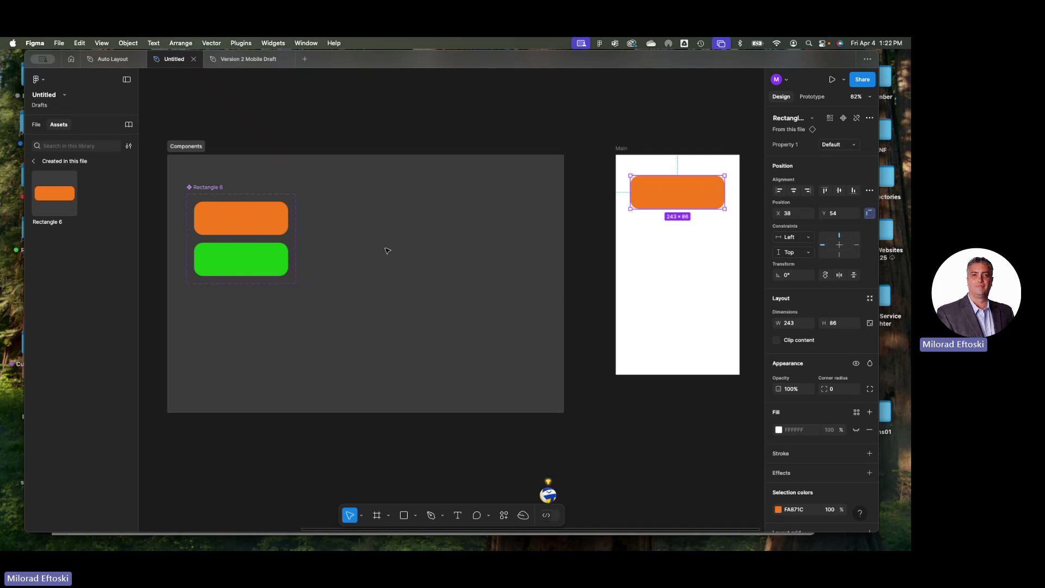
click(360, 218)
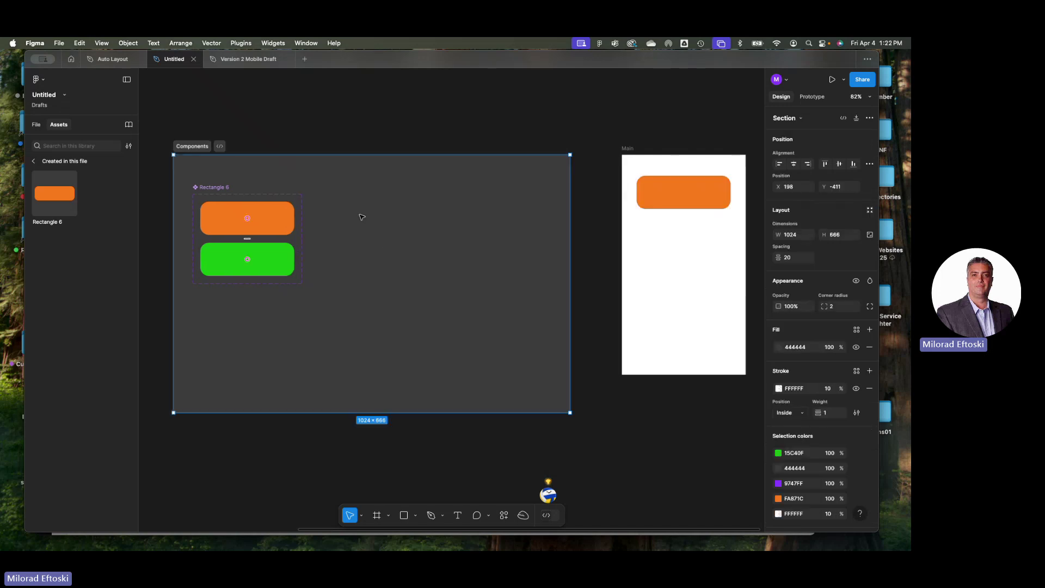
click(416, 514)
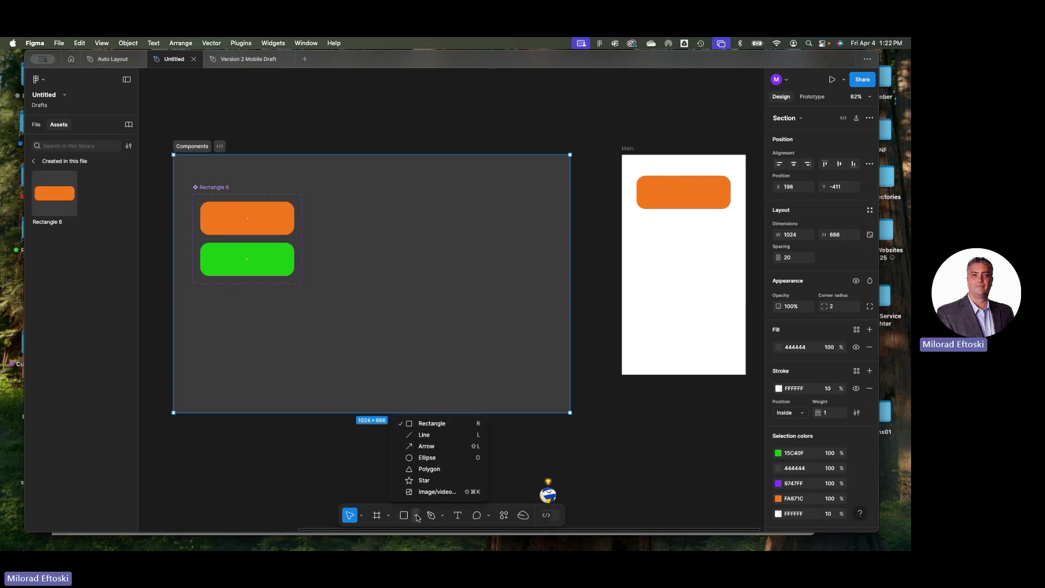
click(335, 445)
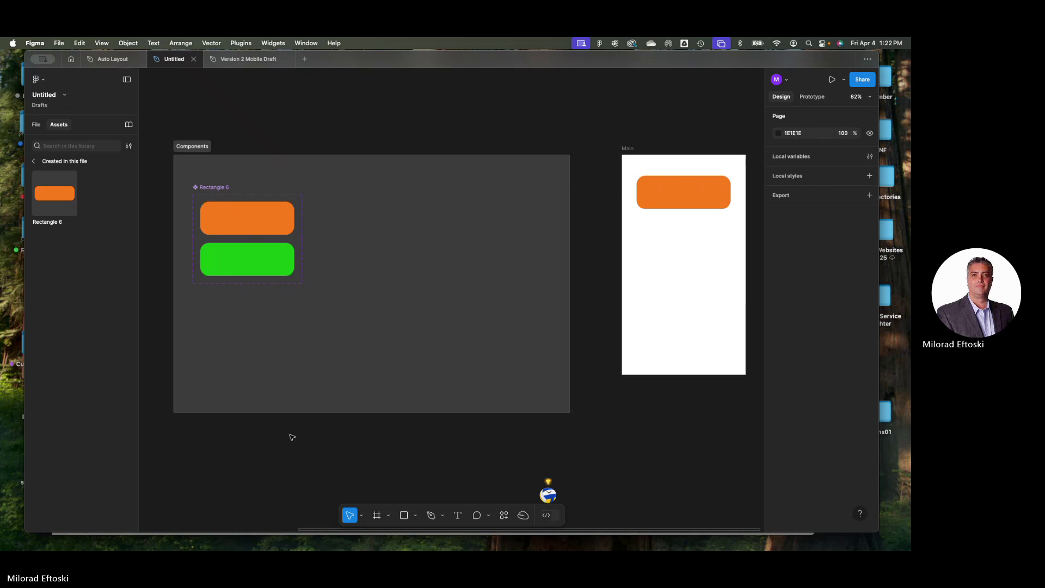
click(458, 515)
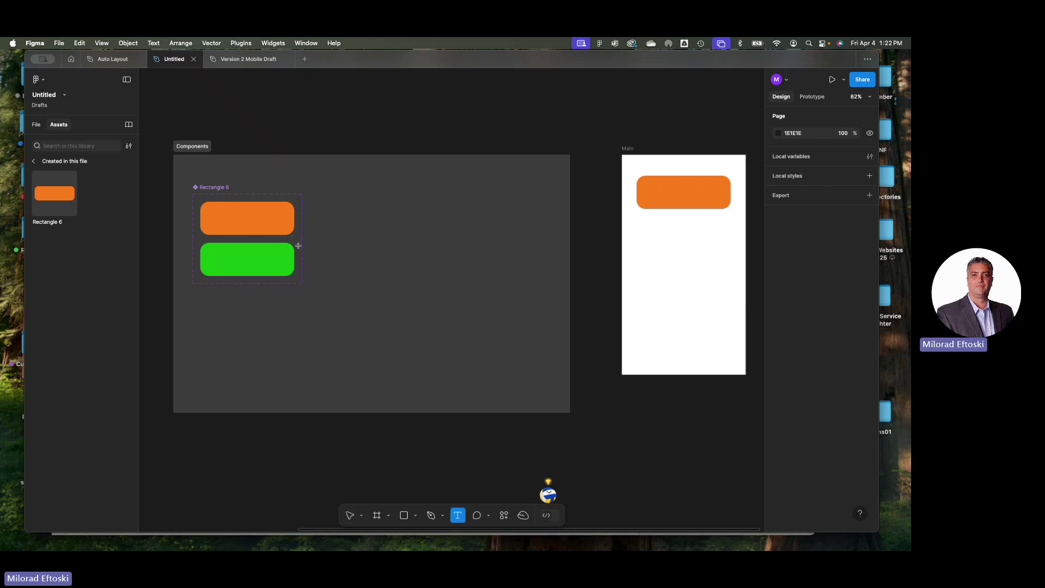
drag(338, 202, 419, 235)
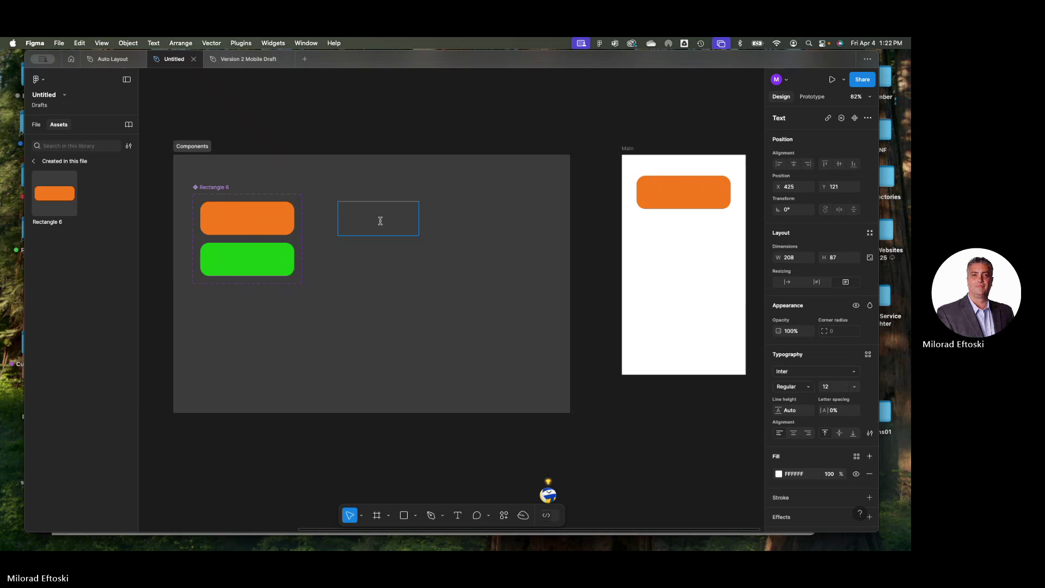
text(BUTTON)
key(Escape)
Make the BUTTON text bold at size 27 and move its box slightly right and up
key(super+shift+period)
key(super+shift+period)
key(super+shift+period)
key(super+shift+period)
key(super+shift+period)
key(super+shift+period)
key(super+shift+period)
key(super+shift+period)
key(super+shift+period)
key(super+shift+period)
key(super+shift+period)
key(super+shift+period)
key(super+shift+period)
key(super+shift+period)
key(super+shift+period)
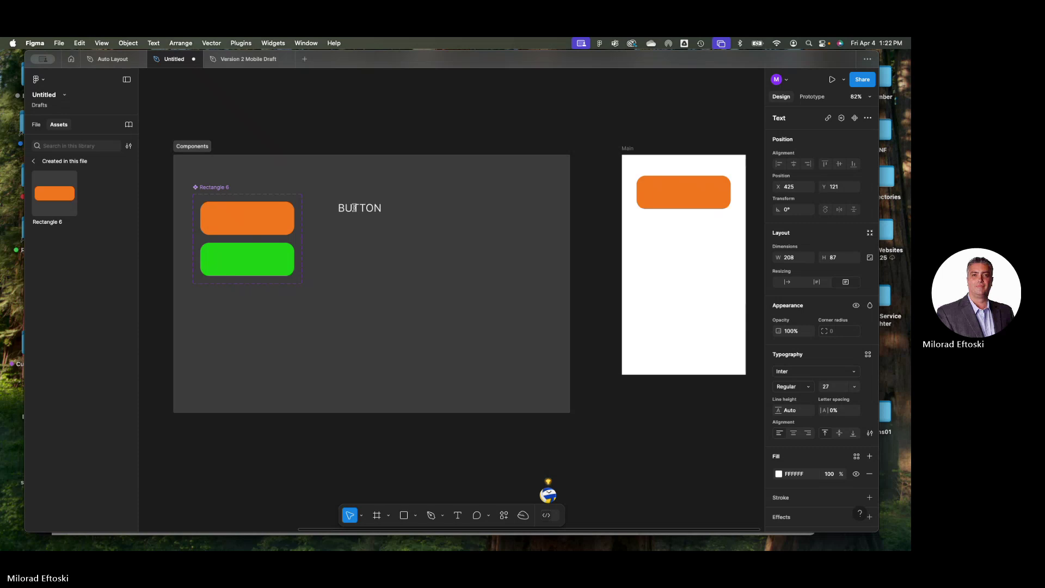
double_click(354, 208)
key(super+b)
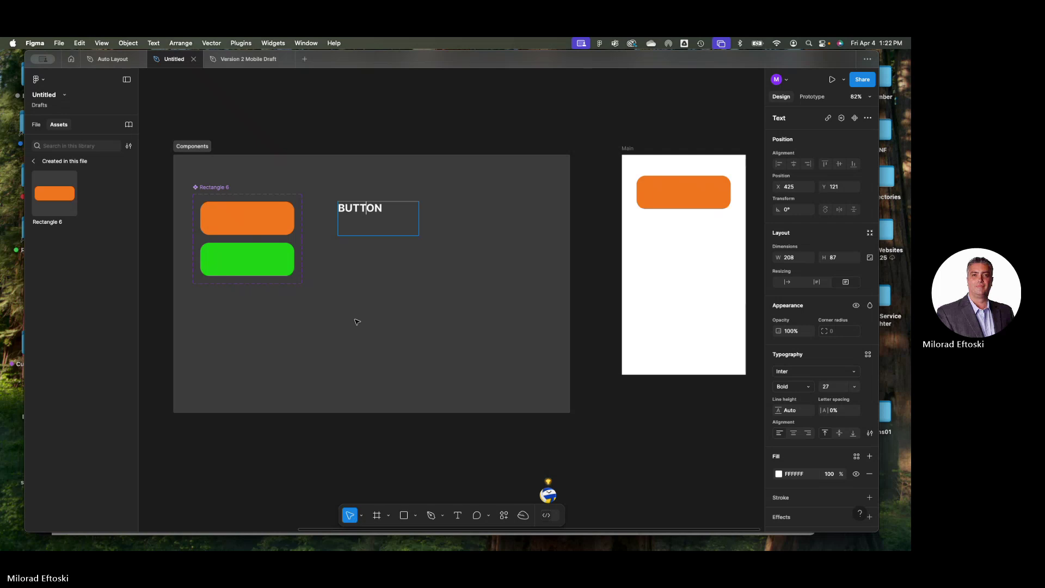
key(Escape)
drag(388, 227, 407, 224)
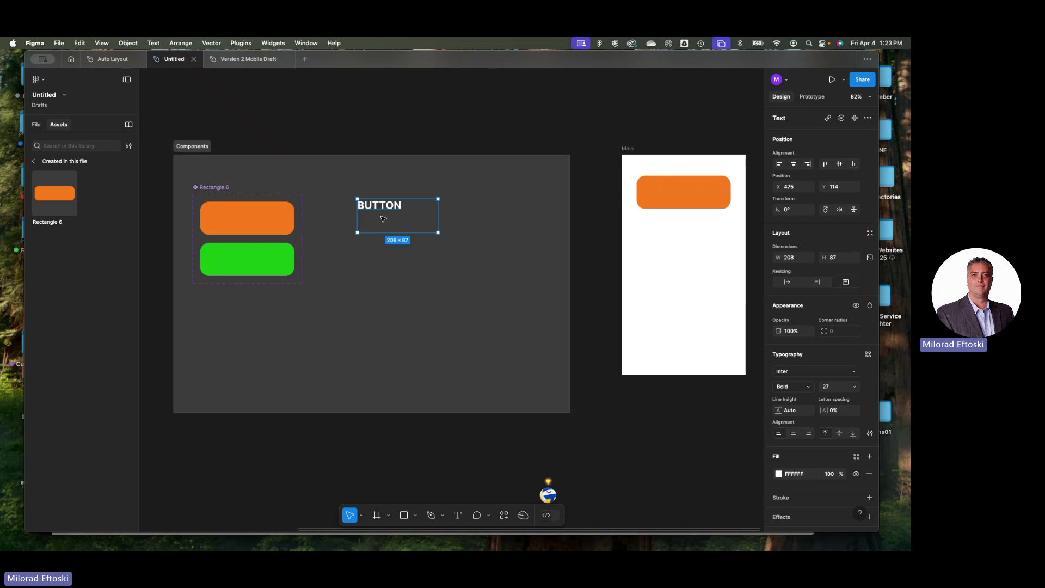
Try center alignment on the BUTTON text and restore left alignment
double_click(372, 210)
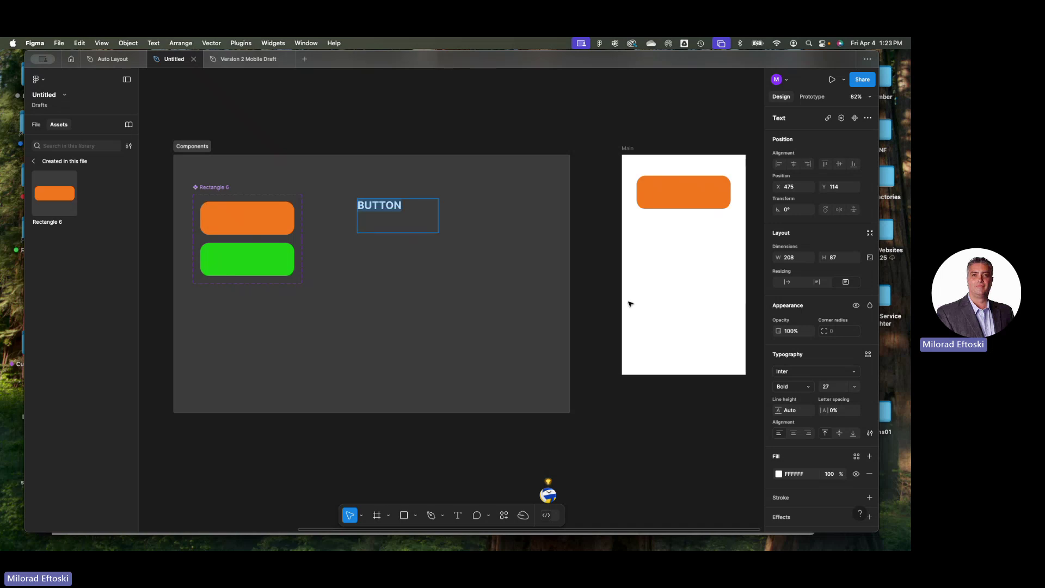
click(793, 433)
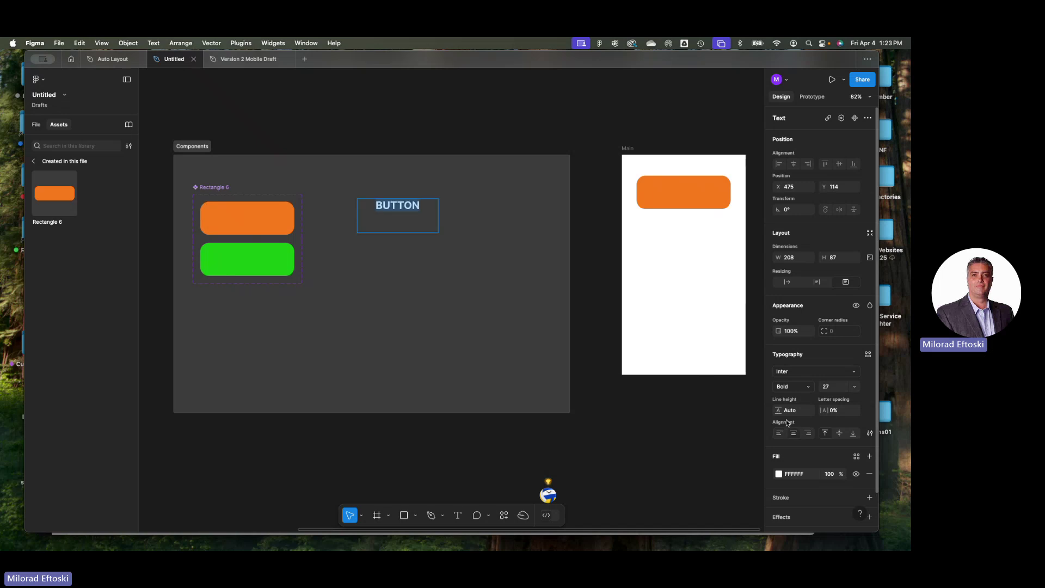
click(779, 433)
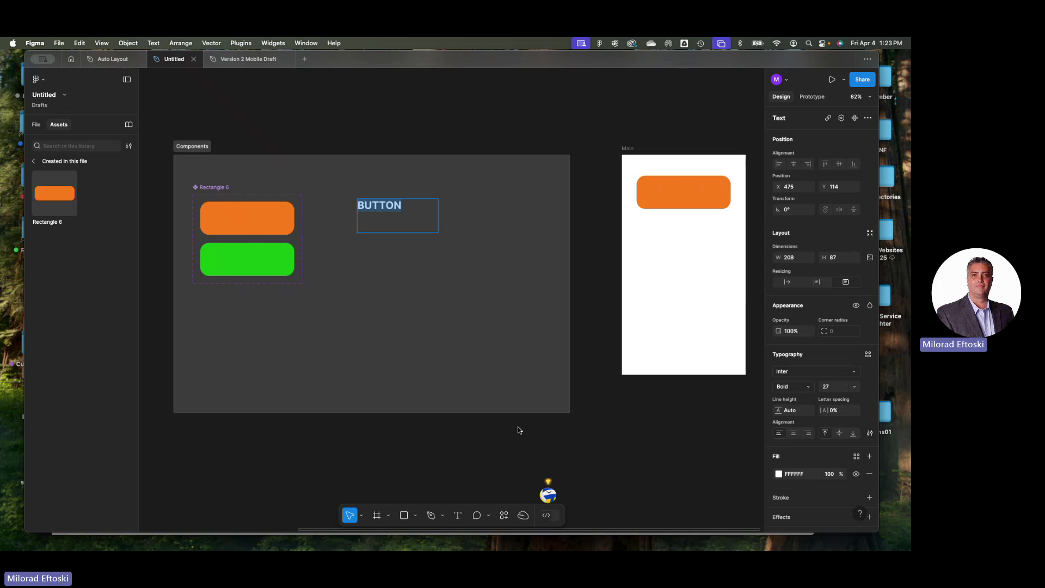
Try adding auto layout to the BUTTON text, and undo it
key(Escape)
drag(396, 211, 398, 212)
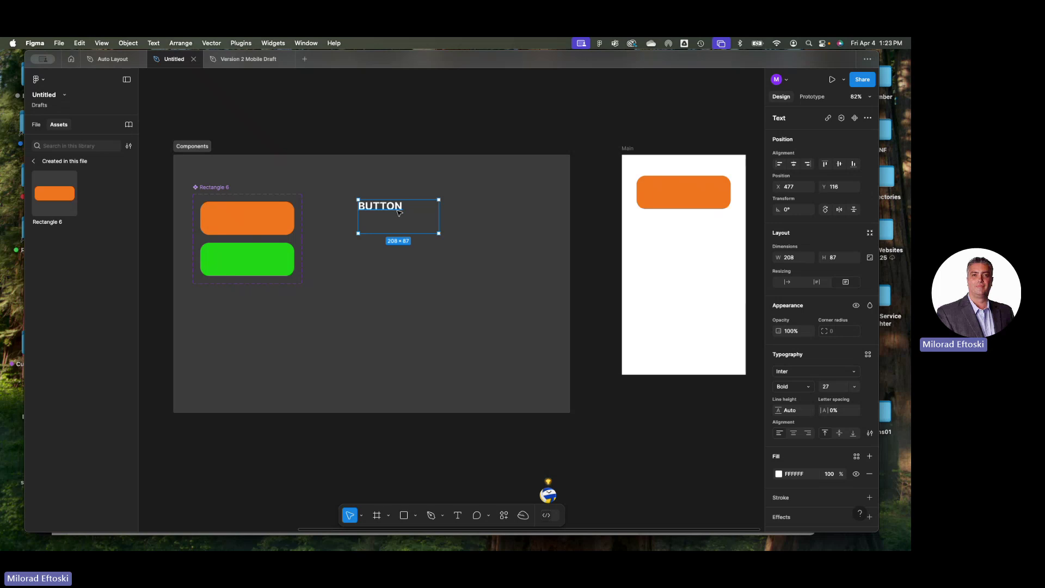
right_click(396, 213)
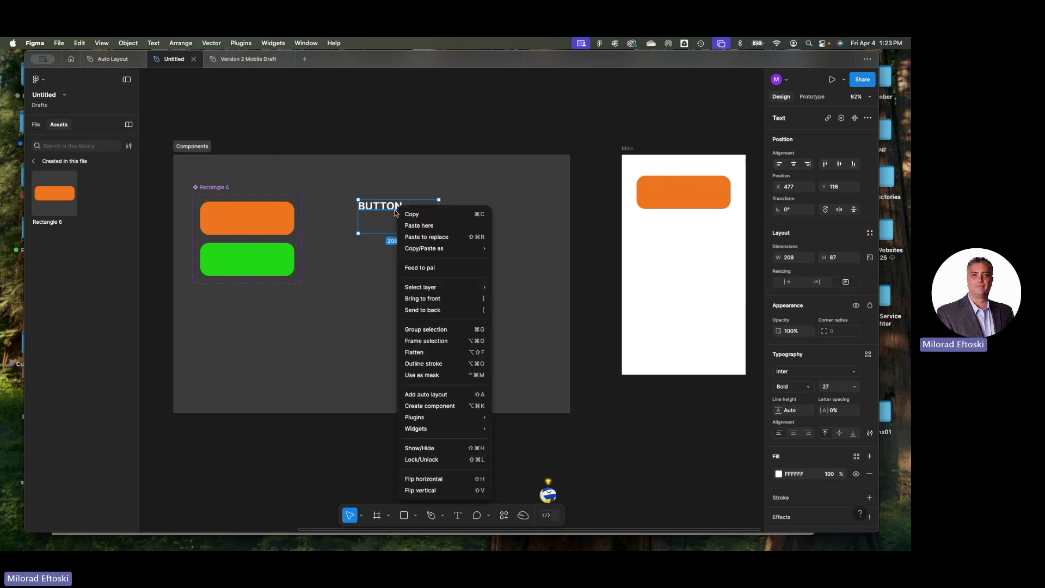
mouse_move(436, 249)
click(544, 299)
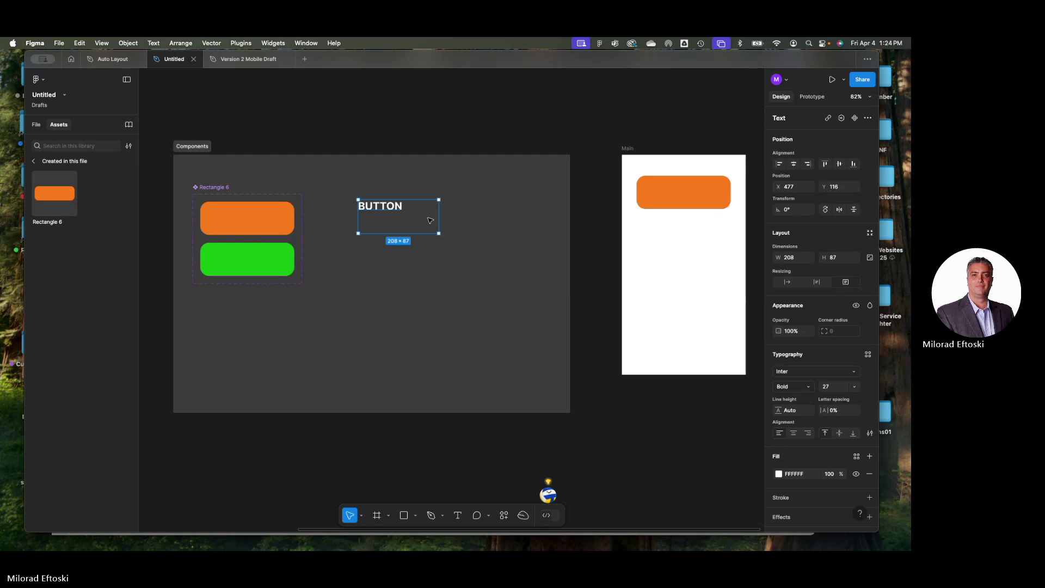
right_click(398, 211)
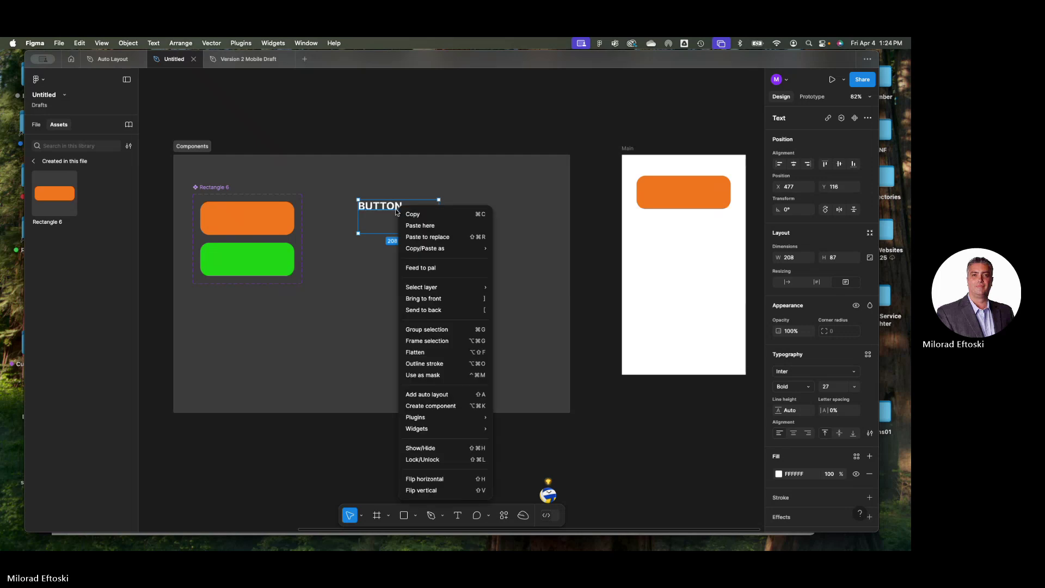
click(427, 394)
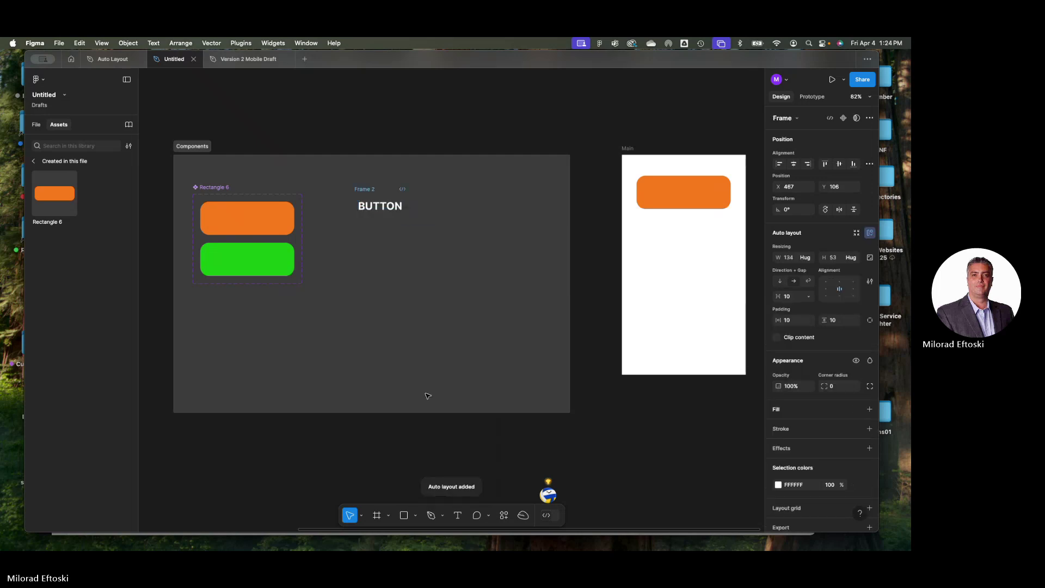
key(super+z)
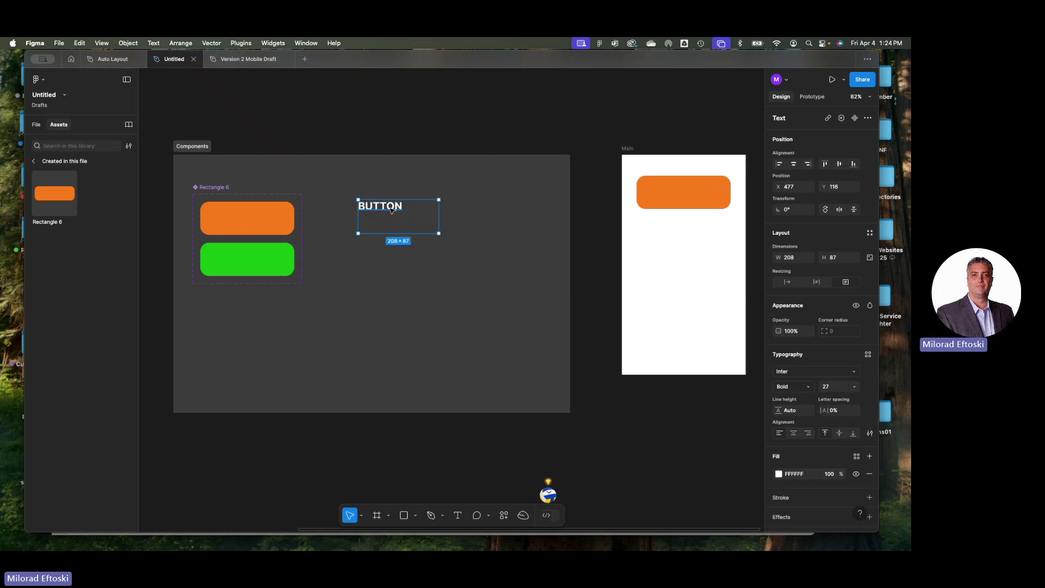
Wrap the BUTTON text in an auto layout frame and enlarge the frame to about 189 × 64 beside the Rectangle 6 set
scroll(392, 210, left, 5)
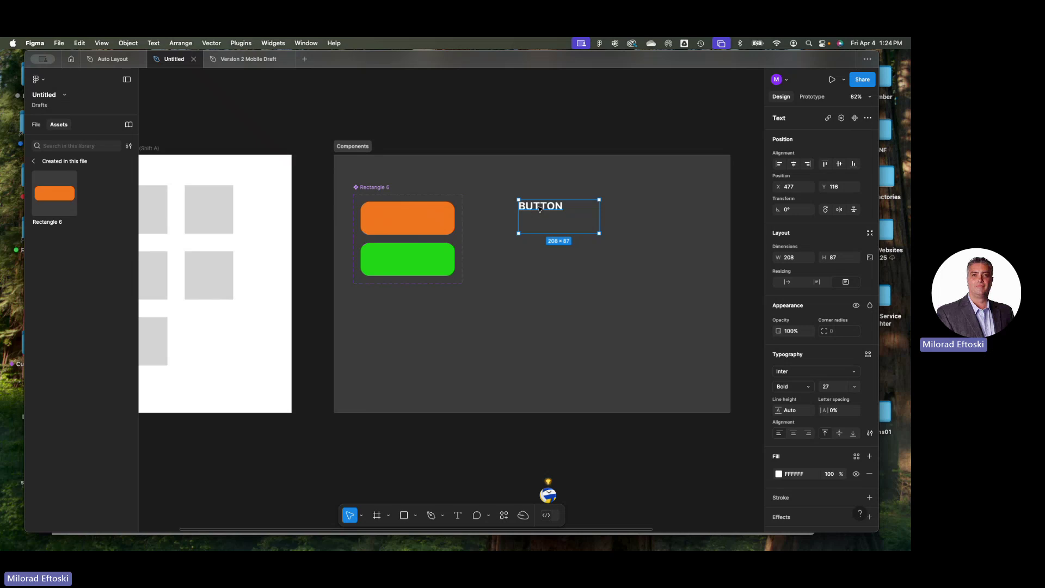
scroll(540, 209, left, 6)
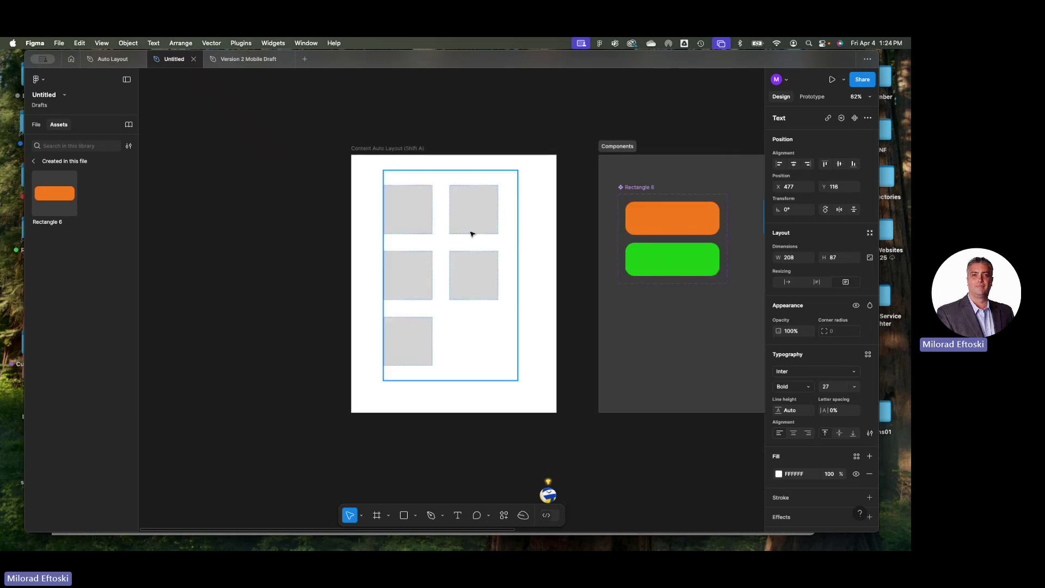
scroll(472, 234, right, 1)
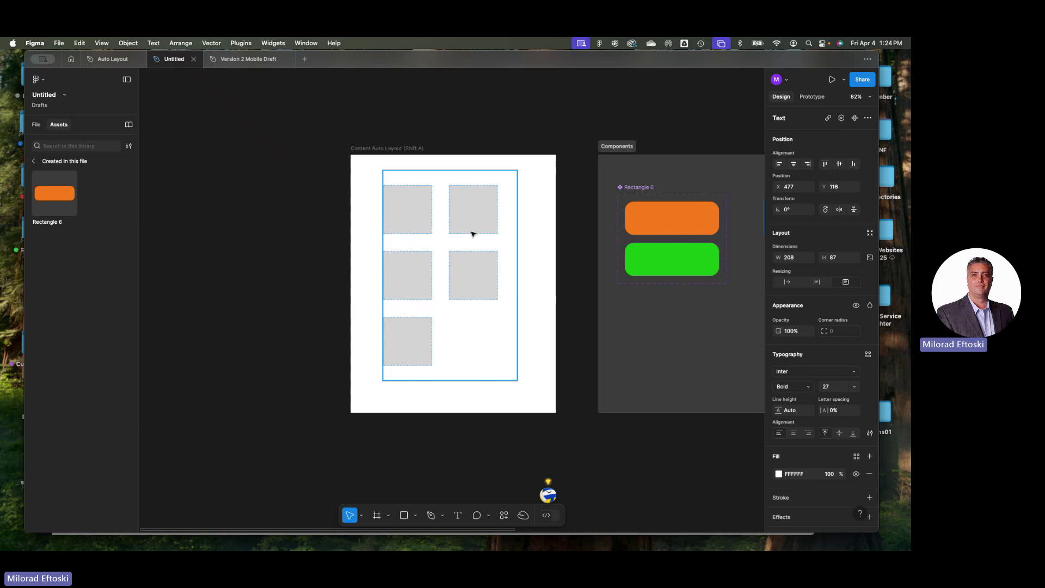
scroll(472, 234, right, 5)
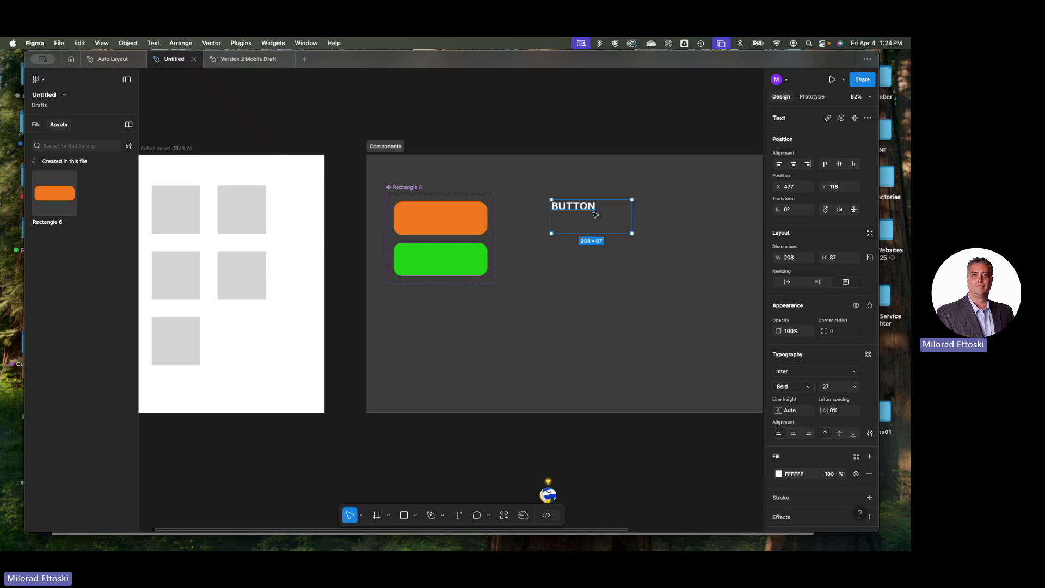
right_click(593, 209)
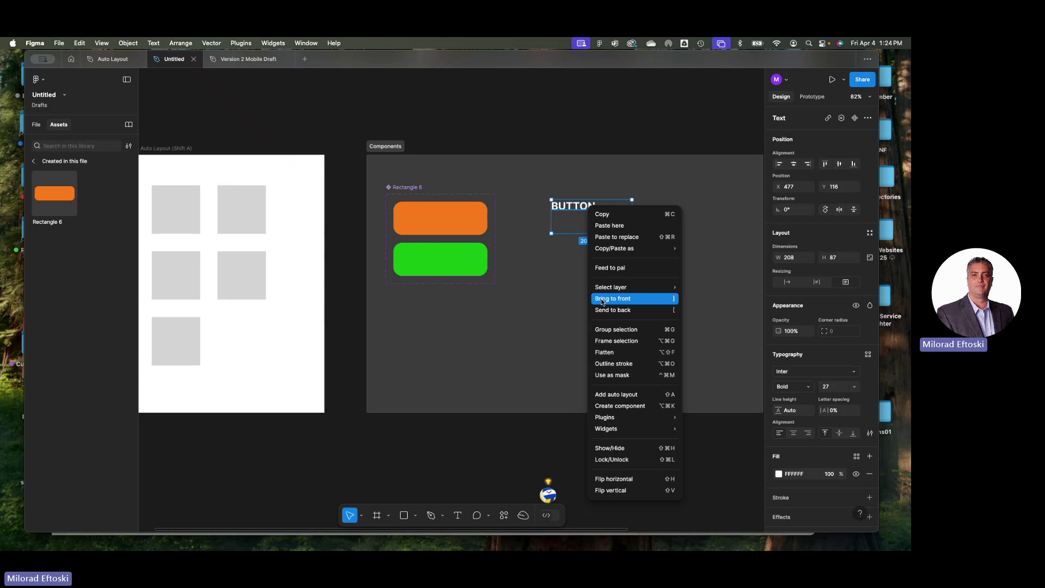
click(614, 397)
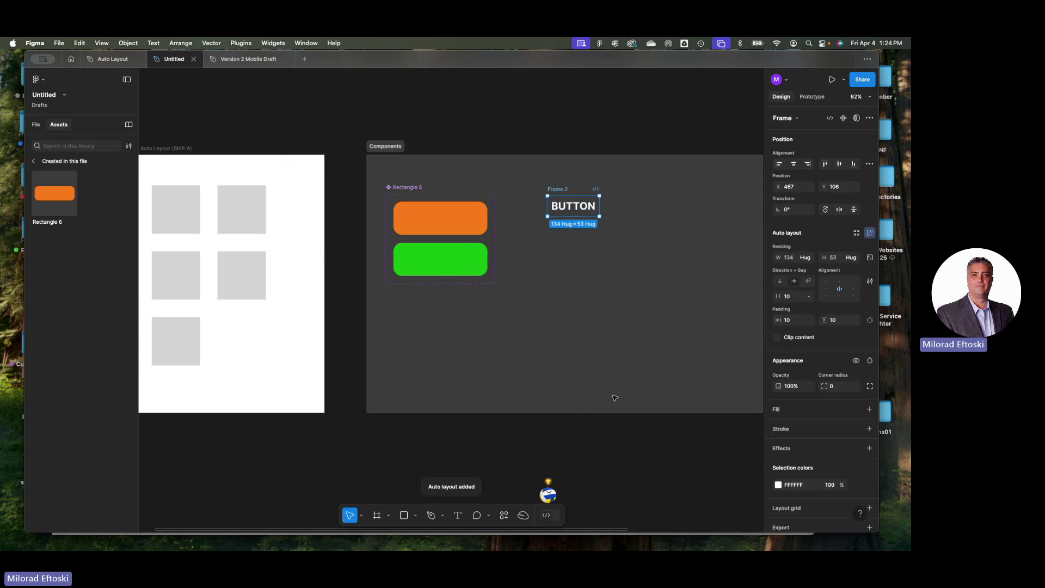
drag(599, 216, 578, 225)
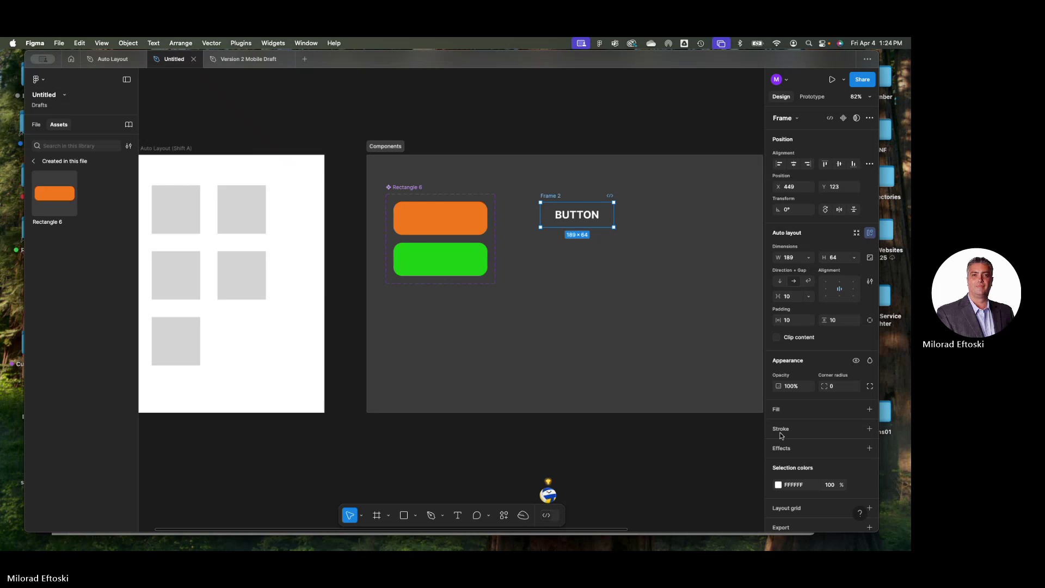
Change the BUTTON frame's white selection color to the off-white FFF3F3
click(778, 484)
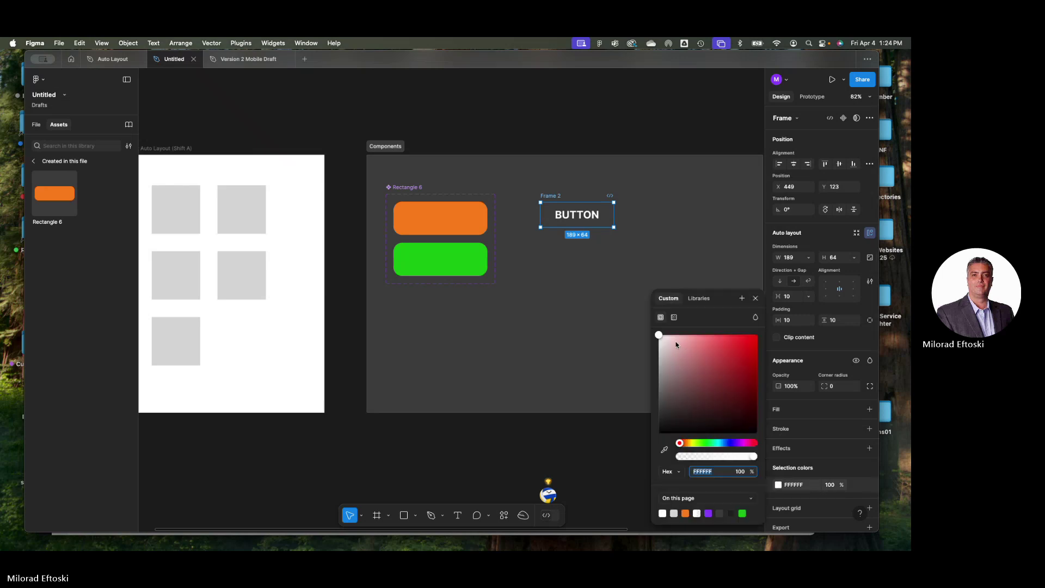
drag(659, 335, 663, 335)
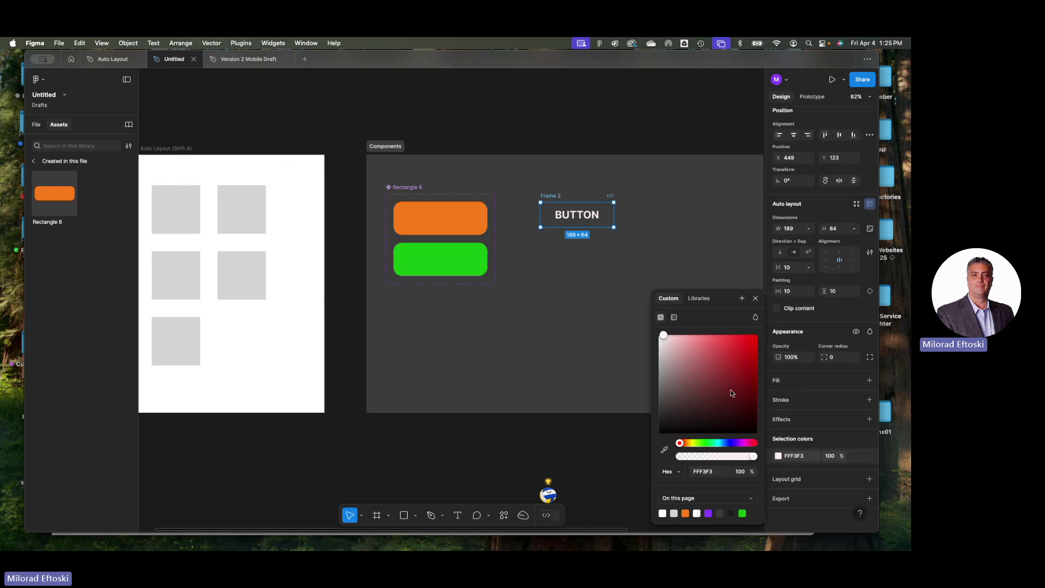
click(572, 307)
Add a blue 3E98D8 fill to the BUTTON frame and move it slightly left and up
click(552, 227)
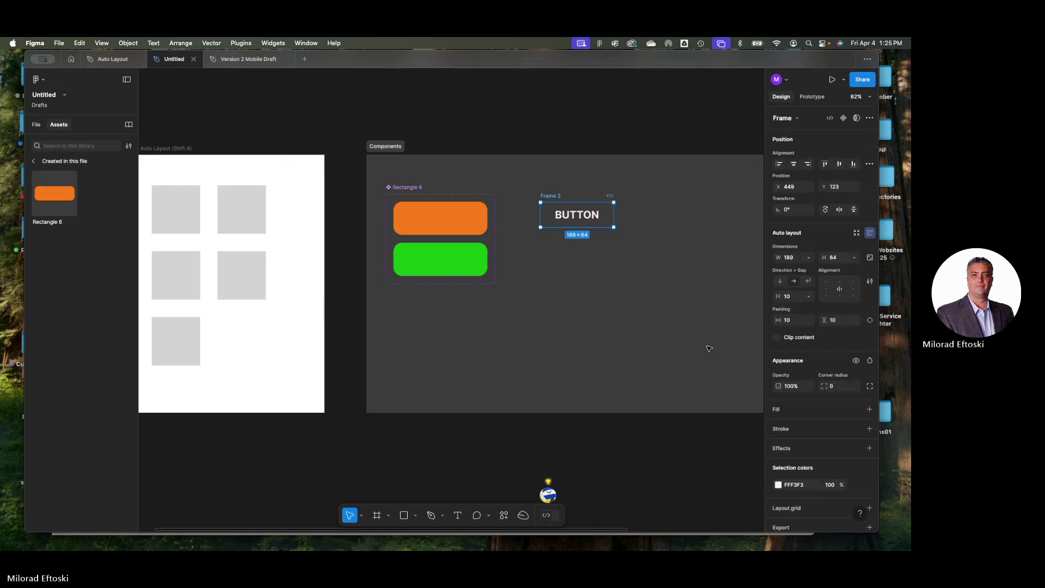
scroll(793, 474, down, 1)
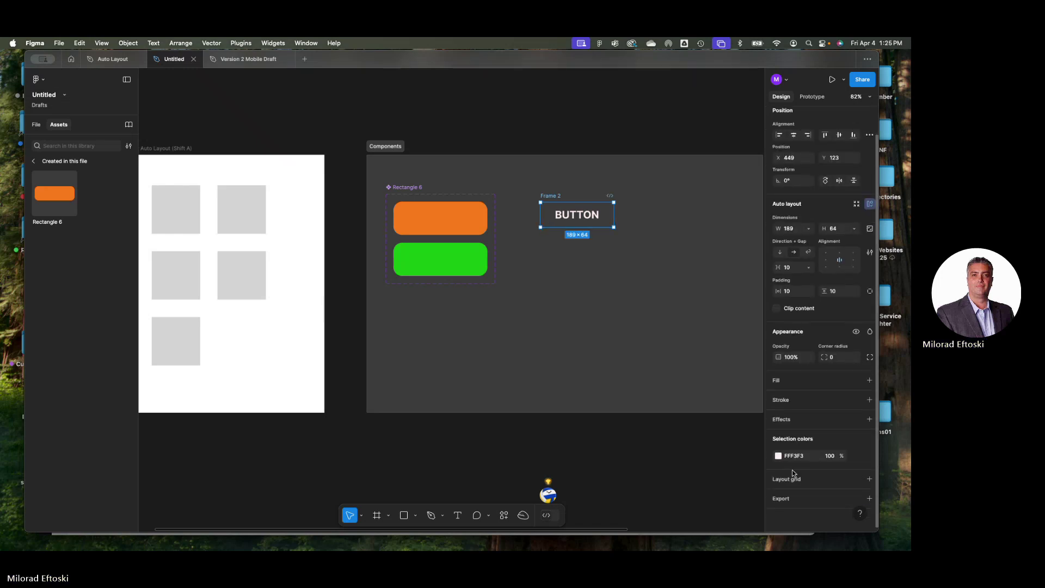
click(869, 380)
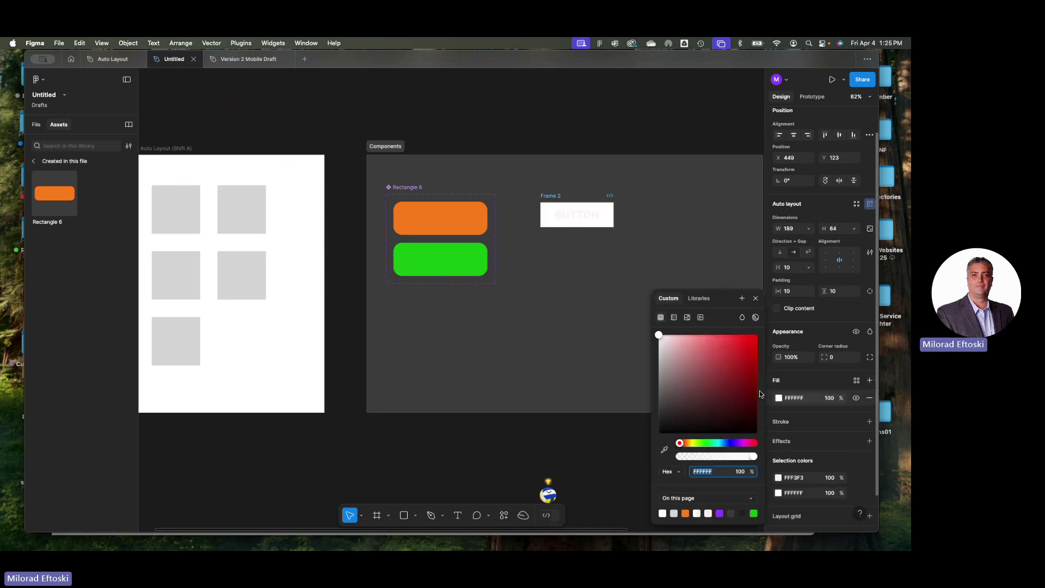
click(722, 443)
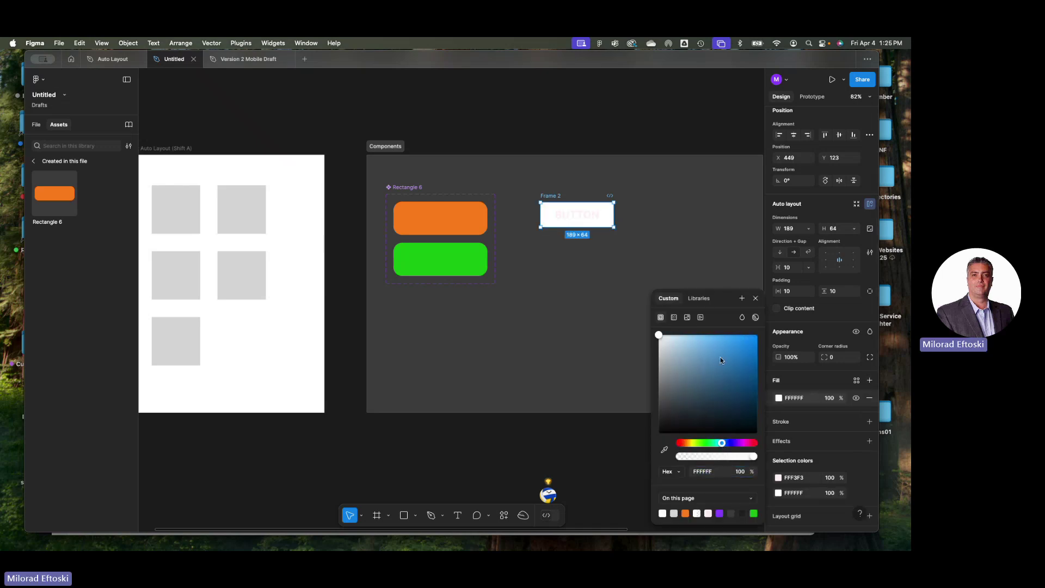
click(723, 336)
drag(723, 337, 730, 355)
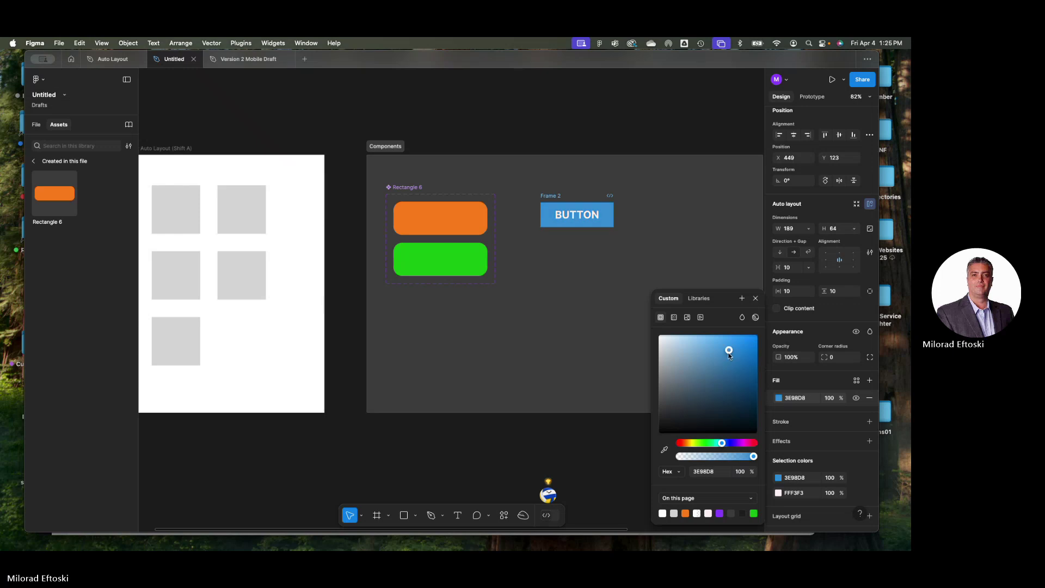
click(569, 230)
drag(573, 225, 568, 224)
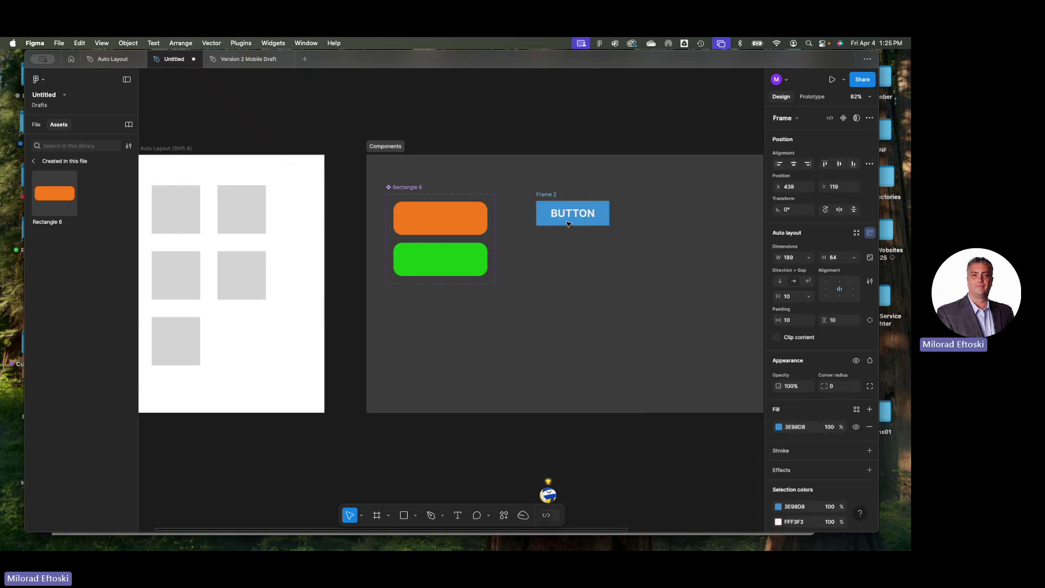
click(583, 257)
click(572, 217)
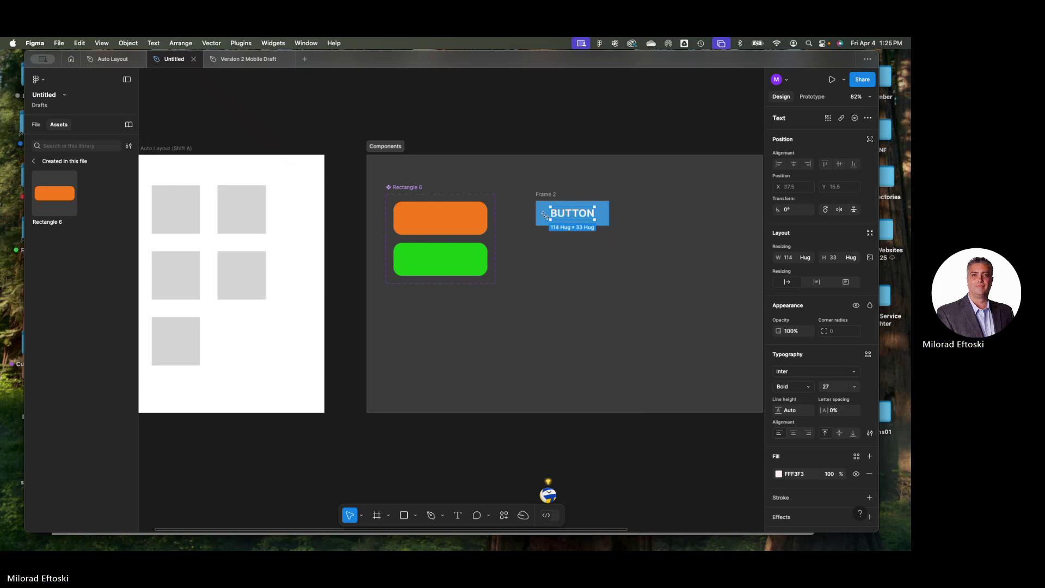
key(Escape)
key(shift+a)
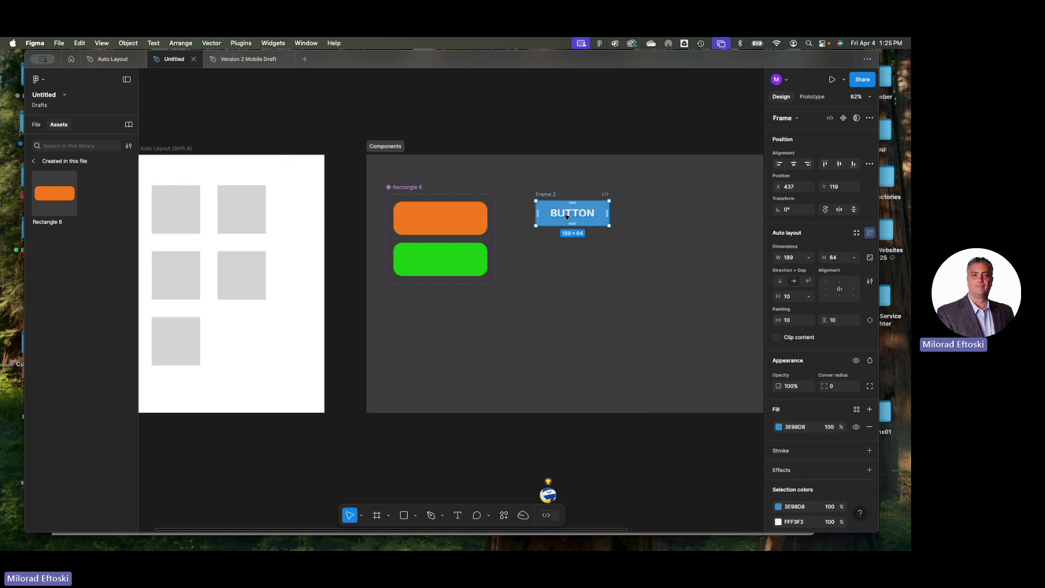
click(566, 218)
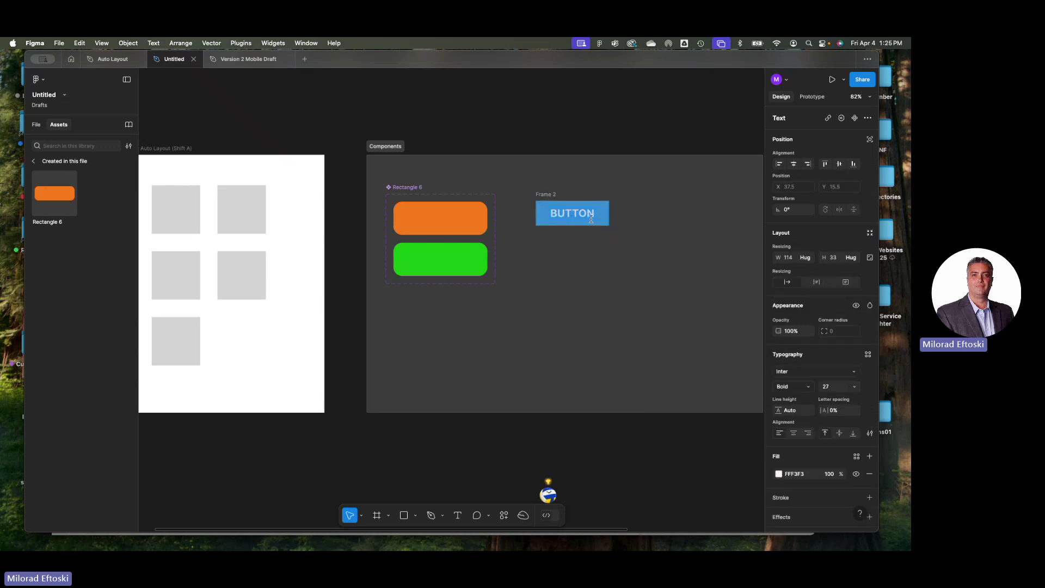
key(Escape)
key(Escape)
Turn the blue BUTTON frame into a component and add a second variant to it
click(544, 218)
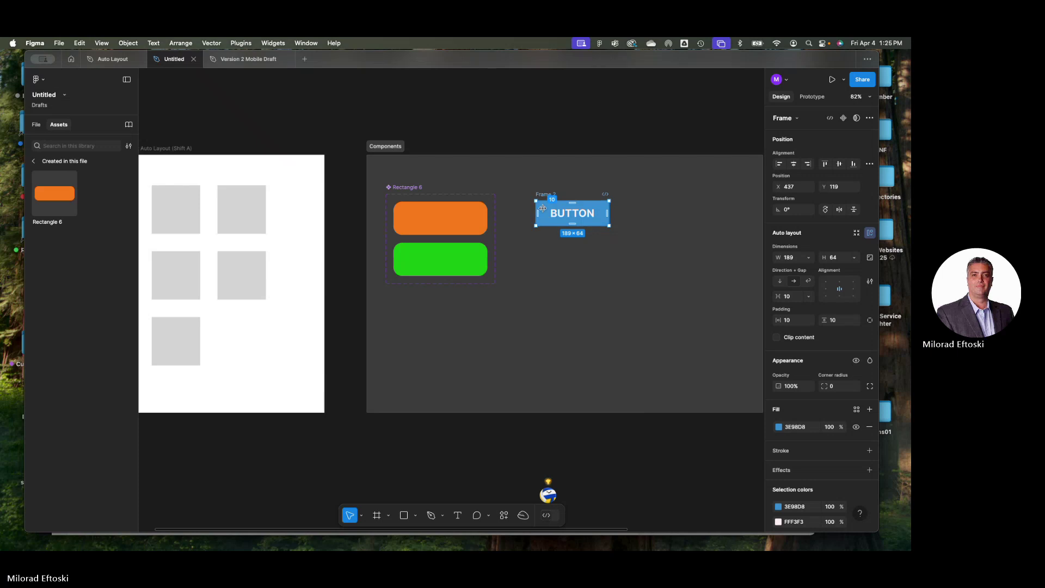
right_click(547, 208)
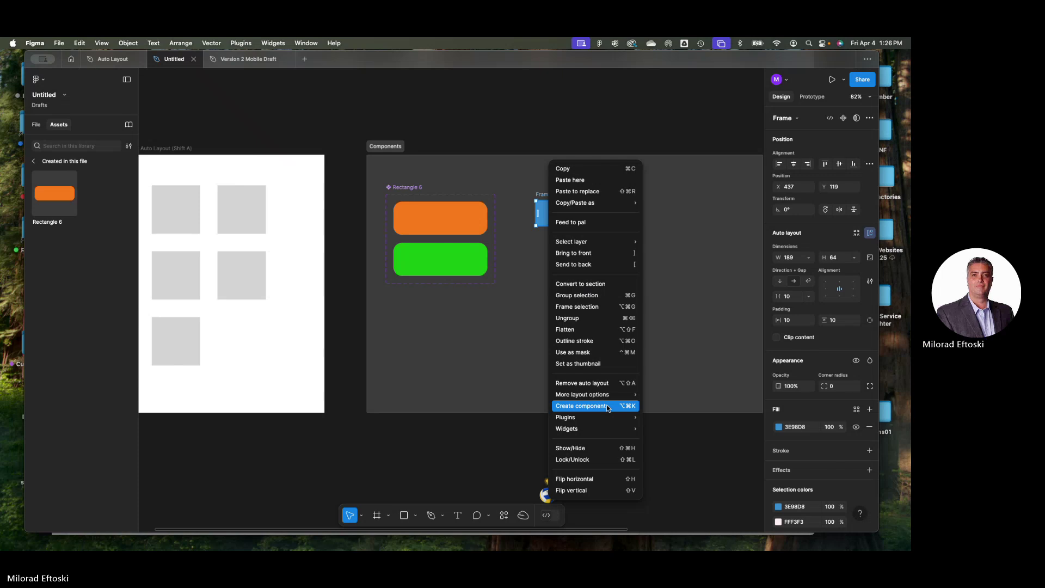
key(Escape)
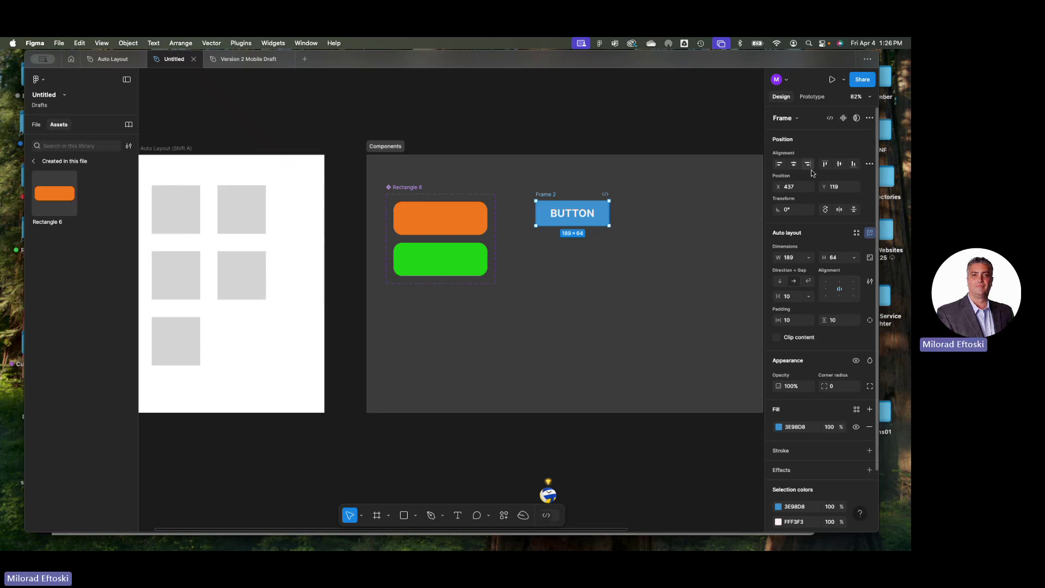
click(843, 119)
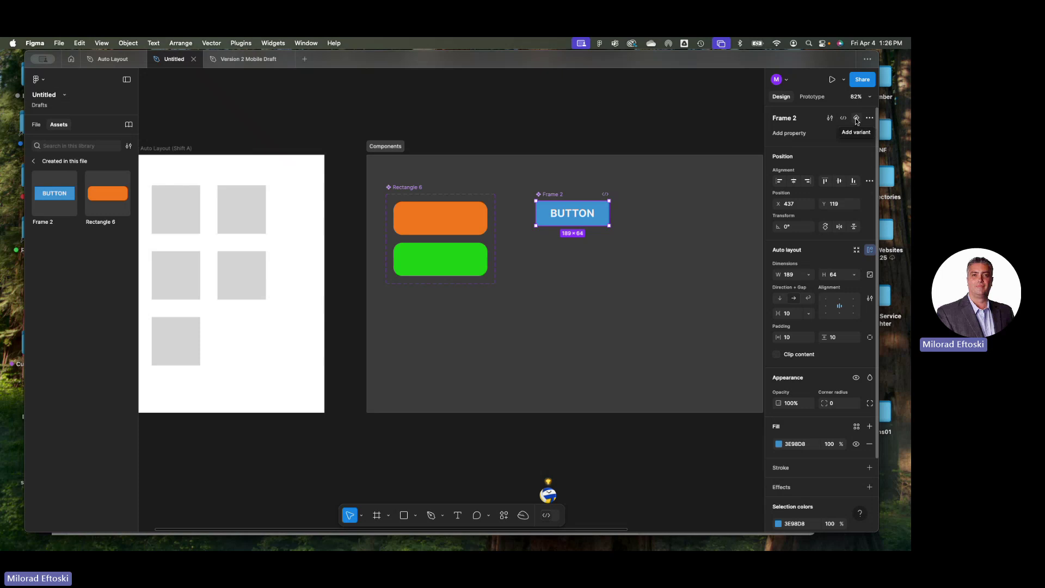
click(857, 118)
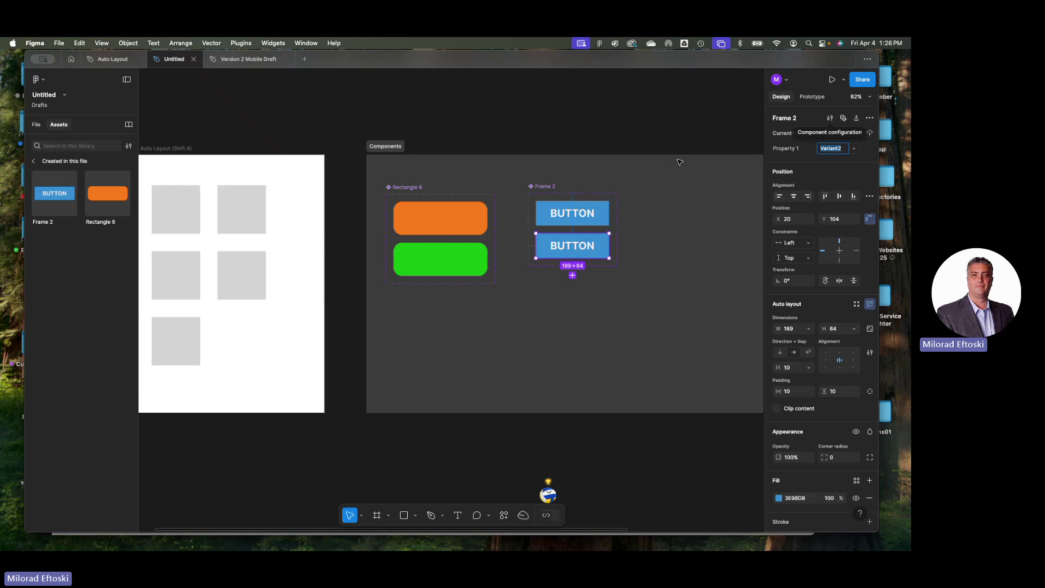
Connect the default BUTTON variant to Variant2 with an On click trigger, a Change to action and Instant animation
scroll(604, 218, up, 4)
click(598, 205)
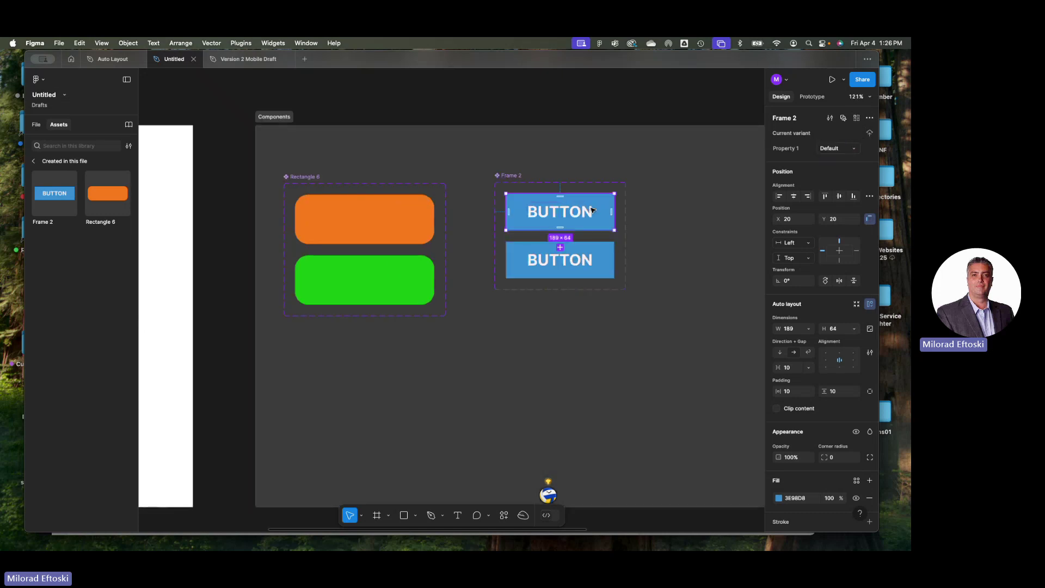
click(812, 97)
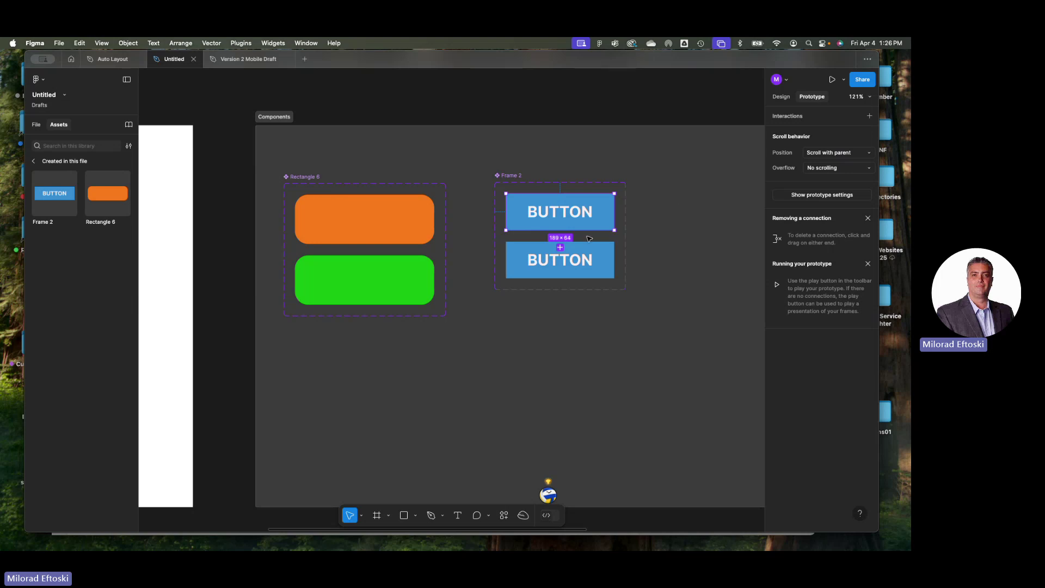
scroll(589, 238, up, 5)
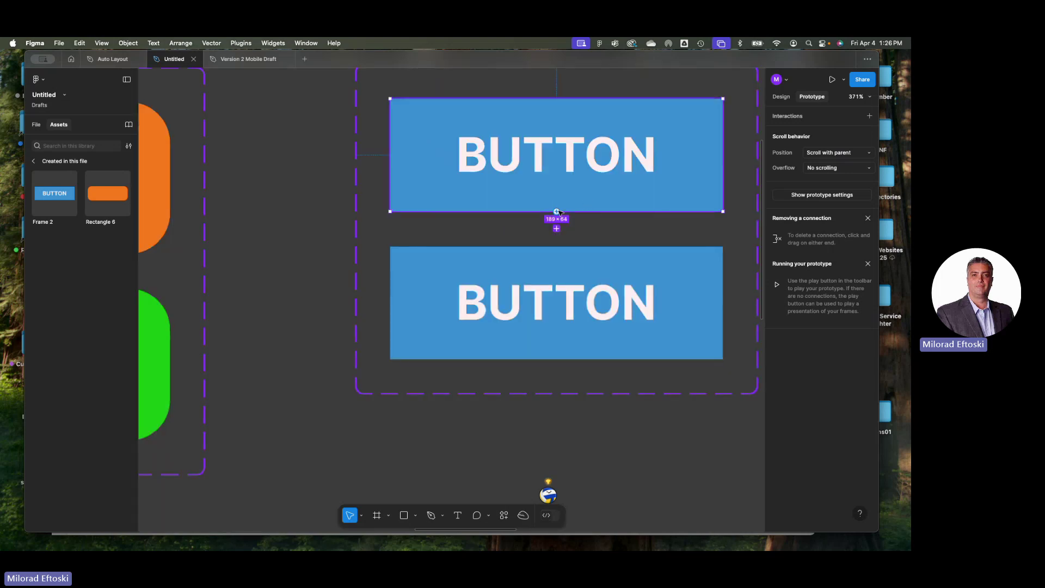
mouse_move(724, 155)
drag(724, 155, 596, 296)
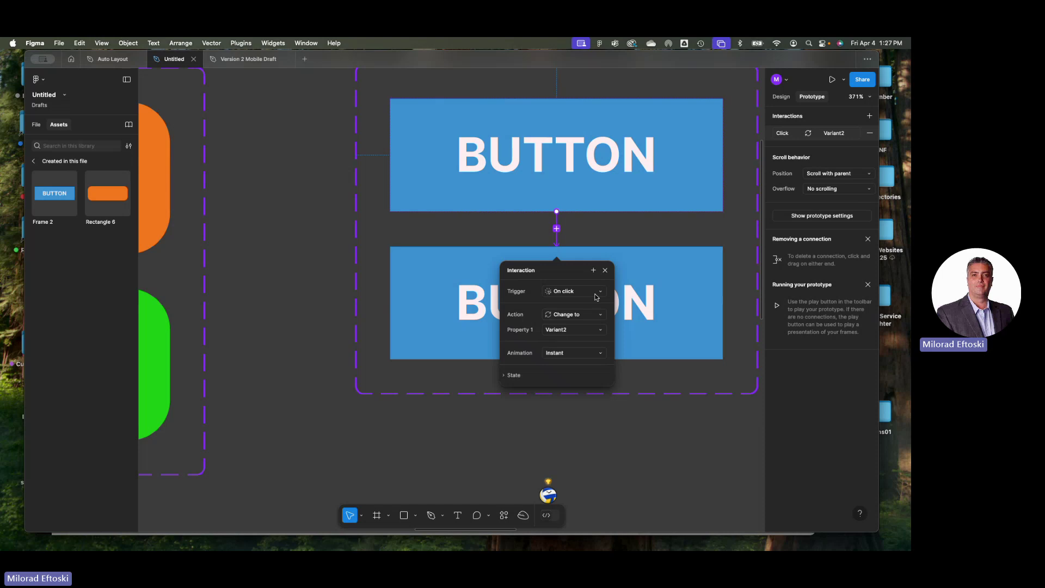
click(580, 293)
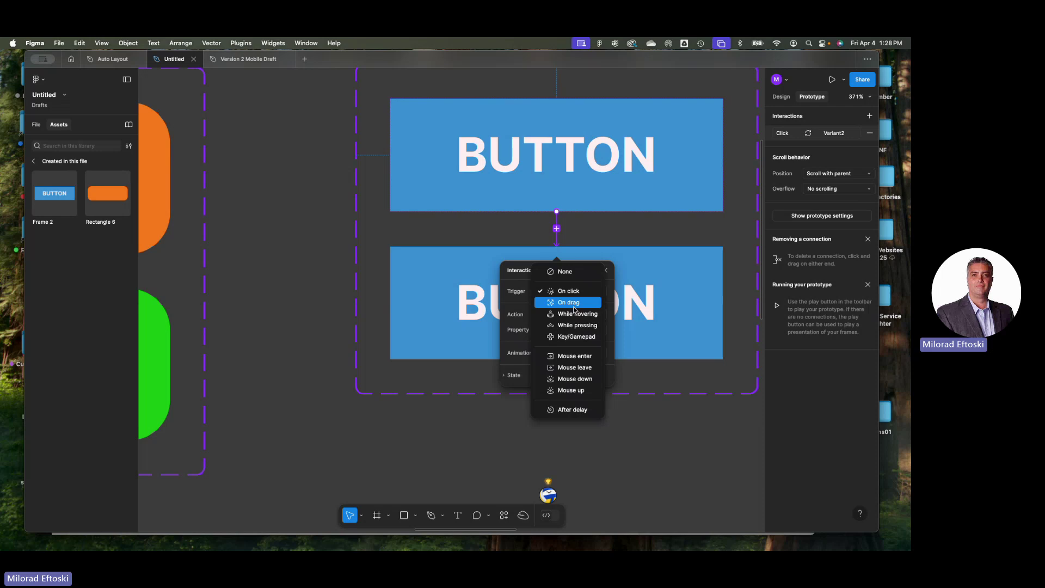
click(569, 290)
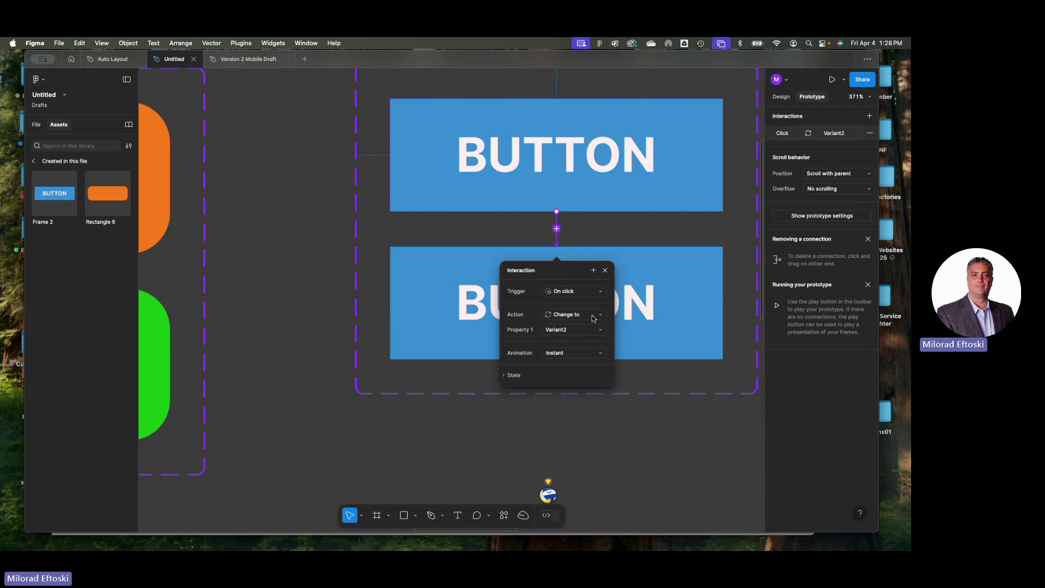
Change the fill of the second BUTTON variant from blue to the pinkish red D83E67
click(674, 294)
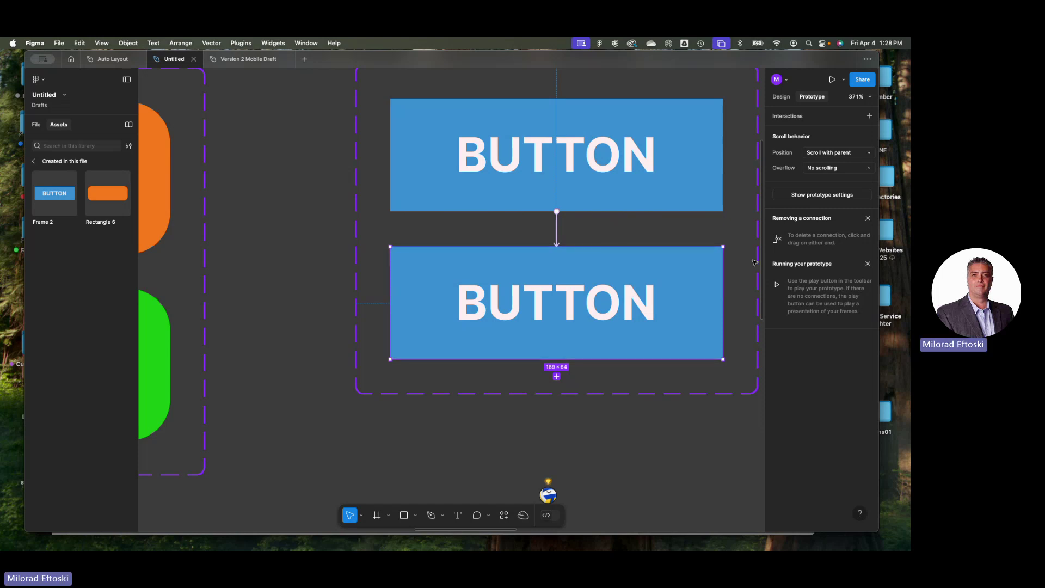
click(782, 96)
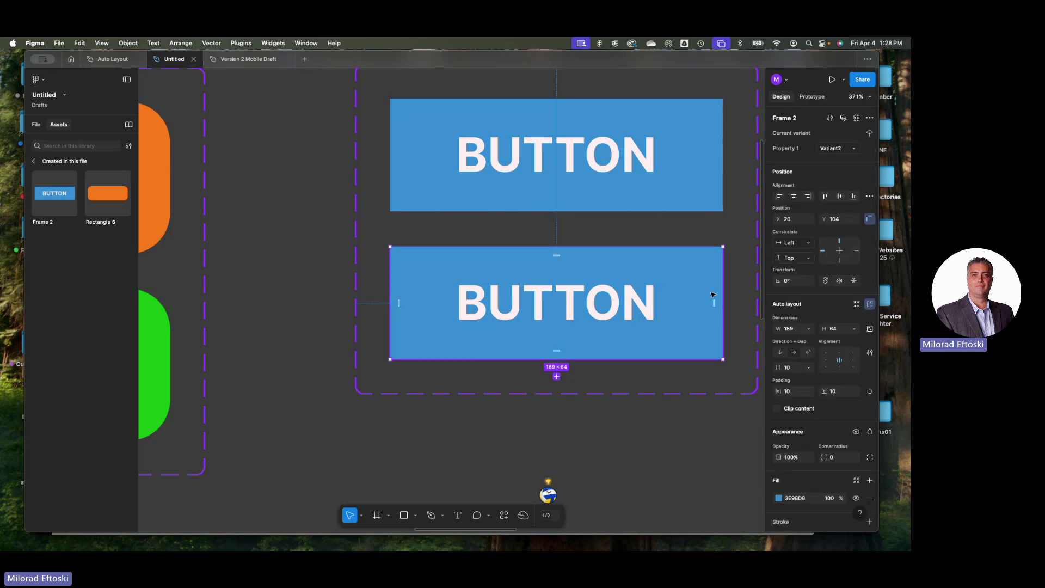
click(779, 498)
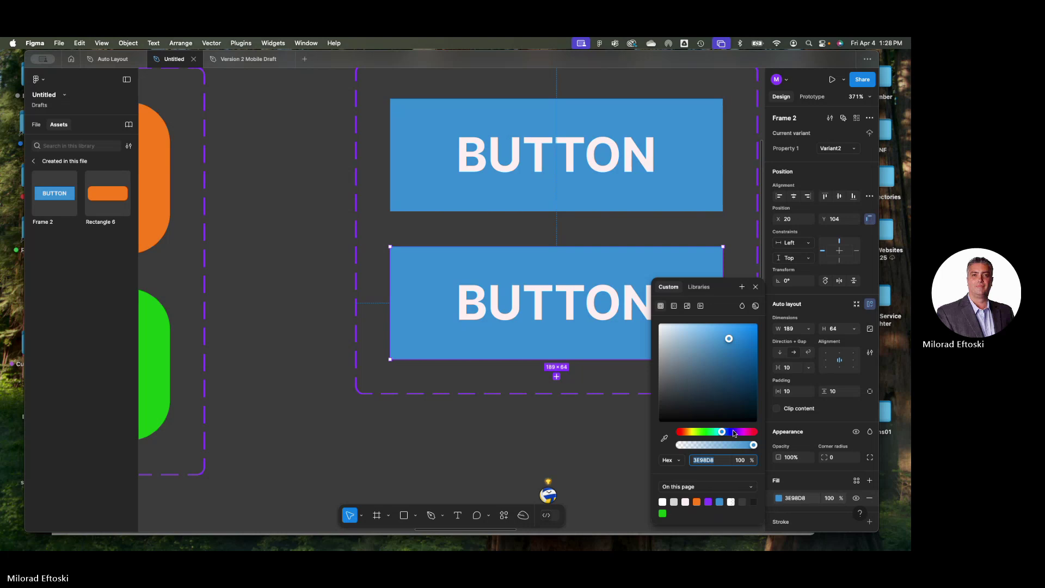
drag(723, 432, 751, 434)
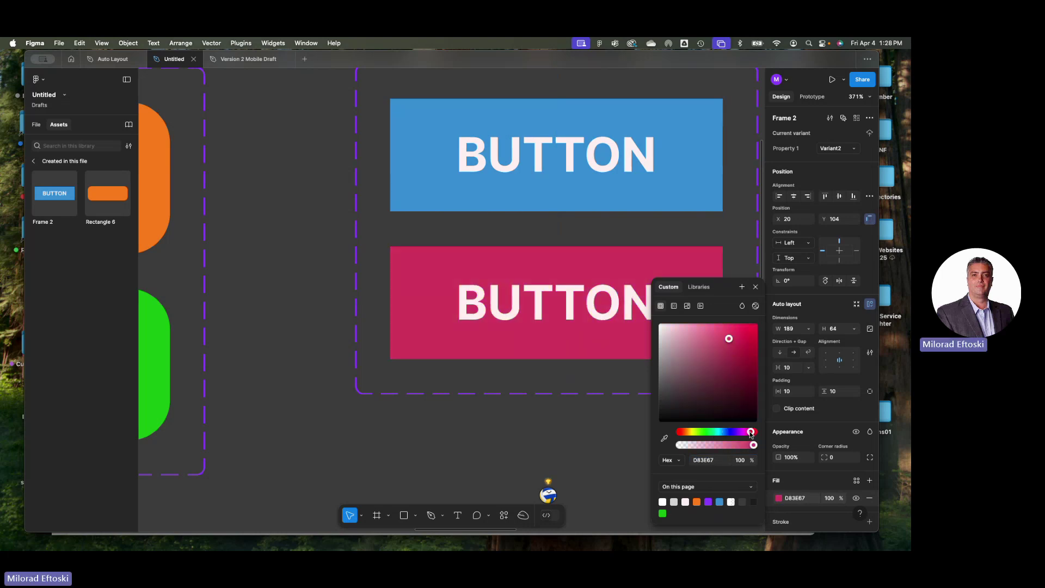
click(597, 445)
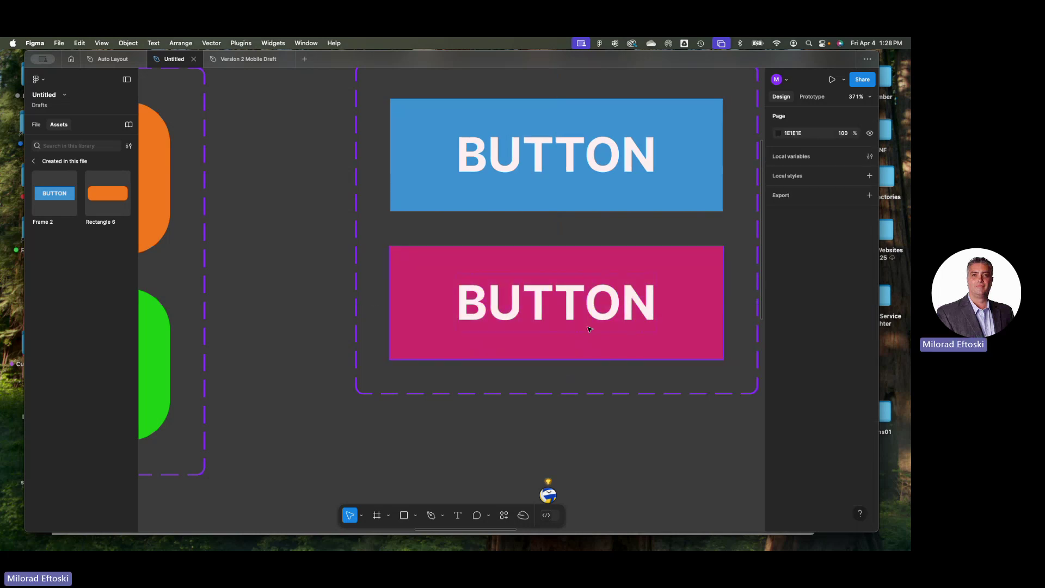
Replace the label text of the pinkish red variant with CLICKED
double_click(566, 305)
double_click(564, 304)
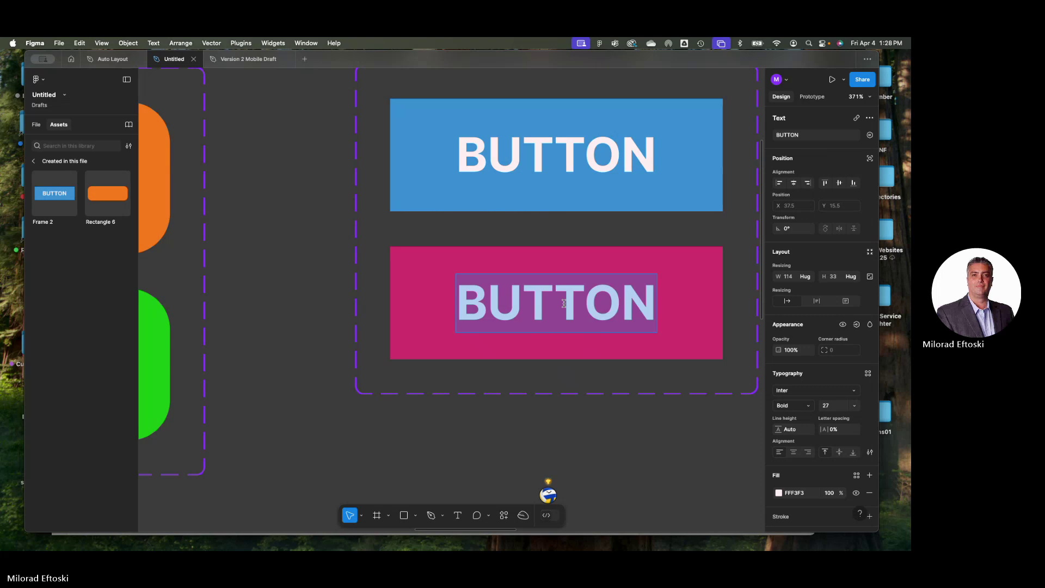
text(CLICK)
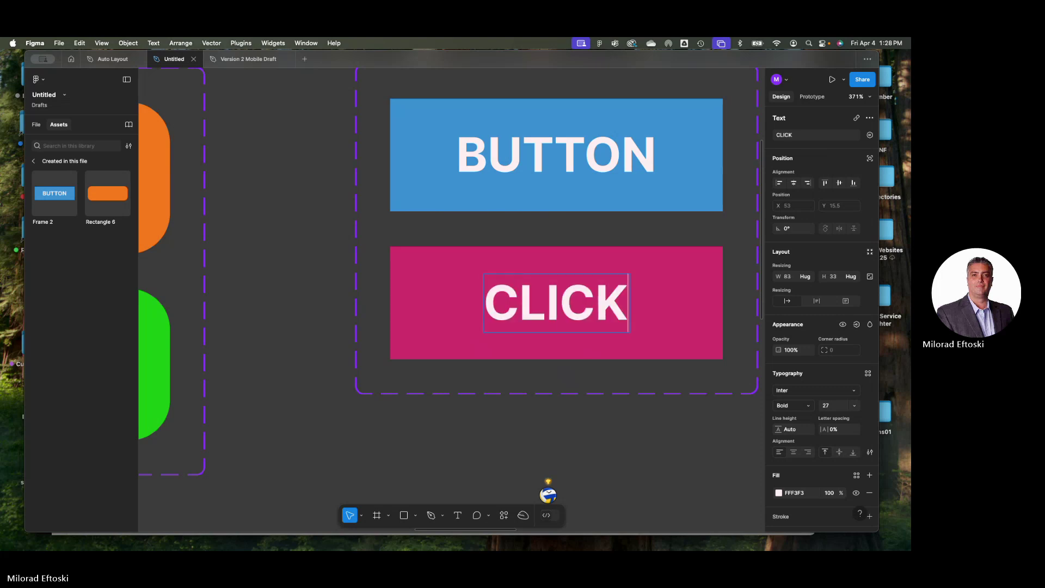
text(ED)
key(Escape)
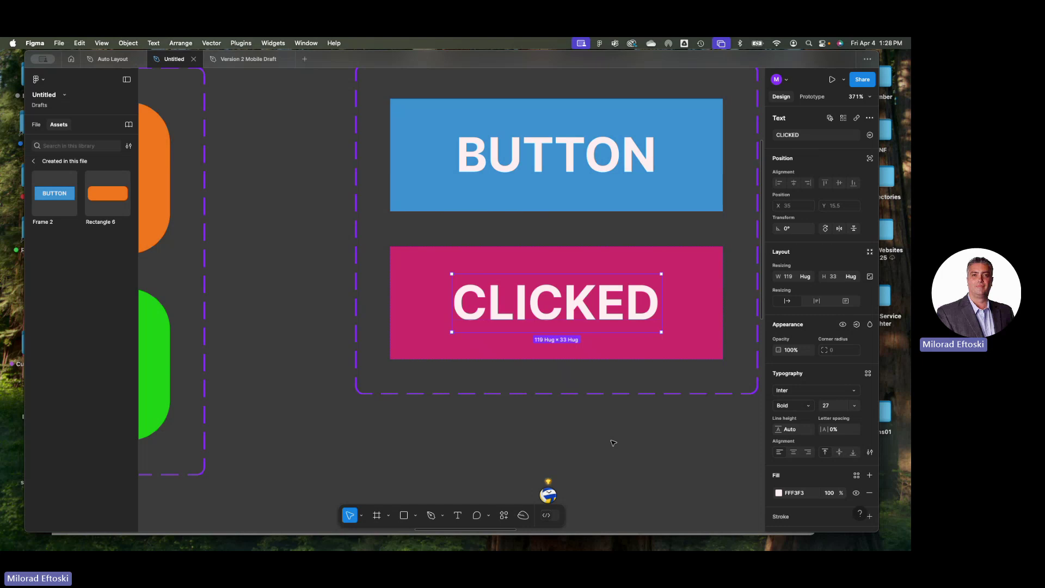
click(613, 443)
key(shift+0)
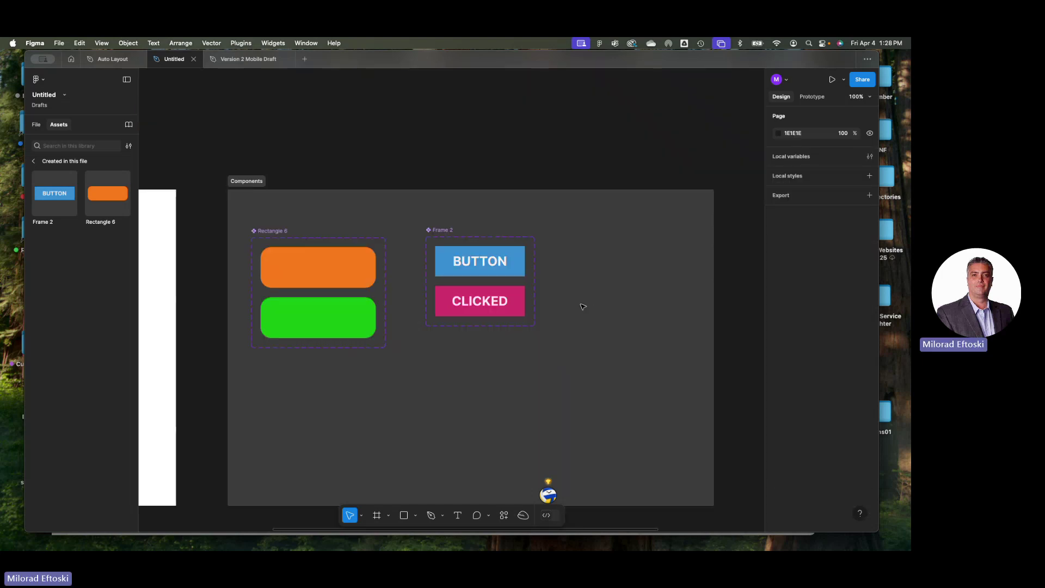
scroll(513, 303, up, 5)
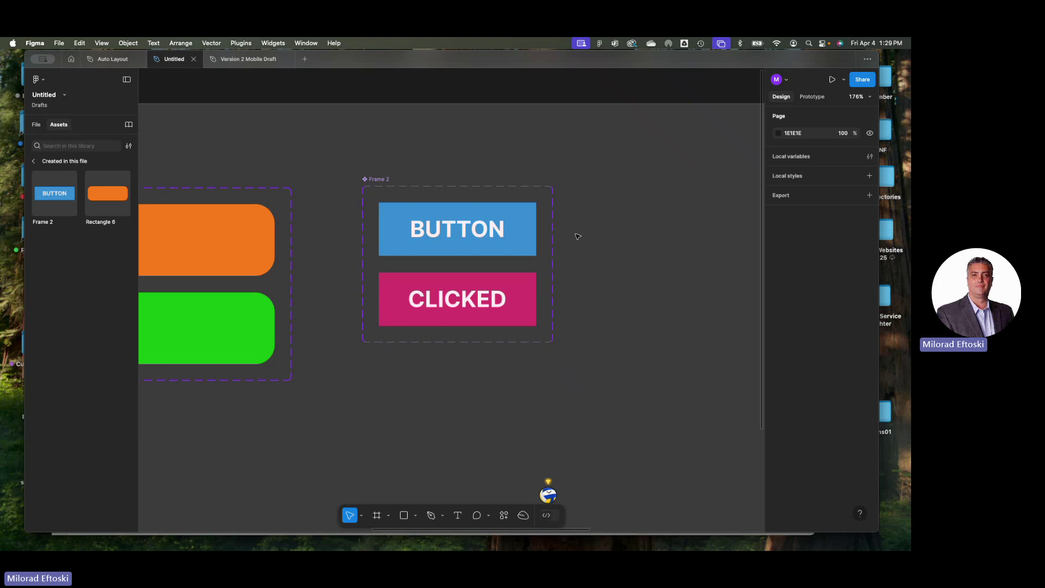
click(544, 228)
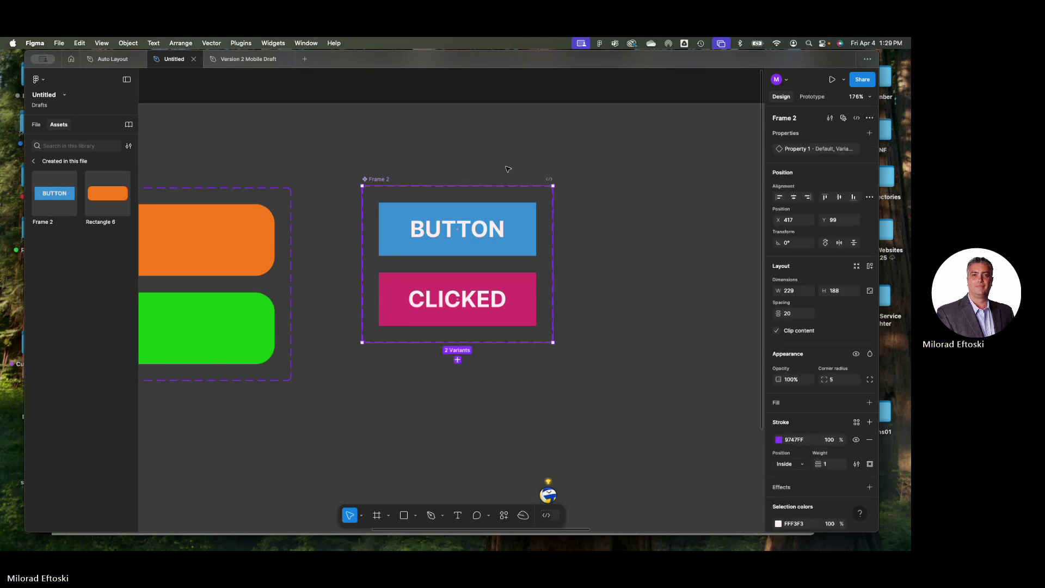
drag(509, 167, 471, 149)
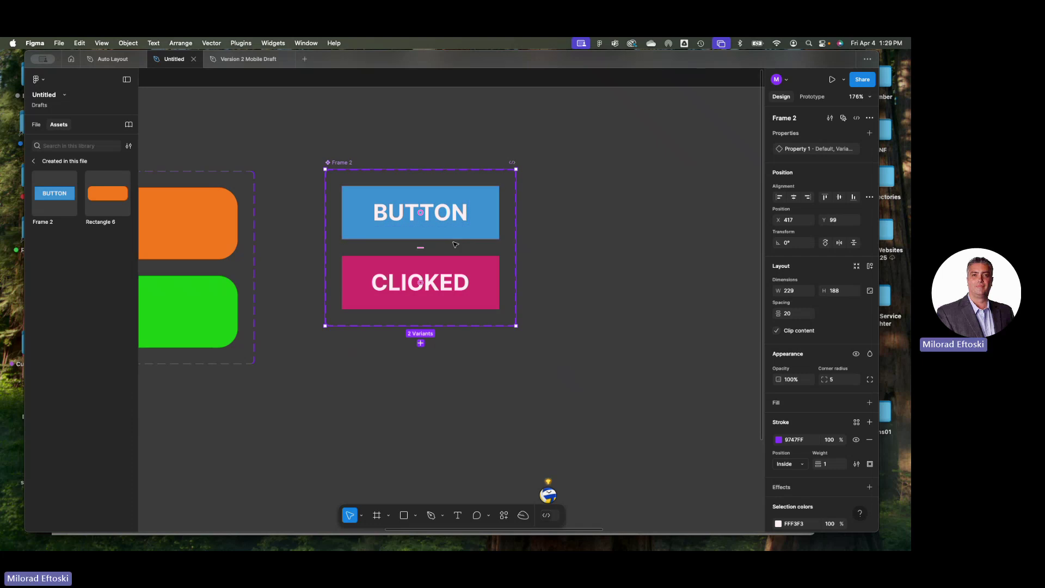
scroll(455, 244, down, 5)
scroll(639, 230, up, 5)
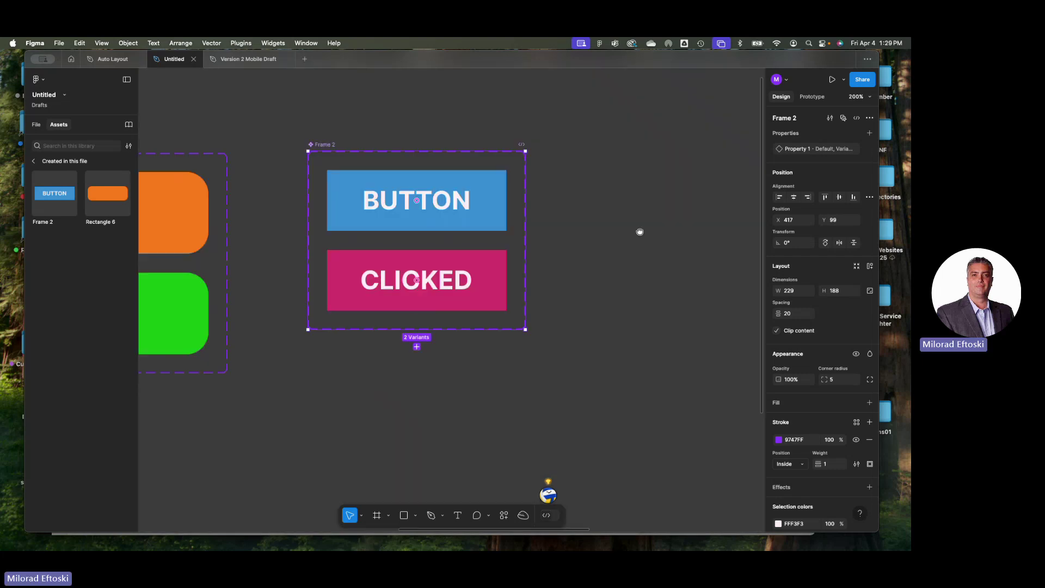
click(481, 202)
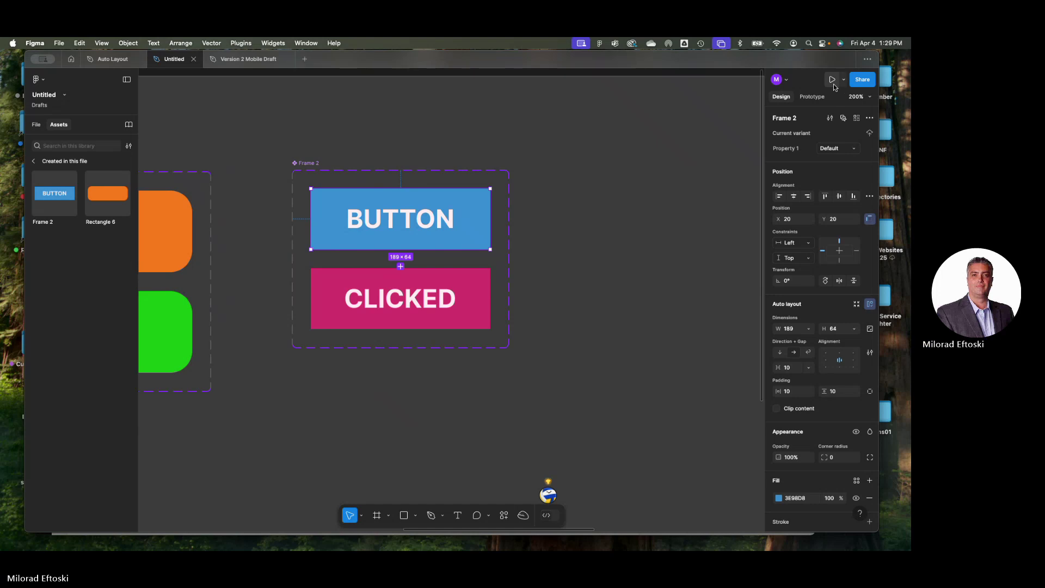
click(600, 181)
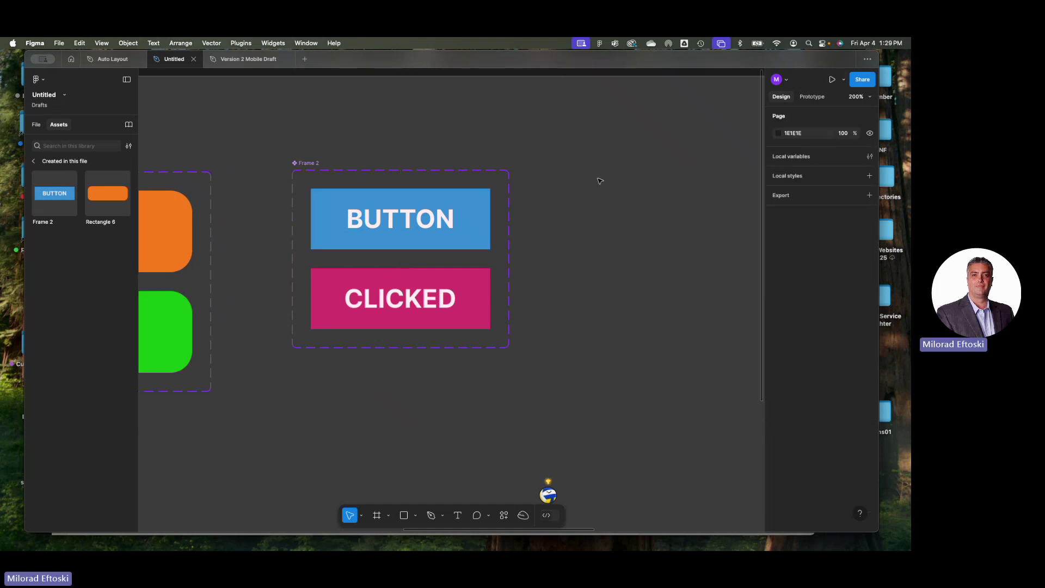
Place an instance of the BUTTON component in the Main frame, just below the orange rounded rectangle
key(shift+1)
key(shift+0)
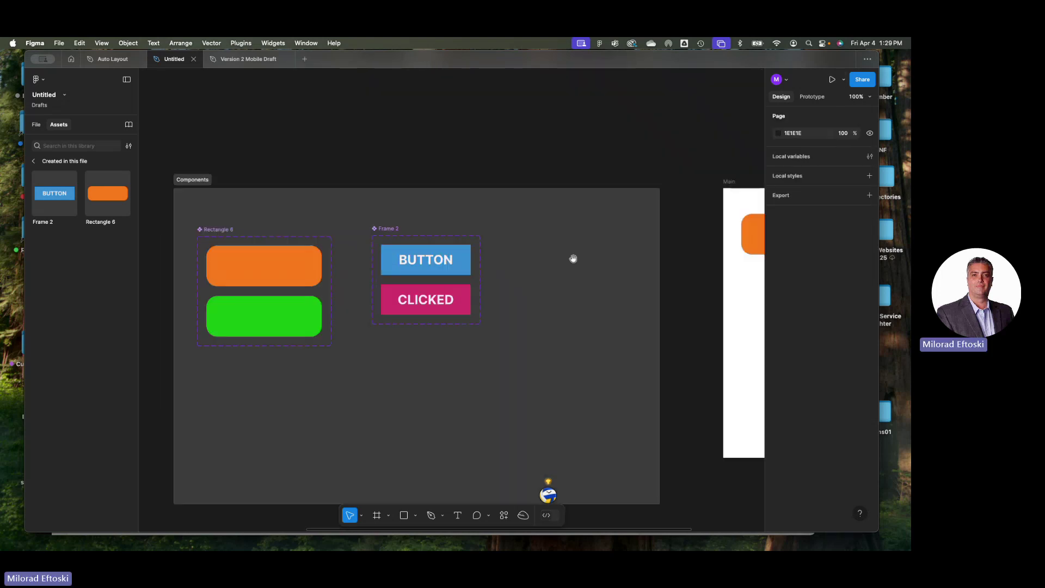
scroll(571, 259, right, 5)
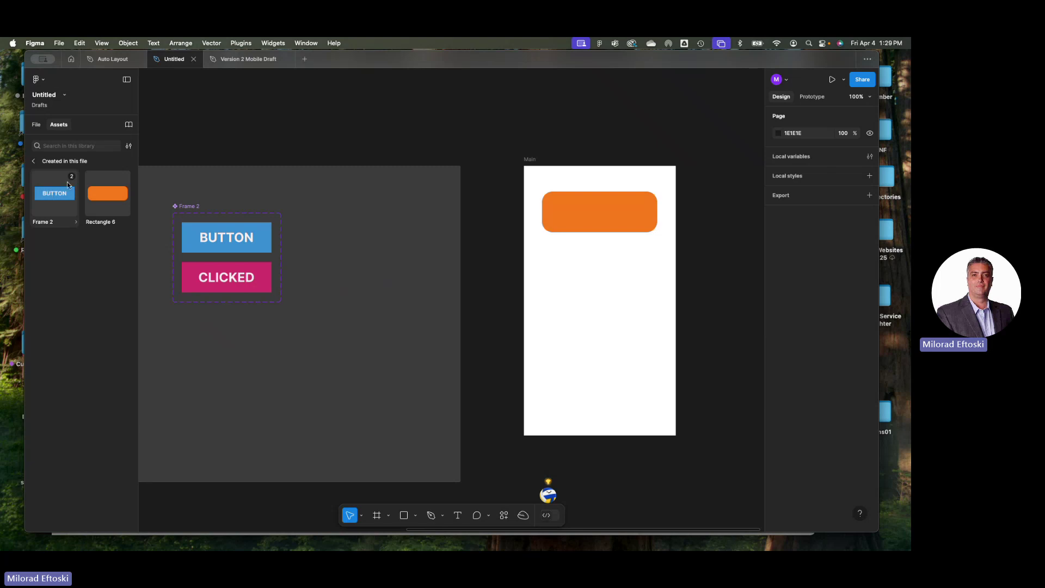
drag(47, 197, 586, 428)
click(590, 335)
scroll(593, 336, right, 3)
scroll(593, 336, down, 1)
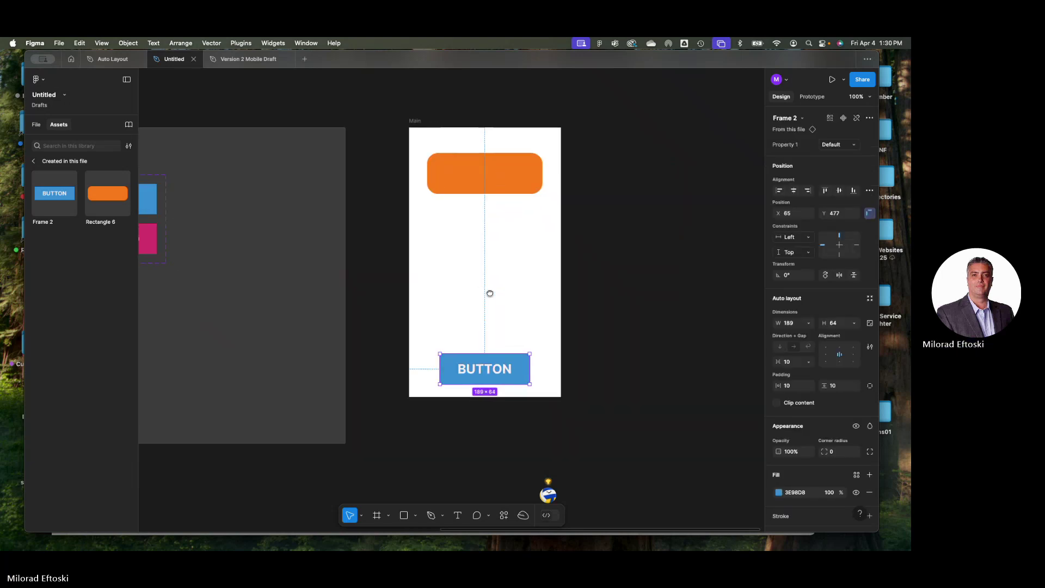
drag(531, 392, 536, 248)
click(541, 278)
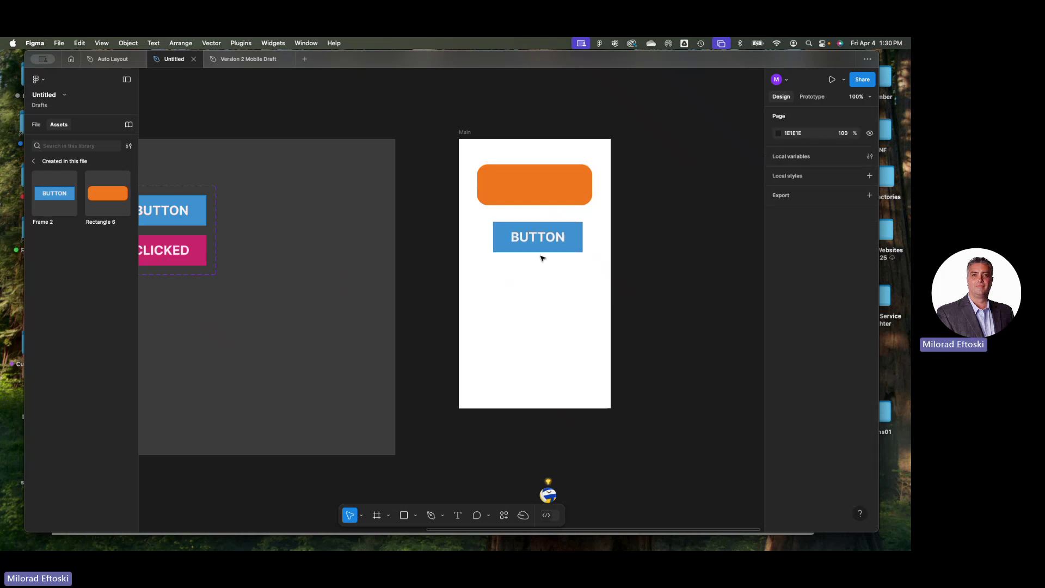
Preview the Main frame as a prototype, test the BUTTON's click interaction and close the preview
click(465, 137)
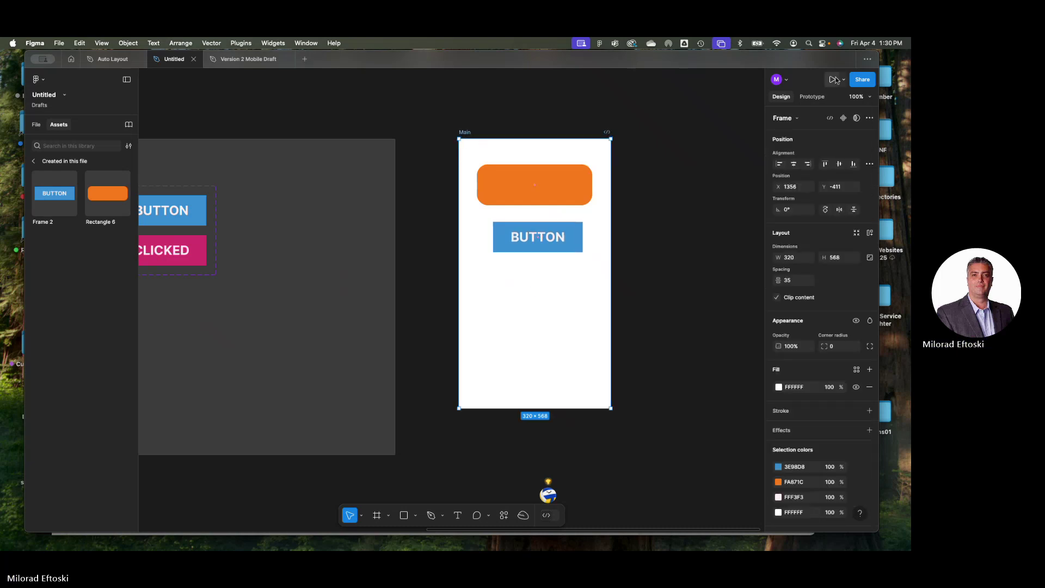
click(832, 80)
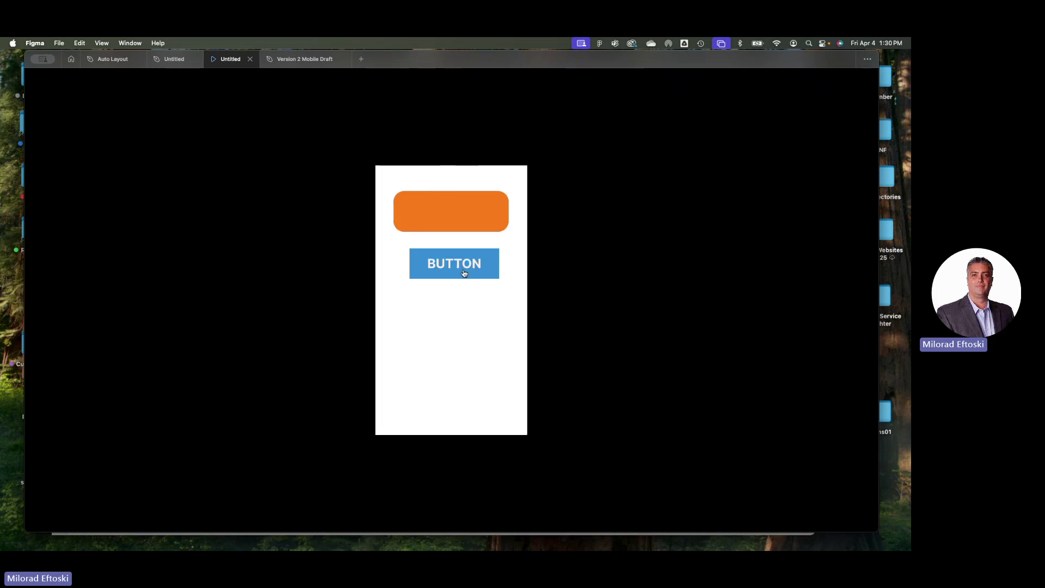
click(488, 273)
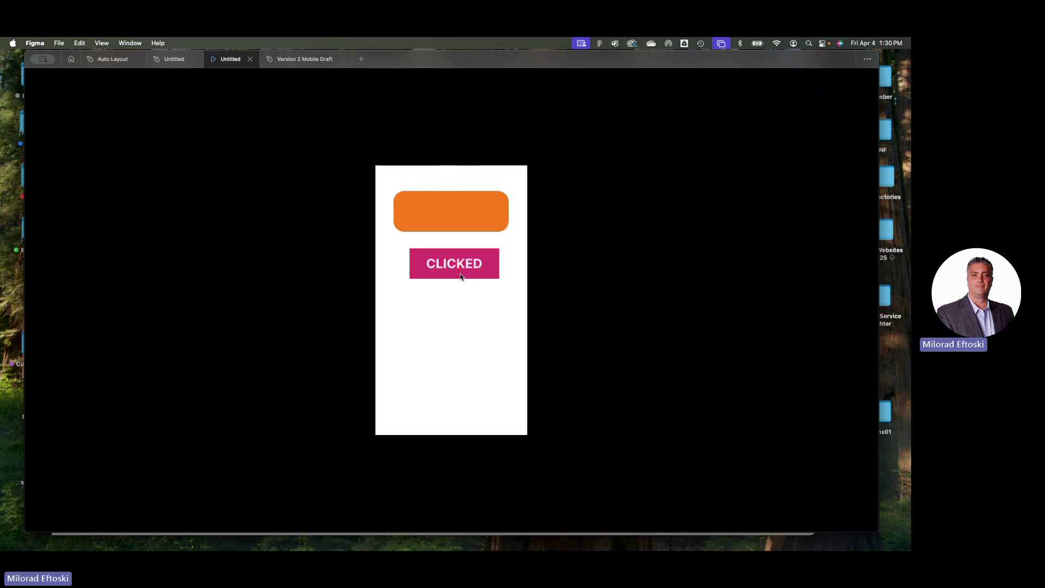
click(249, 59)
Connect the CLICKED variant back to the Default variant with an On click trigger, a Change to action and Instant animation
scroll(267, 272, left, 5)
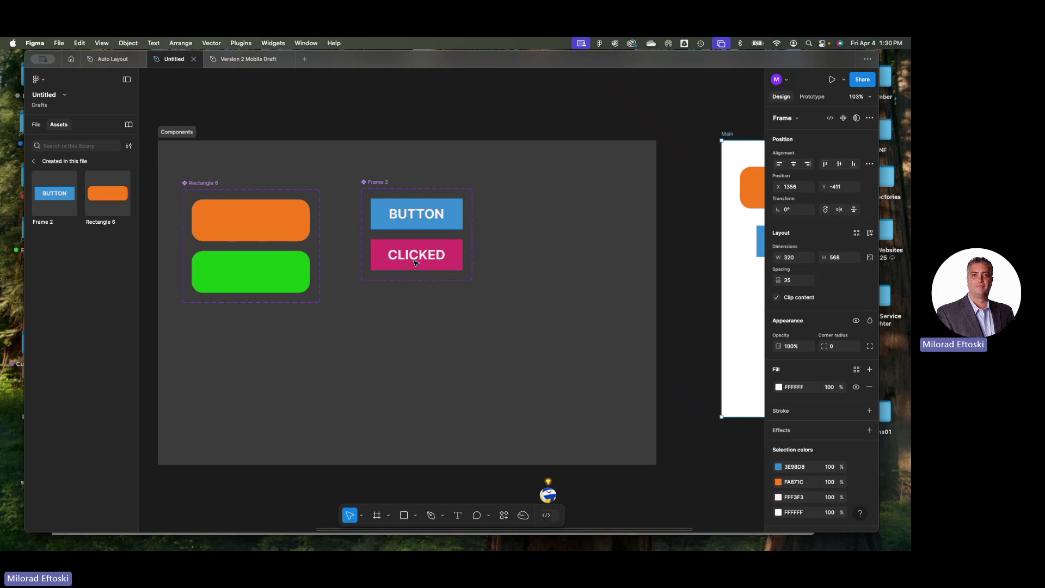
scroll(416, 263, up, 5)
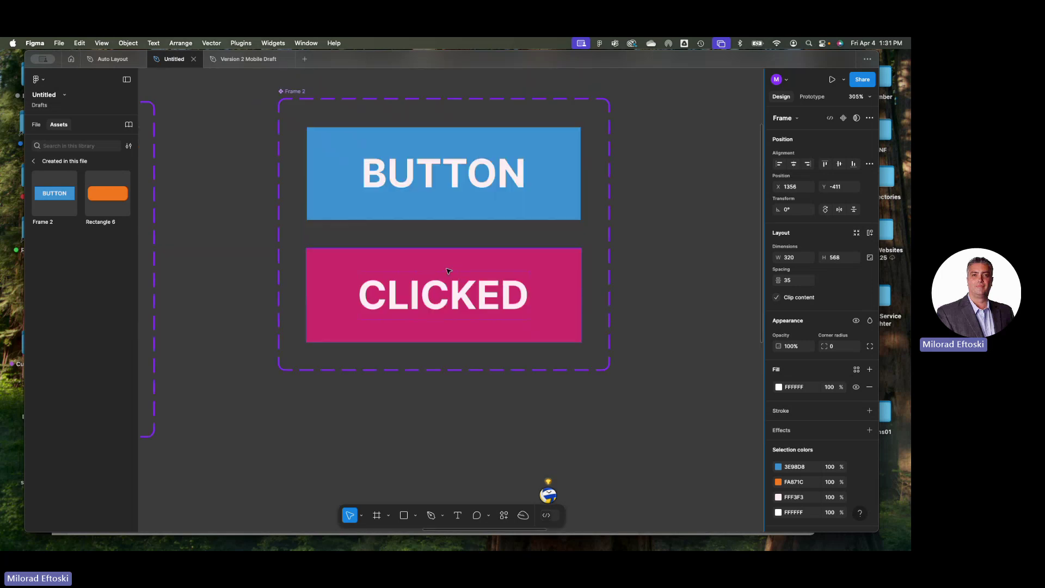
click(460, 275)
click(820, 100)
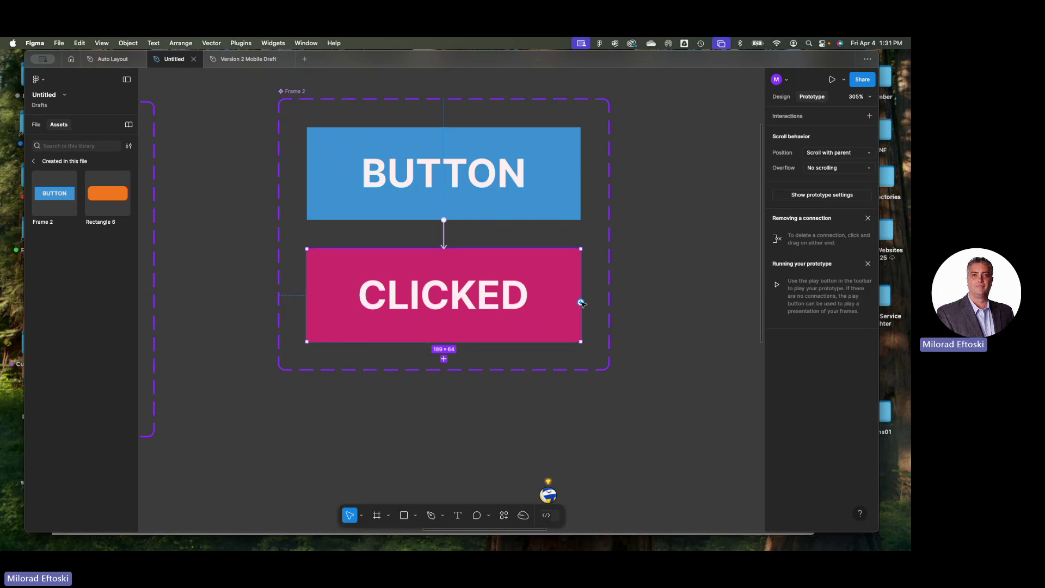
drag(580, 303, 538, 205)
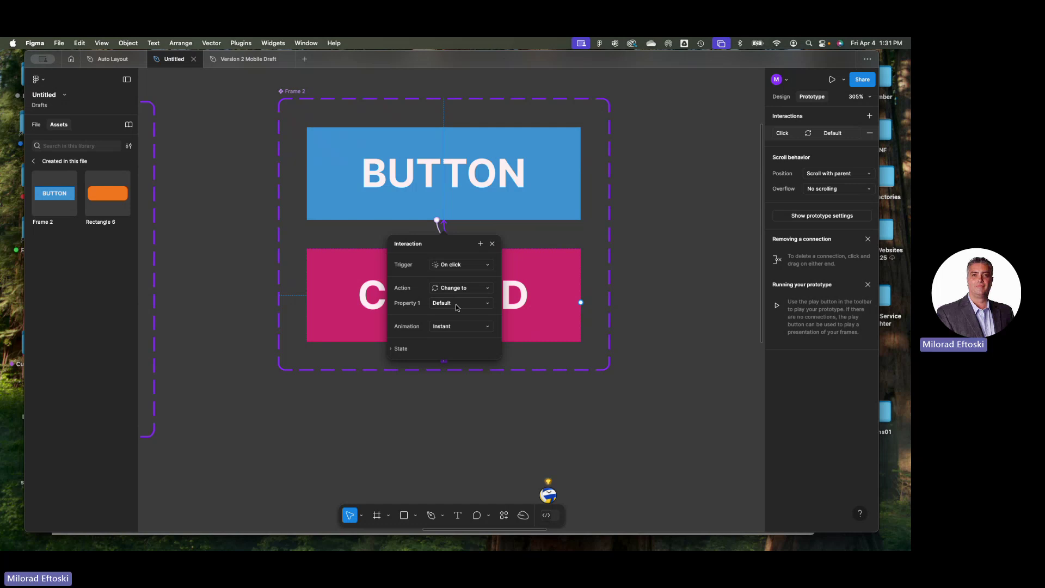
click(677, 320)
scroll(534, 247, up, 5)
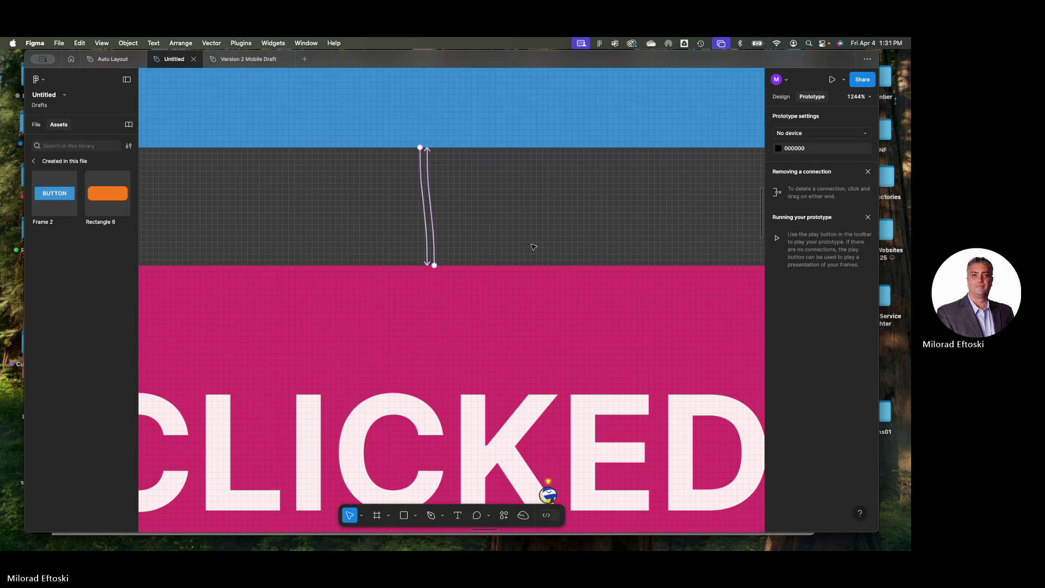
scroll(497, 205, down, 10)
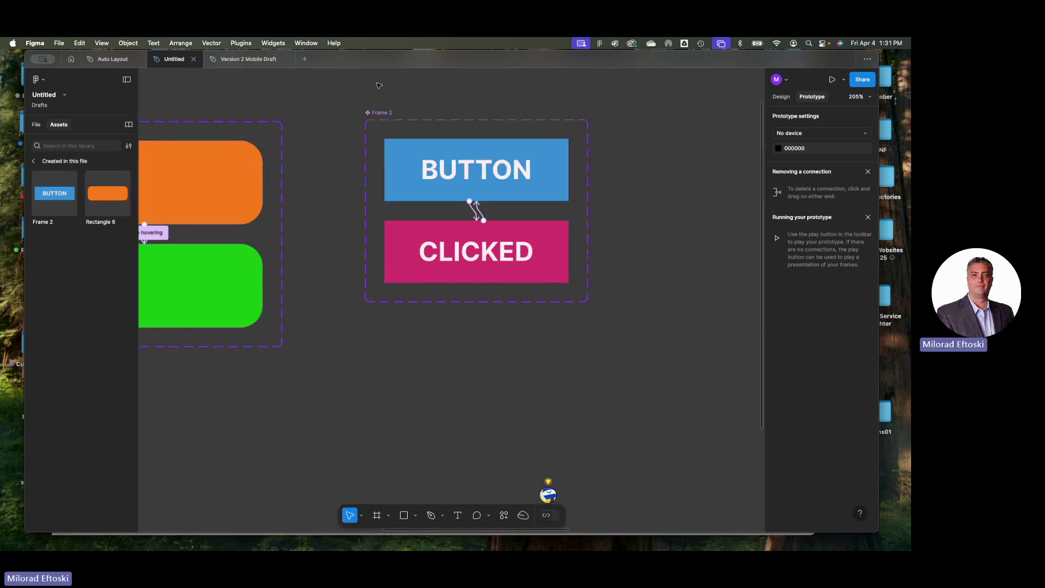
click(255, 63)
click(185, 61)
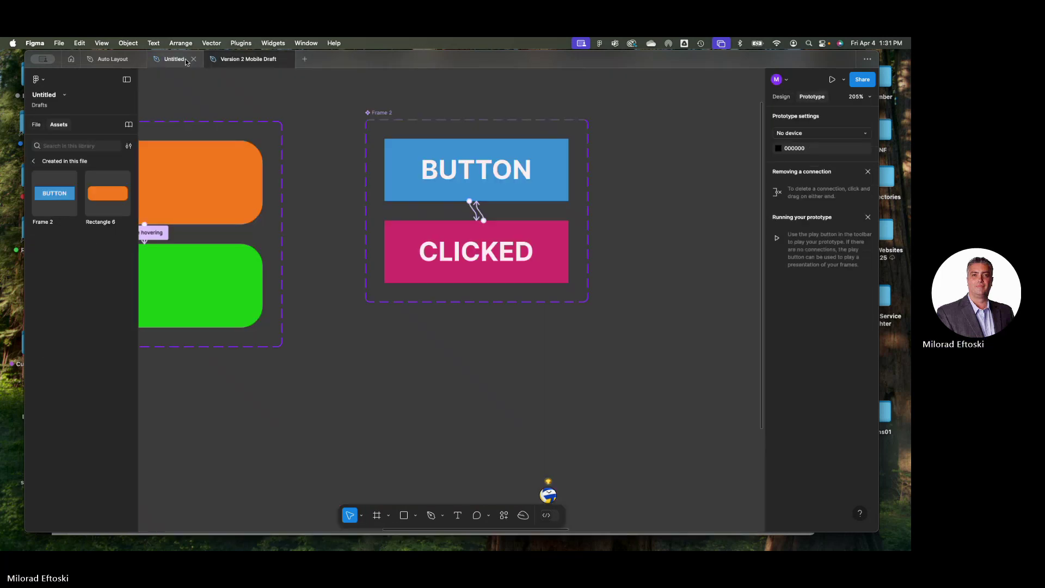
Run the Main frame's prototype and test switching the BUTTON back and forth between its two variants with repeated clicks
scroll(615, 215, down, 5)
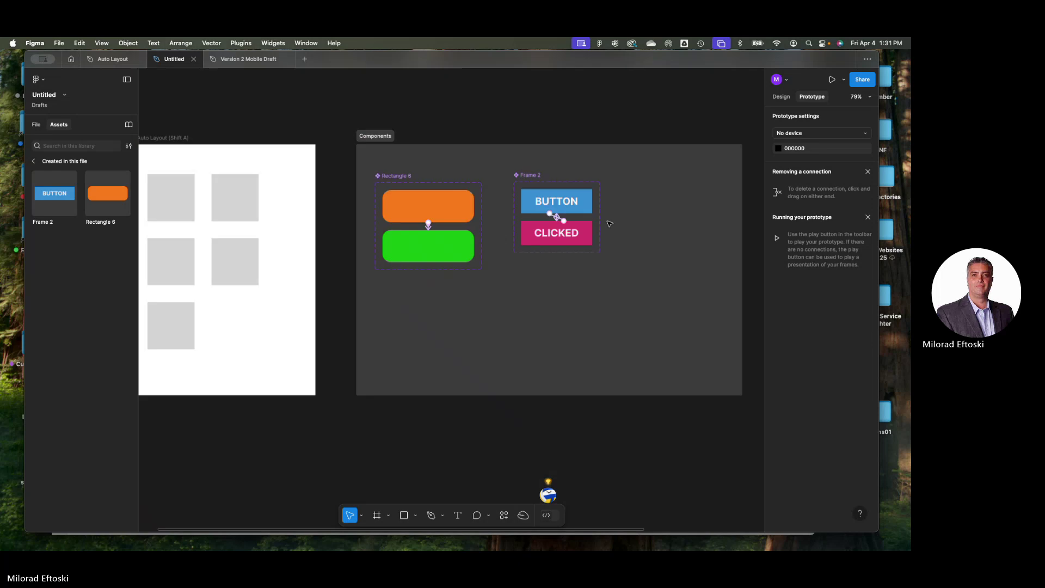
scroll(610, 224, down, 2)
scroll(560, 213, right, 10)
scroll(569, 248, up, 2)
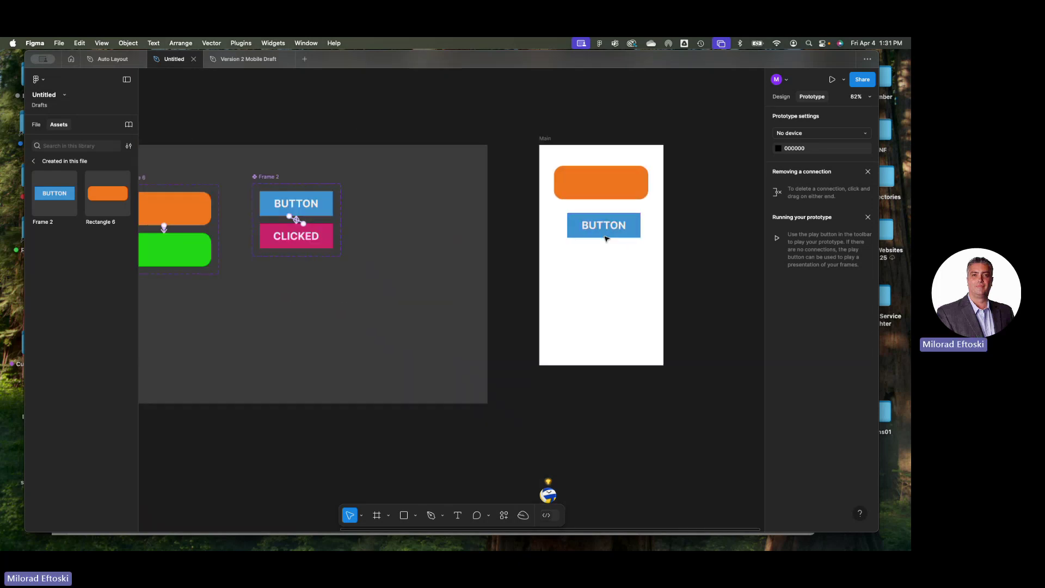
scroll(618, 285, up, 2)
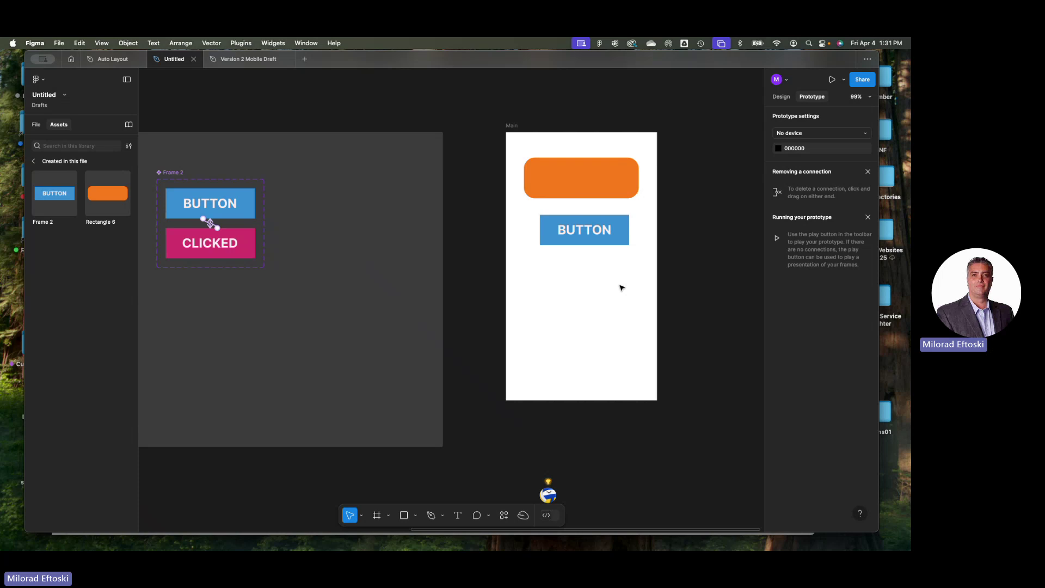
click(580, 159)
click(832, 79)
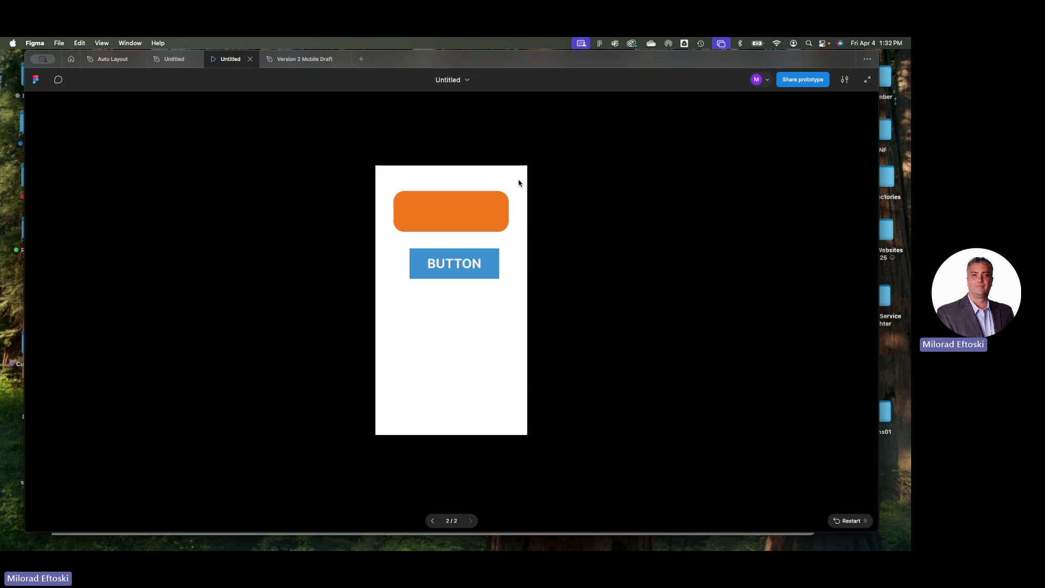
click(460, 271)
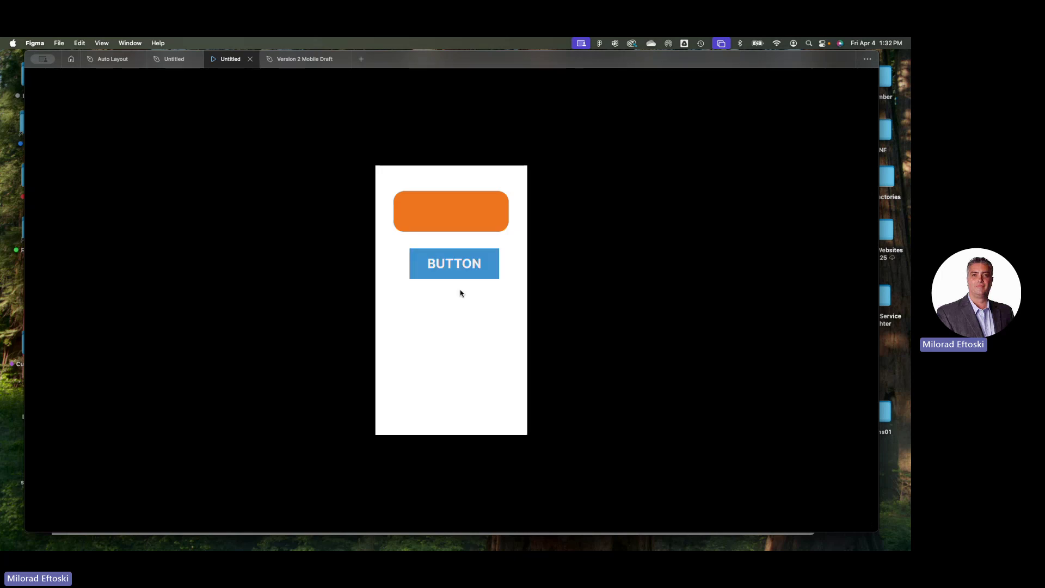
click(461, 277)
click(453, 272)
click(441, 274)
click(440, 274)
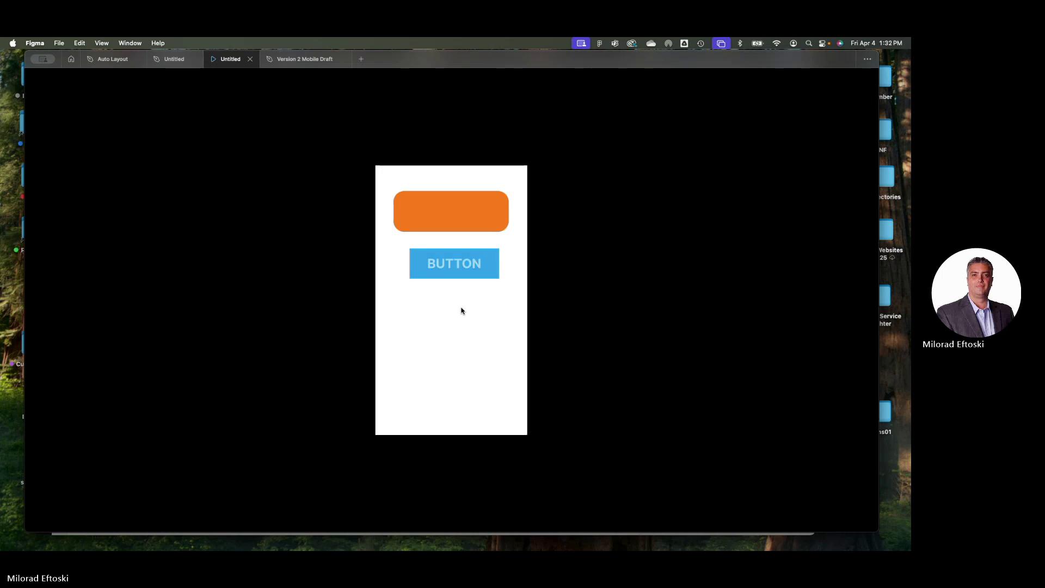
Close the prototype preview and draw a rectangle about 152 × 63 beside the BUTTON component set, rounding its corners to radius 27
click(249, 59)
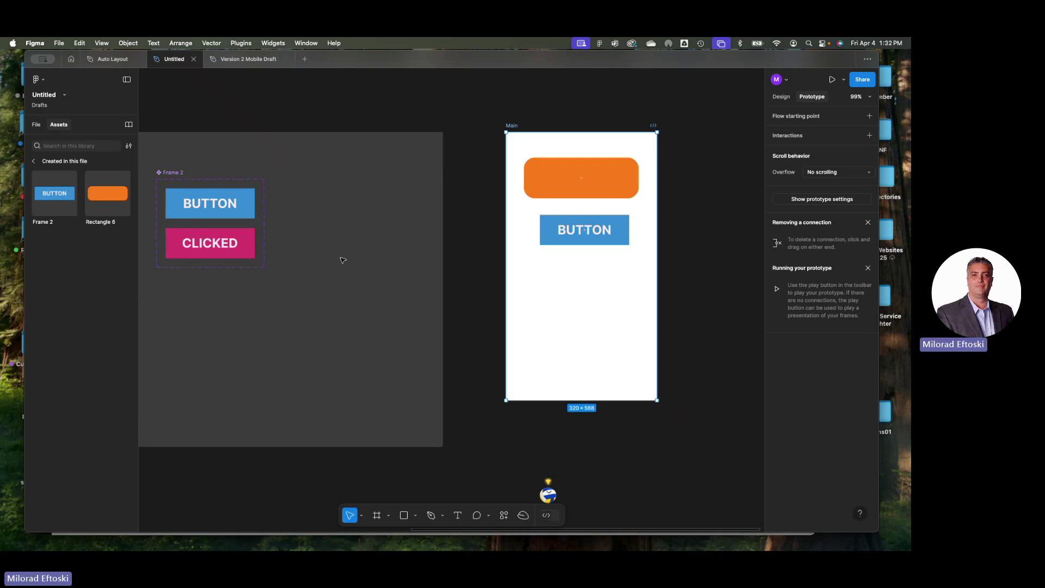
scroll(348, 255, left, 5)
scroll(479, 213, up, 5)
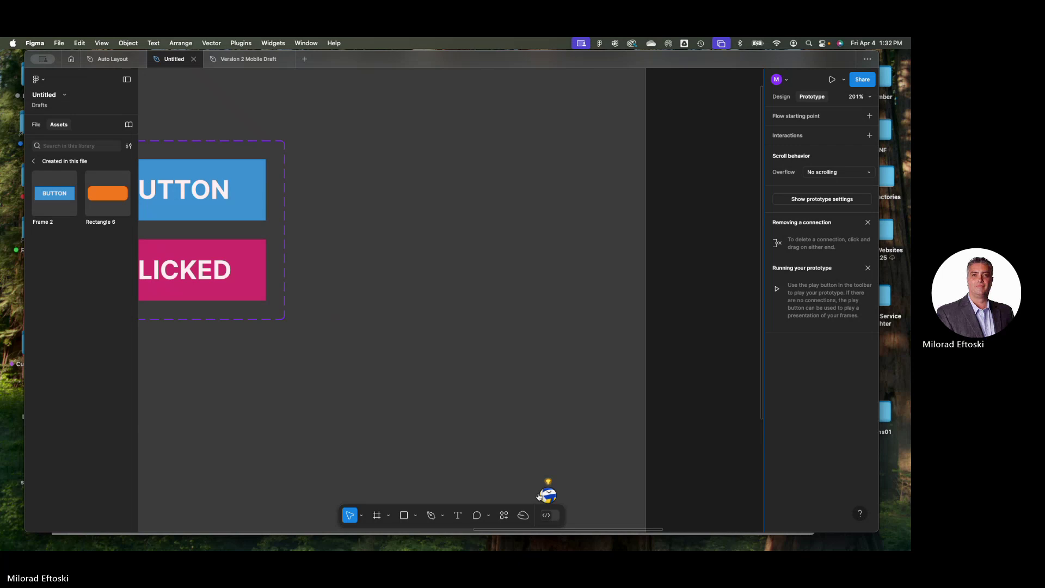
key(Escape)
click(403, 515)
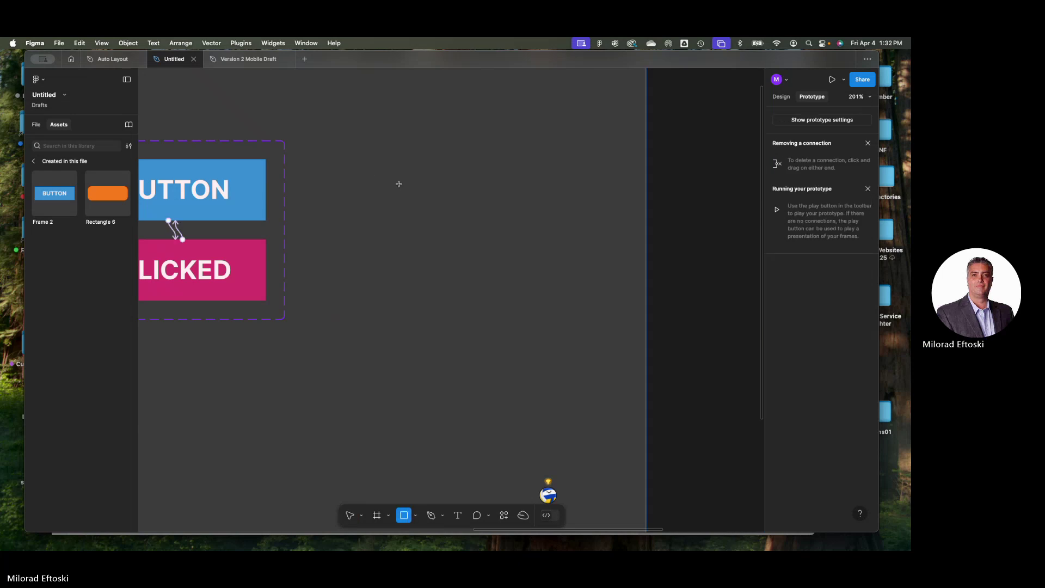
mouse_move(372, 170)
mouse_down()
mouse_move(529, 224)
mouse_move(518, 230)
mouse_up()
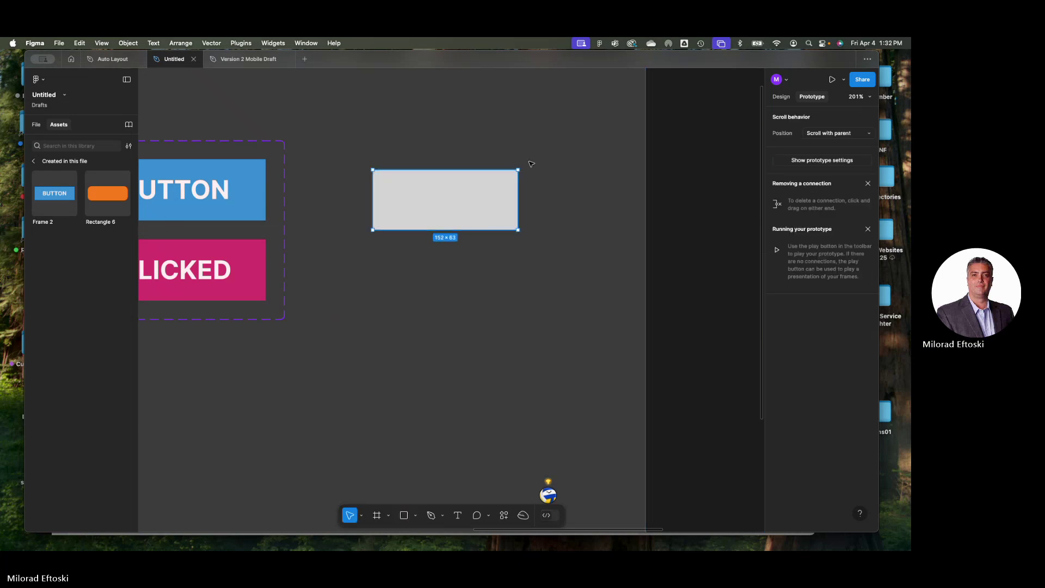
drag(512, 179, 430, 198)
click(450, 134)
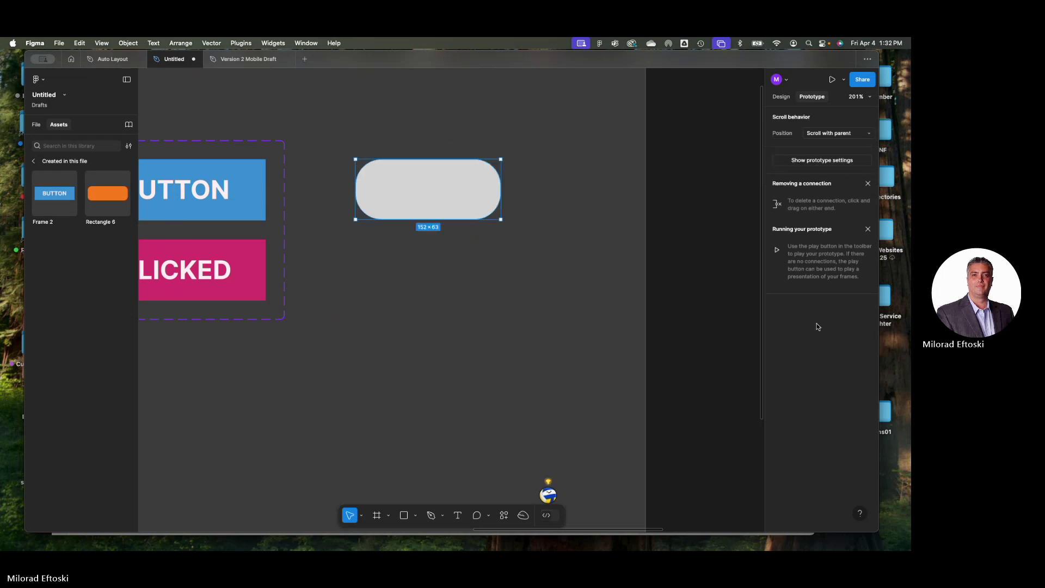
Fill the rounded rectangle with green 34A389 and shift it slightly closer to the BUTTON component set
click(778, 97)
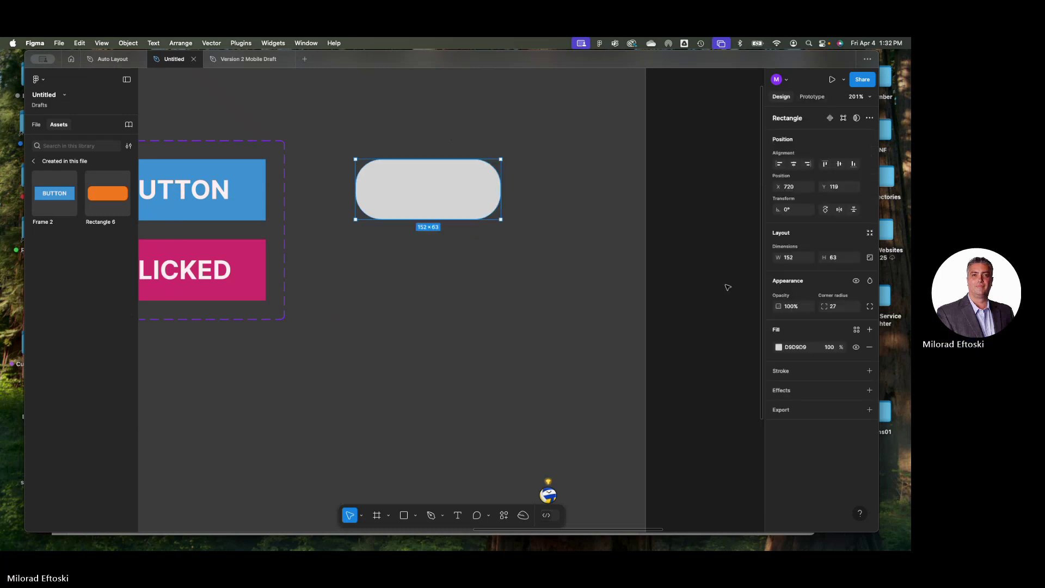
click(778, 347)
mouse_move(718, 374)
mouse_down()
mouse_move(672, 373)
mouse_move(670, 350)
mouse_move(678, 363)
mouse_move(706, 352)
mouse_move(754, 359)
mouse_move(725, 358)
mouse_up()
drag(725, 432, 715, 434)
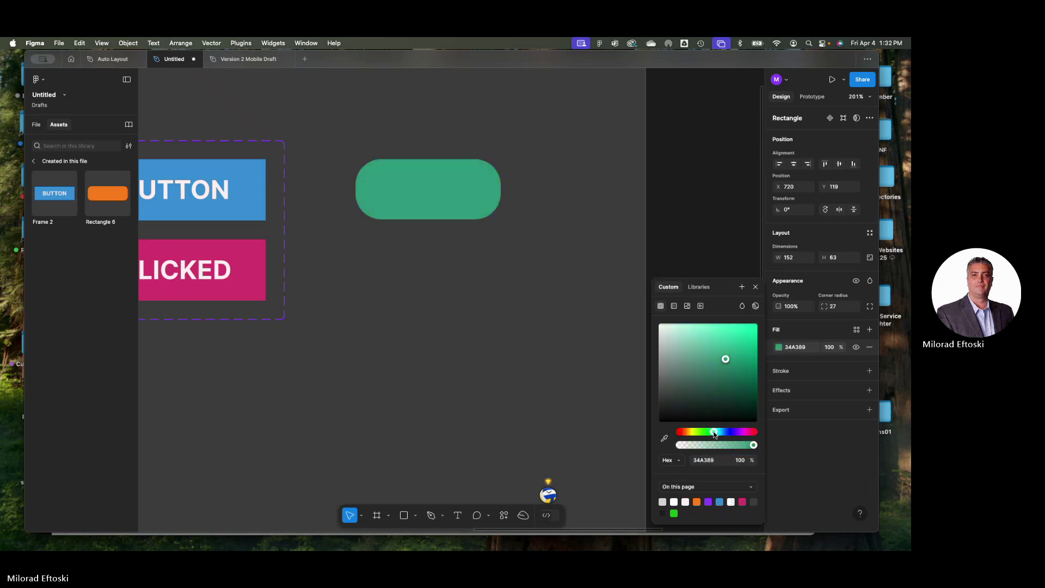
click(487, 304)
mouse_move(458, 205)
mouse_down()
mouse_move(448, 191)
mouse_move(449, 217)
mouse_up()
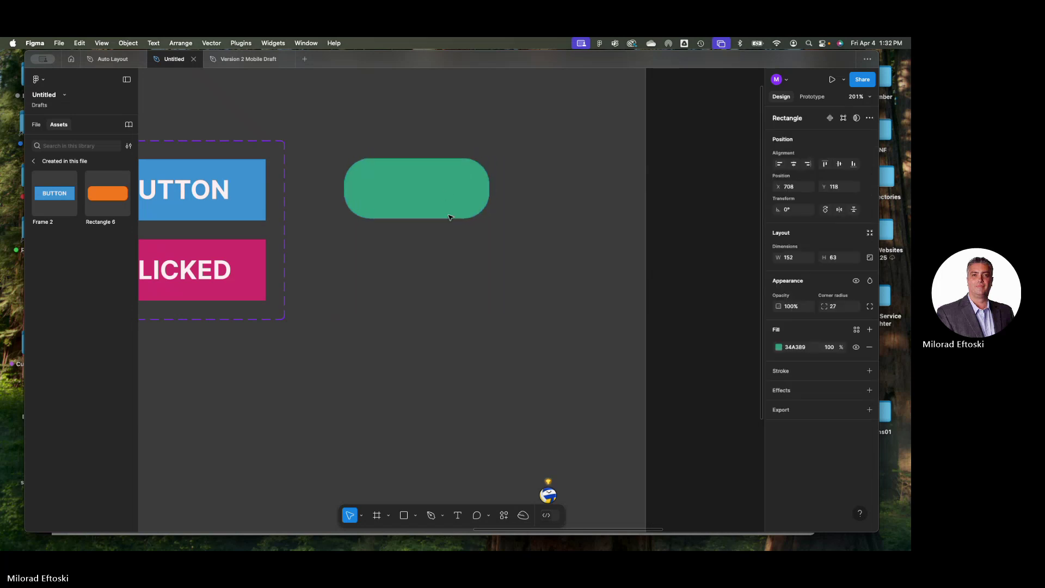
click(404, 190)
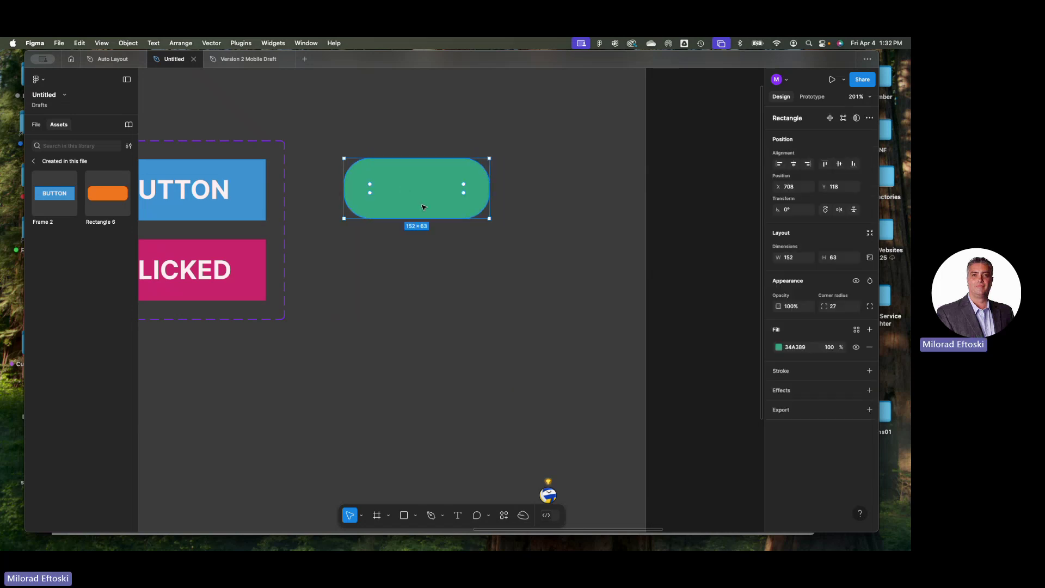
click(466, 240)
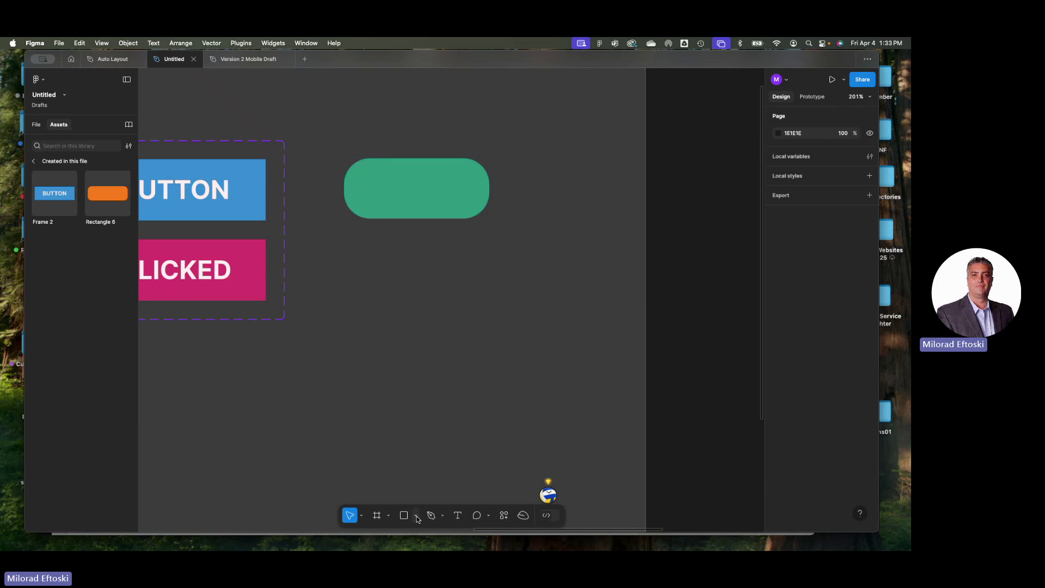
Draw a circle about 46 × 46 inside the right end of the green rounded rectangle
click(416, 515)
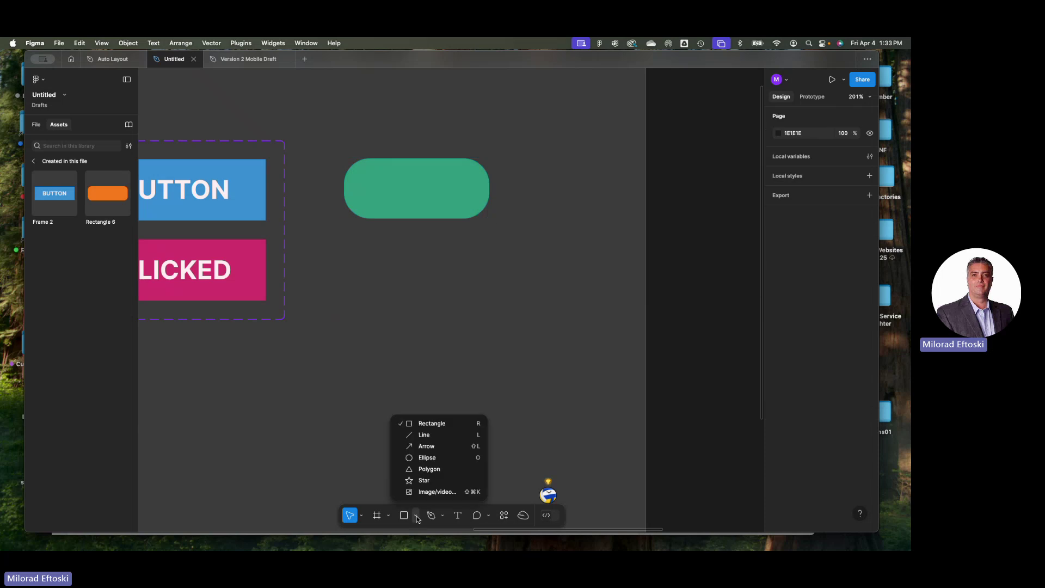
click(427, 458)
mouse_move(428, 171)
mouse_down()
mouse_move(469, 213)
mouse_move(451, 201)
mouse_up()
click(541, 150)
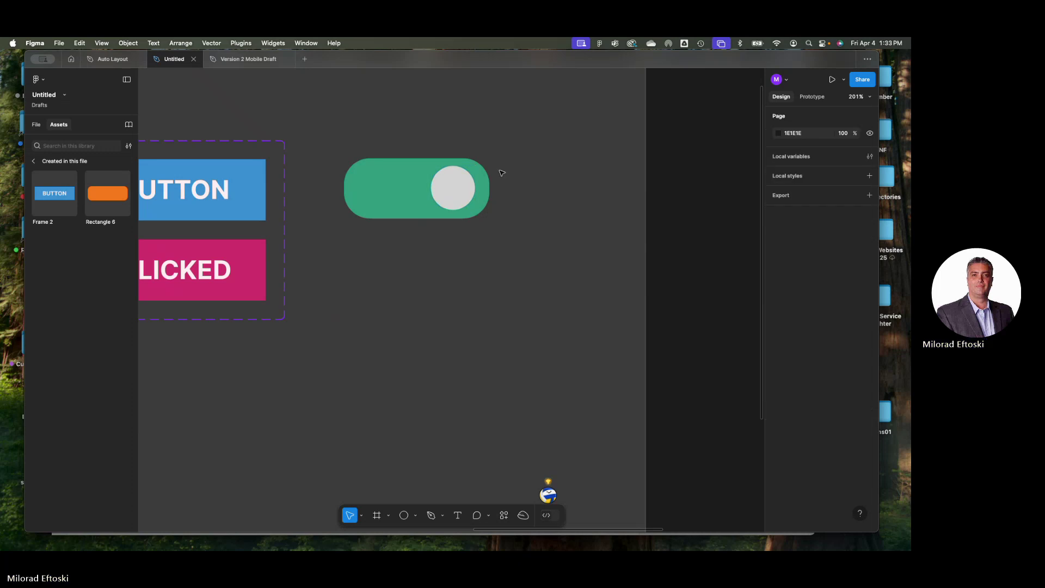
Fill the circle with dark purple 5C0D8A and nudge it slightly toward the right end of the green rectangle
click(464, 194)
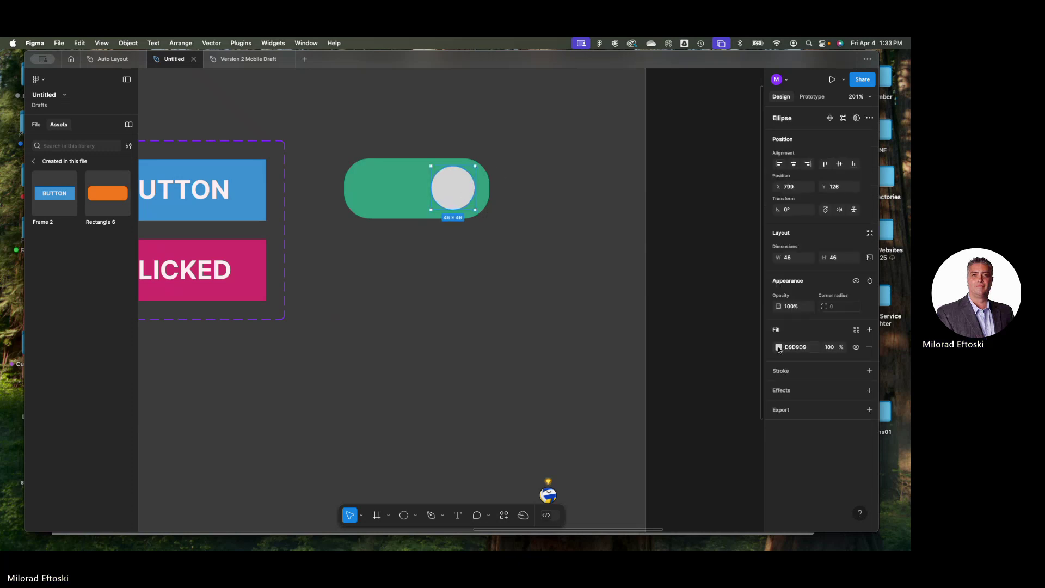
click(779, 347)
drag(713, 432, 690, 432)
drag(717, 377, 741, 356)
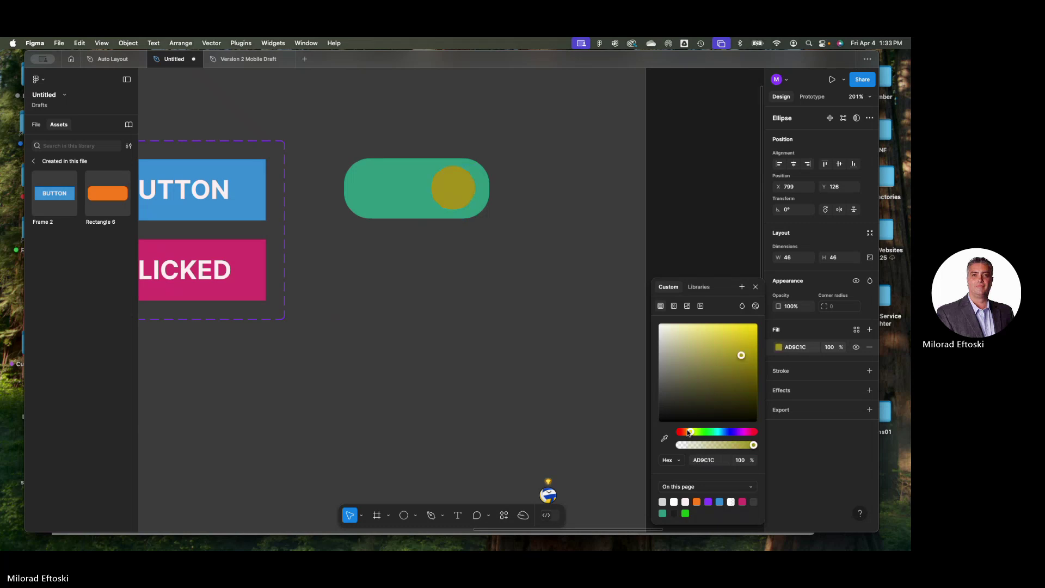
drag(690, 432, 737, 431)
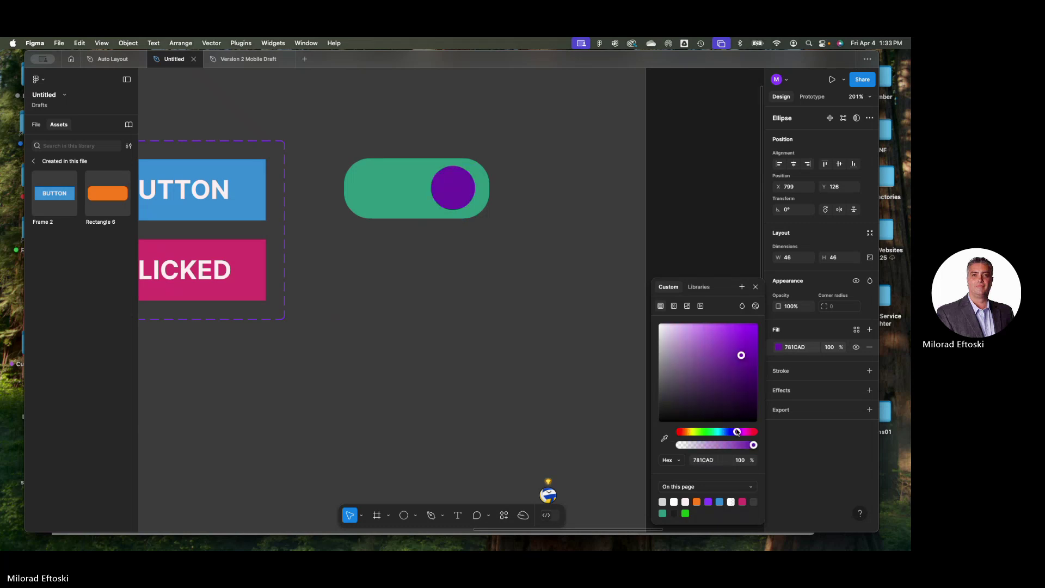
click(749, 372)
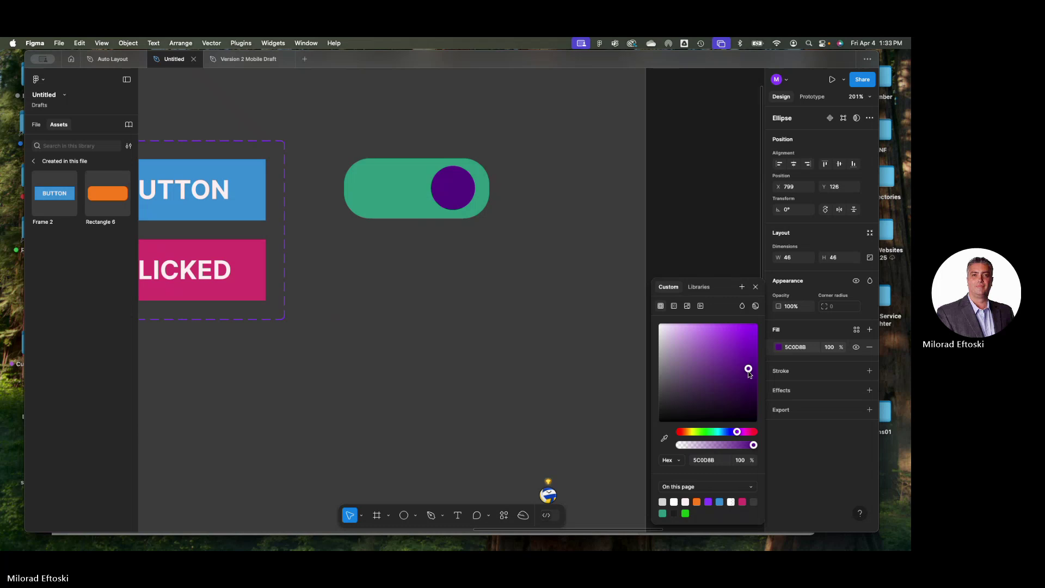
click(595, 343)
drag(456, 199, 460, 202)
Create a component from the green rectangle and the purple circle together, and add a second variant to it
click(514, 249)
drag(513, 250, 476, 206)
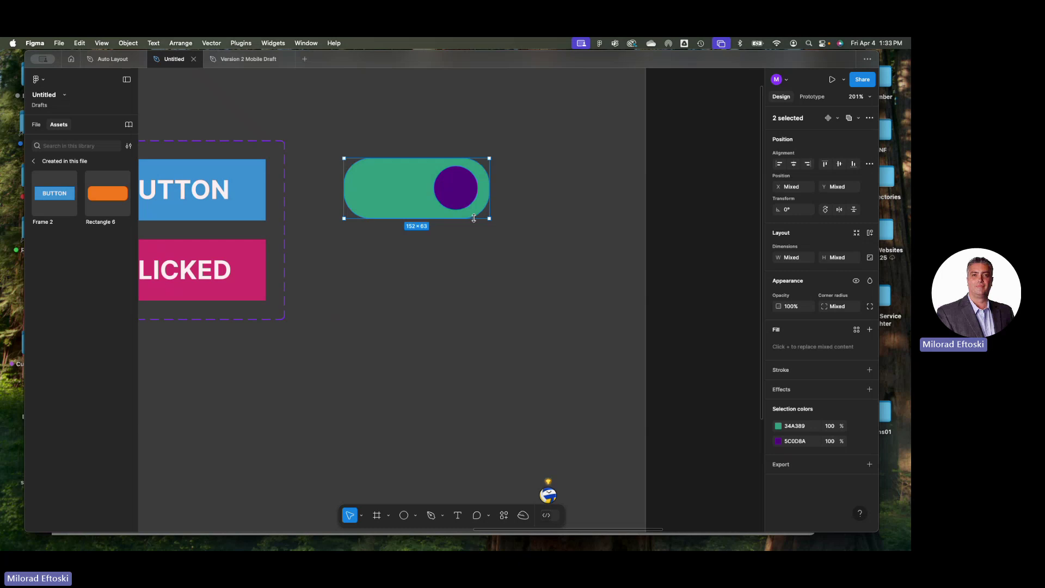
right_click(470, 218)
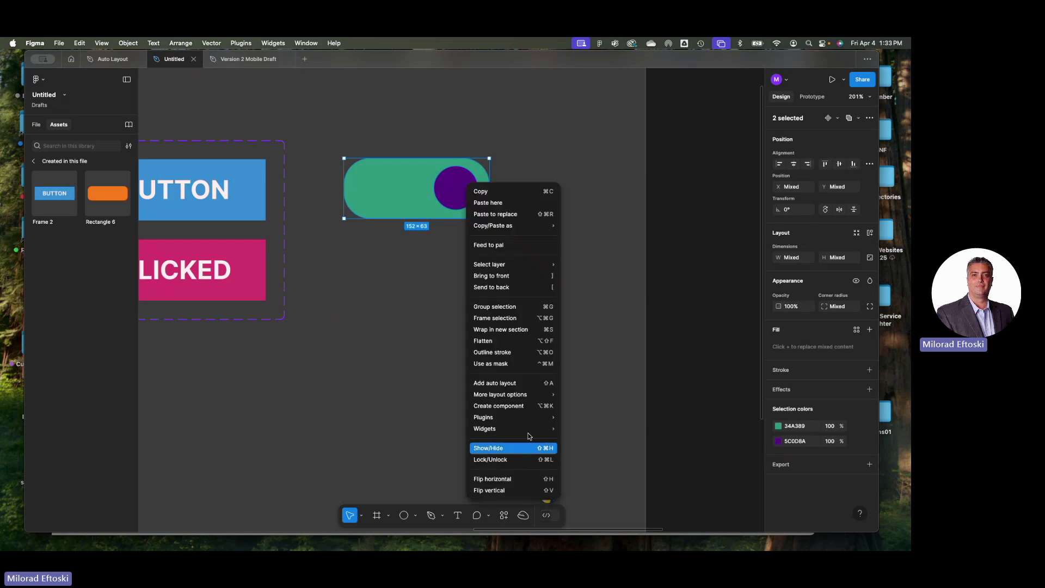
click(533, 410)
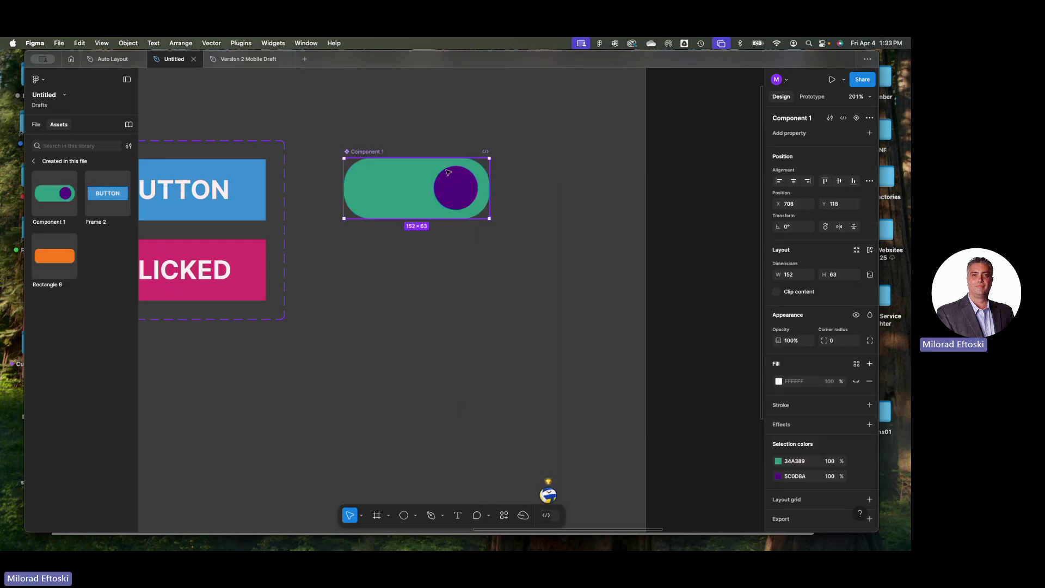
click(857, 119)
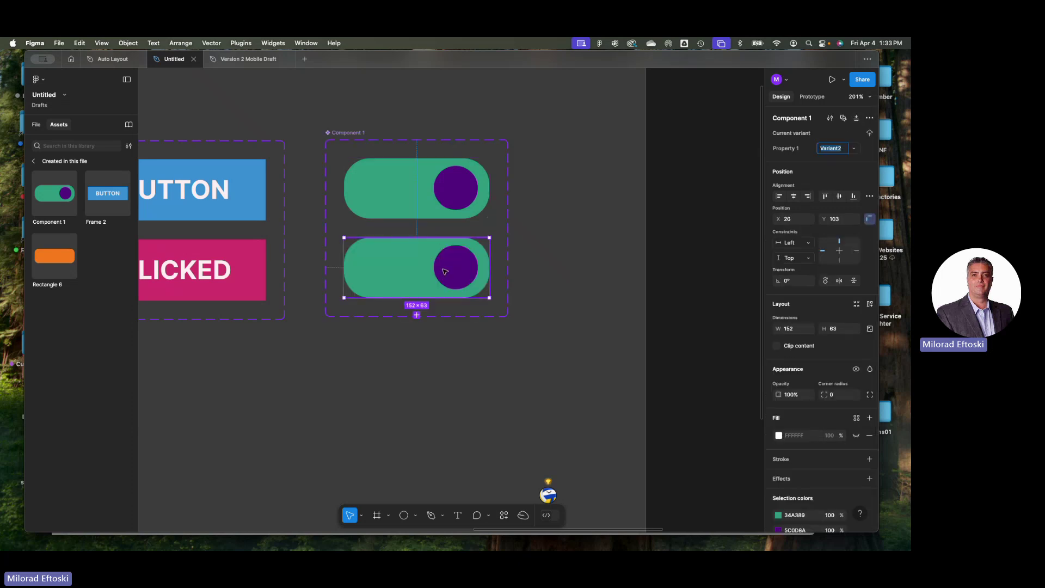
Move the circle in Variant2 to the left end of its rounded rectangle and change its fill to white
scroll(446, 272, up, 3)
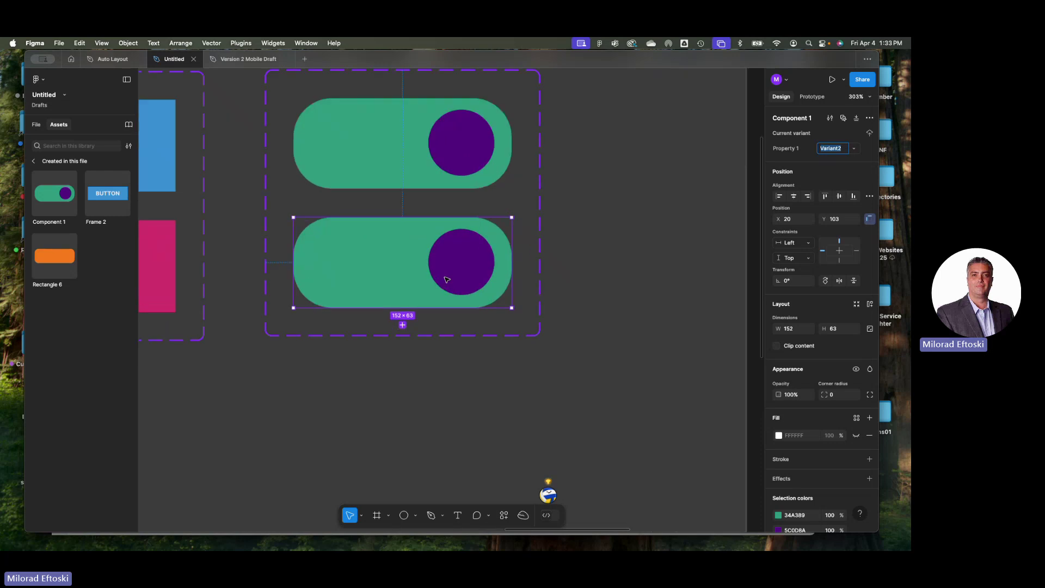
scroll(446, 279, up, 2)
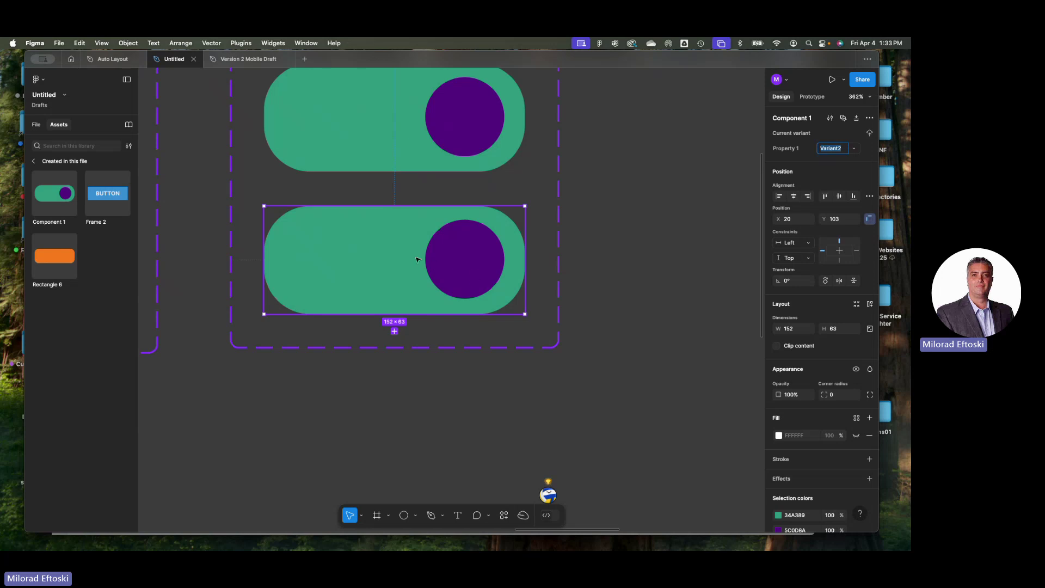
click(477, 276)
drag(478, 276, 337, 279)
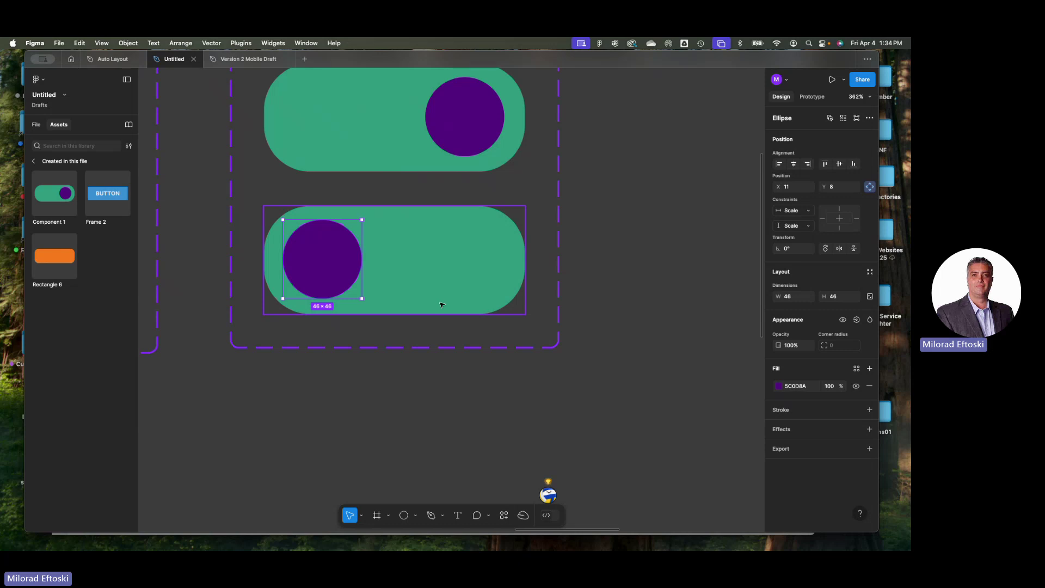
click(779, 386)
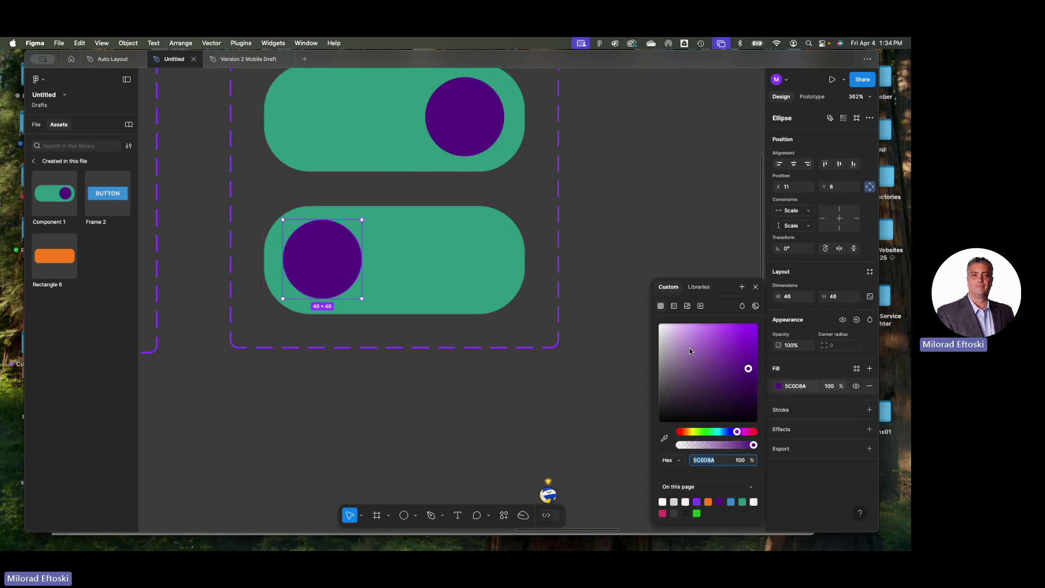
drag(687, 351, 641, 320)
Change the green color of Variant2's rounded rectangle to purple A33498
click(458, 275)
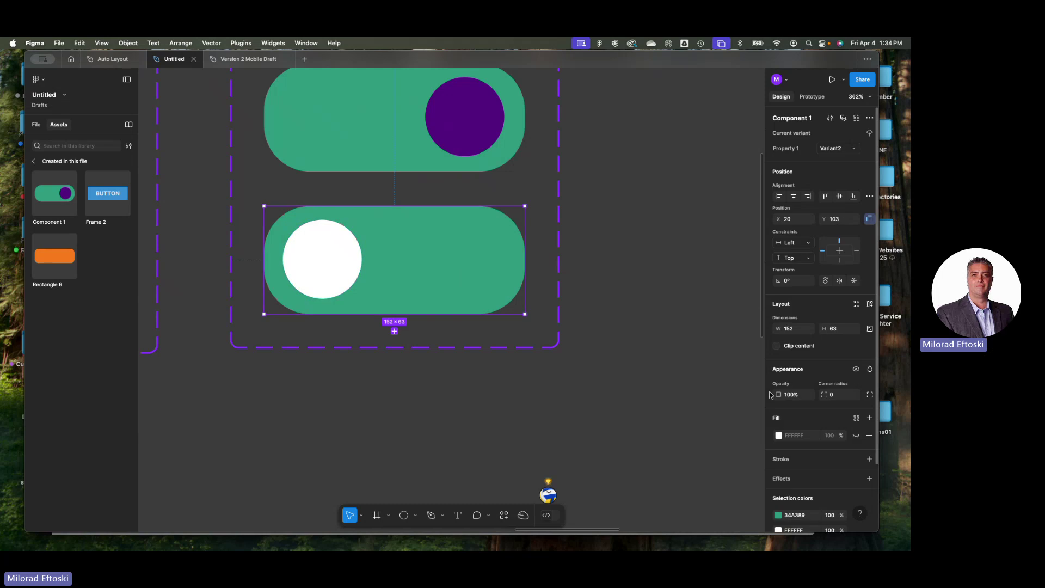
scroll(776, 437, down, 3)
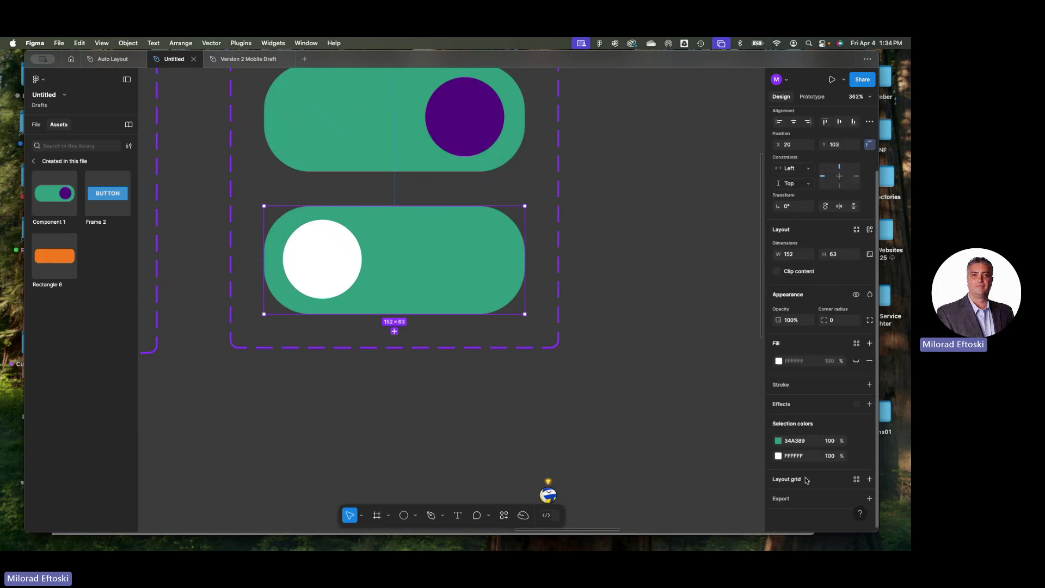
click(777, 441)
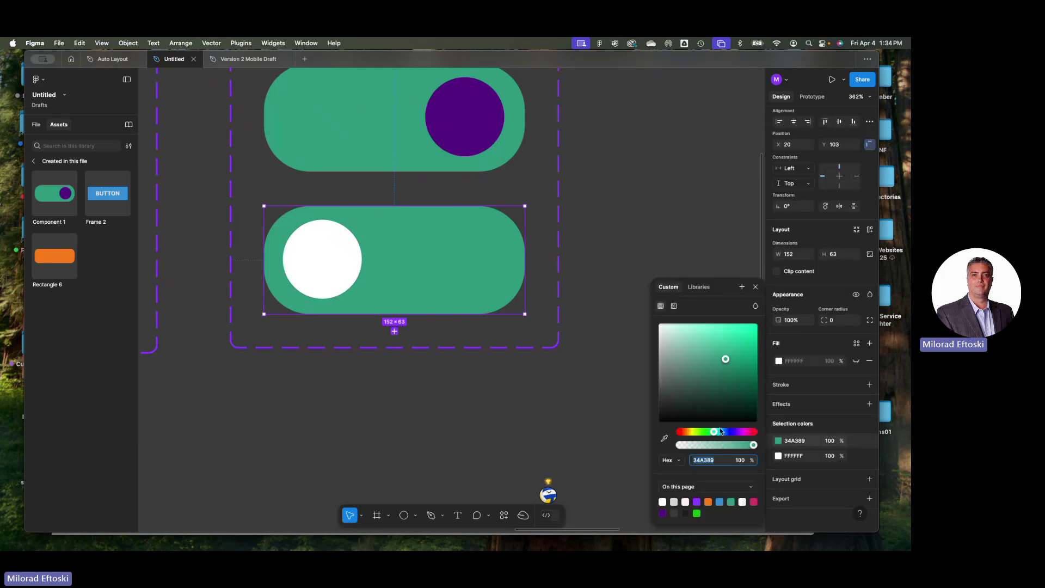
drag(714, 432, 744, 434)
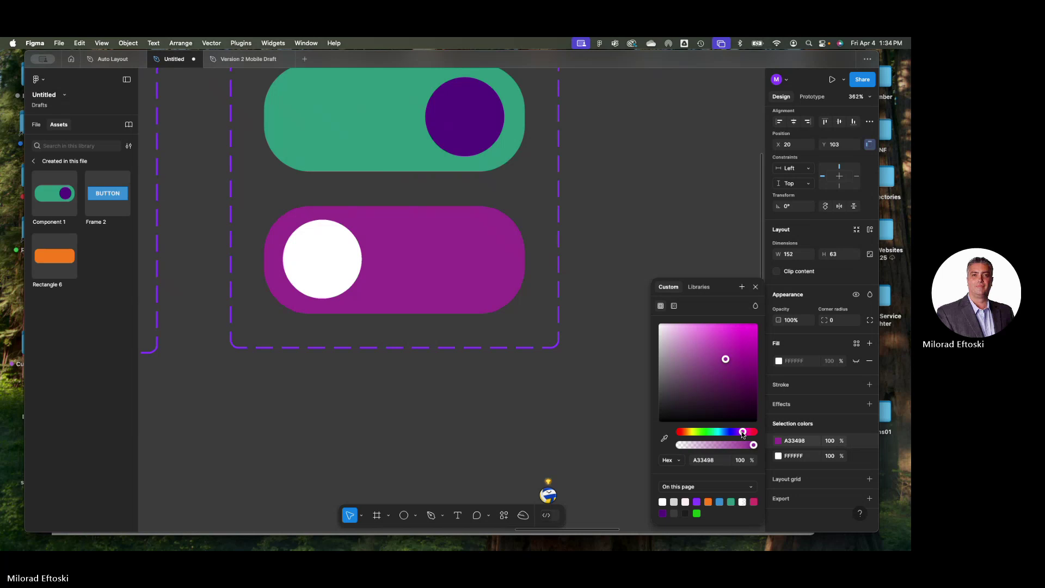
click(610, 267)
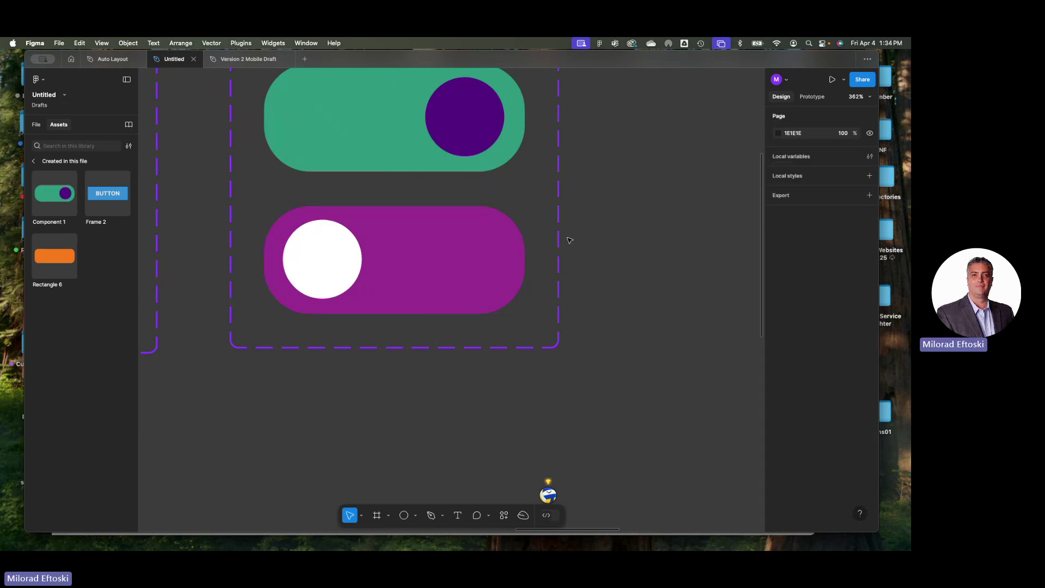
Connect the toggle's Default variant to Variant2 with an On click trigger, a Change to action and Smart animate animation
scroll(554, 205, left, 1)
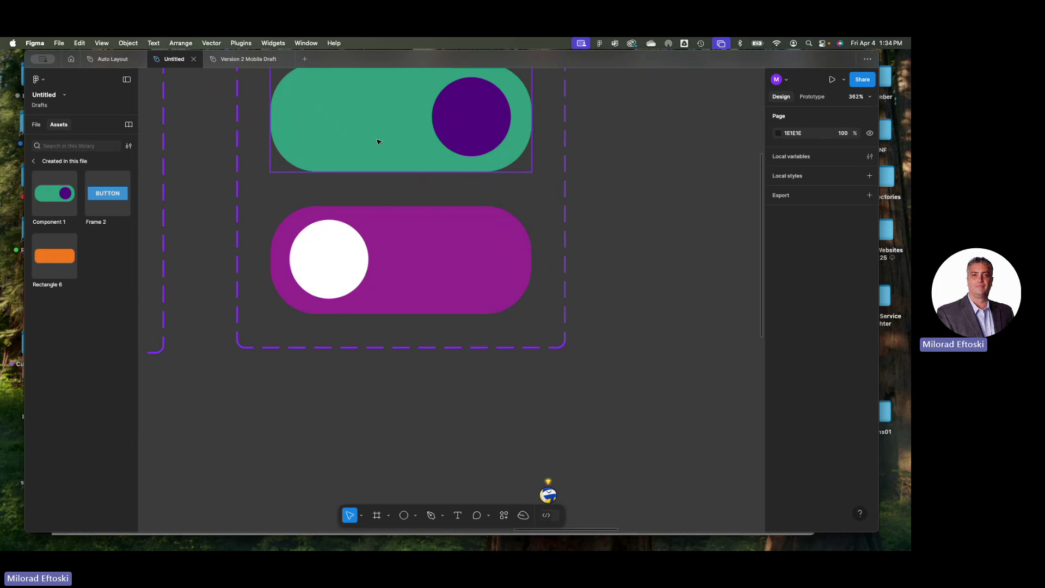
click(379, 125)
scroll(379, 123, up, 3)
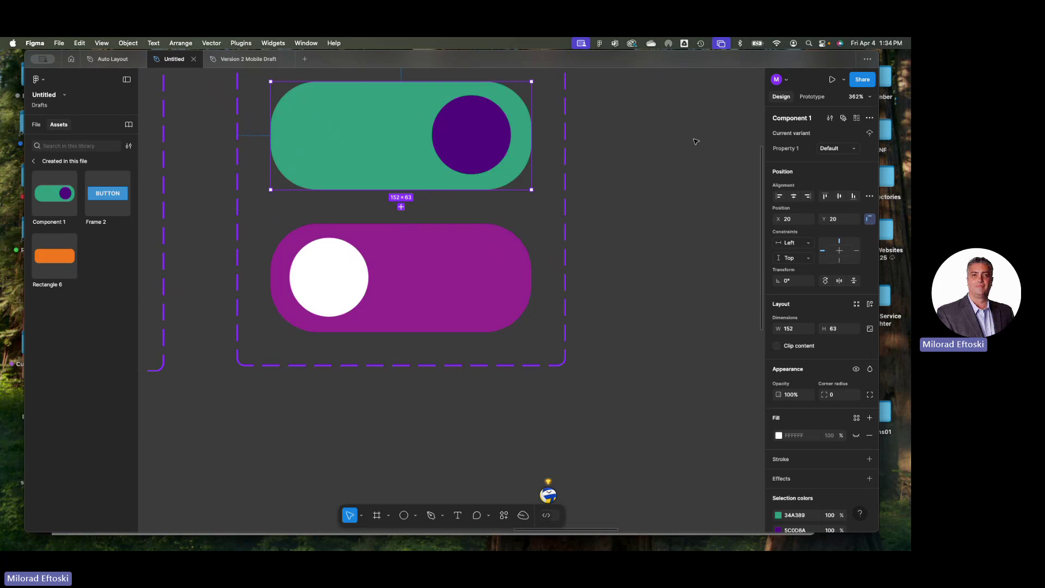
click(805, 96)
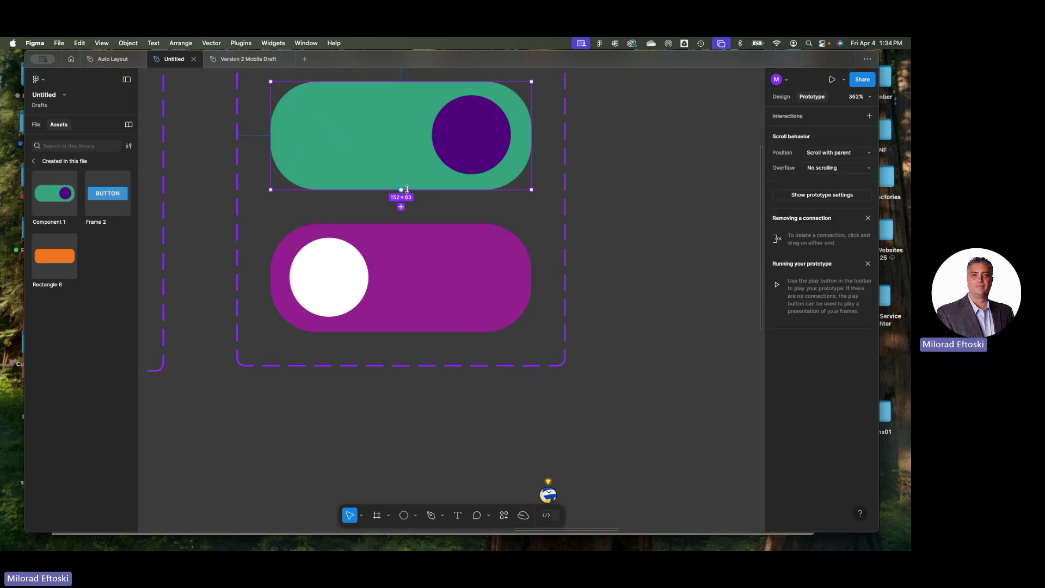
drag(402, 207, 419, 248)
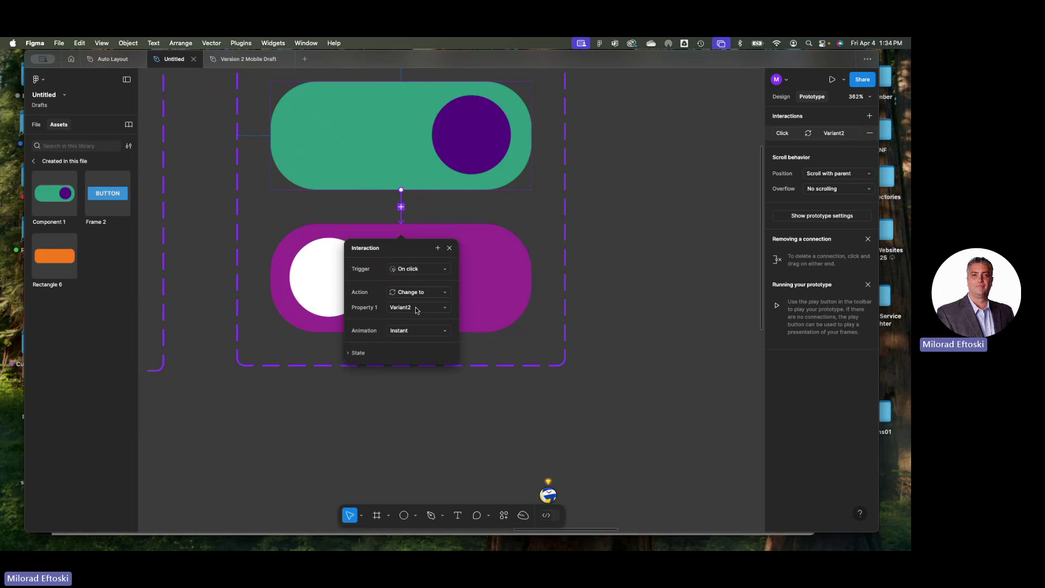
click(414, 331)
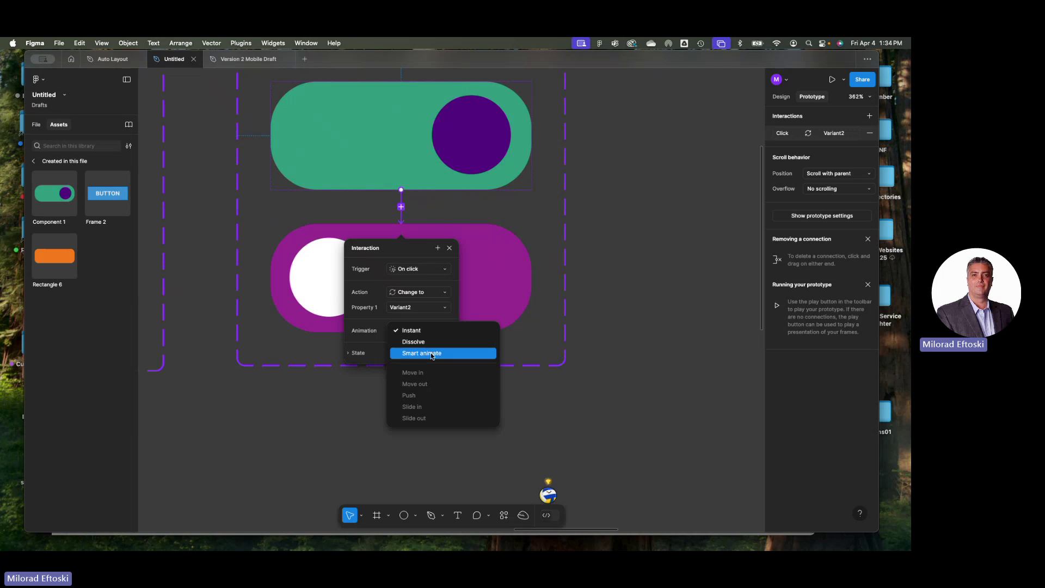
click(433, 354)
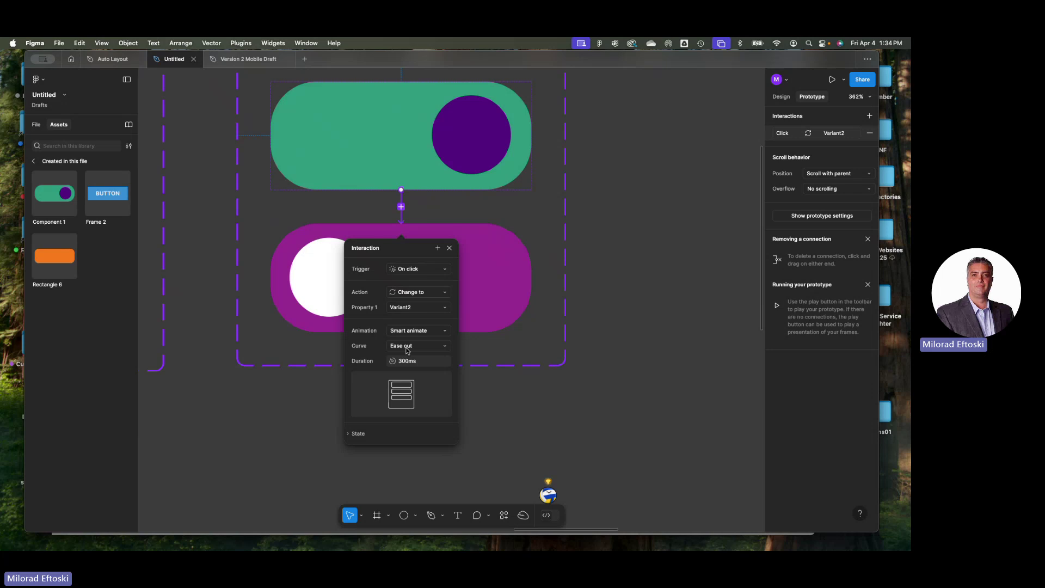
Connect the toggle's Variant2 back to the Default variant with an On click trigger, a Change to action and Smart animate
click(429, 362)
click(449, 248)
click(441, 250)
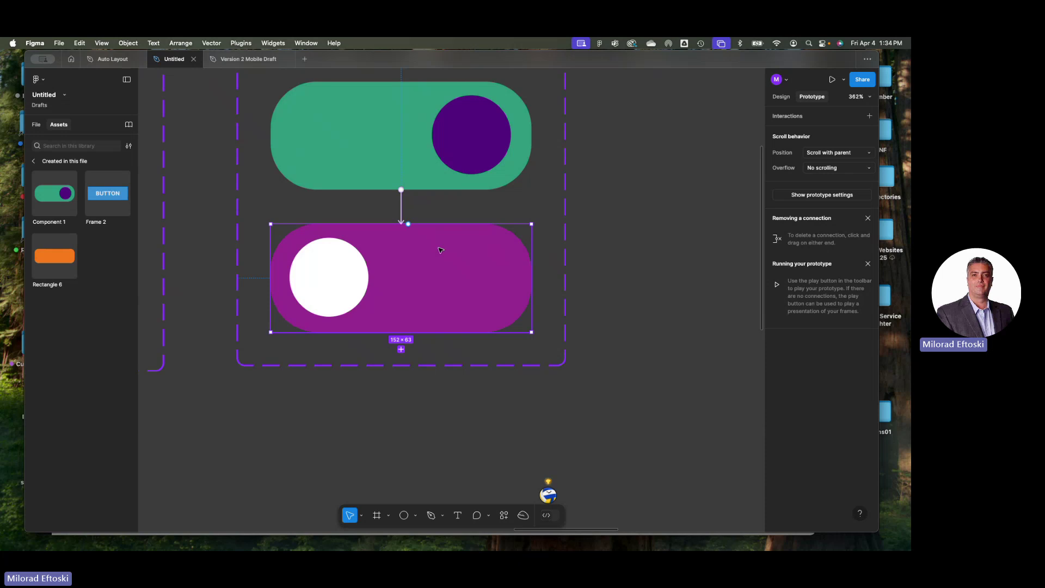
drag(408, 224, 415, 183)
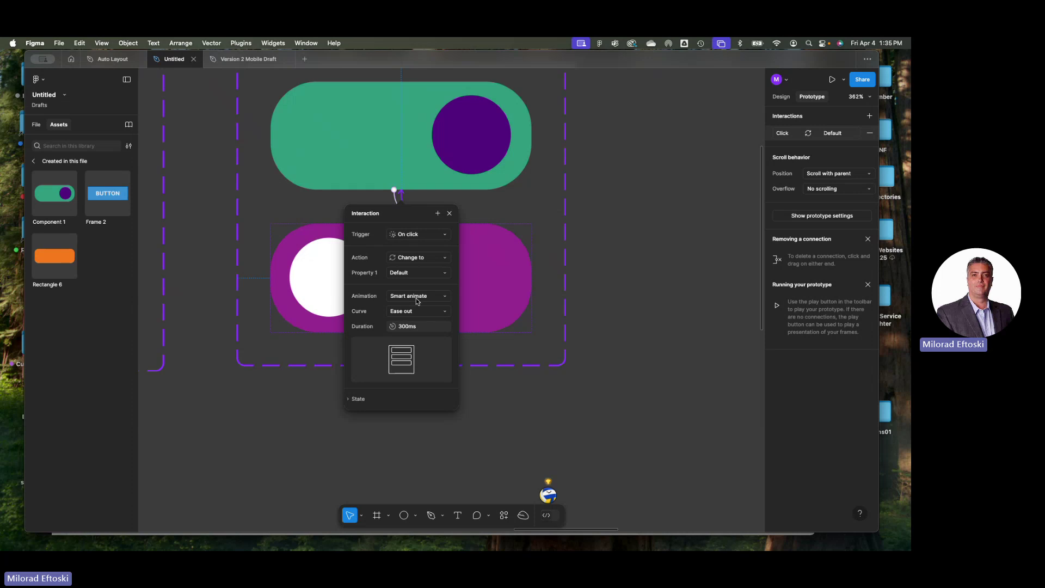
click(610, 299)
Place an instance of the toggle switch component below the BUTTON instance in the Main frame
key(shift+0)
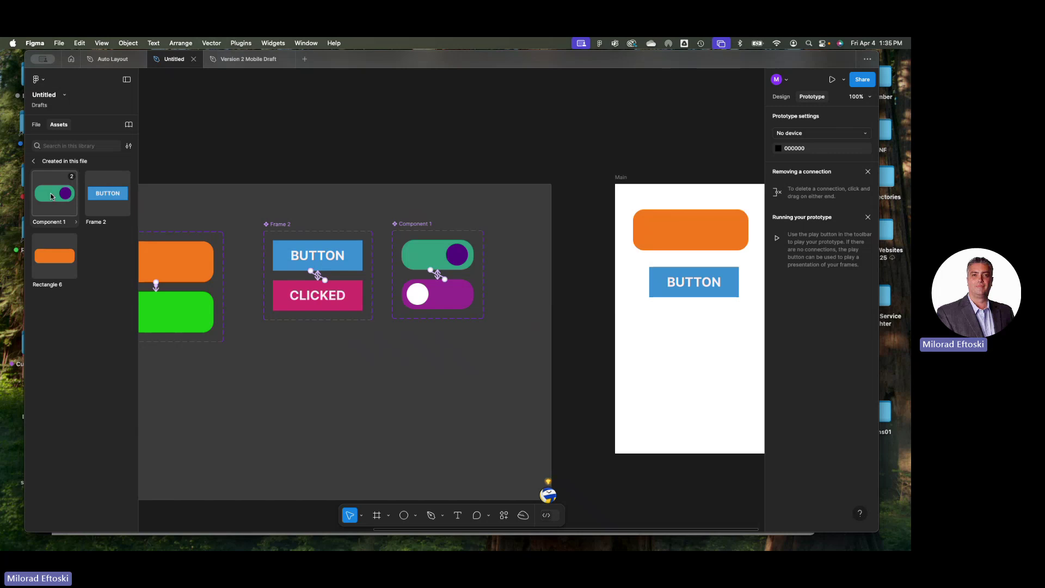
drag(48, 200, 694, 339)
click(707, 413)
click(679, 392)
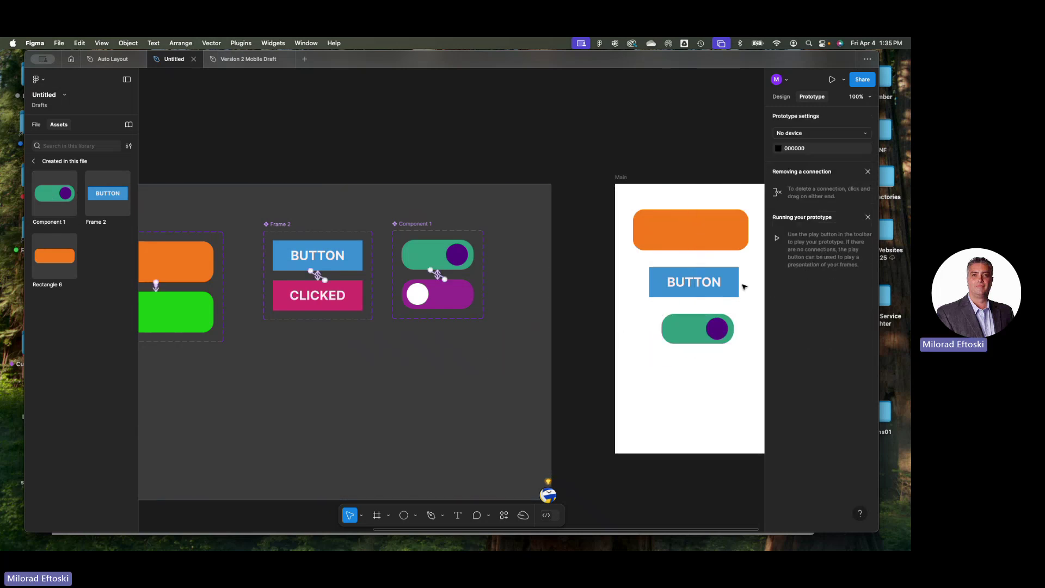
Run the prototype, advance to the Main frame and switch the toggle back and forth several times to test it
click(832, 79)
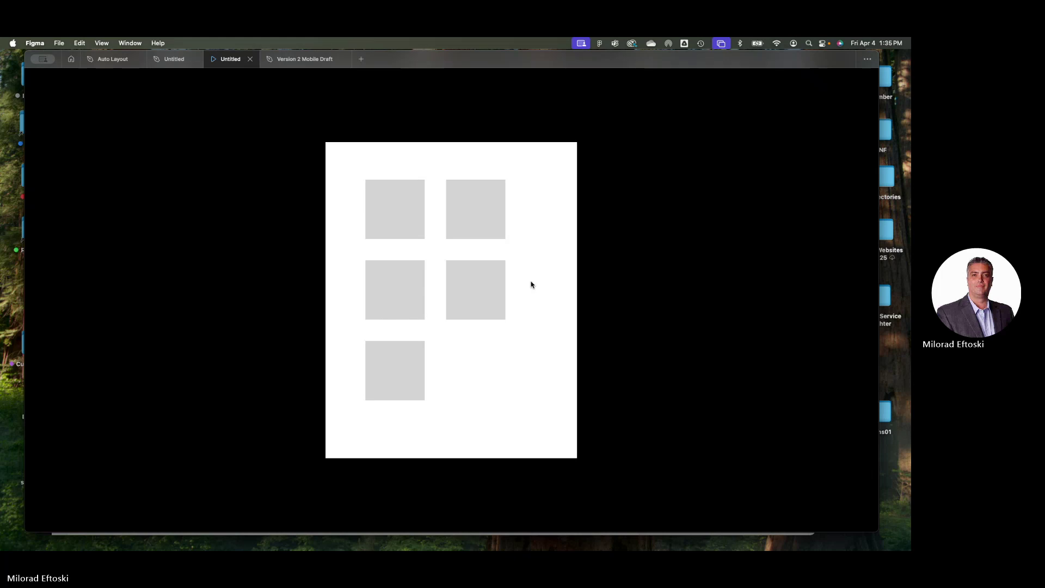
key(Right)
click(478, 311)
click(441, 315)
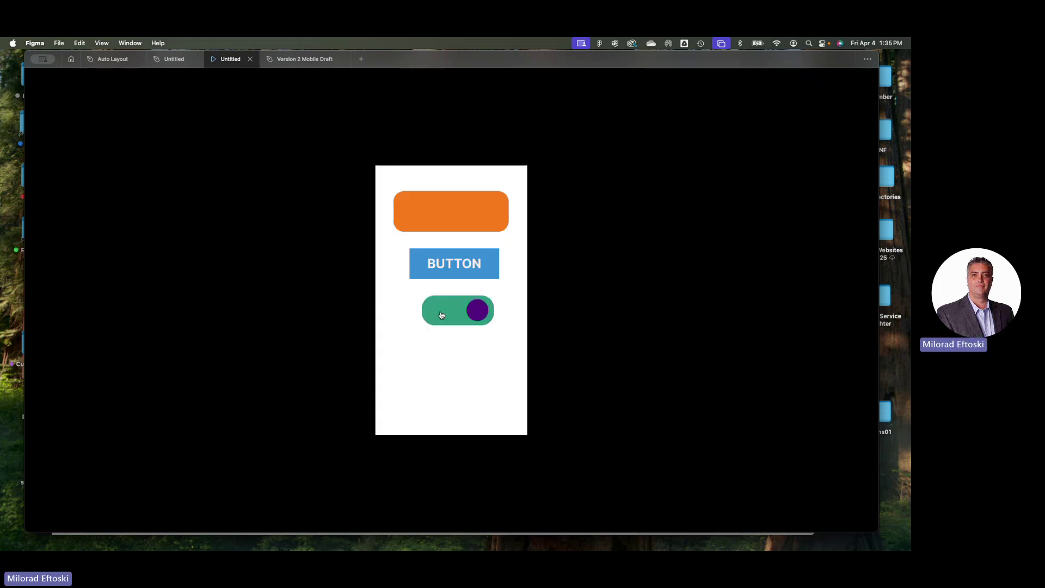
click(450, 313)
click(477, 314)
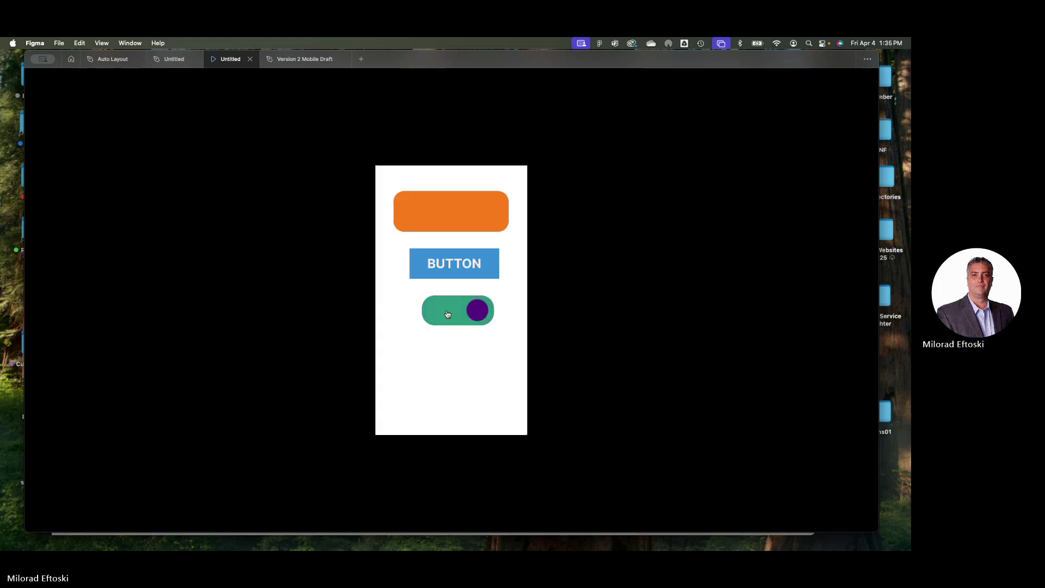
click(448, 314)
click(456, 313)
click(479, 316)
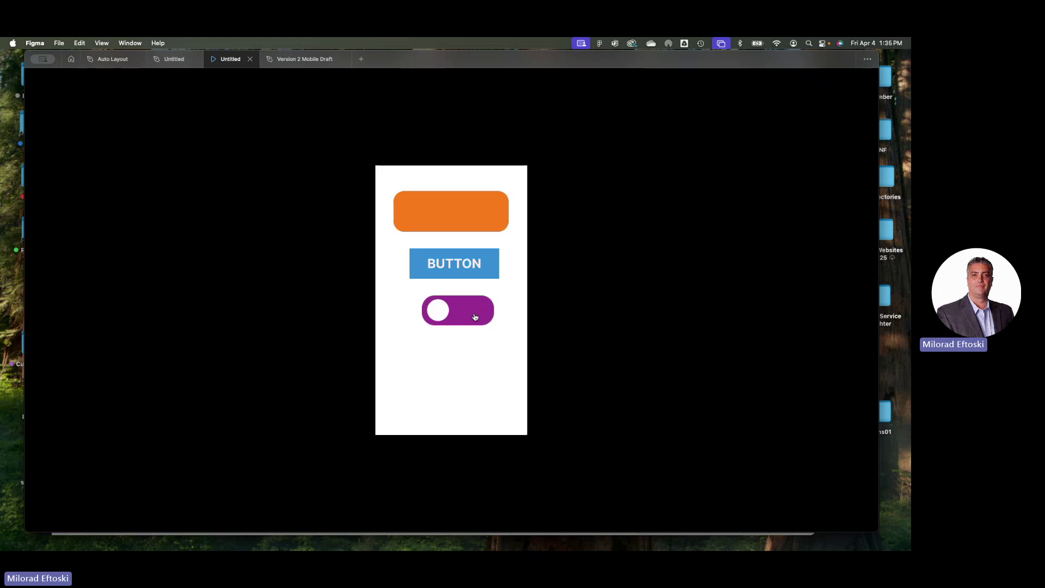
click(475, 317)
click(459, 312)
Try the BUTTON and the orange rectangle in the running prototype and close the preview
click(454, 265)
click(465, 216)
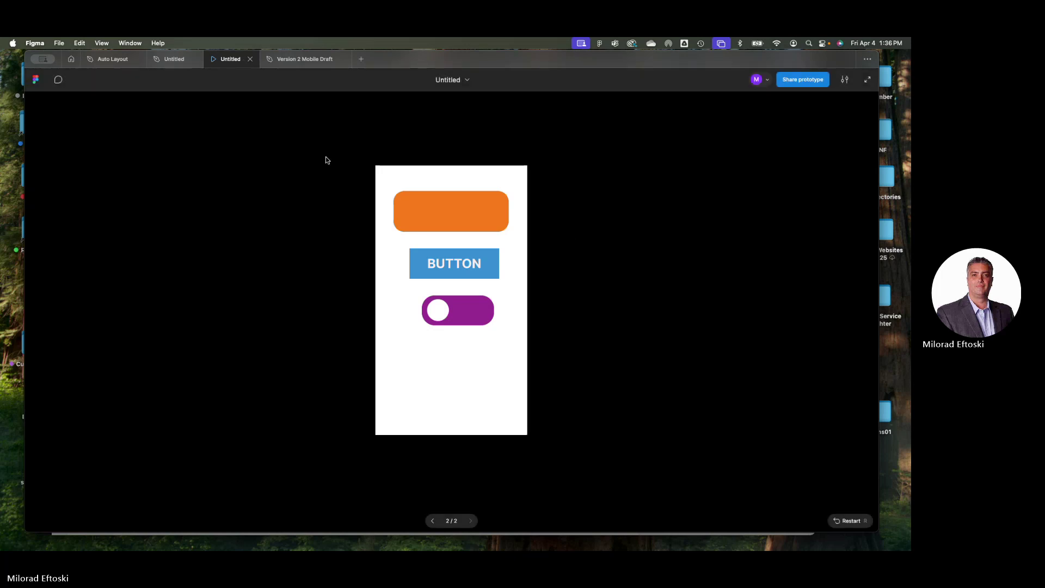
click(250, 59)
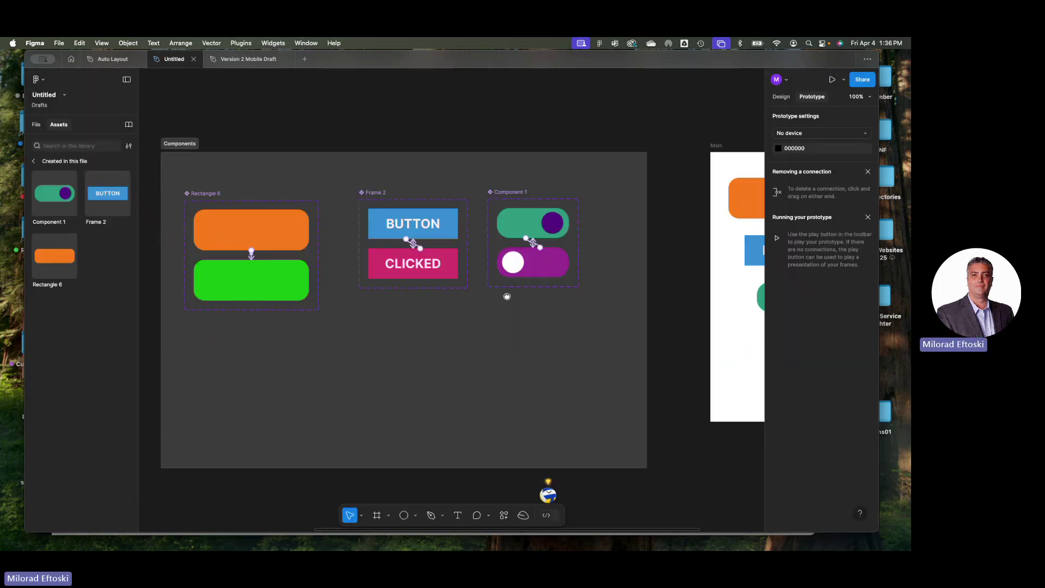
Draw a horizontal line about 454 wide in the empty area of the Components section below the button and toggle components
scroll(469, 320, left, 2)
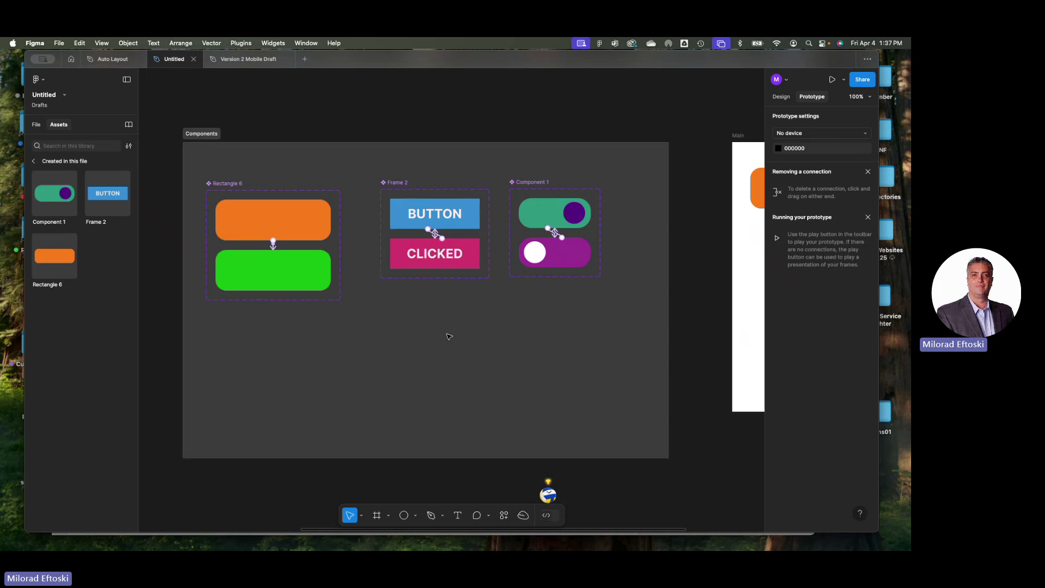
click(478, 362)
drag(494, 331, 513, 315)
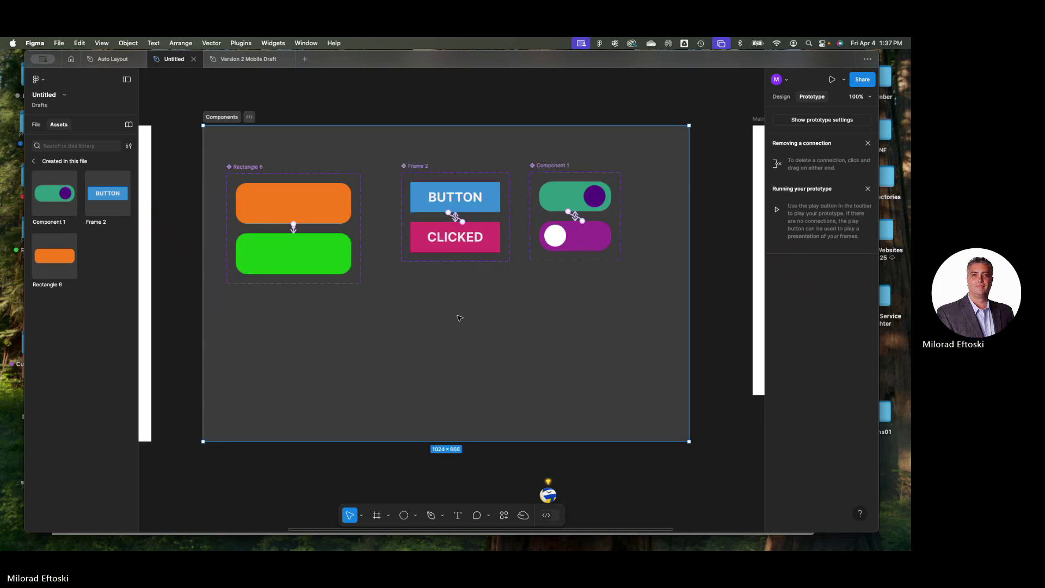
click(781, 97)
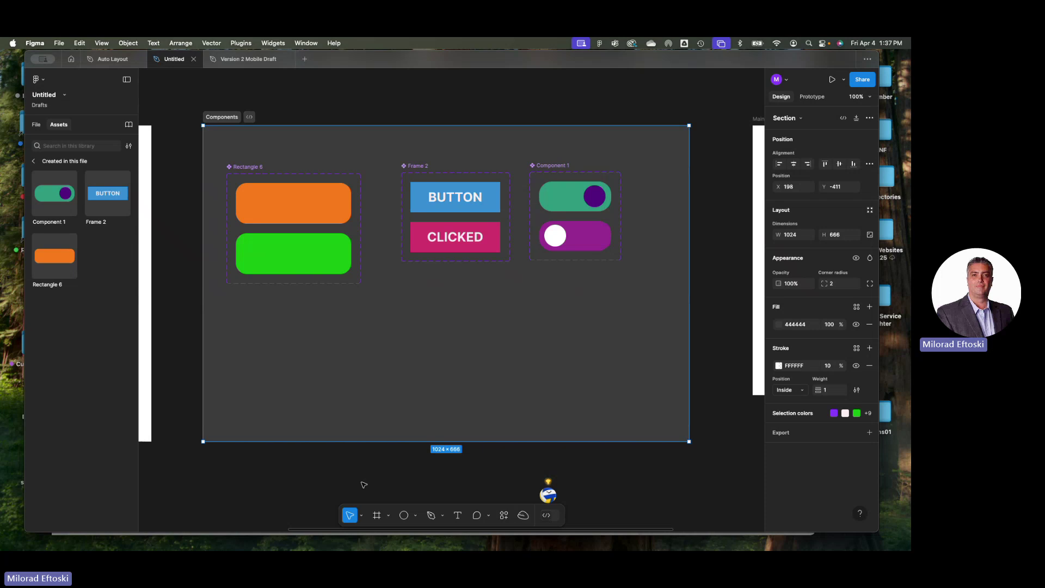
click(415, 520)
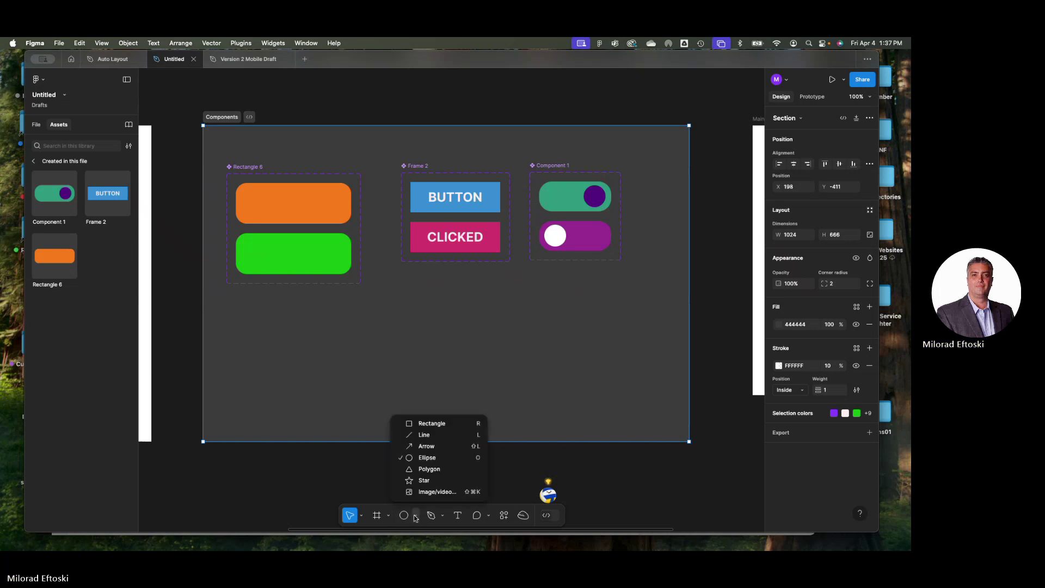
click(420, 435)
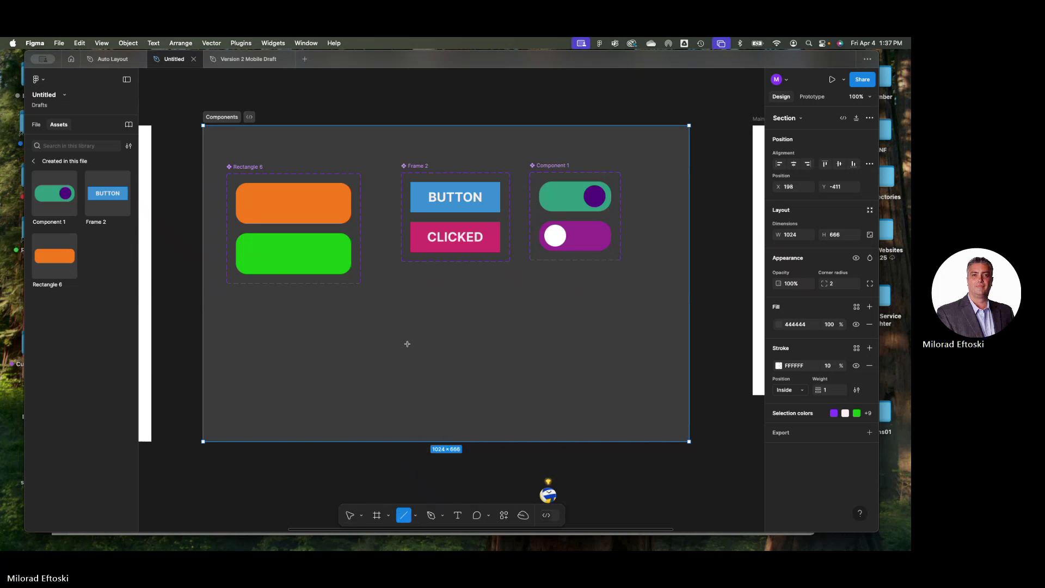
mouse_move(407, 343)
mouse_down()
mouse_move(673, 348)
mouse_move(620, 367)
mouse_up()
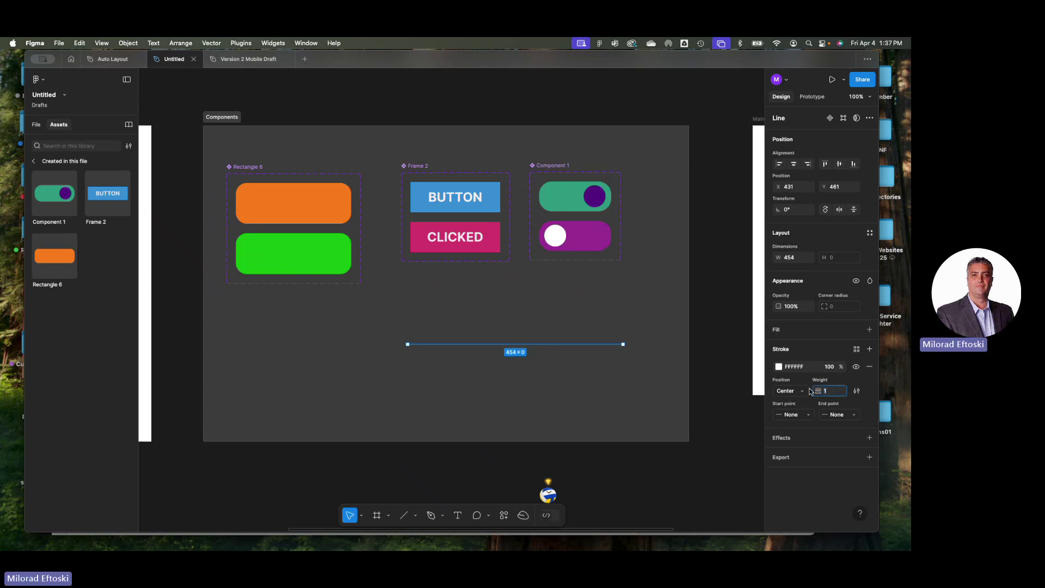
Set the line's stroke weight to 8 and make both its start point and end point Round
click(831, 393)
text(8)
key(Return)
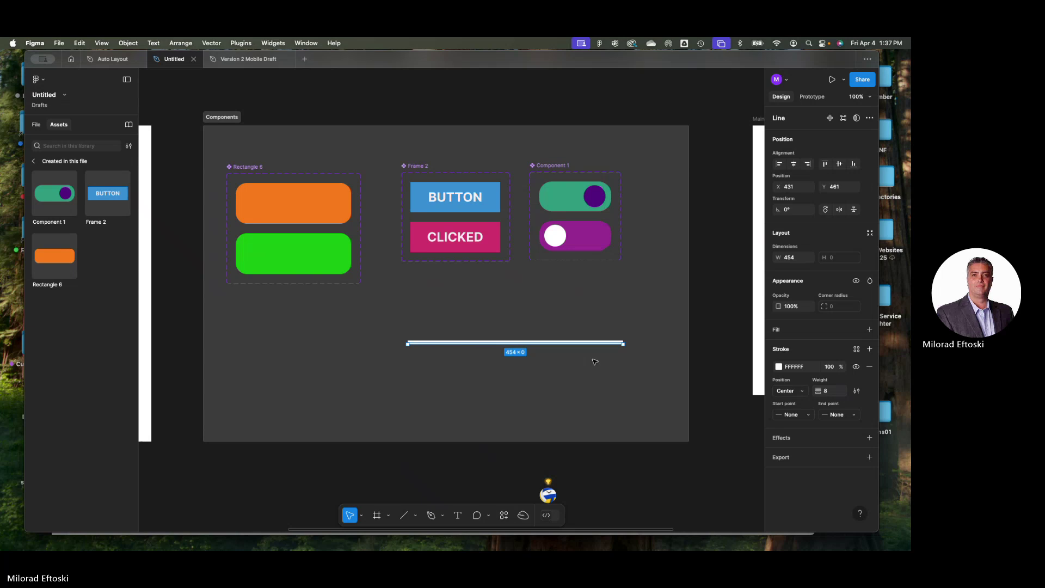
scroll(586, 358, up, 3)
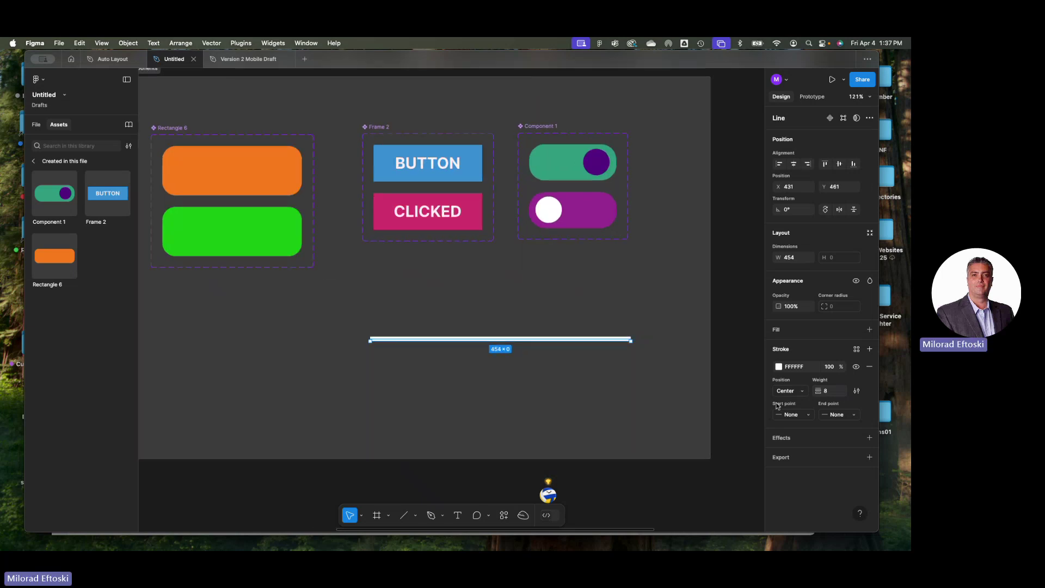
click(799, 415)
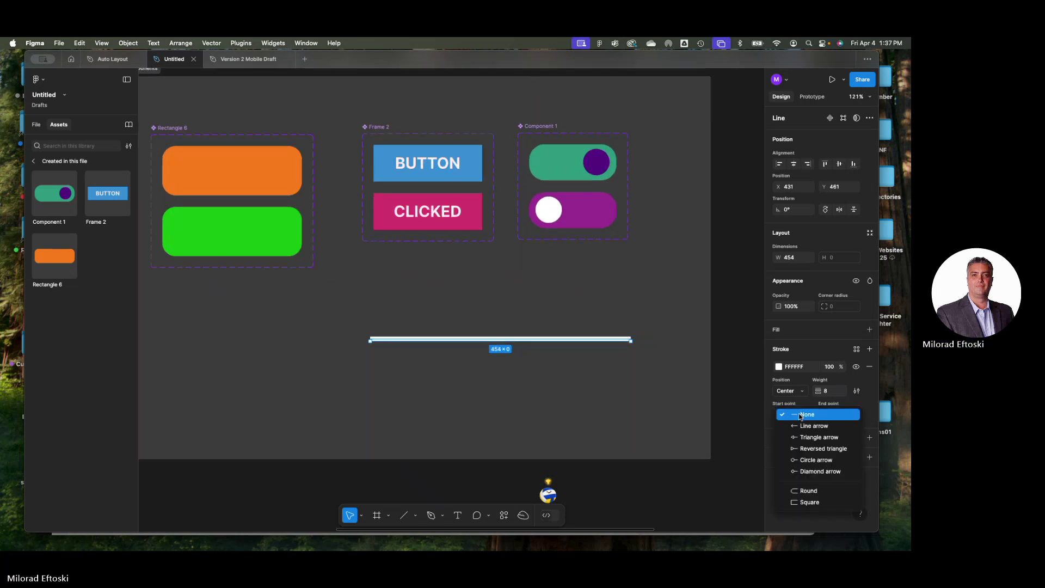
click(808, 490)
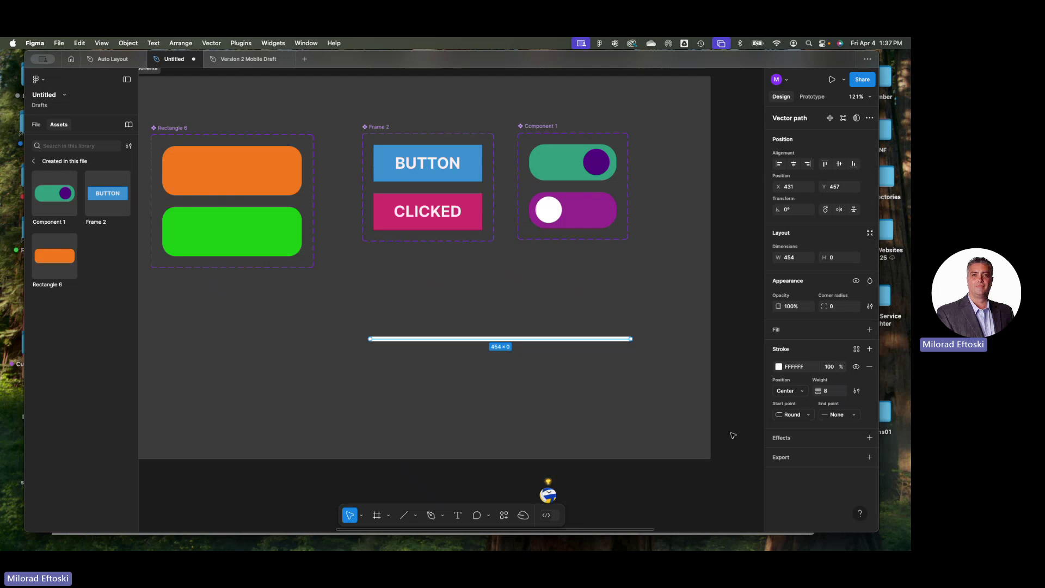
click(853, 417)
click(820, 492)
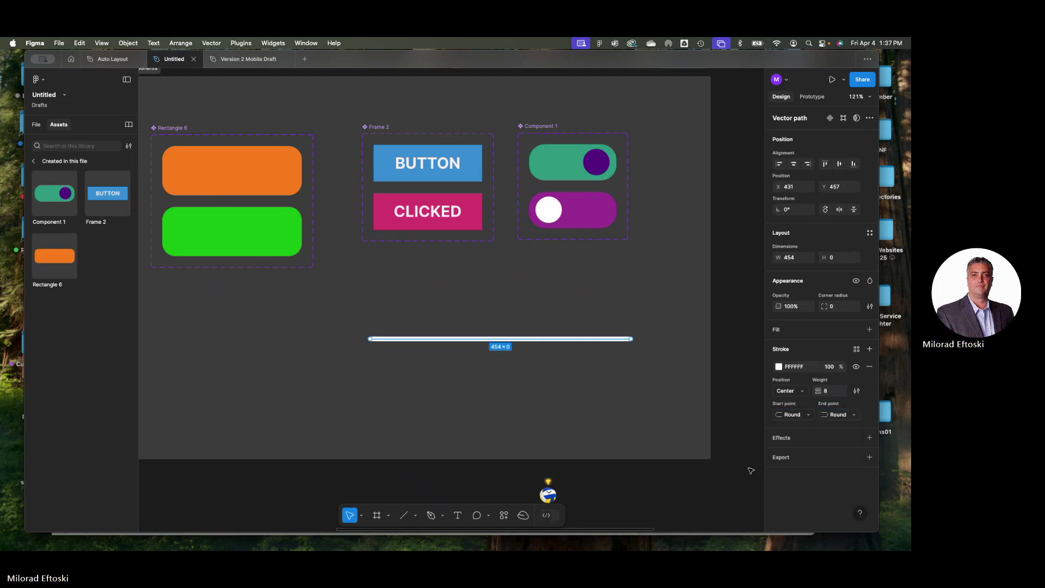
click(460, 326)
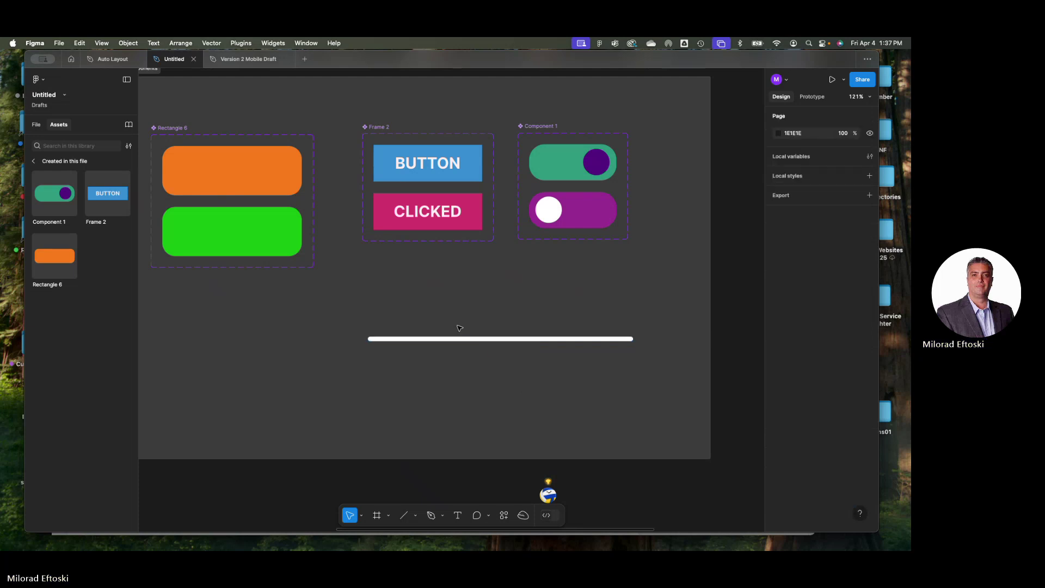
click(407, 339)
click(306, 319)
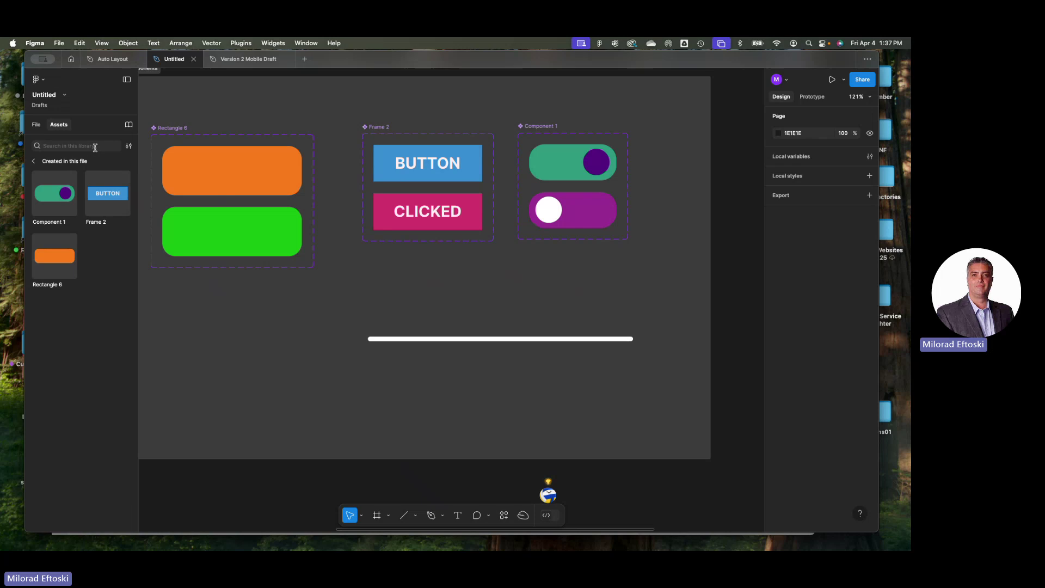
Change the line's stroke color to a medium gray, about 9E9C9C
click(404, 340)
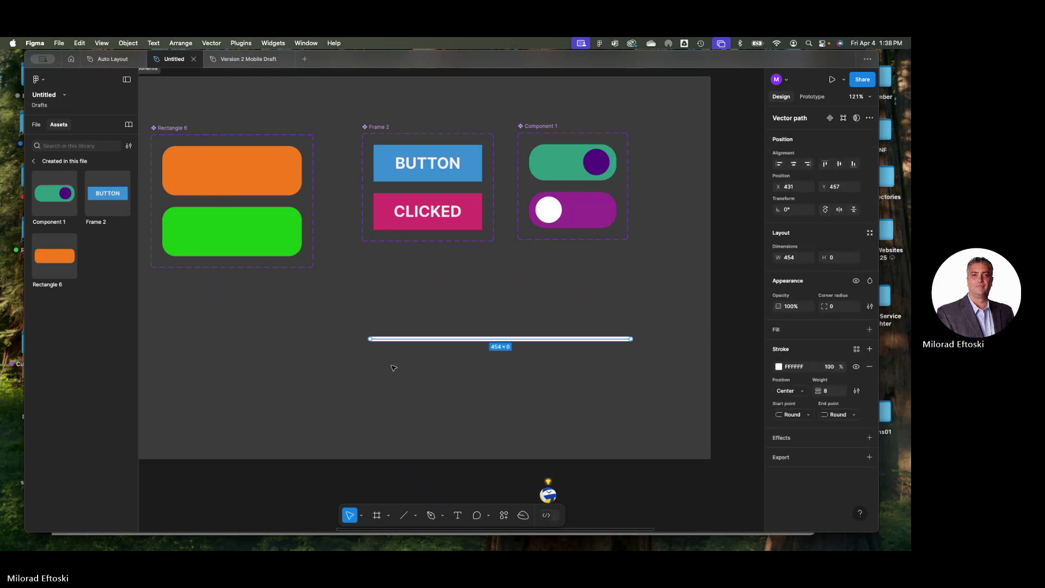
scroll(390, 368, down, 3)
scroll(391, 353, up, 1)
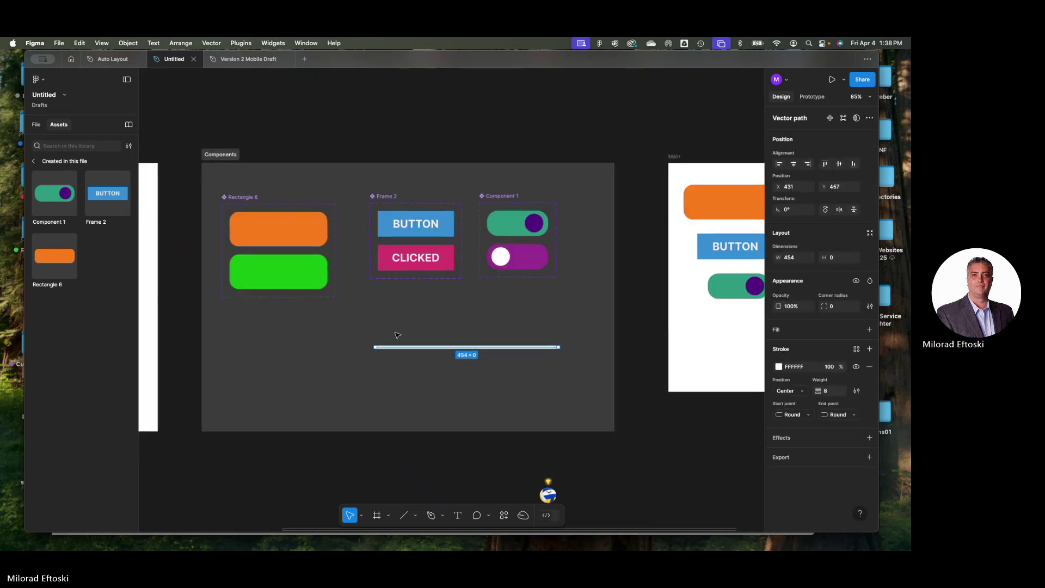
click(779, 367)
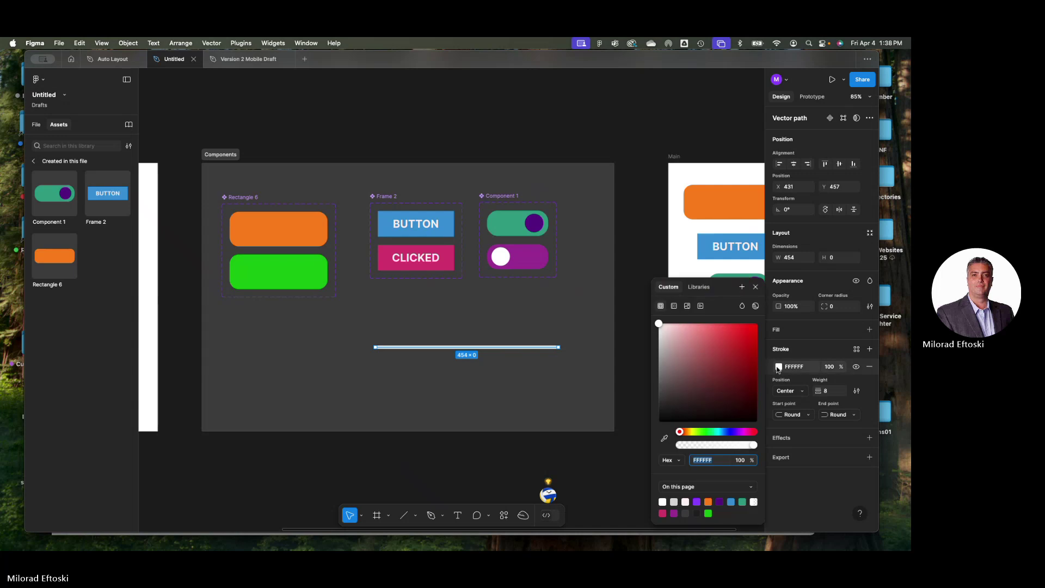
drag(662, 352, 659, 367)
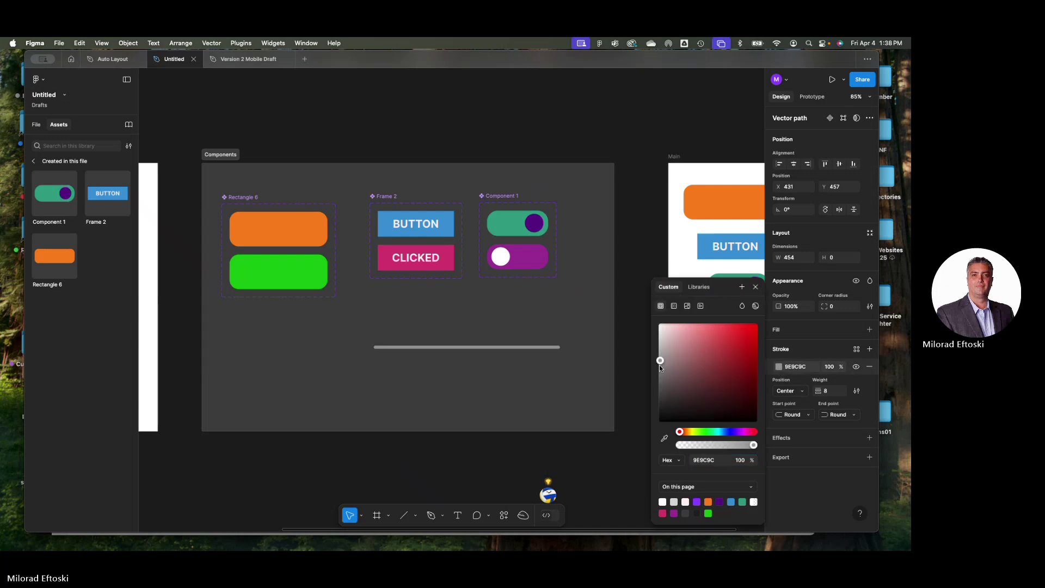
click(518, 374)
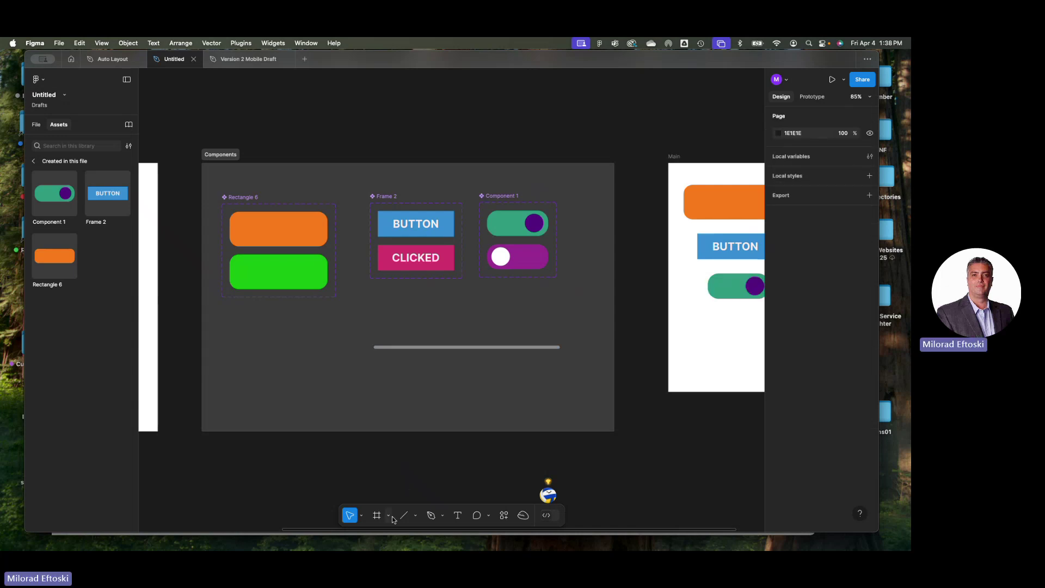
Draw a circle about 58 × 58 with the Ellipse tool, centered vertically on the gray line near its left end
click(416, 515)
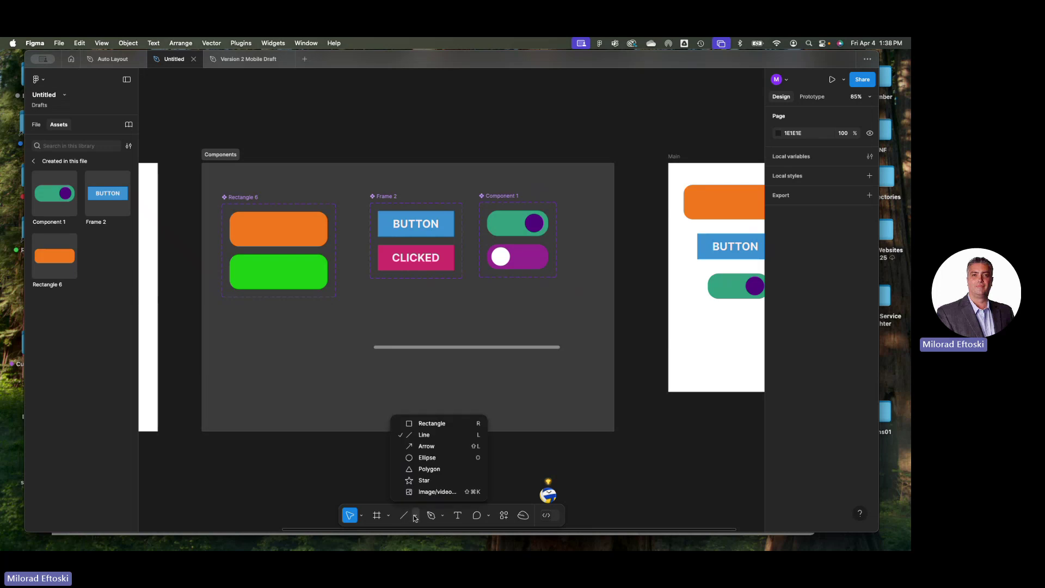
click(411, 457)
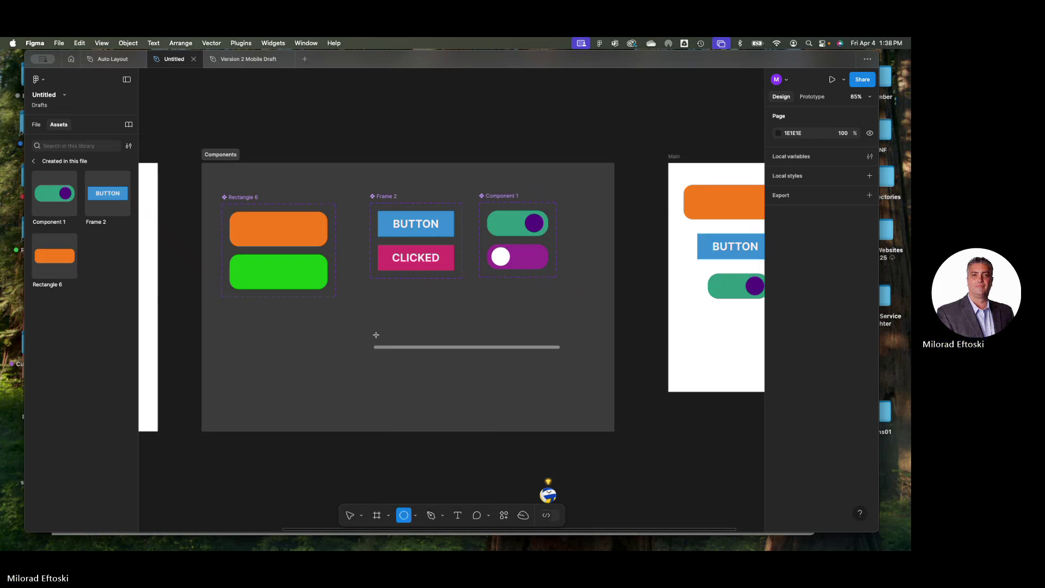
drag(375, 336, 432, 369)
scroll(390, 353, up, 2)
scroll(389, 353, up, 4)
scroll(438, 374, down, 3)
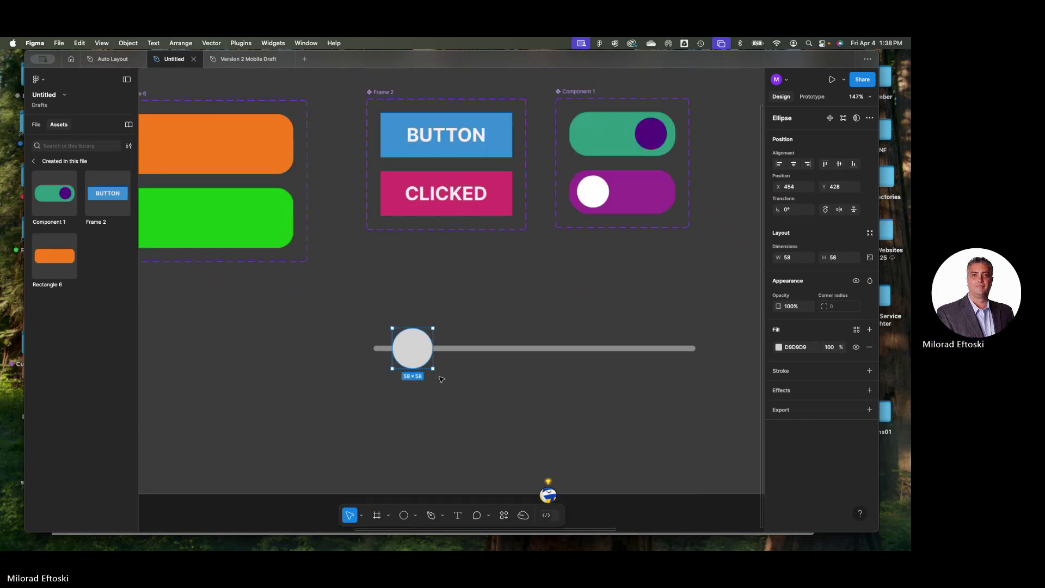
scroll(497, 399, down, 1)
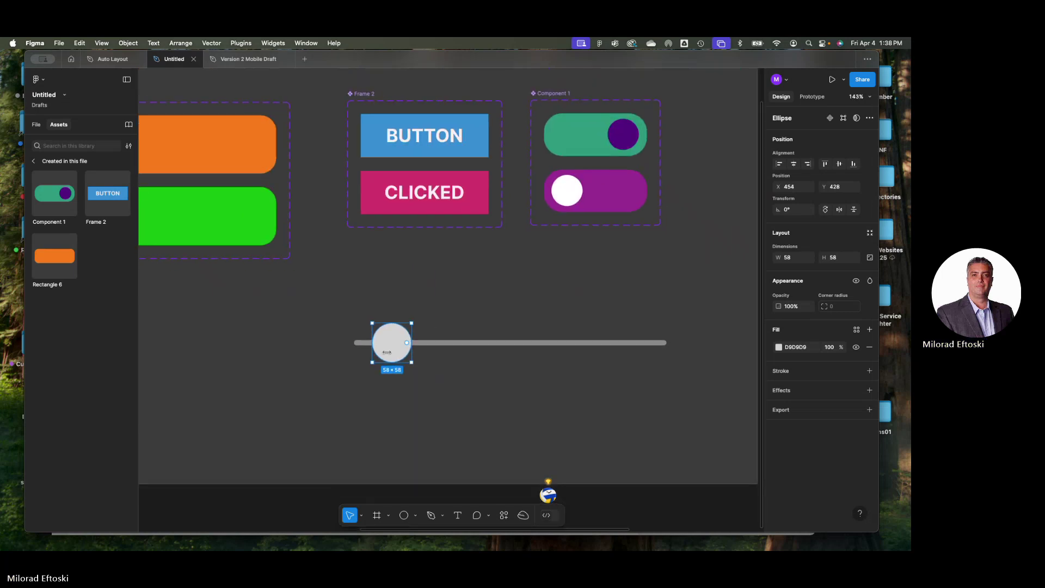
Change the fill of the circle on the gray line to a bright red, about E91A1A
click(778, 348)
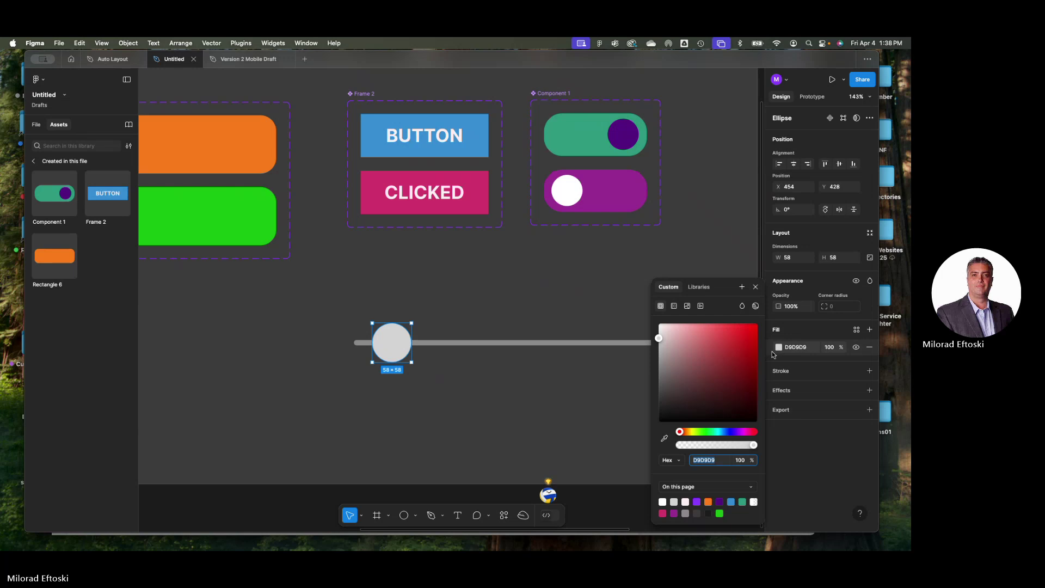
click(742, 334)
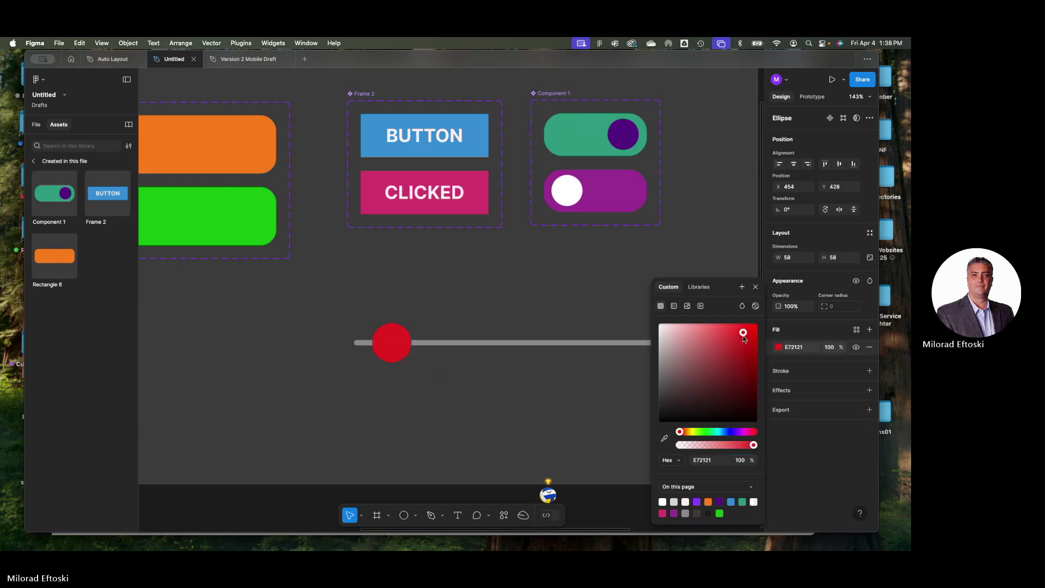
click(747, 331)
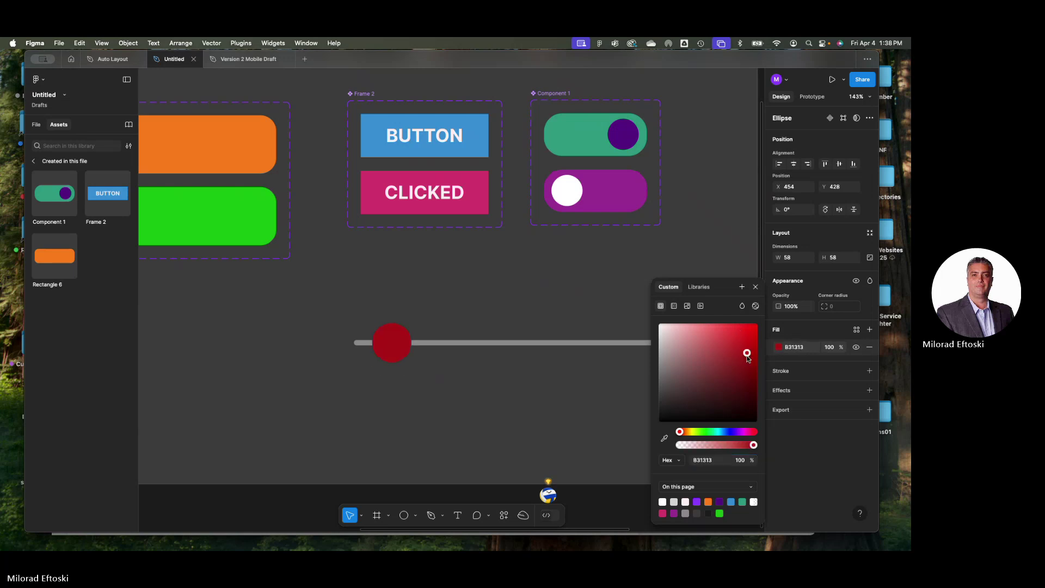
click(507, 389)
Create a component from the gray line and red circle together, and add a second variant to it
key(shift+1)
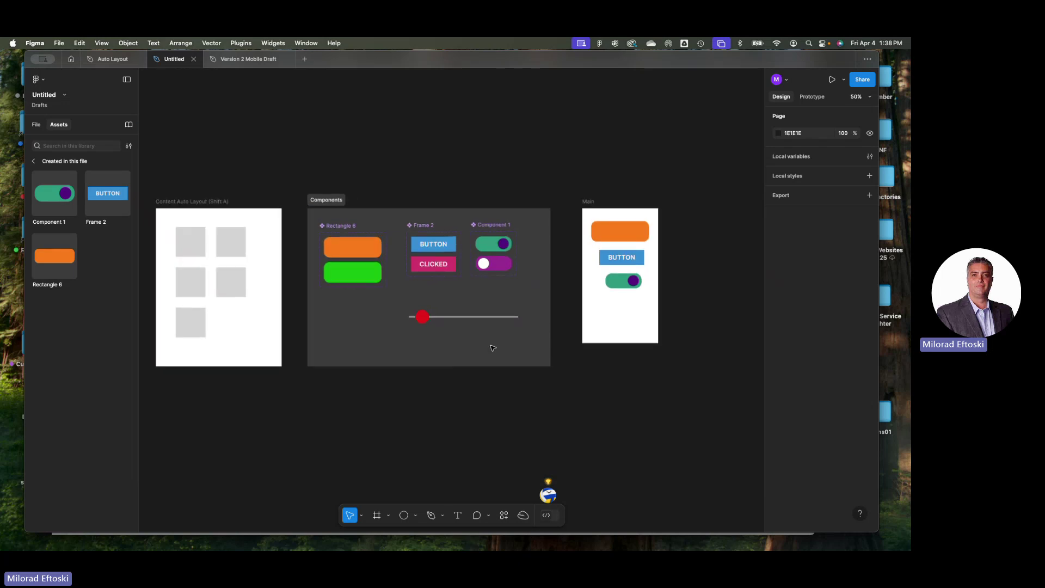
drag(493, 347, 413, 311)
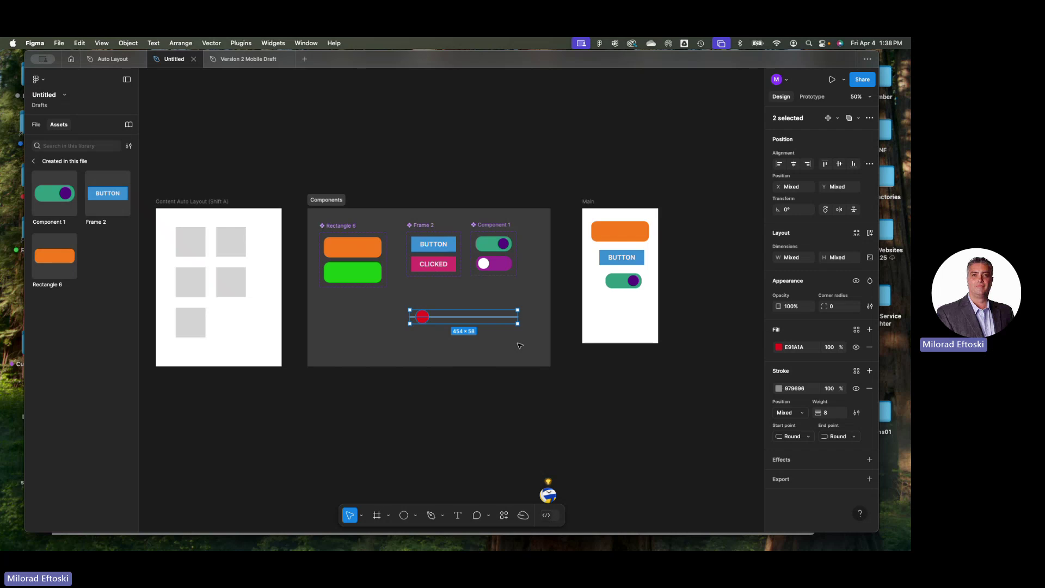
right_click(486, 318)
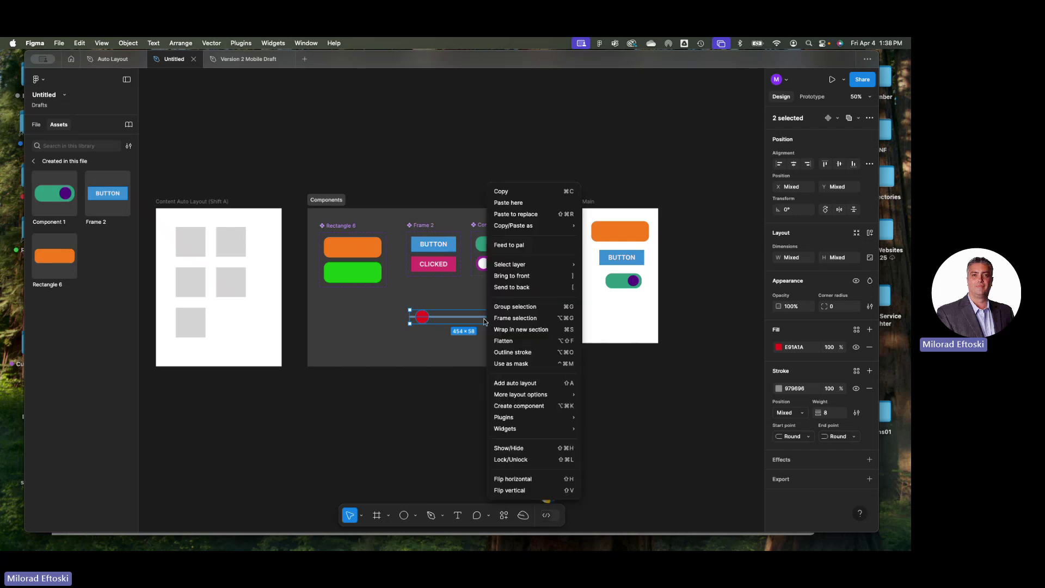
click(512, 406)
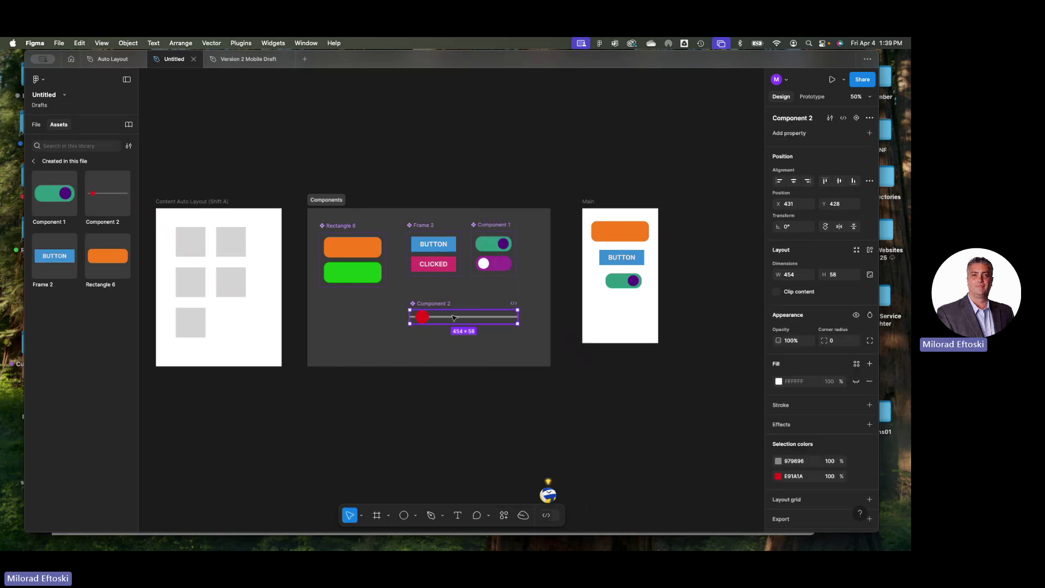
click(856, 119)
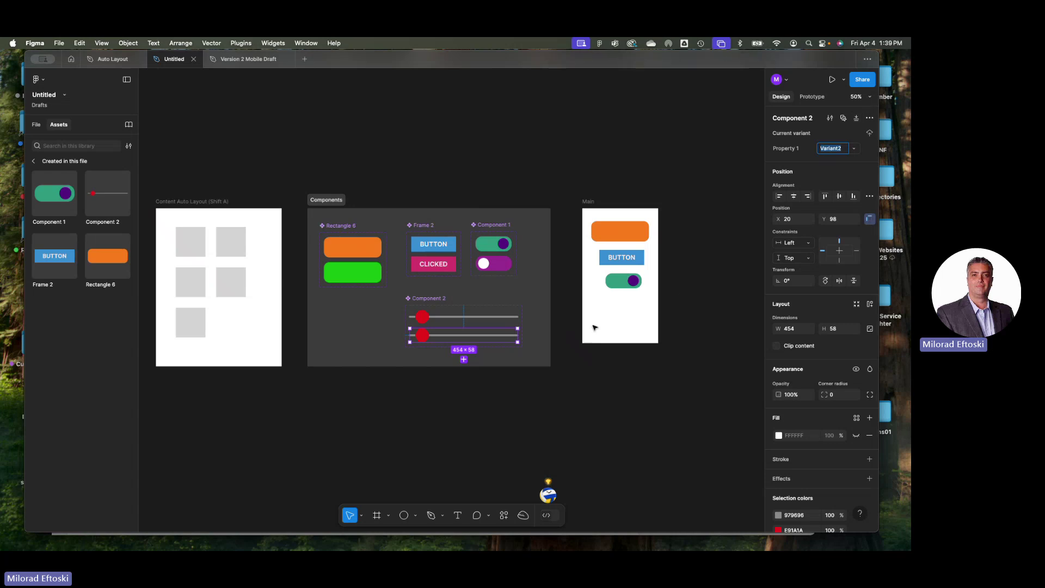
Move the red circle in the slider's second variant along the line to near its right end, at about X 383, Y 0
scroll(452, 335, up, 8)
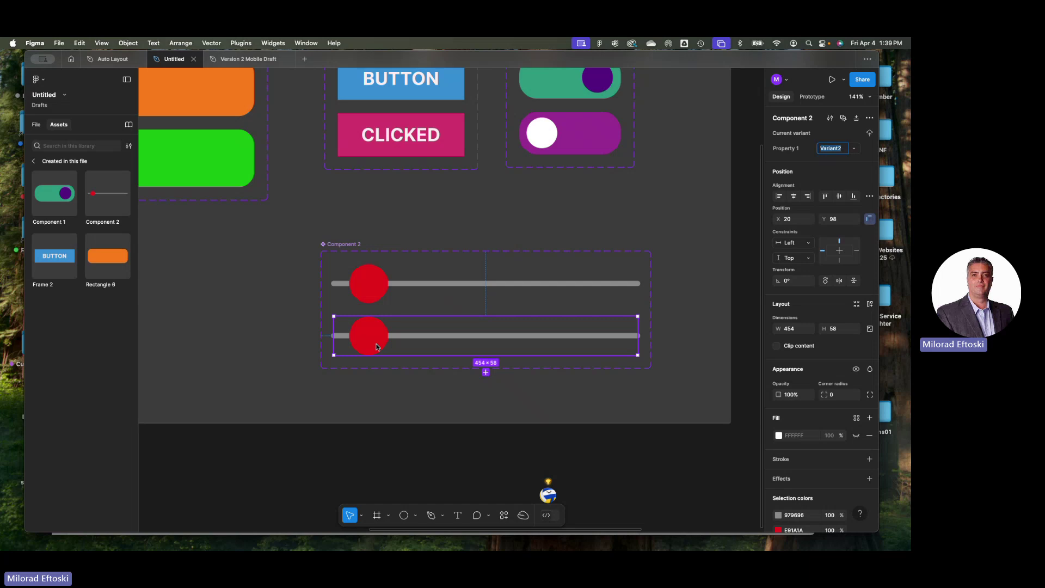
click(376, 347)
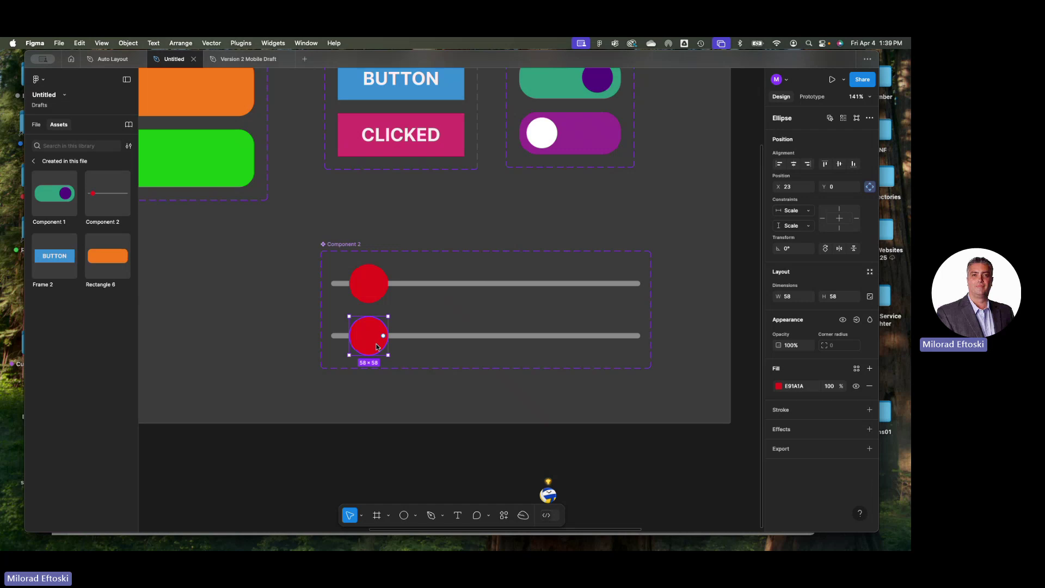
drag(360, 343, 599, 346)
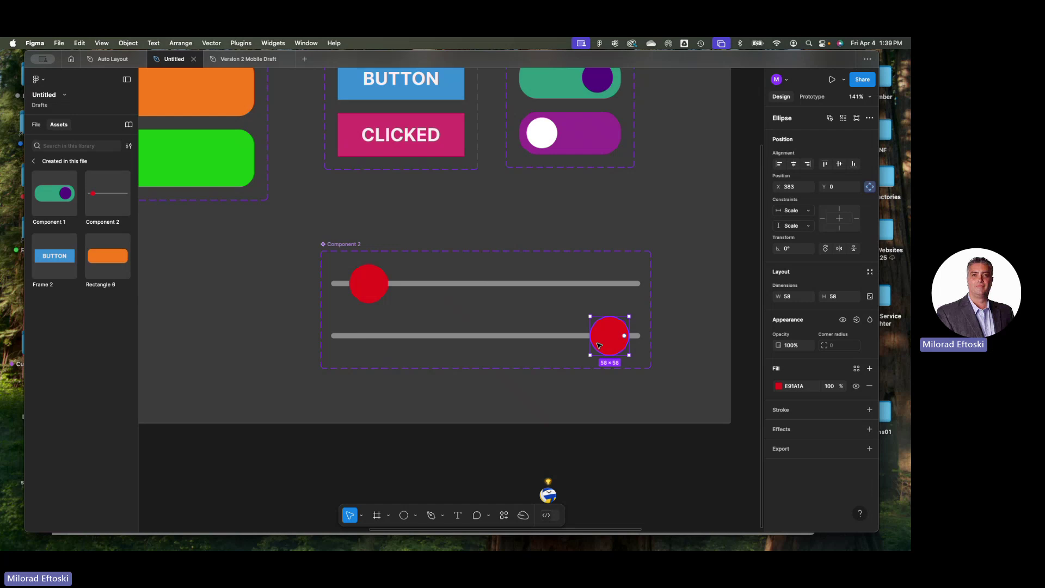
Change the fill of the circle in the slider's second variant to blue
click(778, 386)
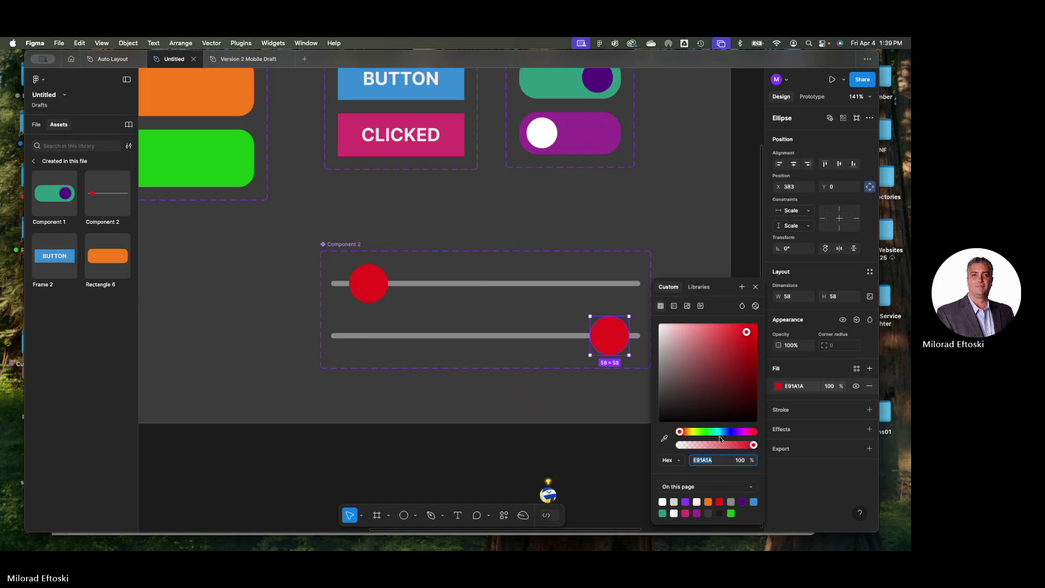
mouse_move(720, 436)
mouse_down()
mouse_move(735, 431)
mouse_move(723, 432)
mouse_up()
click(688, 149)
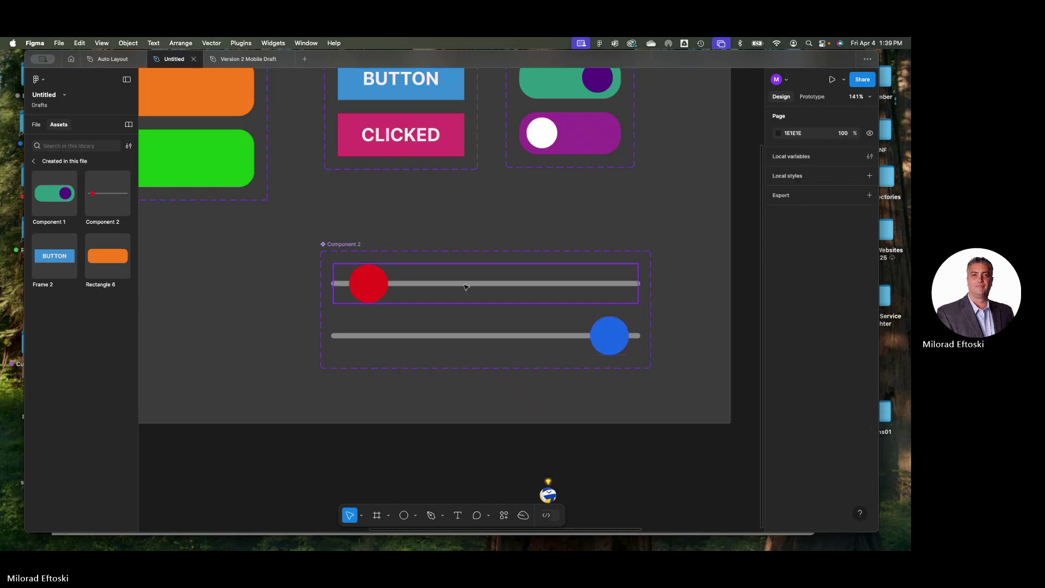
Connect the red circle in the slider's default variant to Variant2 with an On drag trigger and Smart animate animation
click(462, 292)
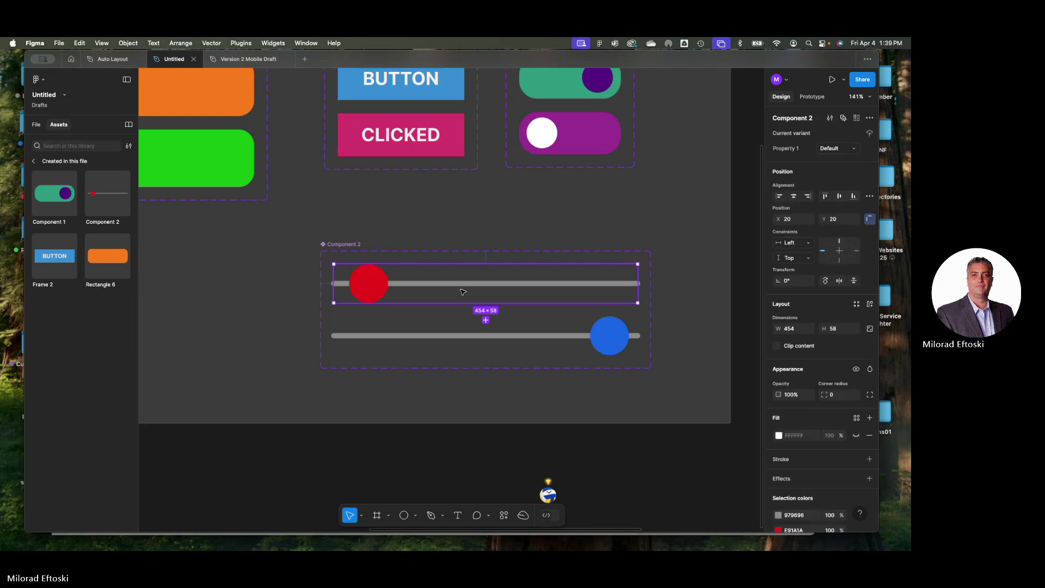
click(462, 243)
click(455, 278)
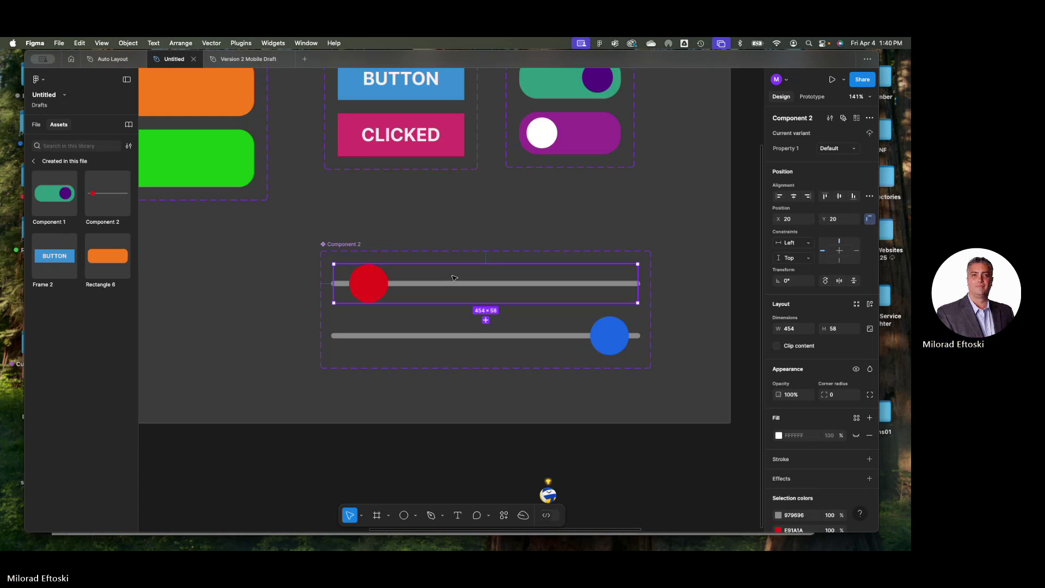
double_click(368, 290)
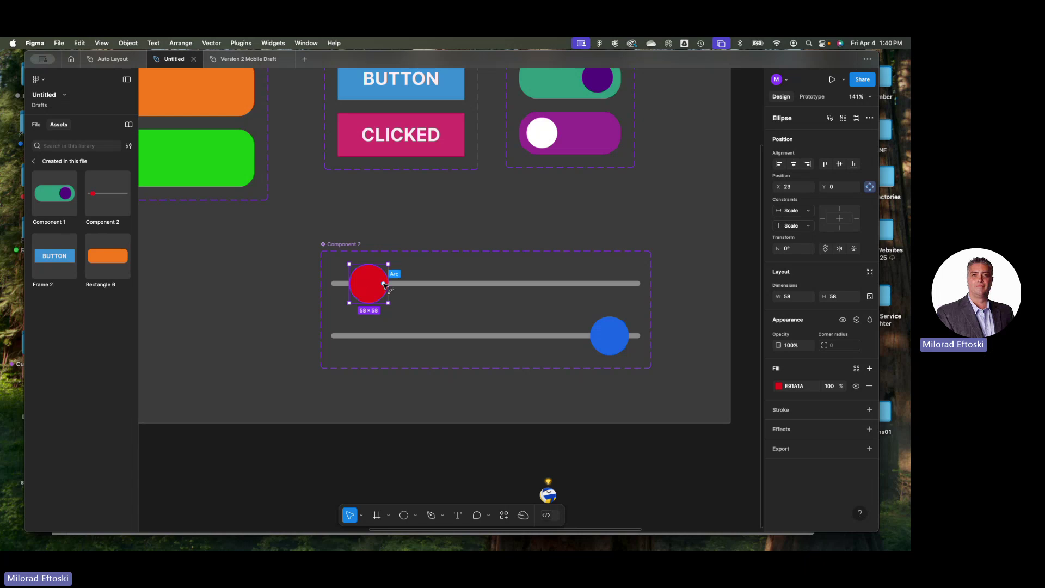
click(812, 97)
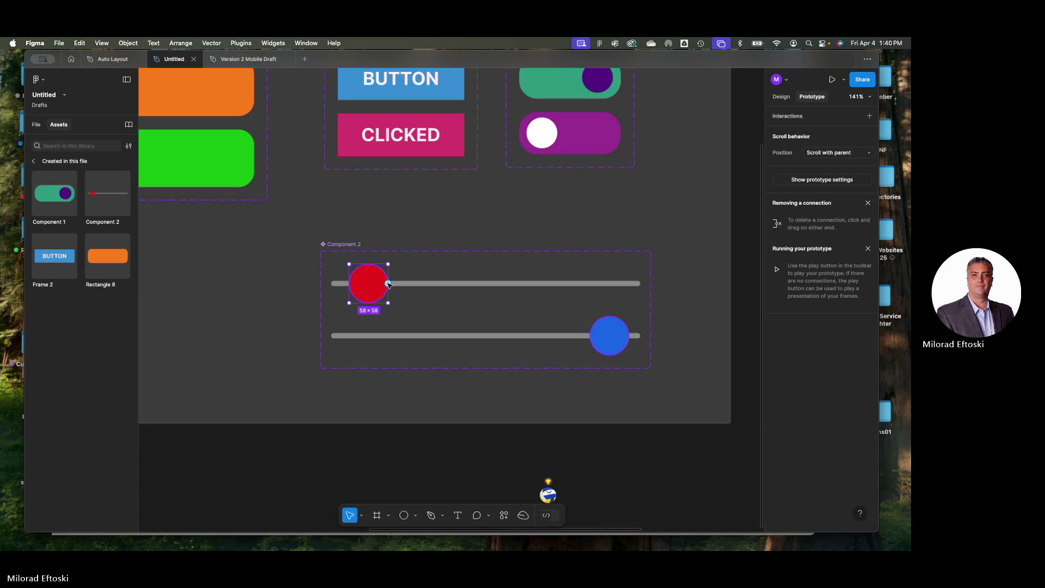
drag(389, 283, 456, 332)
click(514, 363)
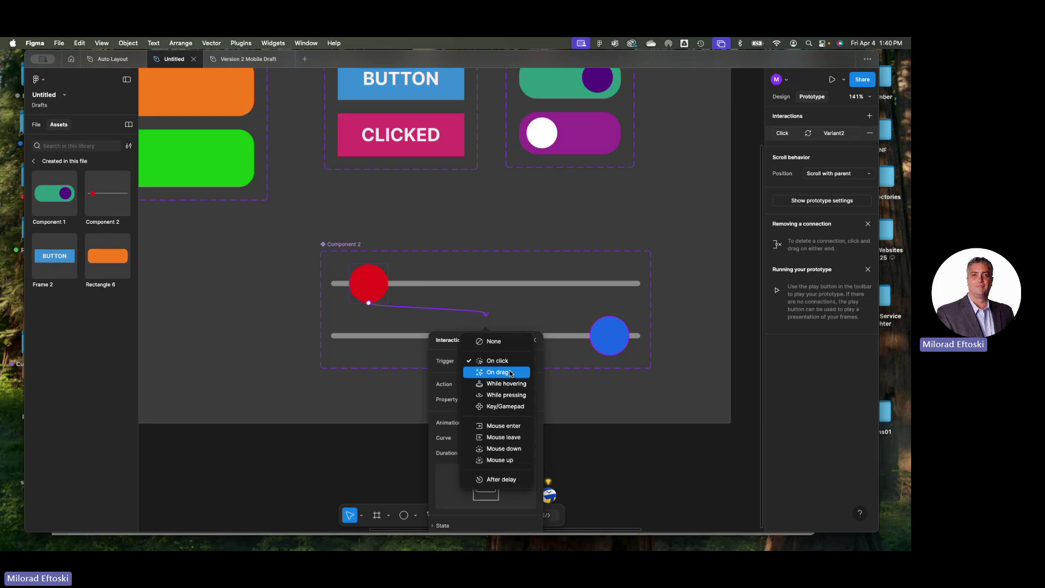
click(509, 372)
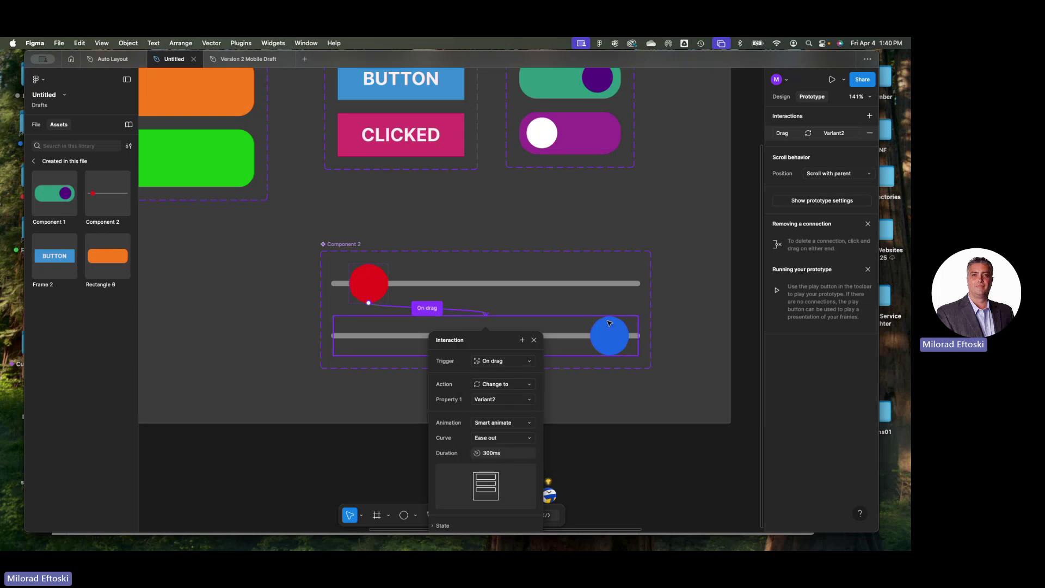
click(520, 423)
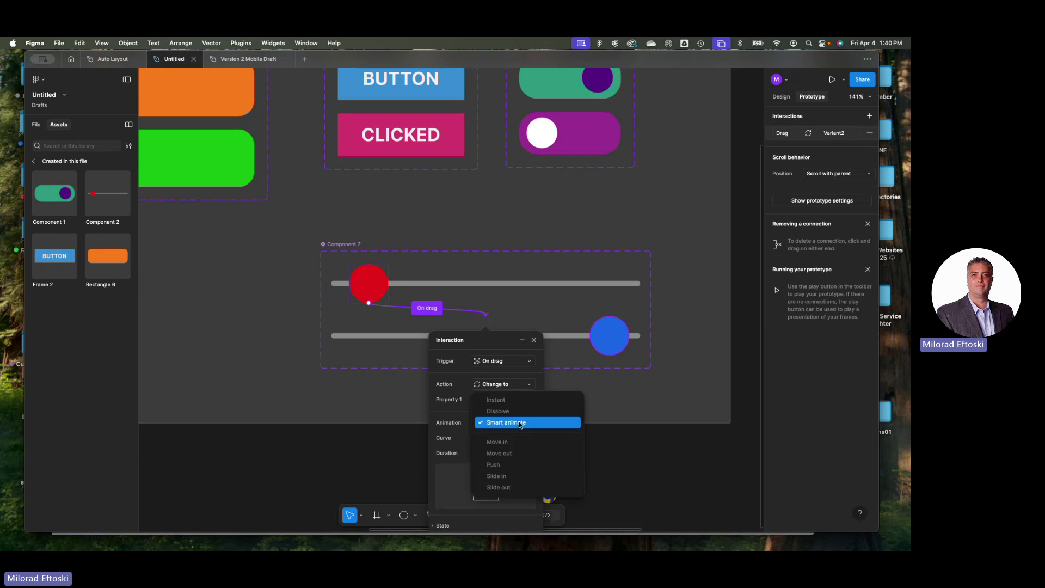
click(520, 422)
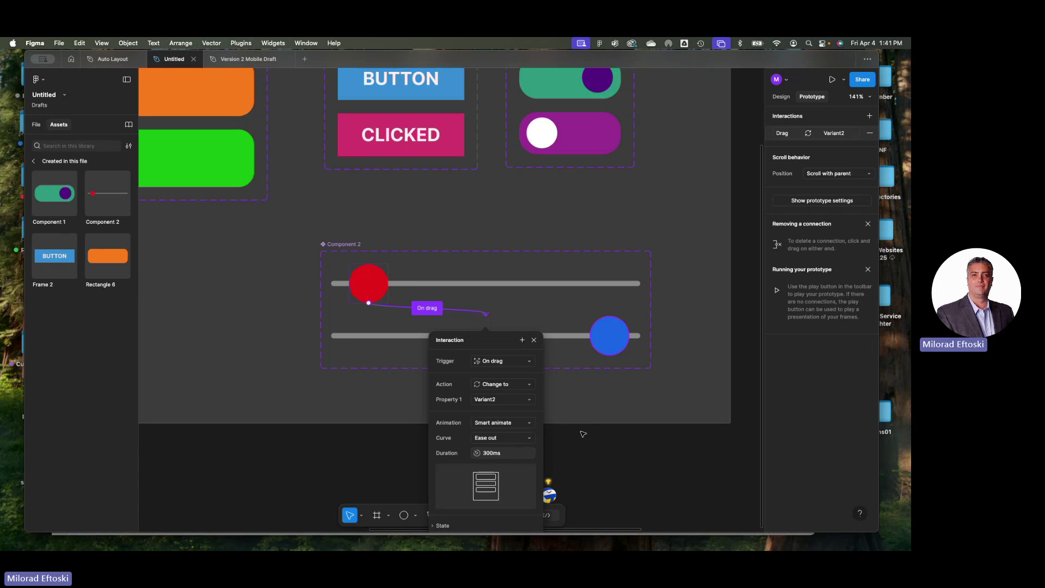
Add an On drag interaction from the blue slider knob in Component 2 that changes to the Default variant
click(513, 344)
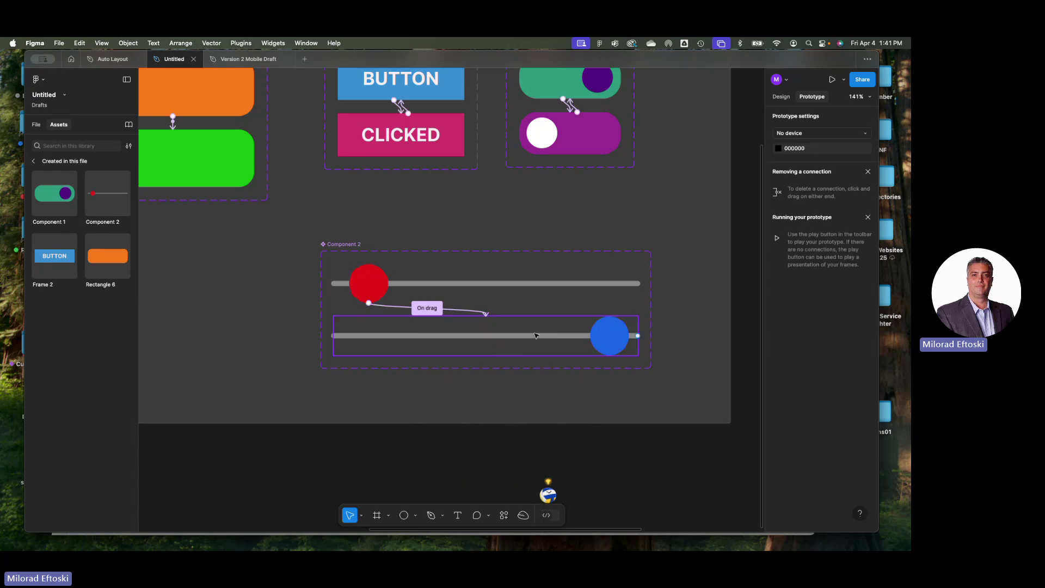
click(618, 342)
click(619, 340)
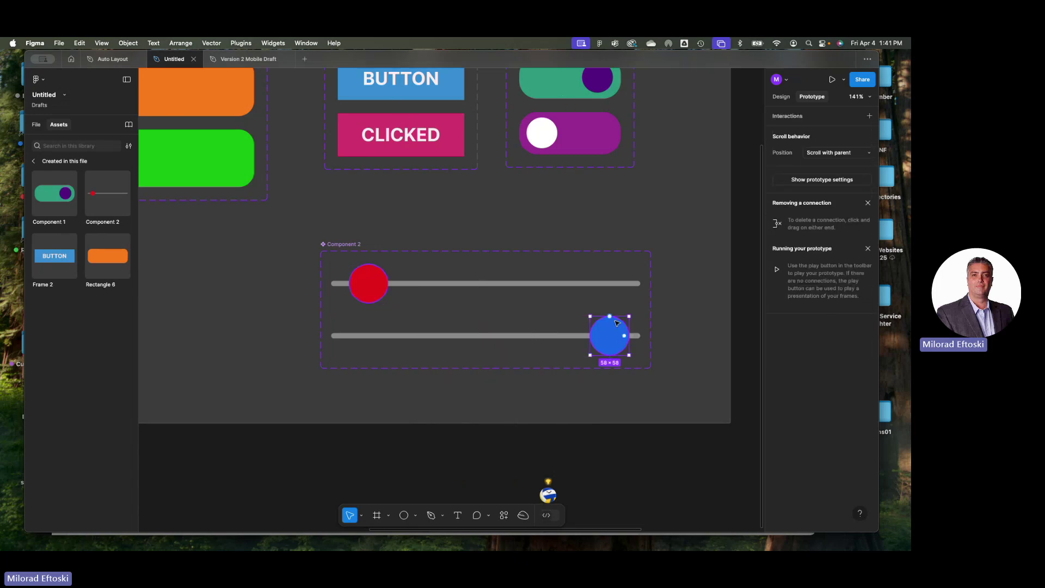
drag(611, 316, 500, 293)
click(508, 348)
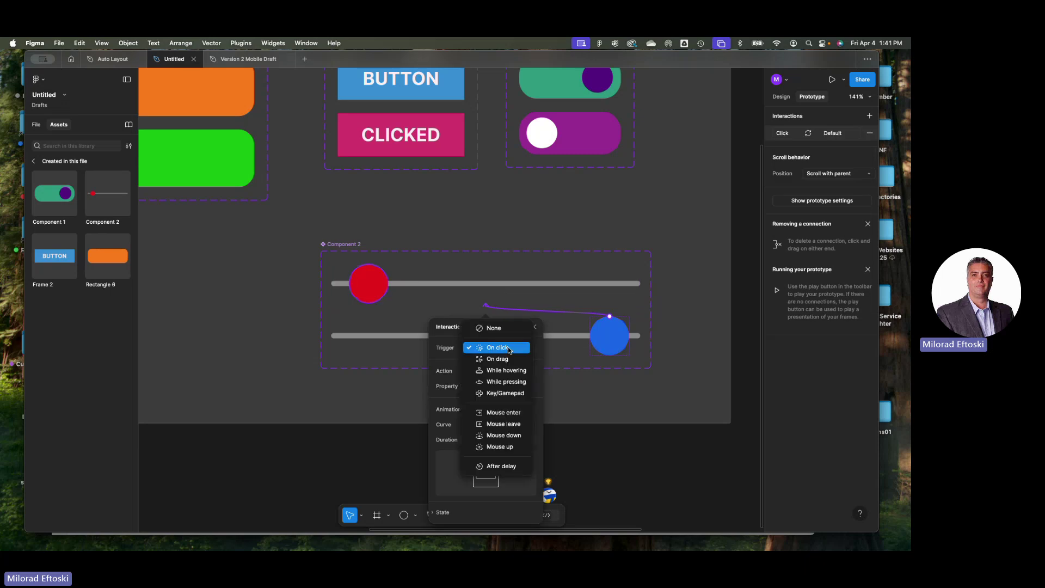
click(497, 358)
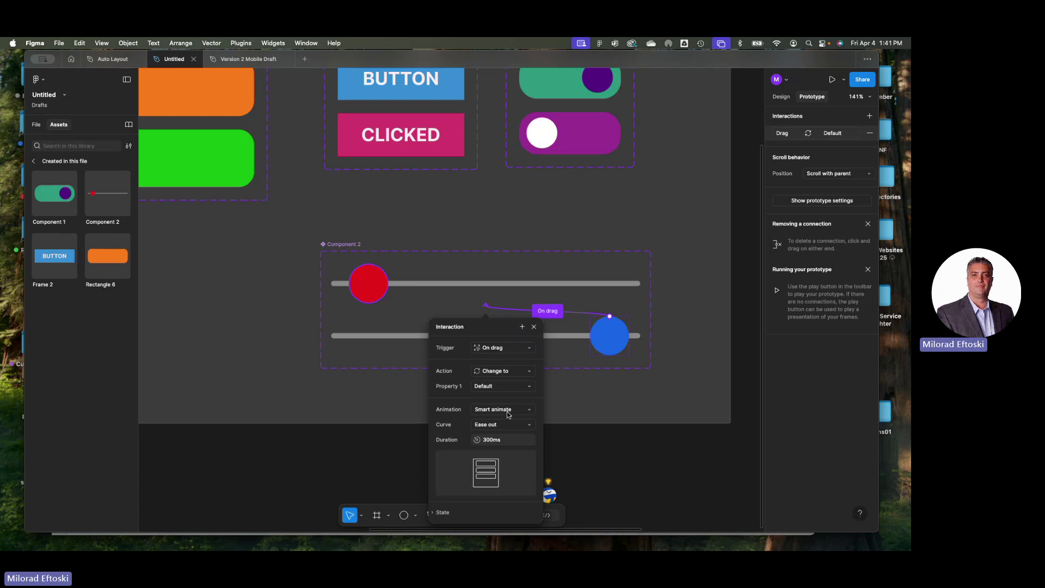
click(635, 426)
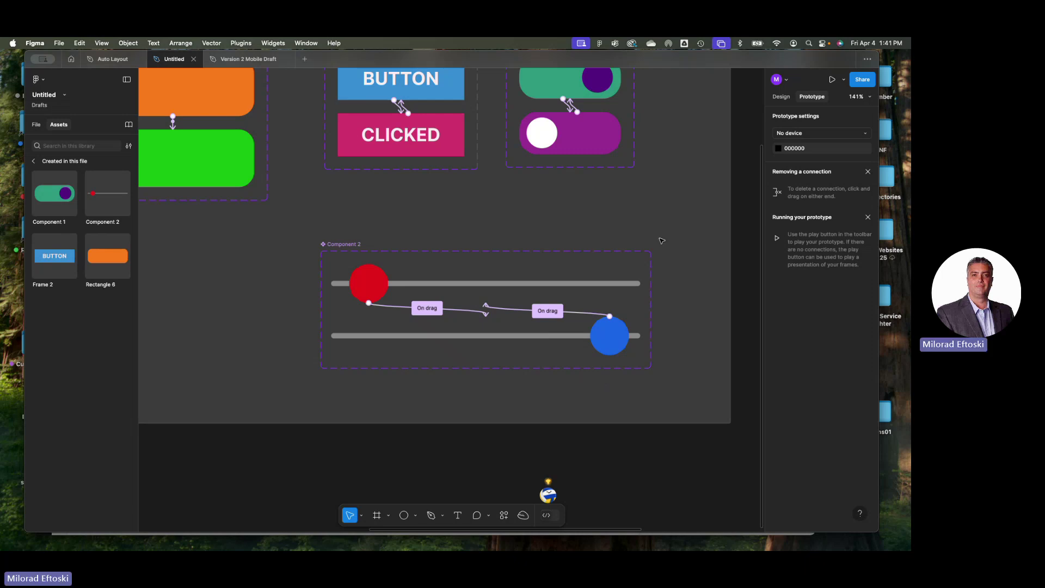
Place an instance of the slider Component 2 below the toggle in the Main frame
key(shift+1)
key(plus)
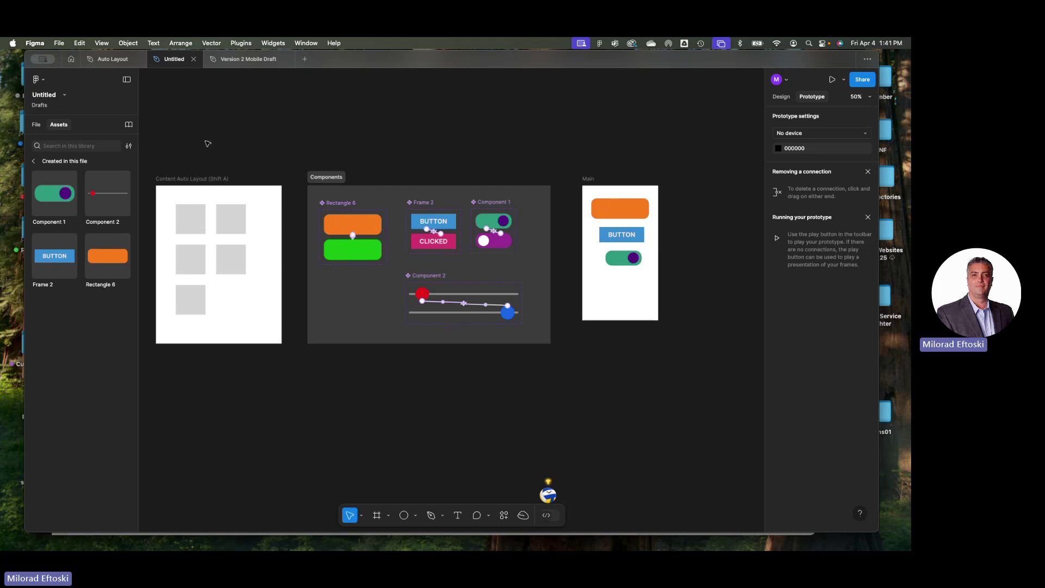
click(109, 201)
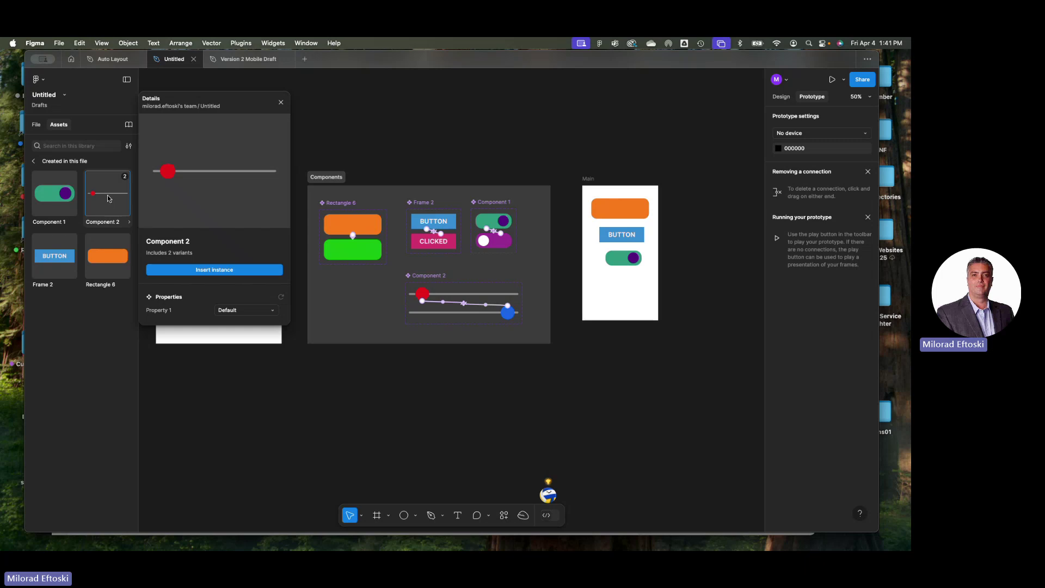
drag(110, 200, 614, 284)
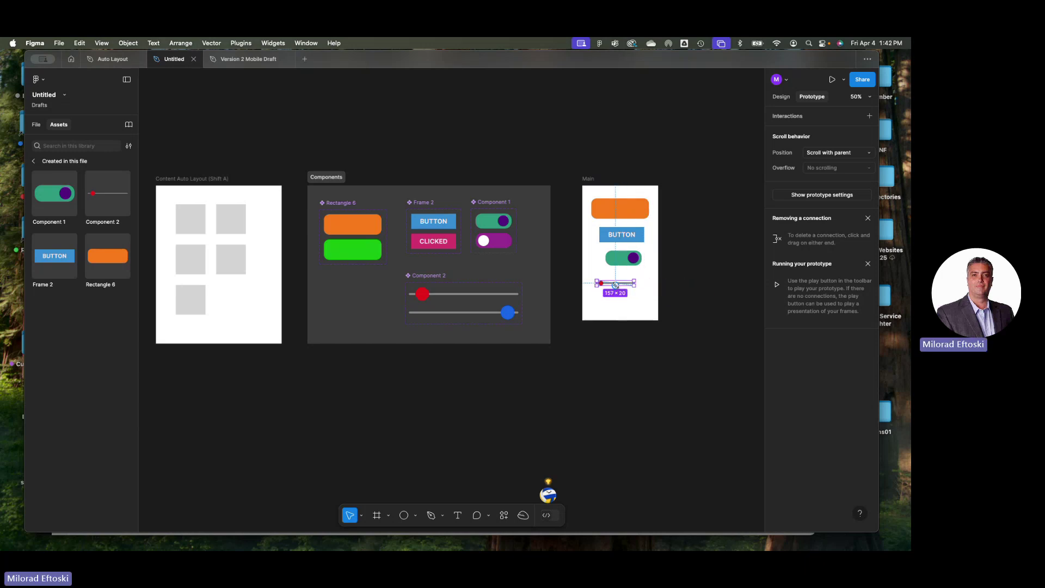
Enlarge the slider instance to 212 × 27 and duplicate it twice, stacking the copies below it
scroll(634, 291, up, 5)
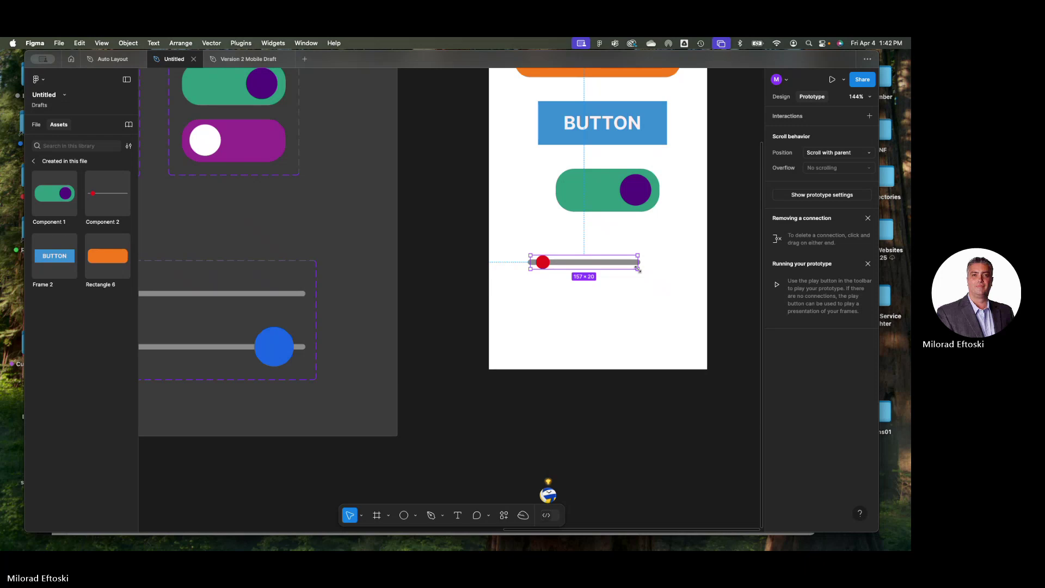
drag(638, 269, 633, 298)
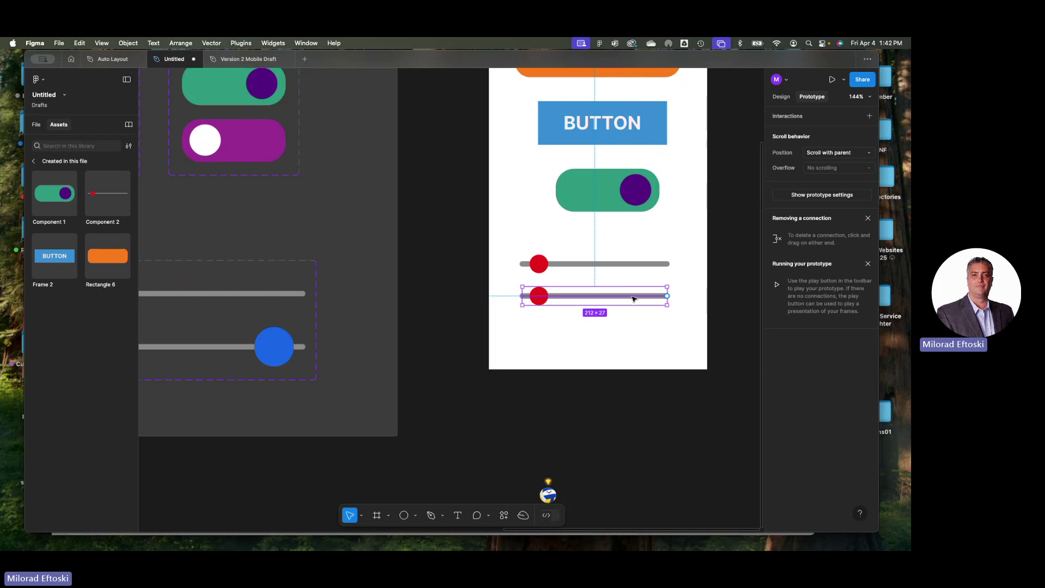
key(super+d)
click(655, 401)
Present the Main frame as a running prototype
key(minus)
scroll(659, 401, left, 3)
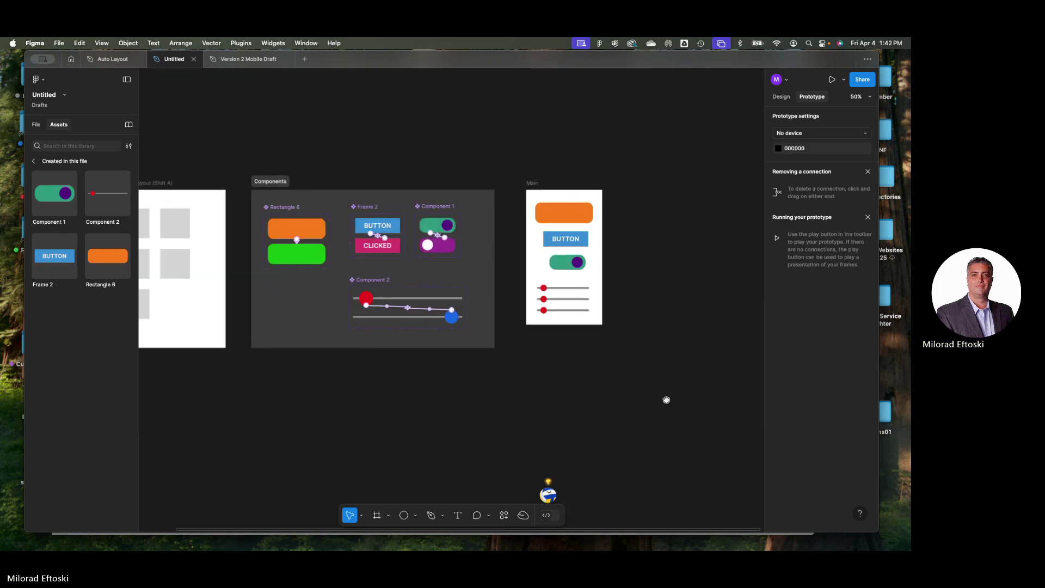
click(532, 184)
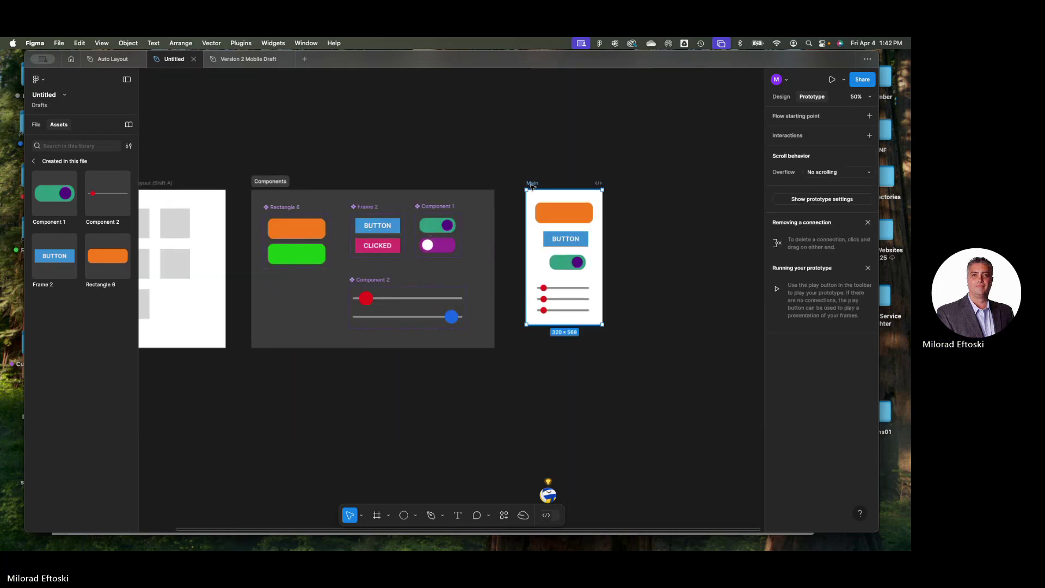
key(super+alt+Return)
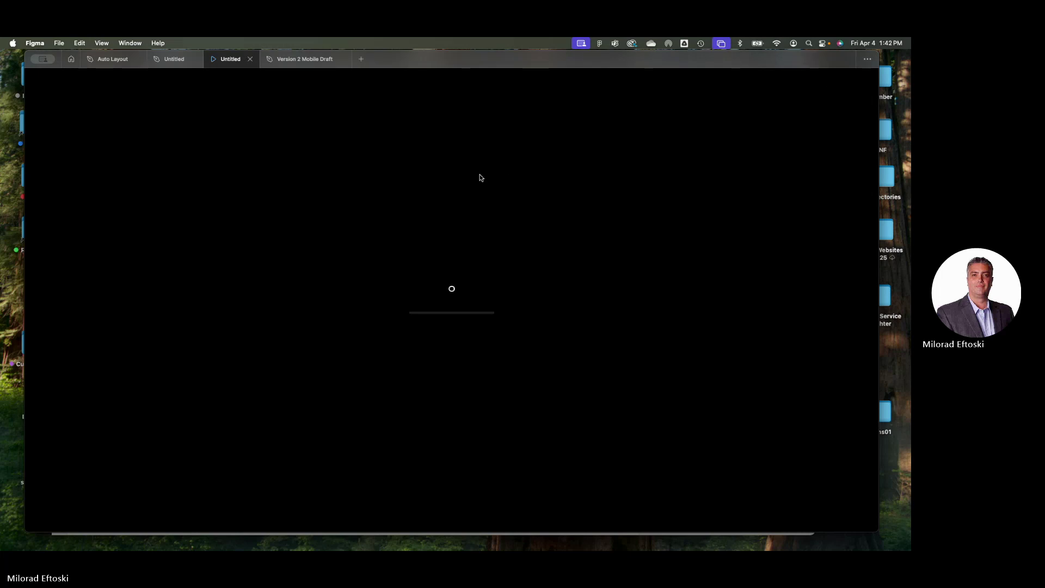
click(475, 265)
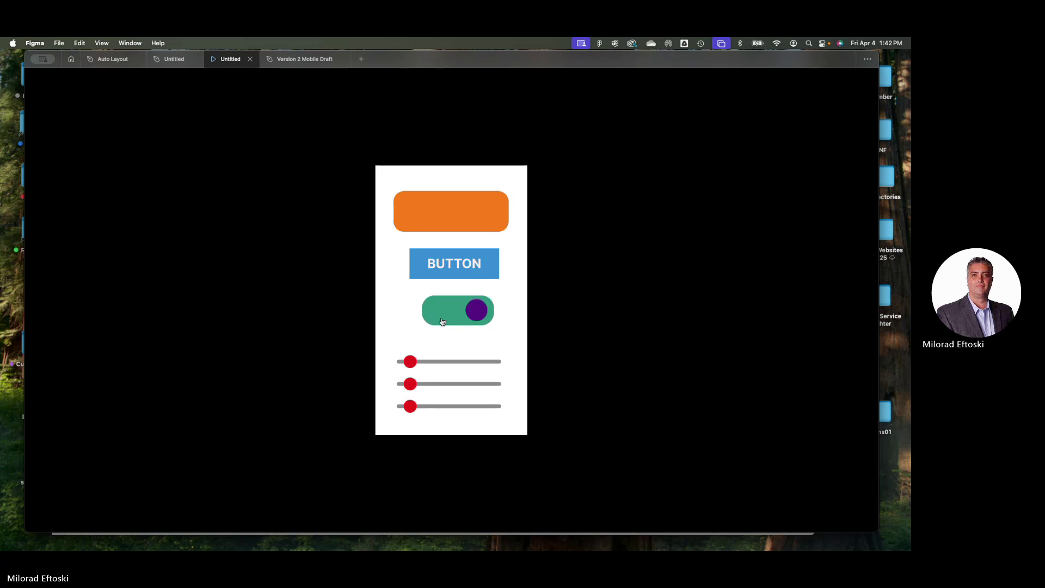
Test the drag interaction on the knobs of all three sliders in the prototype
drag(409, 363, 466, 364)
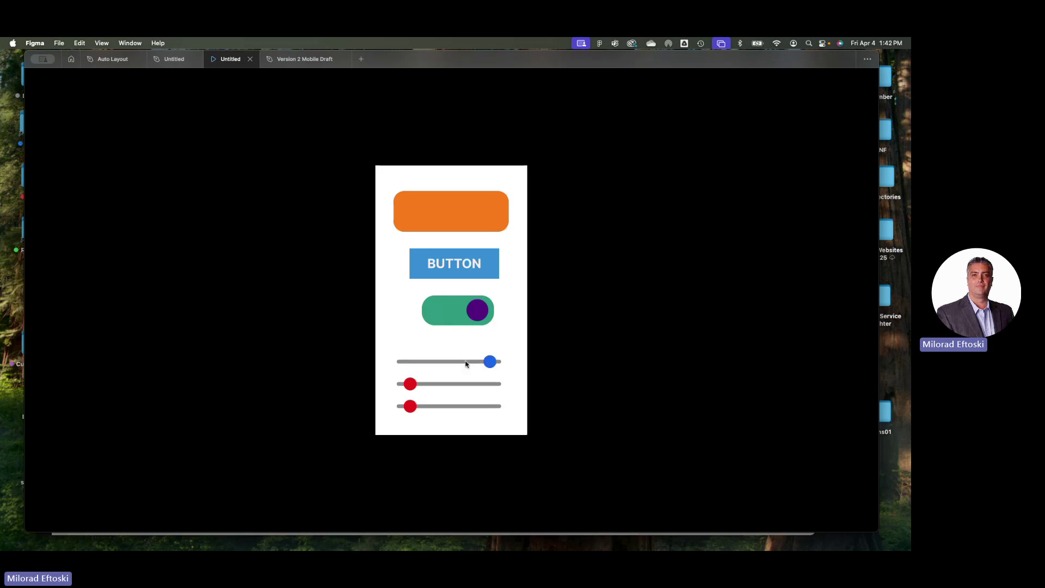
drag(487, 362, 409, 362)
click(411, 383)
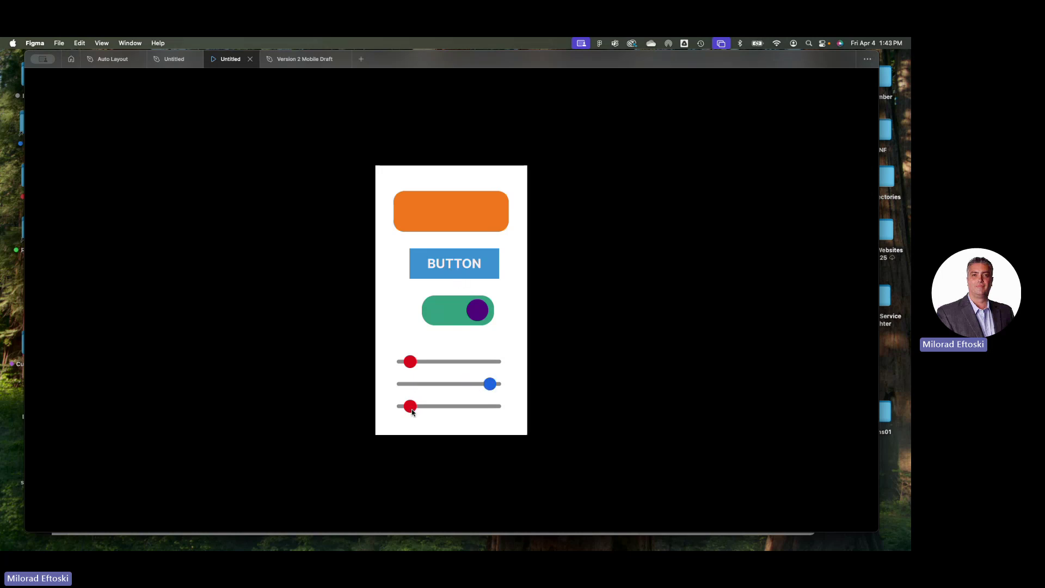
click(411, 406)
click(490, 384)
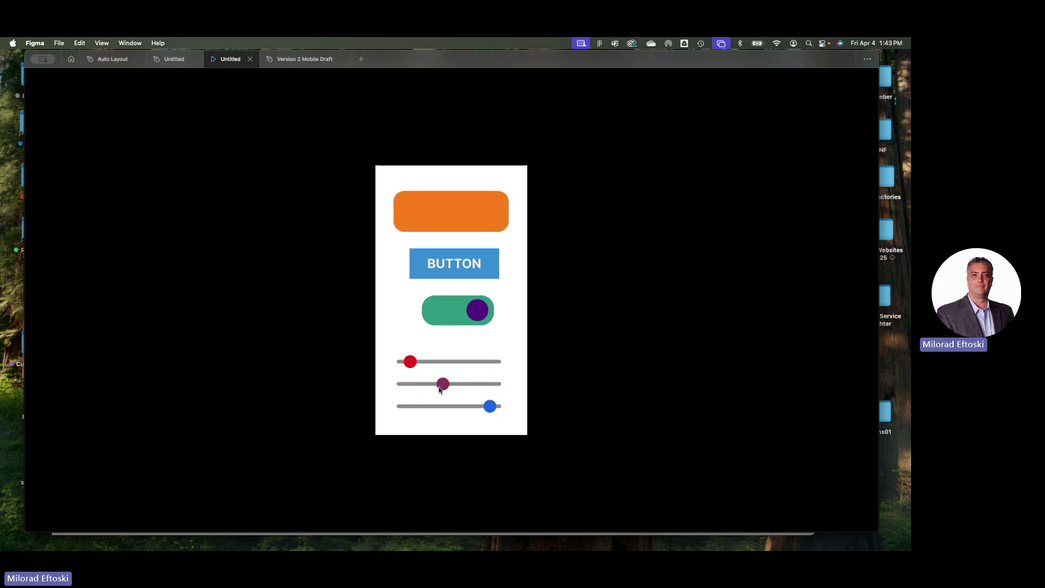
click(416, 367)
Test the toggle switch and the BUTTON component in the prototype, and close the preview
click(455, 313)
click(456, 313)
click(456, 314)
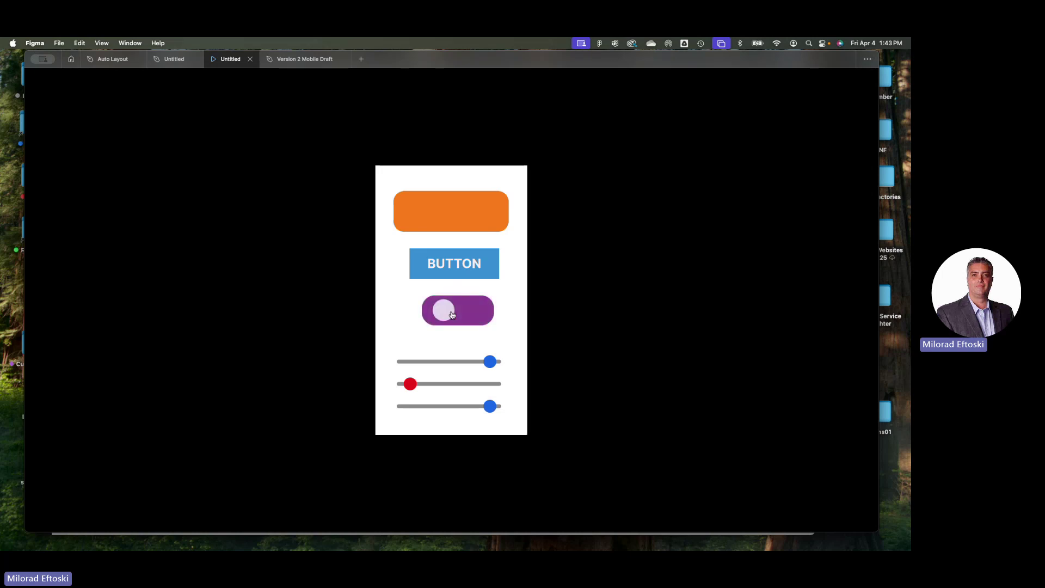
click(456, 314)
click(455, 314)
click(457, 272)
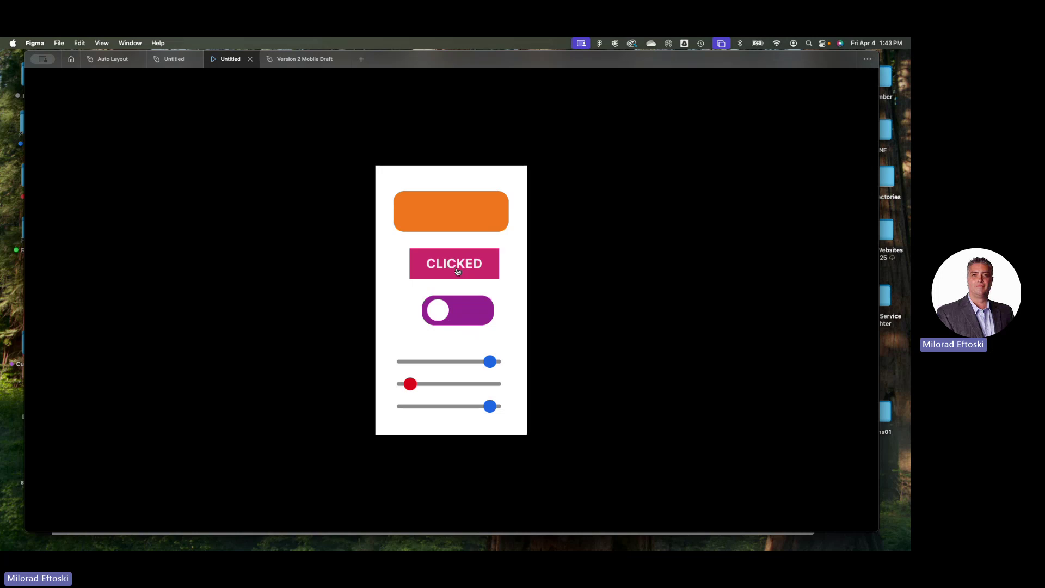
click(457, 271)
click(457, 272)
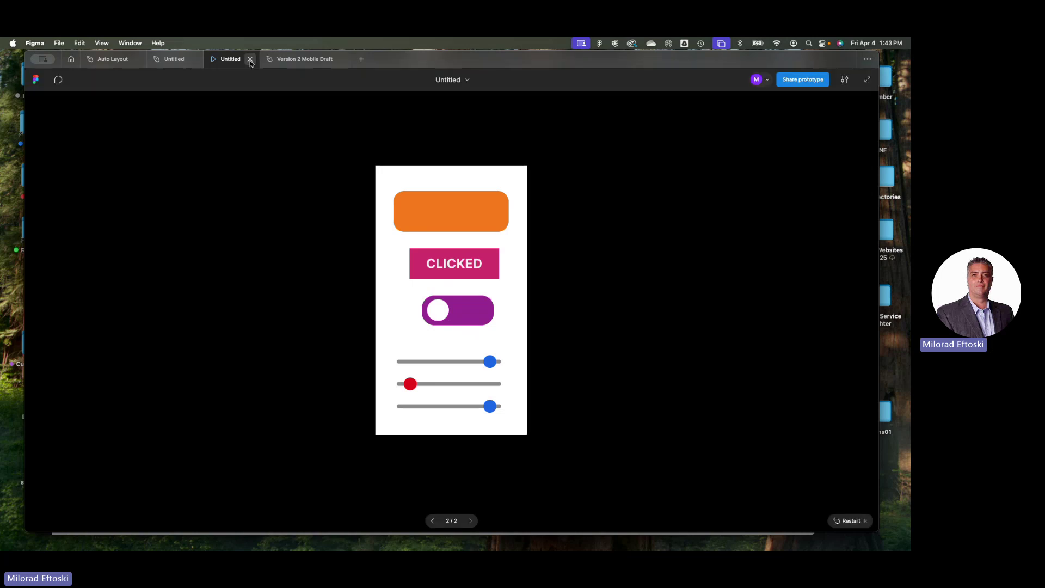
key(super+w)
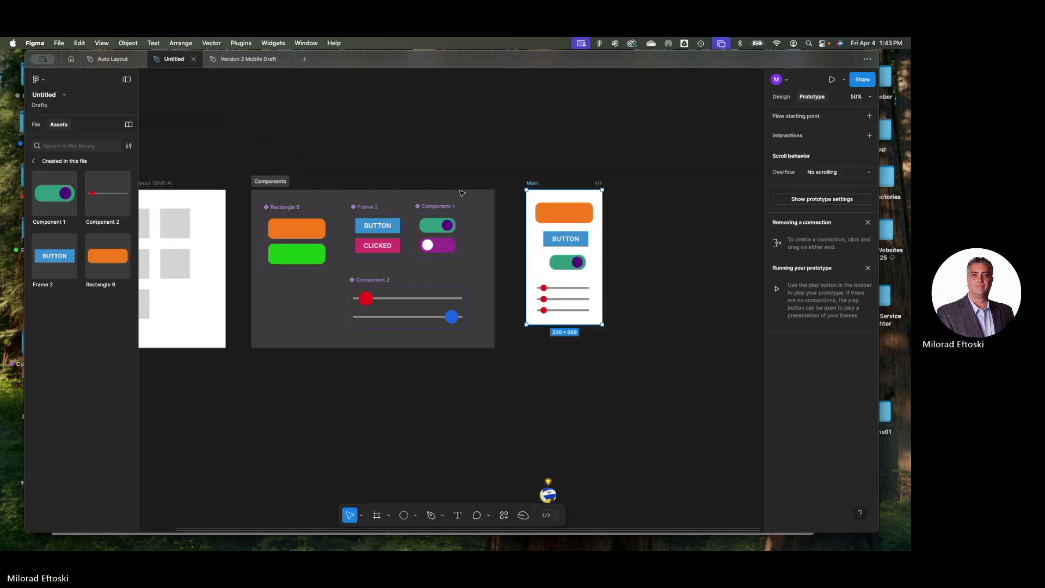
scroll(462, 193, down, 3)
scroll(529, 265, up, 3)
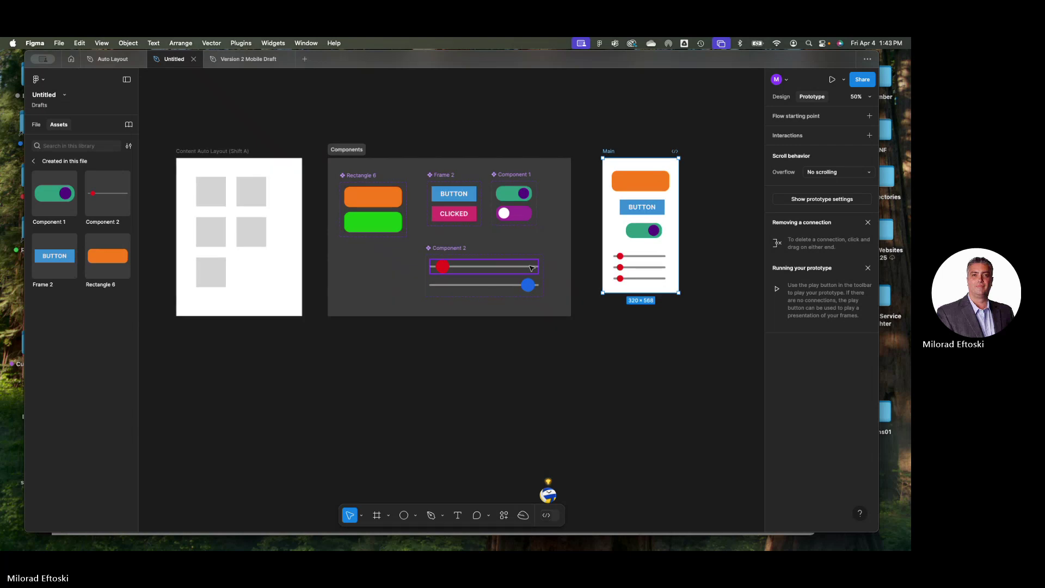
click(466, 118)
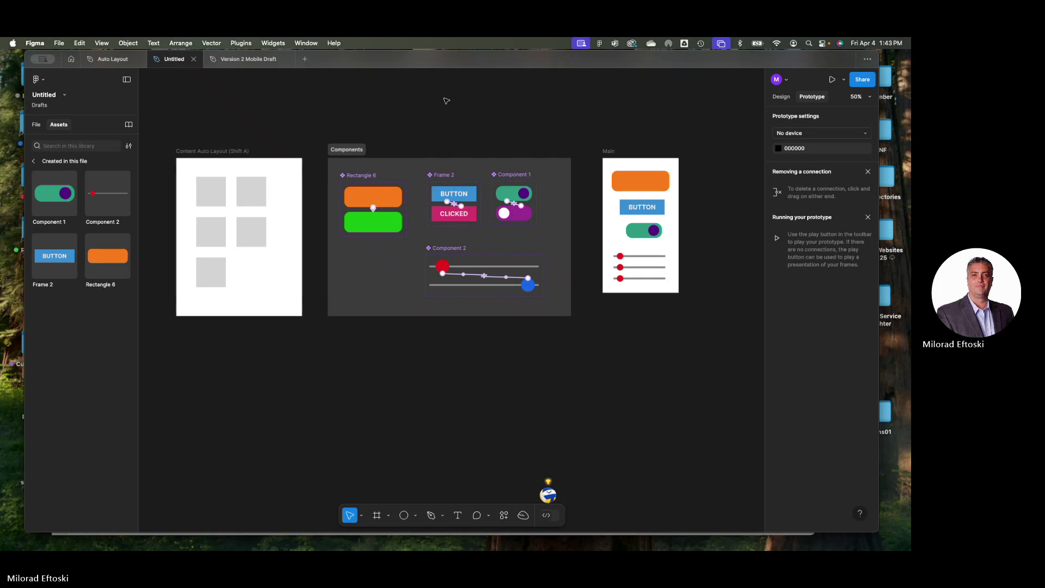
drag(578, 362, 593, 348)
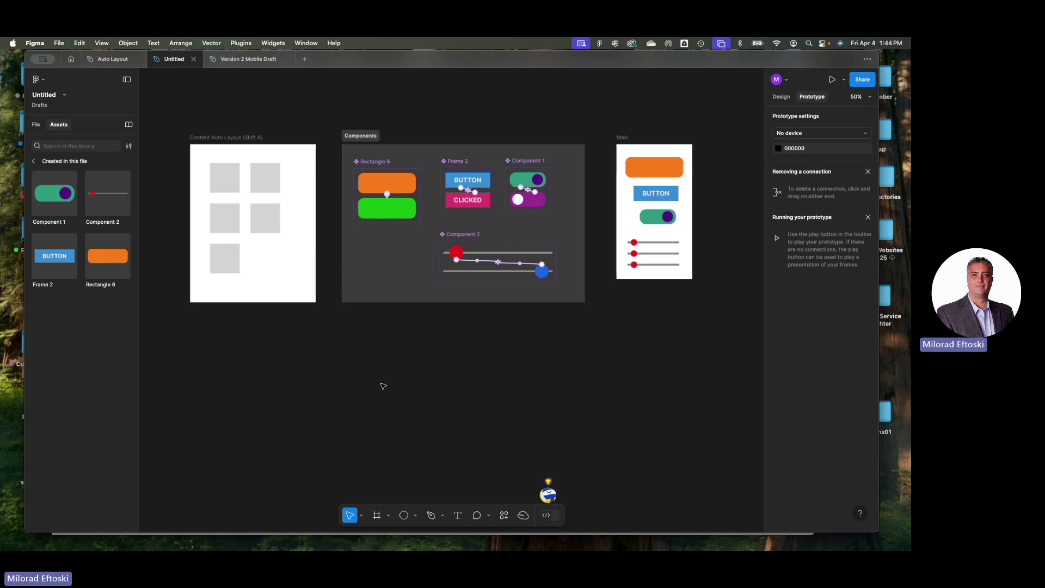
scroll(382, 381, down, 2)
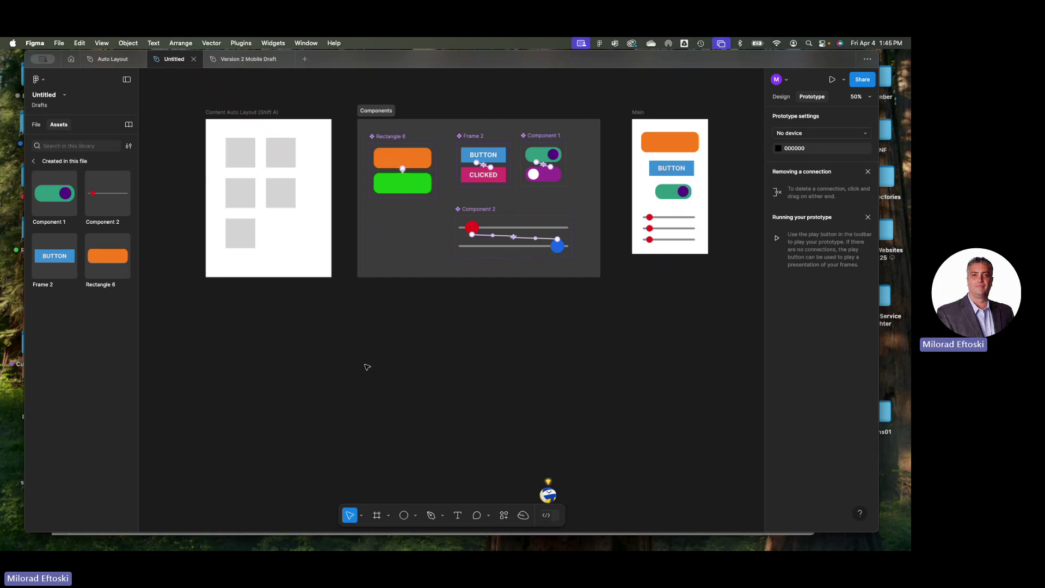
Save a local copy of the file to the Desktop as "Components with Autolayout.fig"
click(59, 43)
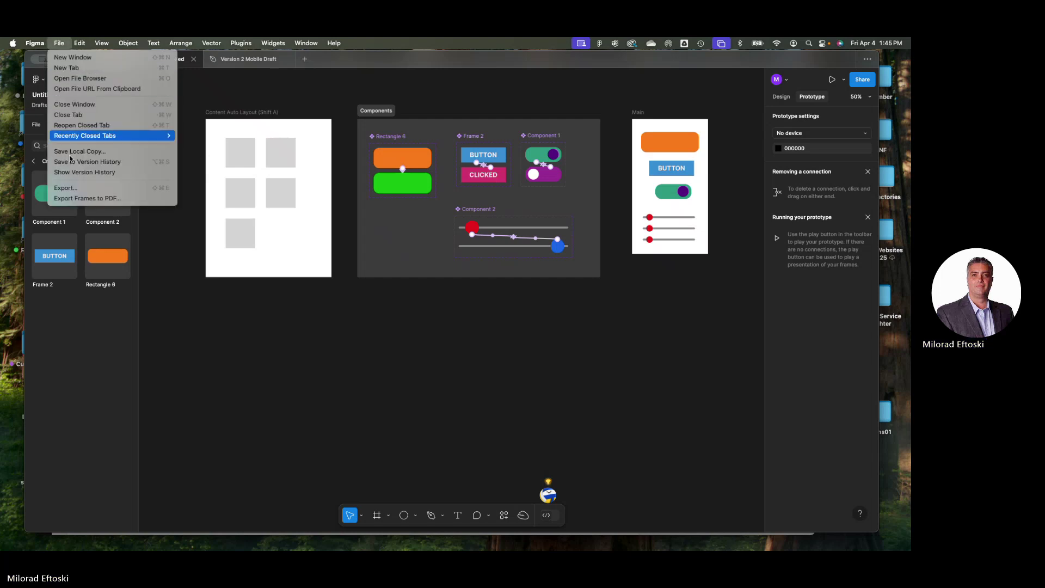
click(95, 157)
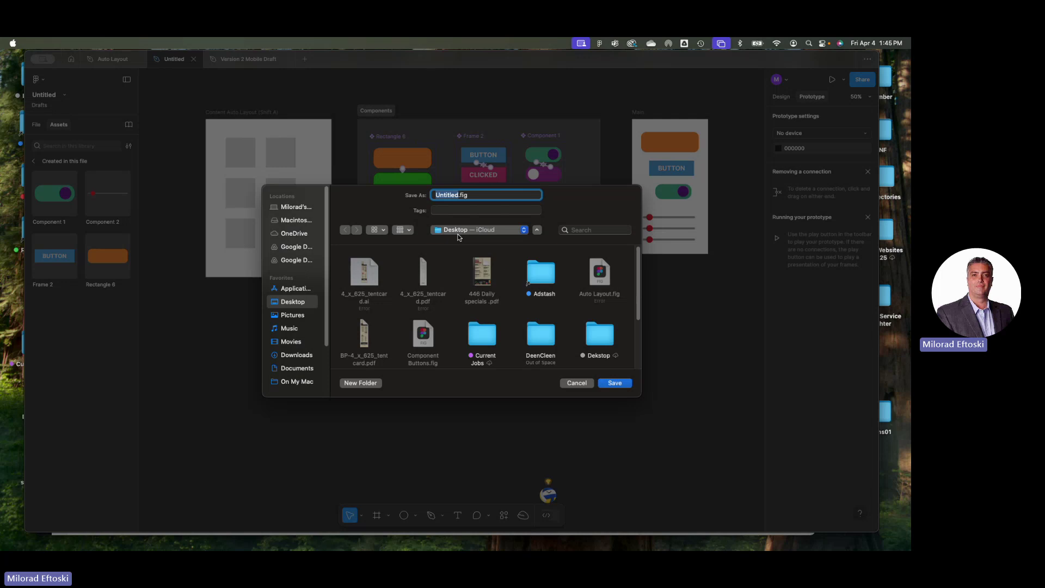
text(Com)
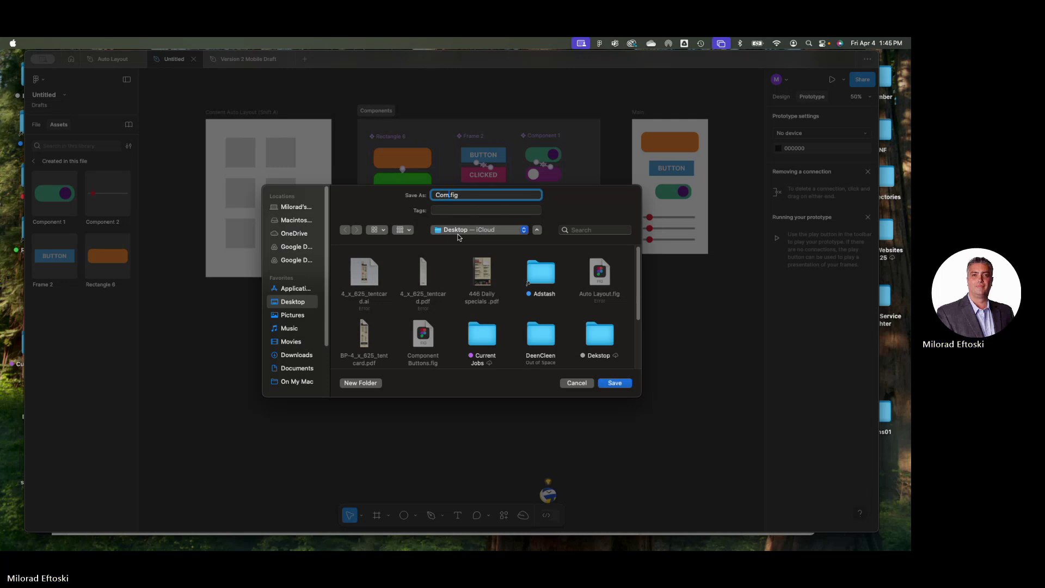
text(ponents)
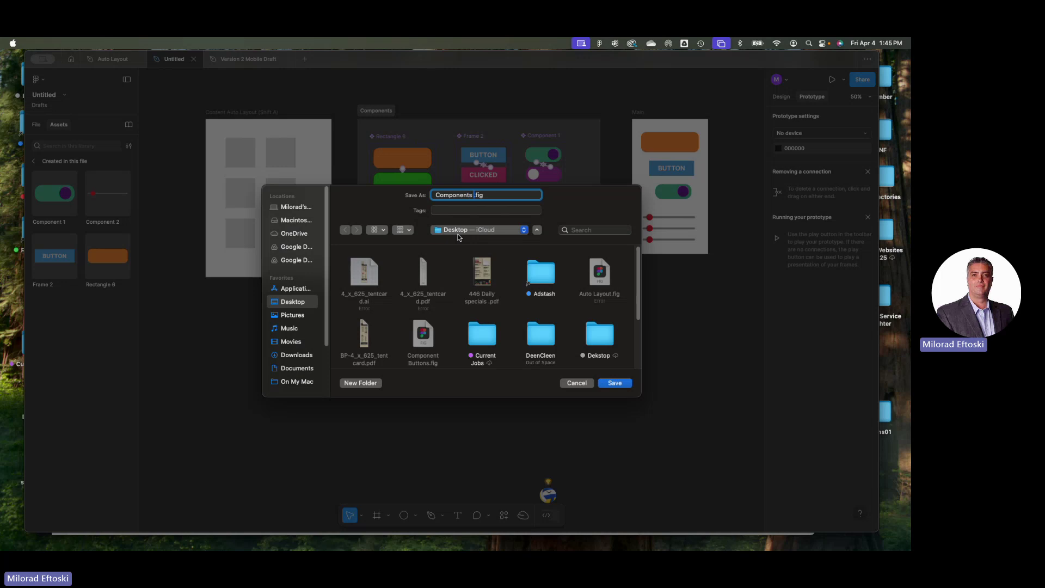
text( with Autolayout)
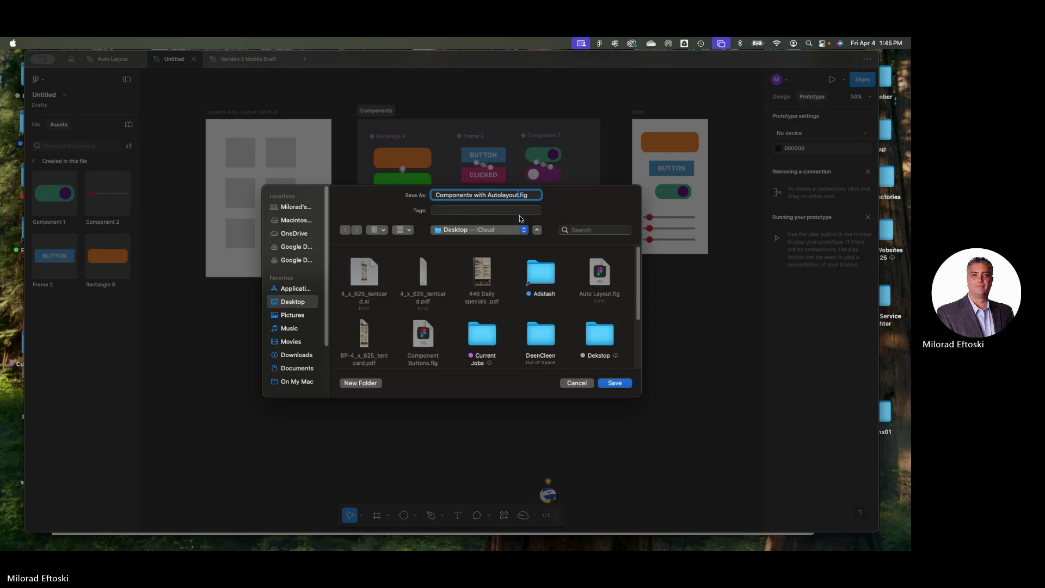
click(615, 383)
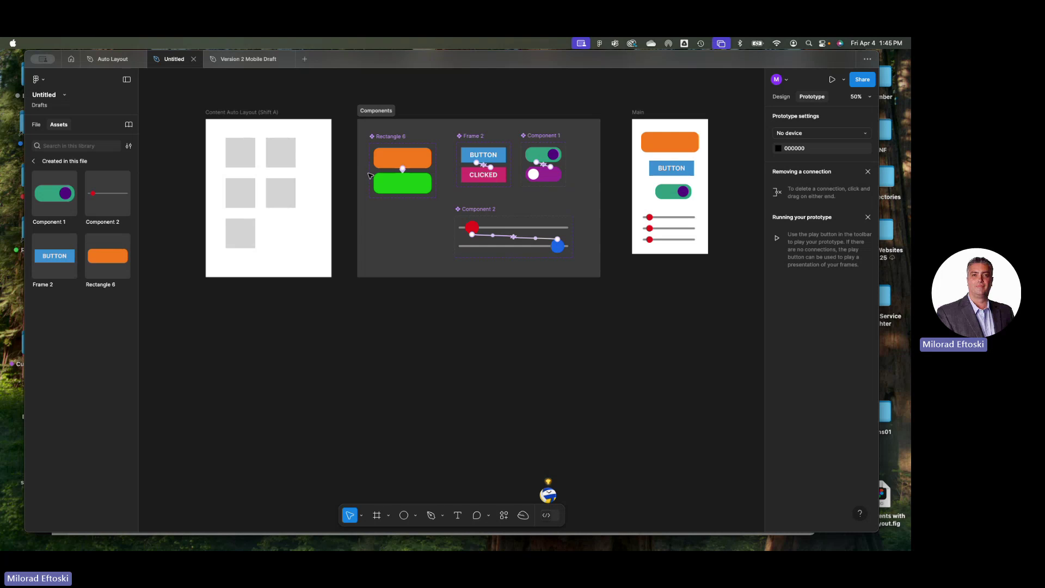
Close the open Untitled, Version 2 Mobile Draft and Auto Layout files
click(193, 59)
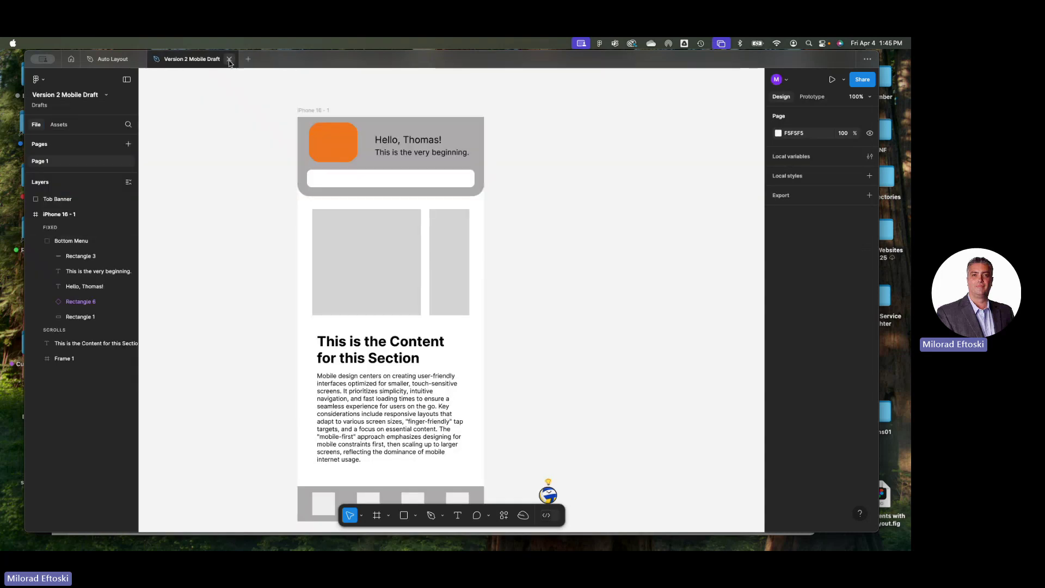
click(350, 157)
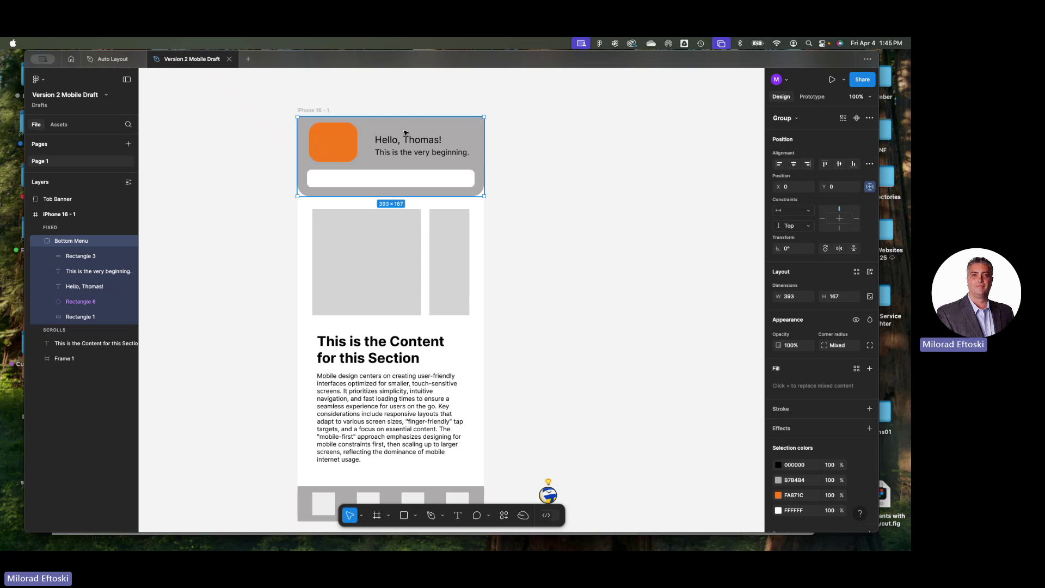
click(230, 60)
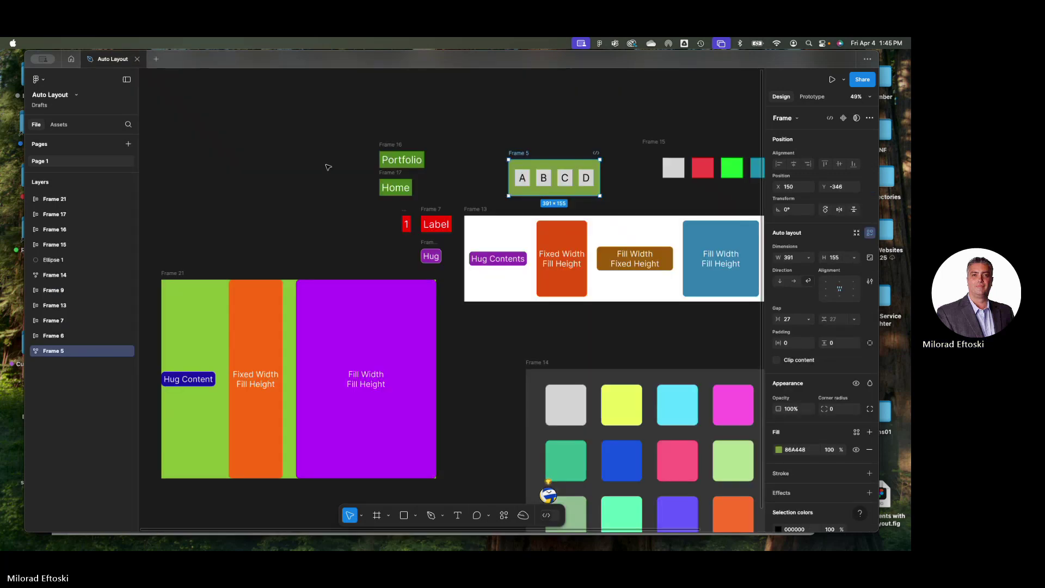
click(137, 60)
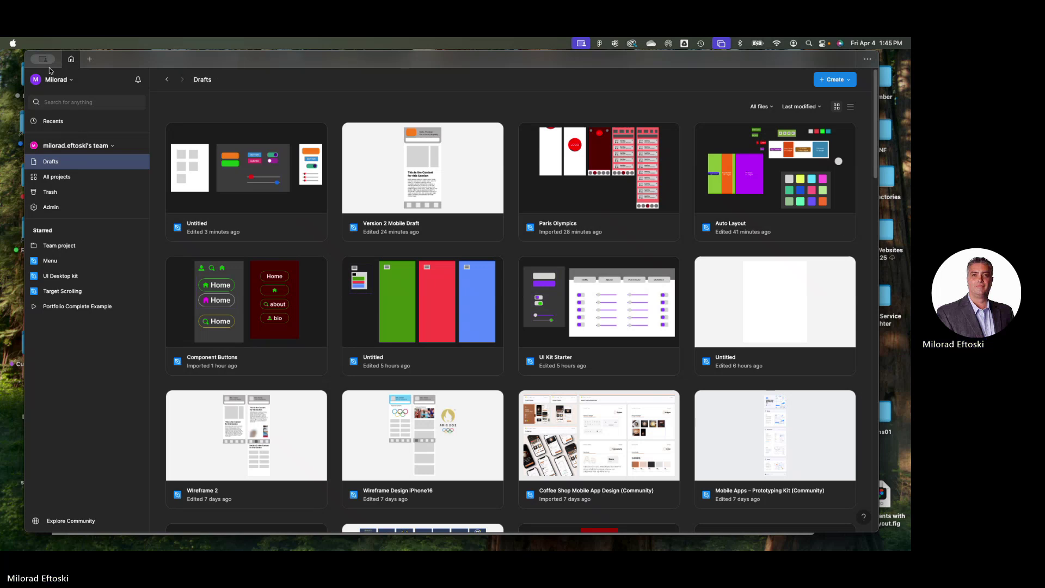
Create a new FigJam board and draw two crossing black strokes on it with the Marker
click(90, 61)
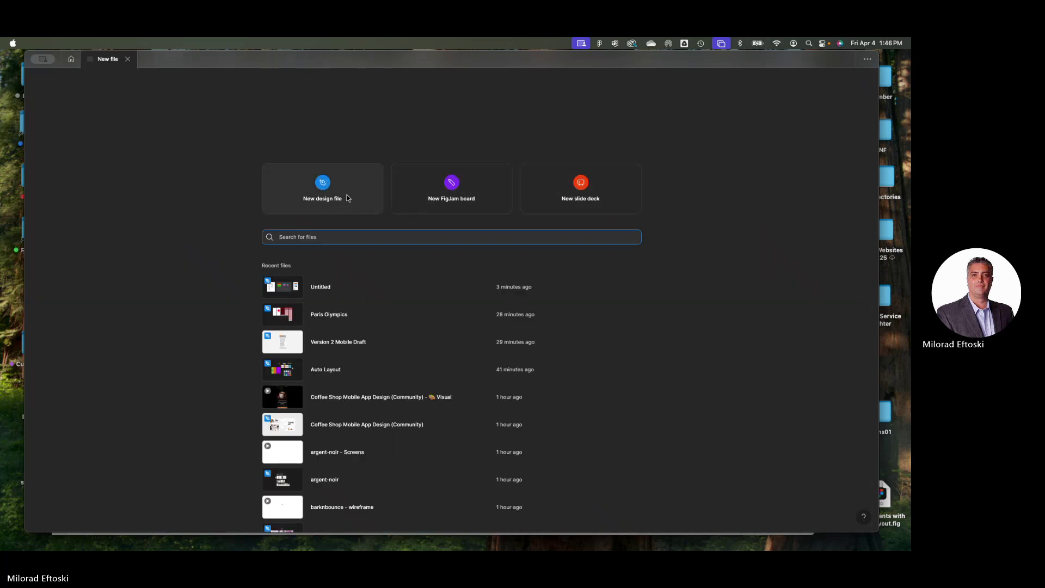
click(411, 174)
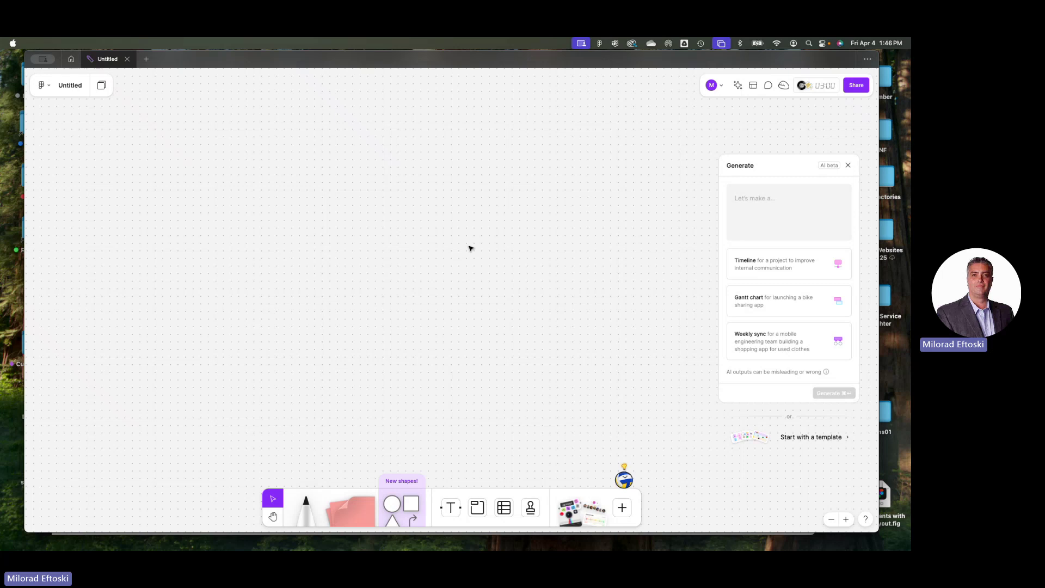
click(306, 505)
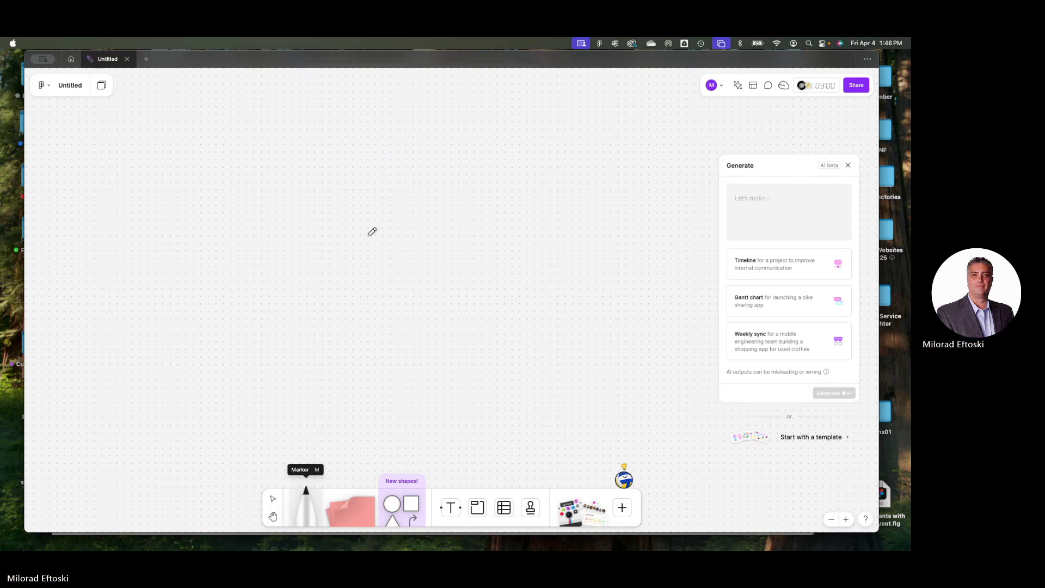
drag(298, 185, 367, 236)
drag(263, 235, 443, 213)
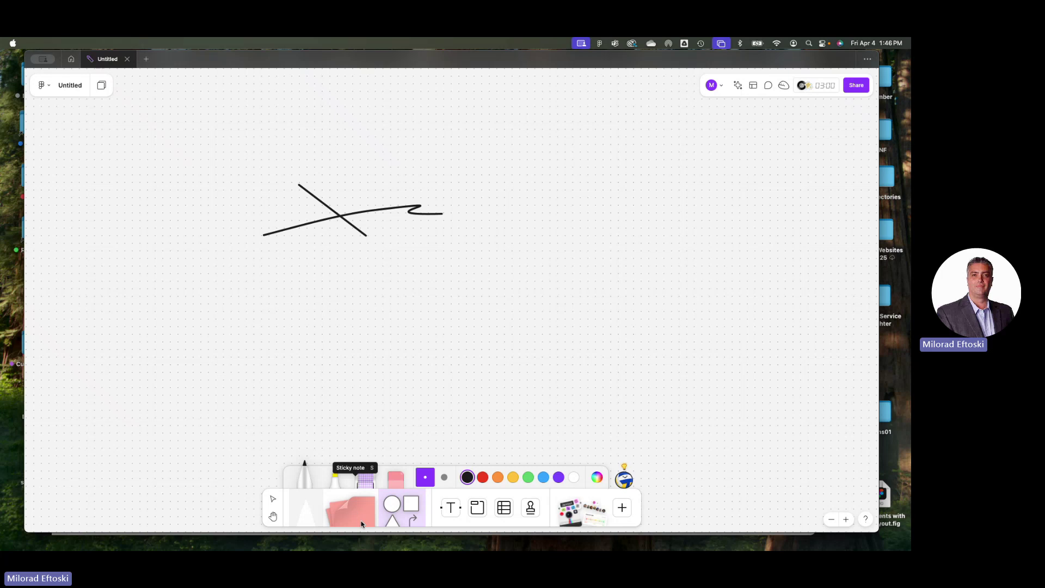
Add a red sticky note beside the strokes reading "Hey did you do the menu?" and shift it slightly
click(358, 516)
click(532, 211)
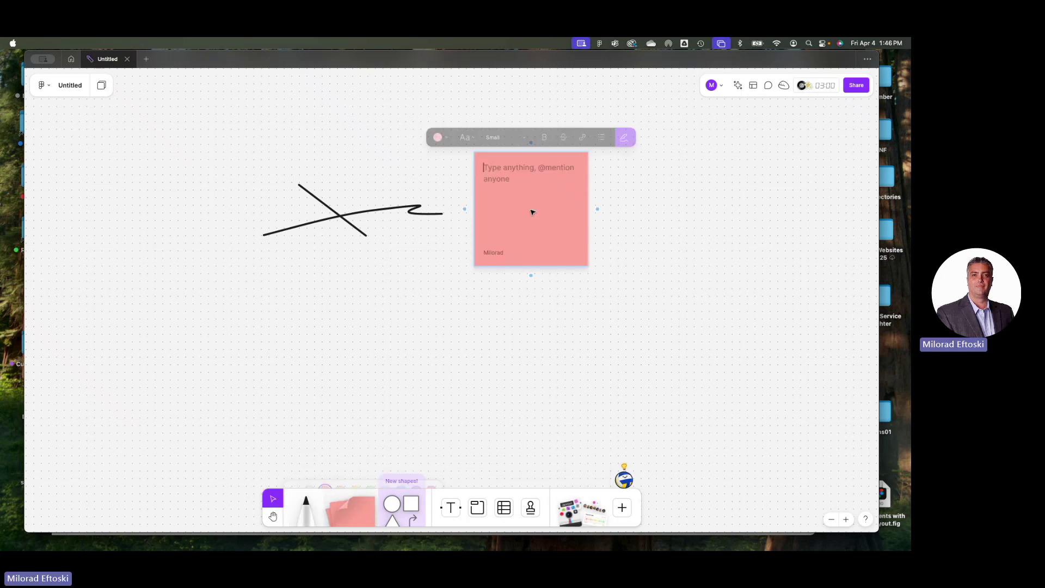
text(Hey jdi)
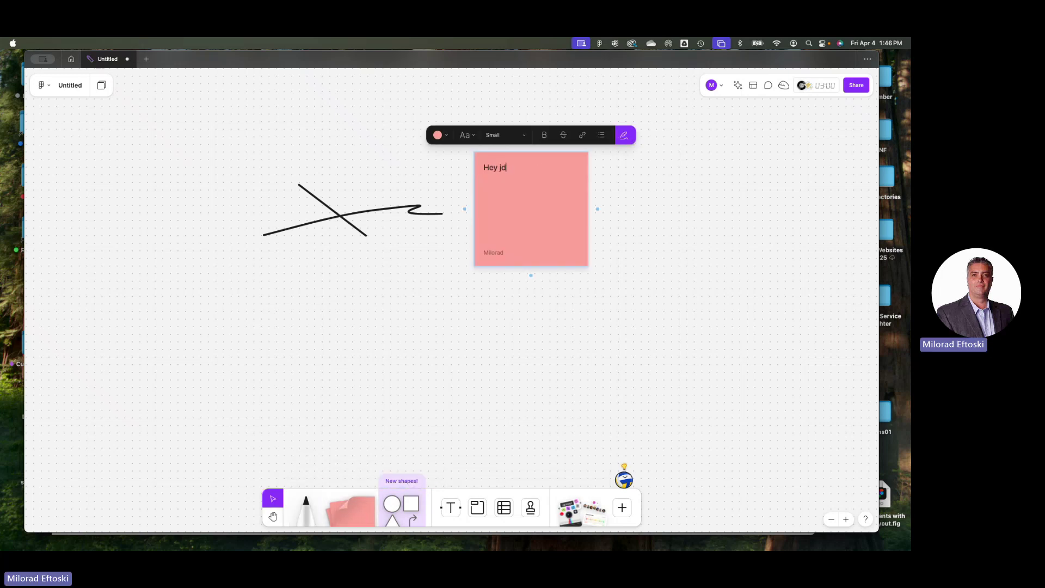
key(BackSpace)
key(BackSpace)
key(BackSpace)
text(di)
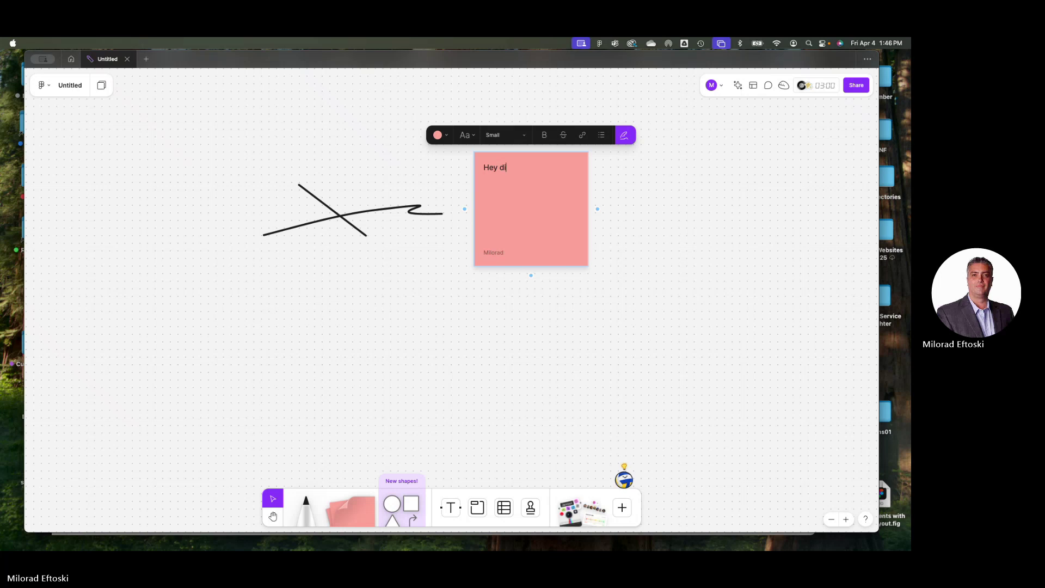
text(d you do the )
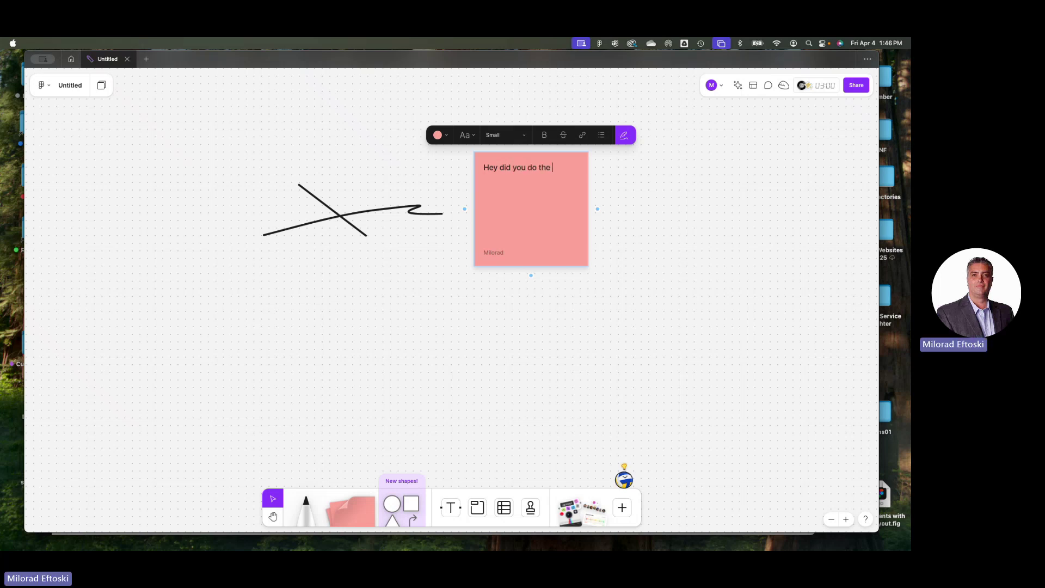
text(menu?)
click(560, 326)
drag(518, 168, 526, 173)
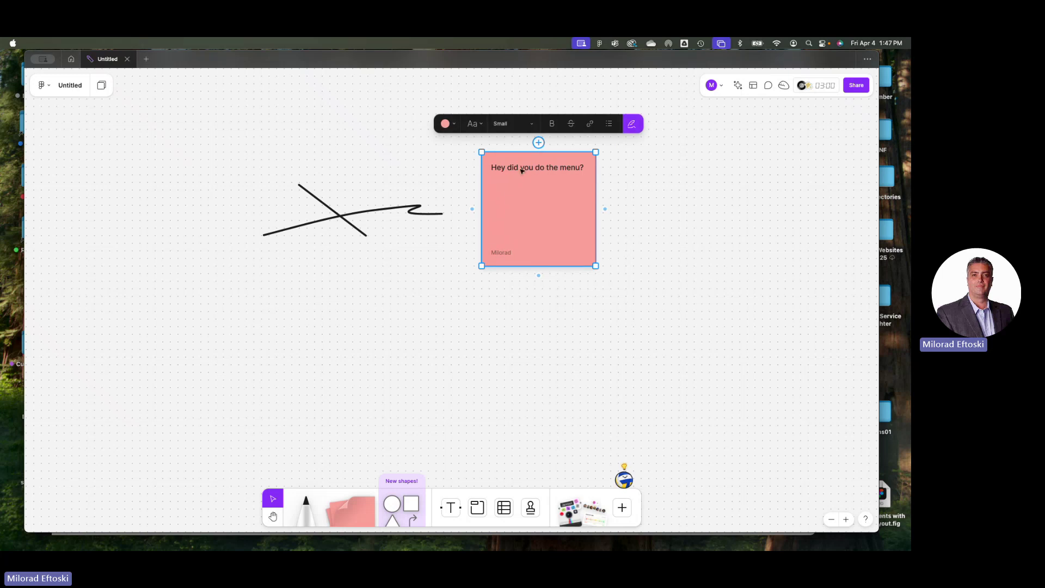
Place five thumbs-up stamps on and around the lower part of the sticky note
key(t)
drag(399, 298, 602, 409)
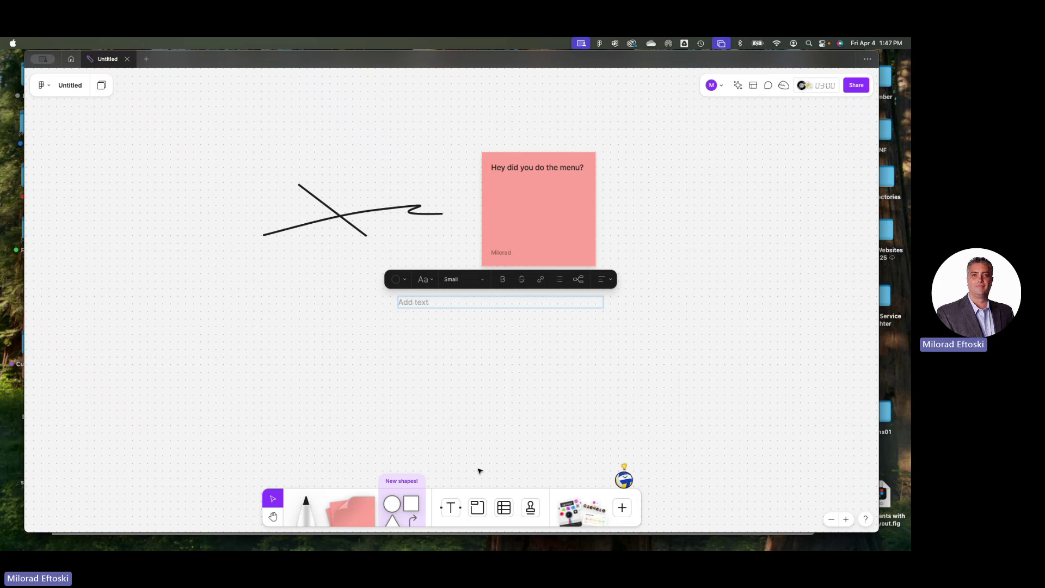
click(531, 507)
click(526, 384)
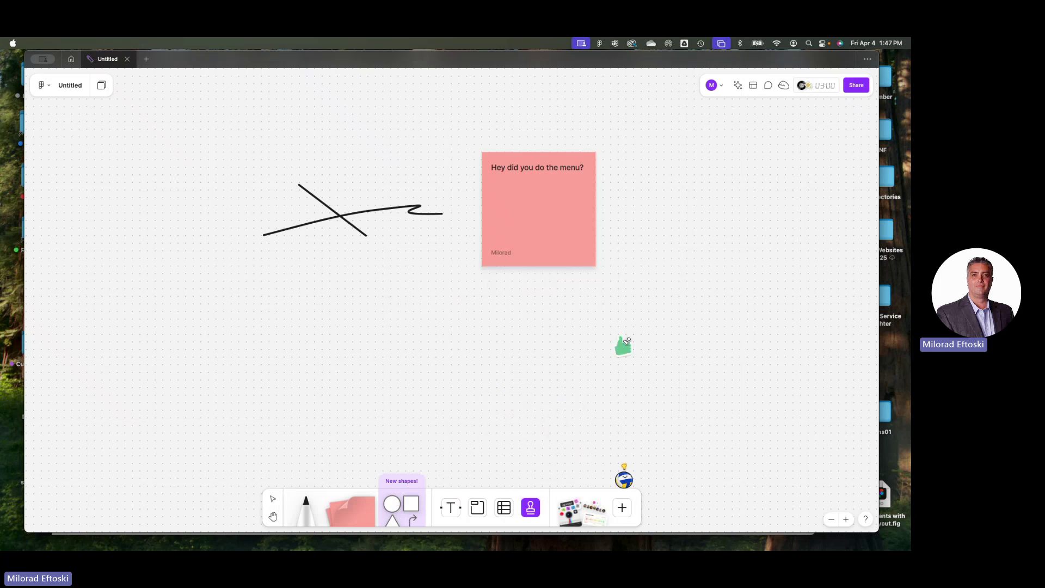
click(624, 338)
click(560, 342)
scroll(566, 334, down, 1)
click(617, 287)
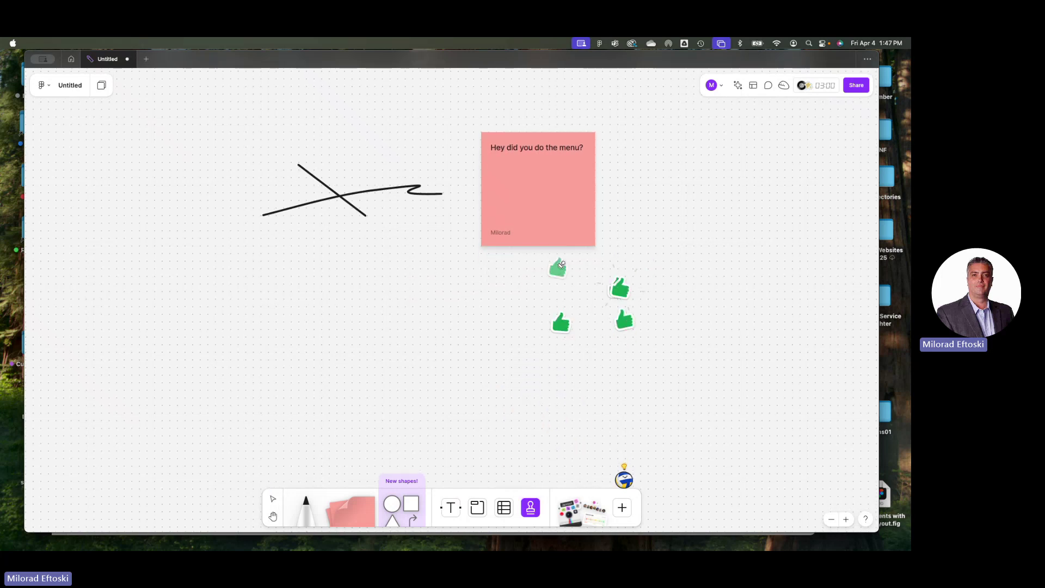
scroll(557, 266, up, 1)
click(558, 265)
click(617, 248)
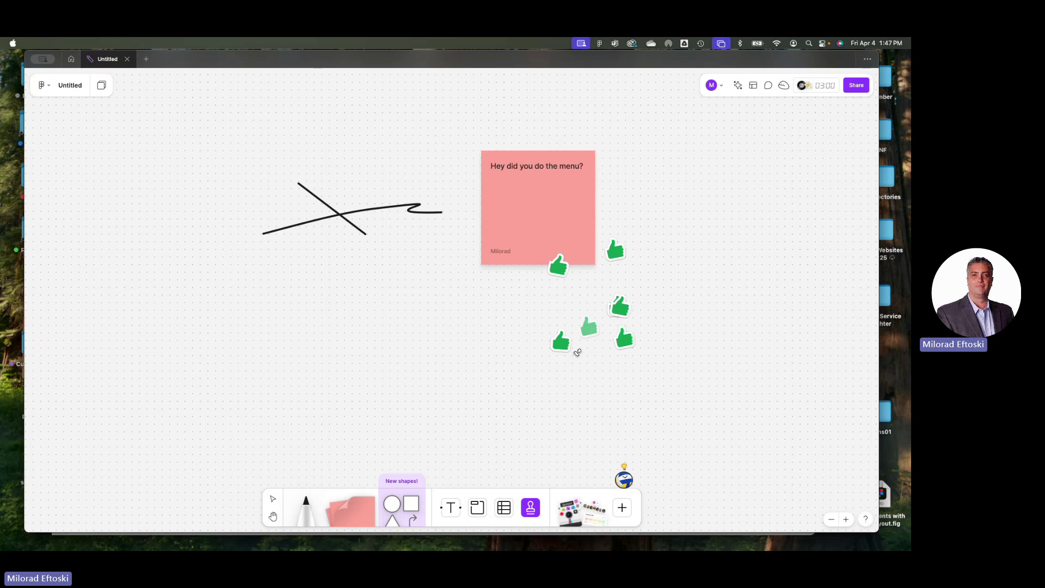
Browse the widgets and templates, place the "100" sticker below the marker strokes, and close the board
click(574, 519)
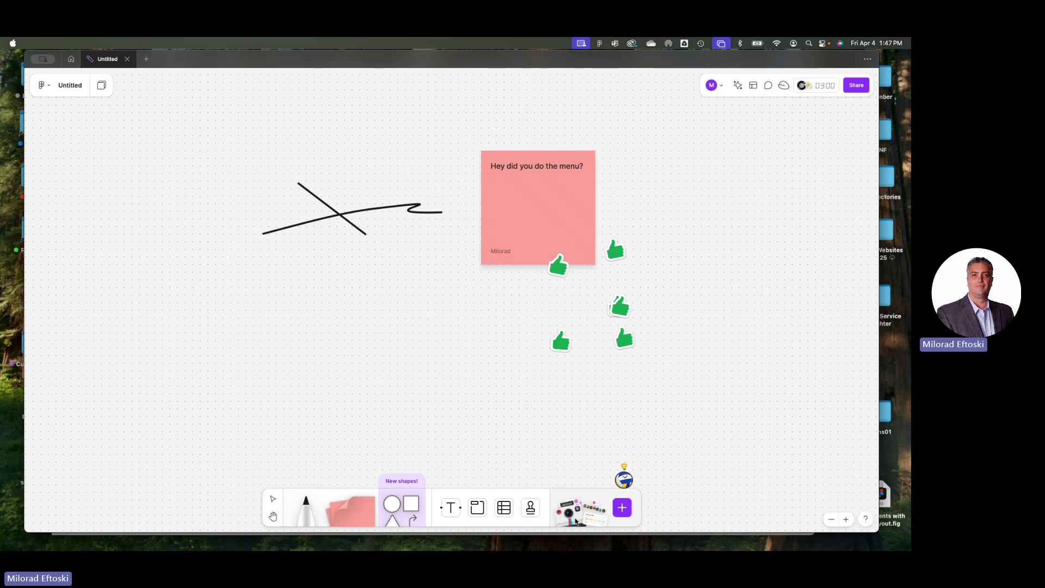
click(565, 513)
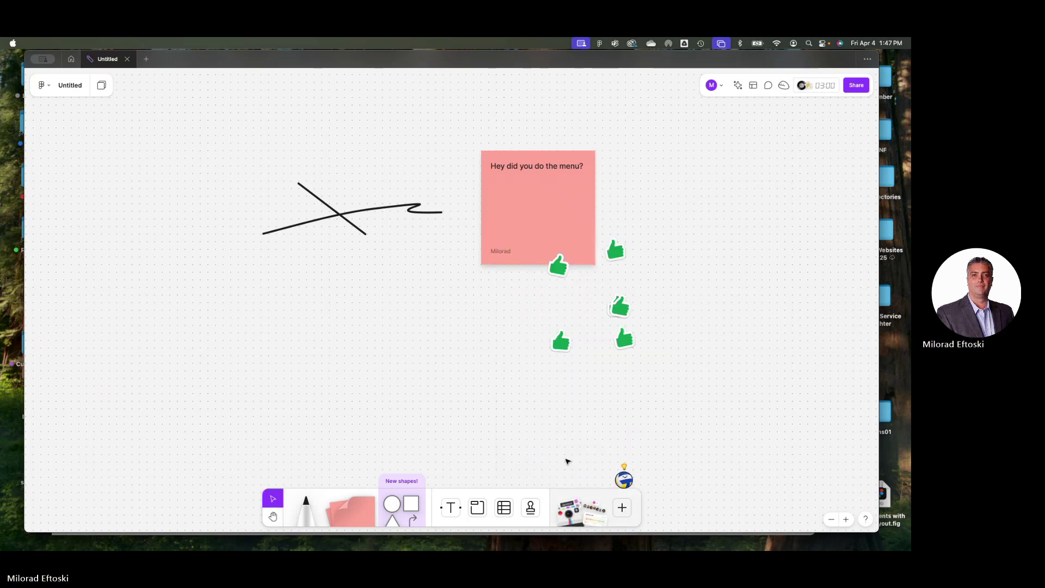
click(568, 509)
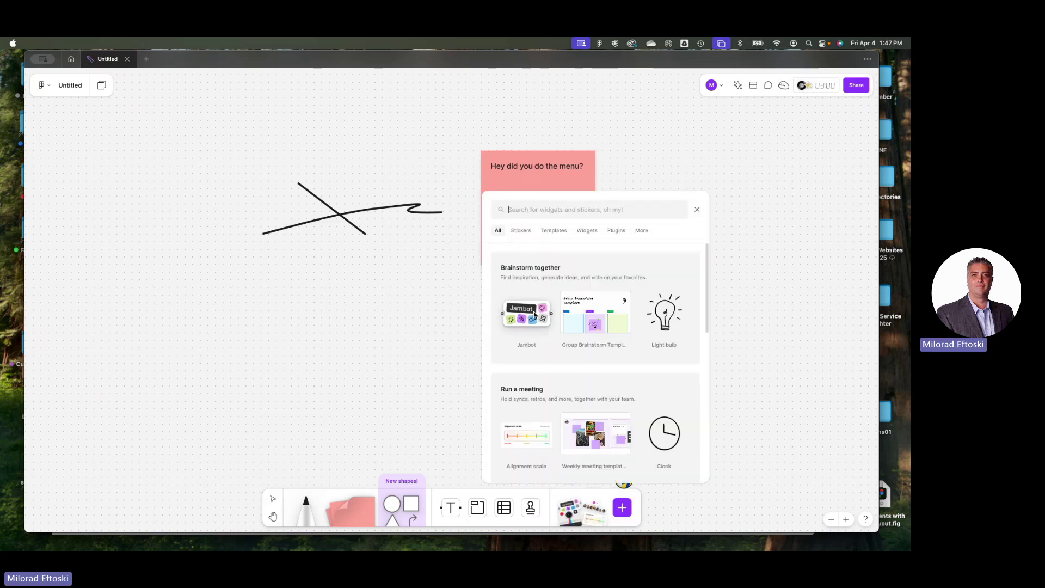
scroll(636, 359, down, 5)
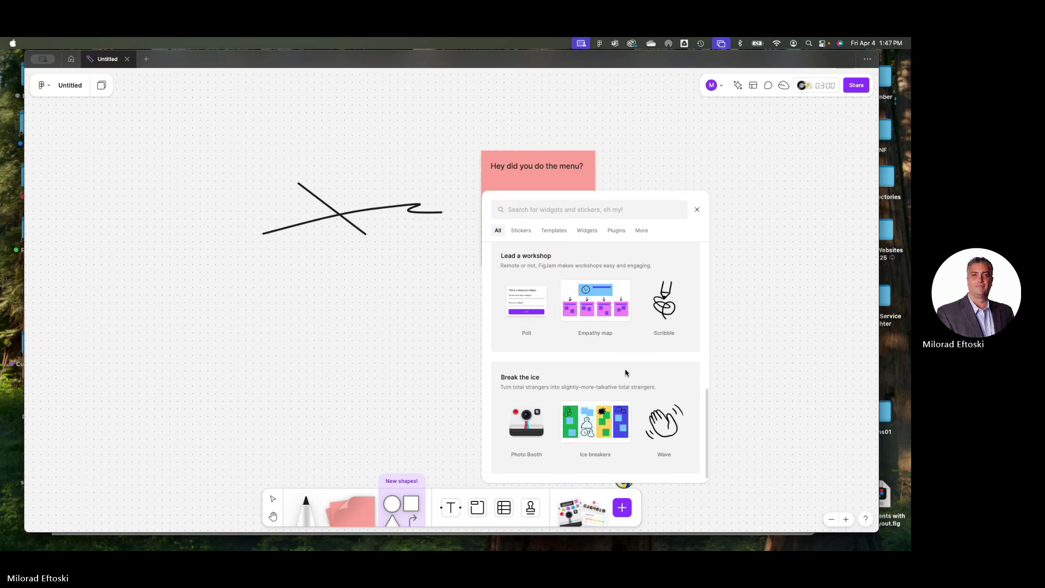
scroll(624, 369, up, 5)
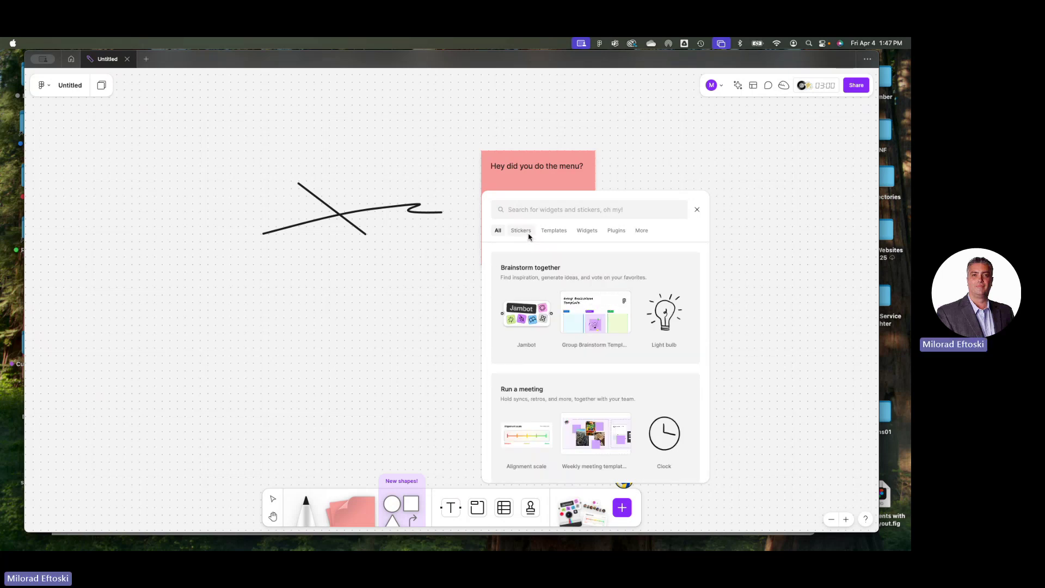
click(528, 236)
click(553, 231)
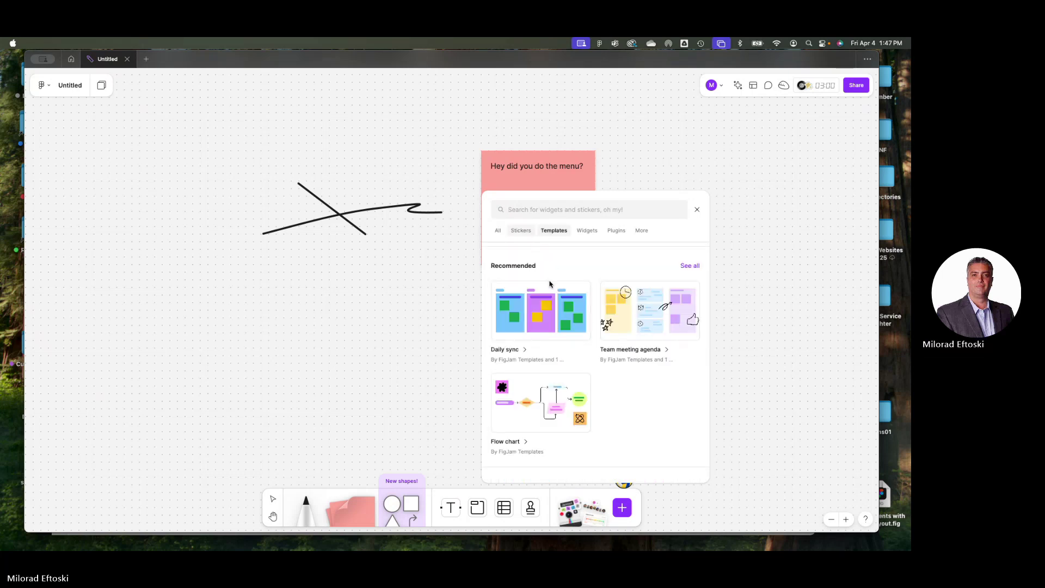
click(521, 230)
drag(550, 285, 492, 352)
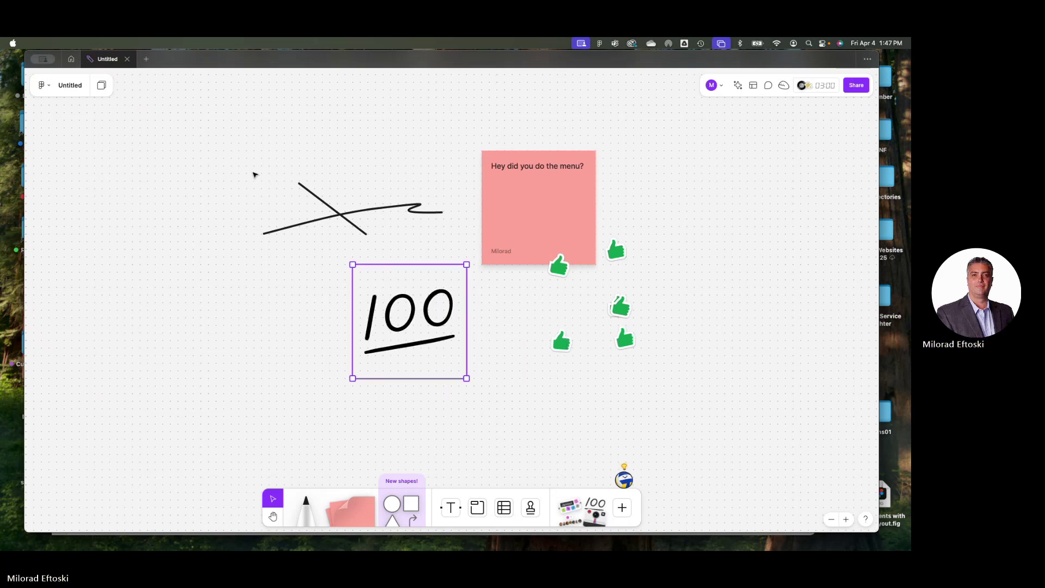
key(super+w)
Create a new slide deck and add the title slide from the Marketing Strategy template
click(88, 58)
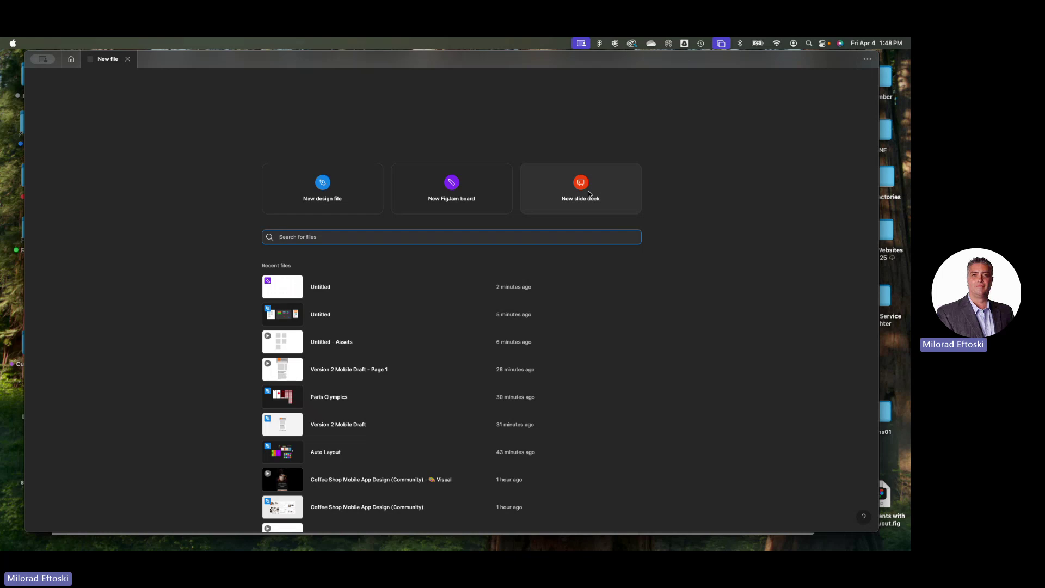
click(588, 193)
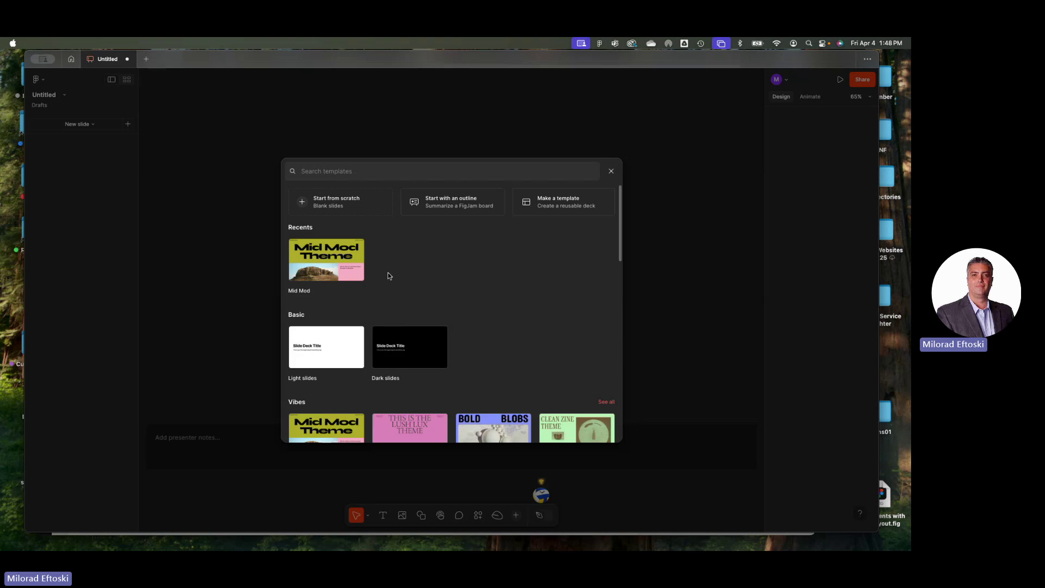
scroll(422, 294, down, 10)
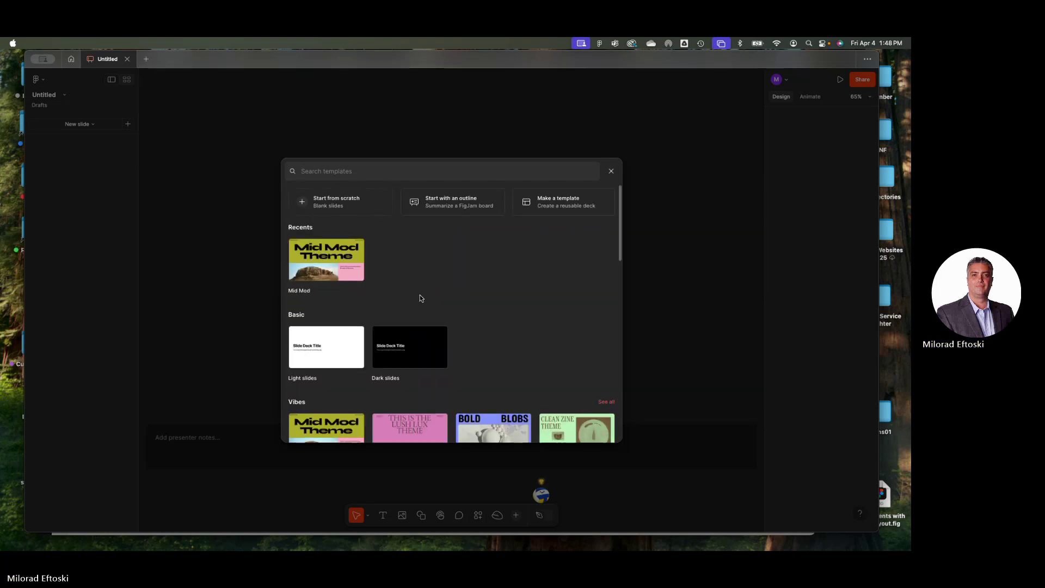
scroll(413, 288, down, 15)
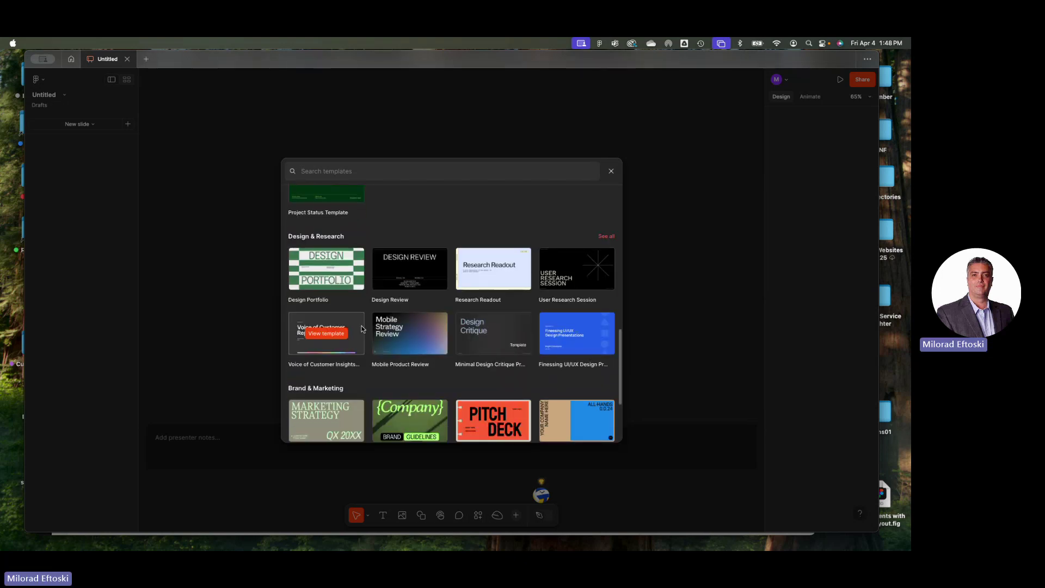
scroll(360, 316, down, 4)
click(322, 338)
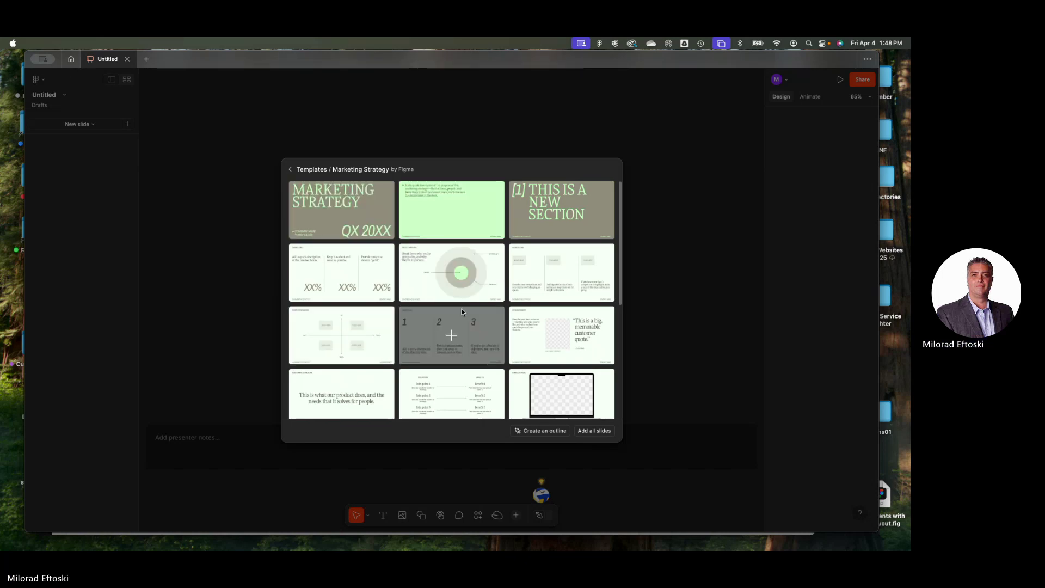
scroll(410, 272, down, 2)
scroll(410, 274, up, 2)
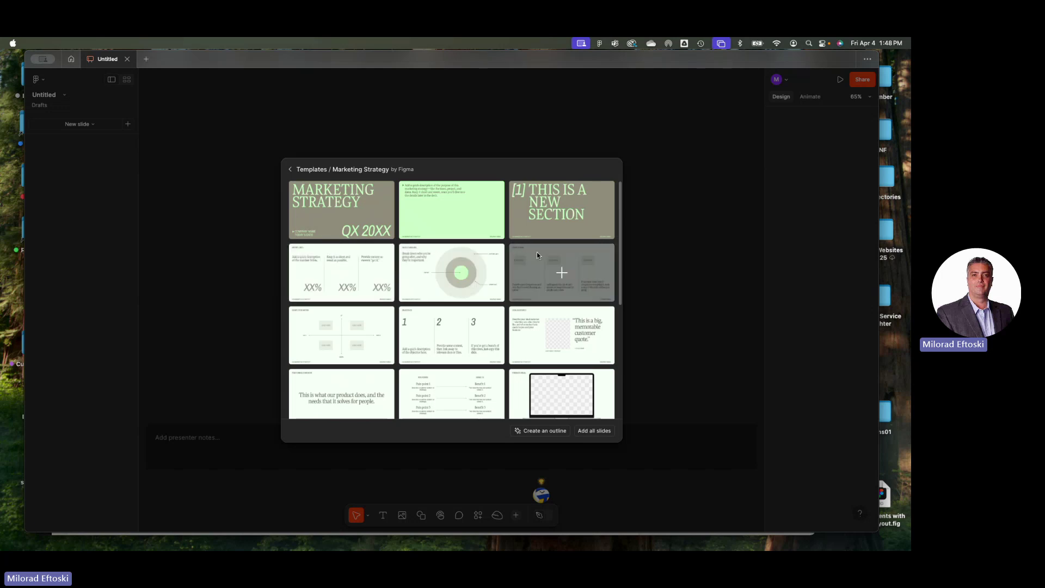
click(343, 213)
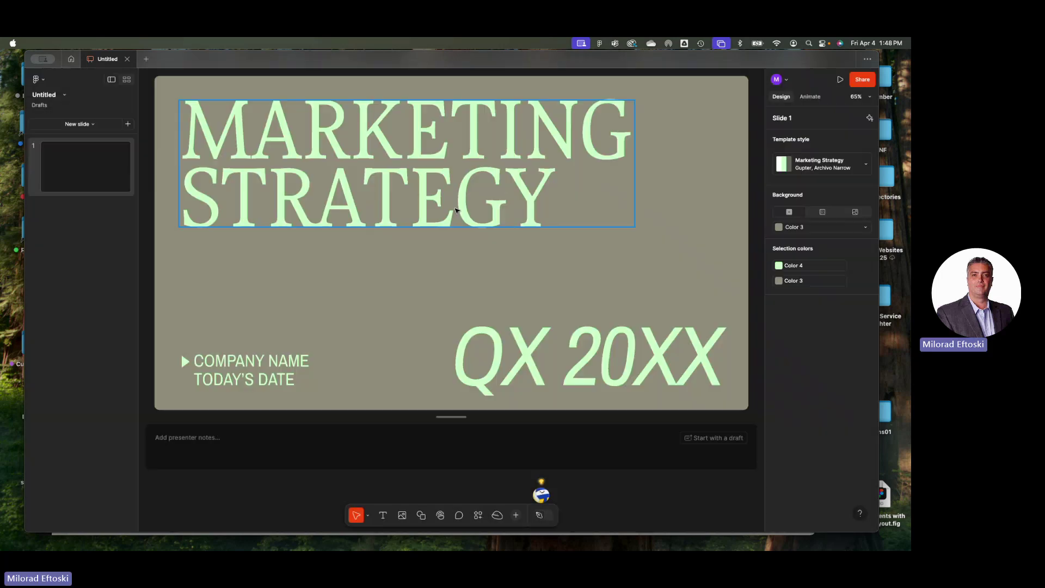
Inspect the MARKETING STRATEGY title's text properties and close the slide deck
click(456, 210)
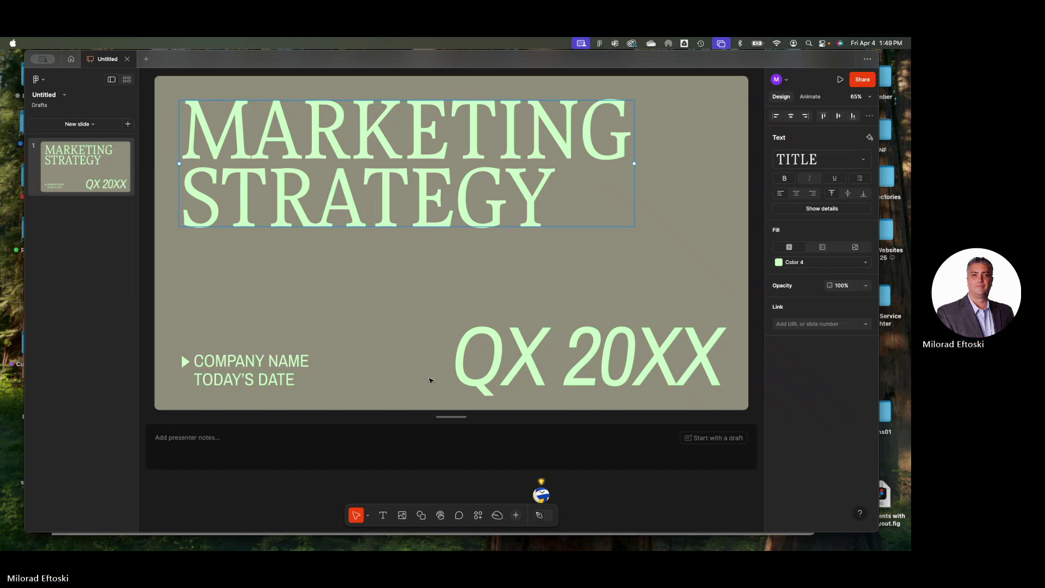
scroll(430, 380, down, 3)
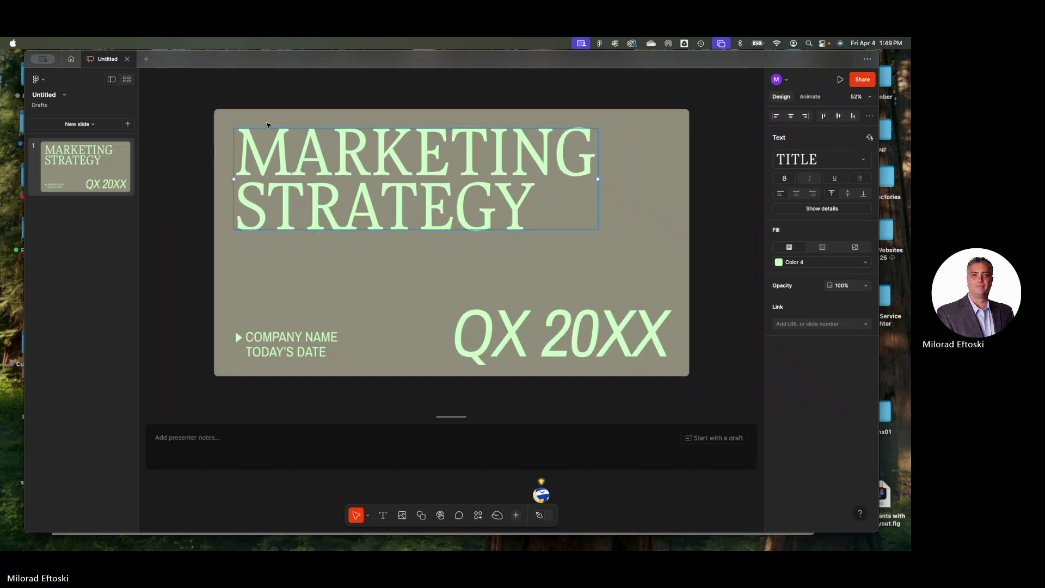
click(267, 125)
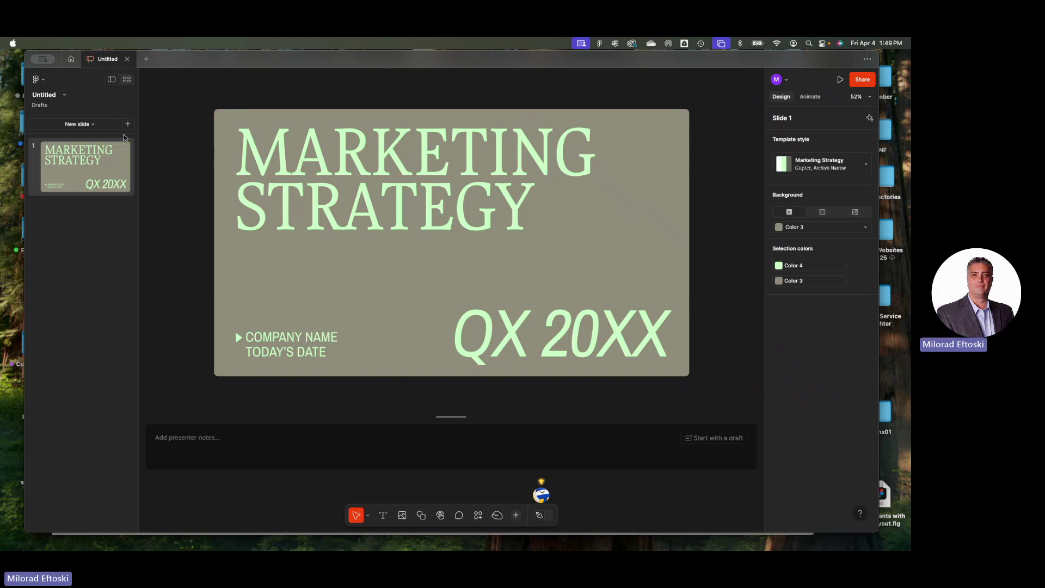
key(super+w)
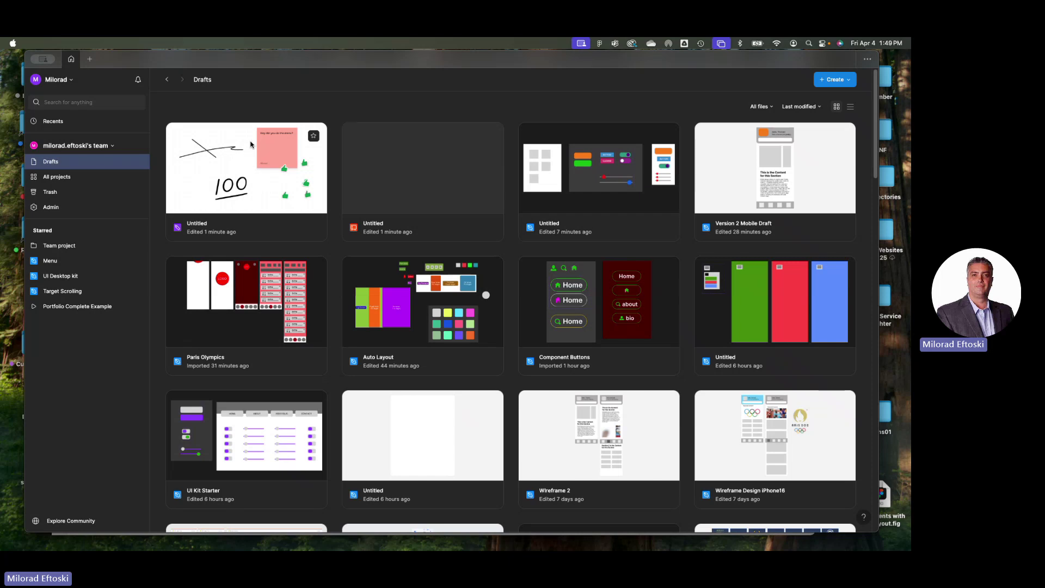
Create a new design file and draw a 76 × 76 square on the empty canvas
click(90, 59)
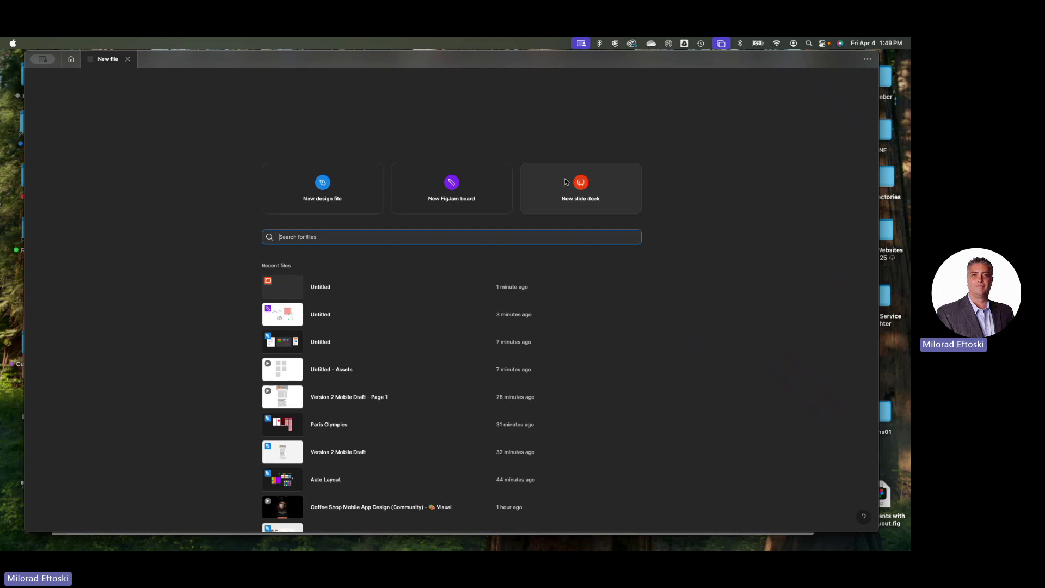
click(365, 185)
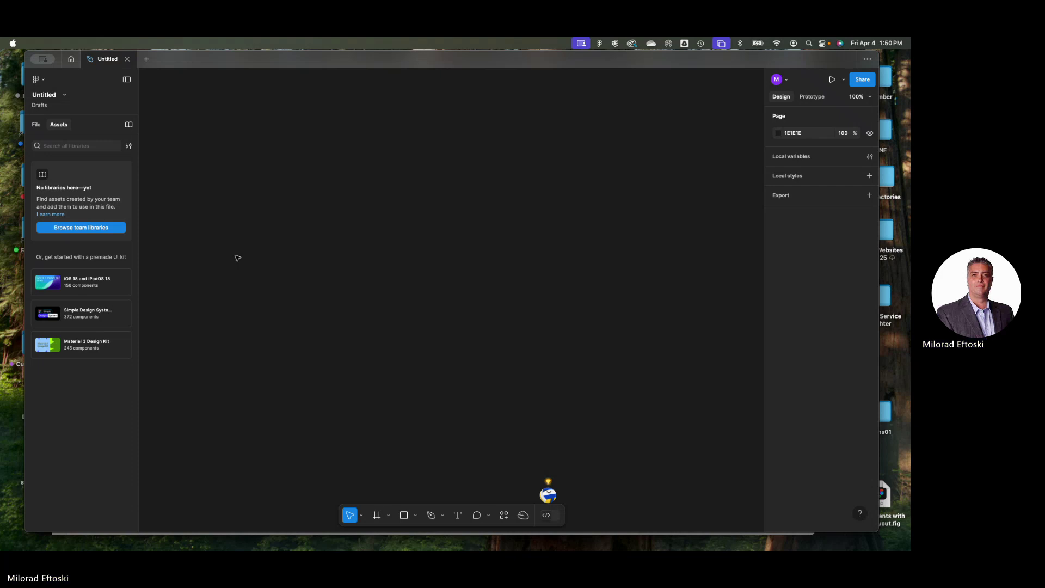
click(404, 515)
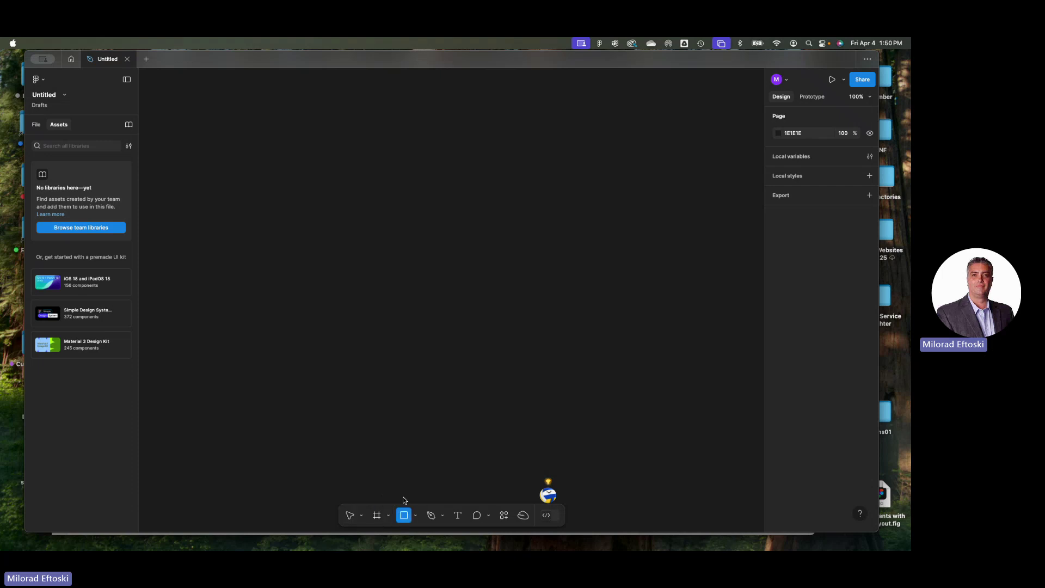
mouse_move(248, 144)
mouse_down()
mouse_move(277, 180)
mouse_move(347, 187)
mouse_up()
scroll(261, 167, up, 5)
scroll(326, 181, left, 3)
scroll(326, 181, up, 1)
Change the square's fill from grey to light yellow, FCFC6F
click(779, 347)
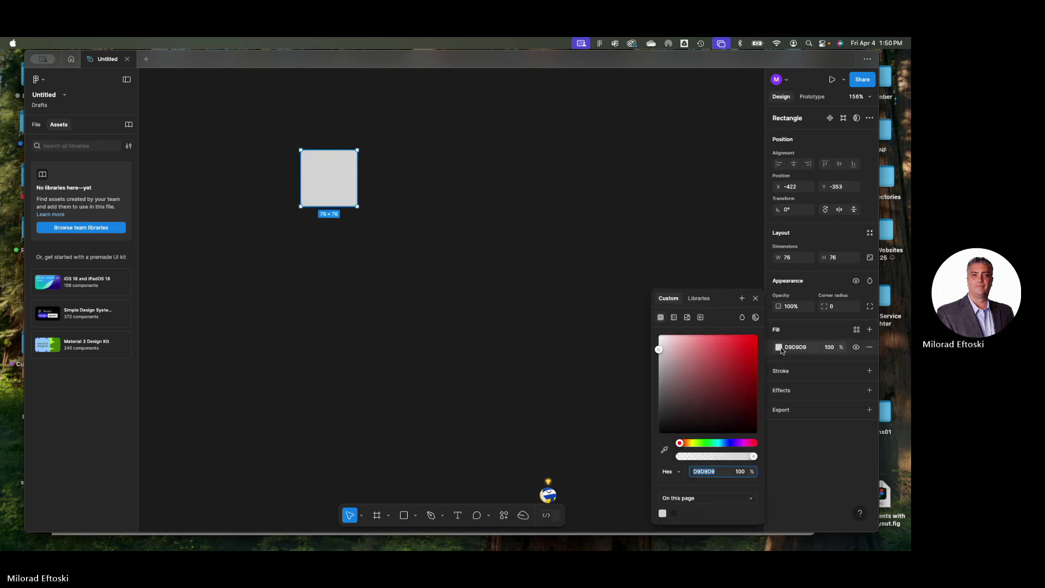
click(693, 443)
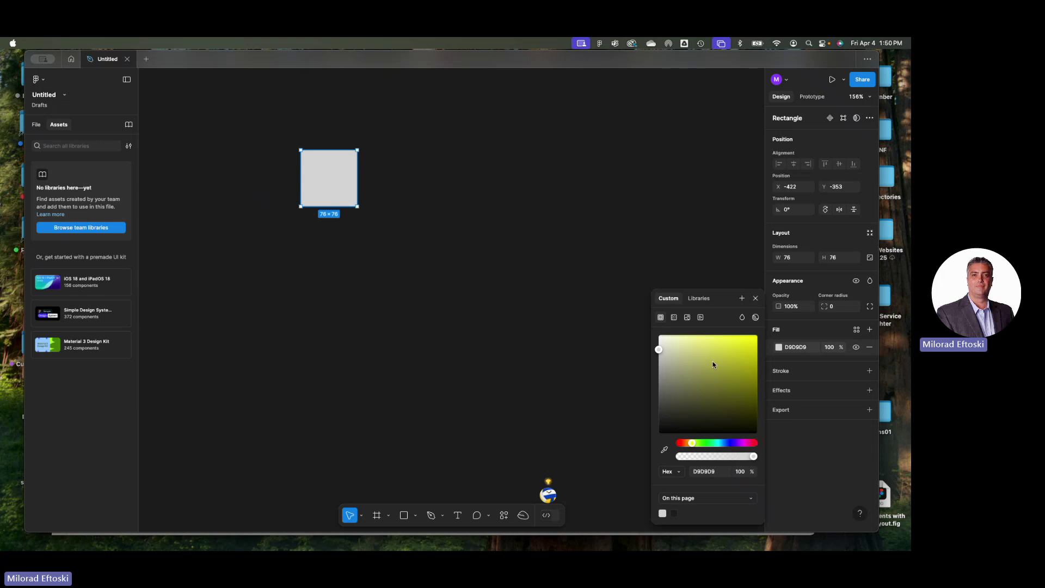
click(713, 337)
click(508, 314)
click(346, 186)
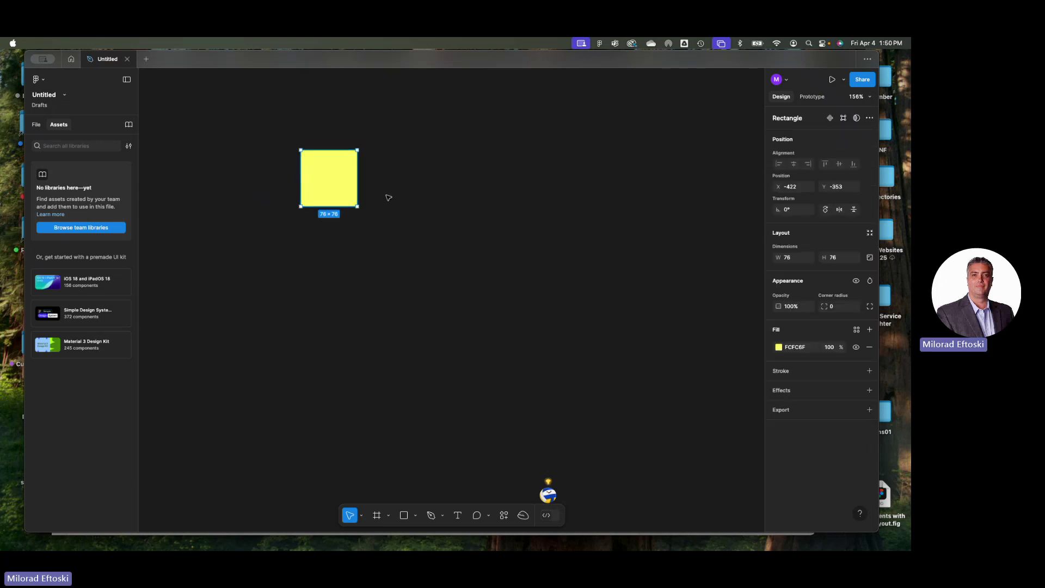
Draw a horizontal line 50 long across the upper part of the yellow square and colour its stroke near-black, 161515
click(414, 515)
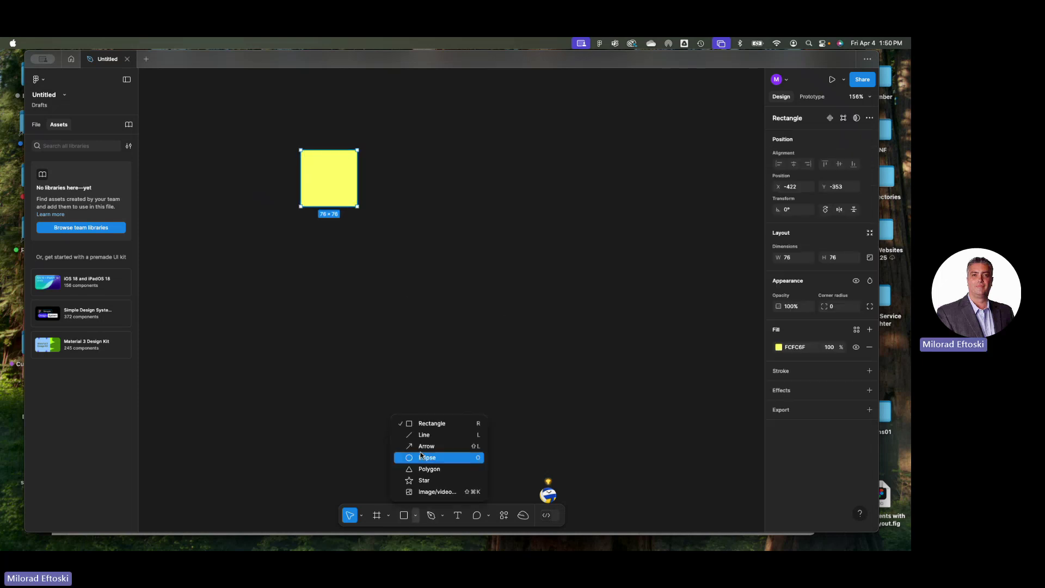
click(419, 432)
scroll(293, 168, up, 5)
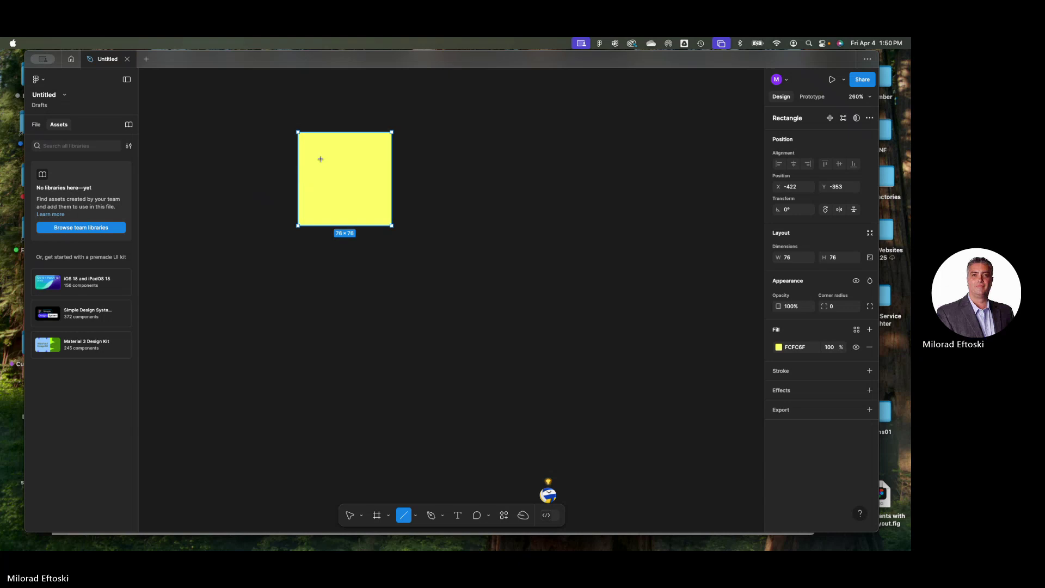
drag(316, 158, 377, 161)
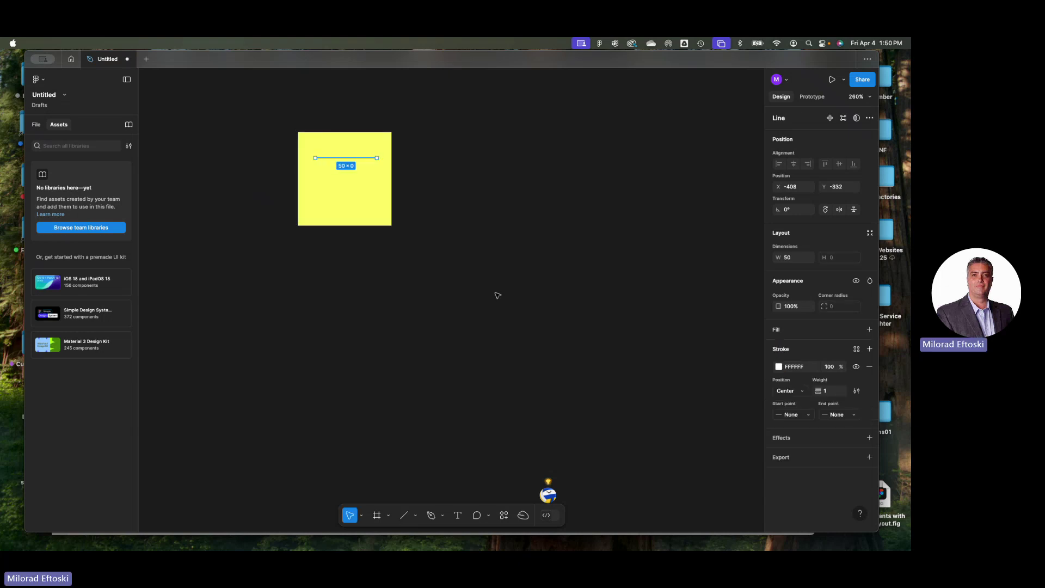
click(782, 369)
mouse_move(709, 381)
mouse_down()
mouse_move(702, 367)
mouse_move(670, 435)
mouse_move(666, 425)
mouse_up()
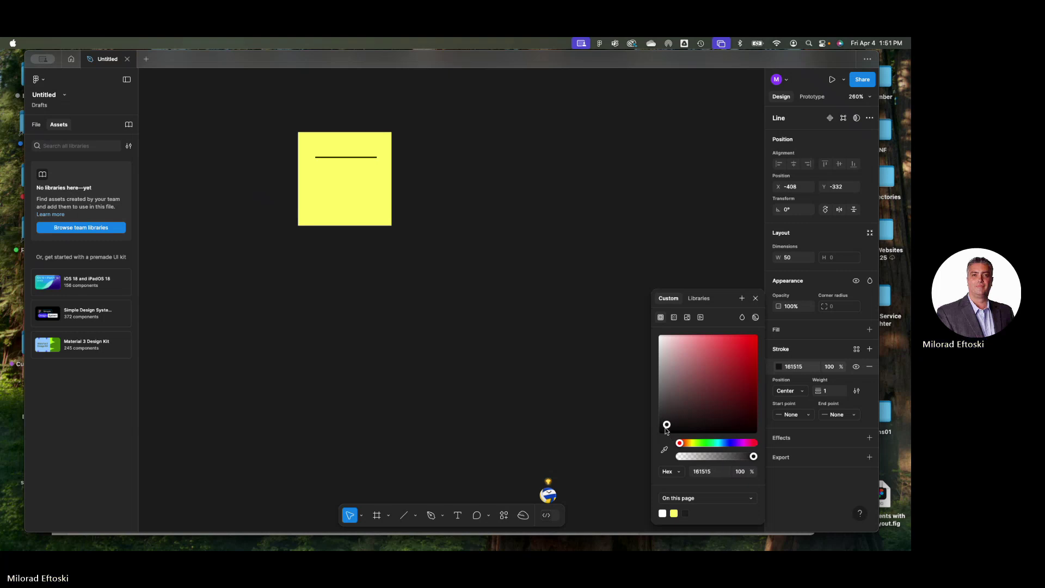
click(583, 408)
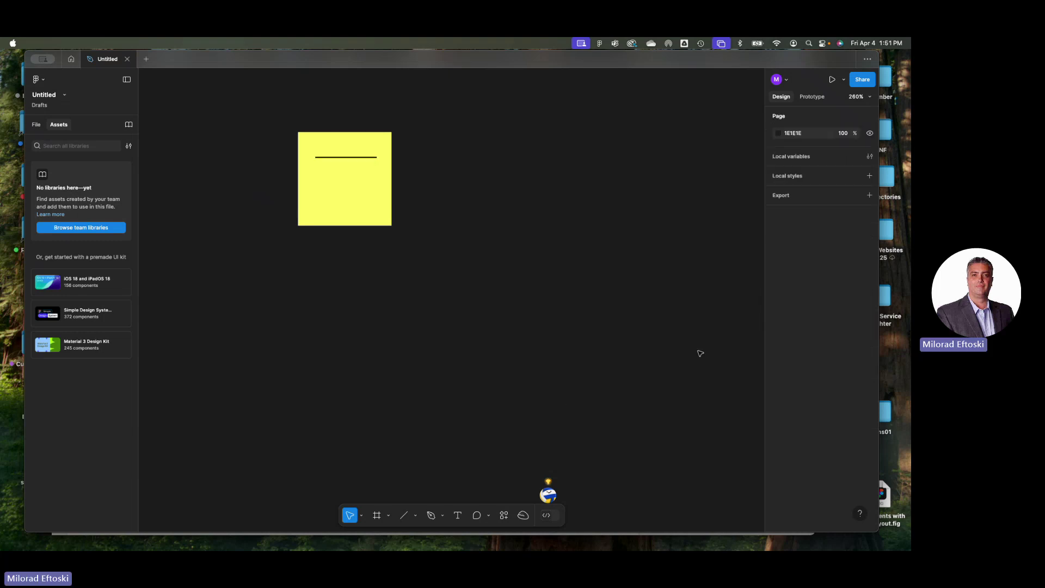
Set the line's stroke weight to 5
click(355, 159)
click(829, 391)
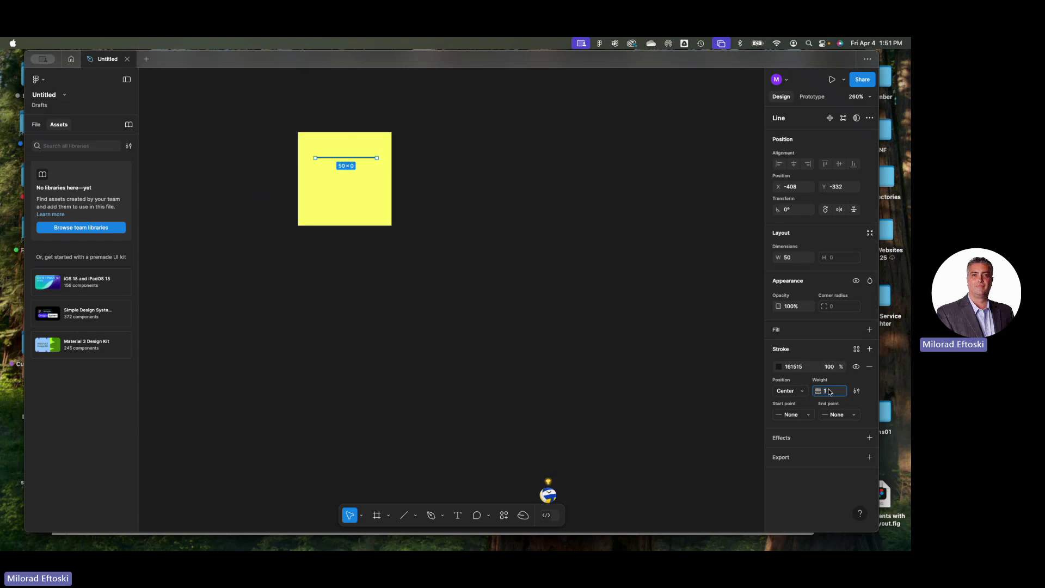
text(6)
key(Return)
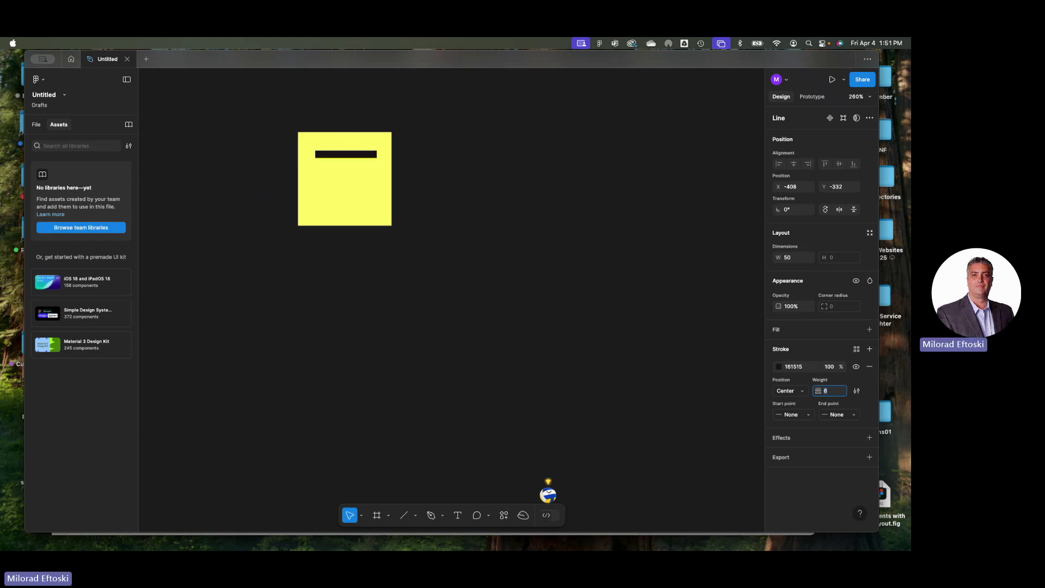
text(5)
key(Return)
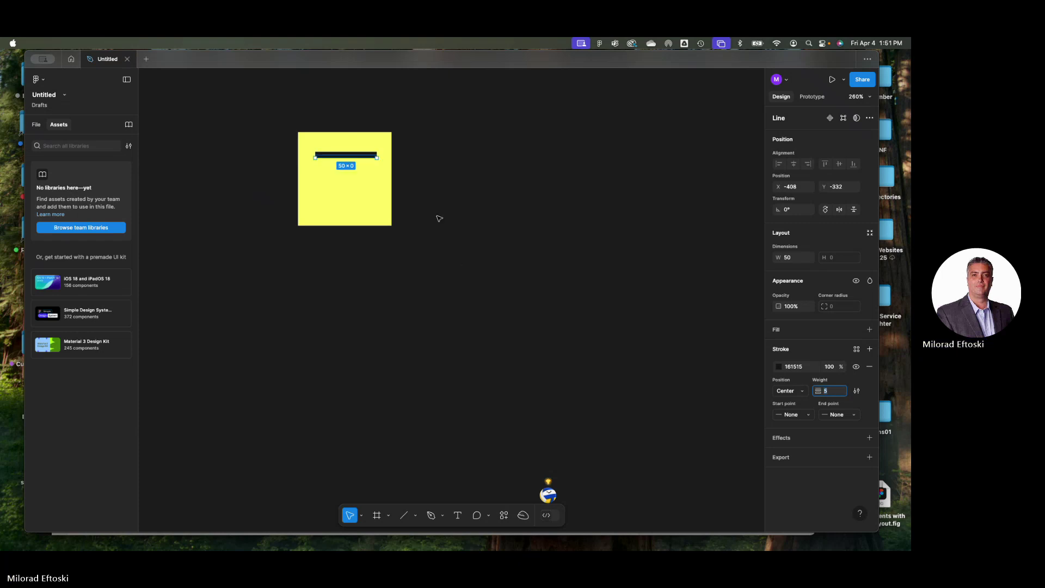
Duplicate the thick line twice downward at equal spacing to form three stacked hamburger bars
drag(351, 162, 351, 175)
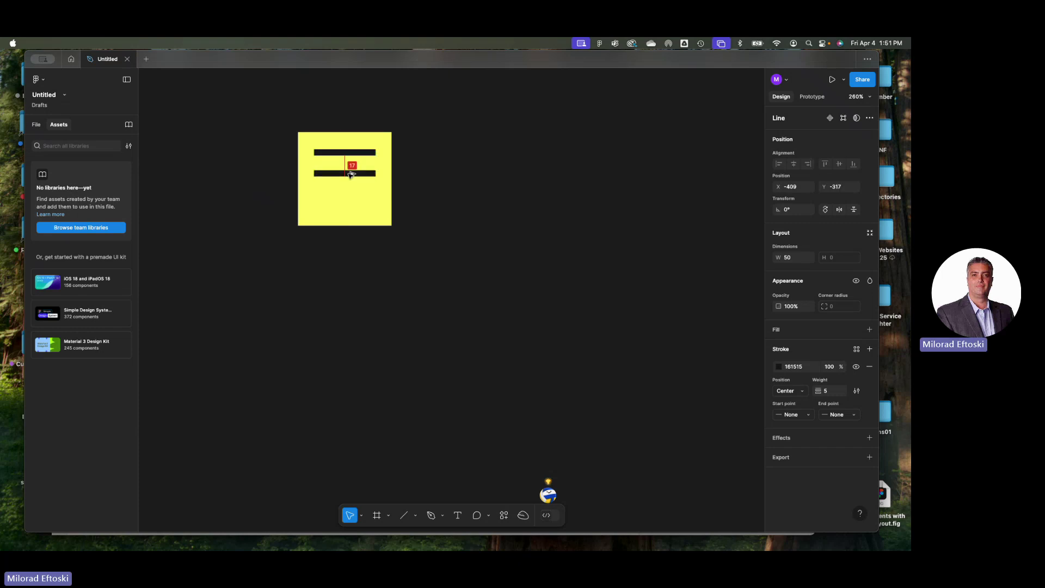
key(super+d)
click(515, 231)
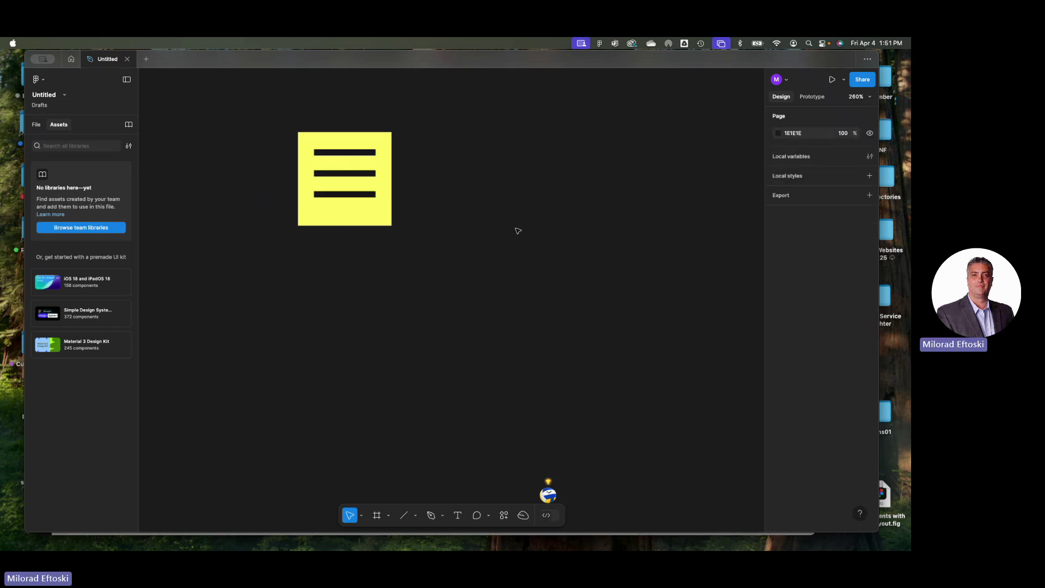
Shorten the yellow rectangle from its lower edge to 76 × 69
click(388, 220)
drag(348, 225, 349, 216)
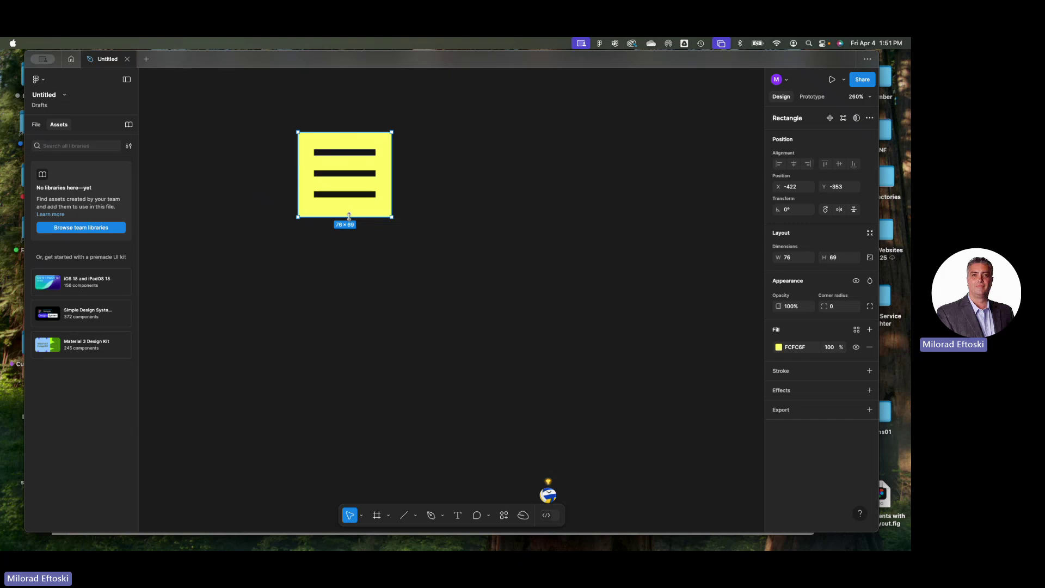
click(474, 247)
Select the yellow rectangle with its three bars and apply auto layout to them
drag(275, 113, 435, 286)
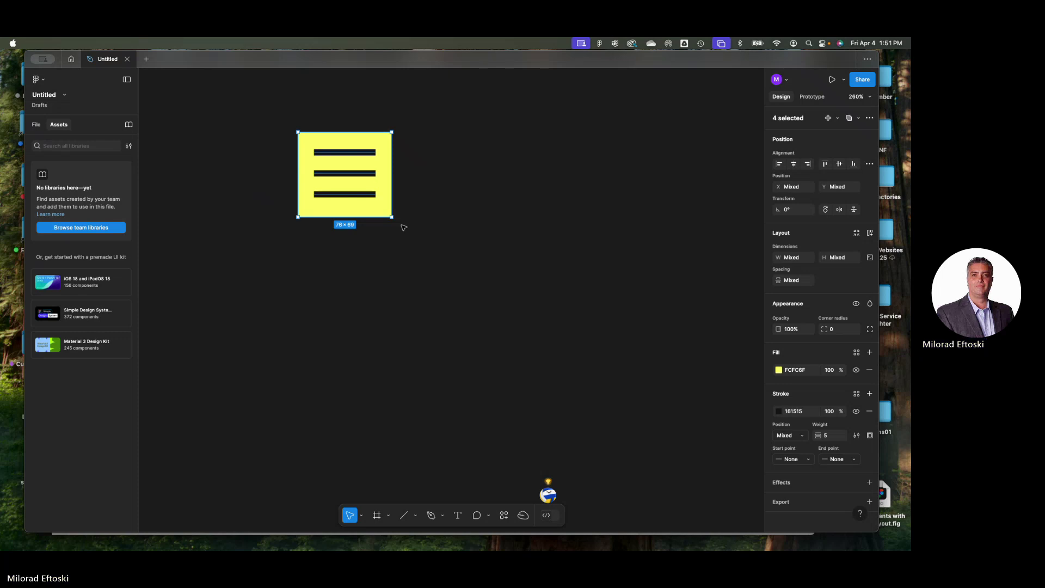
click(399, 207)
drag(264, 106, 469, 278)
click(856, 234)
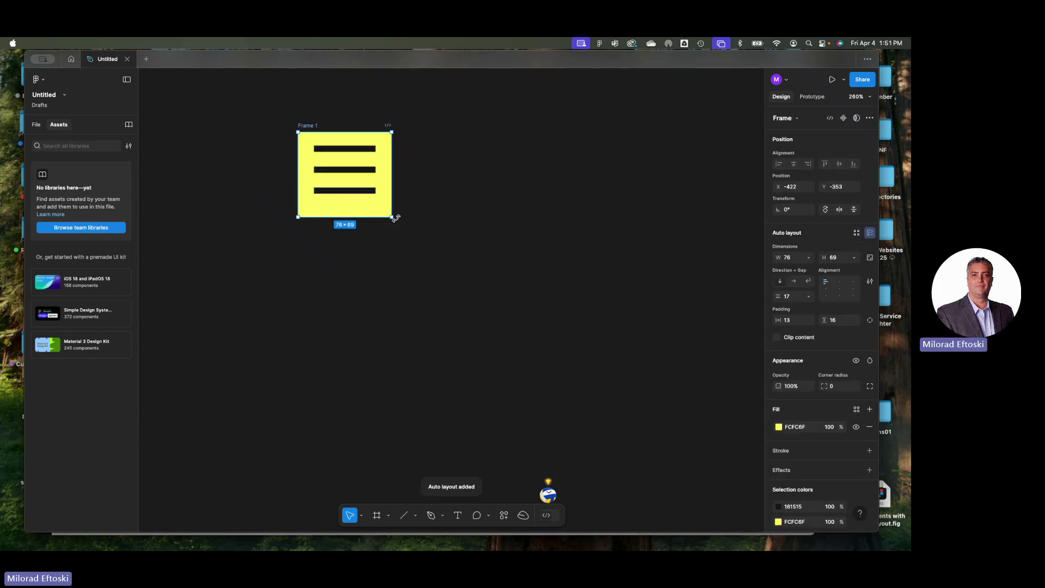
Centre the bars within the auto layout frame and resize the frame to 74 × 66
drag(393, 218, 393, 219)
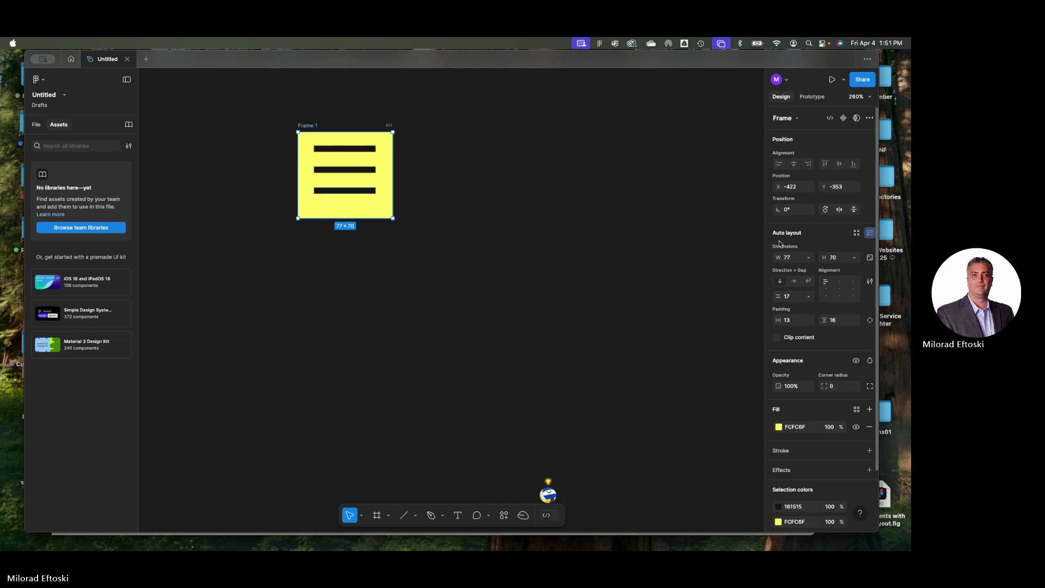
click(838, 291)
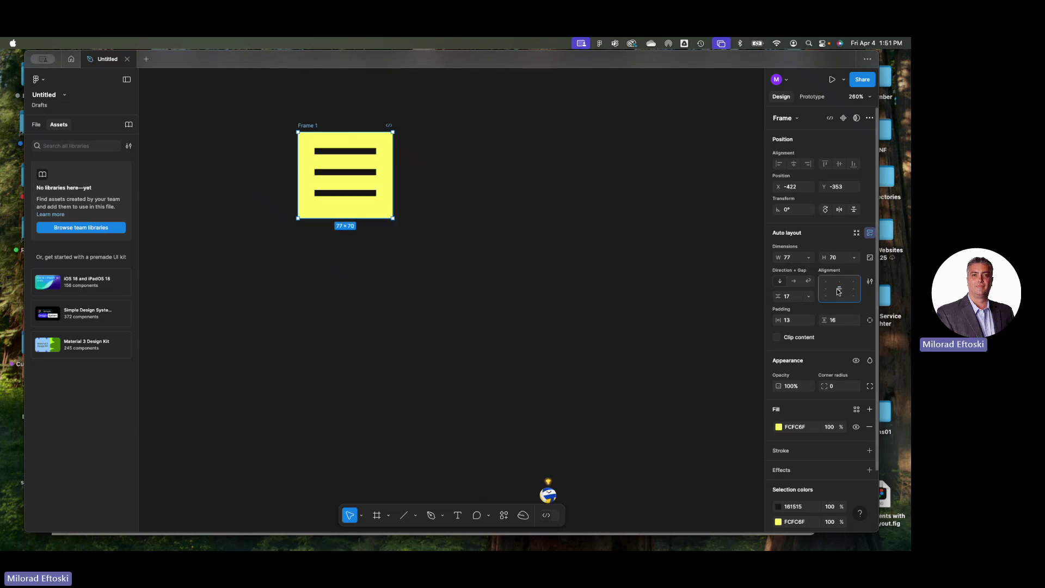
mouse_move(392, 218)
mouse_down()
mouse_move(439, 203)
mouse_move(420, 238)
mouse_move(390, 214)
mouse_up()
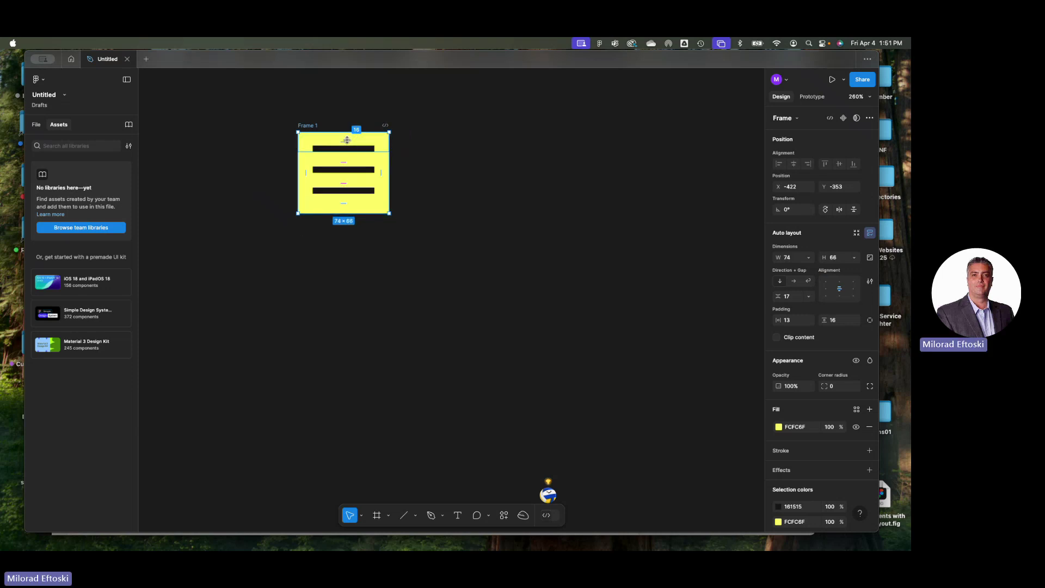
Increase the frame's top padding to 22 and move the frame to about X -489, Y -361
drag(346, 139, 263, 175)
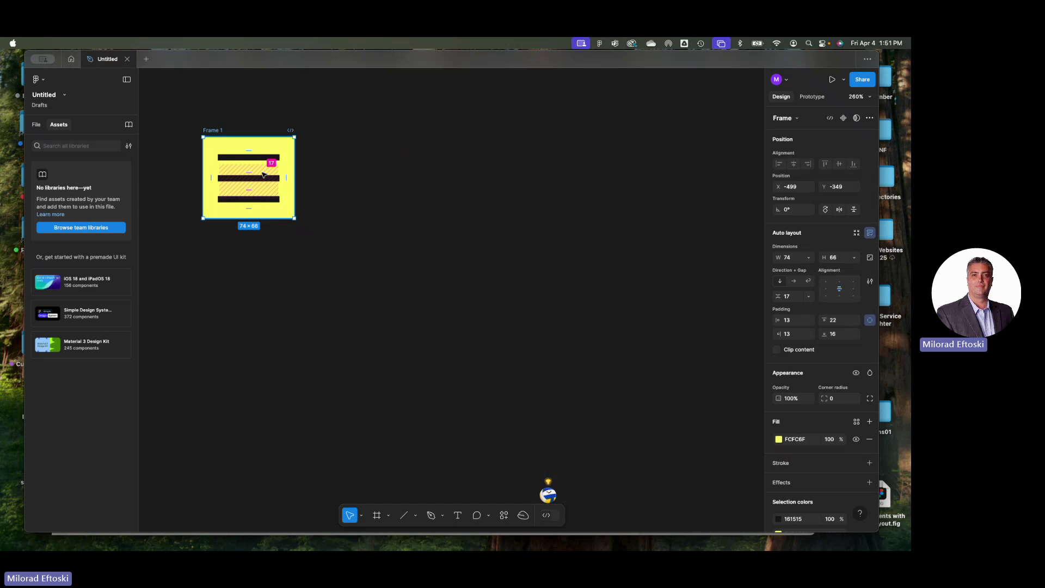
key(Escape)
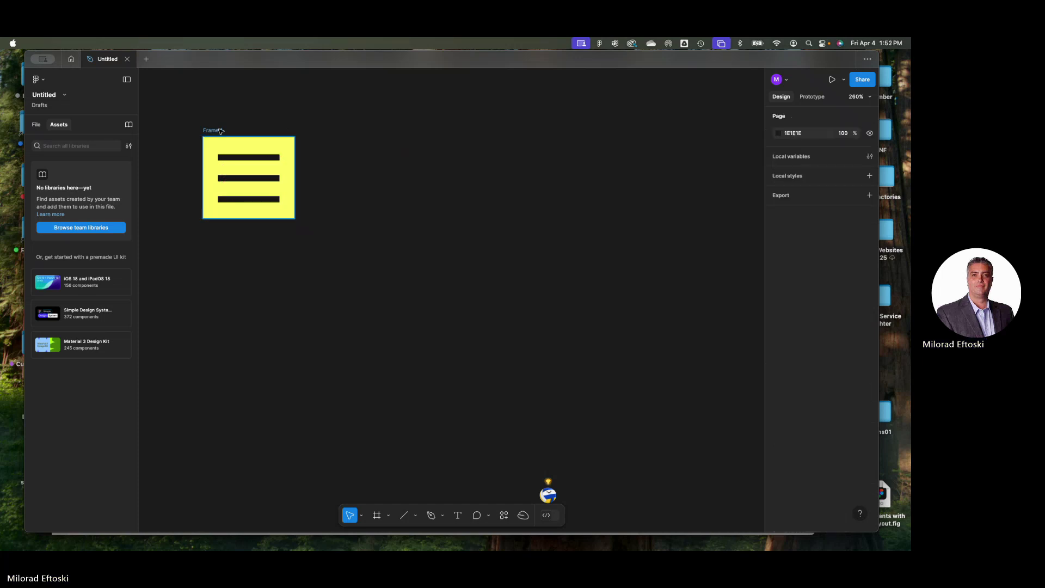
drag(211, 131, 224, 116)
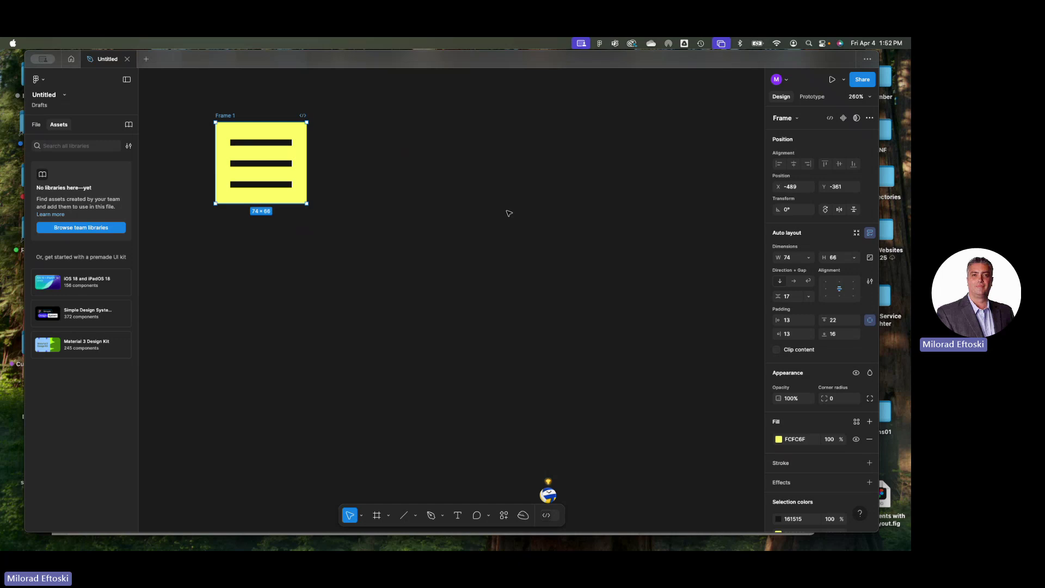
Turn the hamburger frame into a component and add a second variant to it
right_click(295, 158)
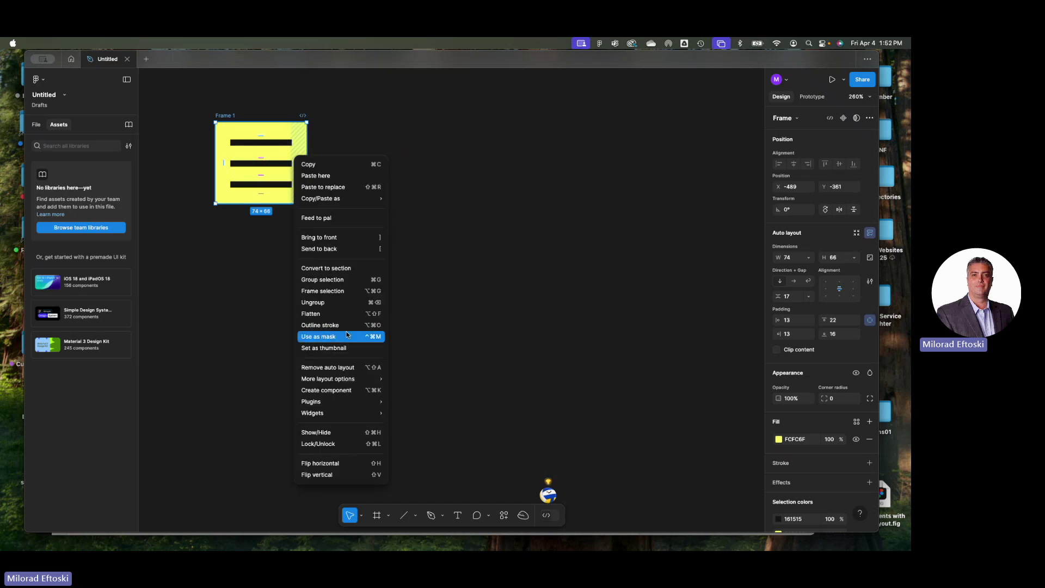
click(337, 391)
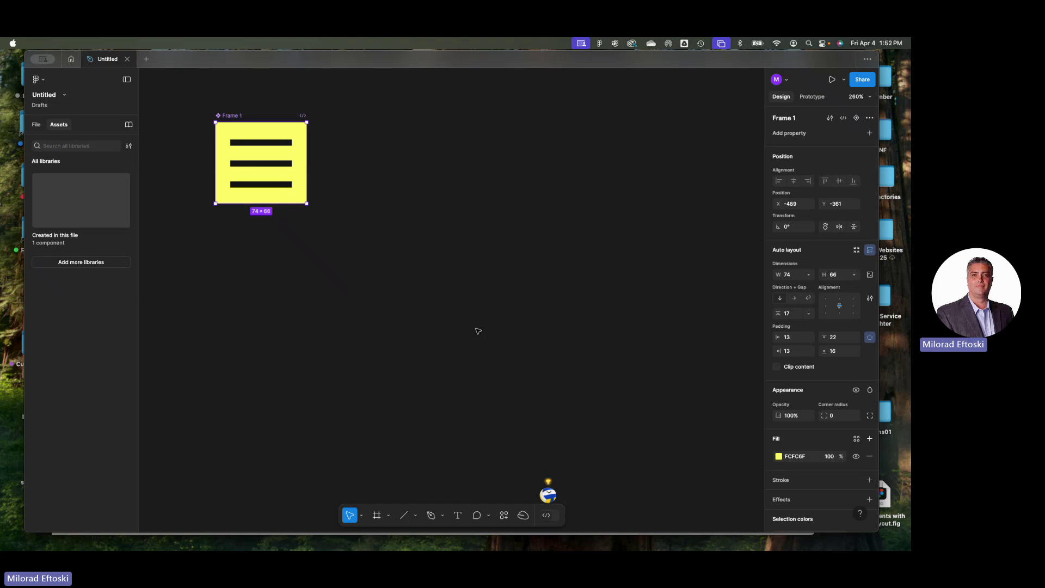
click(856, 119)
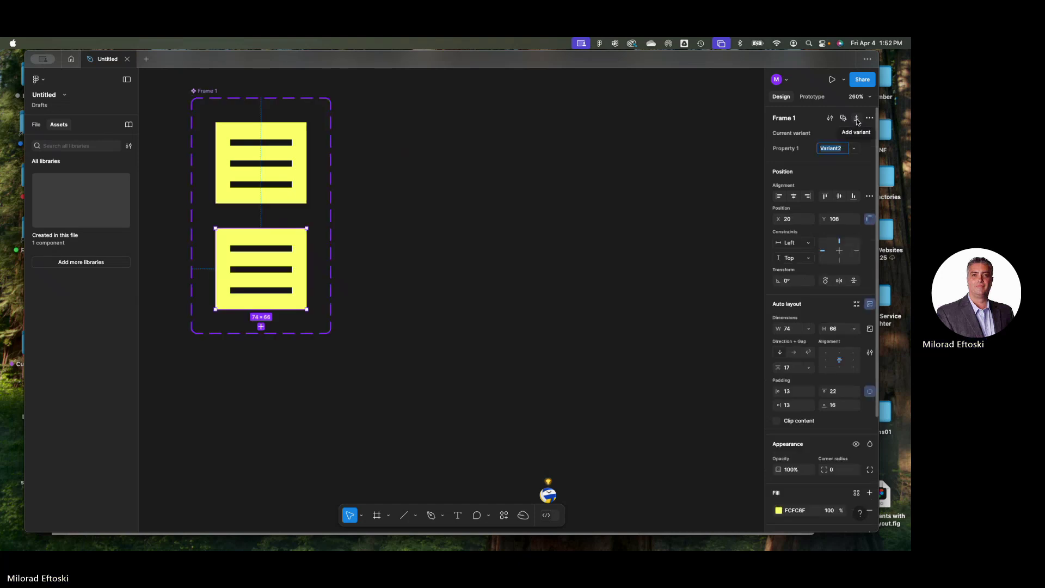
Rename the component set HamMenu and enlarge its boundary to about 237 × 318
click(330, 336)
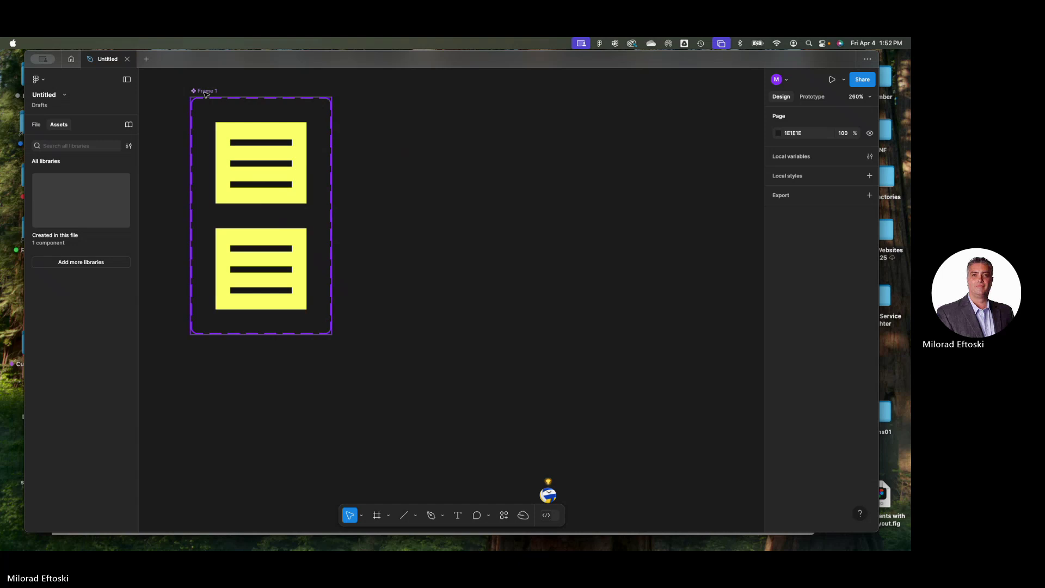
click(331, 333)
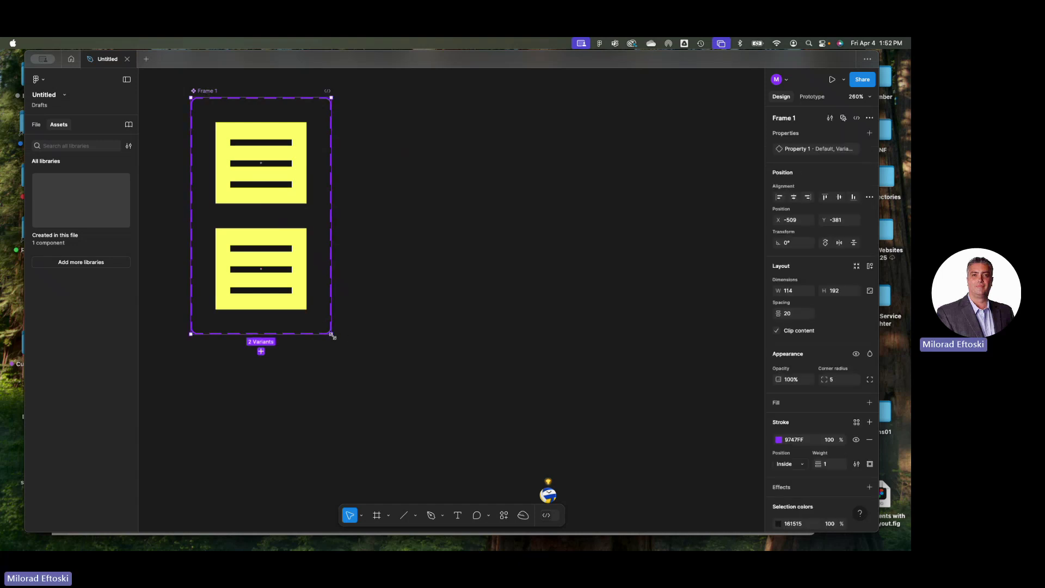
double_click(206, 91)
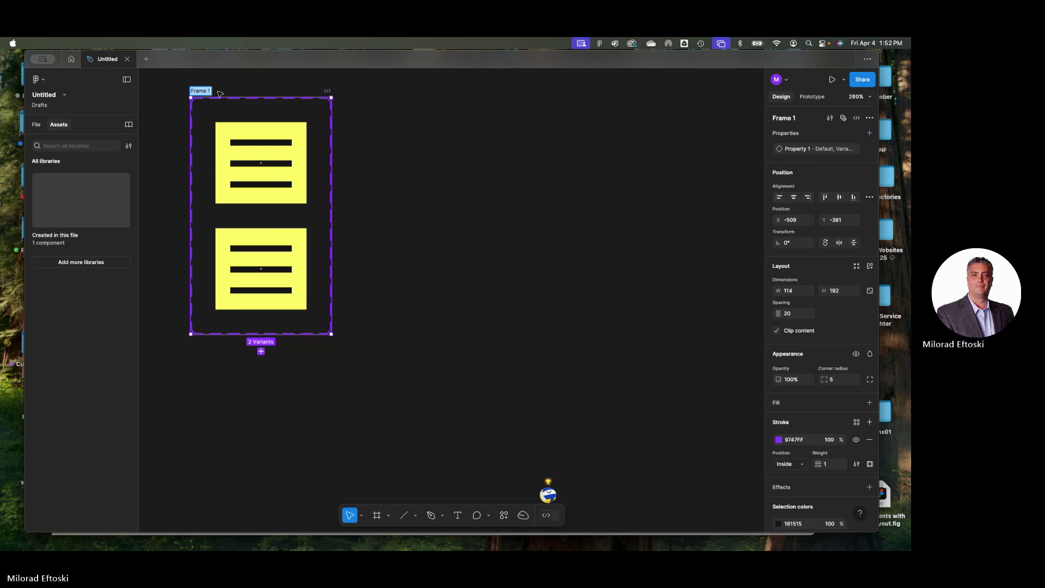
text(Ham)
text(Menu)
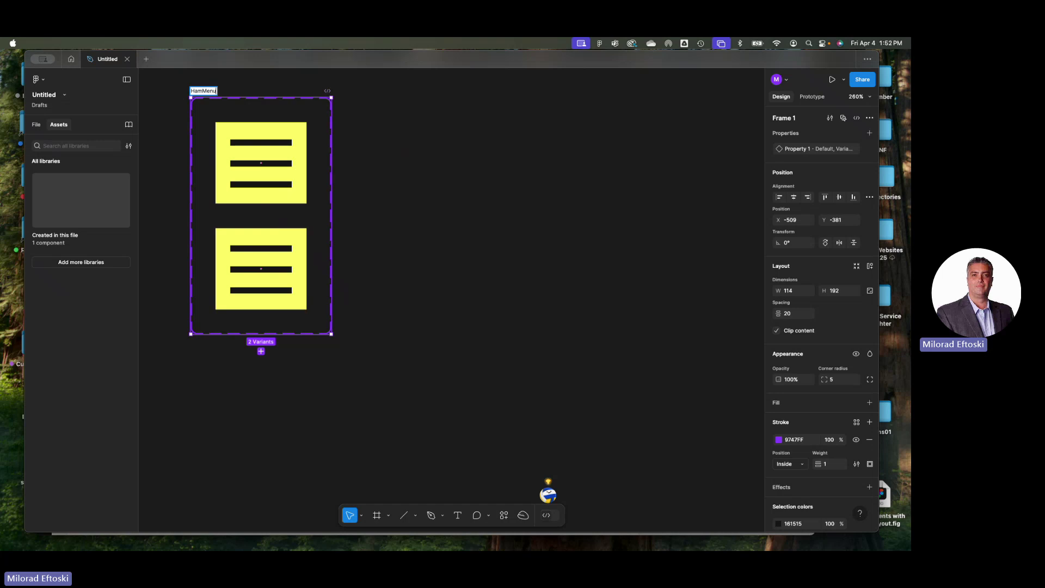
drag(329, 333, 483, 488)
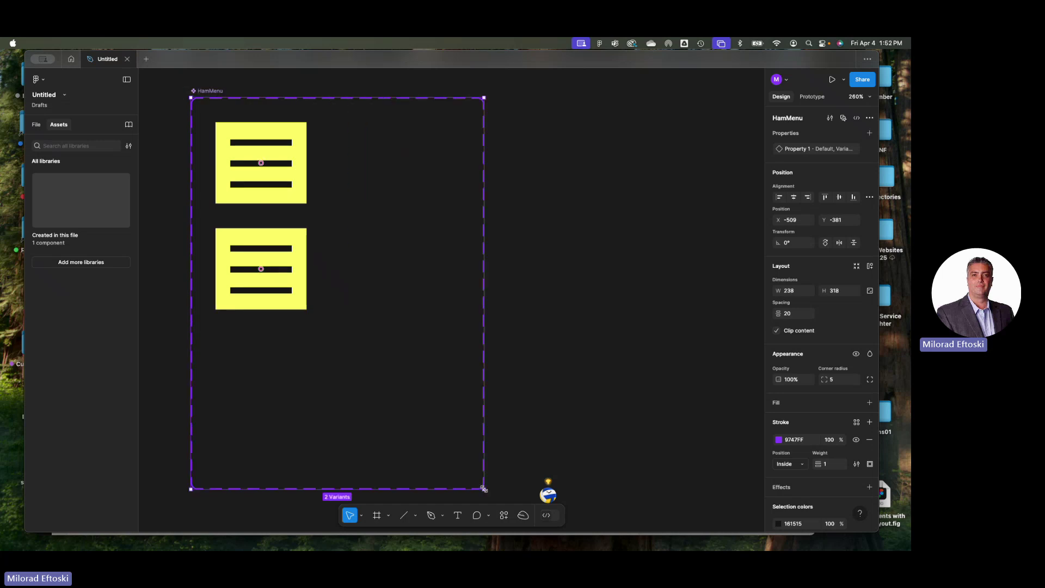
Delete the lower variant from the HamMenu component set
scroll(541, 411, down, 2)
scroll(540, 411, left, 2)
click(308, 230)
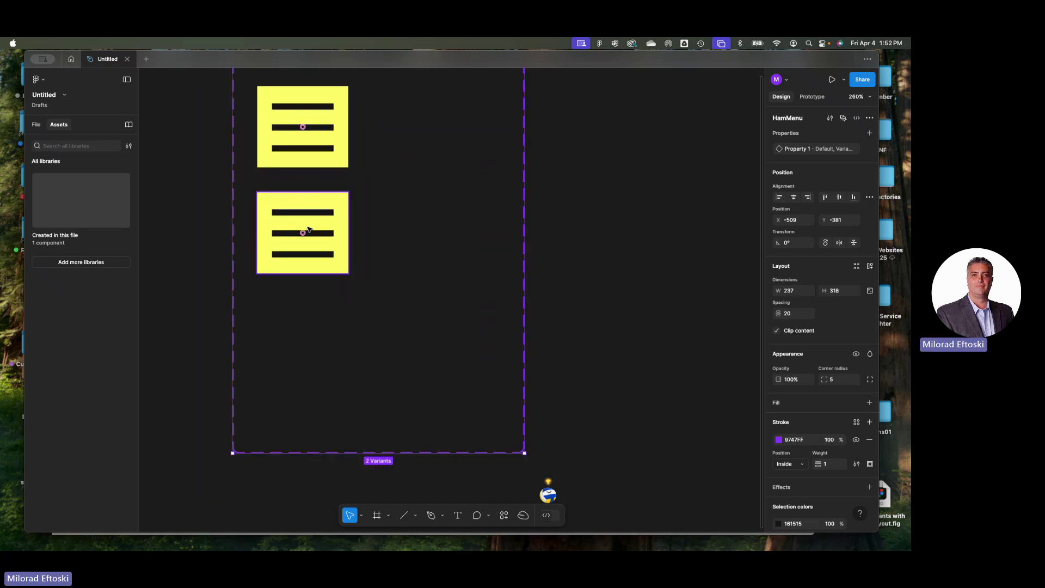
click(308, 229)
key(Delete)
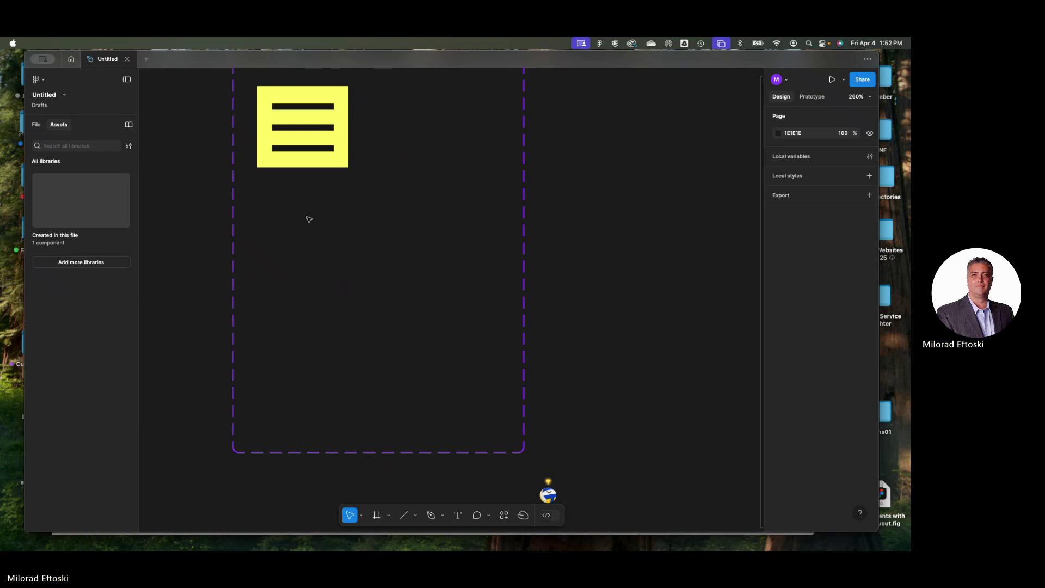
scroll(309, 219, up, 3)
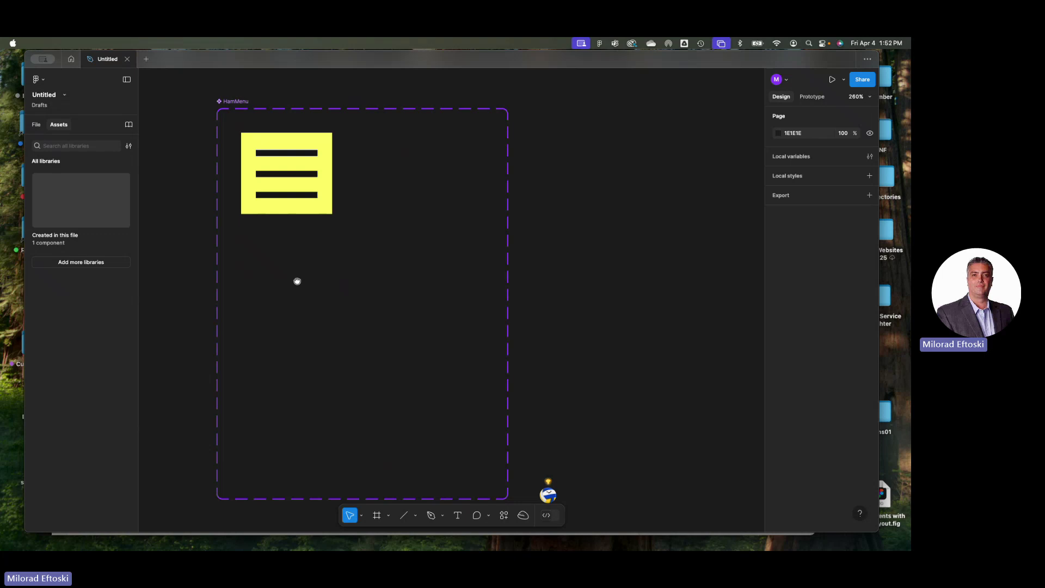
click(388, 515)
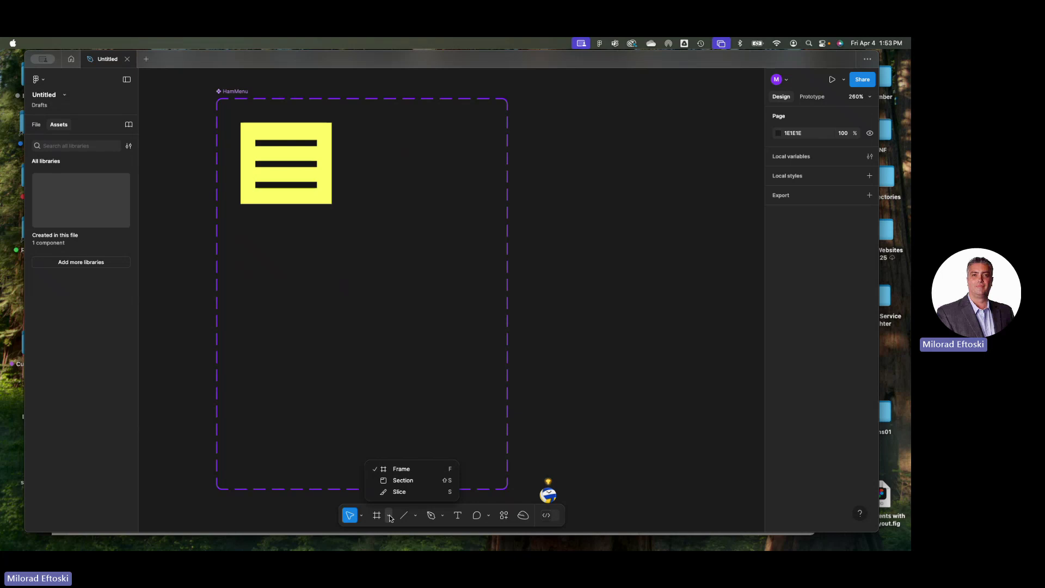
click(387, 520)
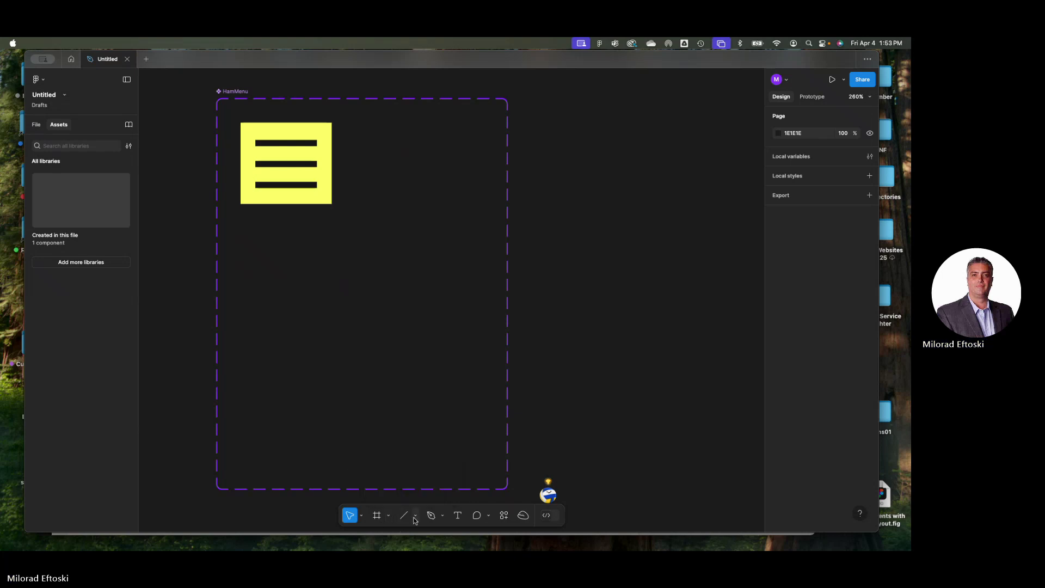
Draw a rectangle about 177 × 208 below the hamburger icon, inside the HamMenu boundary
click(415, 518)
click(418, 422)
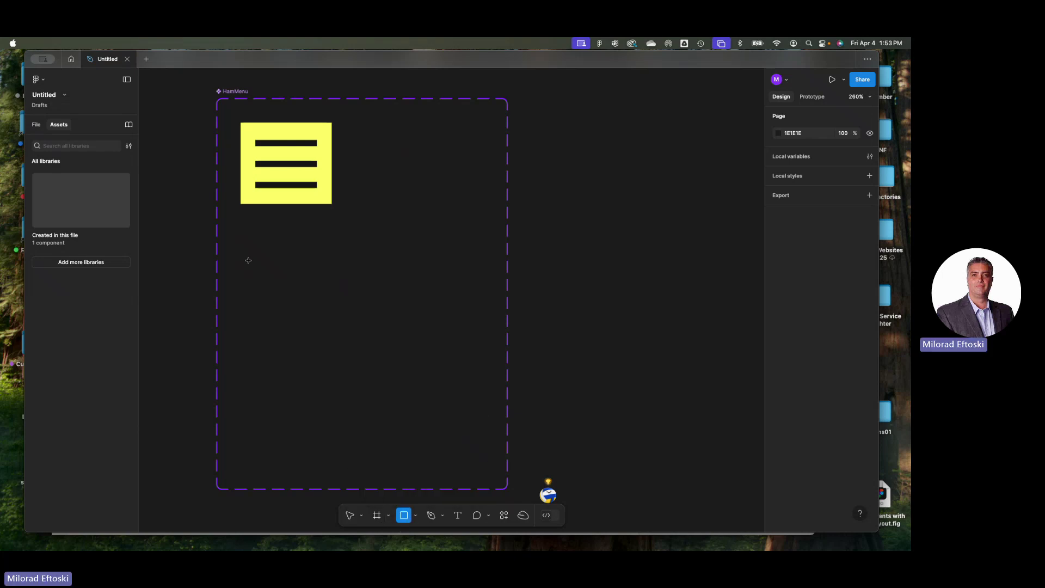
drag(242, 220, 459, 476)
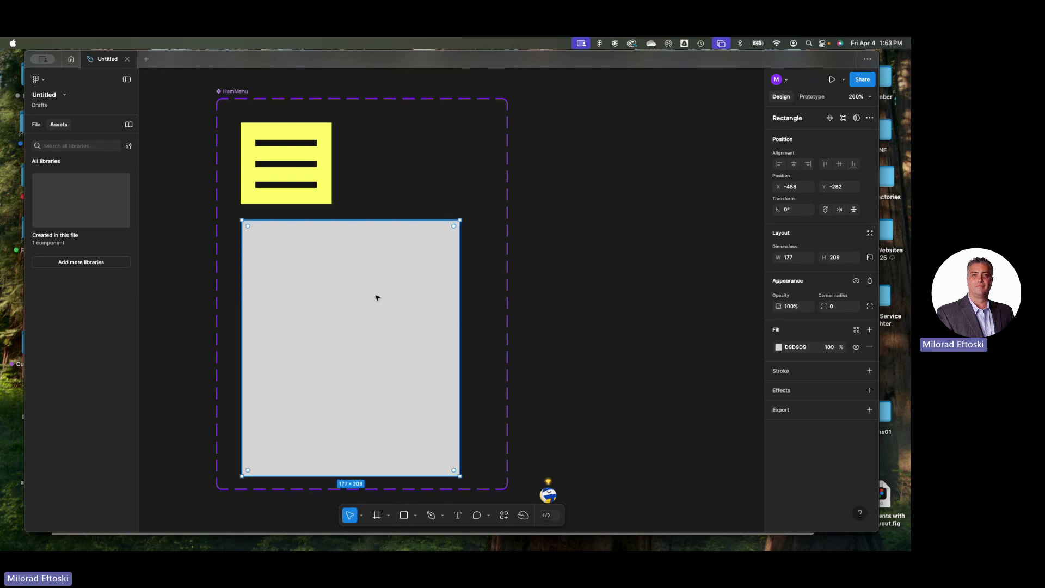
scroll(376, 296, down, 2)
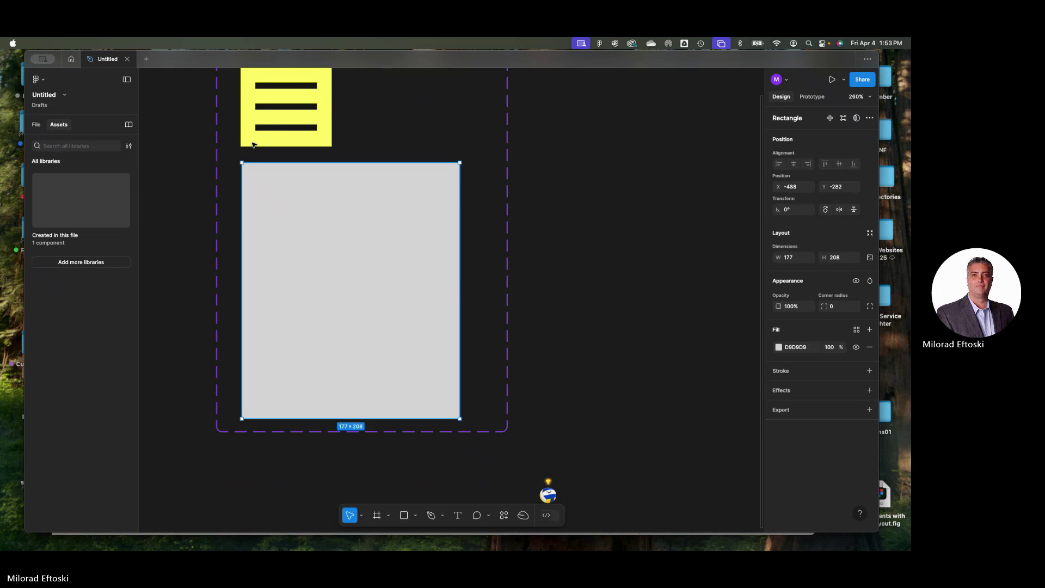
scroll(305, 252, up, 2)
Extend the HamMenu component set's lower boundary to a height of about 331
click(234, 94)
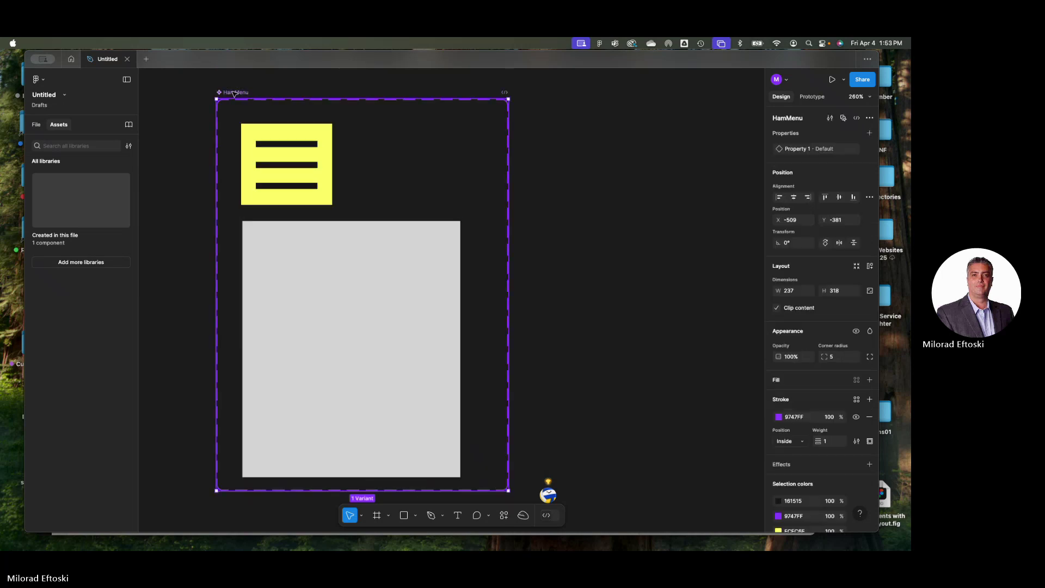
scroll(413, 425, down, 3)
mouse_move(401, 400)
mouse_down()
mouse_move(401, 429)
mouse_move(401, 417)
mouse_up()
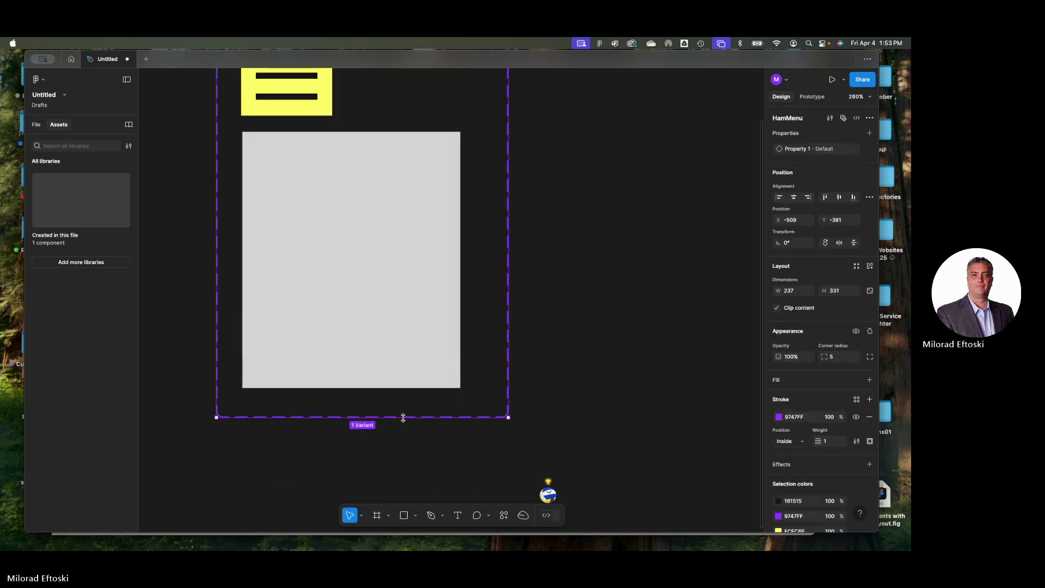
scroll(555, 259, up, 2)
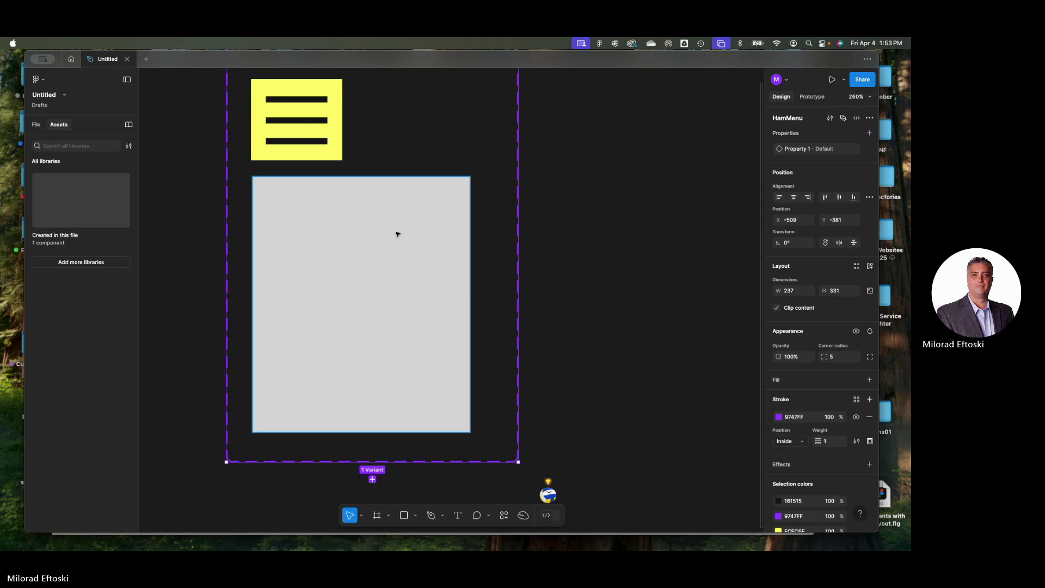
Move the grey rectangle to about X -489, Y -278 and enlarge it to about 187 × 217
click(429, 242)
drag(430, 243, 428, 250)
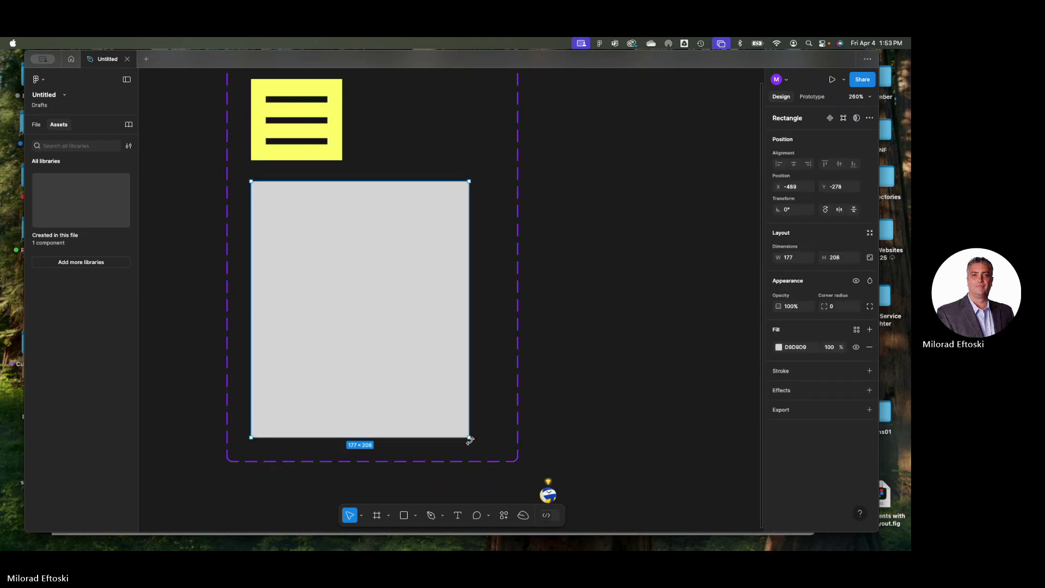
drag(468, 436, 481, 448)
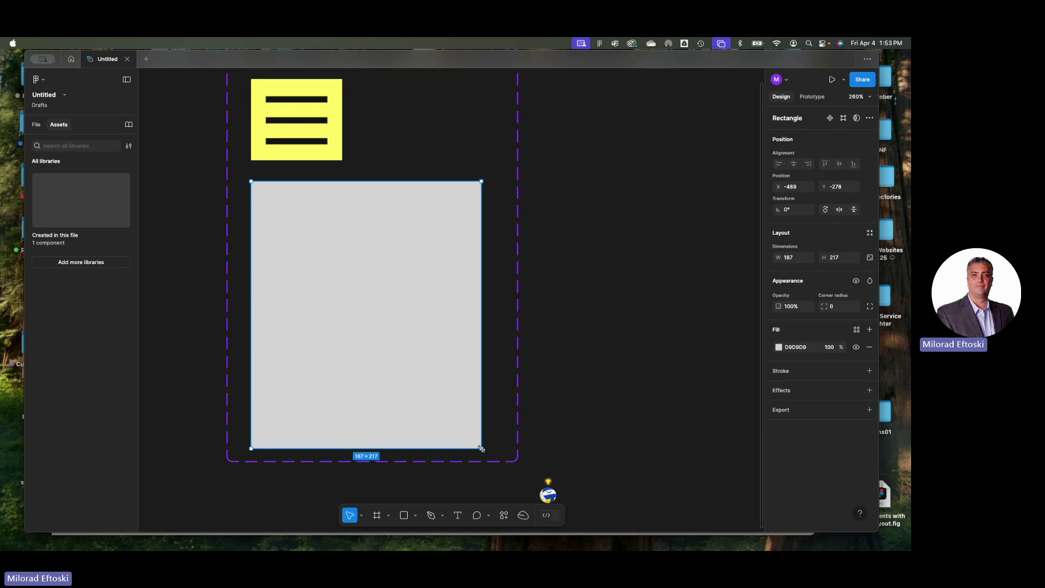
scroll(638, 297, down, 2)
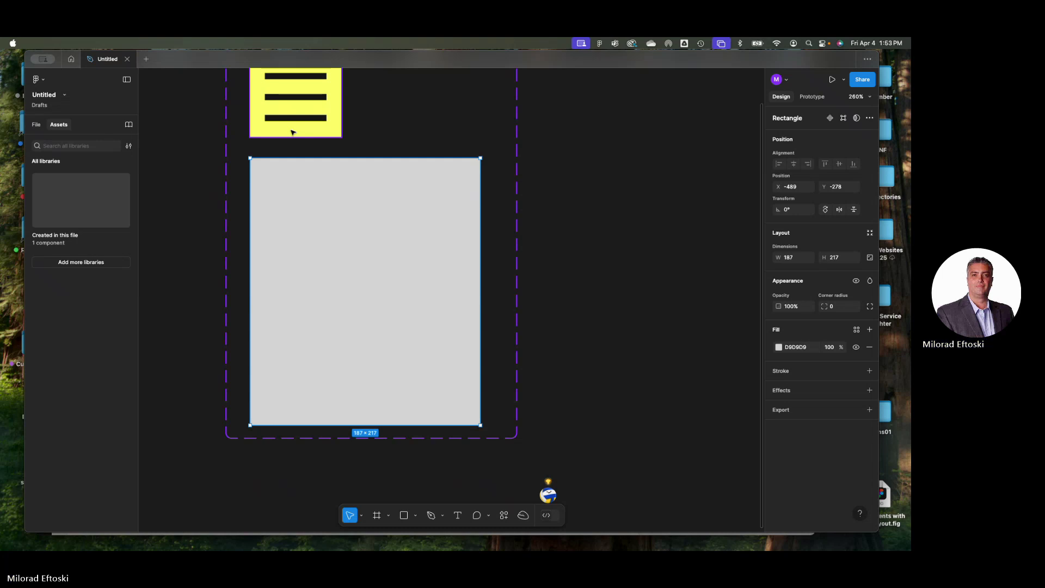
Fill the rectangle with the yellow FCFC6F sampled from the hamburger icon's background
click(779, 348)
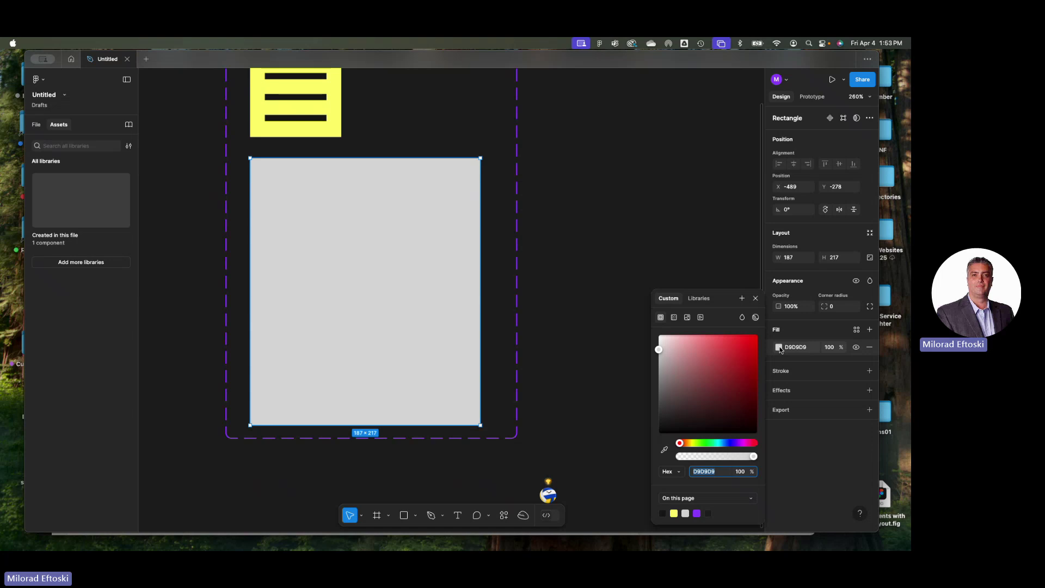
click(664, 450)
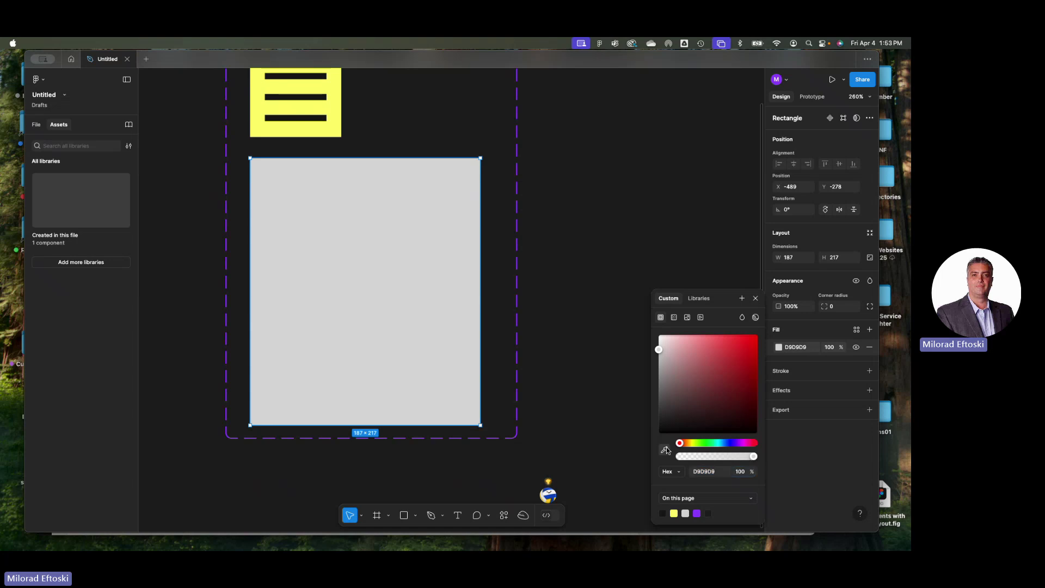
click(337, 100)
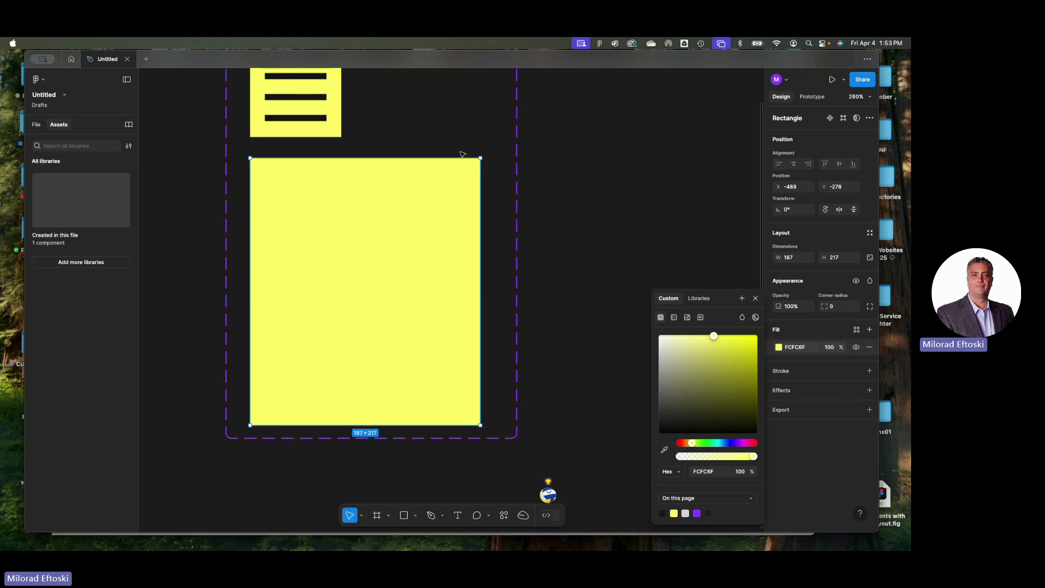
click(590, 233)
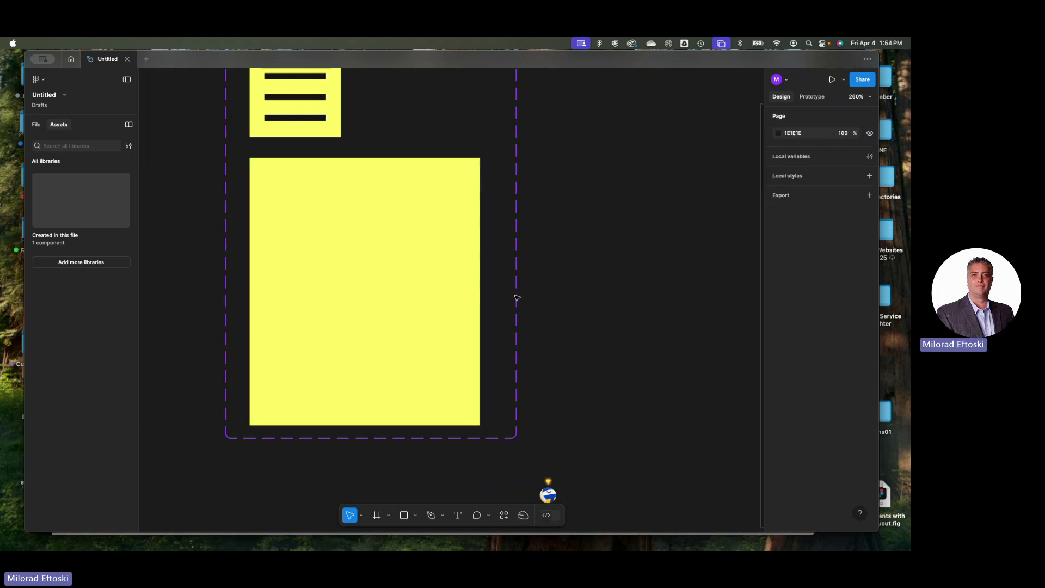
Extend the HamMenu component set's lower boundary to a height of about 356
scroll(517, 268, up, 3)
click(516, 269)
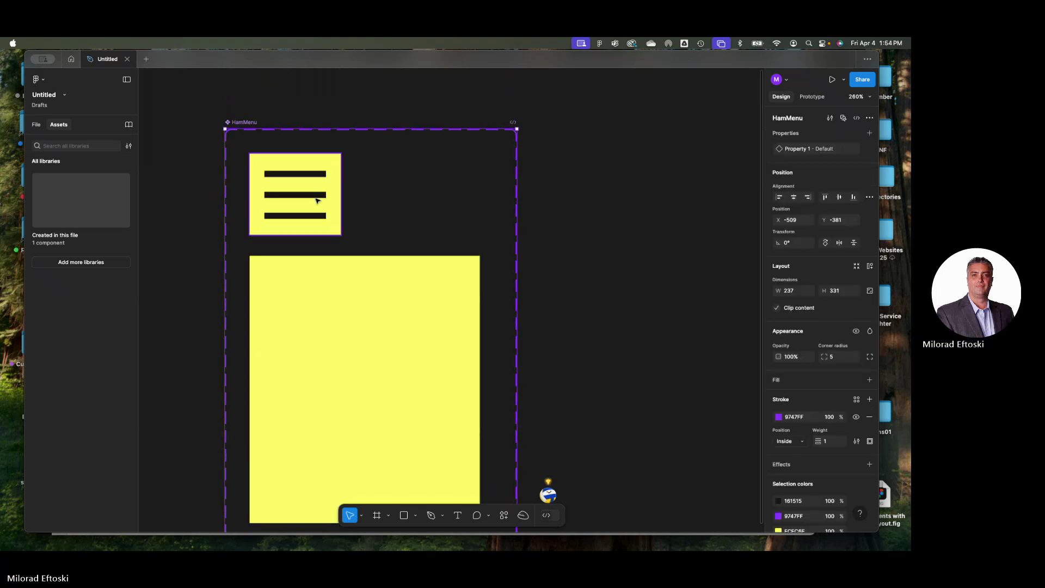
scroll(409, 271, down, 3)
scroll(345, 361, down, 3)
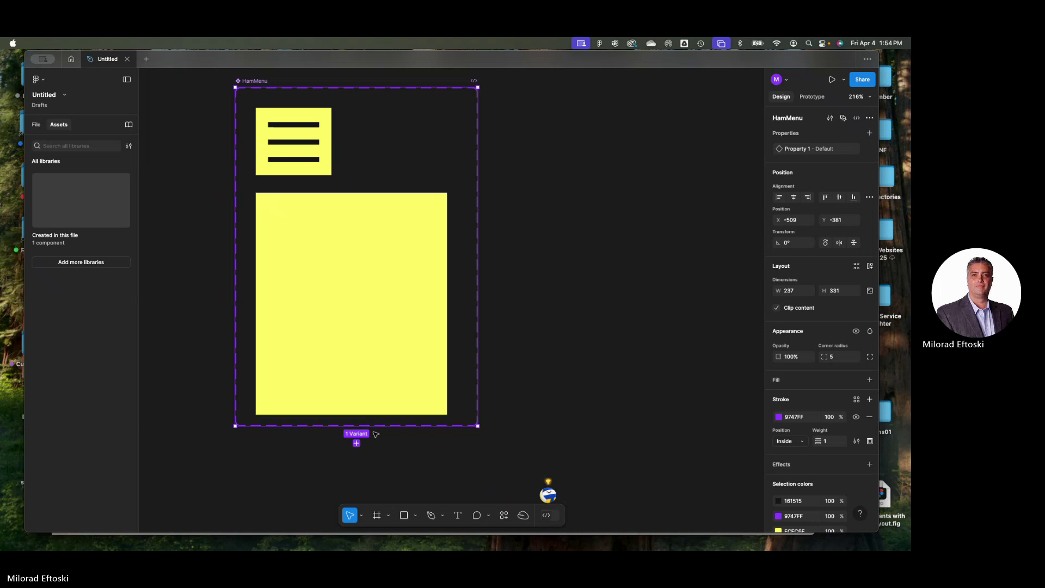
drag(375, 425, 375, 451)
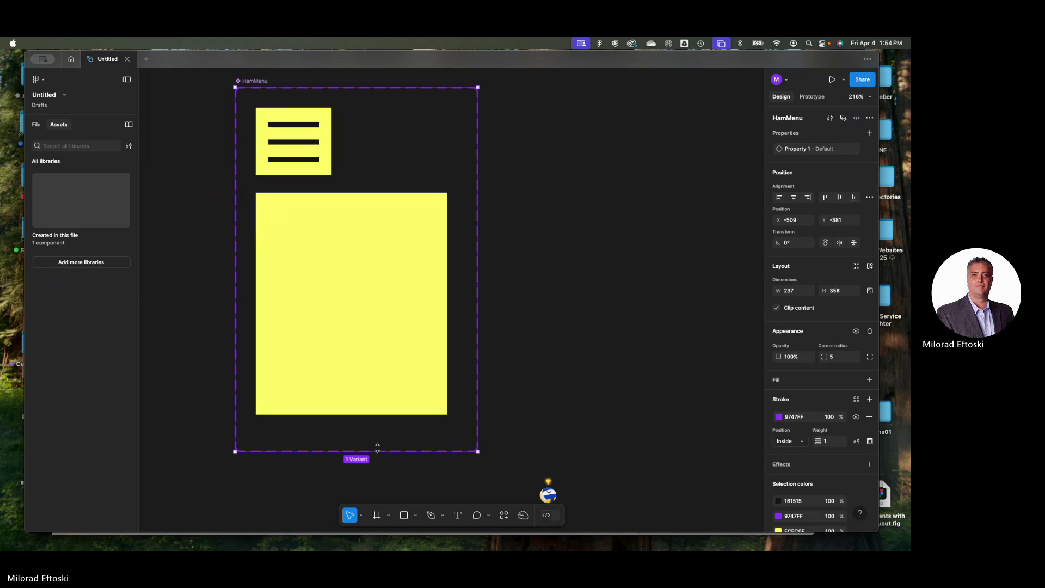
Enlarge the yellow rectangle to about 196 × 232 and move it up to about Y -281
click(334, 379)
drag(447, 414, 456, 430)
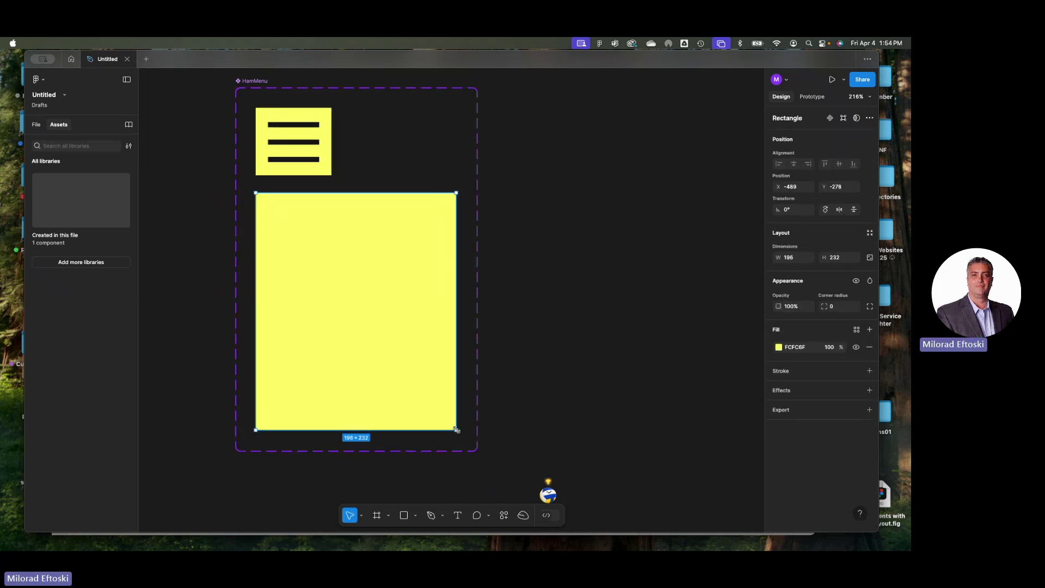
drag(376, 346, 376, 339)
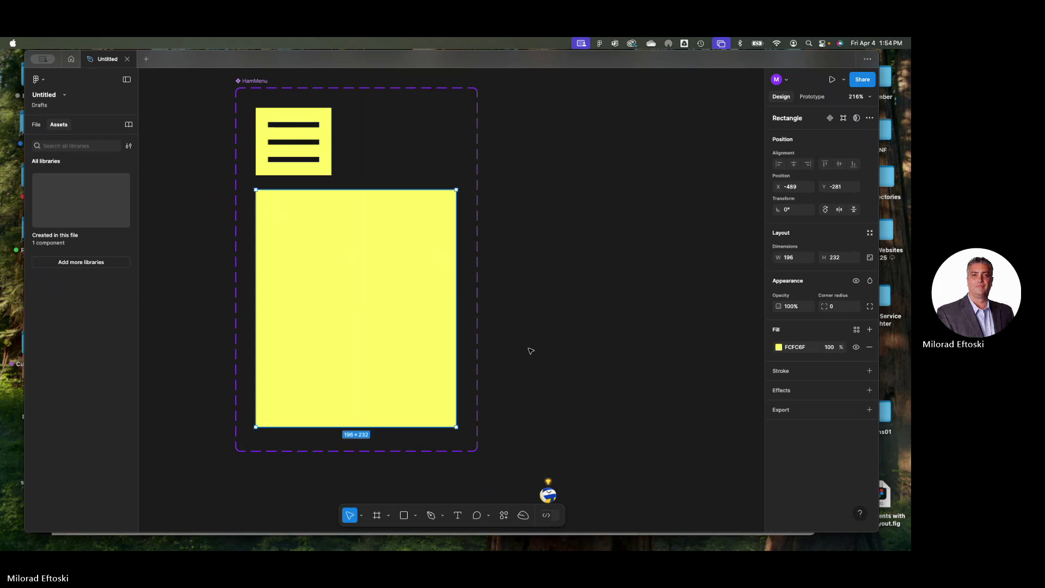
click(526, 334)
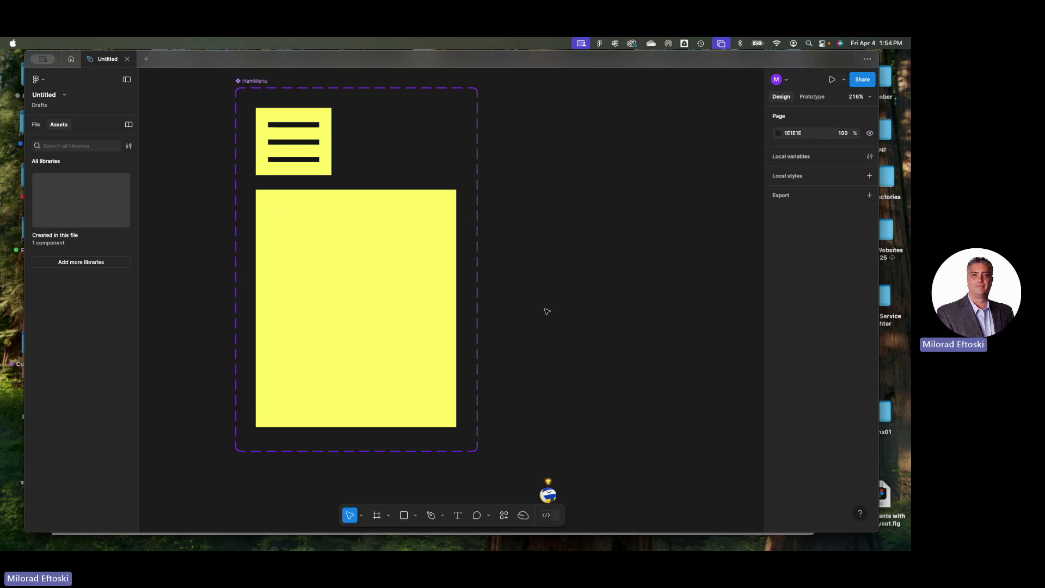
Show the file's layers and try to nest Rectangle 1 inside the HamMenu component set
click(378, 302)
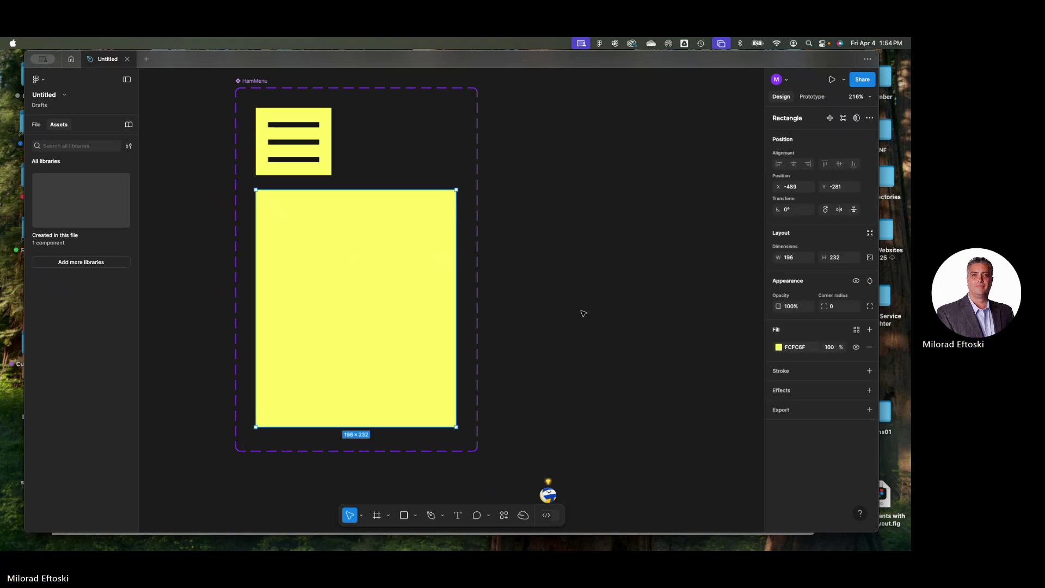
click(582, 310)
click(394, 306)
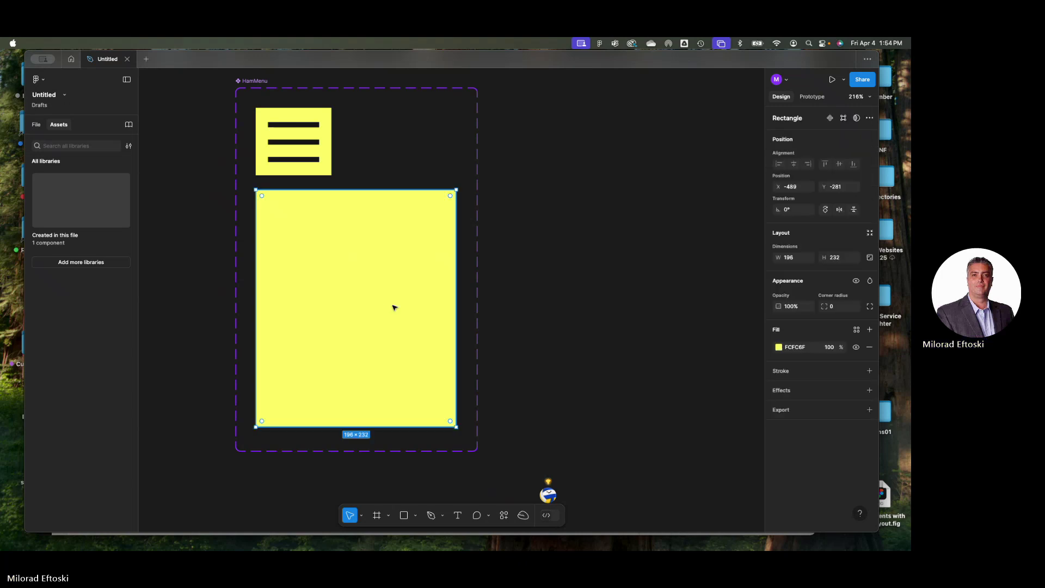
click(36, 125)
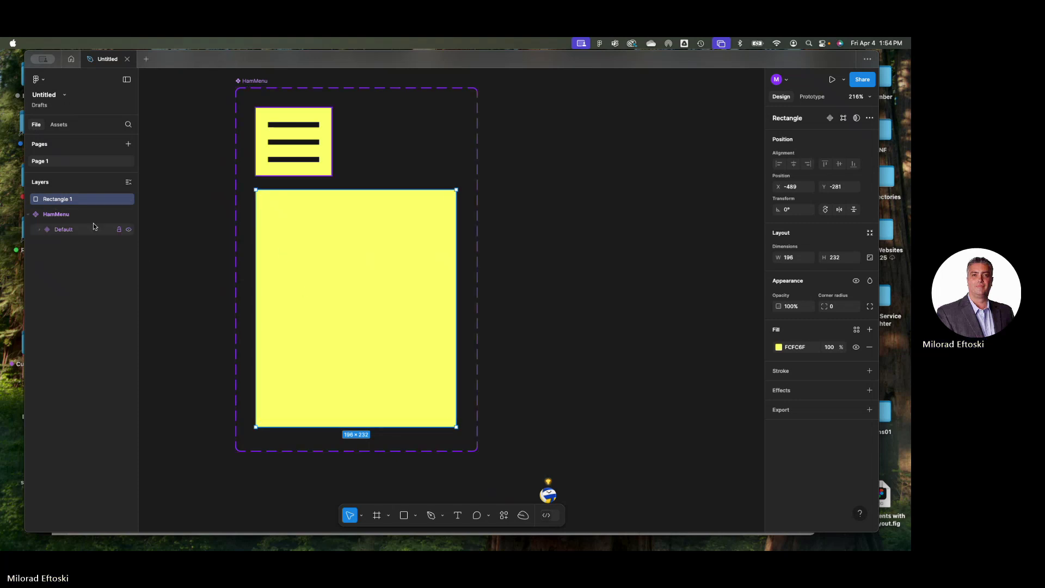
mouse_move(289, 251)
mouse_down()
mouse_move(496, 264)
mouse_move(317, 276)
mouse_move(287, 256)
mouse_up()
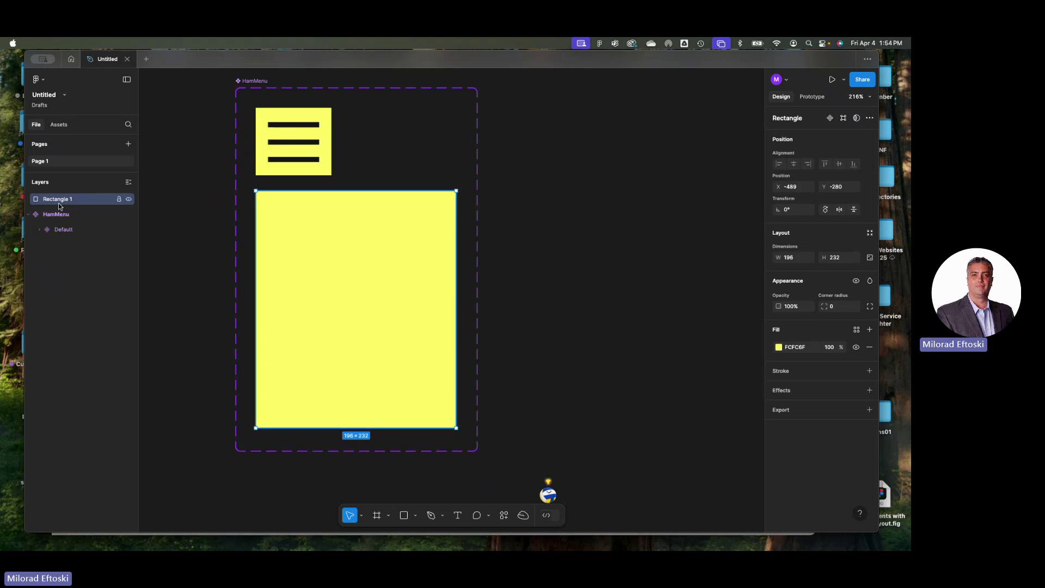
drag(58, 201, 59, 223)
key(Delete)
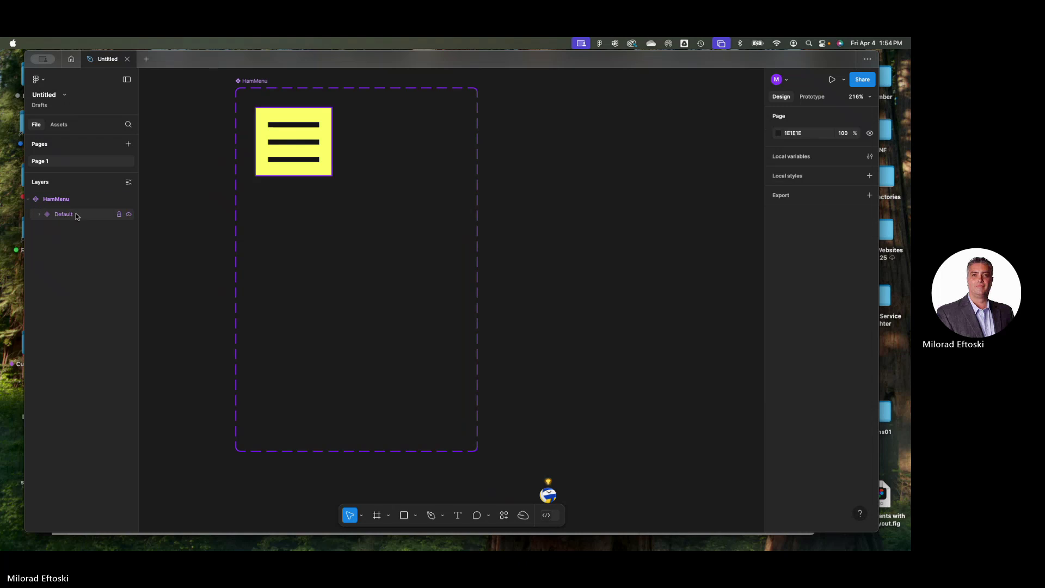
click(69, 214)
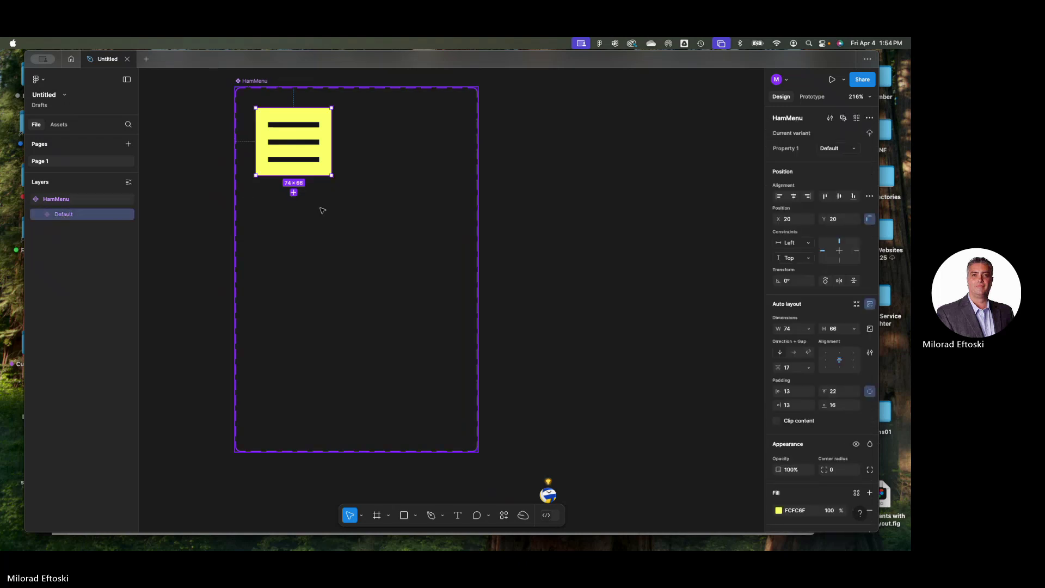
Undo the last changes to the yellow rectangle and place it at about X -489, Y -282
key(super+z)
key(super+z)
key(super+z)
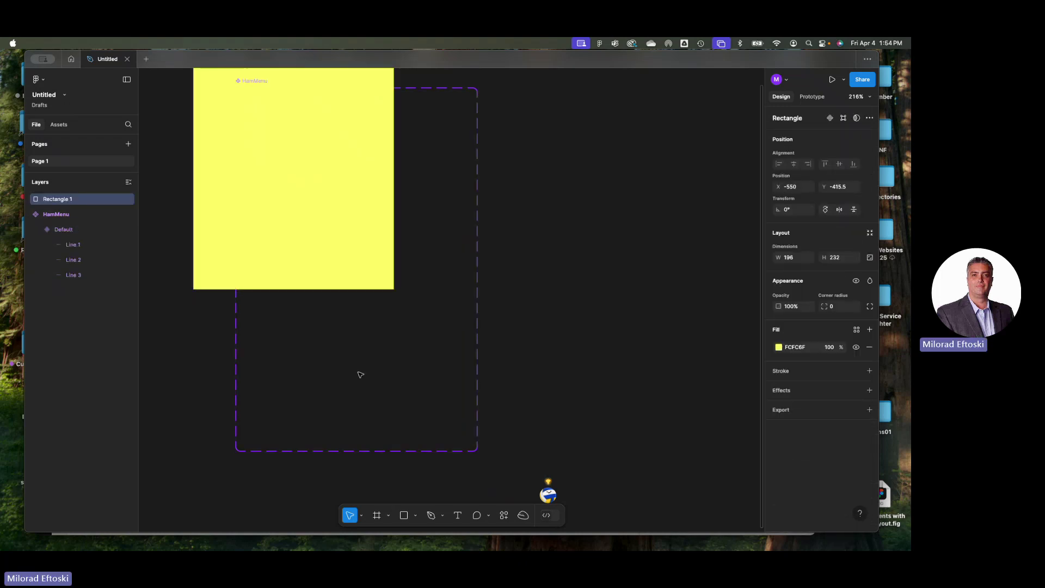
mouse_move(322, 293)
mouse_down()
mouse_move(334, 299)
mouse_move(323, 296)
mouse_up()
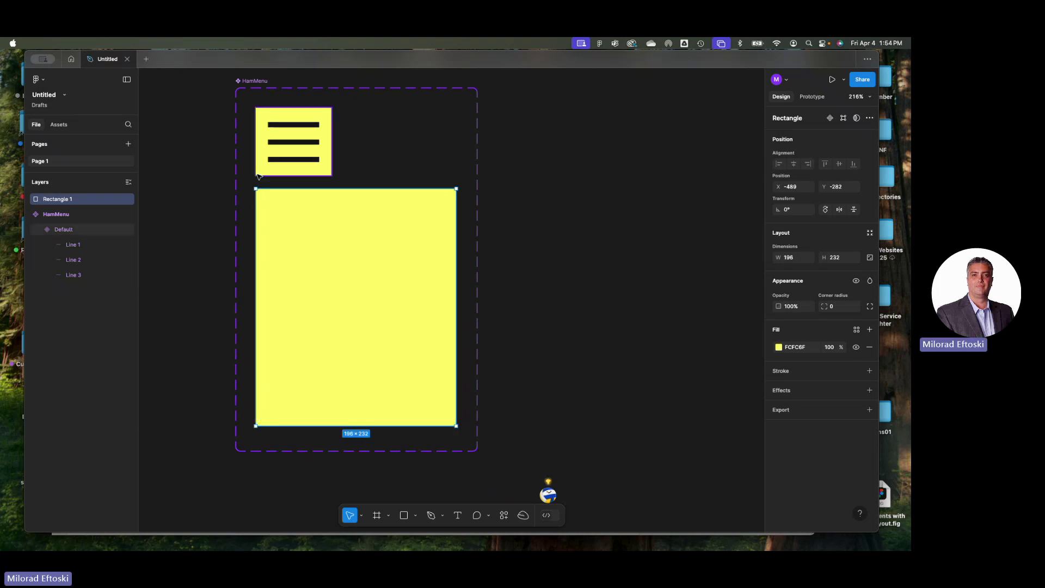
Delete the large yellow rectangle below the hamburger icon
click(259, 175)
click(275, 240)
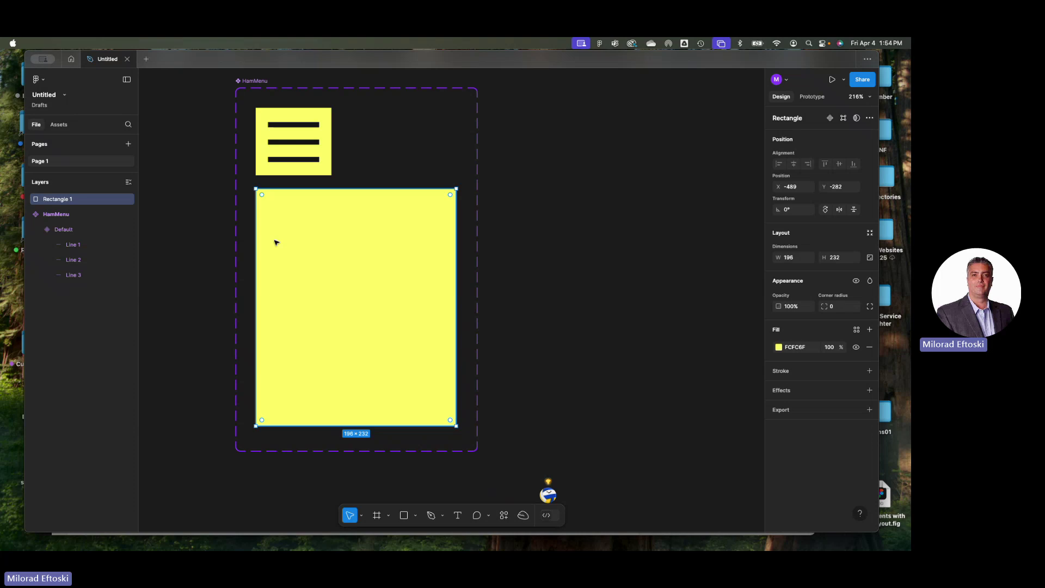
key(Delete)
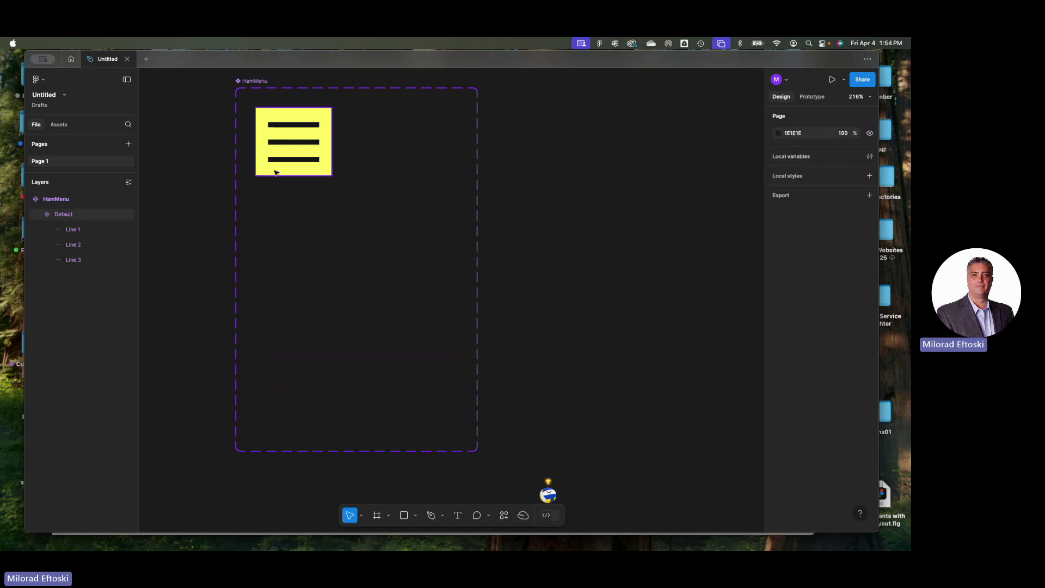
Add a second variant to HamMenu and place it below the default at about X 25, Y 107, sized about 168 × 197
click(275, 172)
click(294, 192)
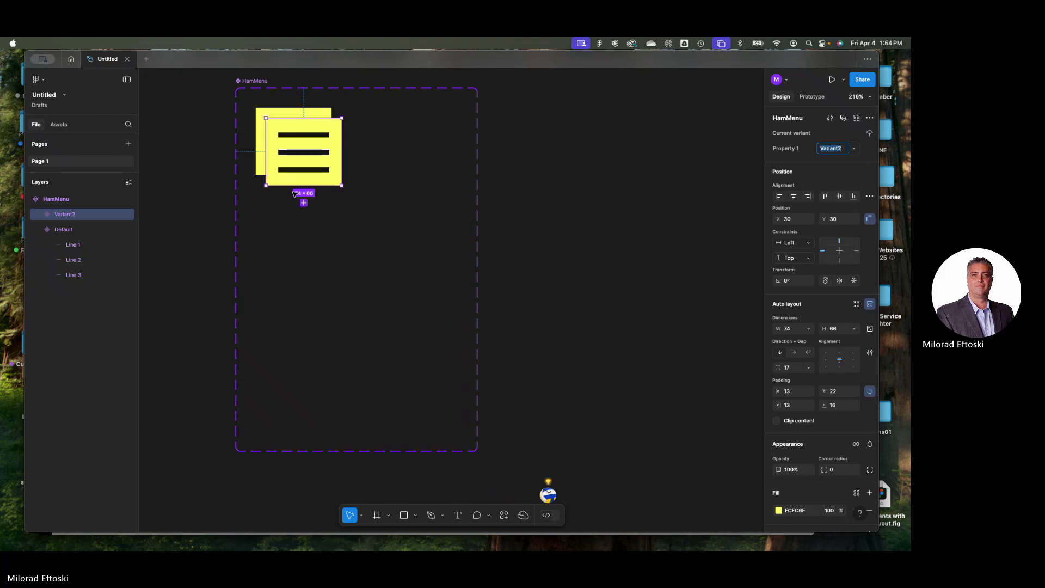
drag(289, 175, 433, 398)
Change the vertical gap between the large variant's lines from a fixed value to Auto
click(350, 315)
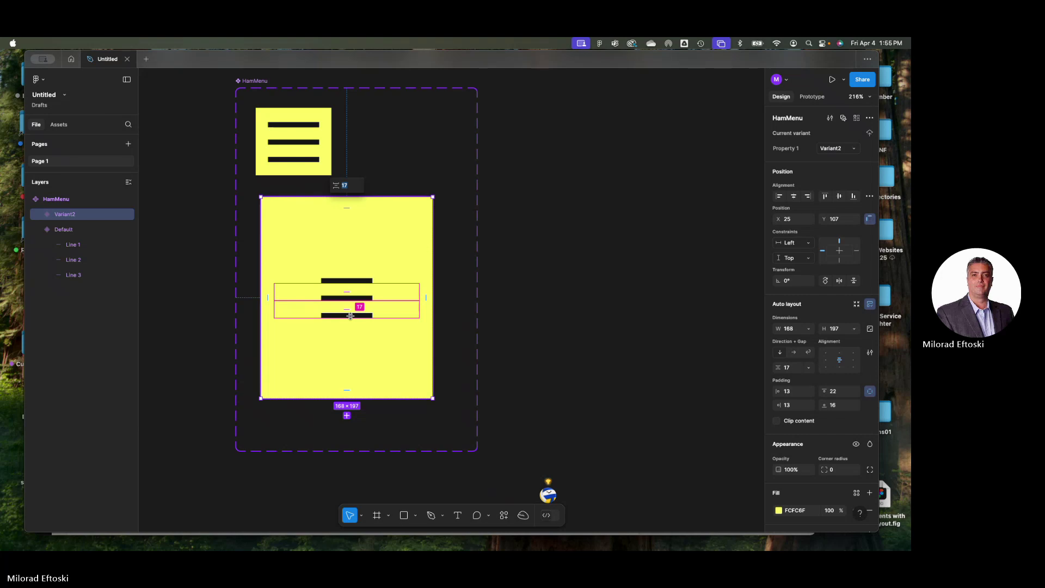
key(BackSpace)
click(346, 319)
click(350, 303)
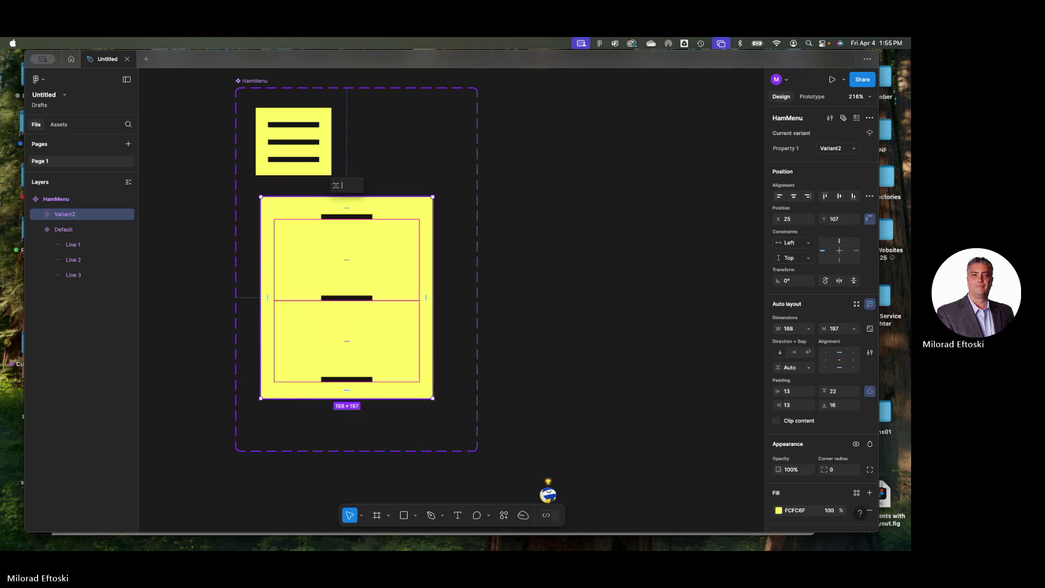
Delete all three black lines from the large yellow variant of HamMenu
click(346, 298)
key(Delete)
click(349, 223)
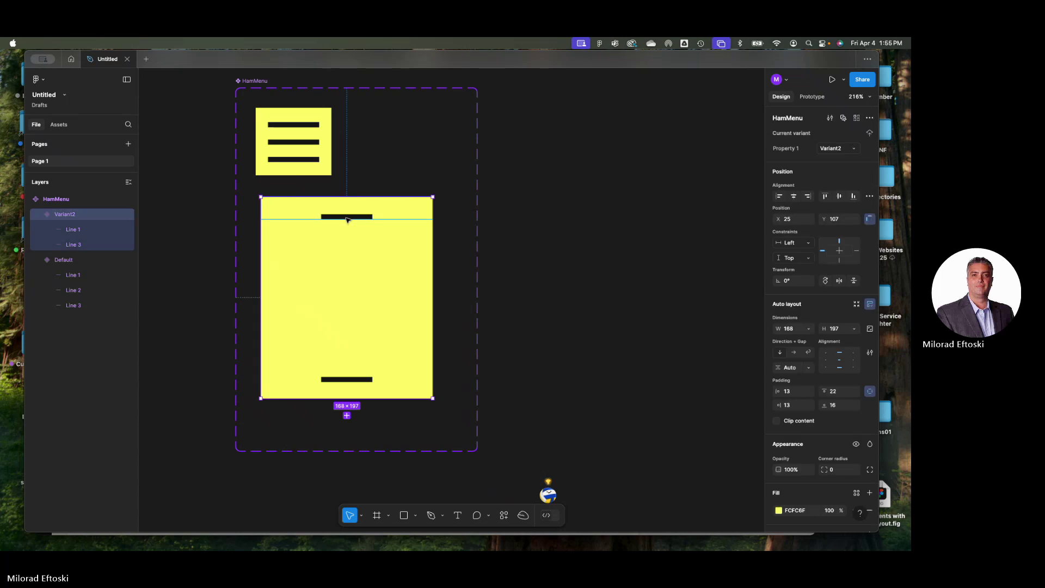
click(344, 218)
key(Delete)
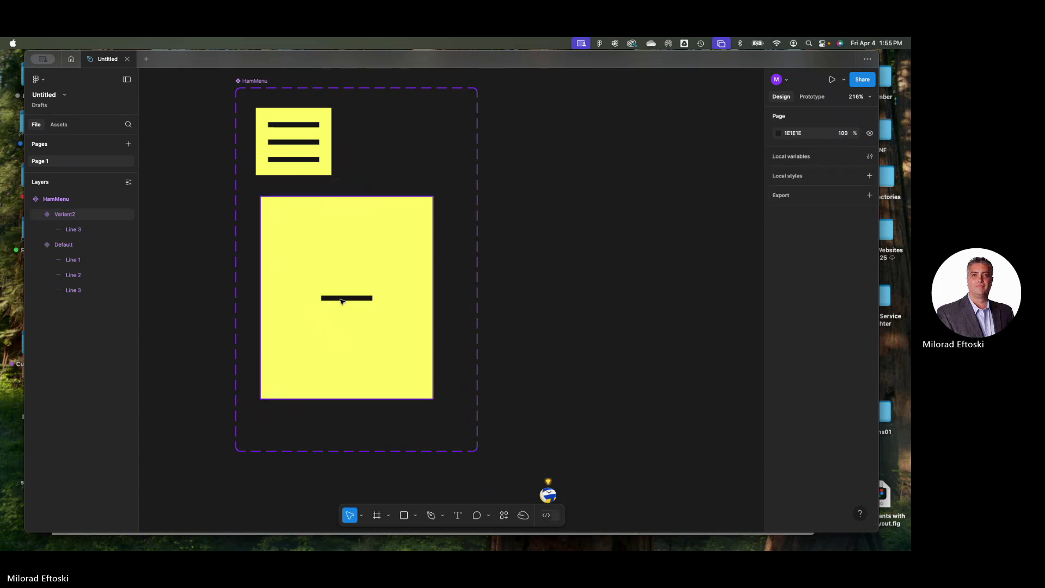
click(342, 299)
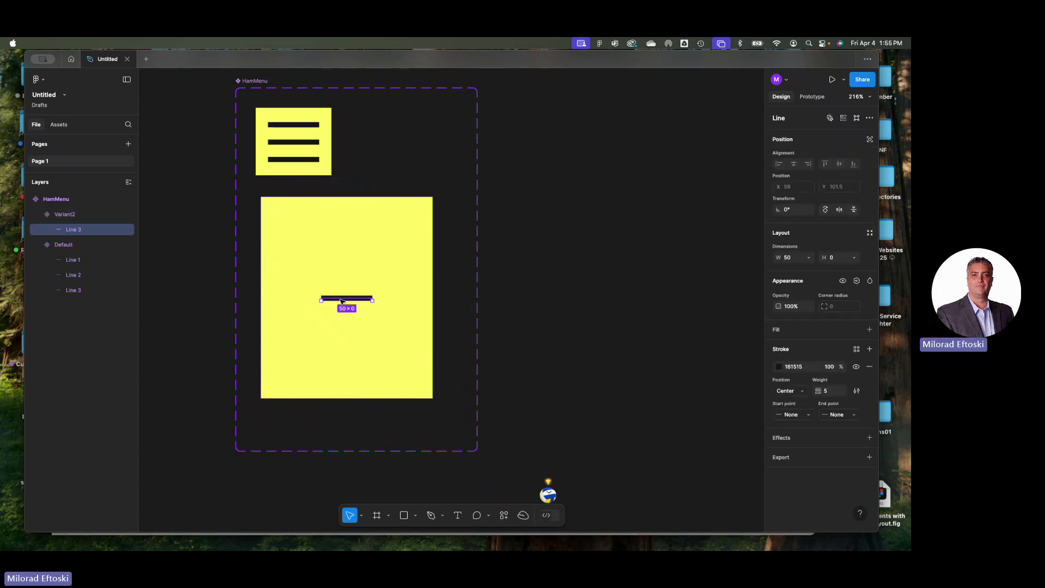
key(Delete)
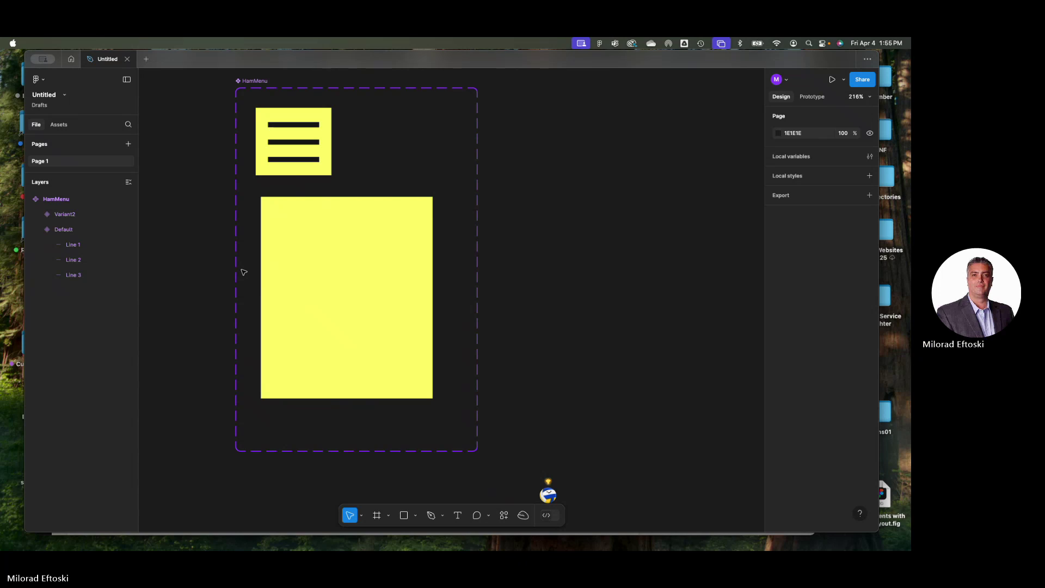
Move the large variant to about X 20, Y 101 and enlarge it to about 191 × 229
click(316, 256)
drag(316, 256, 318, 267)
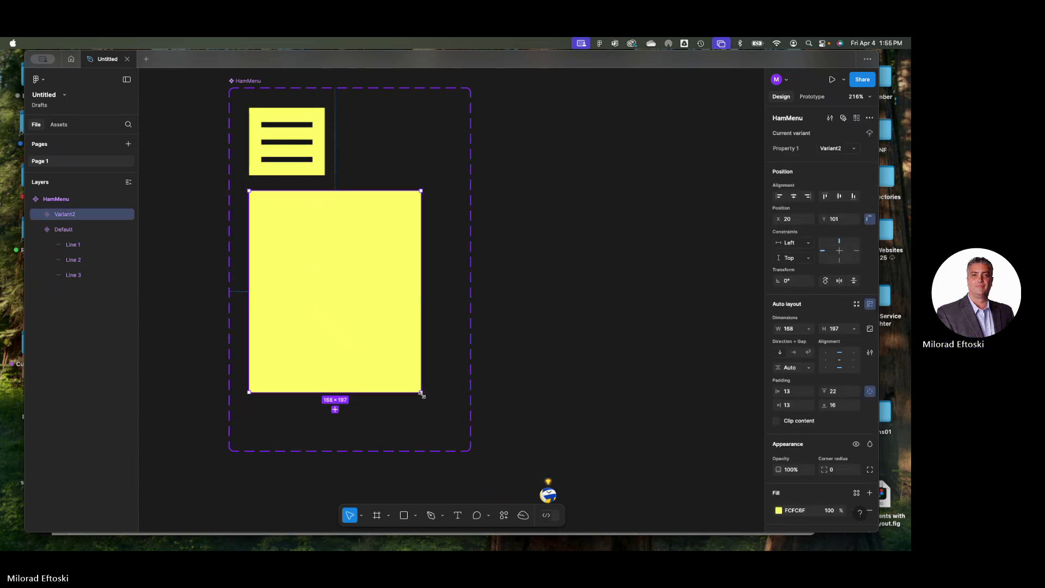
drag(421, 394, 445, 425)
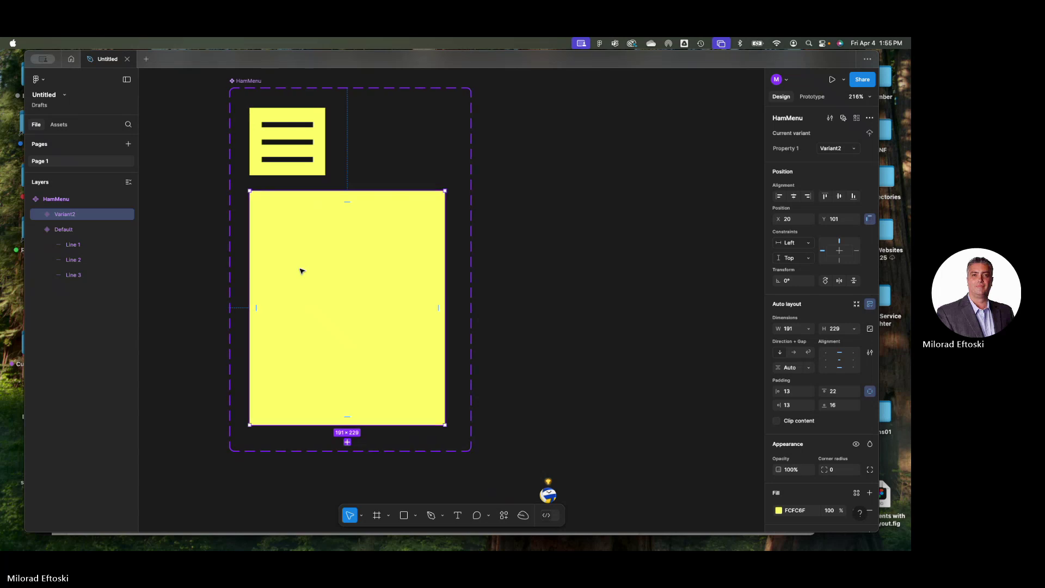
Add the text HOME inside the large yellow variant
click(457, 516)
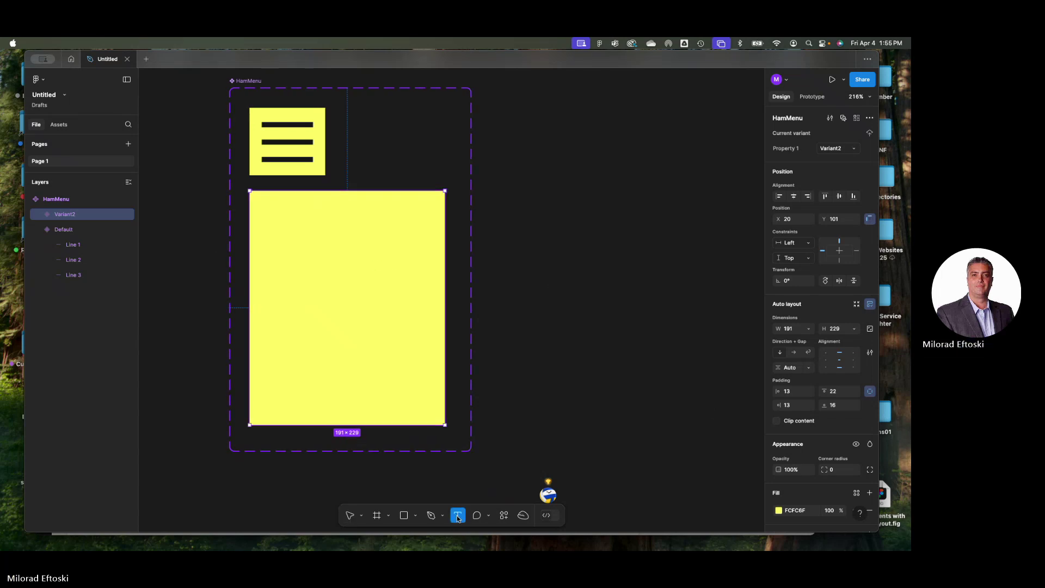
click(278, 233)
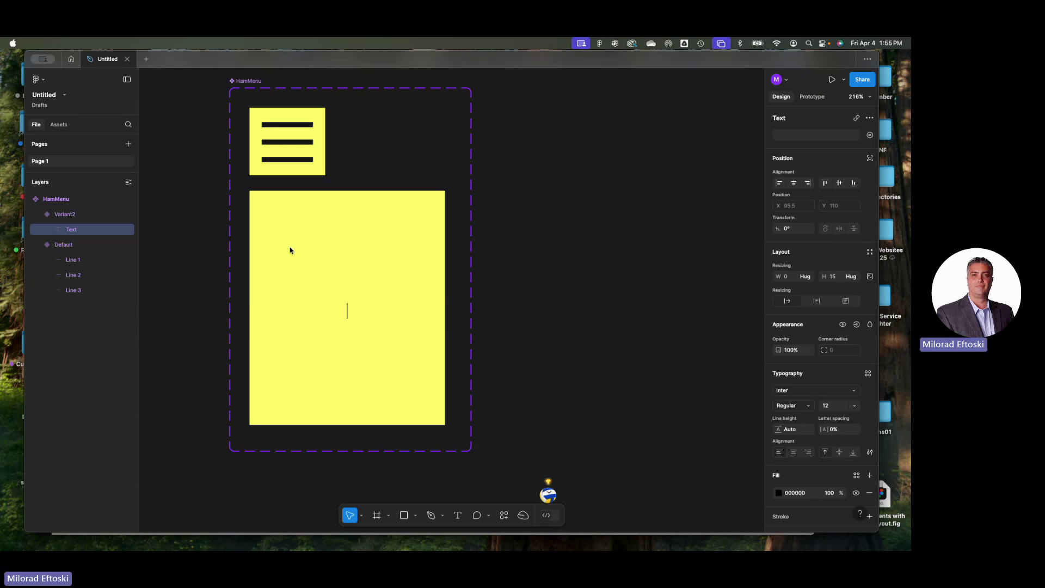
text(HOME)
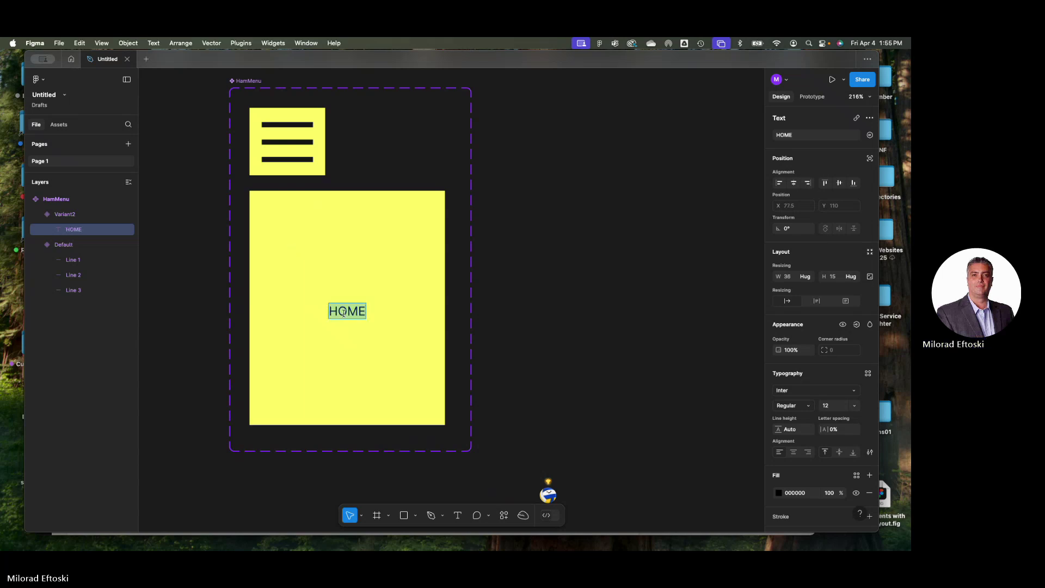
key(Escape)
key(Escape)
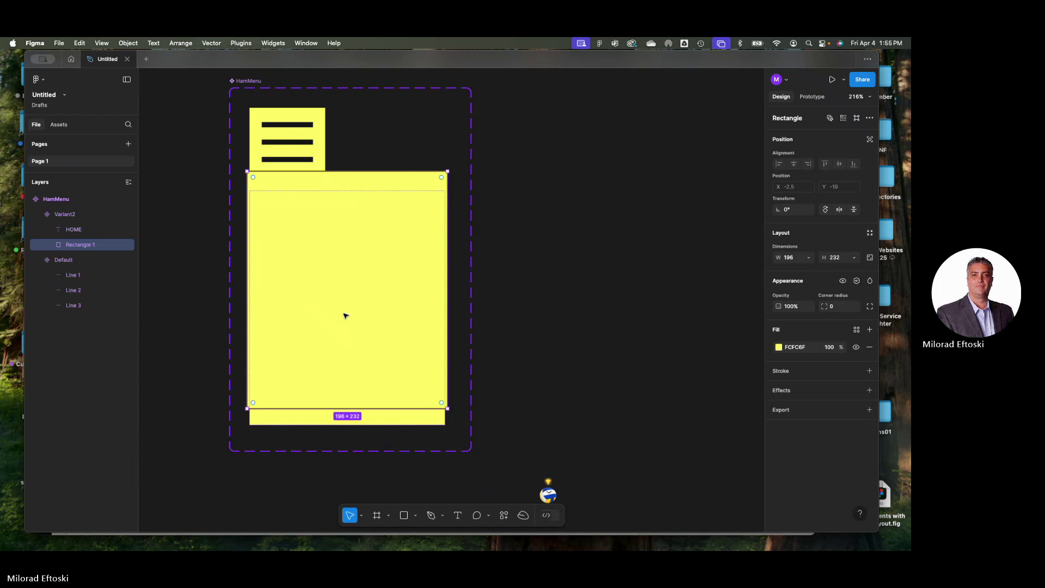
Make the HOME text bold and increase its font size to 19
click(344, 315)
double_click(344, 314)
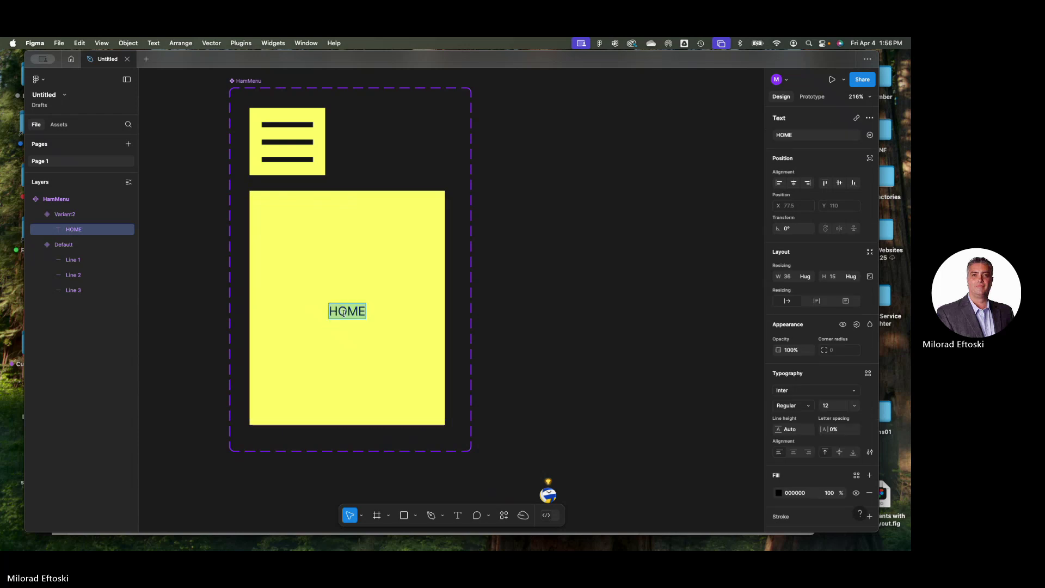
key(super+b)
key(super+shift+period)
key(super+shift+period)
key(super+shift+period)
key(super+shift+period)
key(super+shift+period)
key(super+shift+period)
key(super+shift+period)
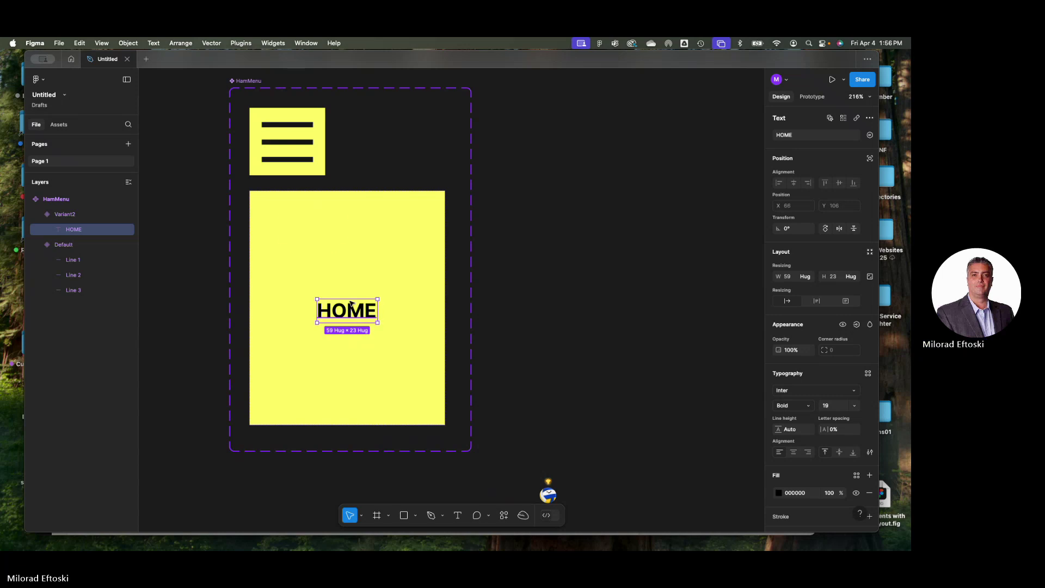
Try to move the HOME text higher inside the large variant
drag(358, 318, 339, 278)
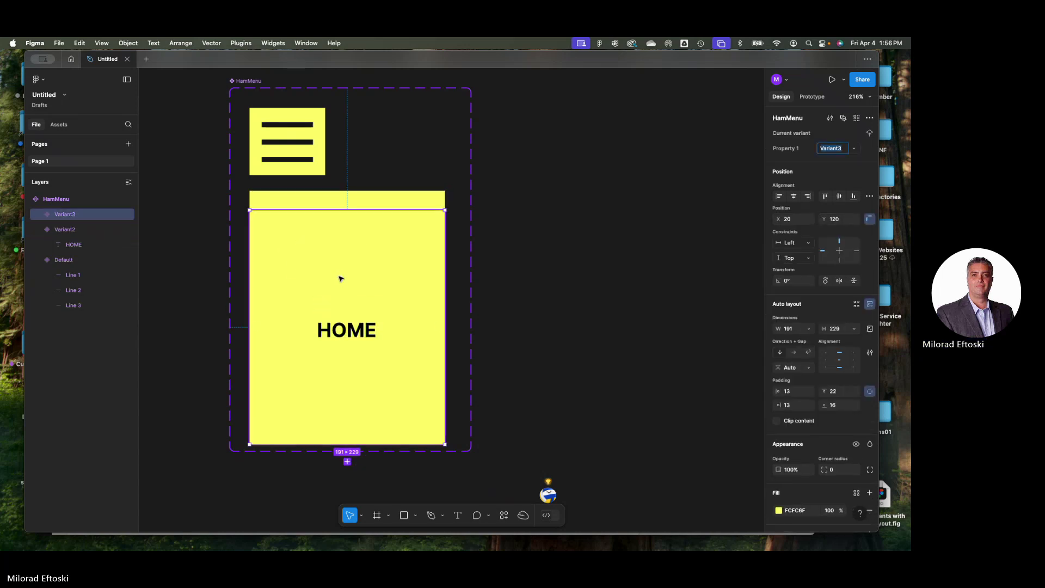
key(super+z)
drag(360, 316, 339, 248)
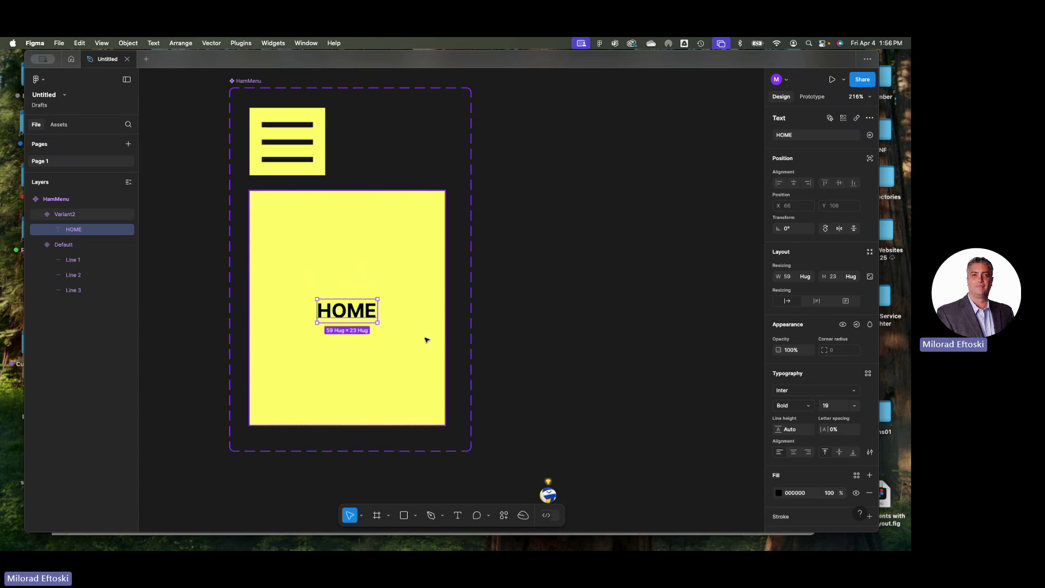
Remove auto layout from the large variant and move the HOME text to about X 48, Y 49 within it
click(385, 301)
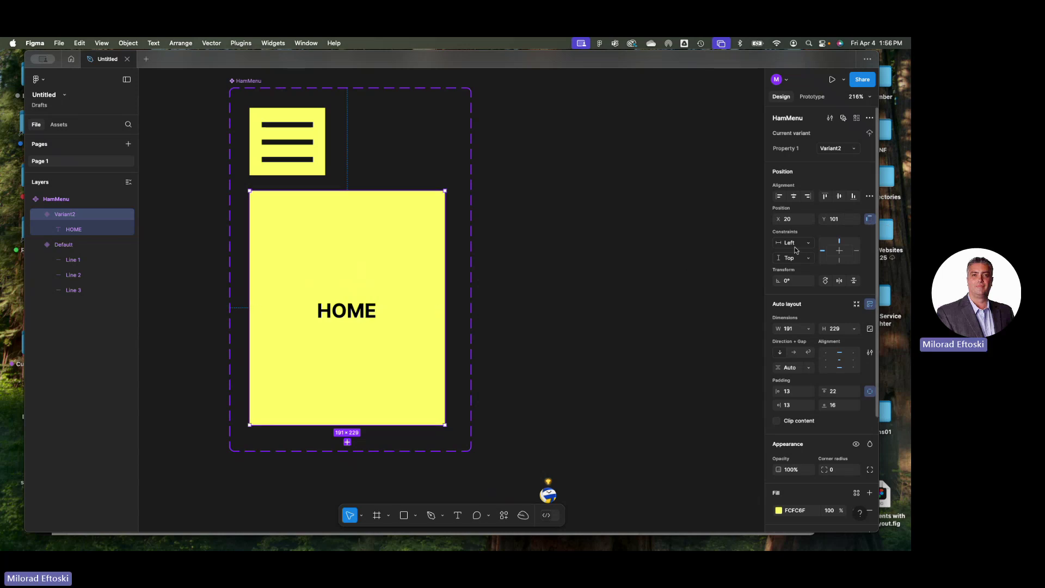
click(630, 303)
click(403, 279)
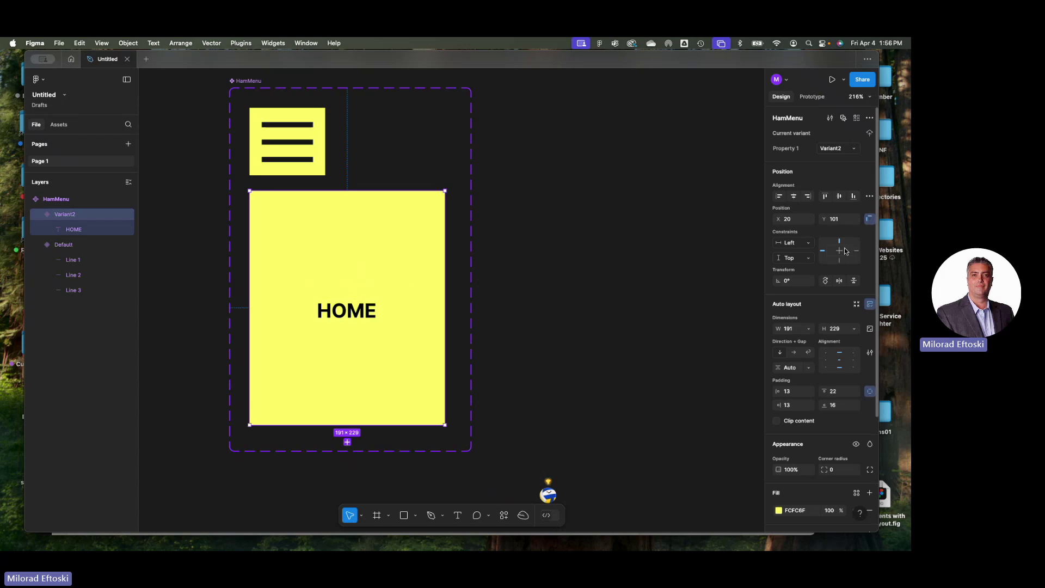
click(869, 307)
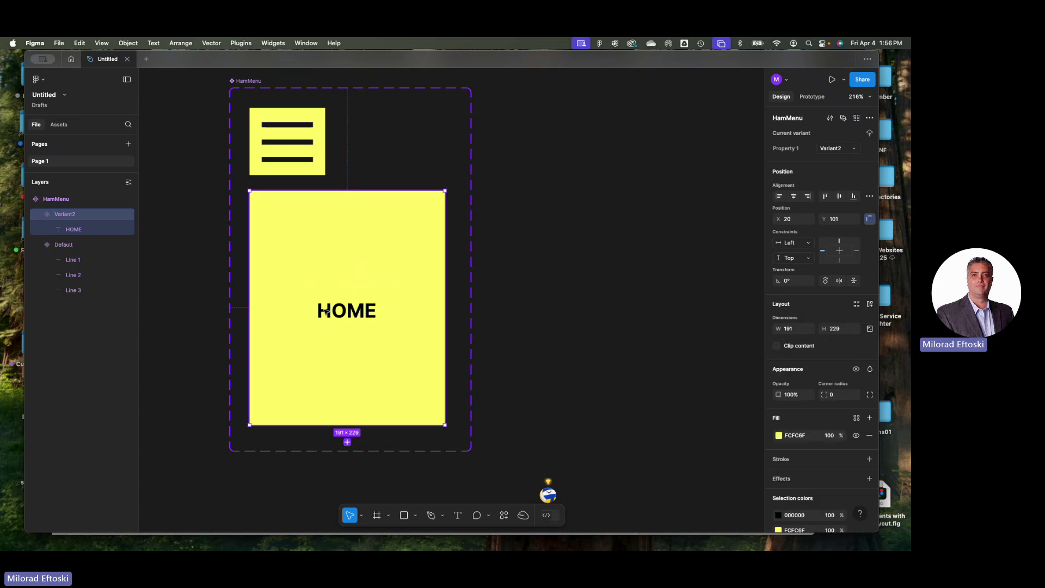
drag(326, 311, 314, 257)
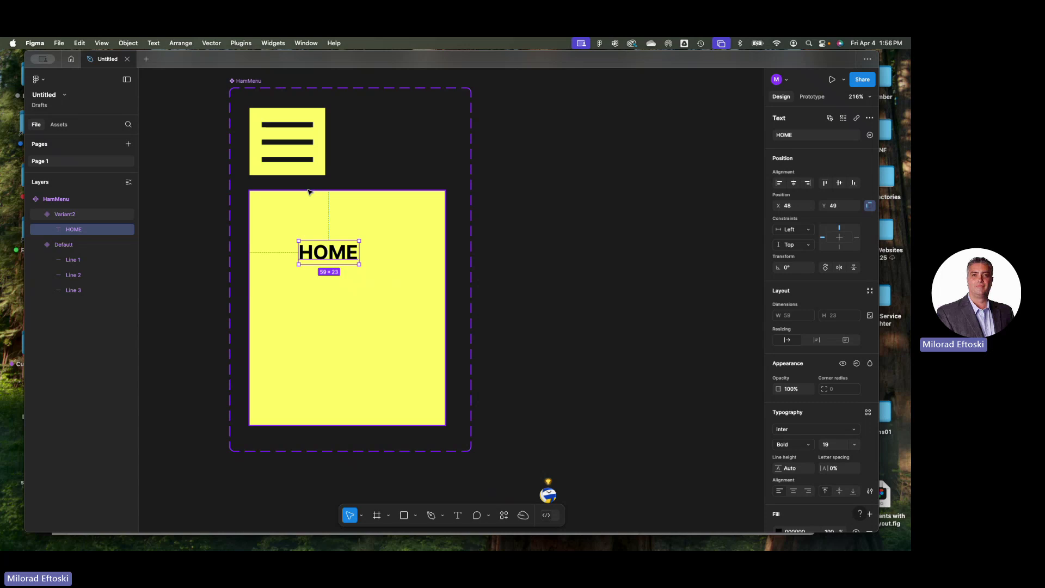
Duplicate the HOME text three times in a column below the original, offsetting each copy about 38 px downward
drag(341, 256, 342, 297)
key(super+d)
key(super+d)
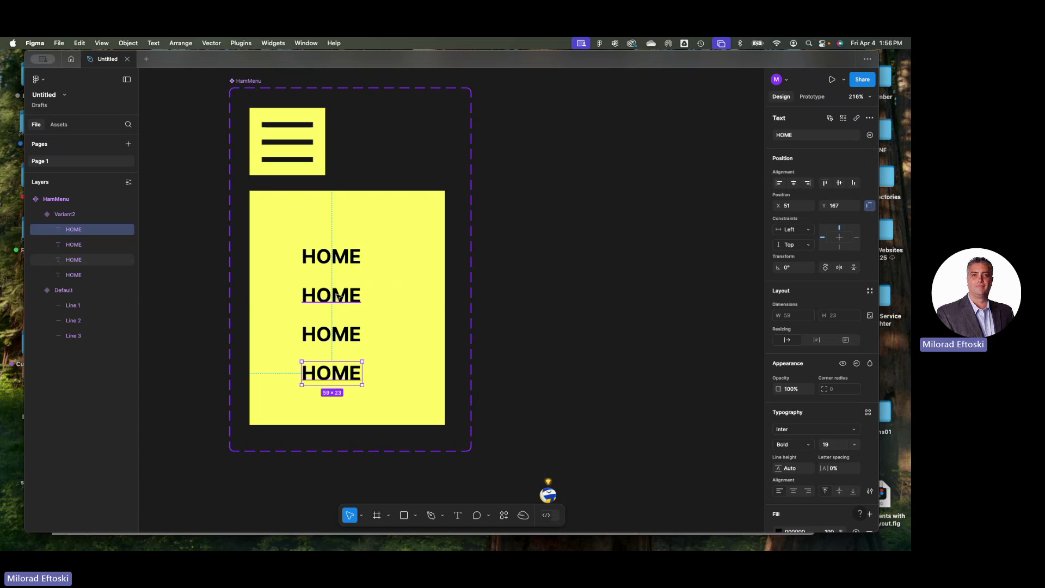
Replace the text of the three HOME copies, in order downward, with ABOUT, PORTFOLIO and CONTACT
click(340, 298)
double_click(339, 298)
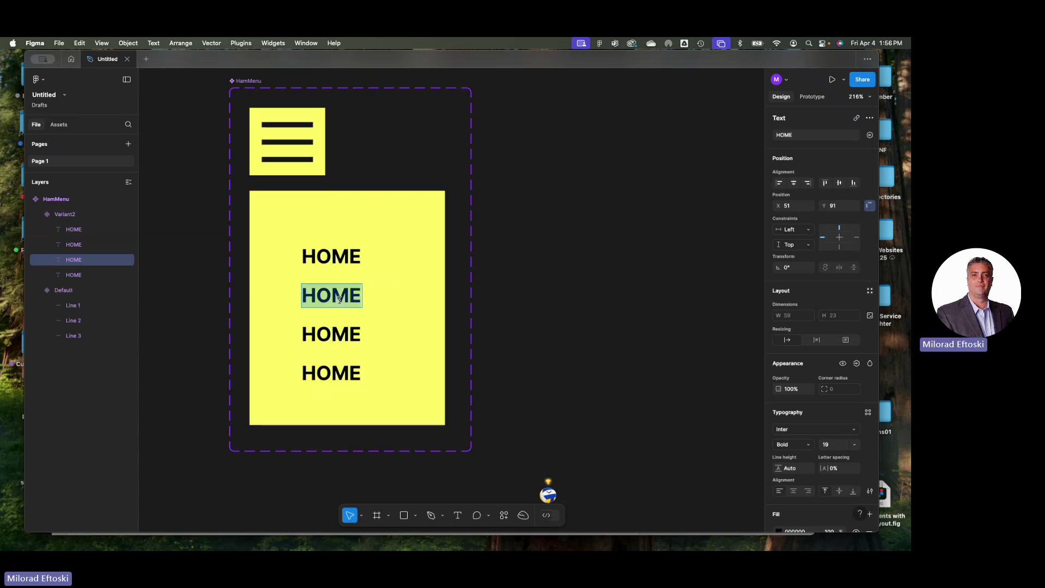
text(ABOUT)
click(339, 338)
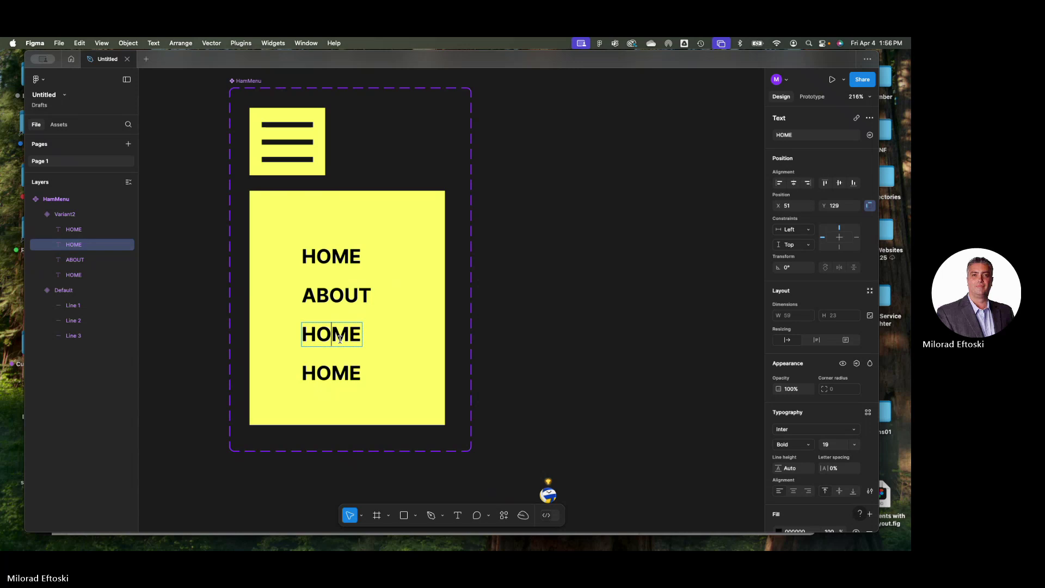
double_click(340, 338)
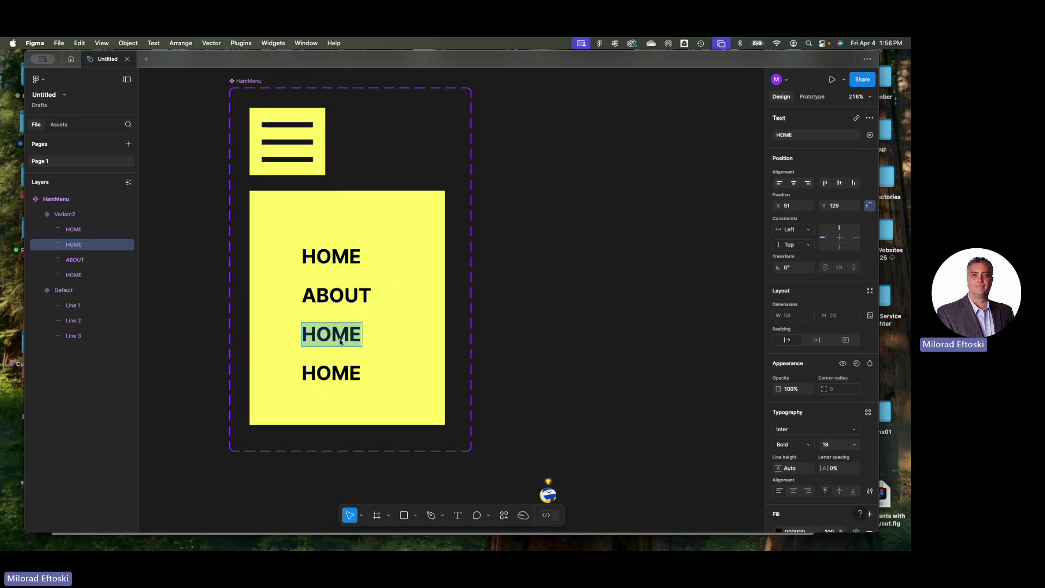
text(PORTF)
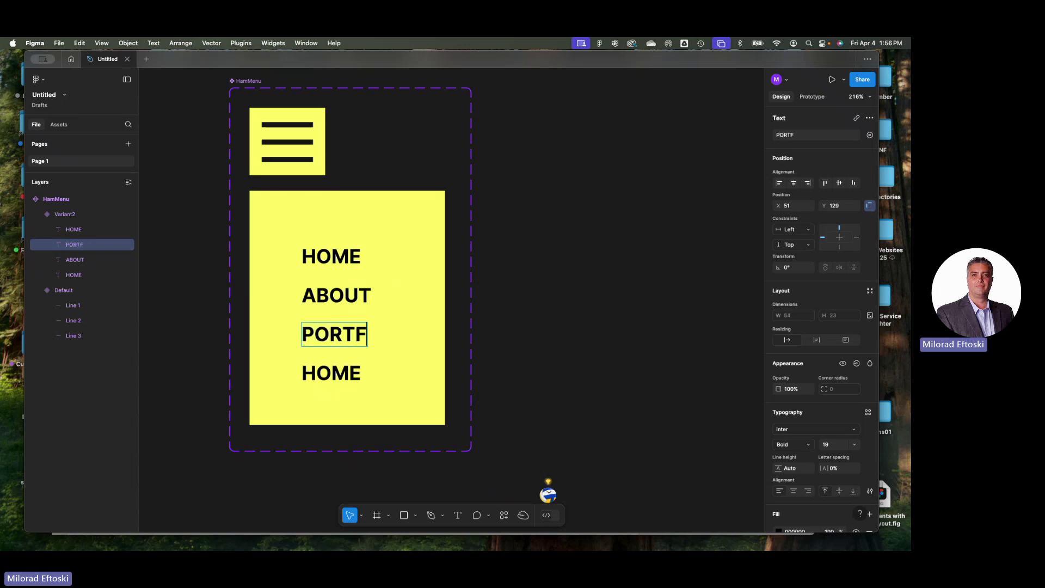
text(OLIO)
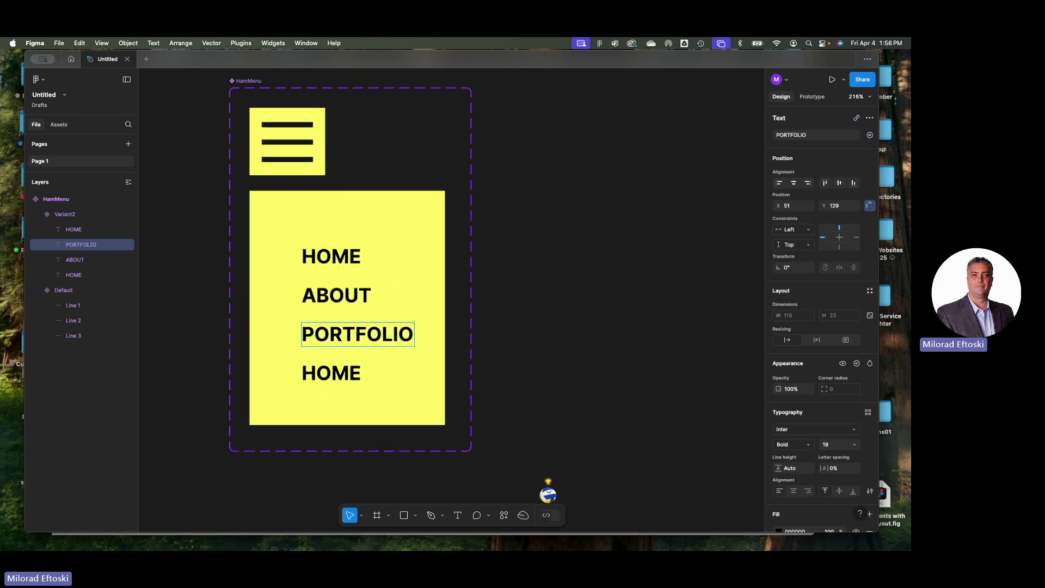
double_click(328, 378)
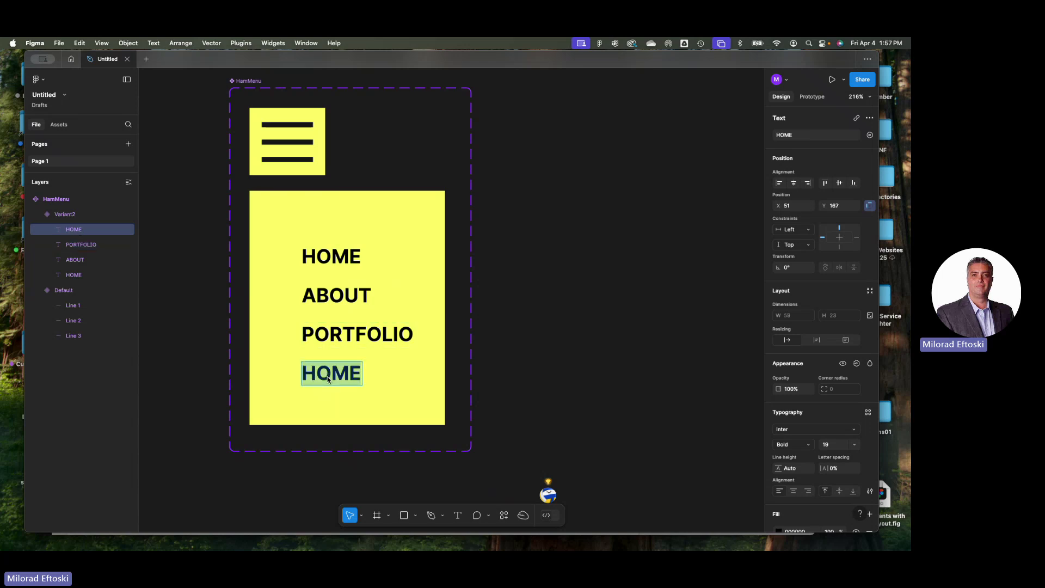
text(CONTACTY)
key(BackSpace)
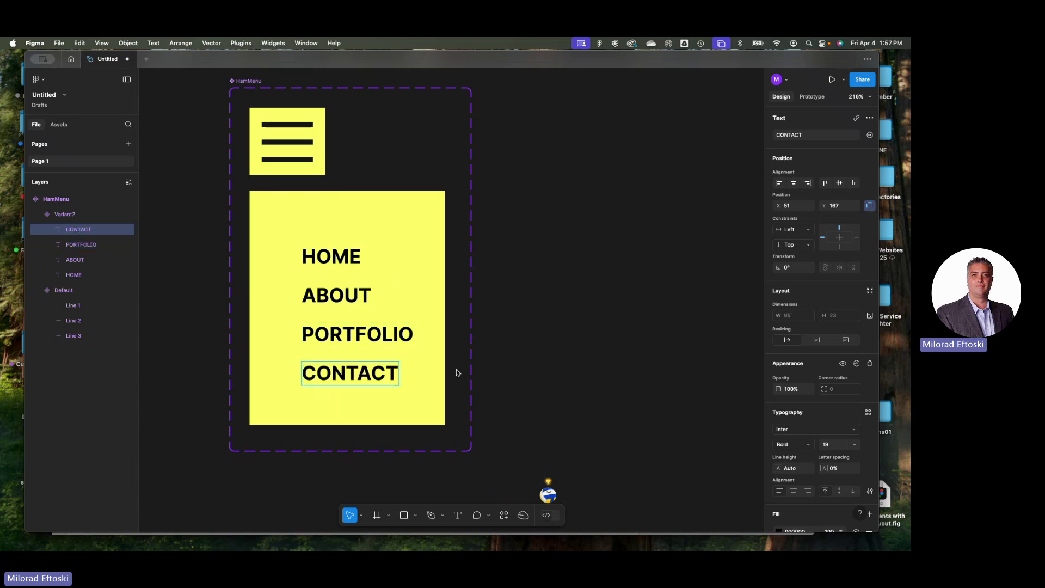
key(Escape)
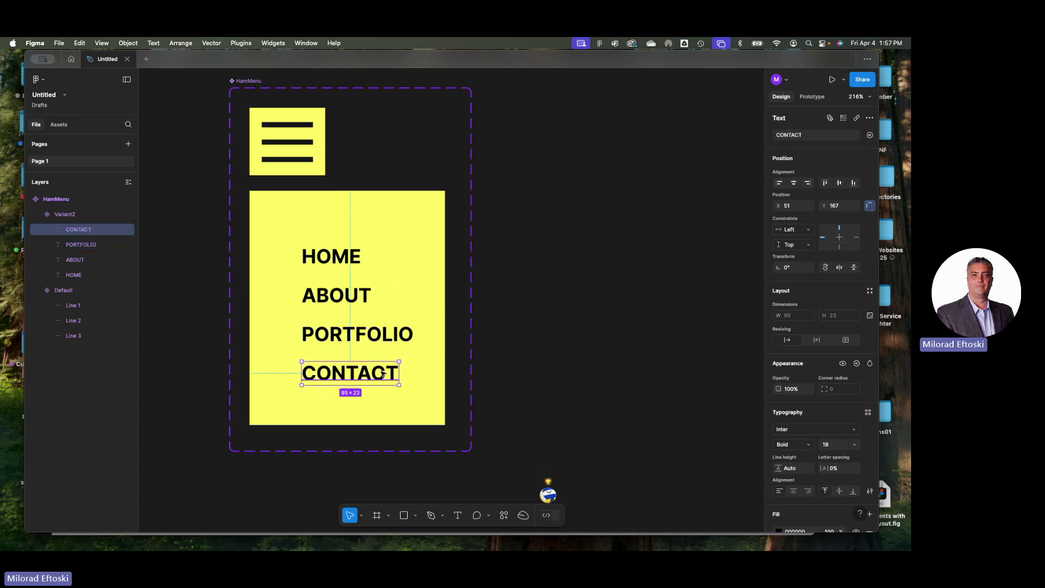
Move the four menu labels together to X 31 and 9 px lower in the large variant
shift+click(376, 342)
shift+click(342, 297)
shift+click(349, 269)
key(shift+Left)
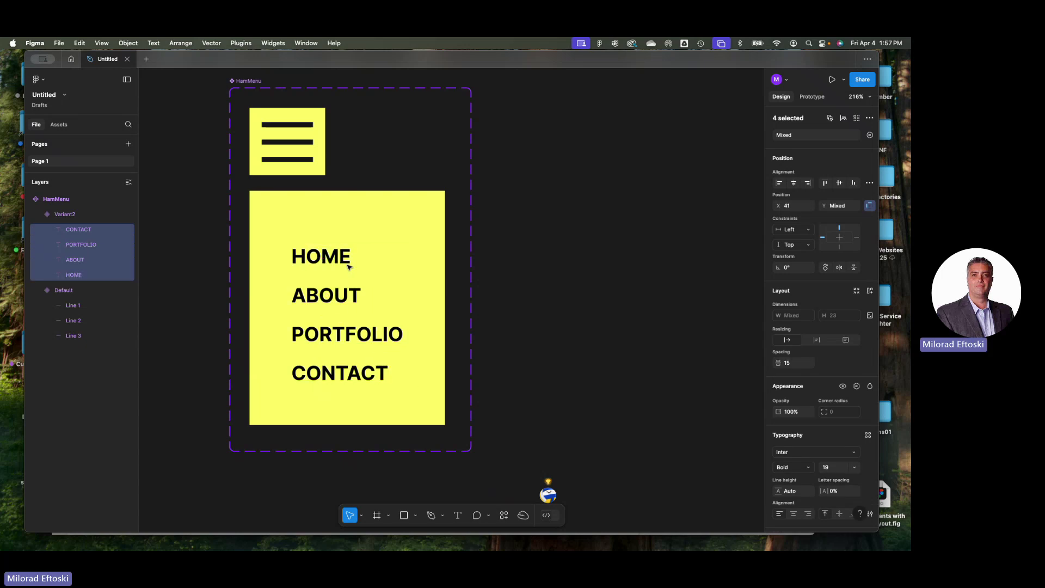
key(shift+Down)
key(shift+Left)
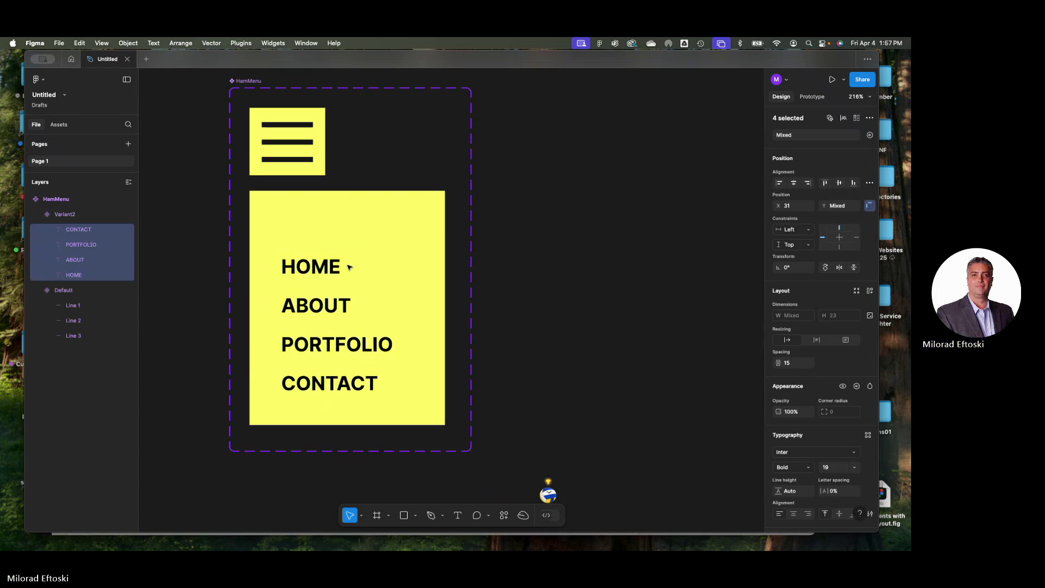
key(Up)
key(Escape)
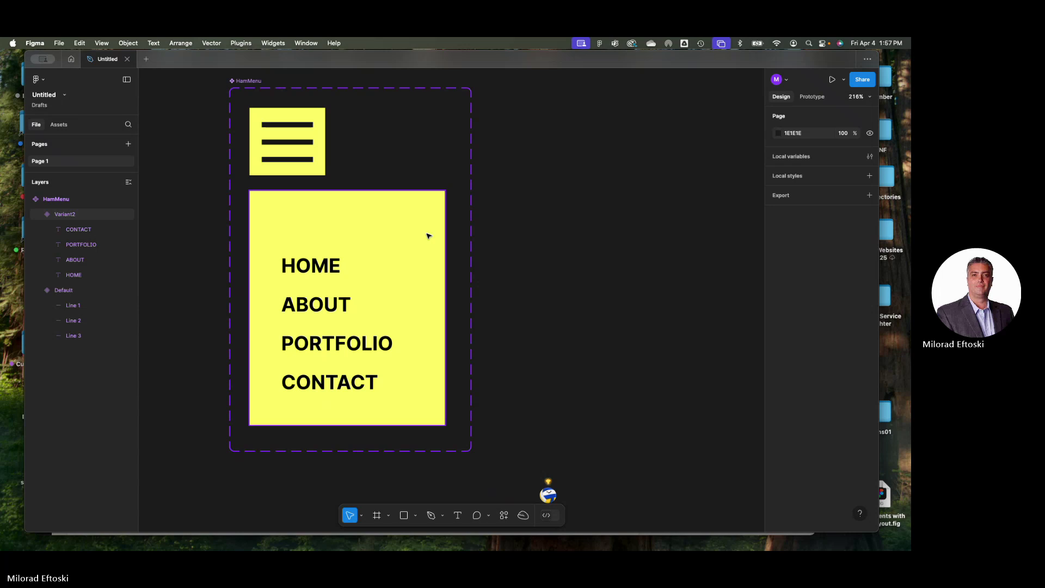
click(428, 236)
key(Tab)
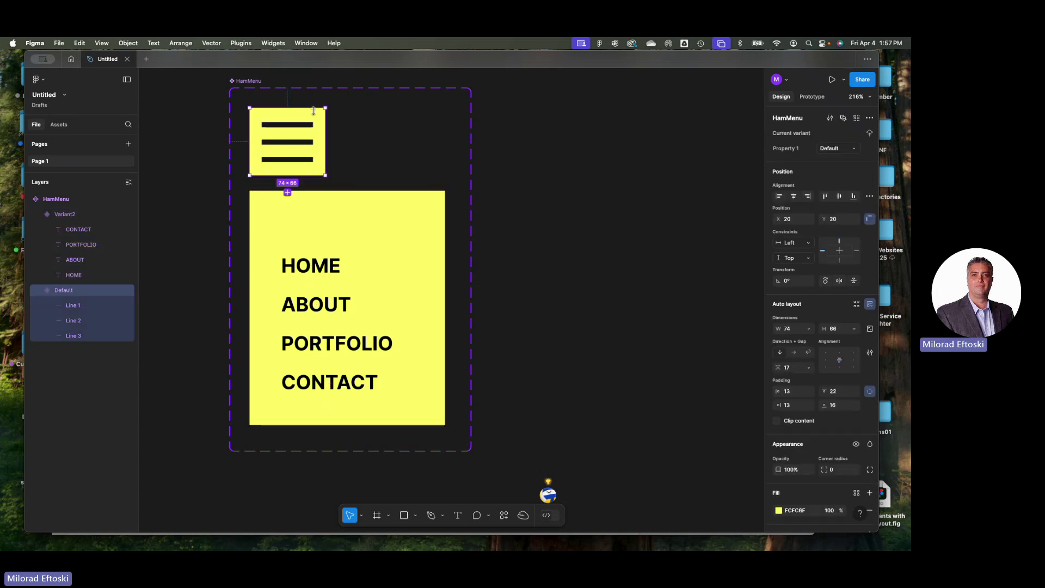
click(382, 204)
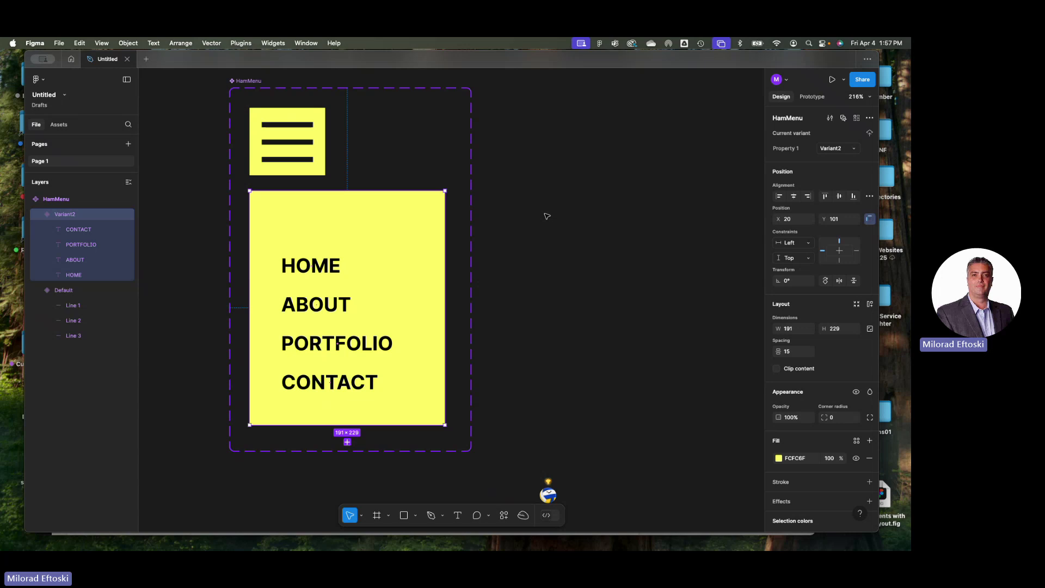
click(538, 228)
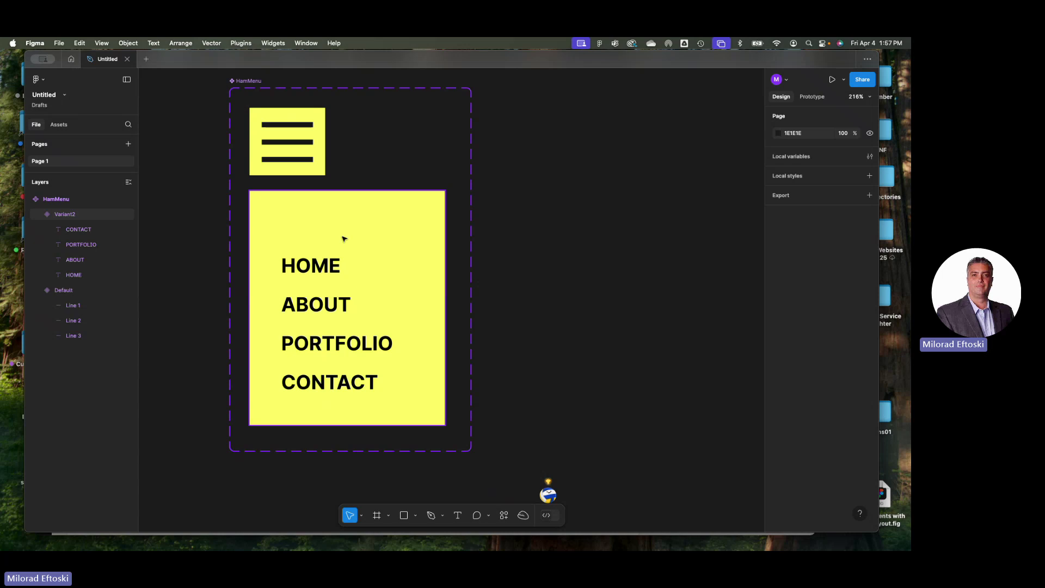
Draw a diagonal line about 25 px long above HOME in the large variant, with stroke weight 4
click(269, 226)
click(416, 516)
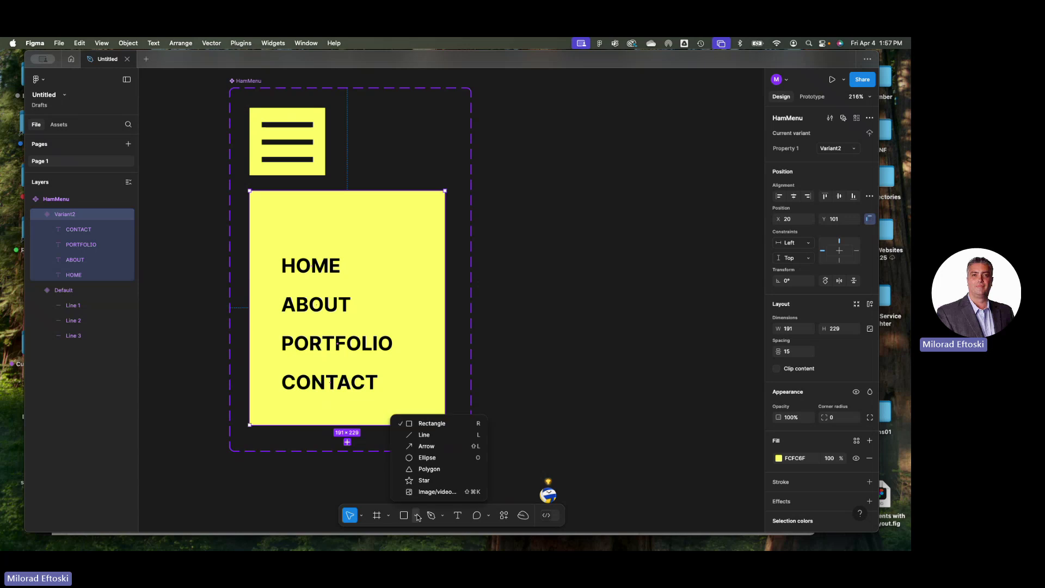
click(423, 434)
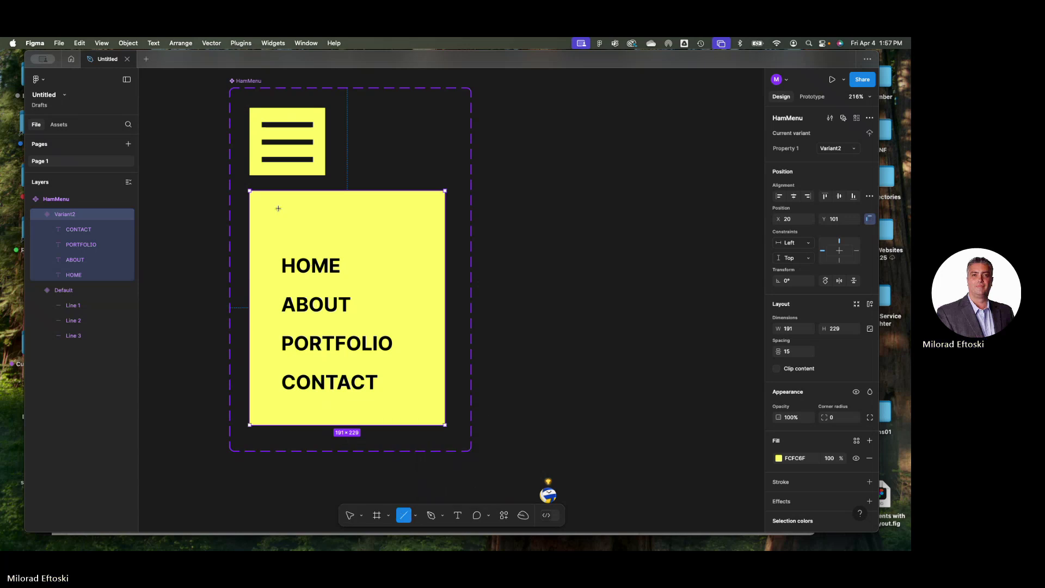
drag(279, 207, 297, 226)
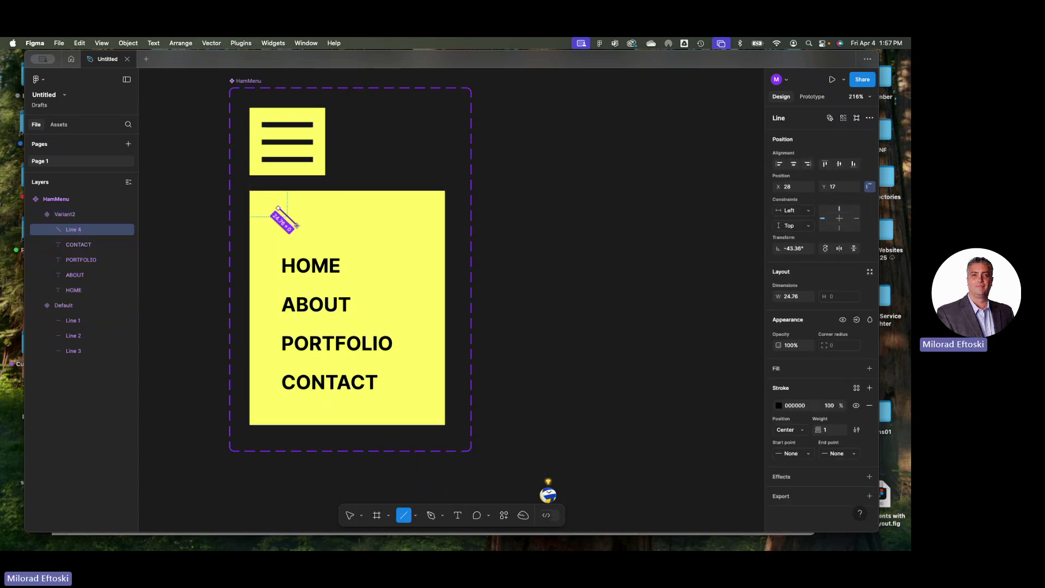
click(814, 433)
text(4)
key(Return)
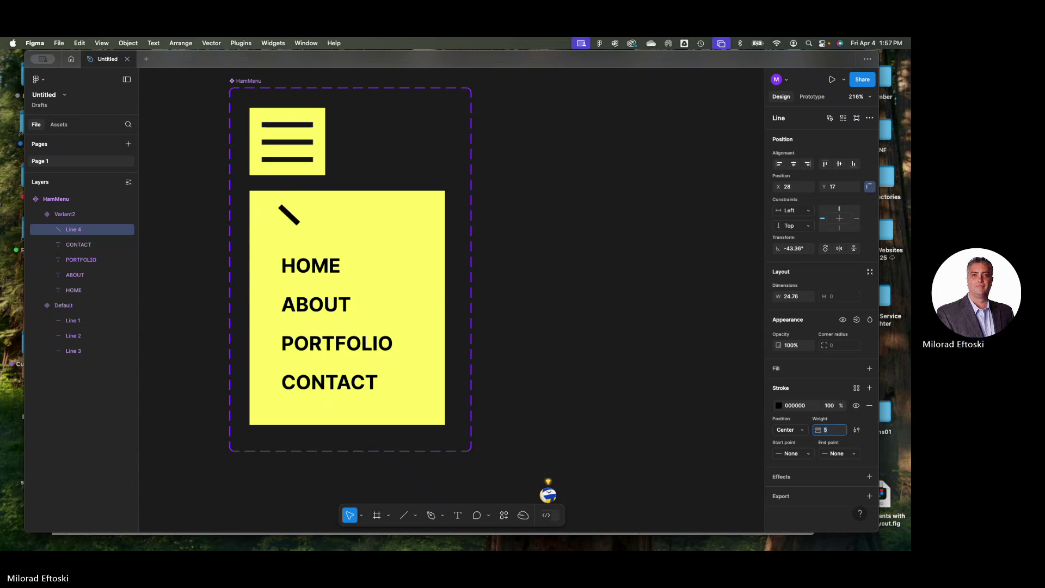
Duplicate the diagonal line, rotate the copy to -135° and place it across the original to form an X
scroll(305, 240, up, 1)
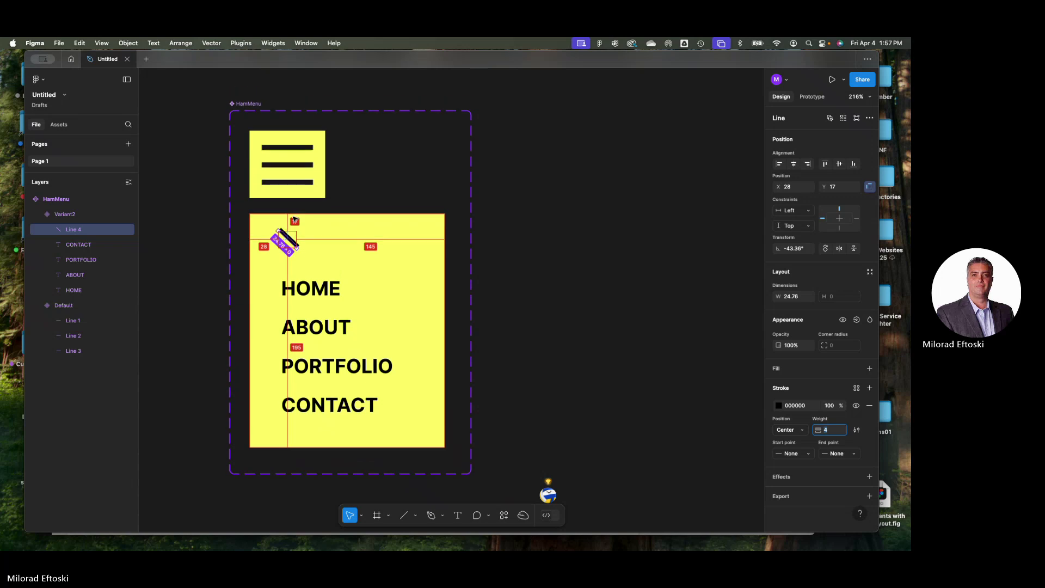
scroll(288, 244, up, 2)
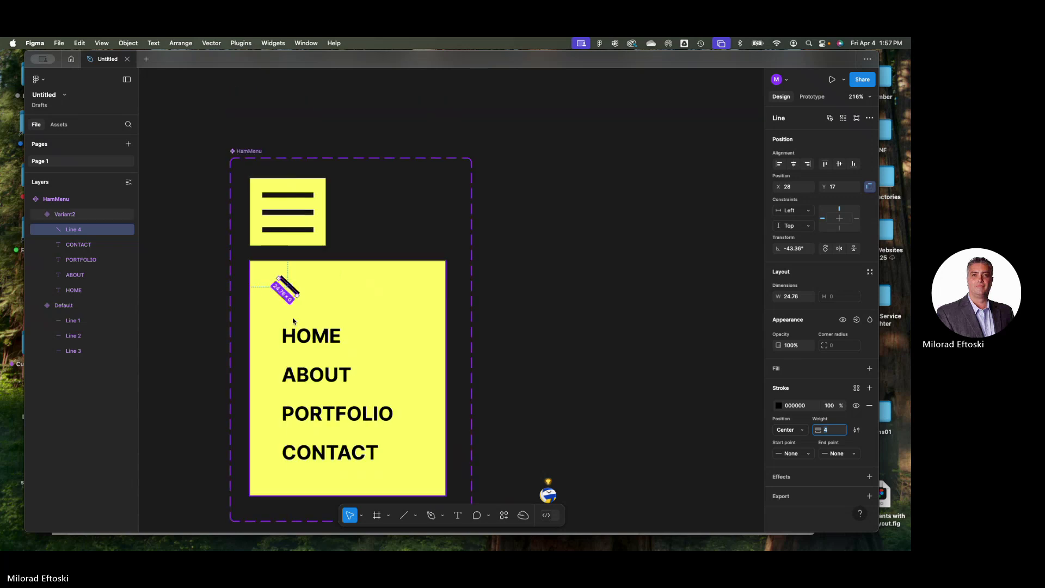
scroll(290, 292, up, 5)
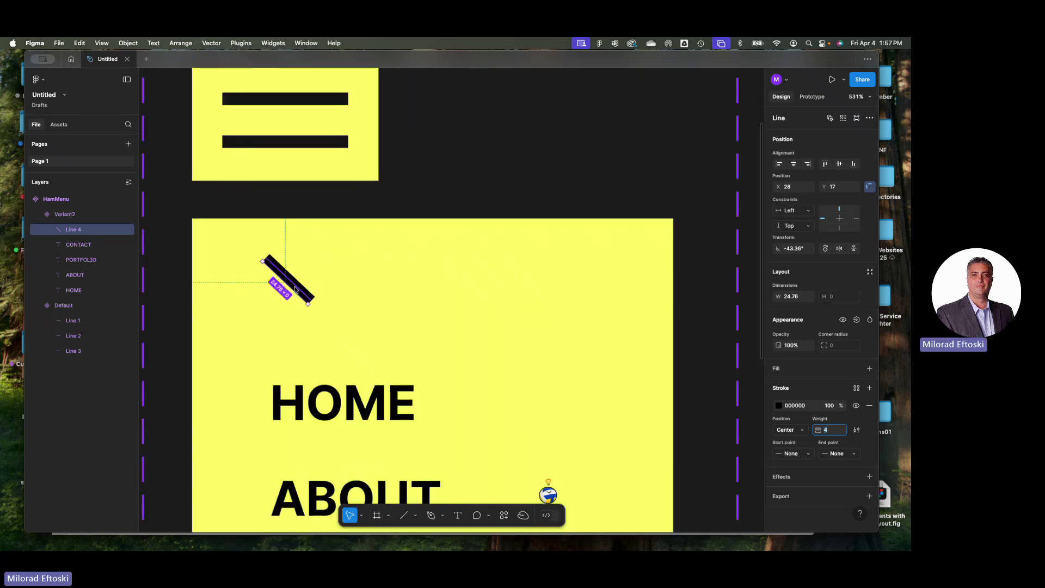
alt+drag(294, 289, 301, 316)
drag(348, 281, 284, 286)
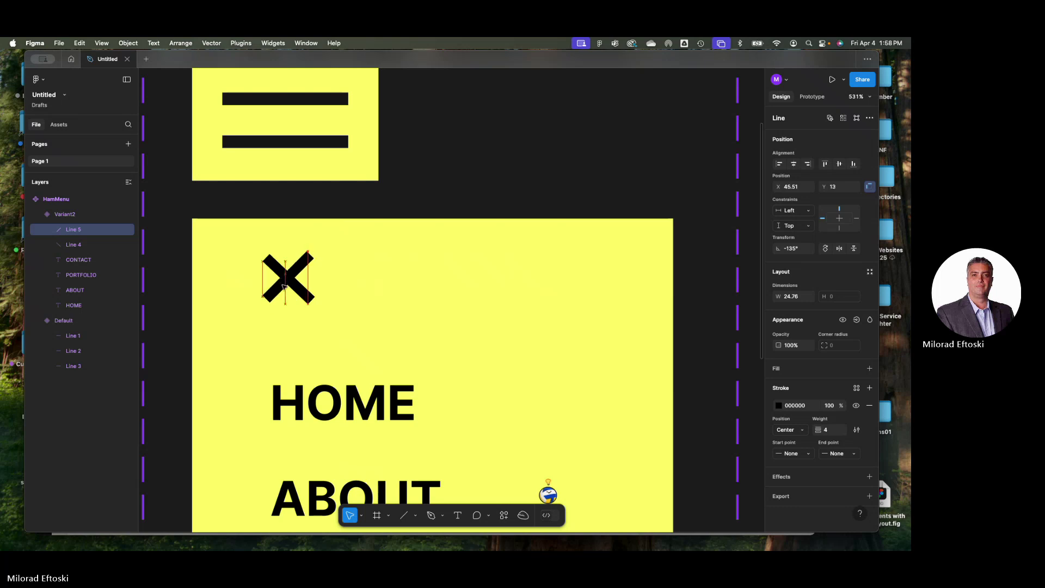
click(366, 308)
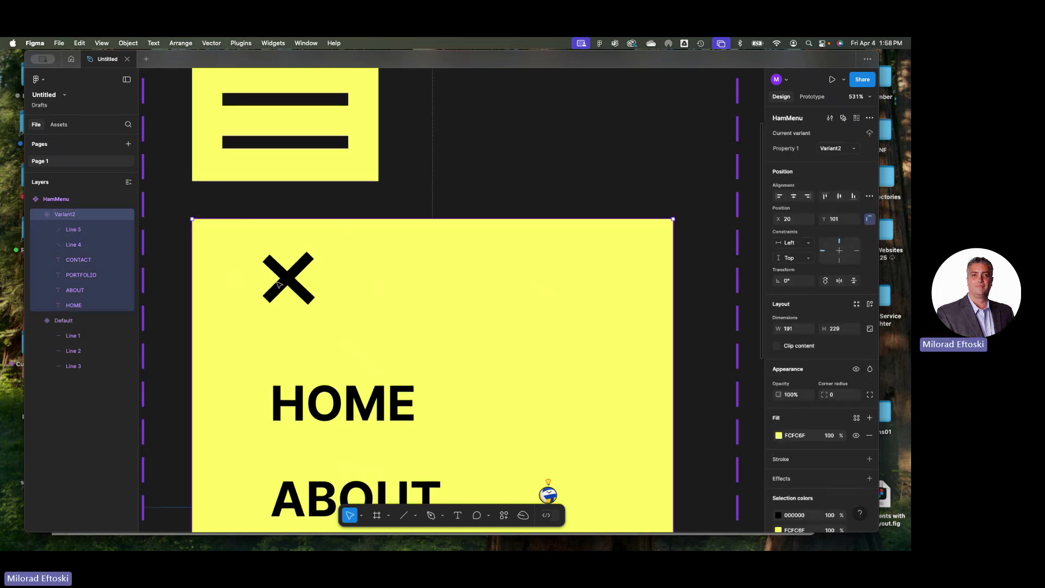
Try to align the two crossed lines on their horizontal and vertical centers
scroll(281, 294, up, 2)
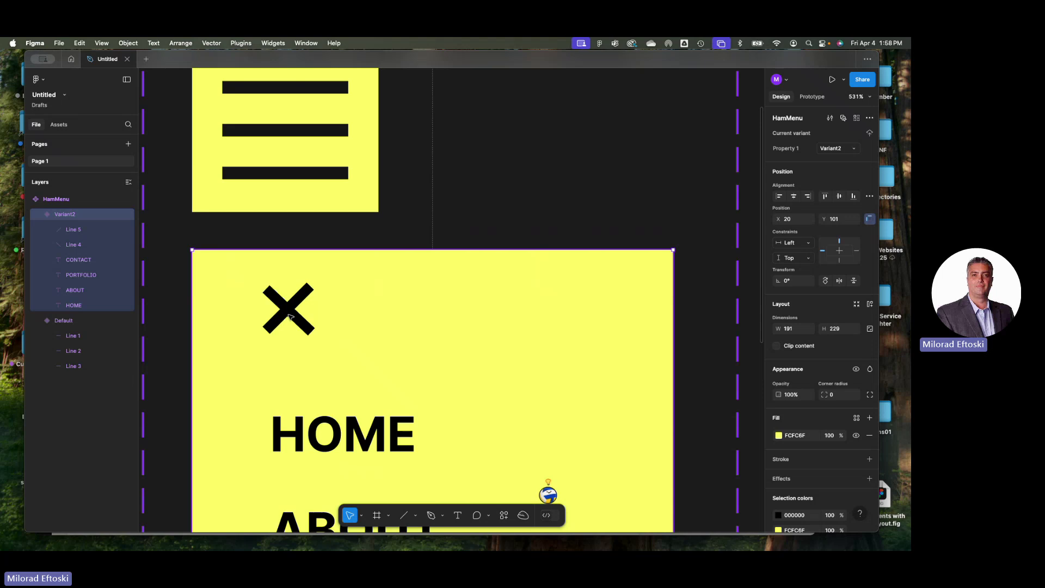
click(285, 313)
shift+click(289, 306)
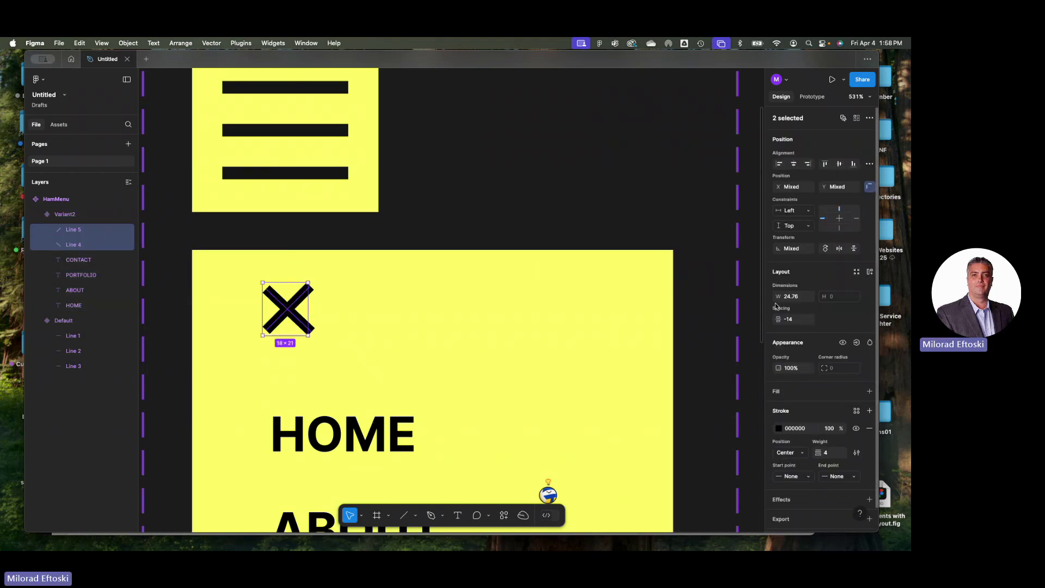
click(794, 165)
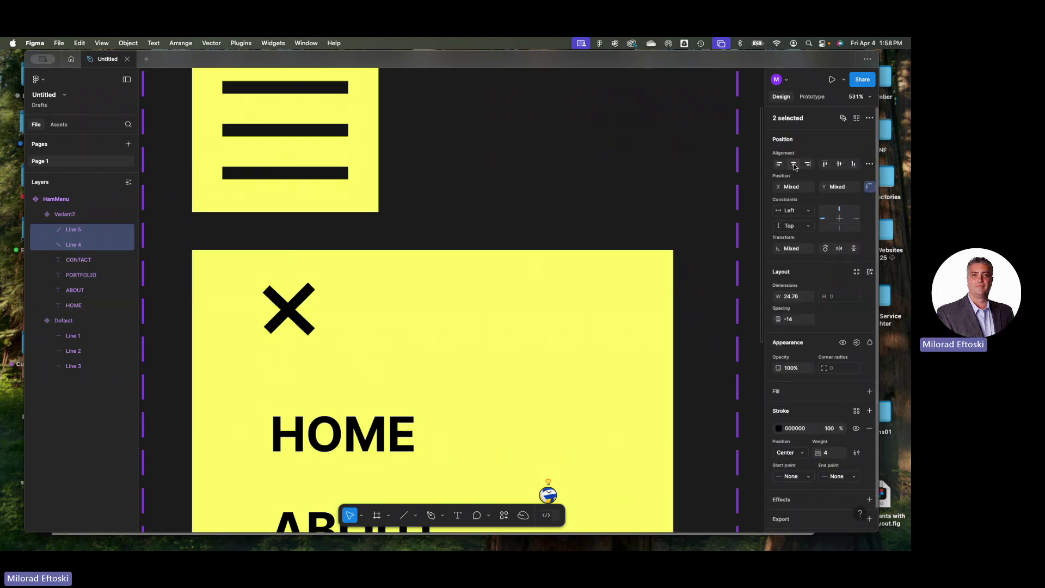
click(840, 164)
key(super+z)
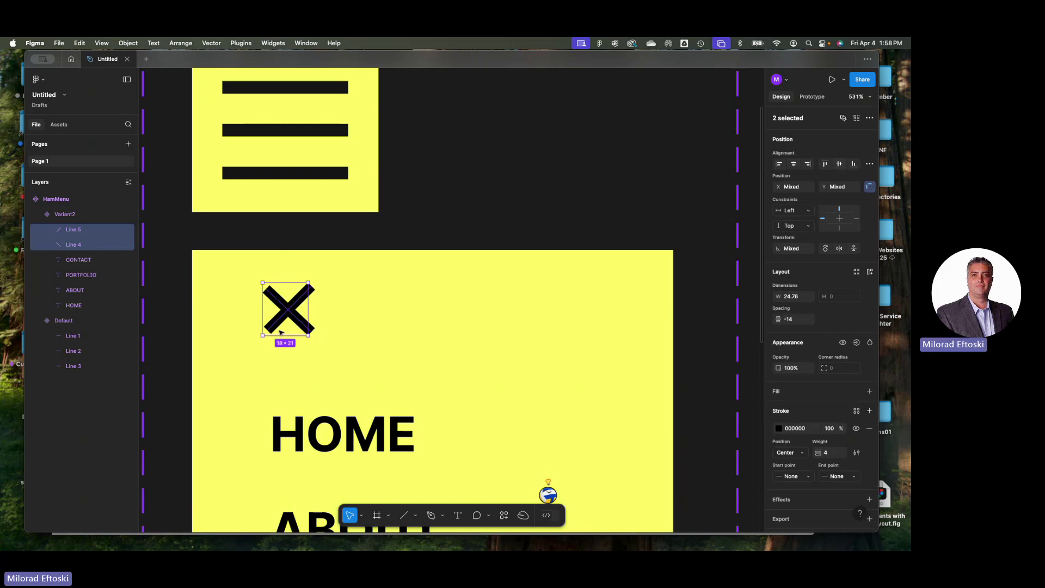
Even out the X by extending the rising line to about 26 px and the falling line to about 25.5 px at -45°
scroll(278, 329, up, 2)
scroll(278, 328, up, 3)
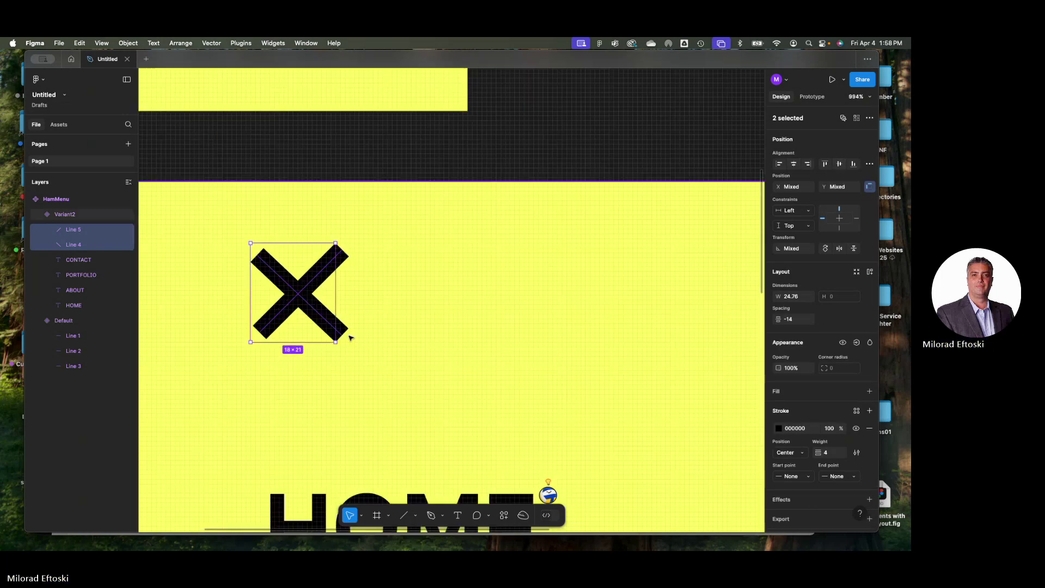
click(378, 338)
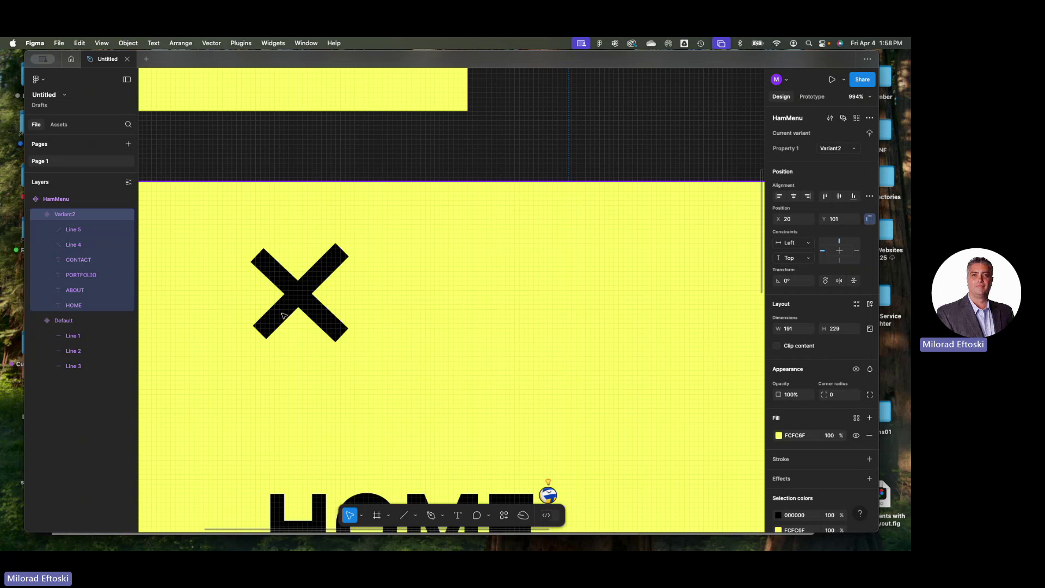
click(297, 300)
drag(256, 326, 252, 333)
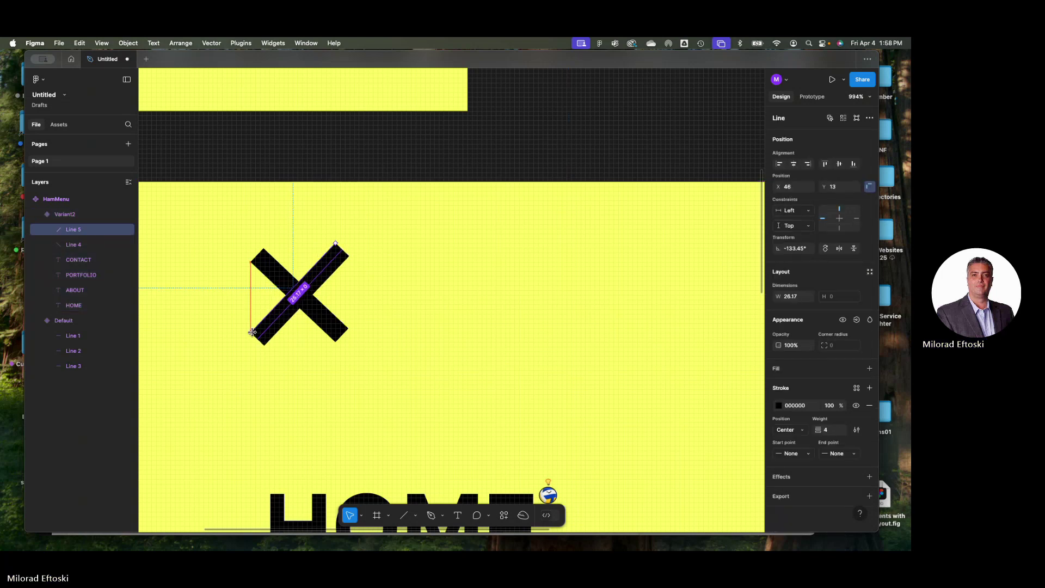
click(319, 325)
drag(253, 260, 251, 256)
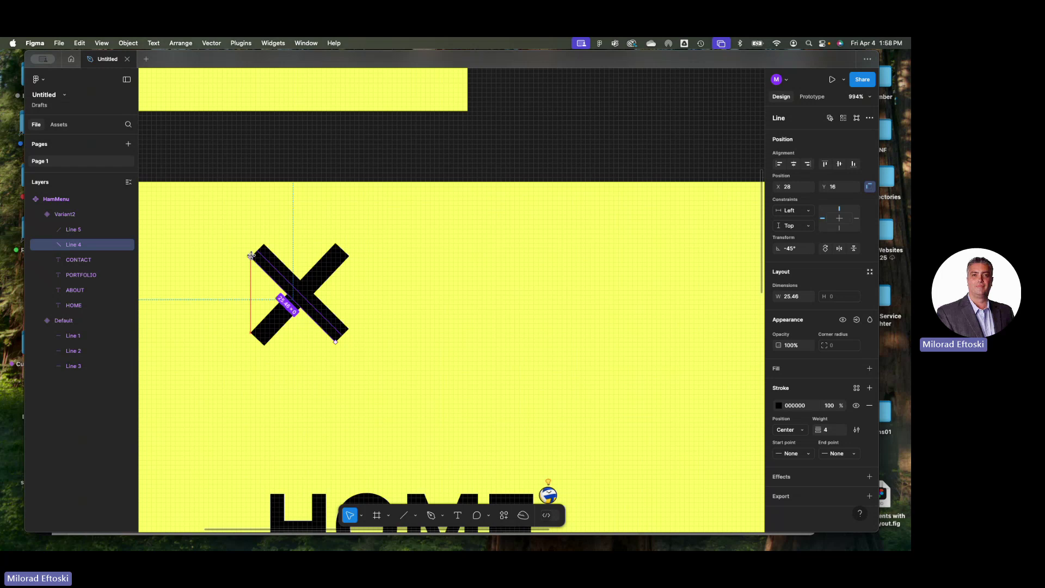
scroll(384, 326, down, 5)
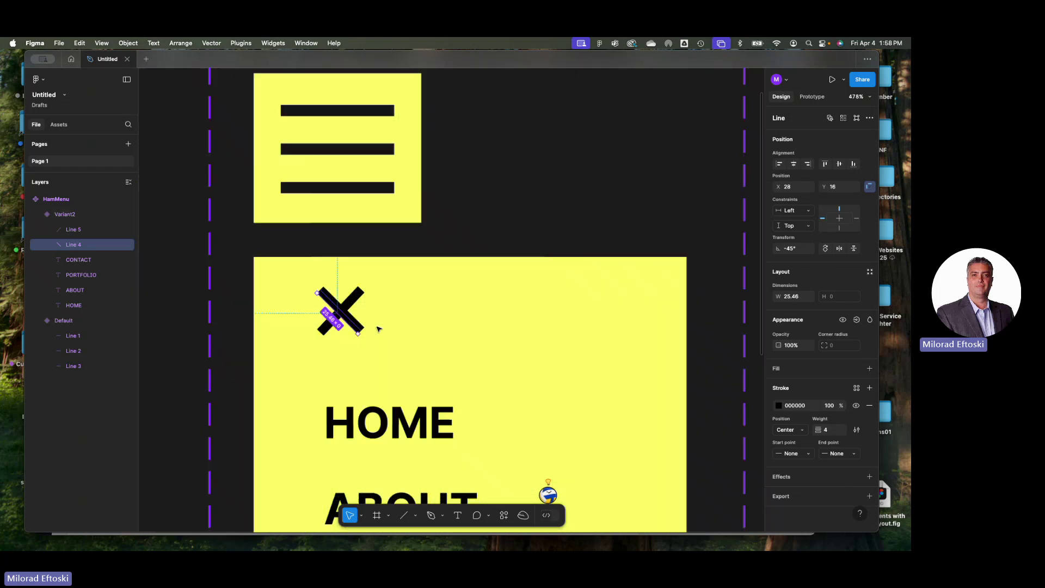
scroll(380, 329, down, 5)
key(Escape)
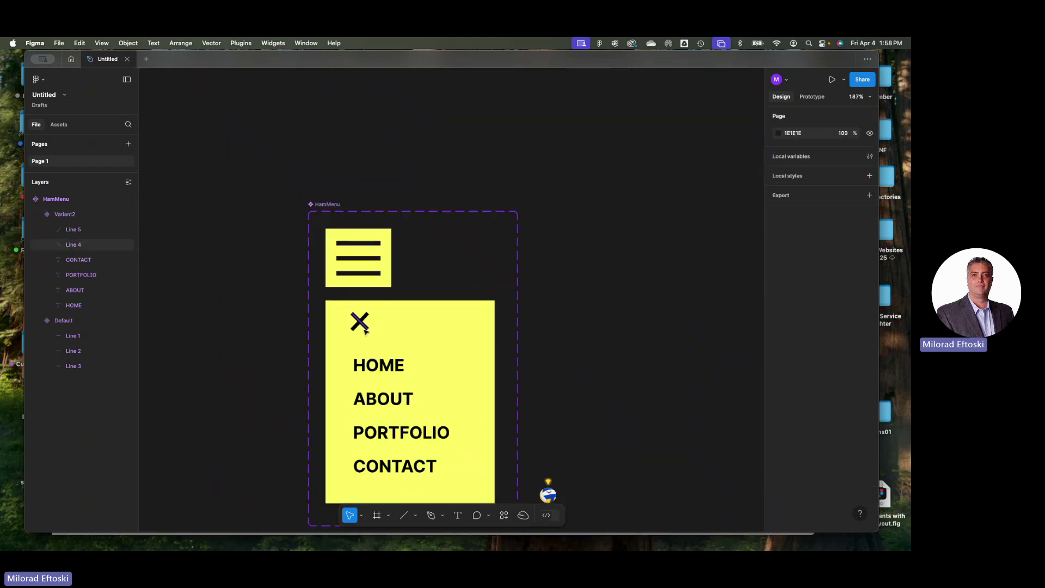
Group the two crossed lines of the X icon
scroll(364, 329, up, 5)
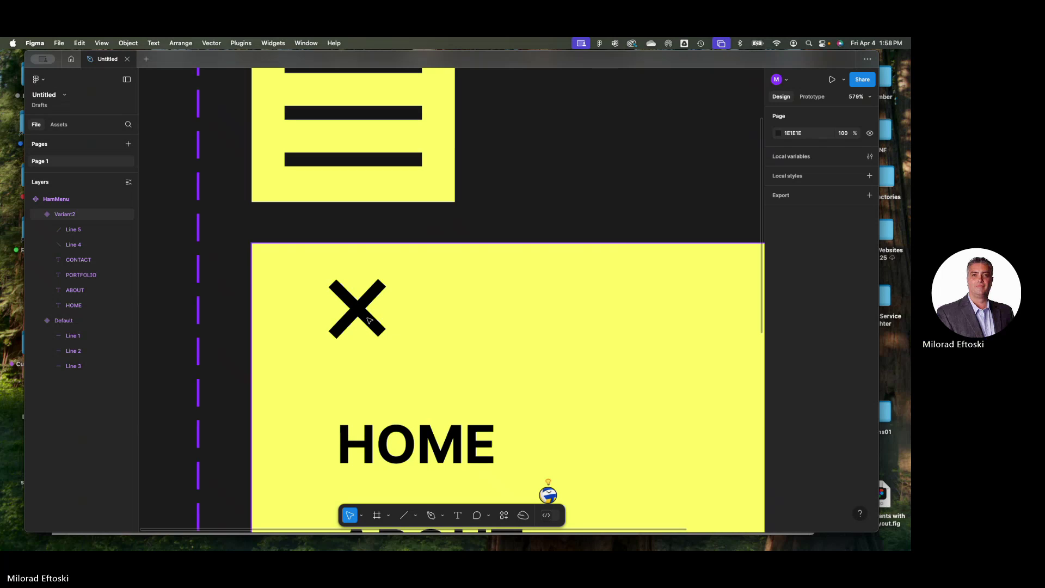
click(369, 321)
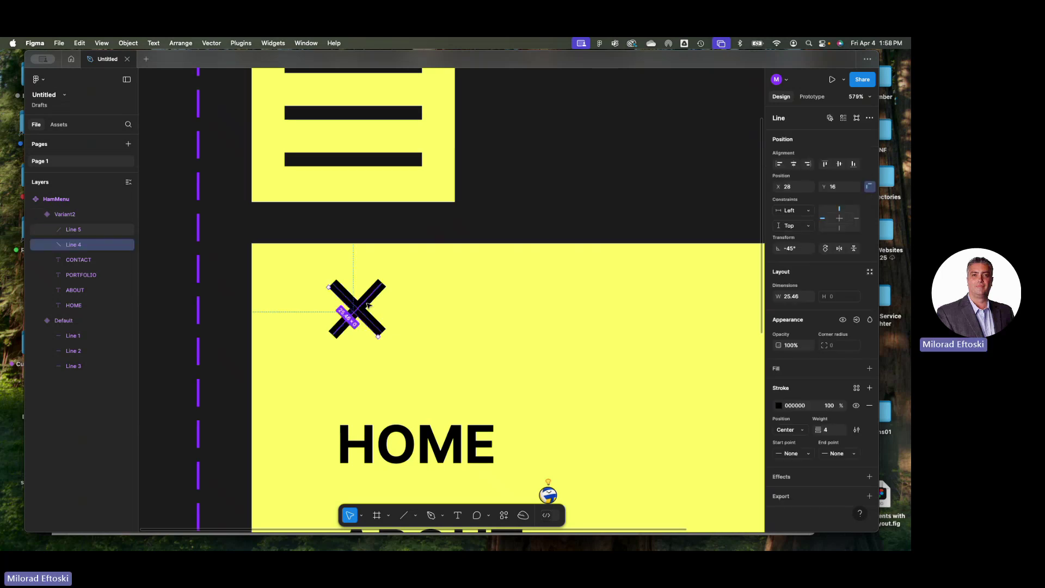
shift+click(368, 305)
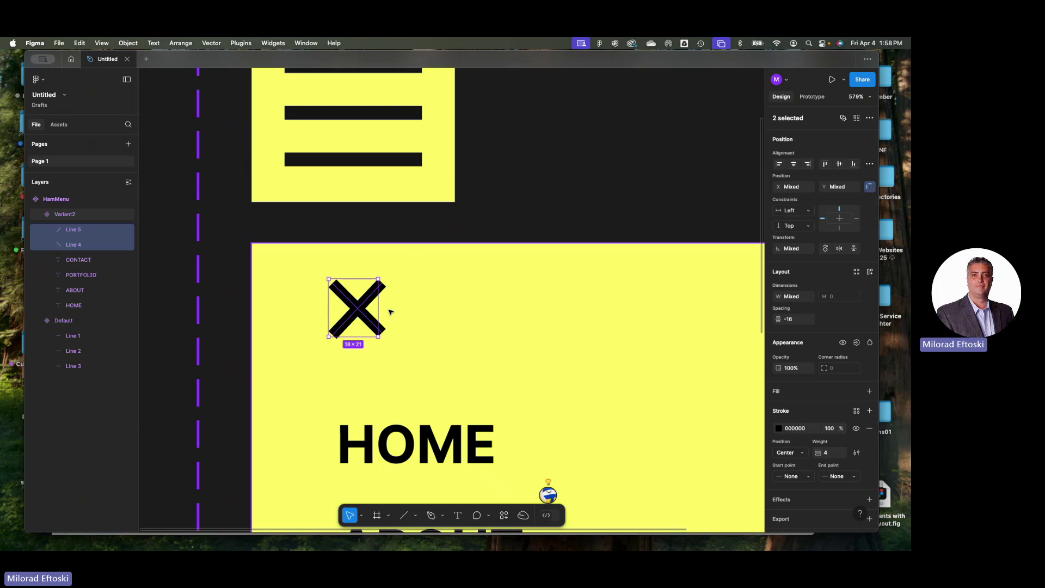
key(super+g)
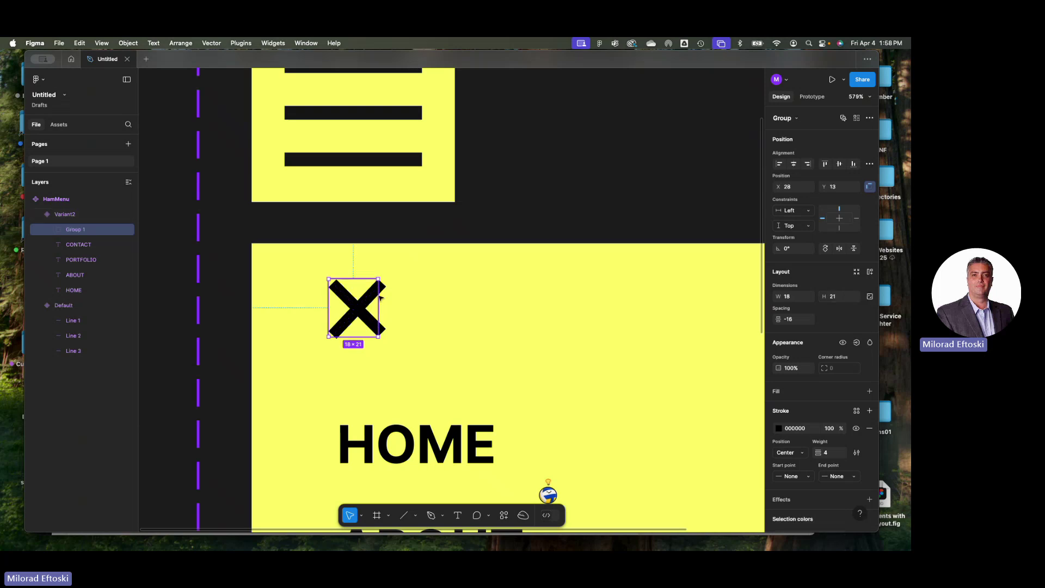
mouse_move(366, 311)
mouse_down()
mouse_move(393, 292)
mouse_move(374, 299)
mouse_up()
click(397, 303)
click(357, 309)
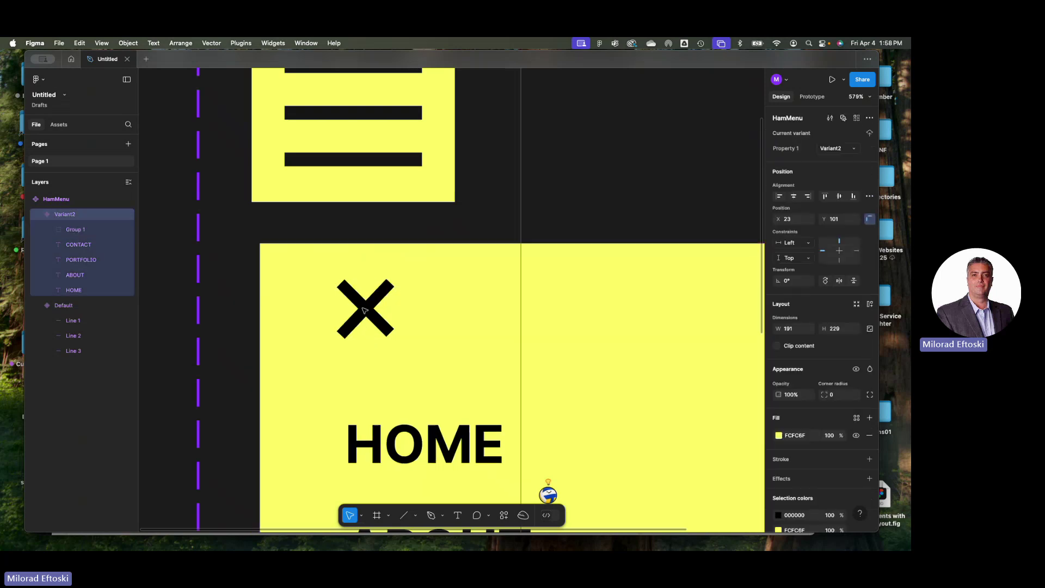
drag(357, 308, 363, 314)
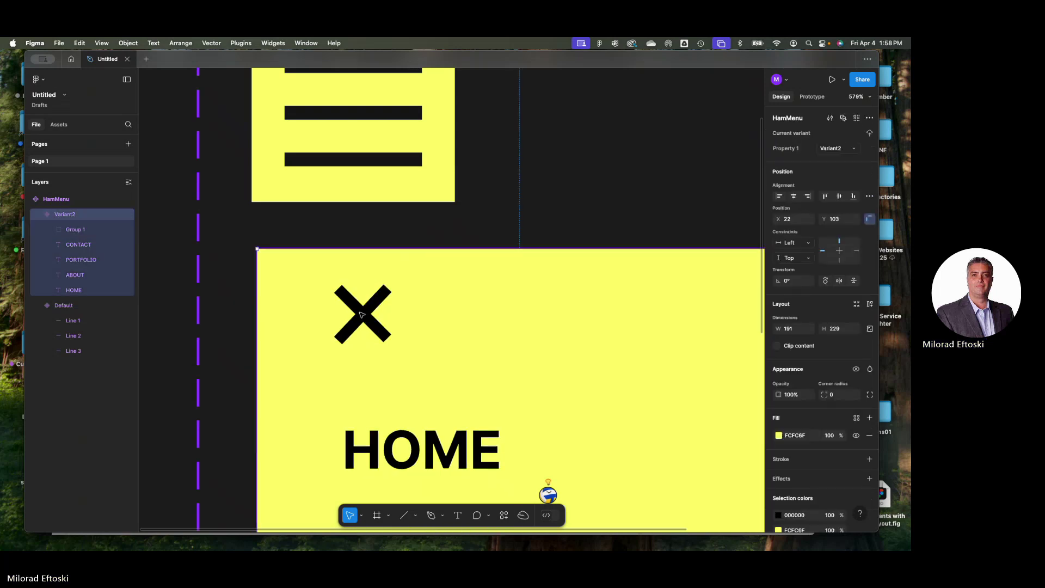
key(ctrl+z)
Move the X icon group to X 27, Y 16 within the large variant
click(361, 313)
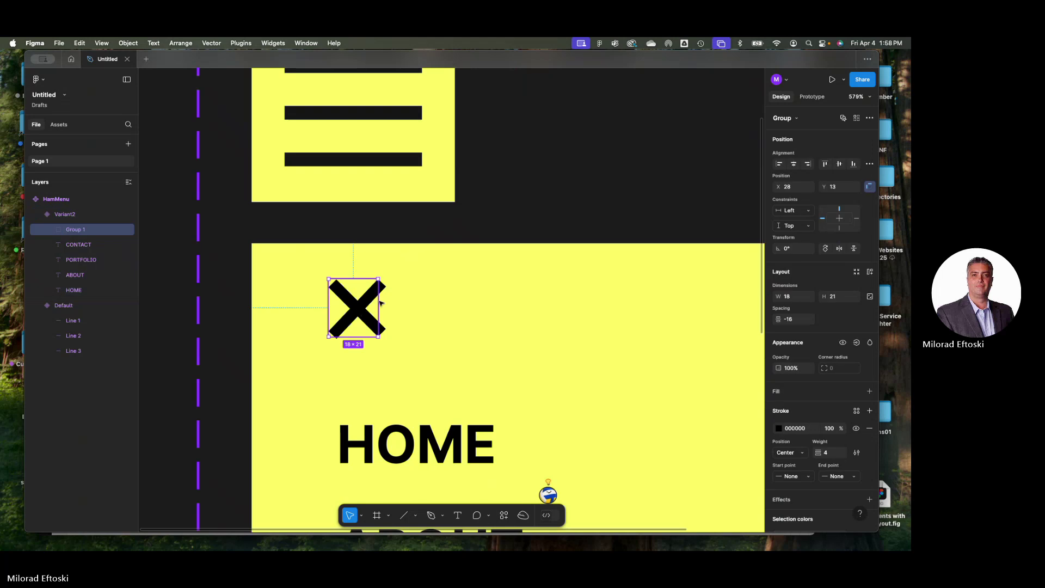
mouse_move(360, 311)
mouse_down()
mouse_move(390, 302)
mouse_move(358, 320)
mouse_up()
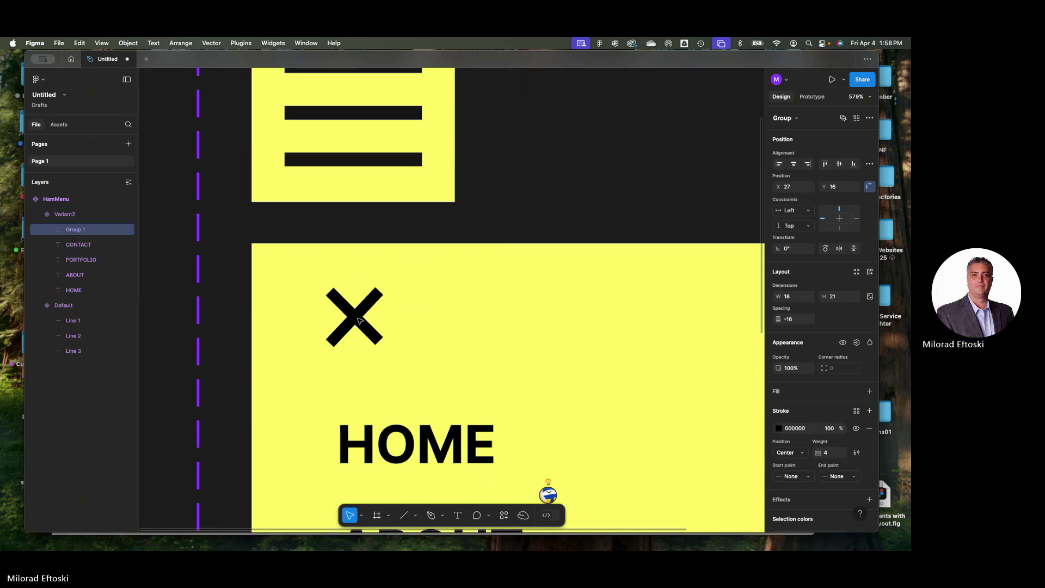
scroll(358, 321, down, 5)
click(626, 378)
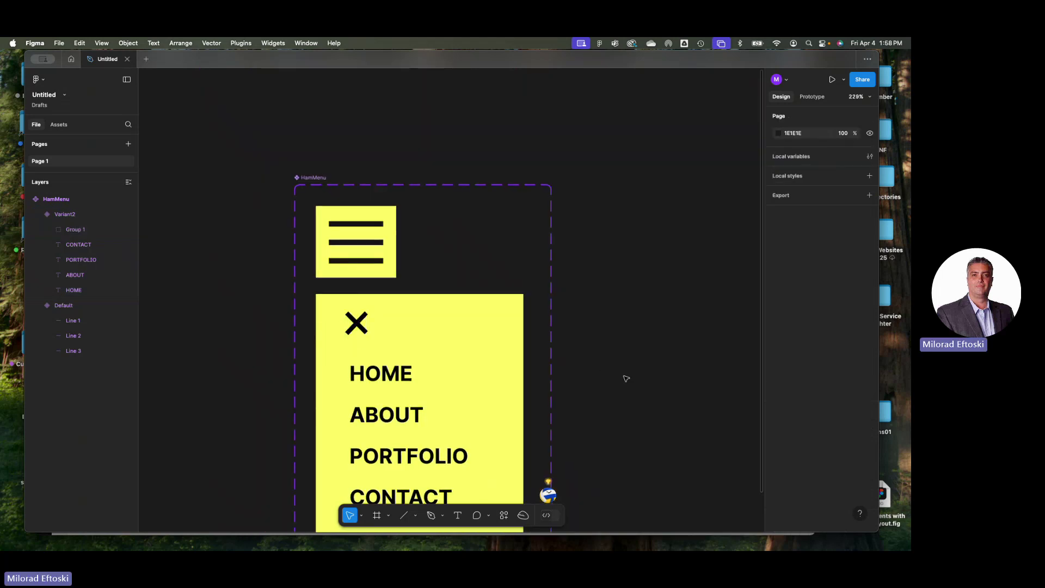
Add an on-click prototype interaction to the three-bar variant that changes it to Variant2 with instant animation
scroll(603, 325, down, 3)
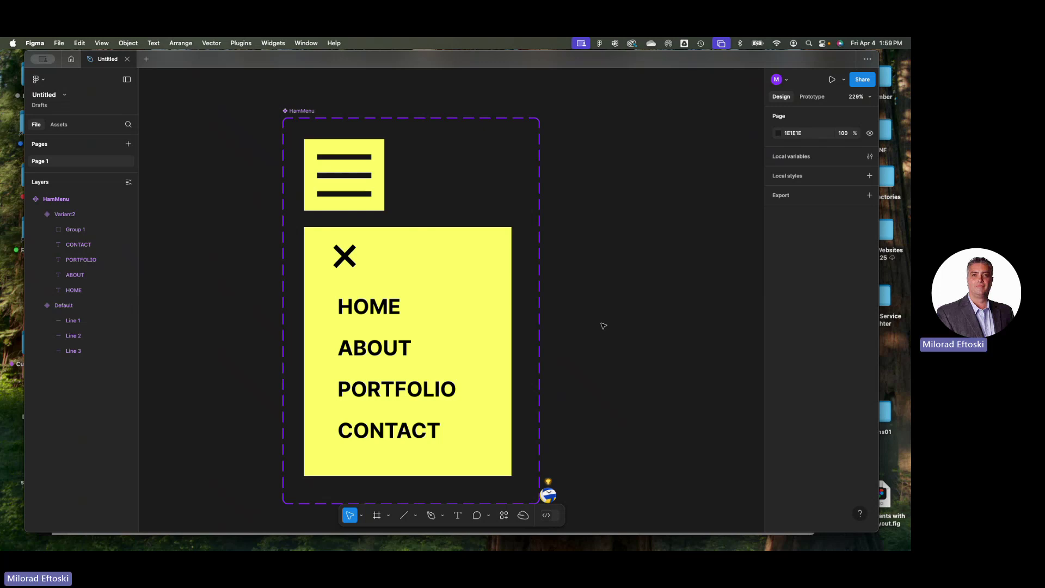
click(348, 151)
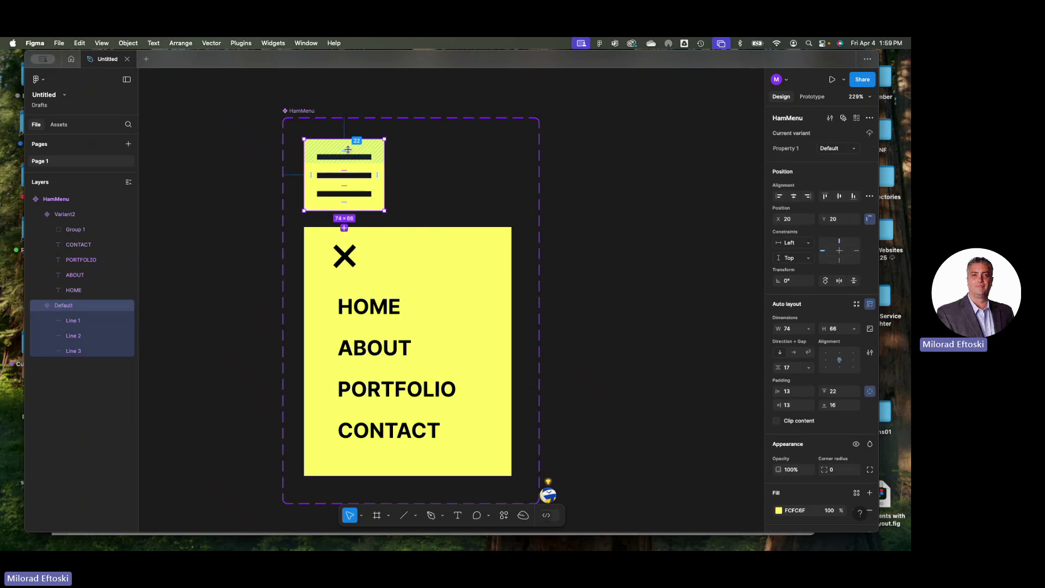
click(813, 97)
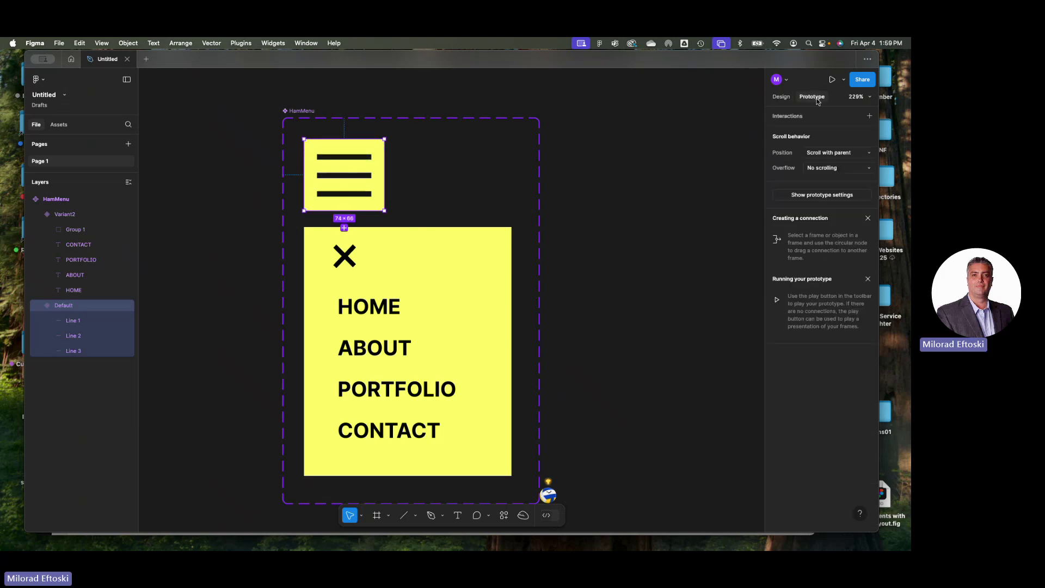
drag(385, 174, 443, 255)
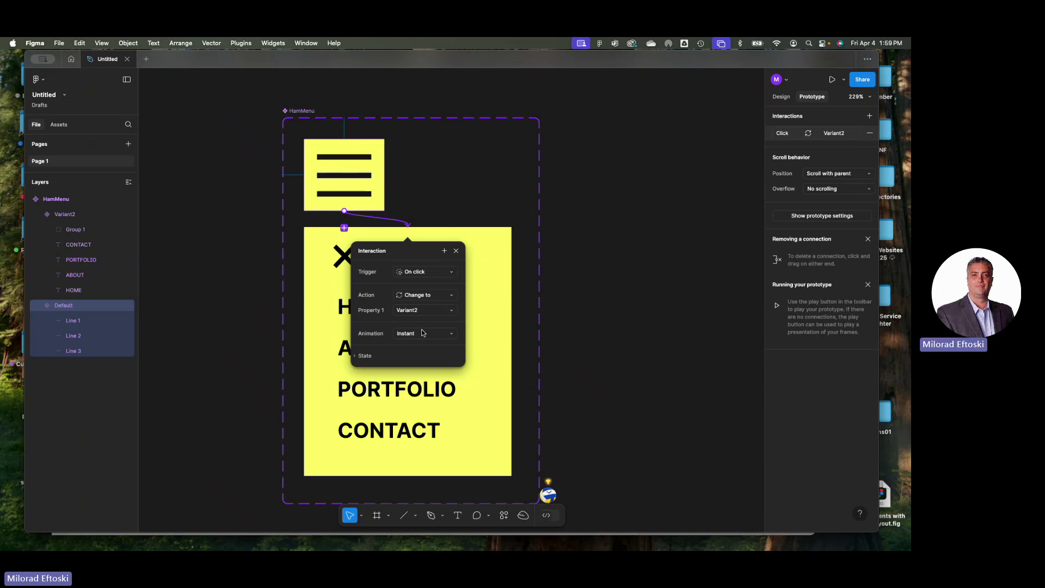
click(354, 356)
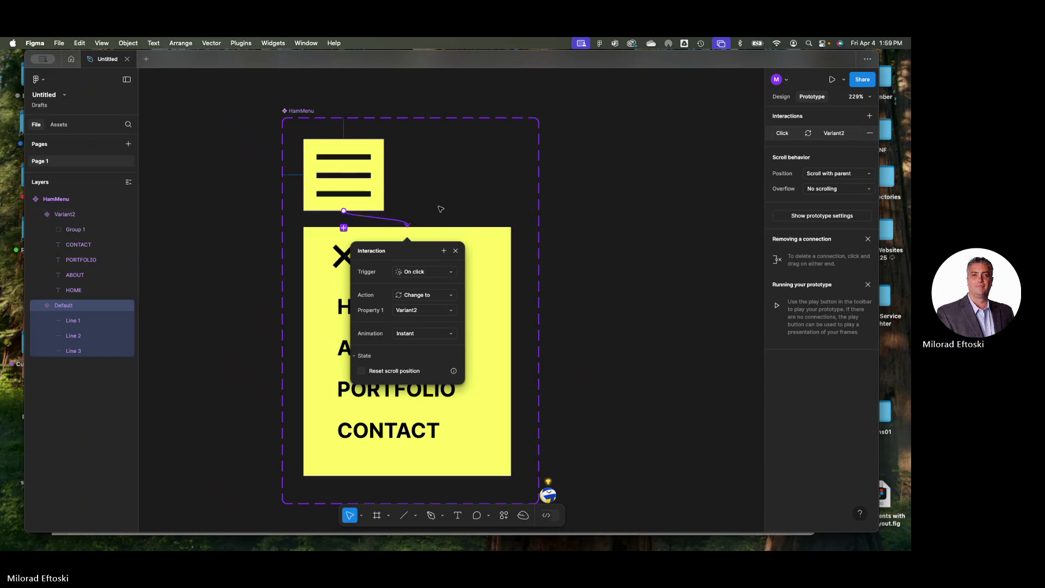
click(426, 234)
Add an on-click prototype interaction to the X icon group that changes the open menu to Default with instant animation
click(436, 249)
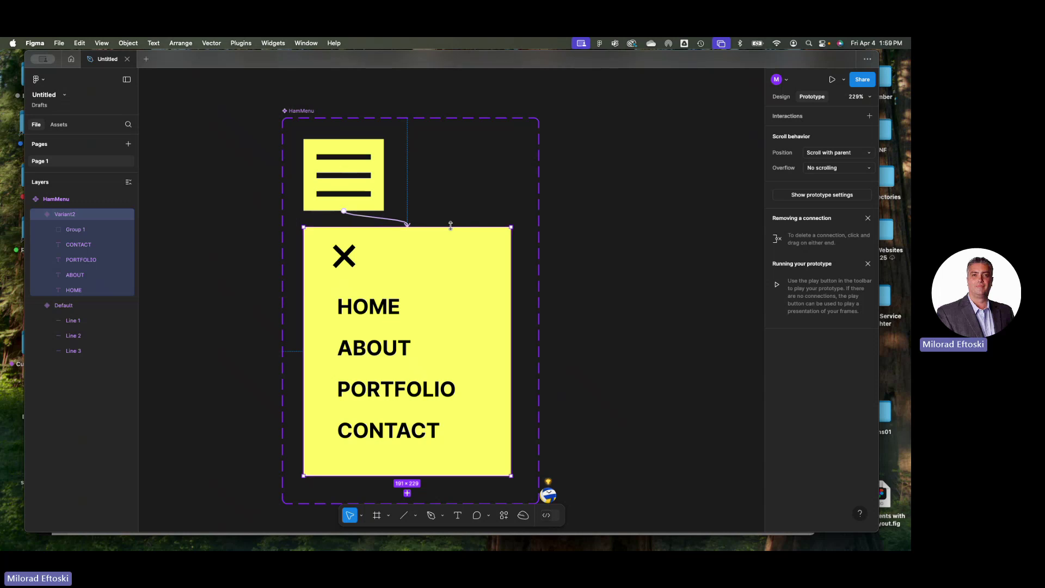
click(344, 260)
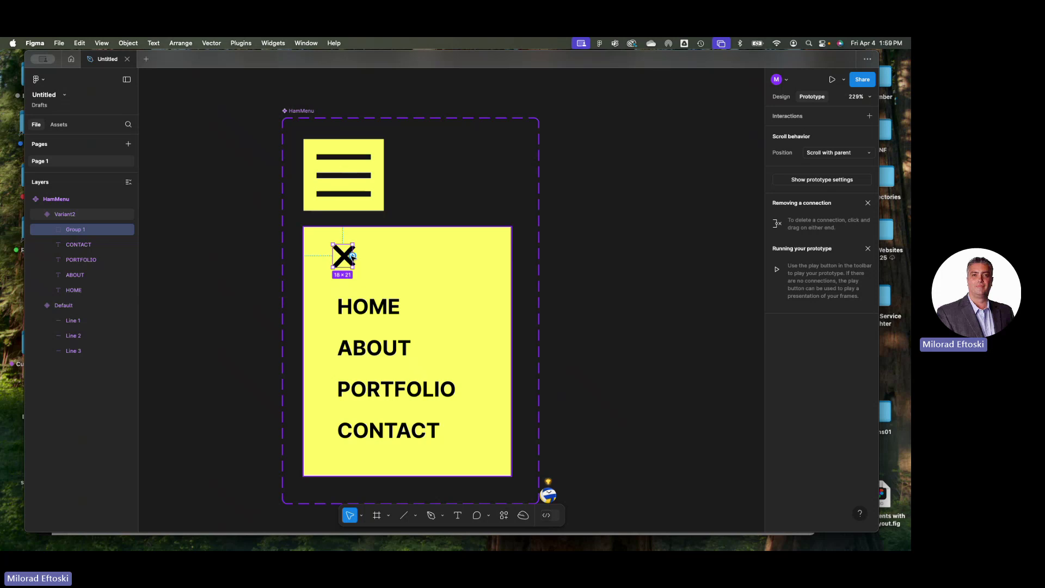
drag(352, 256, 366, 201)
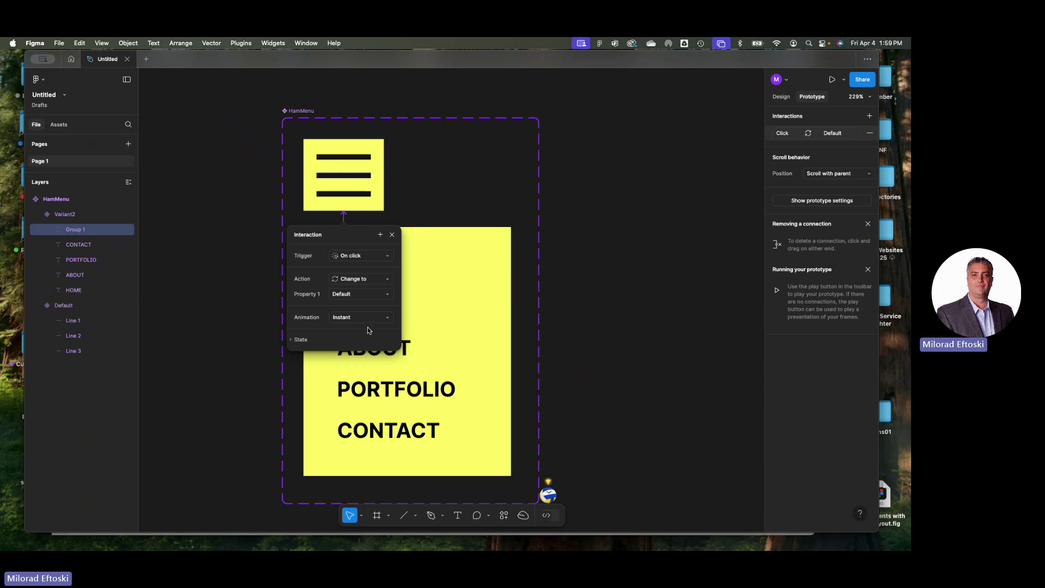
click(601, 250)
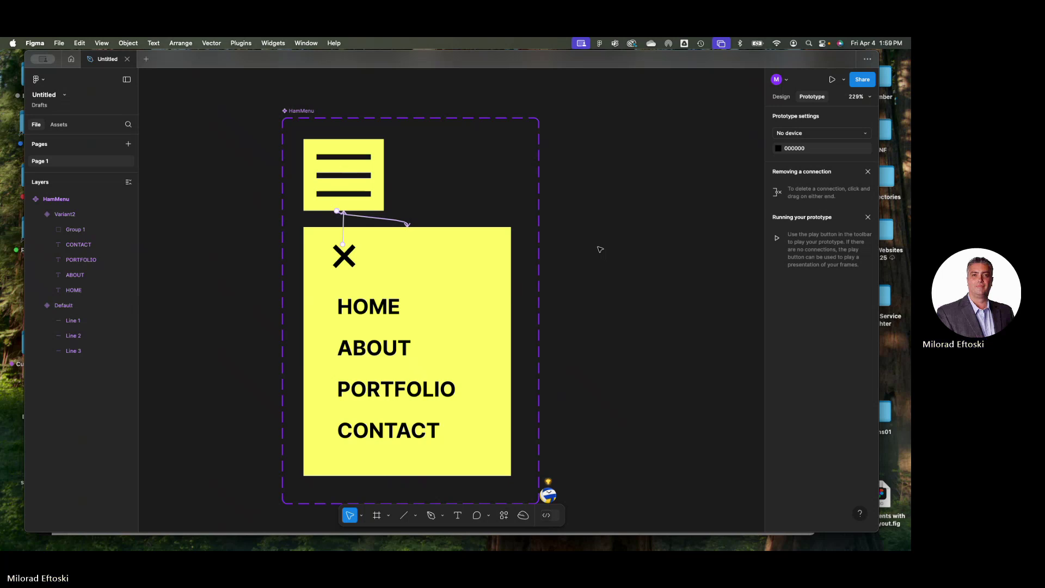
Browse the components created in this file and inspect the HamMenu component's details
key(shift+0)
key(minus)
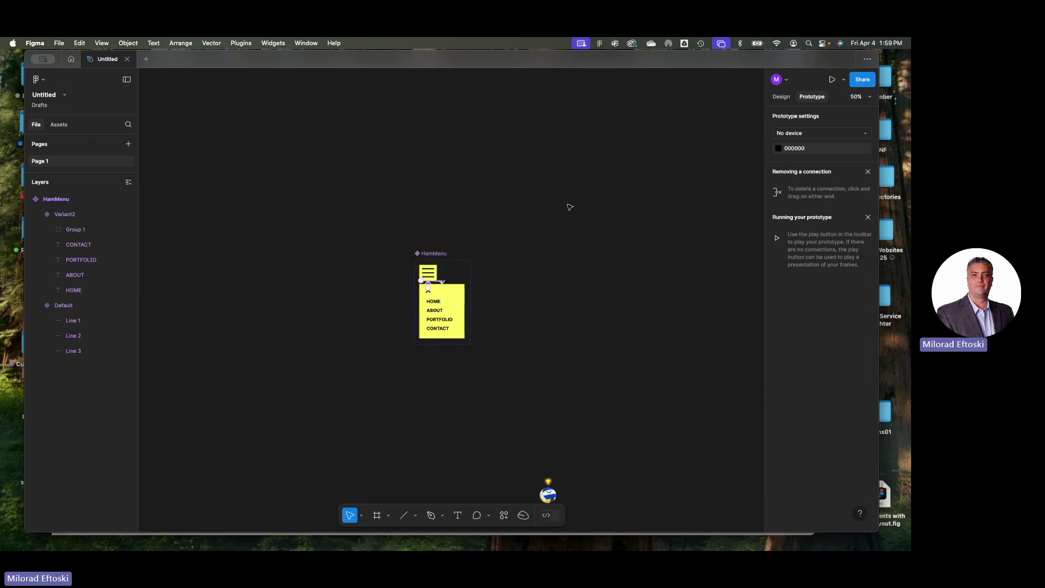
key(shift+0)
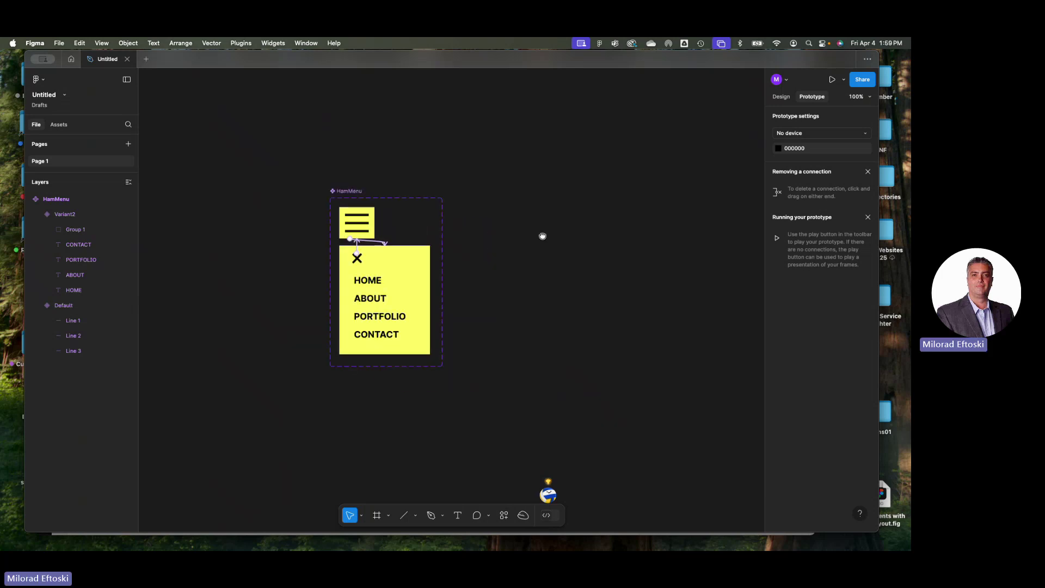
click(69, 125)
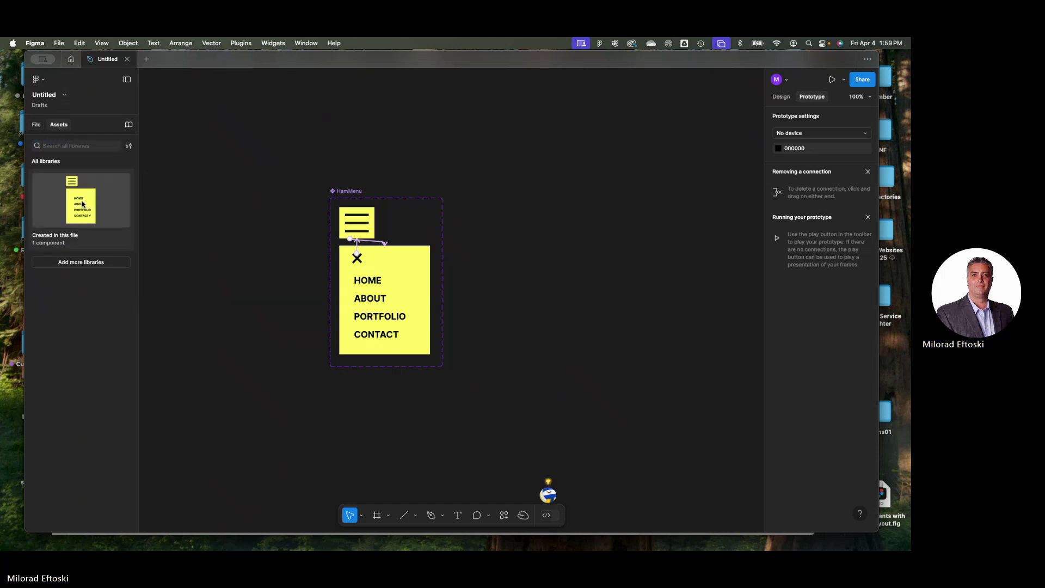
click(82, 204)
click(54, 193)
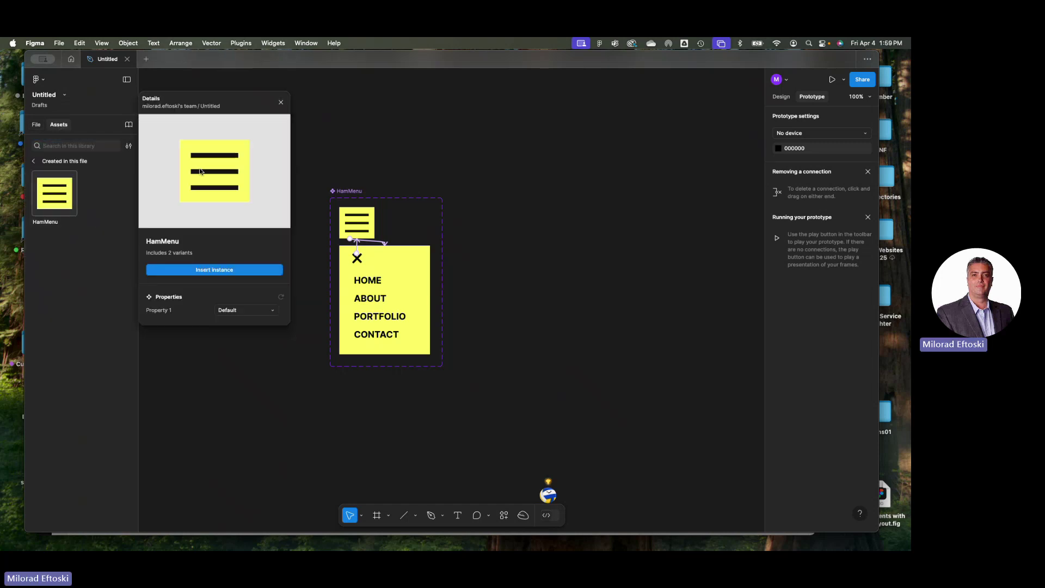
click(322, 140)
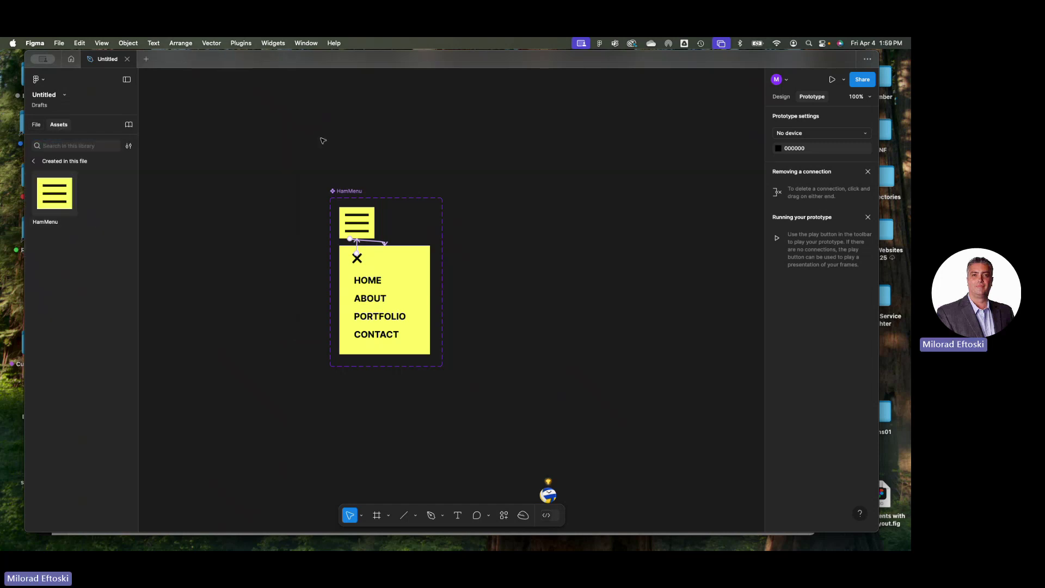
click(55, 197)
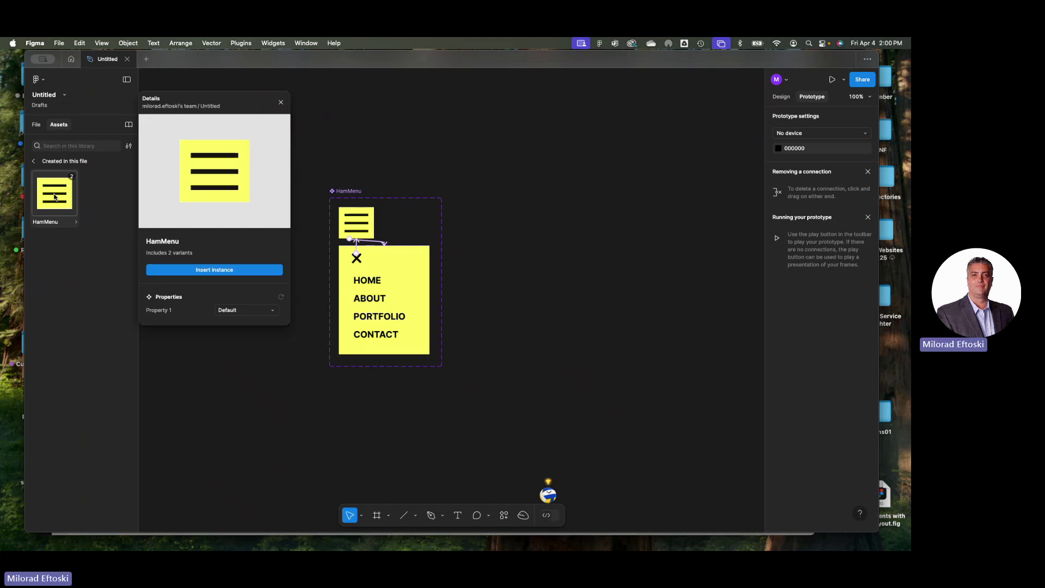
click(467, 169)
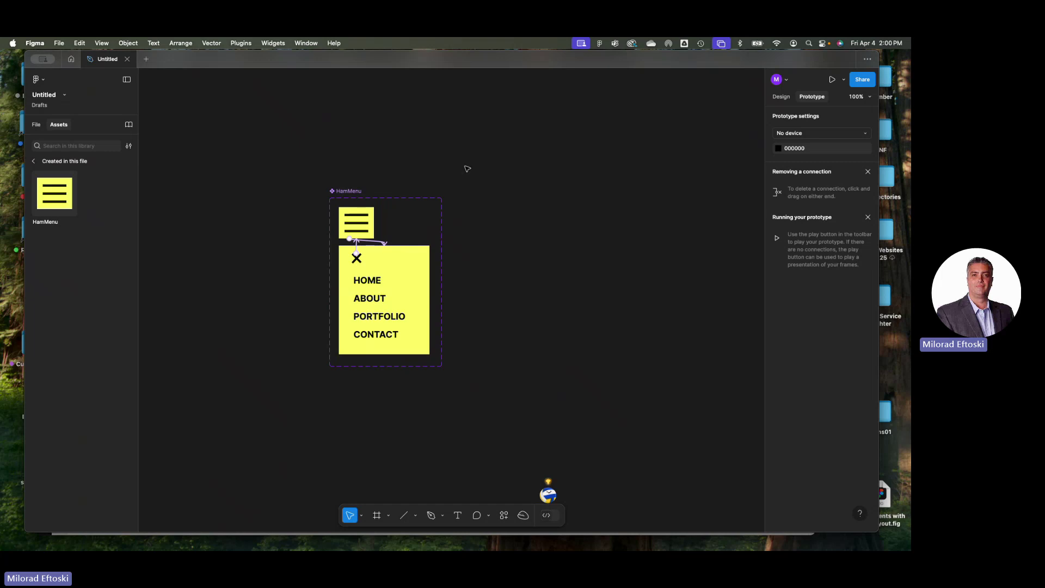
Draw a frame beside the HamMenu component set and apply the iPhone 16 Pro size preset to it
scroll(473, 174, right, 3)
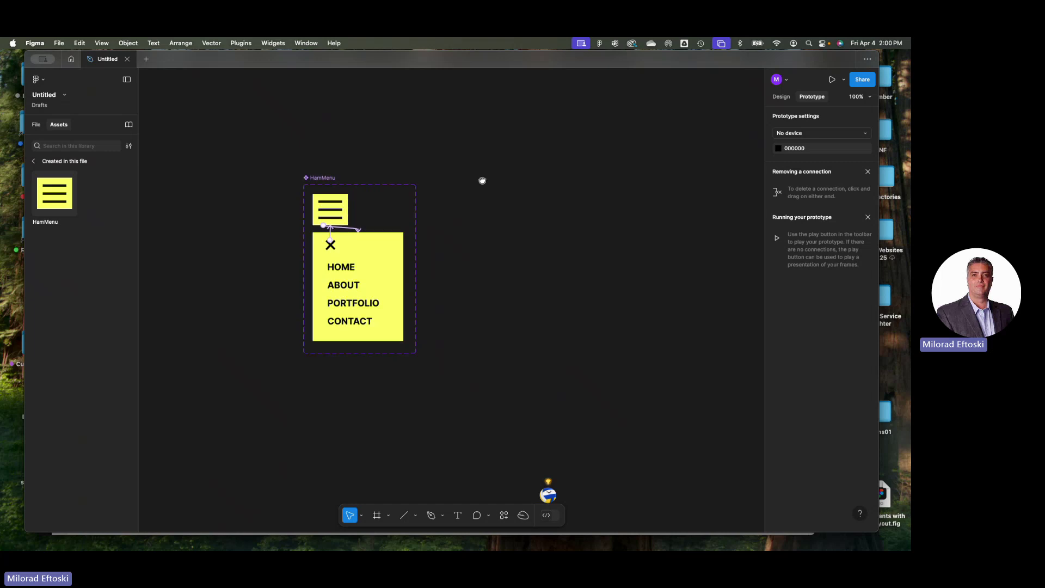
click(377, 514)
drag(430, 129, 623, 418)
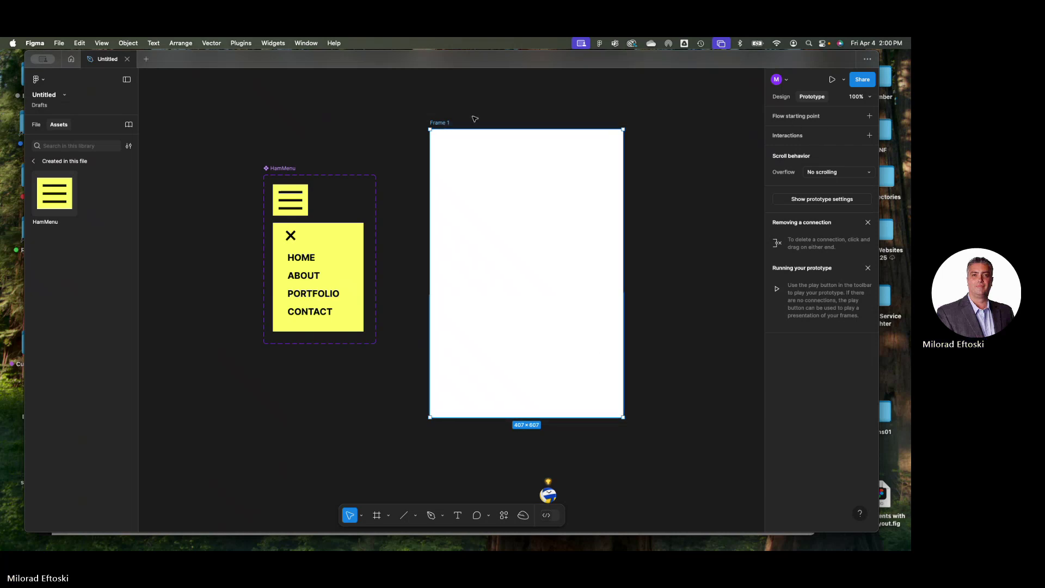
click(781, 96)
click(795, 118)
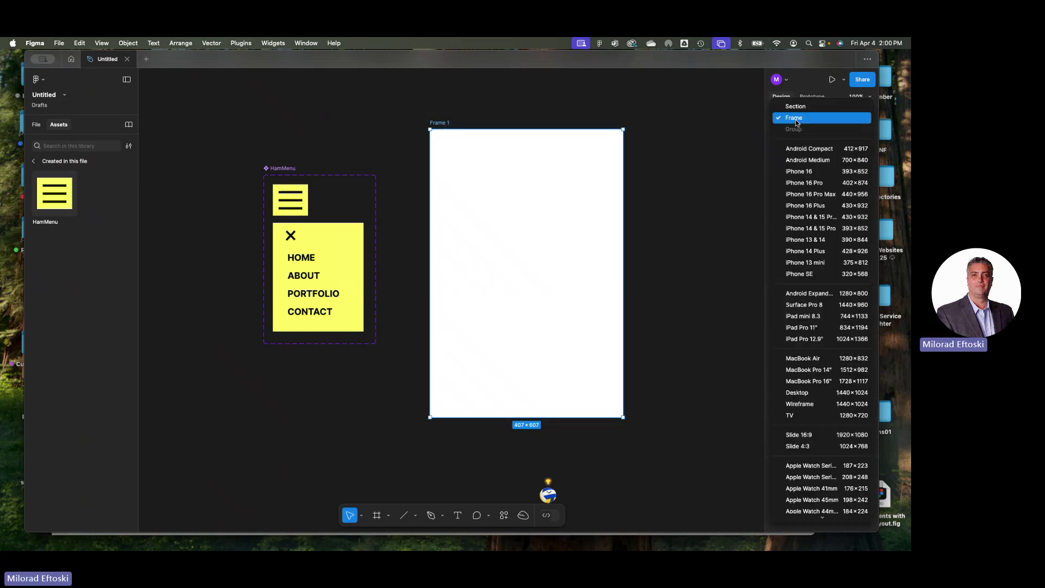
click(813, 183)
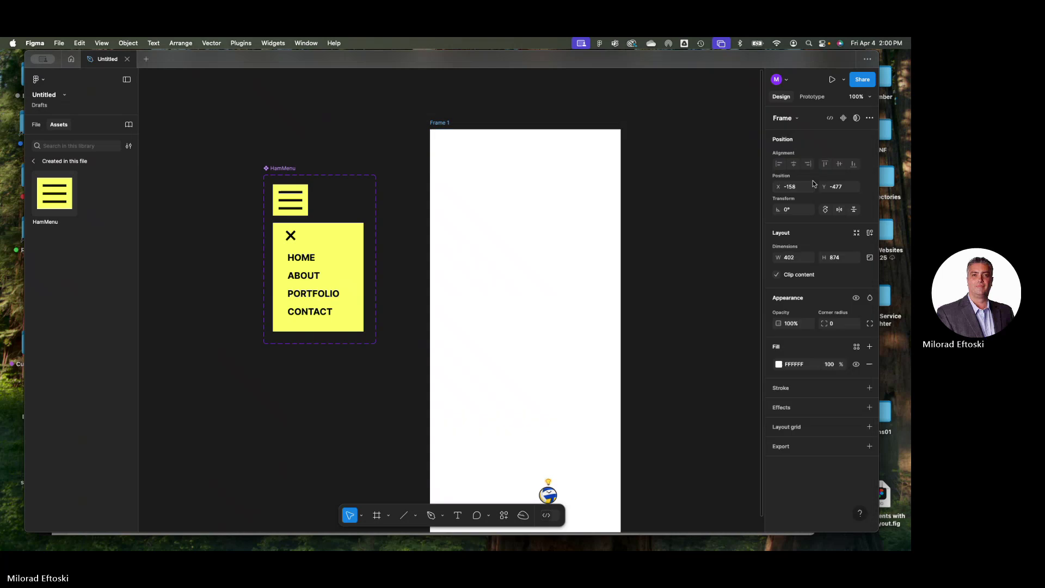
Change the frame to the iPhone SE size preset and move it to X -189, Y -412
mouse_move(693, 222)
mouse_down()
mouse_move(678, 195)
mouse_move(678, 210)
mouse_up()
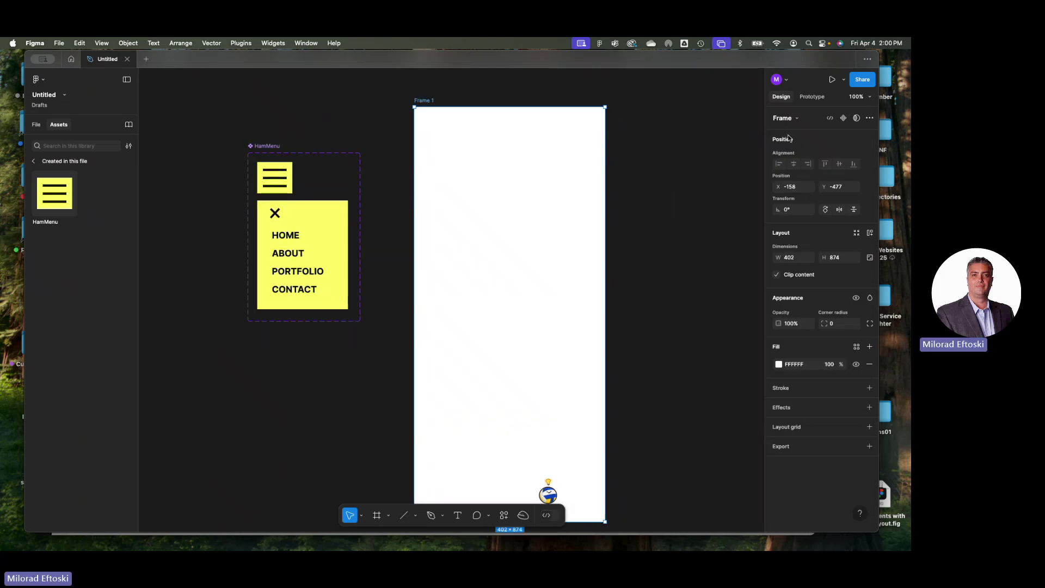
click(798, 120)
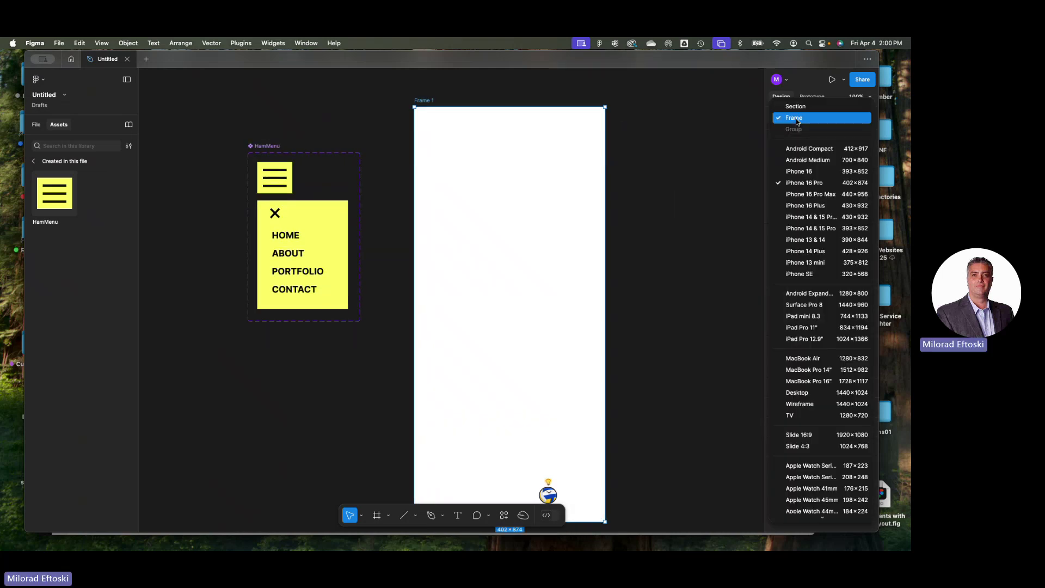
click(814, 273)
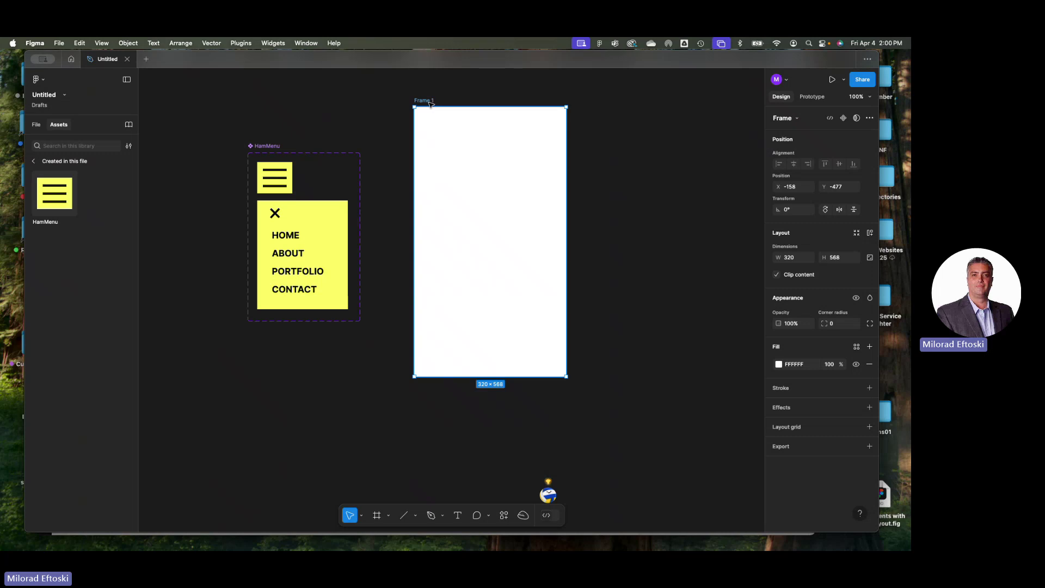
drag(430, 104, 415, 136)
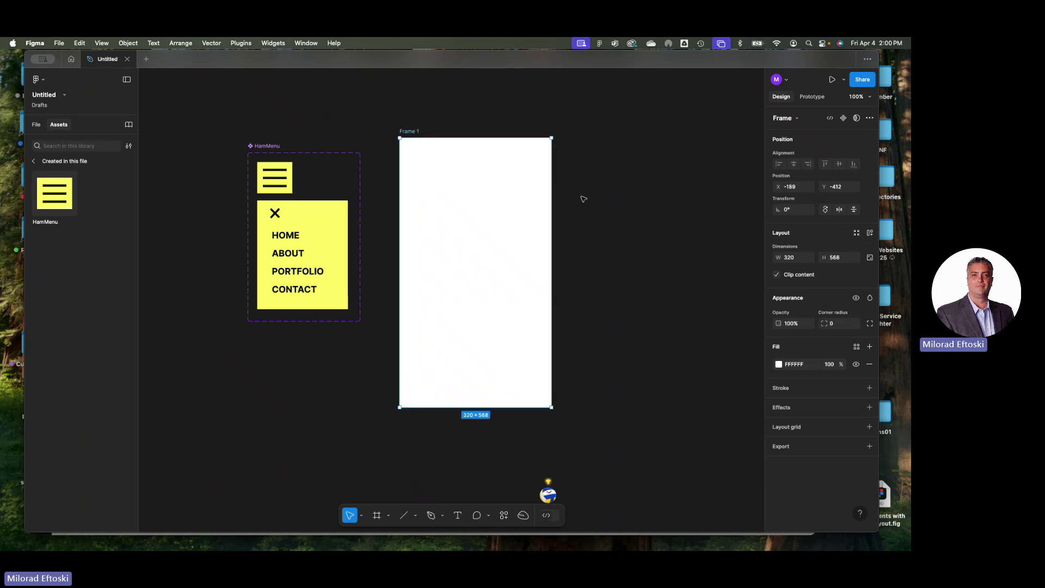
click(586, 198)
scroll(586, 199, left, 2)
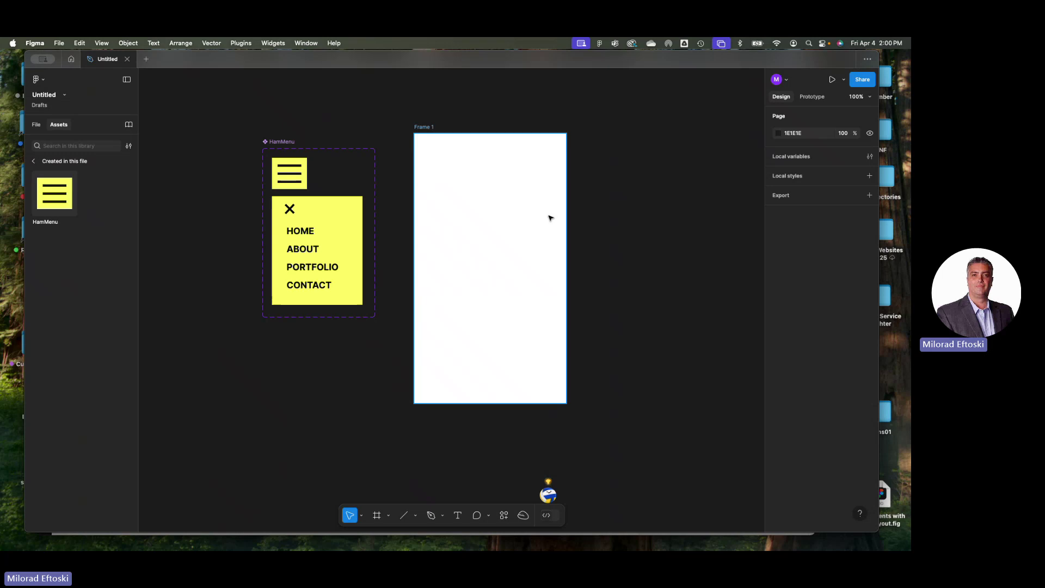
Place a HamMenu instance in the frame's upper-right corner at X 225, Y 22
drag(54, 194, 532, 166)
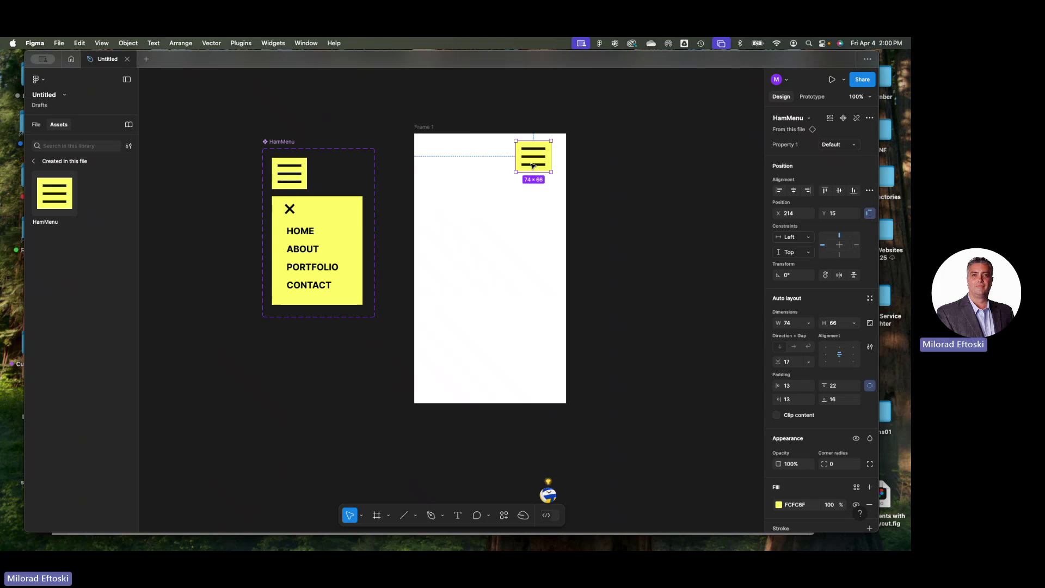
drag(533, 166, 534, 176)
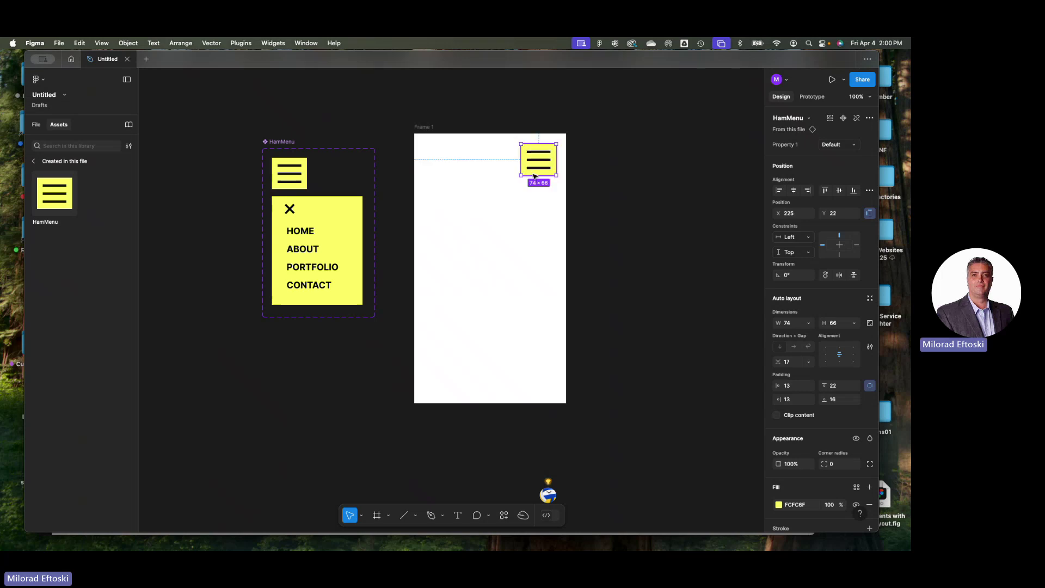
click(461, 250)
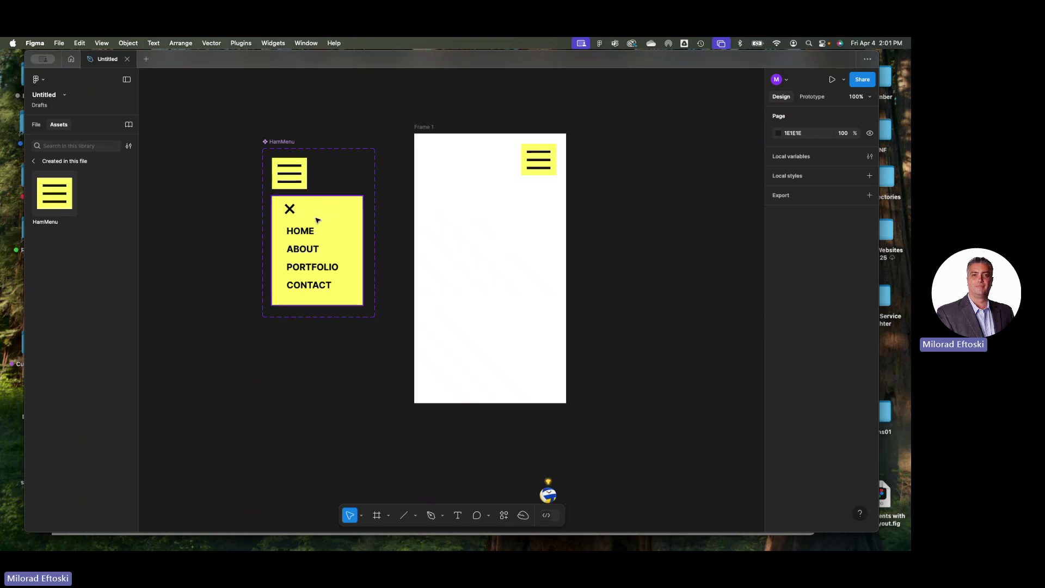
Move the HamMenu instance to the frame's upper-left corner at X 19, Y 18
drag(539, 163, 443, 160)
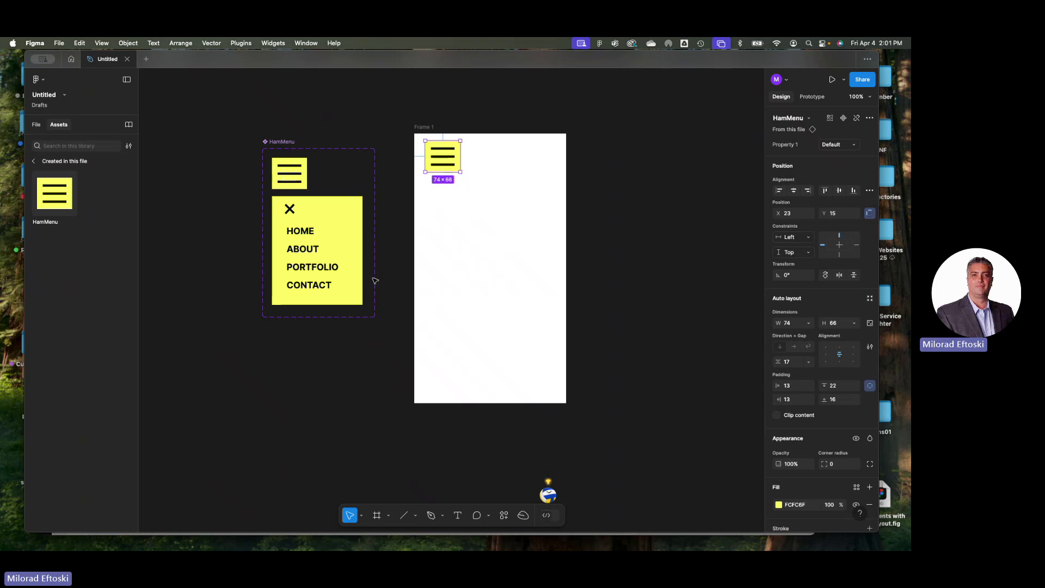
click(356, 266)
click(486, 251)
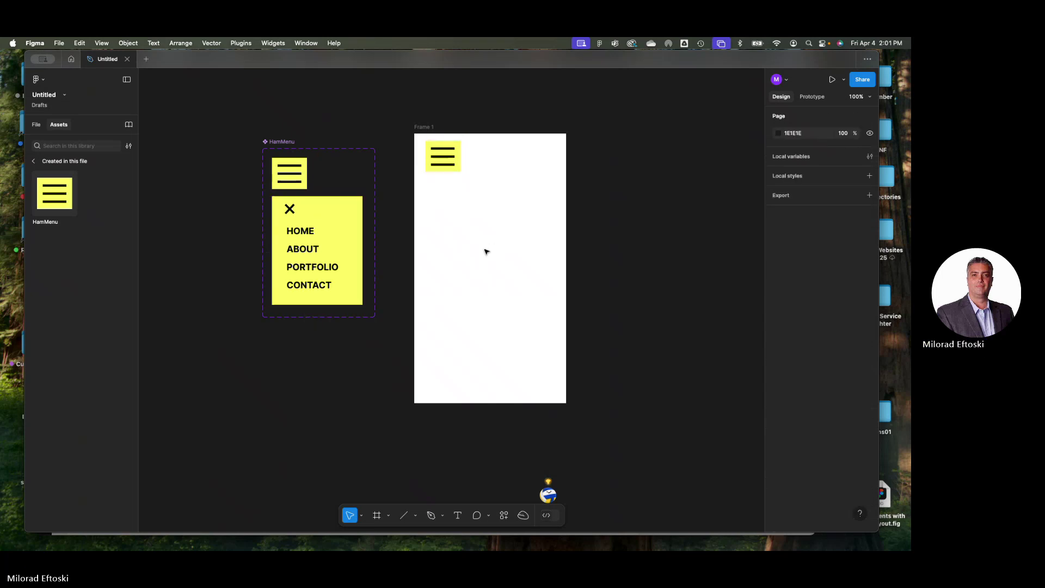
drag(443, 161, 441, 161)
scroll(492, 187, right, 2)
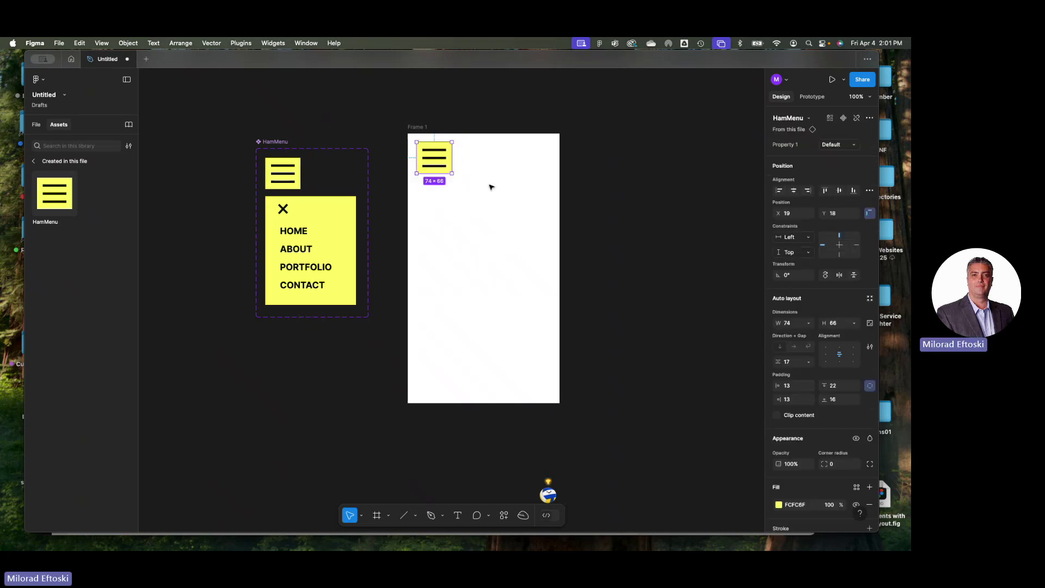
click(492, 188)
Run the phone frame's prototype, test opening and closing the menu, and close the preview
click(420, 127)
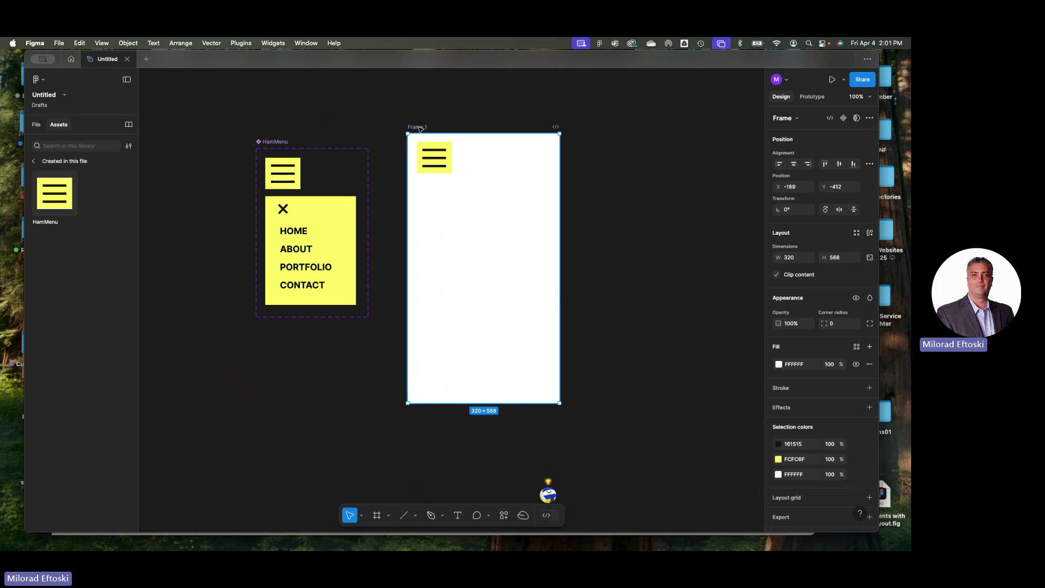
click(831, 81)
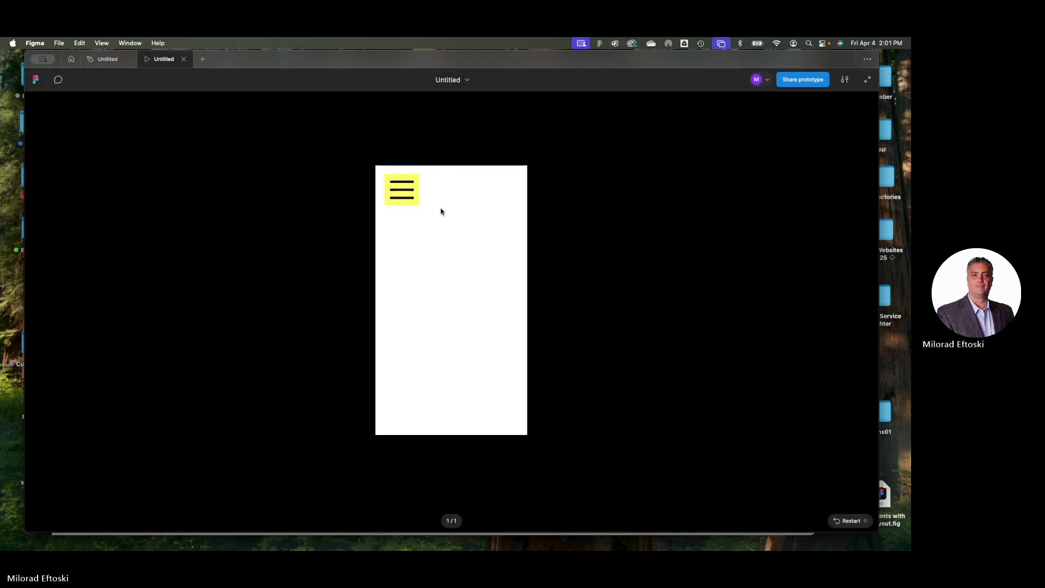
click(407, 197)
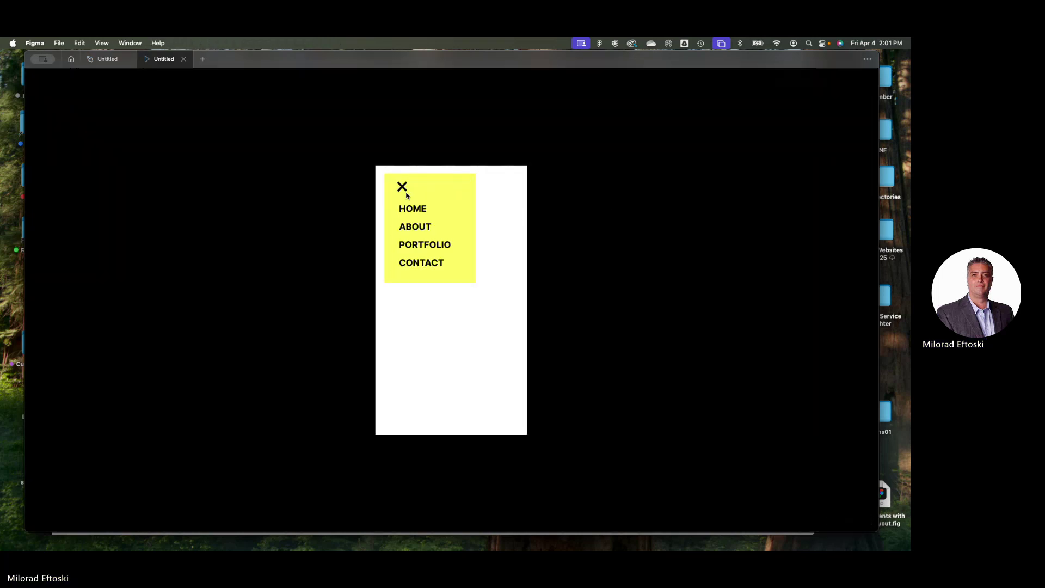
click(500, 255)
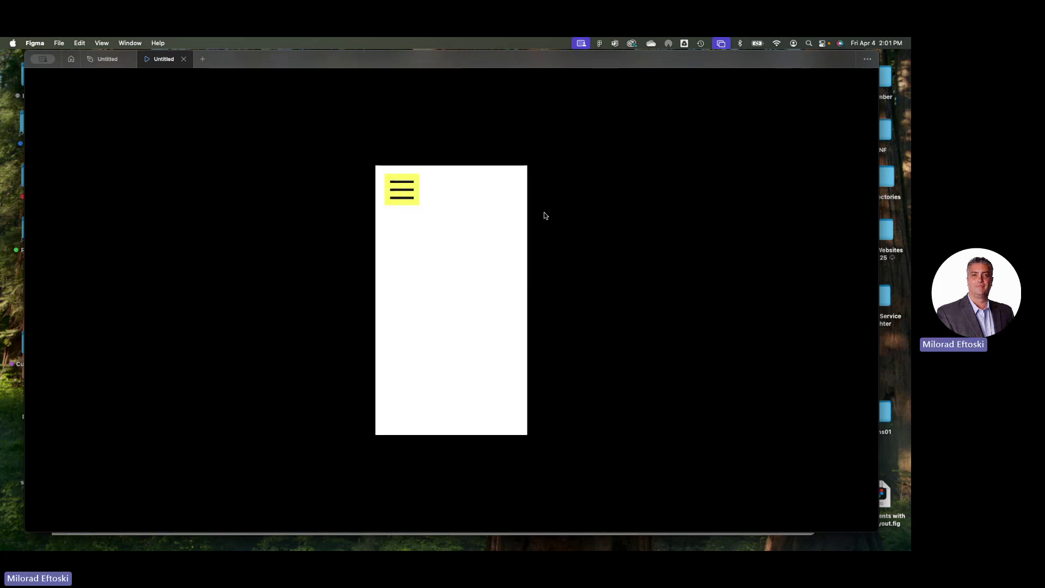
click(404, 191)
click(402, 187)
key(super+w)
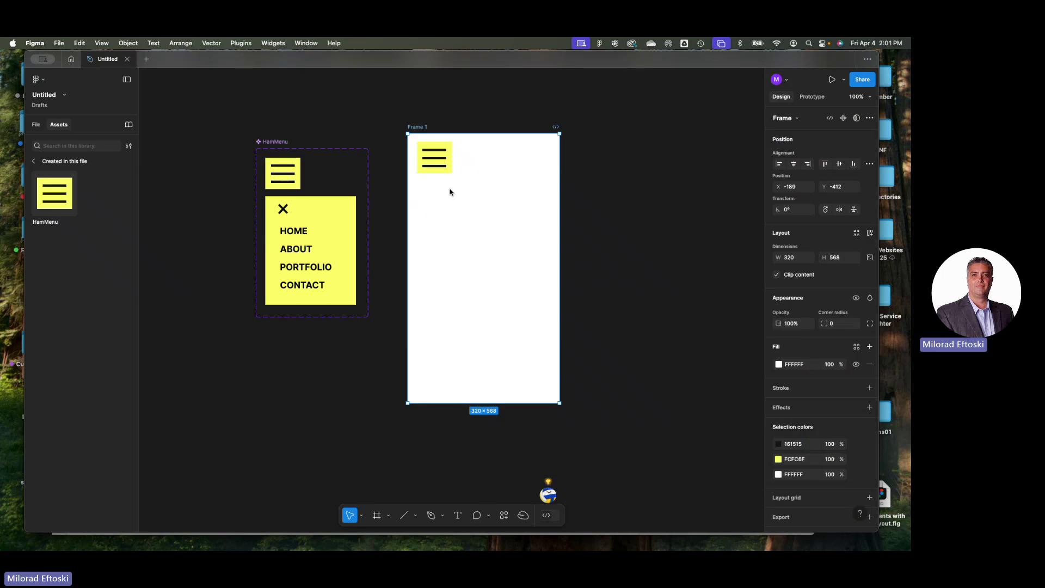
Rename the phone frame as HOME
double_click(417, 127)
text(HOME)
click(606, 185)
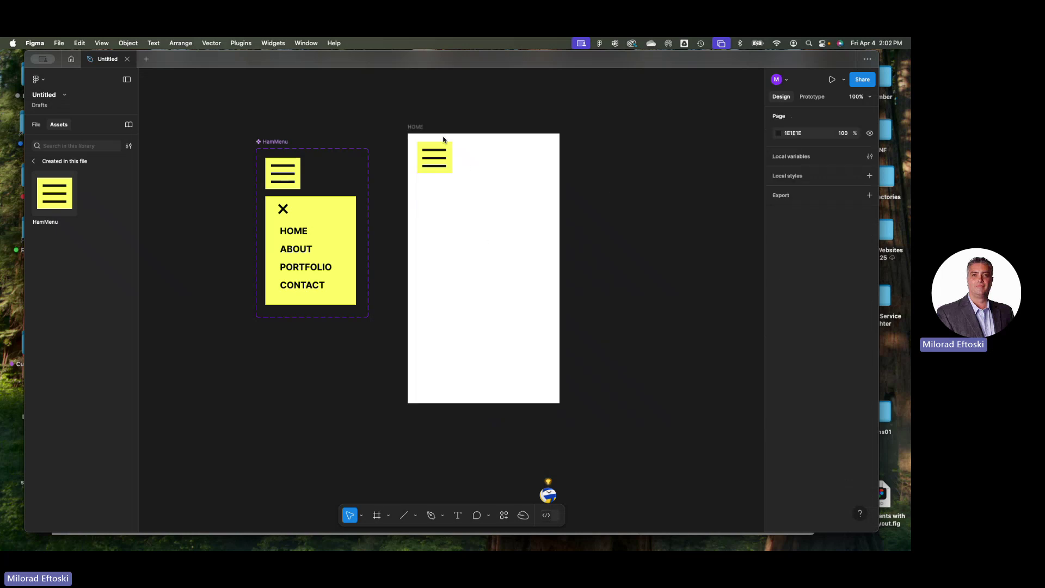
click(416, 129)
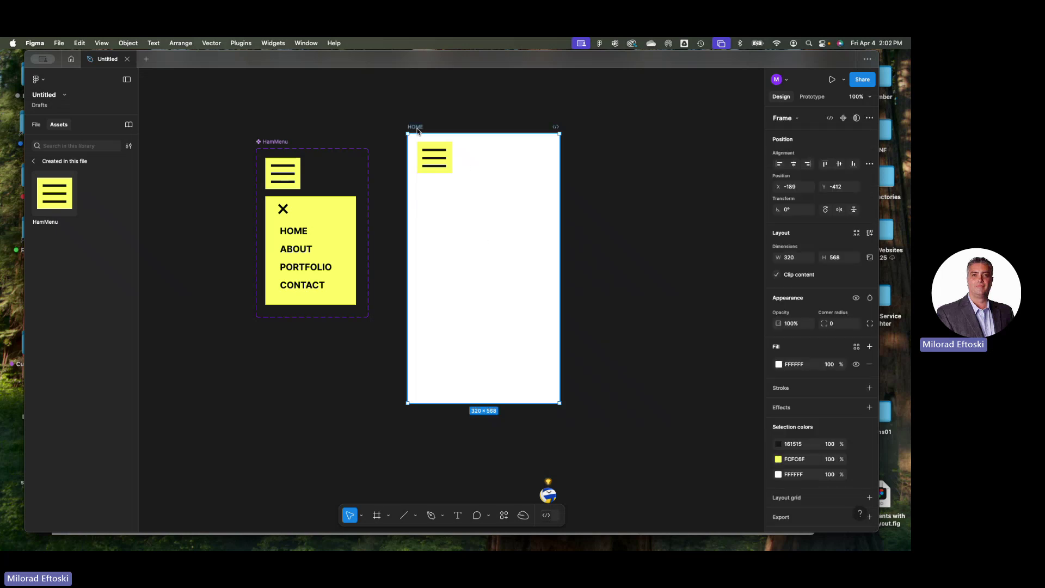
click(778, 459)
click(705, 363)
click(720, 386)
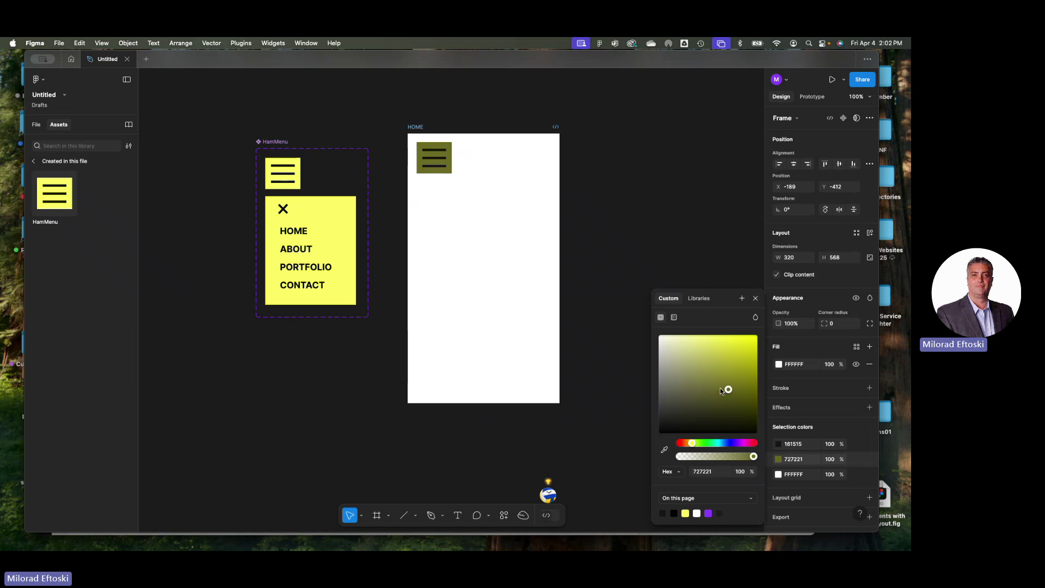
key(ctrl+z)
key(ctrl+z)
key(Escape)
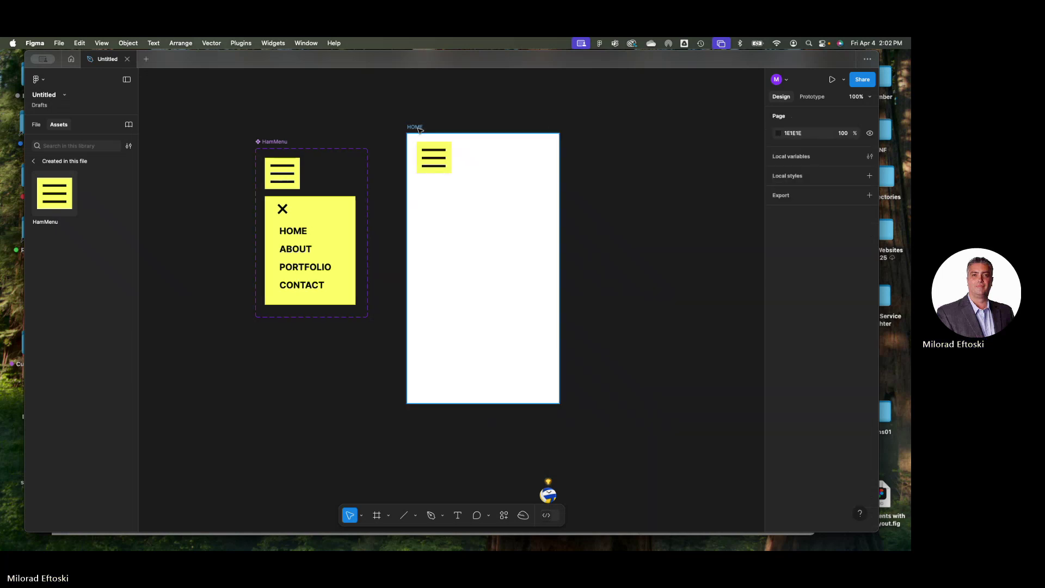
Change the HOME frame's white fill to a bright olive green (8BAD1A)
scroll(769, 471, down, 1)
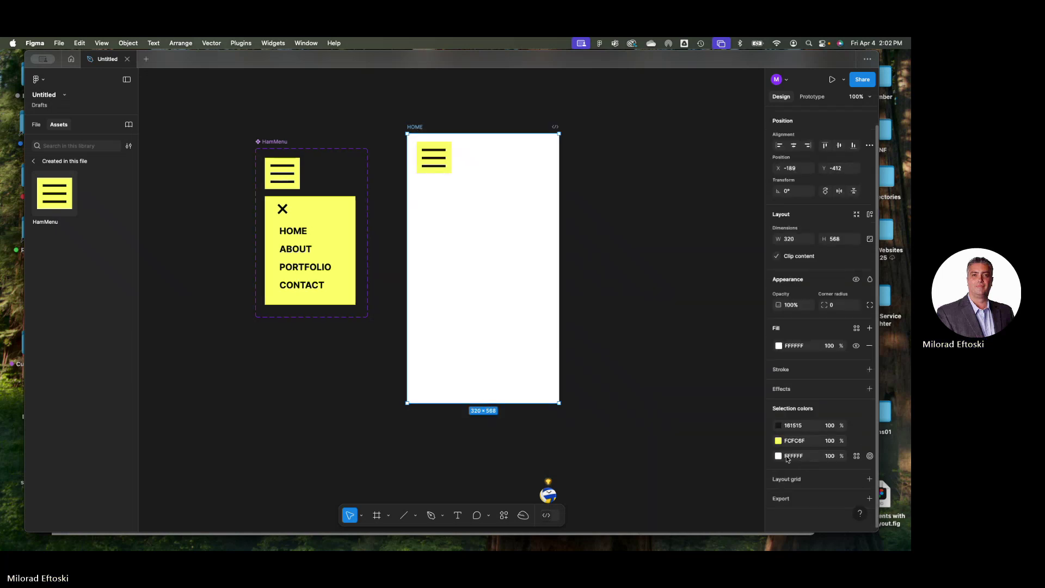
click(779, 456)
mouse_move(706, 390)
mouse_down()
mouse_move(725, 366)
mouse_move(705, 381)
mouse_up()
click(696, 443)
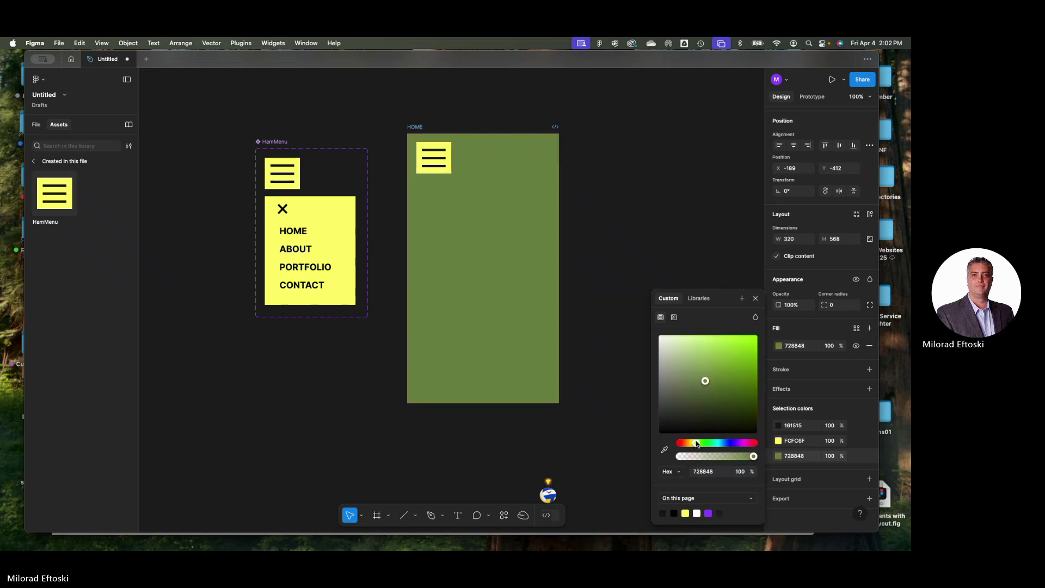
drag(707, 354, 741, 363)
click(440, 217)
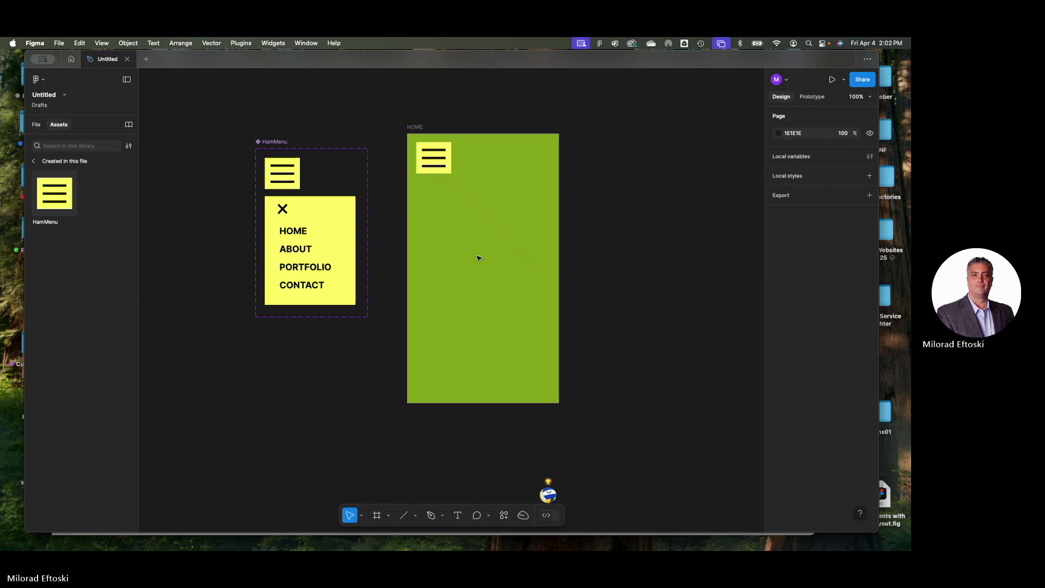
Add a text layer reading HOME in the HOME frame below the hamburger icon
click(458, 515)
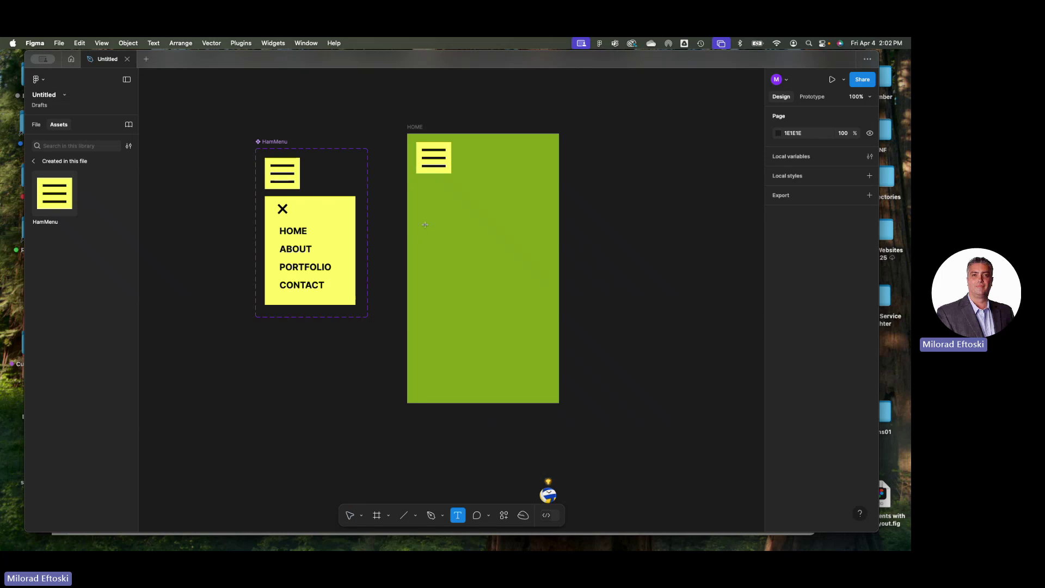
click(425, 226)
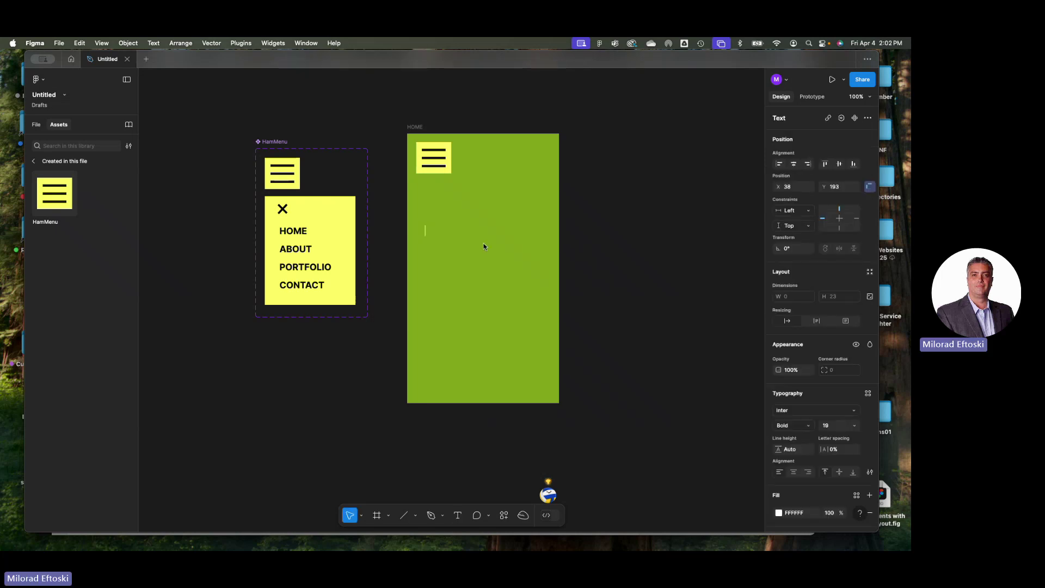
text(HOME)
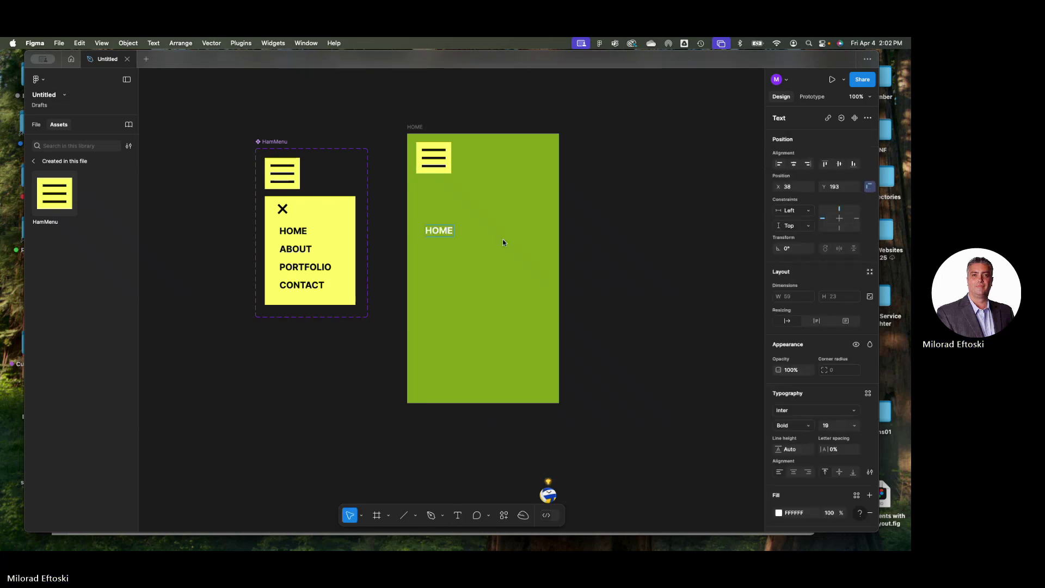
key(Escape)
Enlarge the HOME title to font size 39 and place it beside the hamburger icon at about X 132, Y 28
key(super+shift+period)
key(super+shift+period)
key(super+shift+period)
key(super+shift+period)
key(super+shift+period)
key(super+shift+period)
key(super+shift+period)
key(super+shift+period)
key(super+shift+period)
key(super+shift+period)
key(super+shift+period)
key(super+shift+period)
key(super+shift+period)
key(super+shift+period)
key(super+shift+period)
key(super+shift+period)
key(super+shift+period)
key(super+shift+period)
key(super+shift+period)
key(super+shift+period)
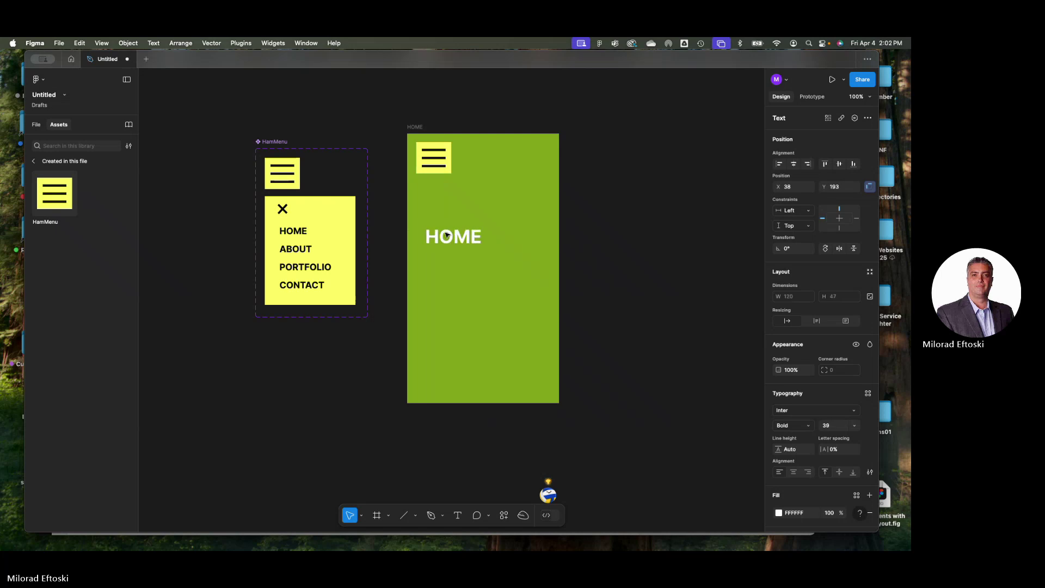
drag(446, 235, 494, 160)
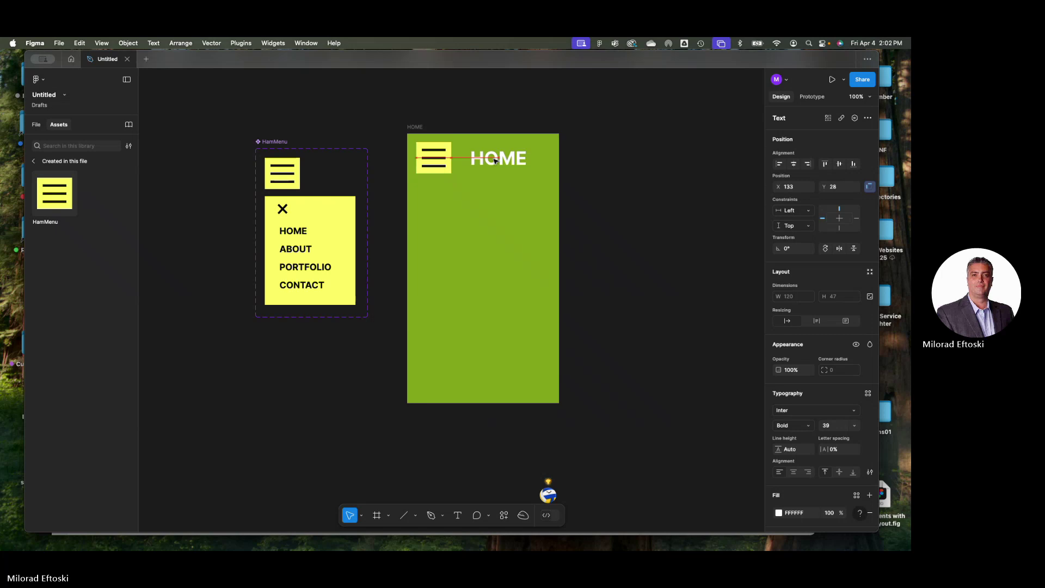
click(449, 128)
Duplicate the HOME frame and change the copy's title text to ABOUT
click(417, 128)
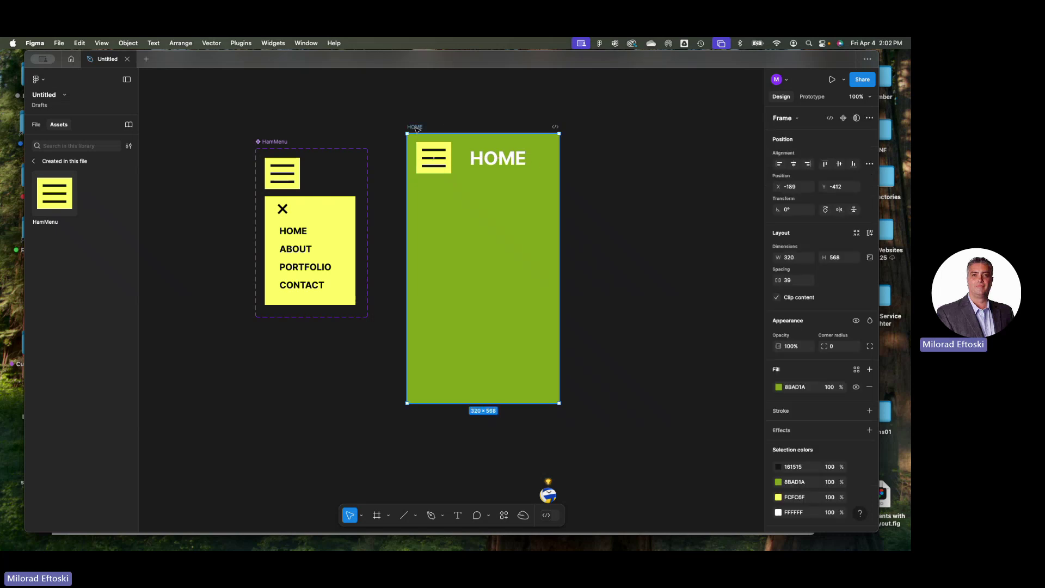
key(super+d)
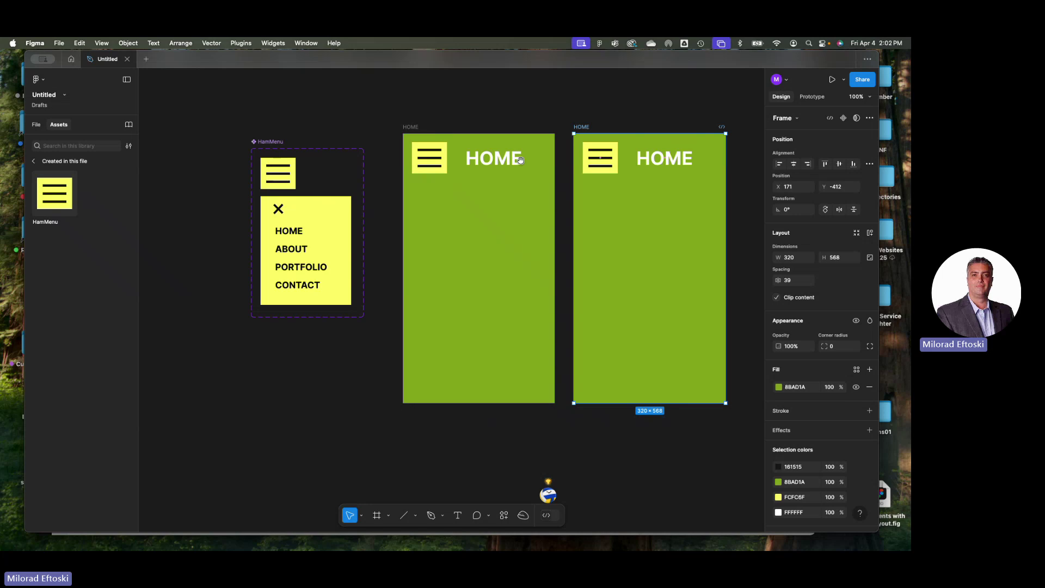
scroll(522, 160, right, 3)
double_click(582, 156)
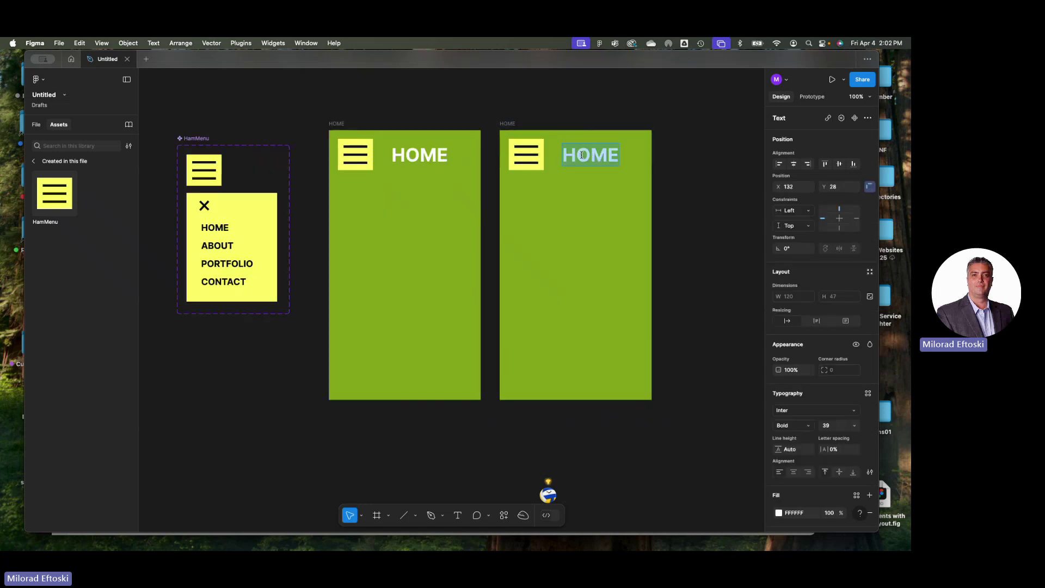
text(A)
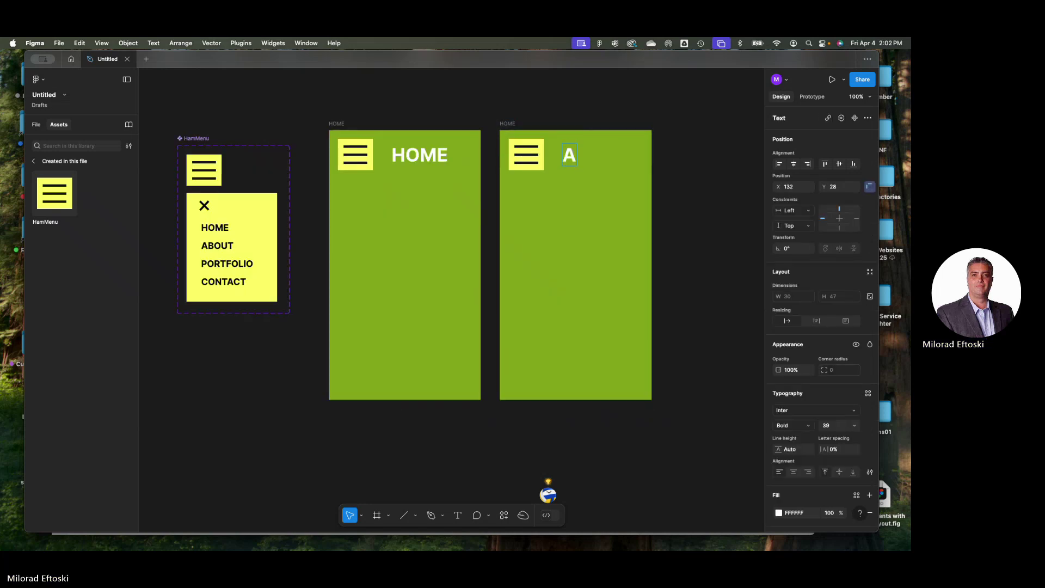
text(BOUT)
key(Escape)
Duplicate the ABOUT page frame and change the new copy's title text to PORT
scroll(425, 133, right, 3)
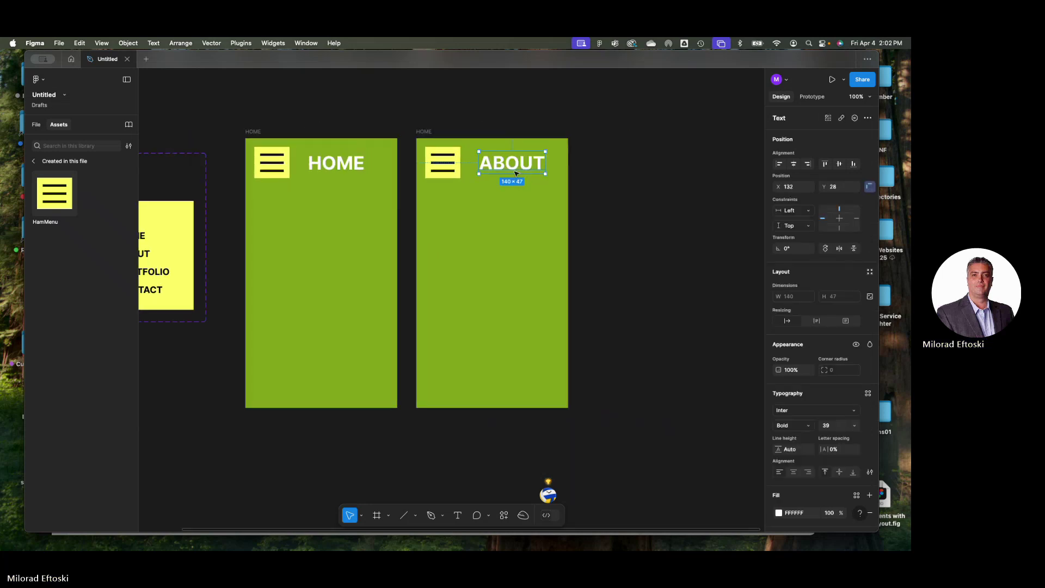
click(423, 133)
key(super+d)
click(653, 164)
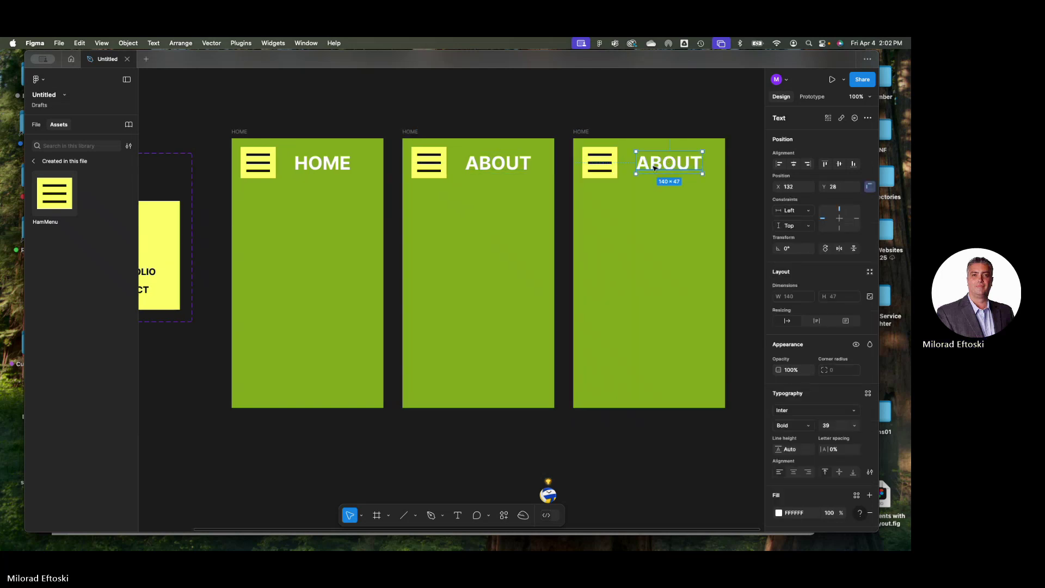
double_click(653, 164)
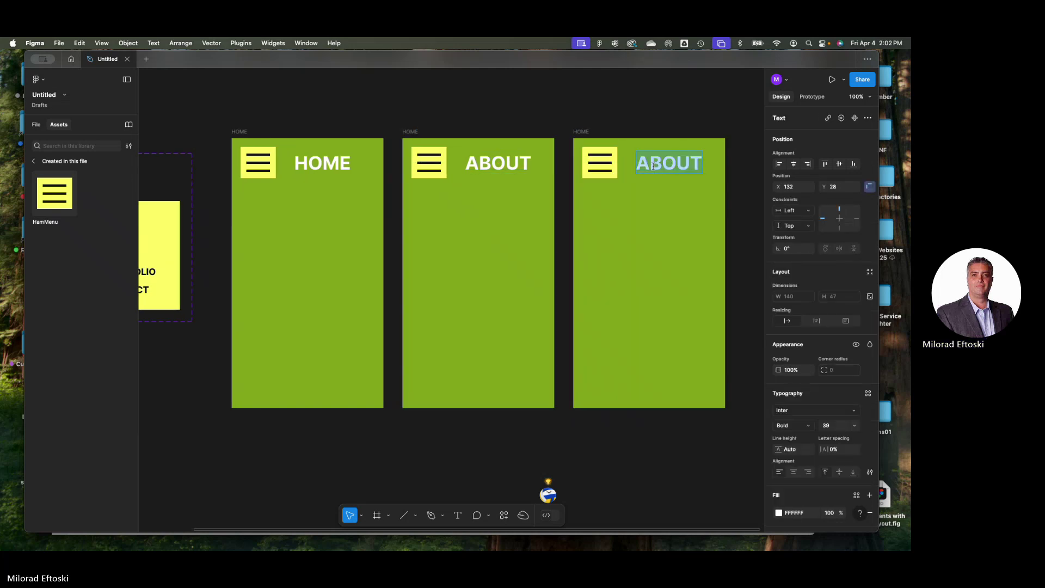
text(POR)
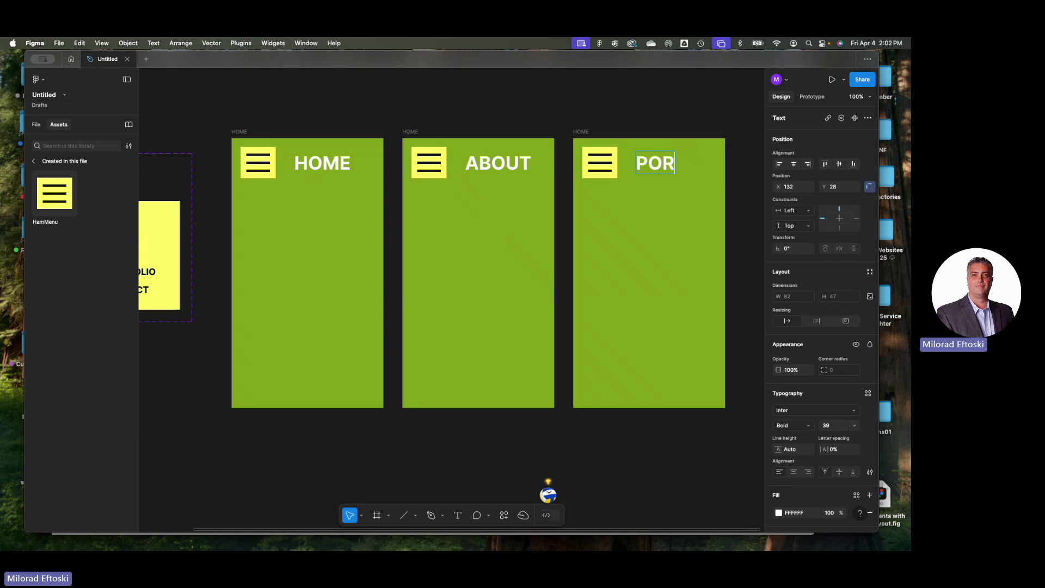
text(T)
key(Escape)
Duplicate the PORT page frame and change the new copy's title text to CONTACT
scroll(725, 191, right, 5)
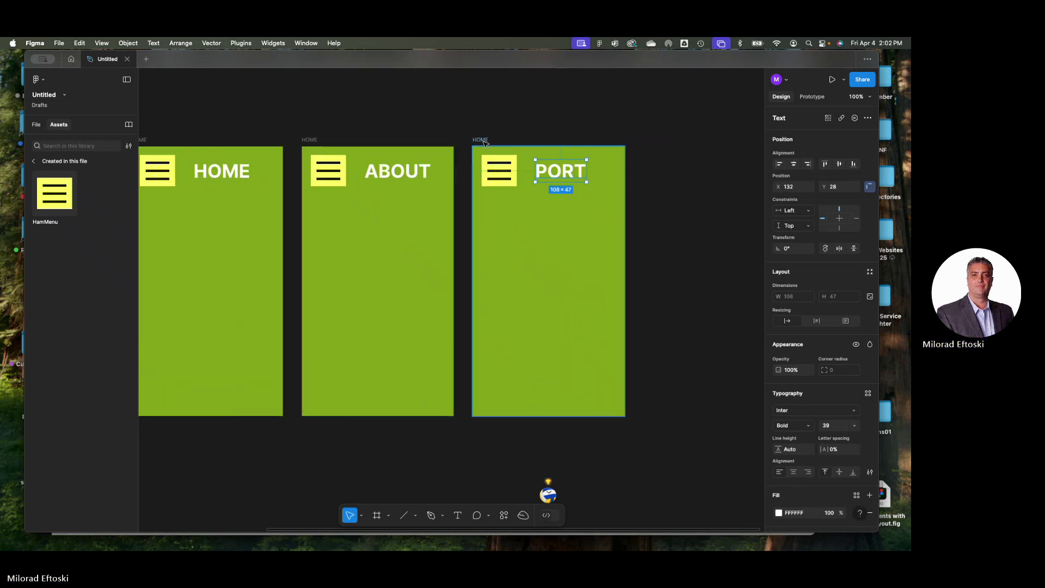
click(481, 139)
key(super+d)
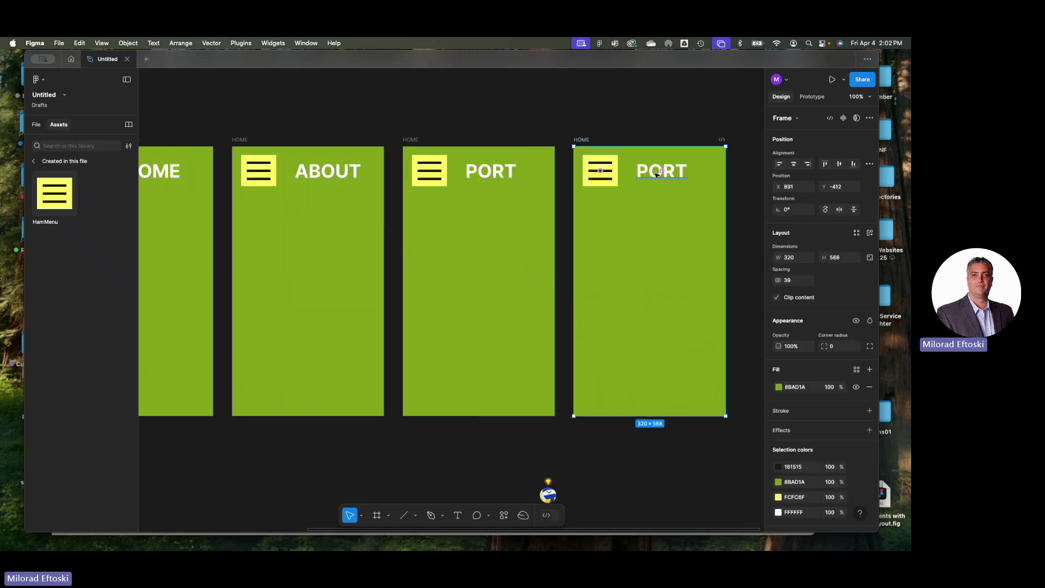
double_click(657, 172)
text(CONTACT)
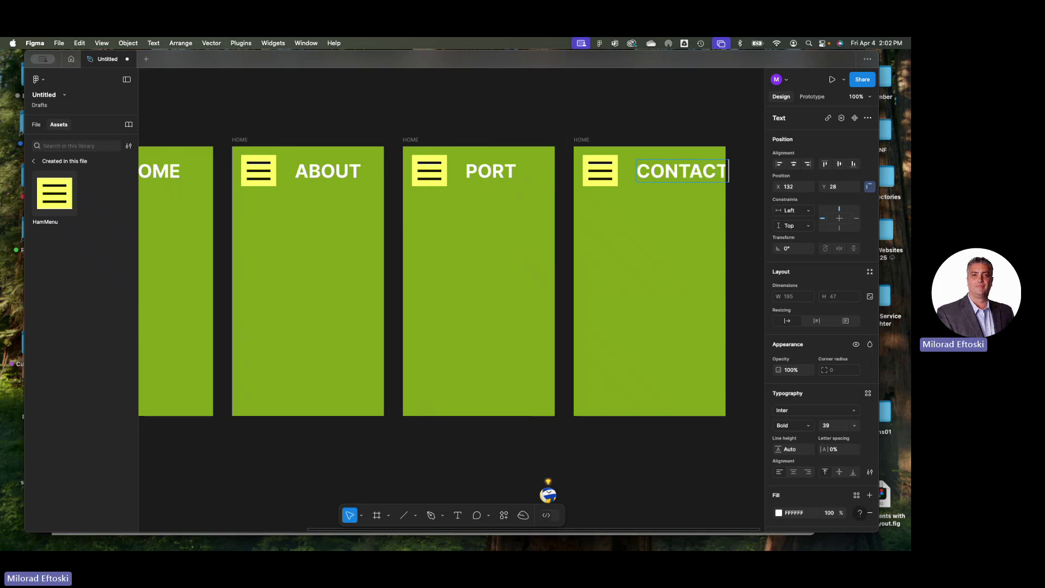
key(Escape)
Shift the CONTACT title left to X 112 so it fits inside its frame
key(shift+Left)
key(shift+Left)
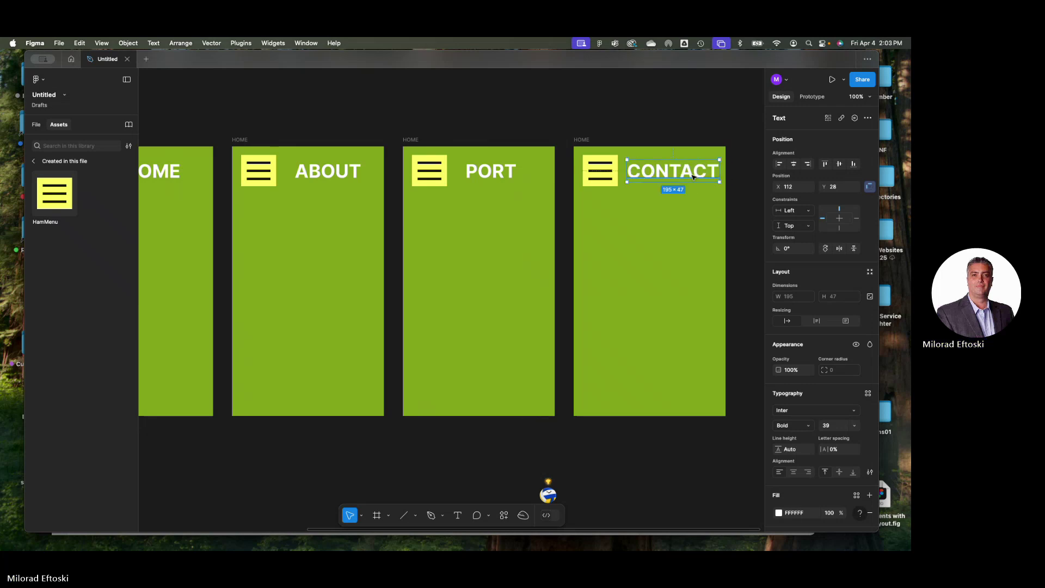
click(521, 132)
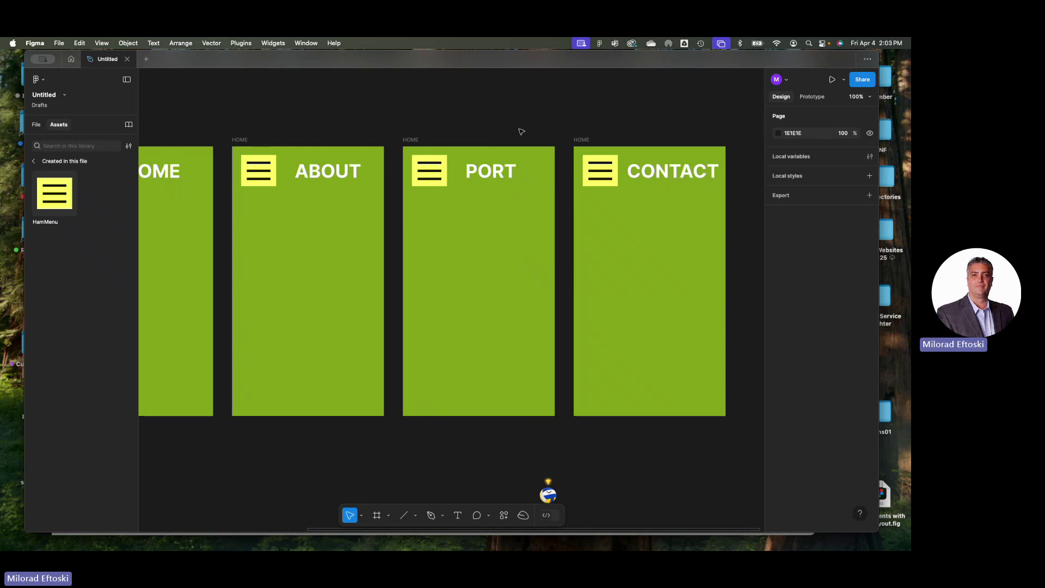
Shift the hue of the ABOUT page frame's olive fill to emerald green
scroll(522, 131, down, 5)
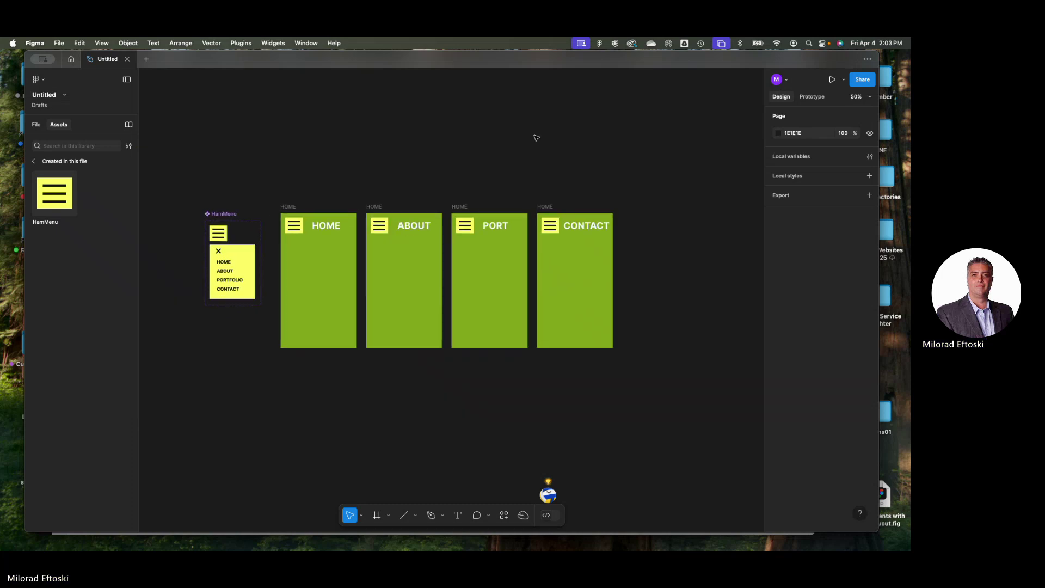
scroll(336, 271, up, 5)
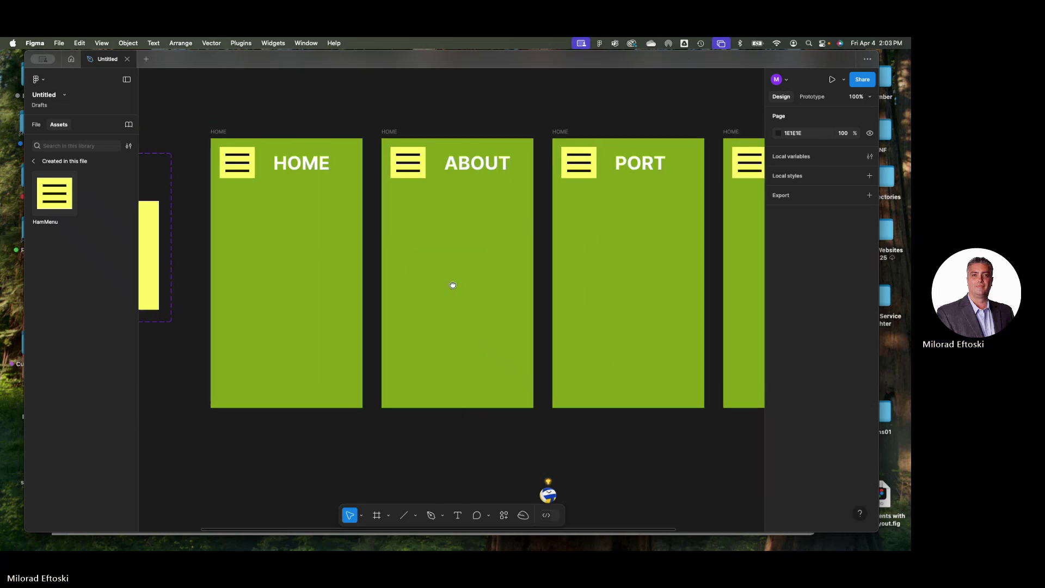
click(390, 133)
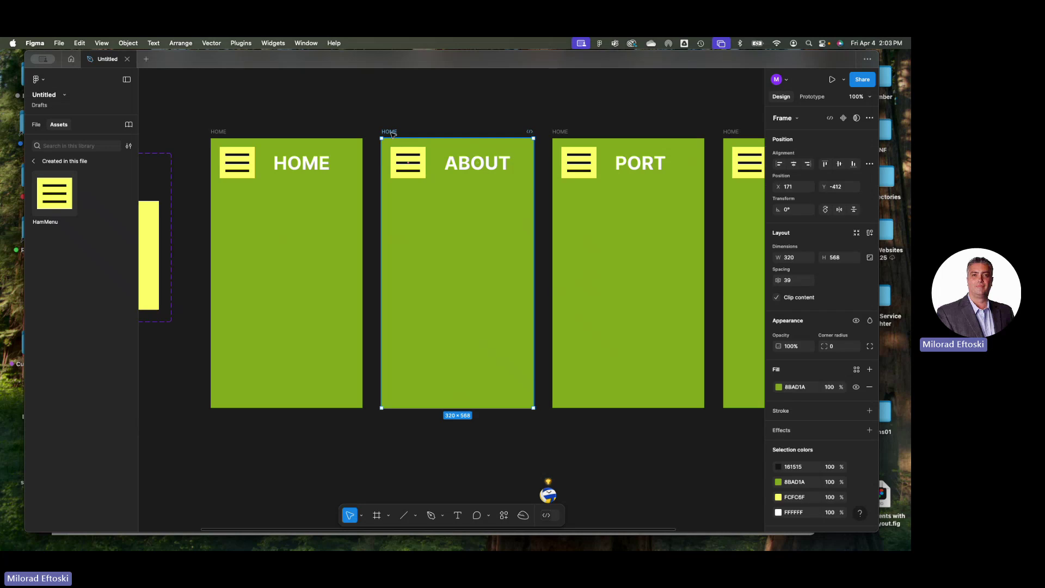
click(778, 482)
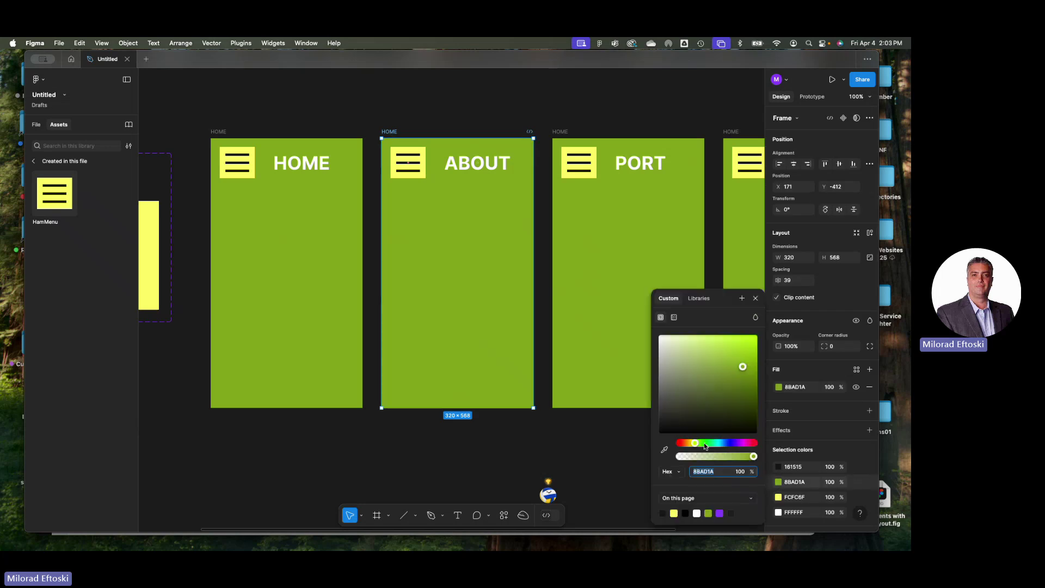
drag(704, 442, 710, 444)
Shift the hue of the PORT page frame's olive fill to teal blue (1A90AD)
click(561, 132)
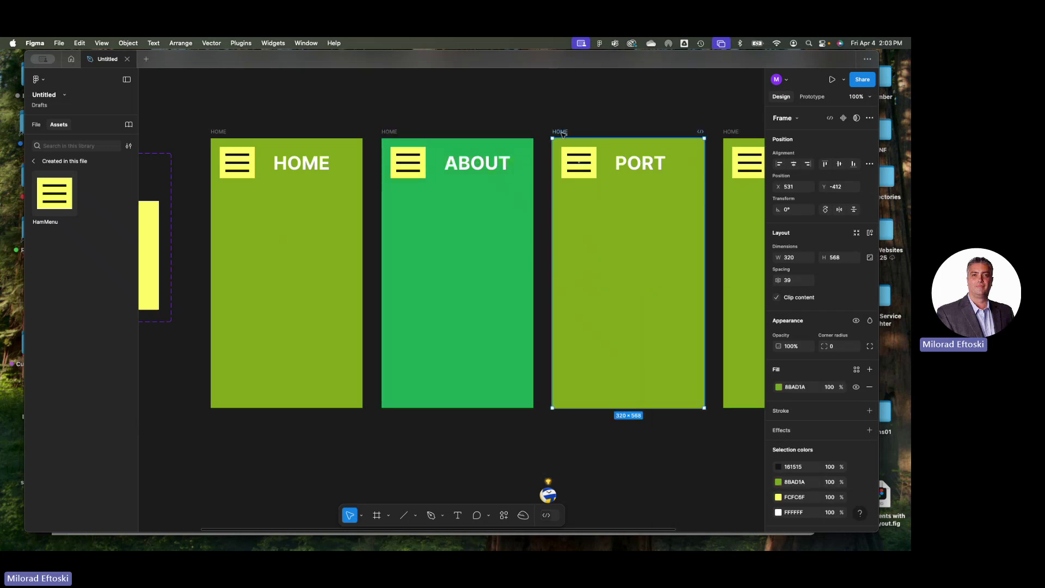
click(778, 483)
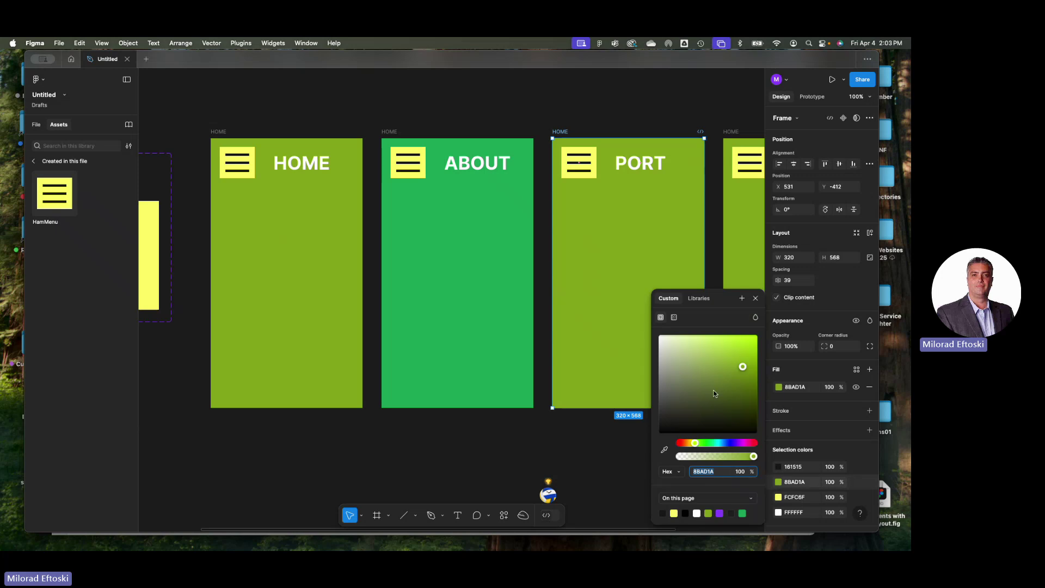
drag(702, 444, 719, 443)
Shift the hue of the CONTACT page frame's olive fill to purple (9C1AAD)
click(731, 132)
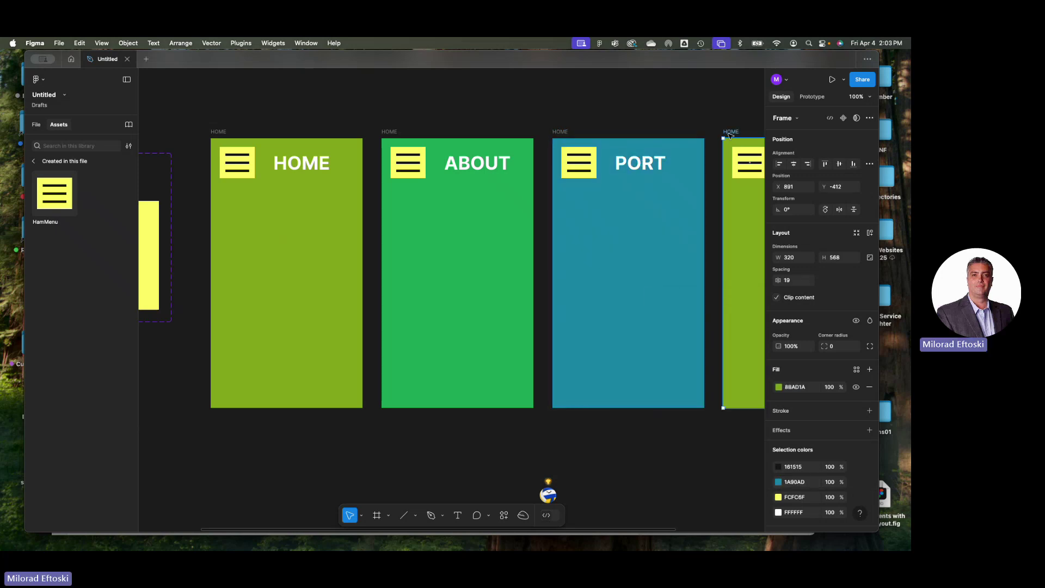
click(778, 482)
drag(702, 443, 740, 444)
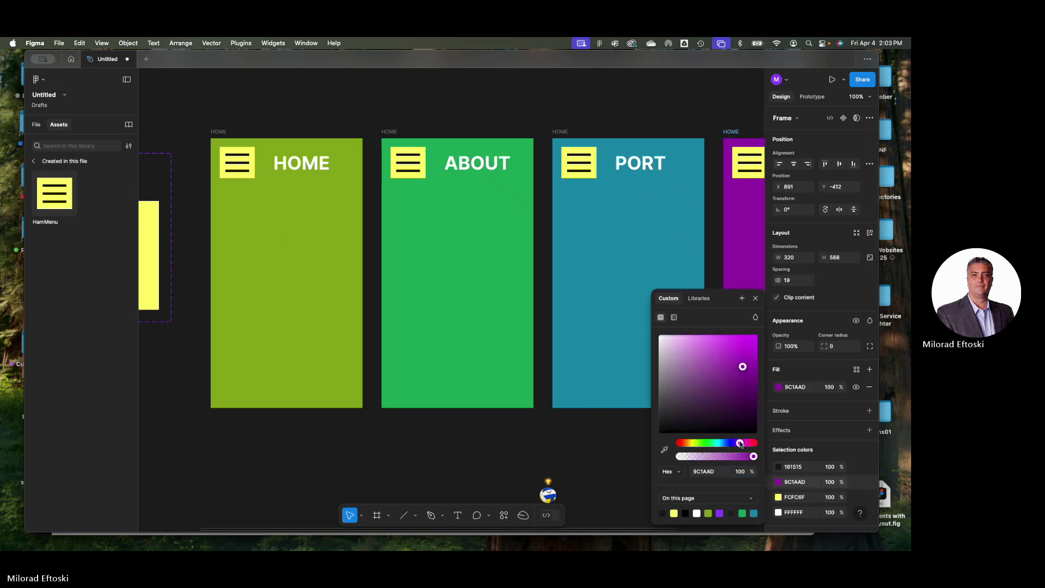
drag(561, 235, 426, 235)
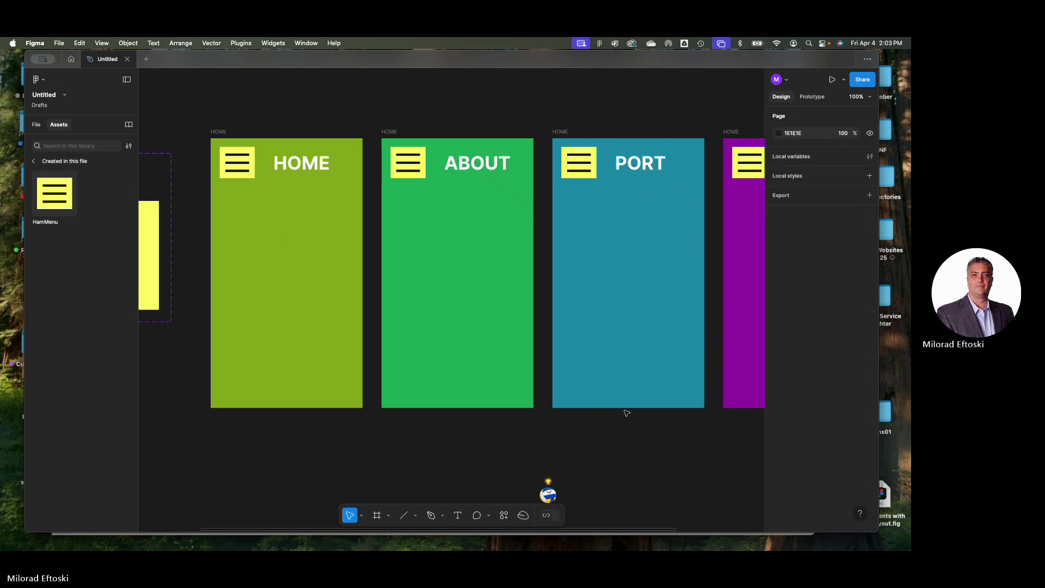
Link the HOME item in the open HamMenu variant to the olive HOME page with an on-click Navigate to interaction using Instant animation
scroll(592, 308, right, 5)
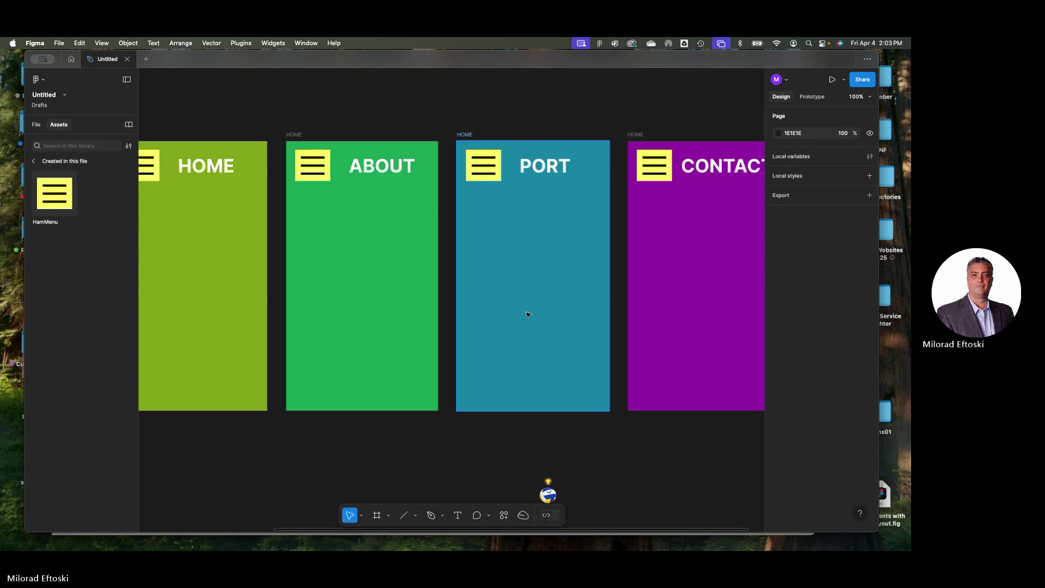
scroll(527, 315, down, 5)
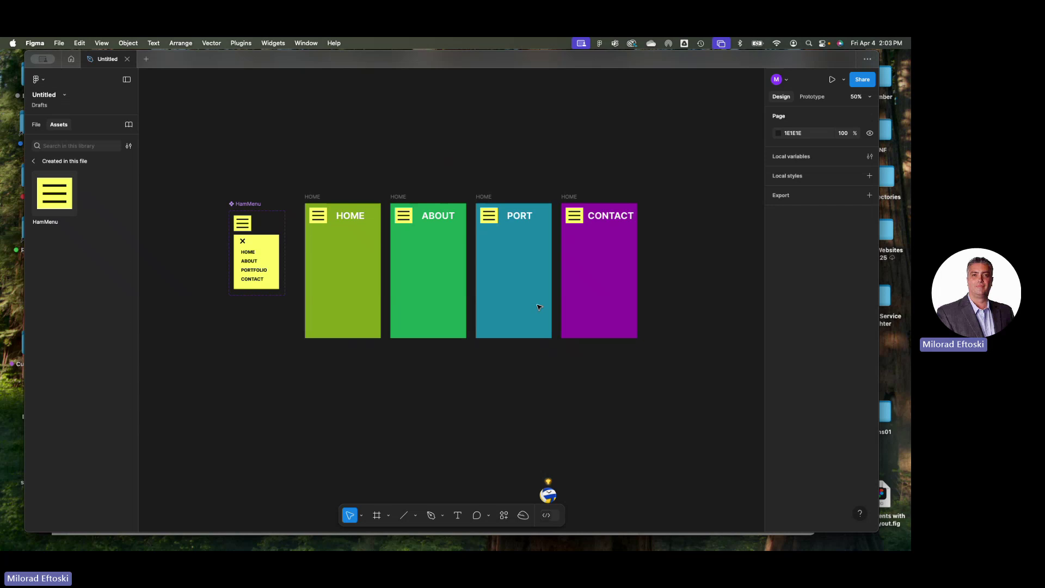
click(247, 208)
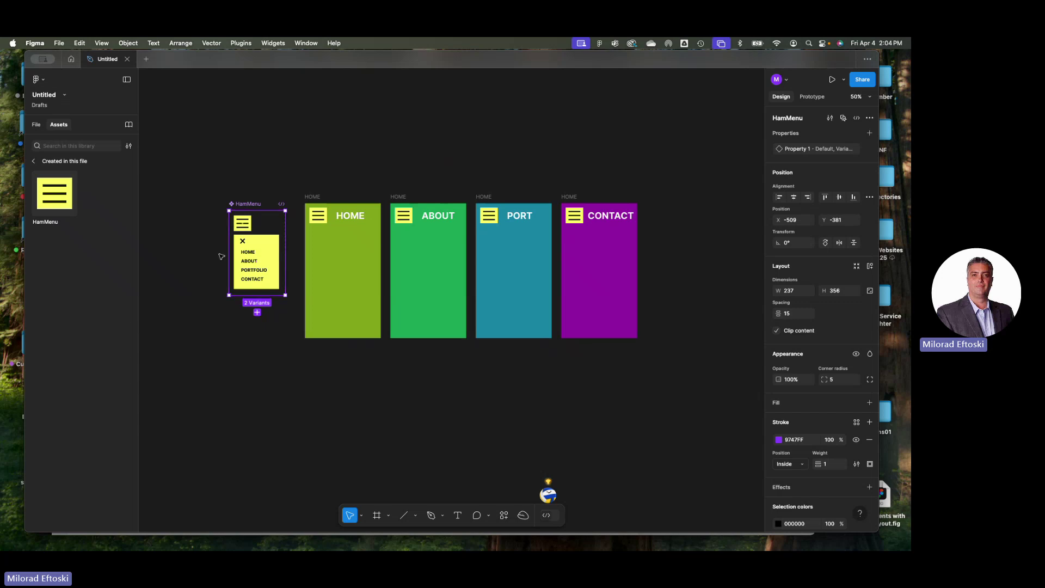
scroll(244, 261, up, 3)
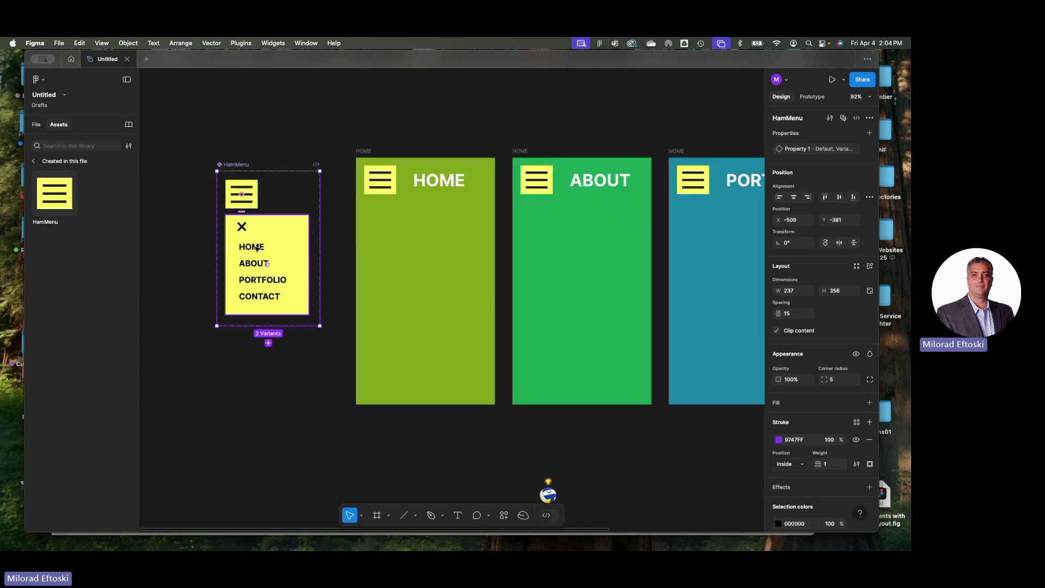
click(259, 248)
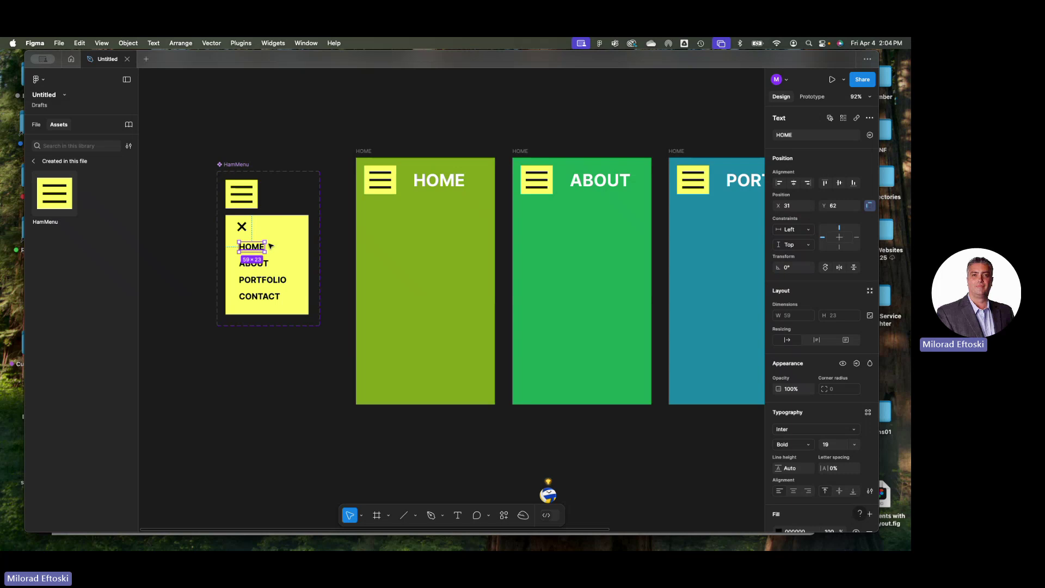
key(shift+e)
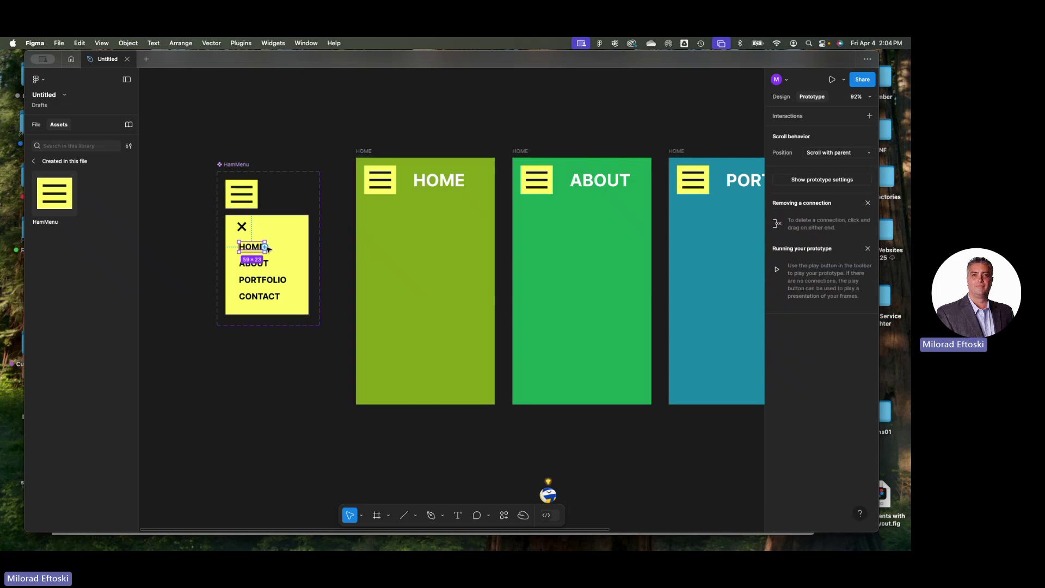
drag(265, 246, 384, 255)
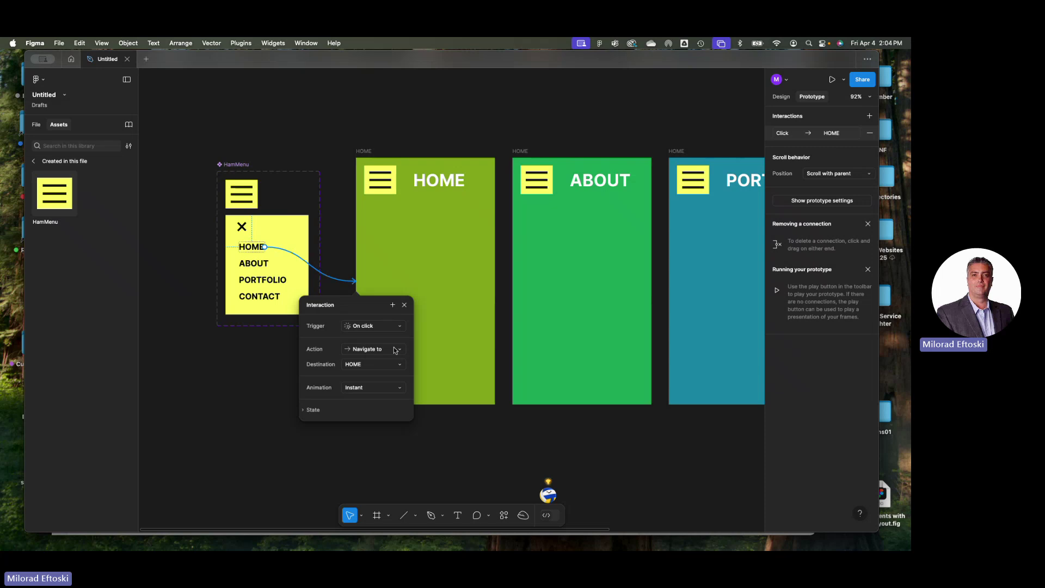
click(358, 405)
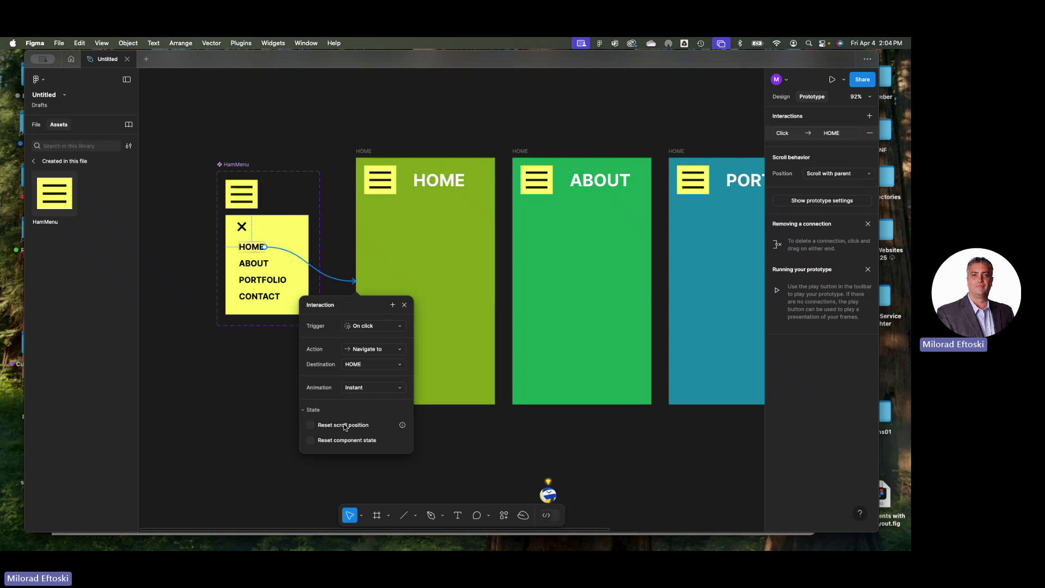
click(487, 445)
Link the menu's ABOUT item to the green ABOUT page and its PORTFOLIO item to the blue PORT page with on-click navigation
click(260, 267)
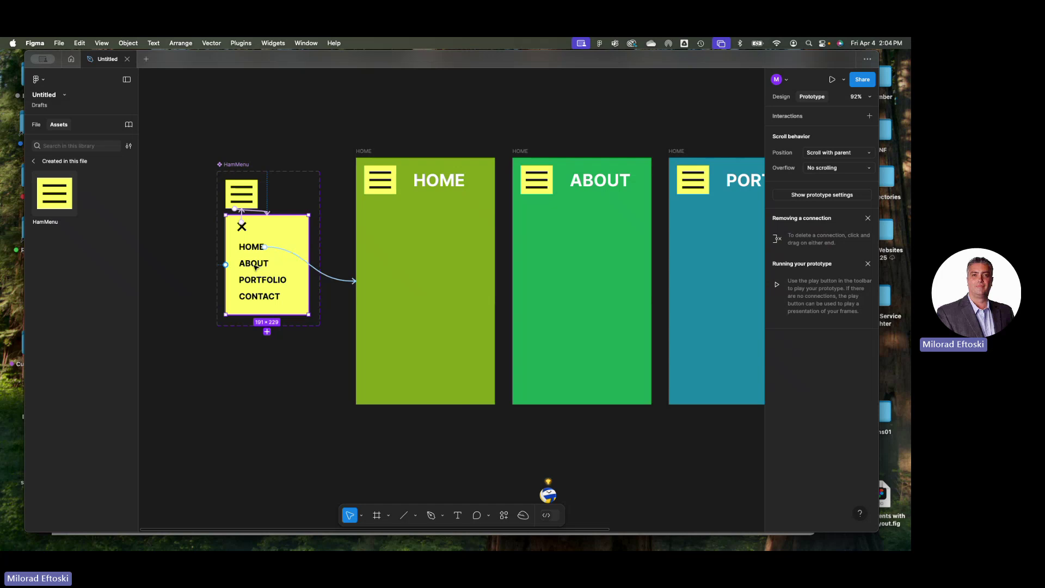
click(260, 267)
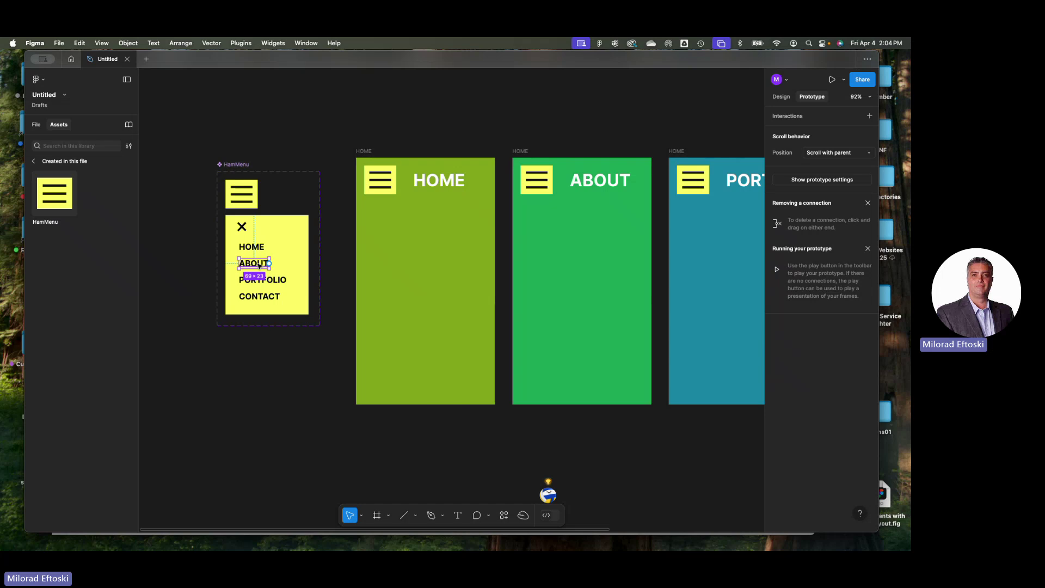
drag(269, 264, 544, 281)
click(261, 280)
drag(287, 279, 679, 312)
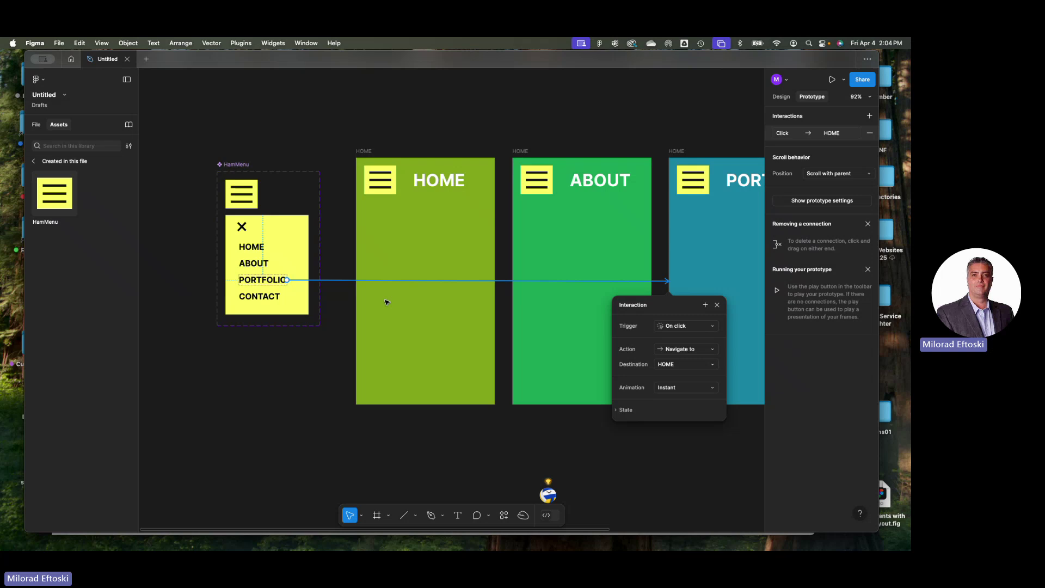
Link the menu's CONTACT item to the purple CONTACT page with an on-click navigation connection
click(278, 301)
drag(287, 296, 688, 316)
click(514, 454)
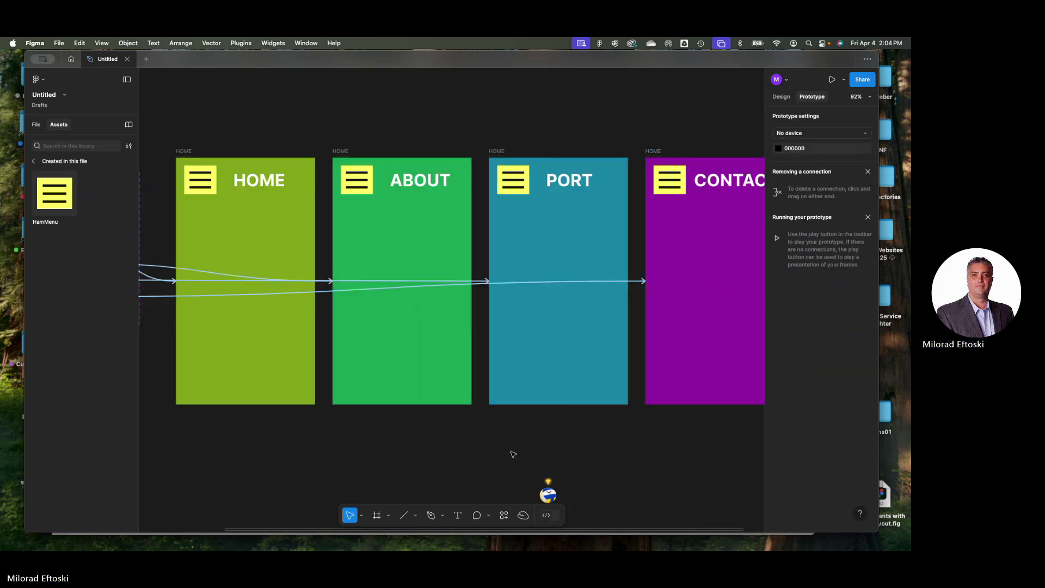
scroll(513, 453, down, 5)
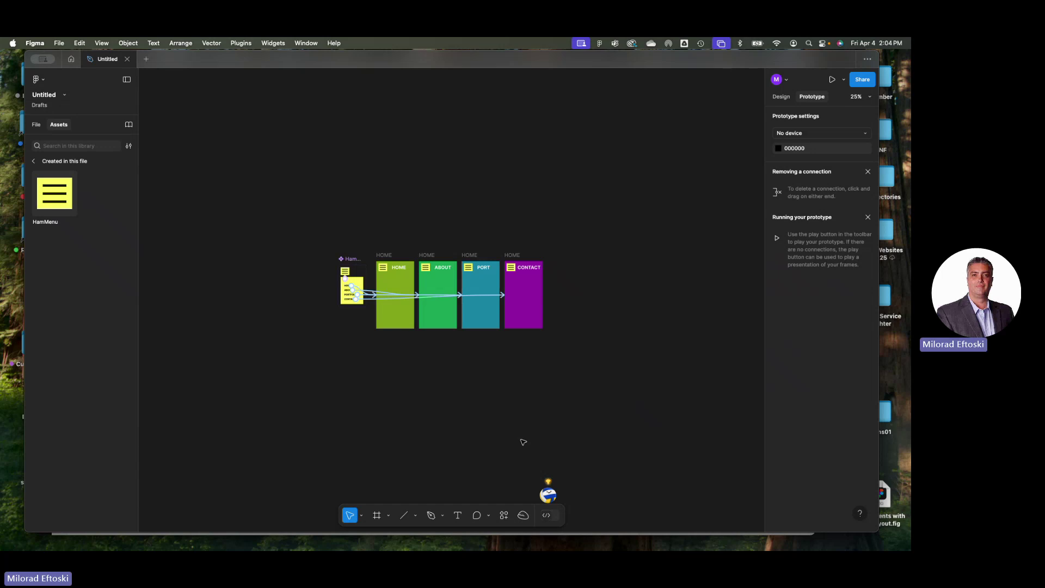
scroll(524, 442, up, 3)
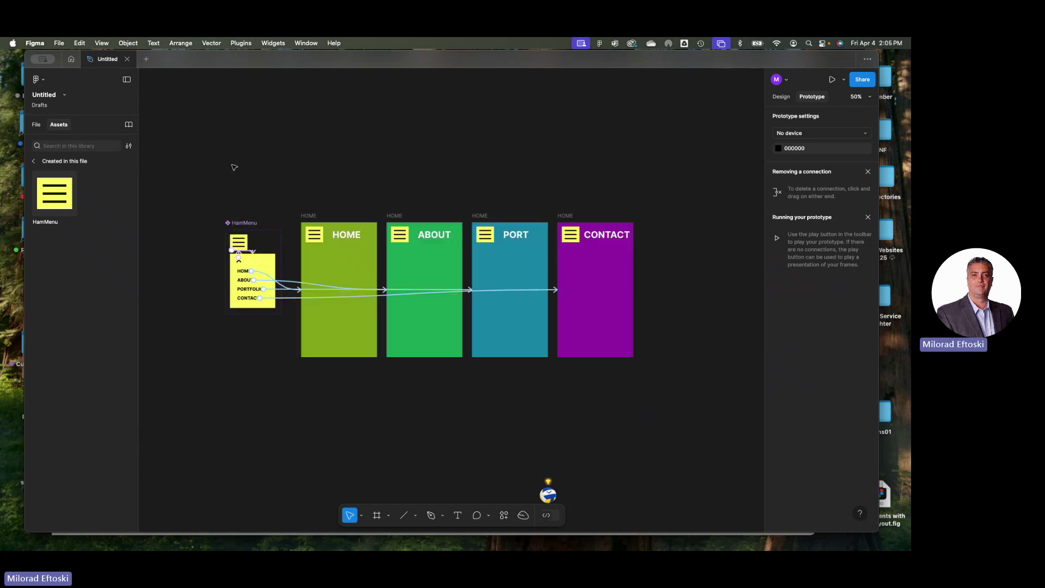
drag(233, 166, 639, 415)
click(639, 415)
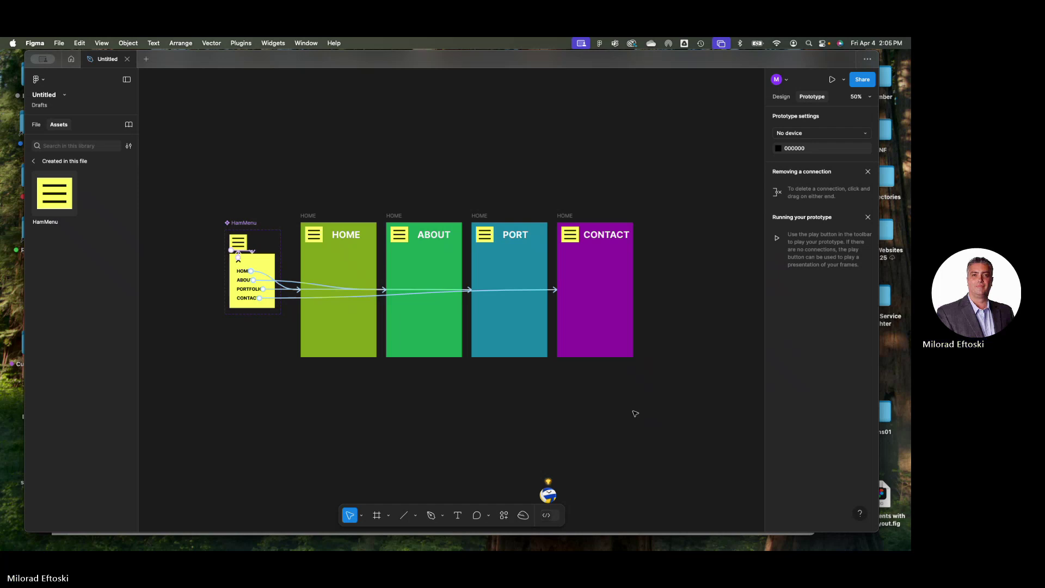
Preview the prototype and test opening and closing the hamburger menu on the HOME page
click(831, 79)
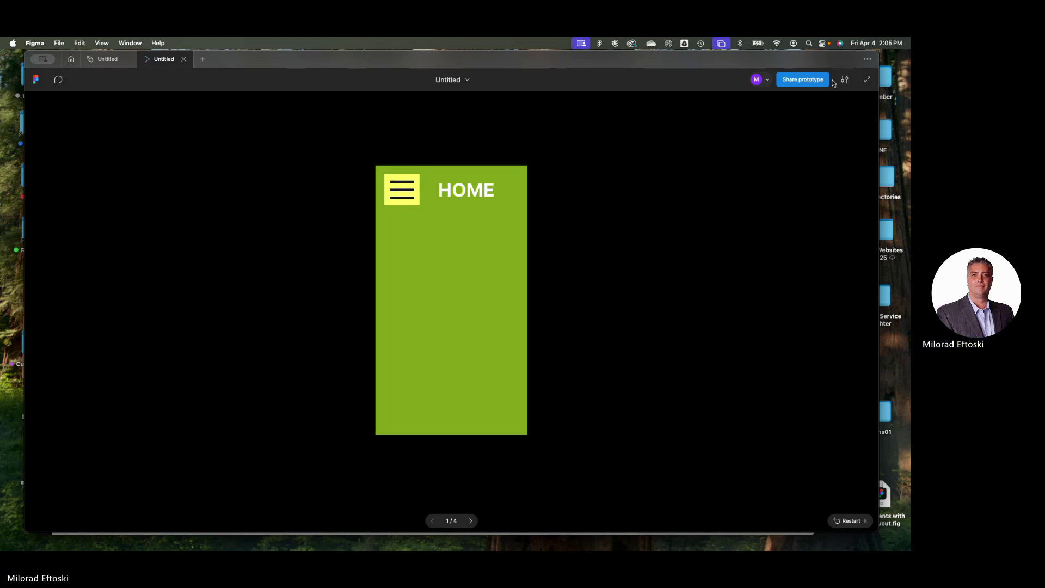
click(406, 190)
click(403, 188)
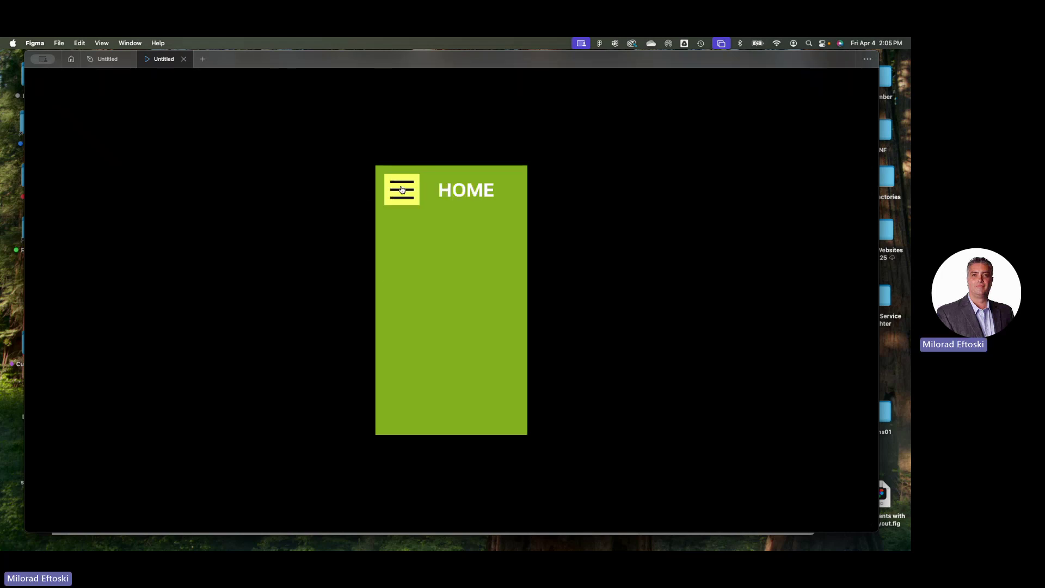
click(402, 188)
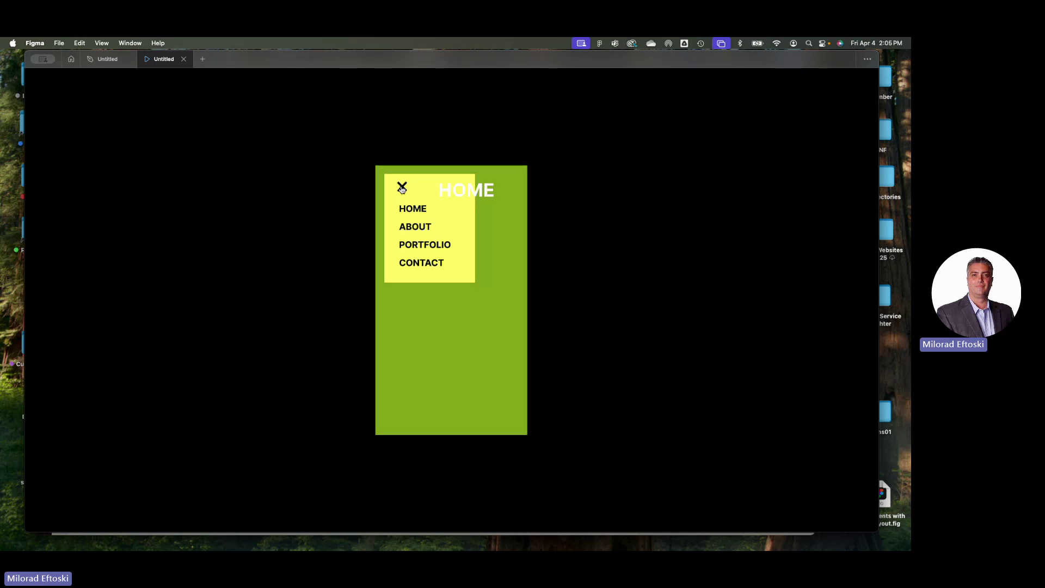
click(401, 188)
click(402, 189)
Test the ABOUT, PORTFOLIO, CONTACT and HOME menu links and the menu toggle in the preview, and close the preview
click(418, 229)
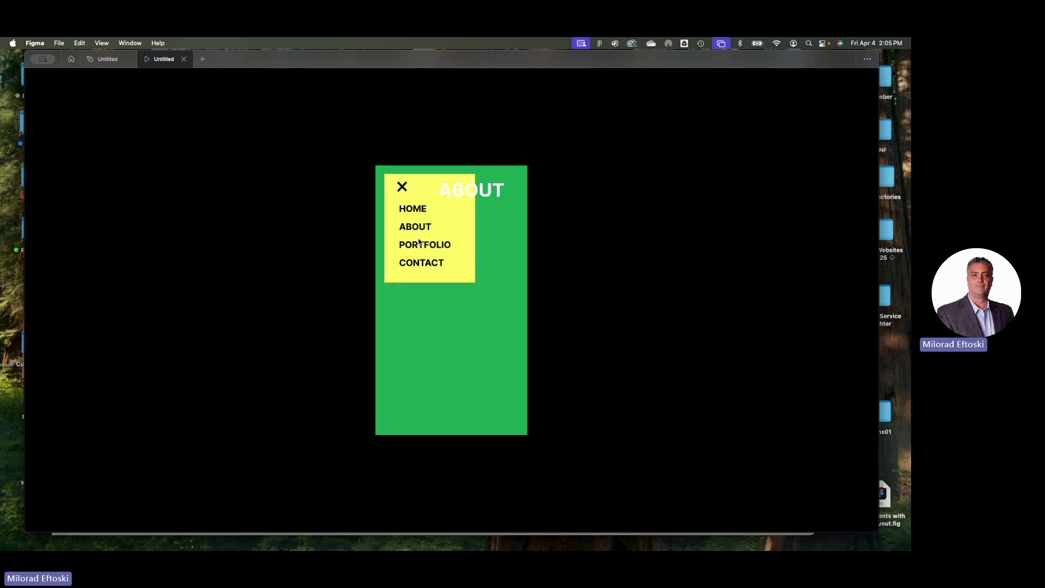
click(419, 243)
click(425, 264)
click(420, 210)
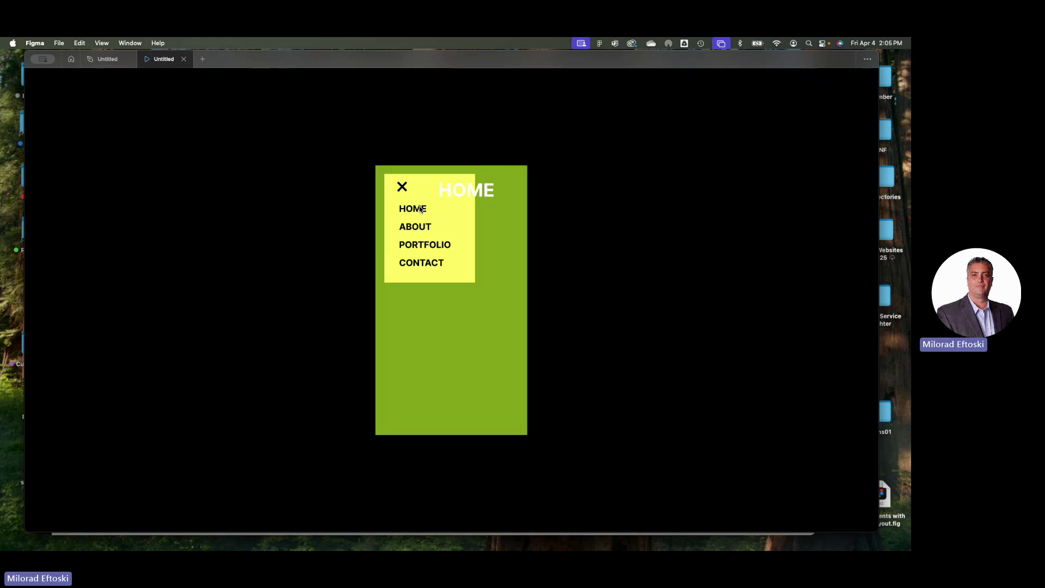
click(404, 187)
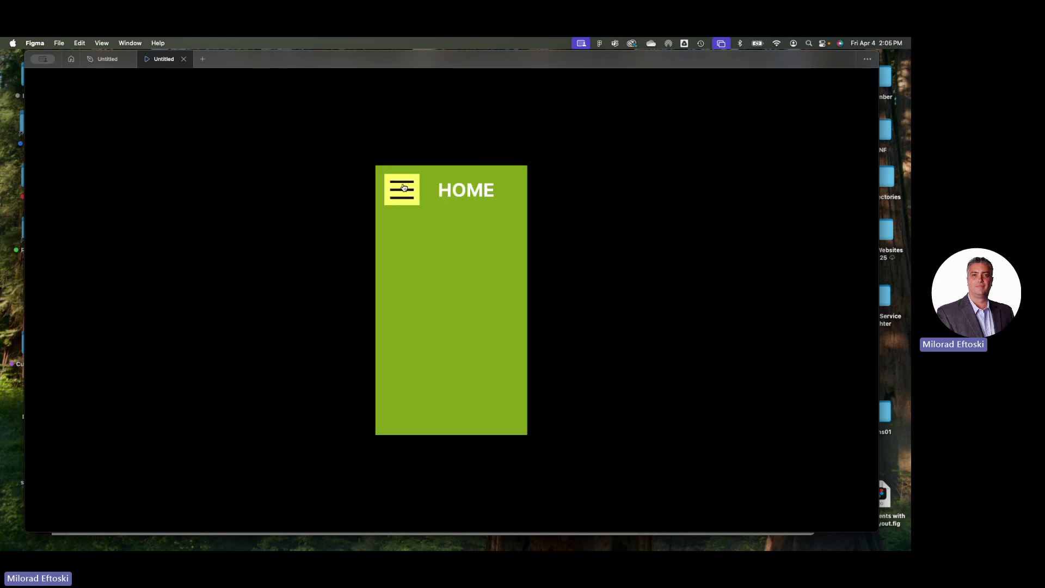
click(404, 187)
click(422, 248)
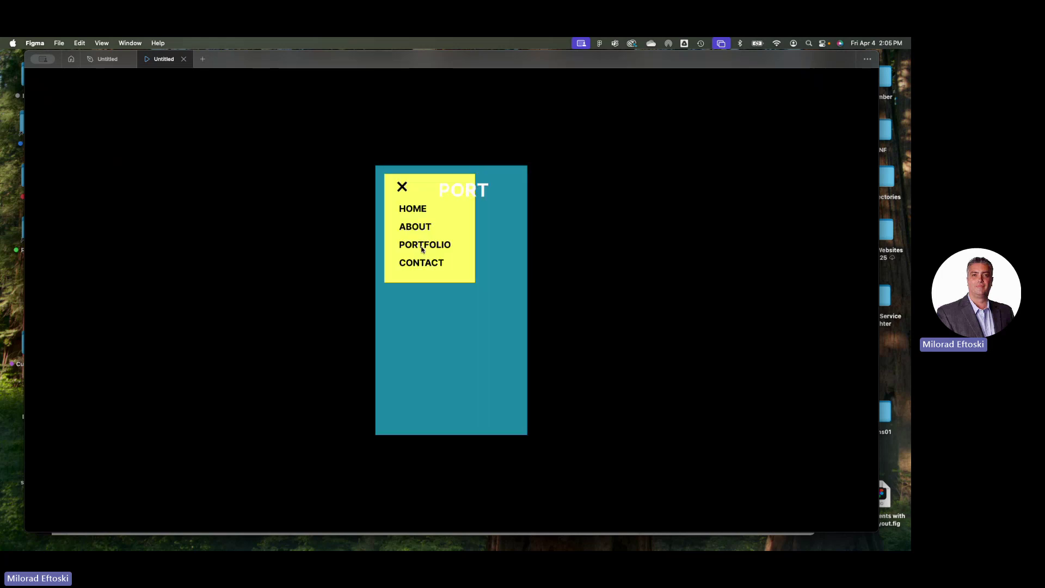
click(403, 188)
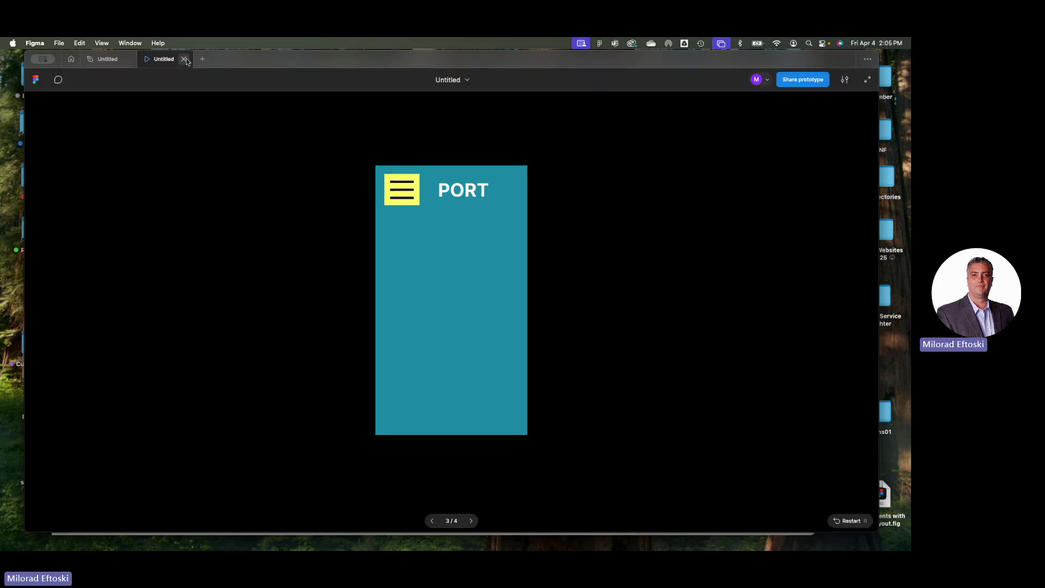
click(185, 58)
Move the HOME, ABOUT, PORT and CONTACT titles together down to the lower end of their page frames
click(350, 239)
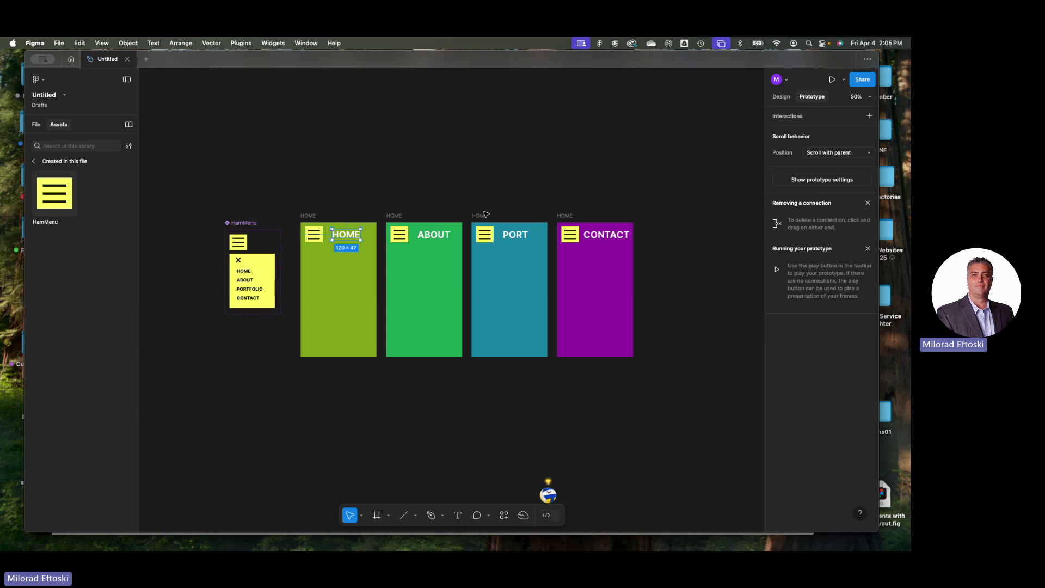
click(781, 97)
shift+click(434, 234)
shift+click(514, 234)
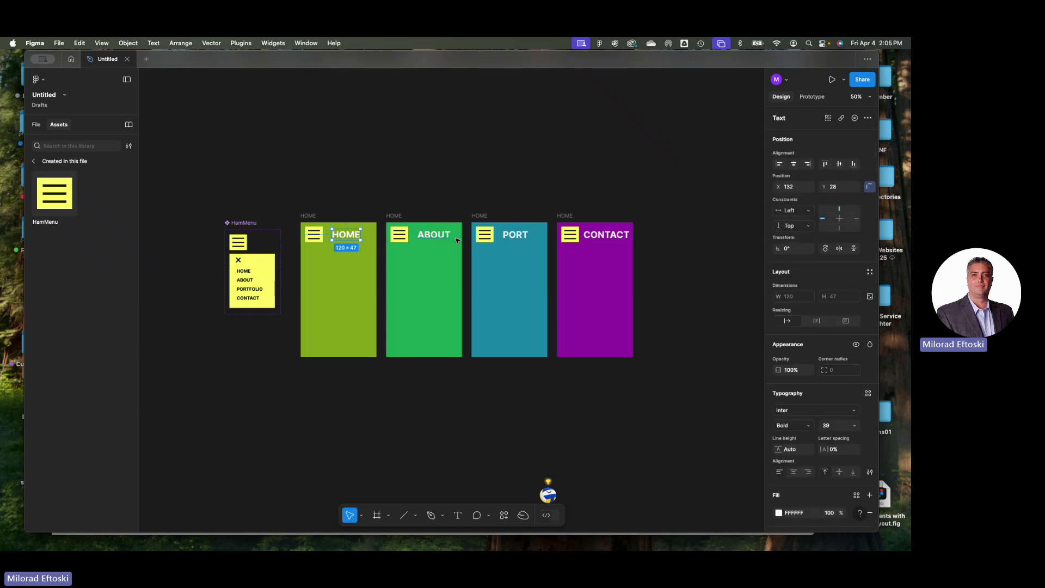
shift+click(604, 235)
drag(604, 241, 615, 346)
key(Escape)
click(654, 422)
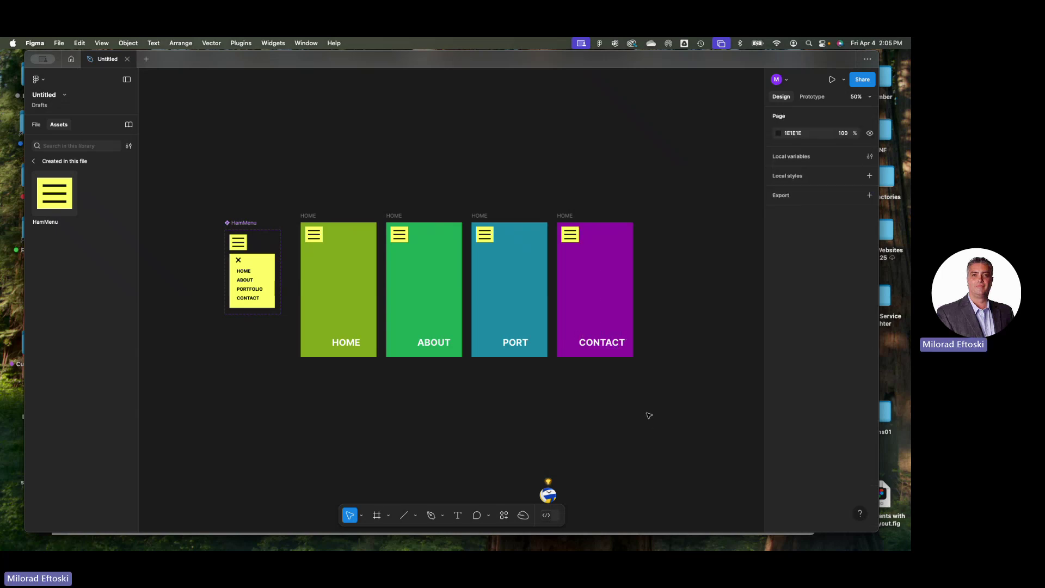
Preview the prototype again and switch between the ABOUT, PORTFOLIO and CONTACT pages from the opened menu
click(832, 79)
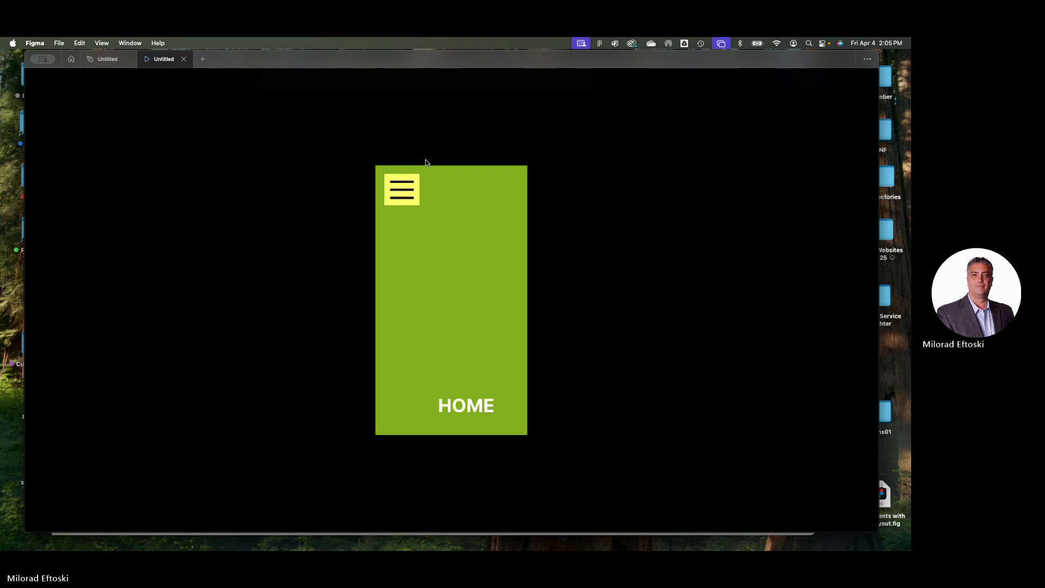
click(409, 193)
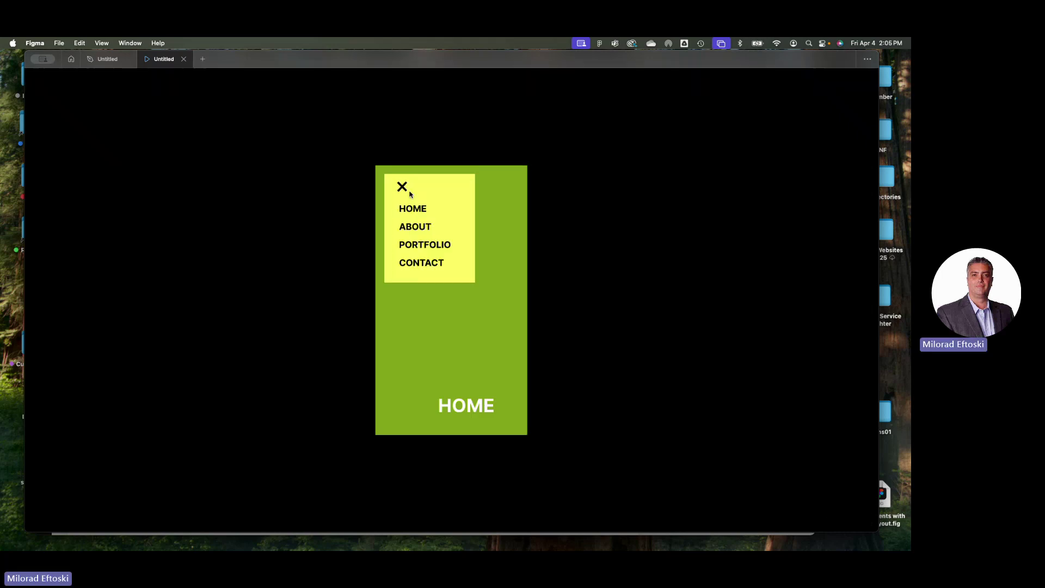
click(418, 226)
click(418, 245)
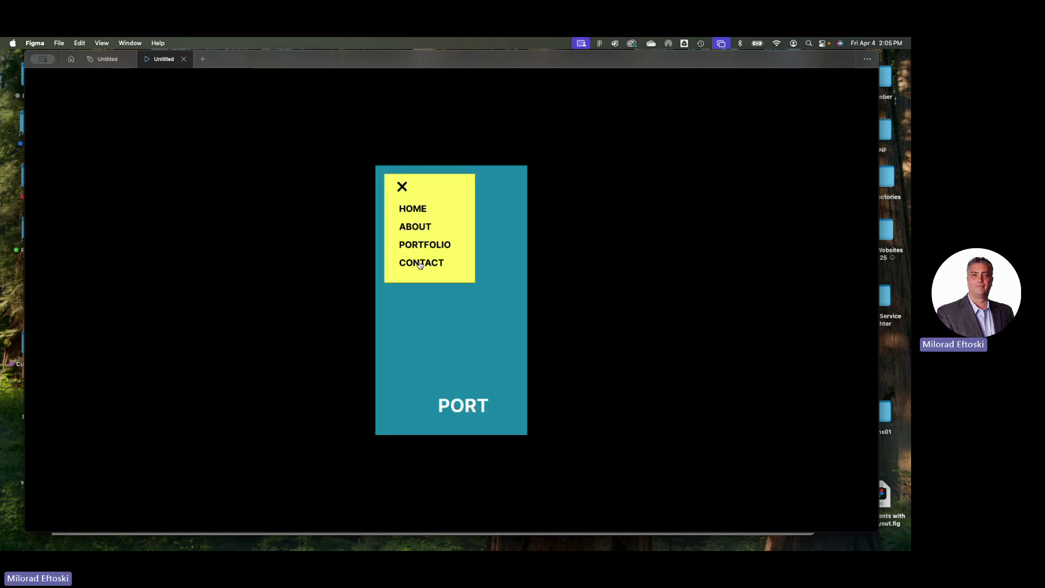
click(421, 265)
click(423, 247)
click(417, 228)
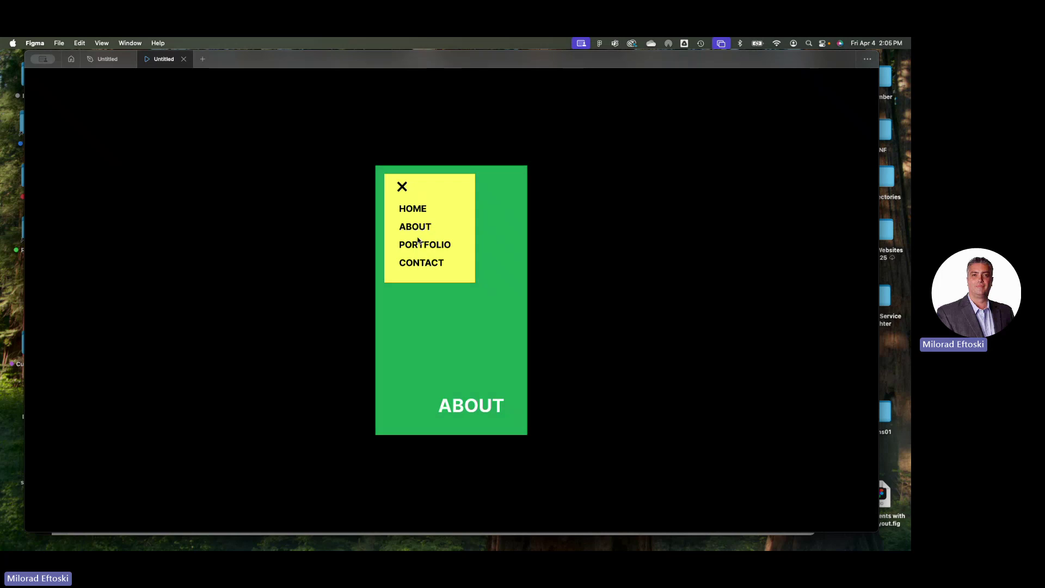
click(417, 240)
click(504, 338)
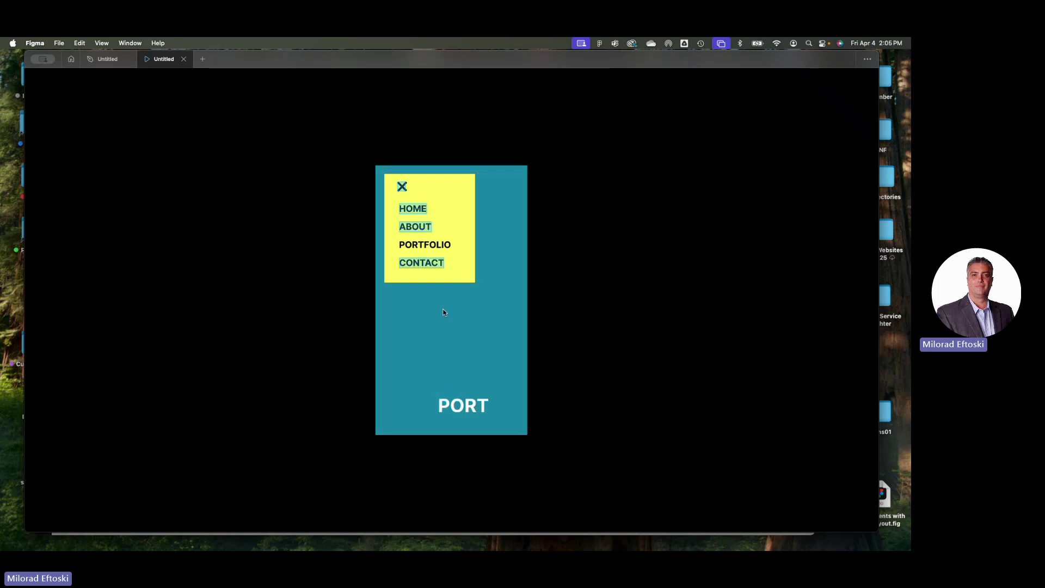
click(462, 330)
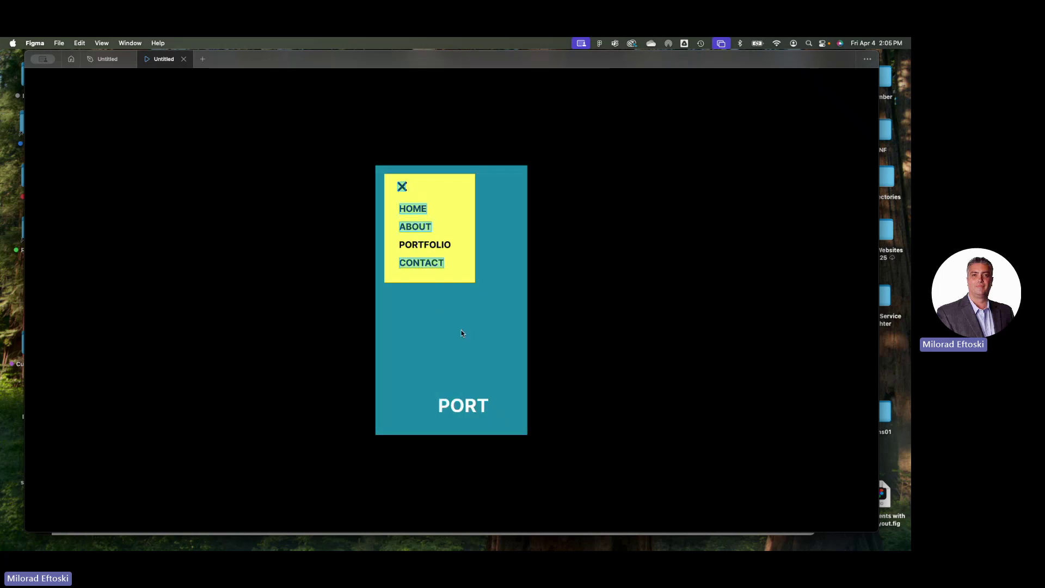
Collapse and reopen the menu on the PORT page, and test its ABOUT, PORTFOLIO and HOME links
click(402, 189)
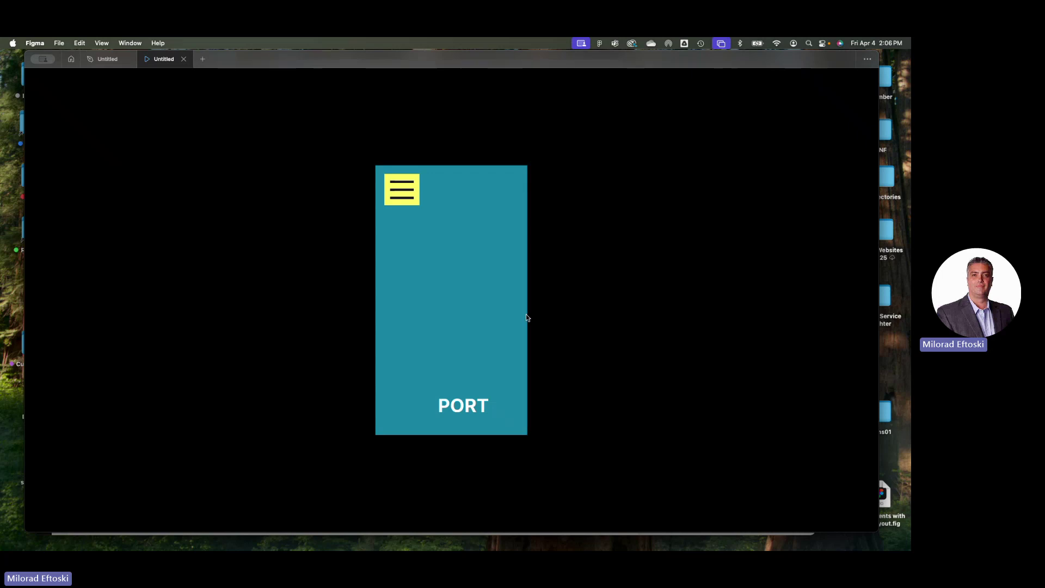
click(401, 197)
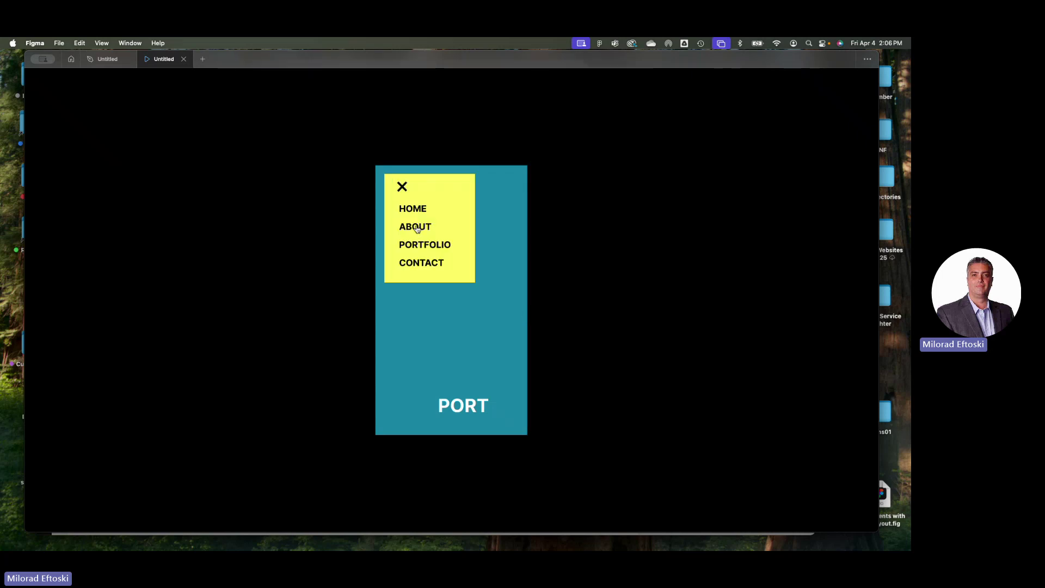
click(416, 230)
click(420, 244)
click(418, 215)
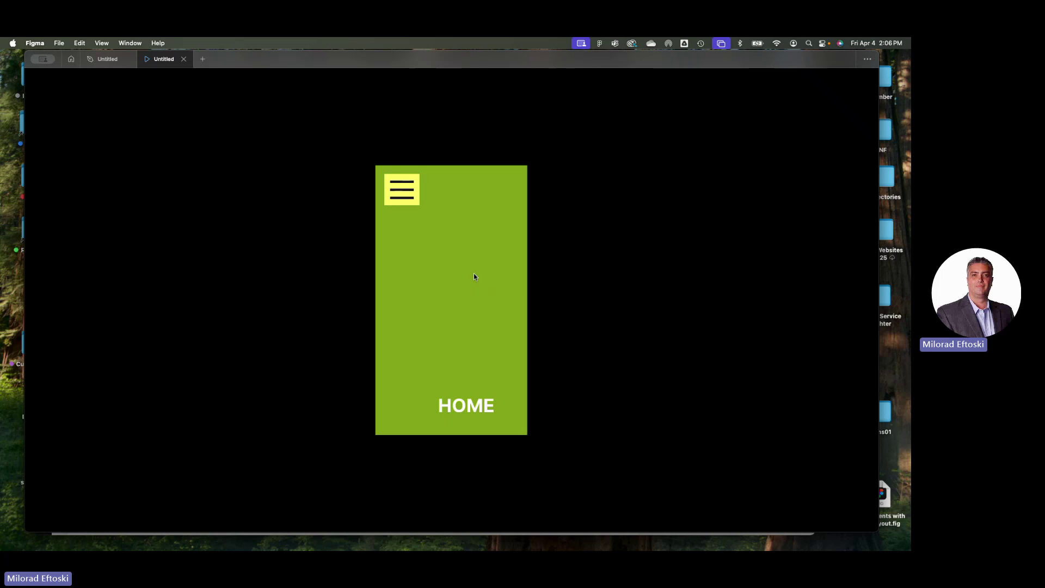
Close the preview and make the HOME menu link's interaction reset the scroll position and component state
click(184, 59)
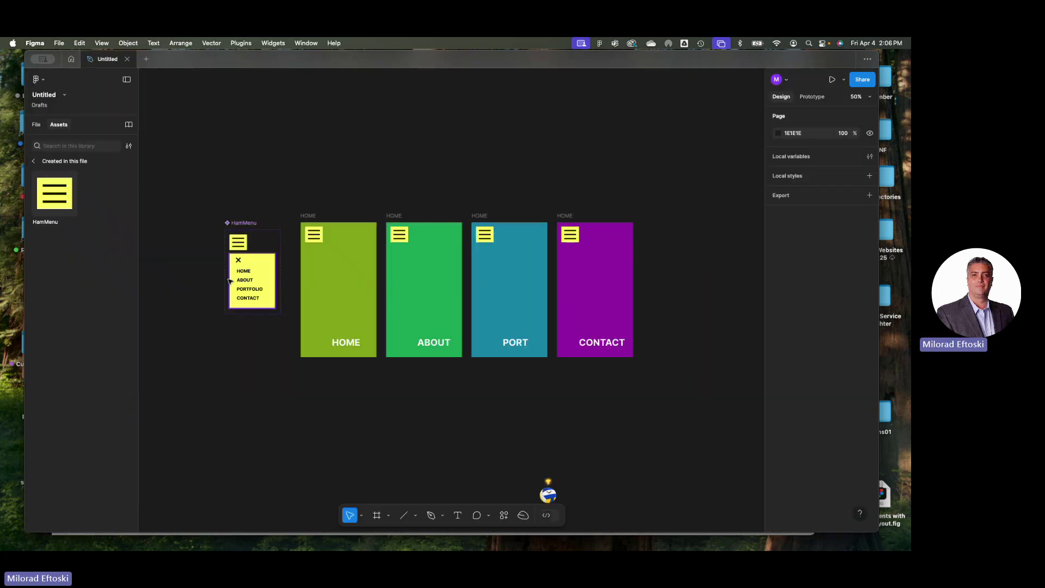
scroll(229, 280, up, 5)
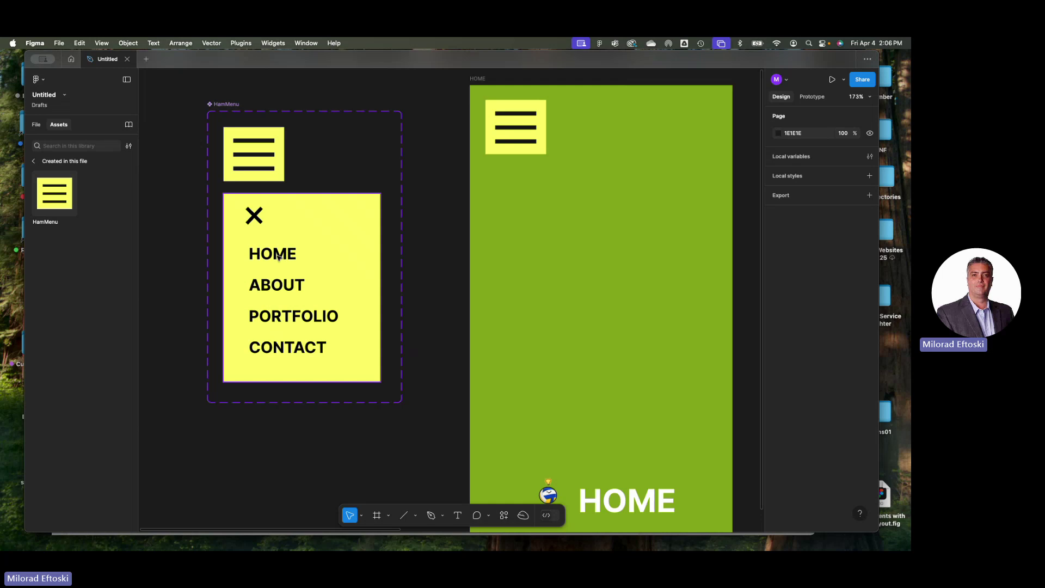
click(279, 258)
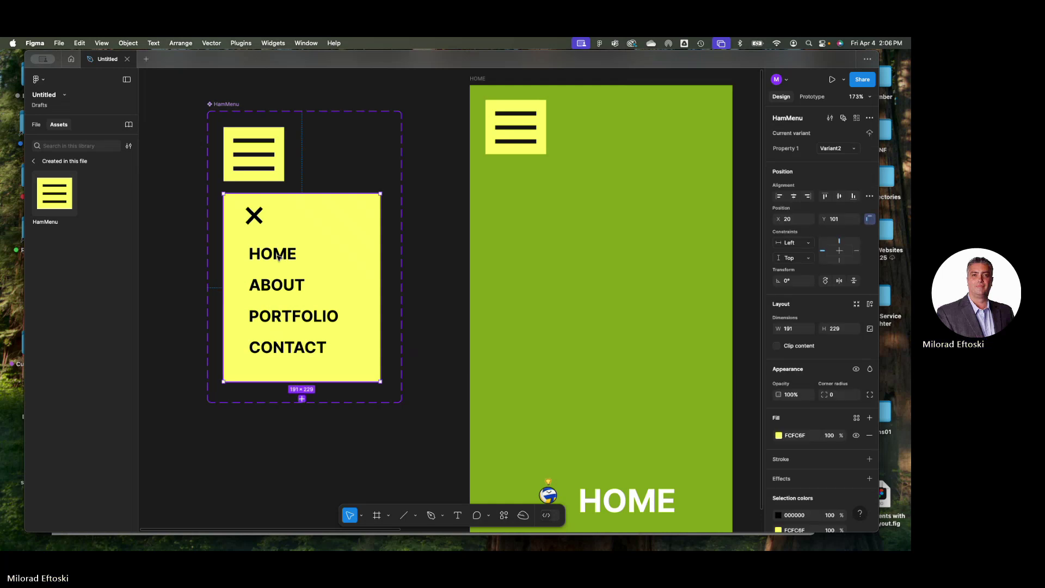
click(279, 258)
click(805, 99)
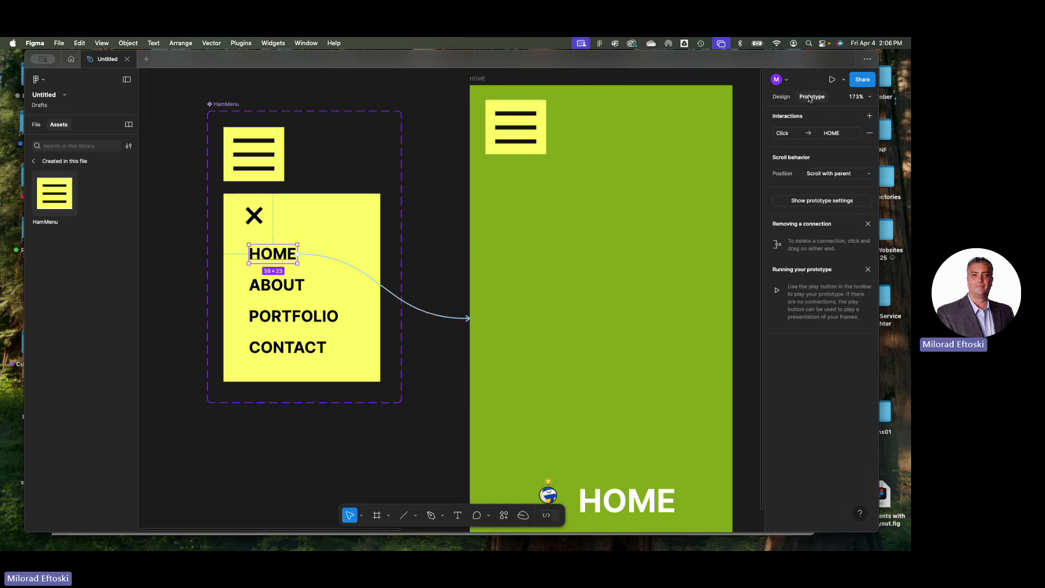
click(360, 272)
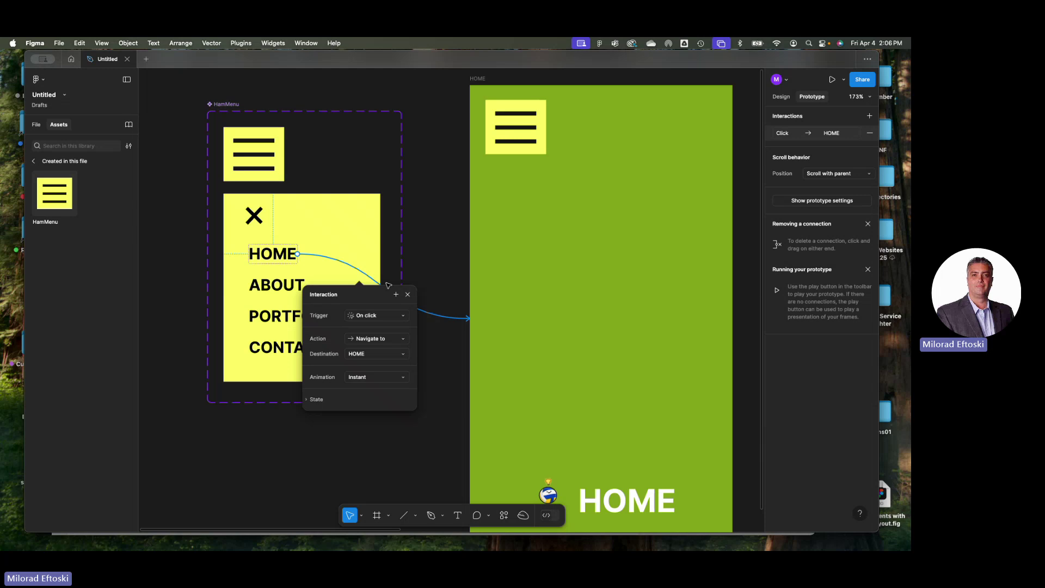
click(315, 400)
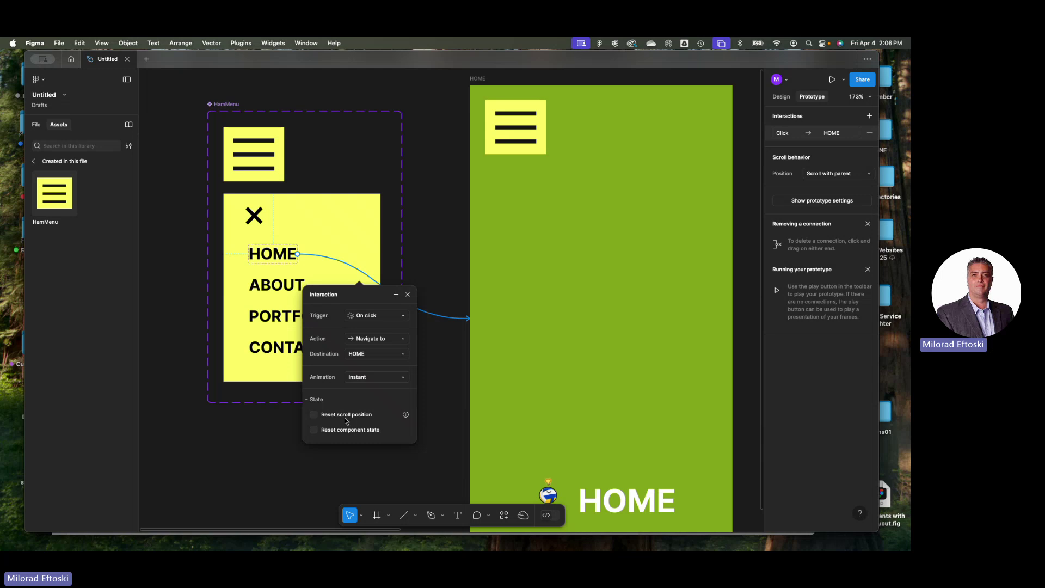
click(314, 415)
click(314, 429)
Enable resetting the scroll position and component state in the ABOUT menu link's interaction
drag(297, 253, 283, 285)
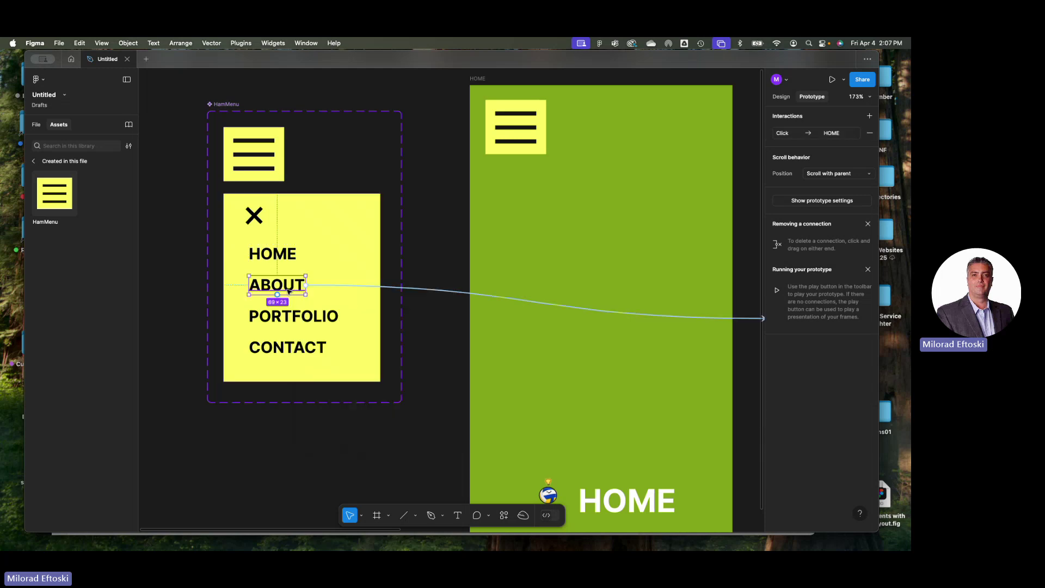
click(349, 286)
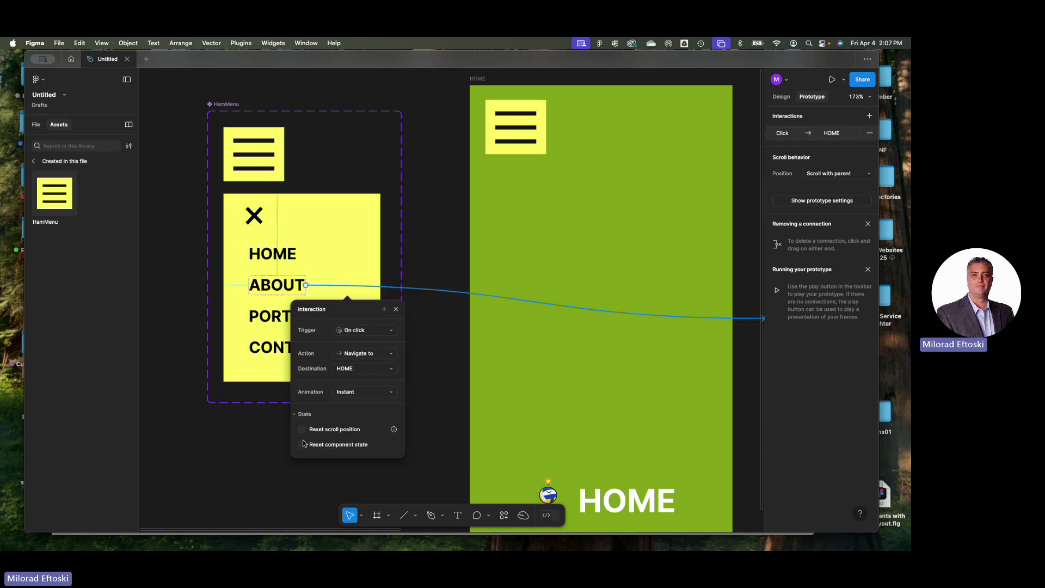
click(302, 429)
click(302, 444)
Turn on Reset scroll position and Reset component state for the PORTFOLIO menu link's interaction
drag(306, 285, 276, 321)
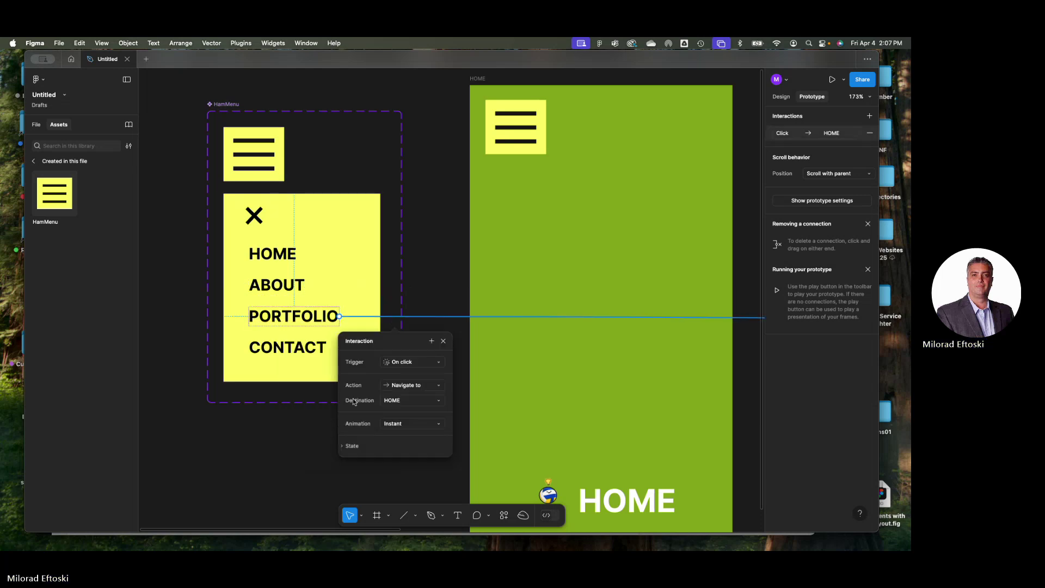
click(347, 444)
click(350, 462)
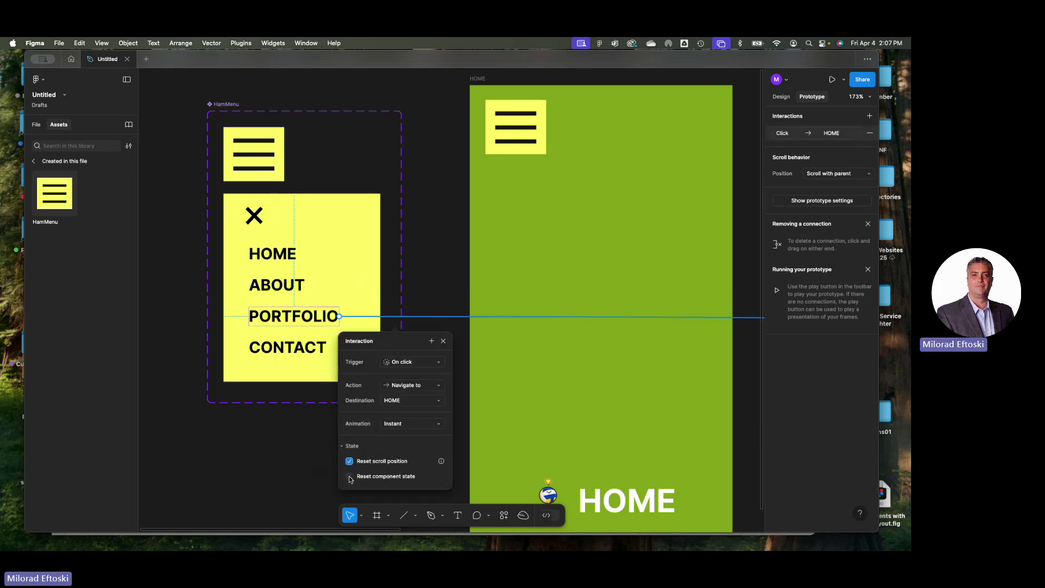
click(350, 476)
Turn on Reset scroll position and Reset component state for the CONTACT menu link's interaction, and close its settings
drag(339, 317, 295, 353)
click(354, 348)
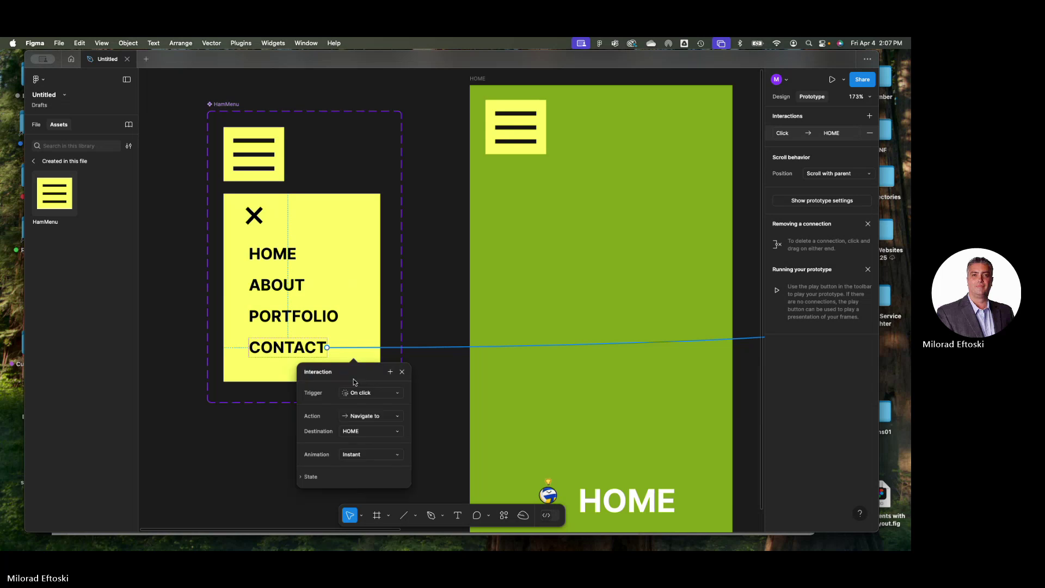
click(313, 478)
click(330, 493)
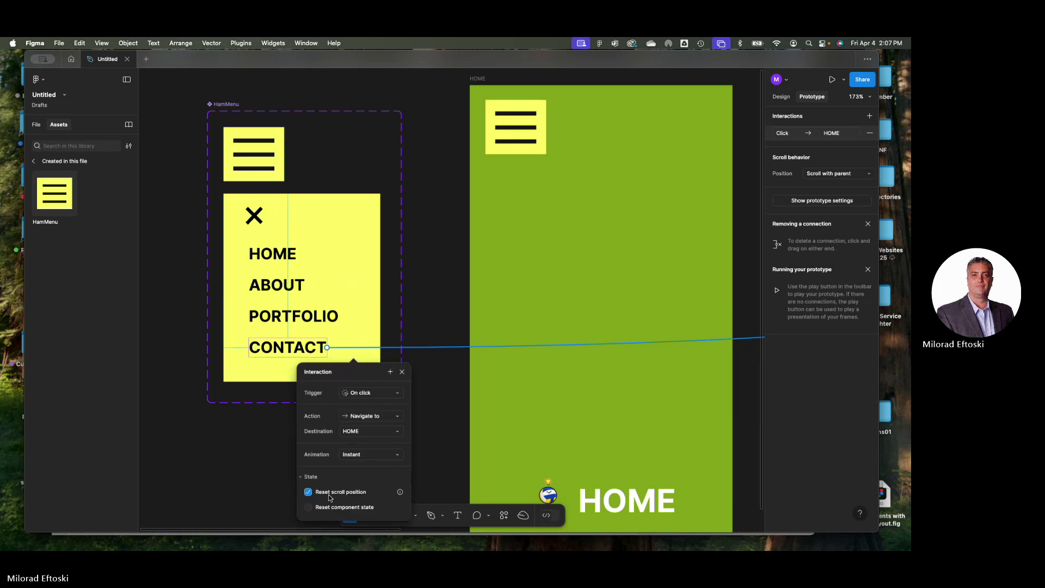
click(329, 507)
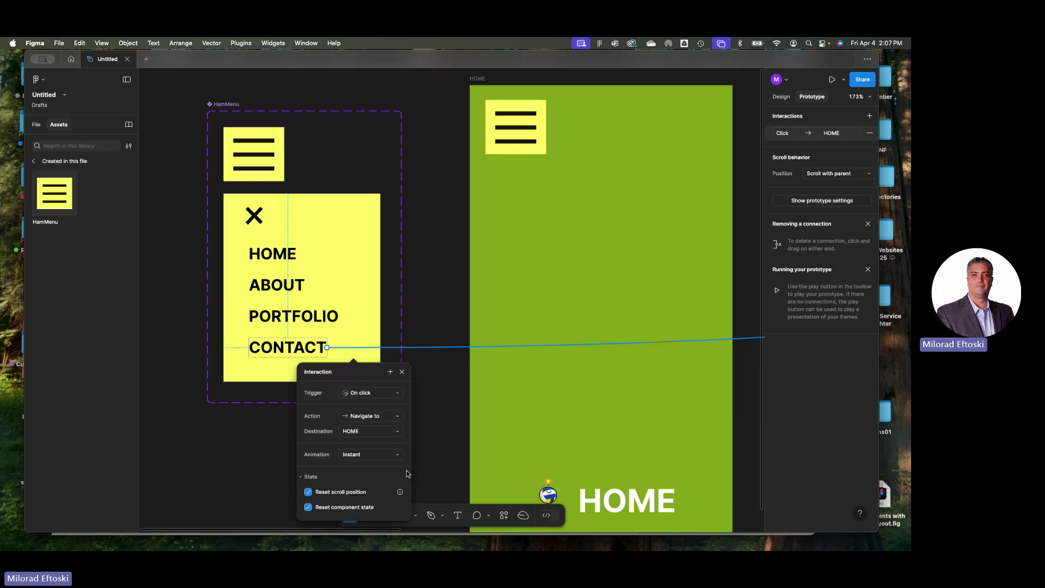
click(461, 438)
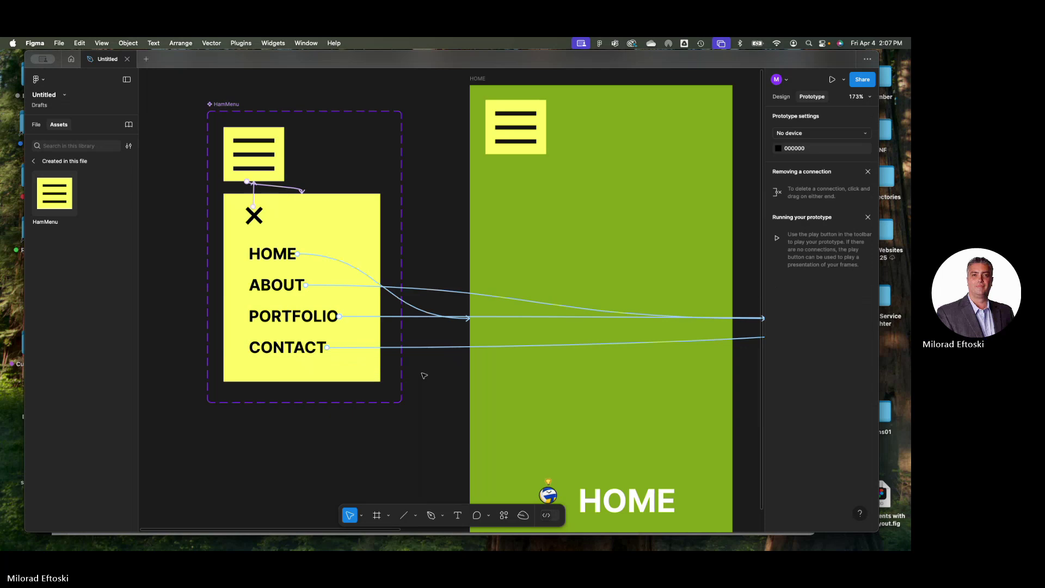
Preview the prototype from the green HOME frame and toggle its hamburger menu open and closed
click(478, 79)
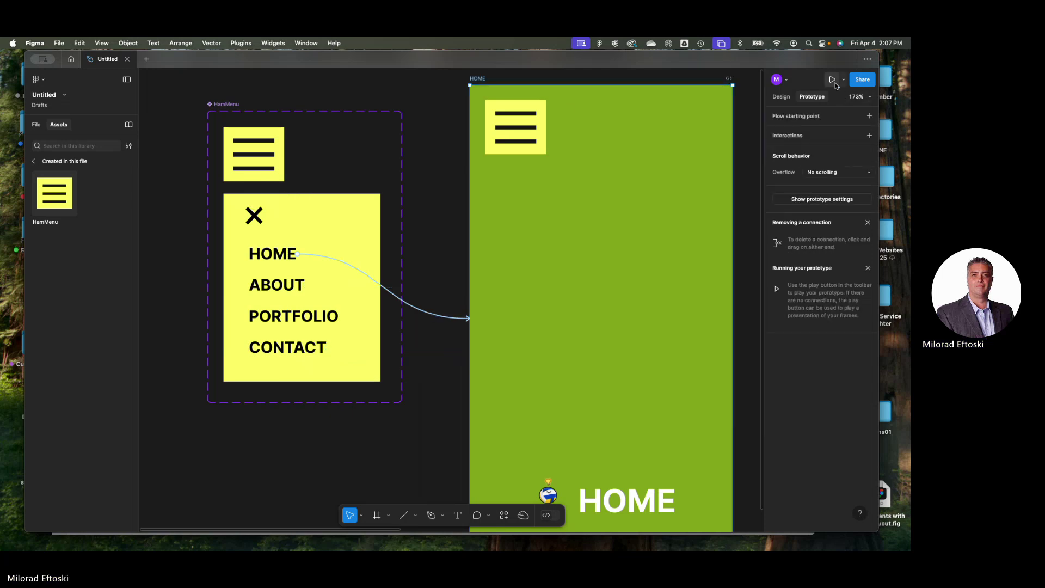
click(831, 80)
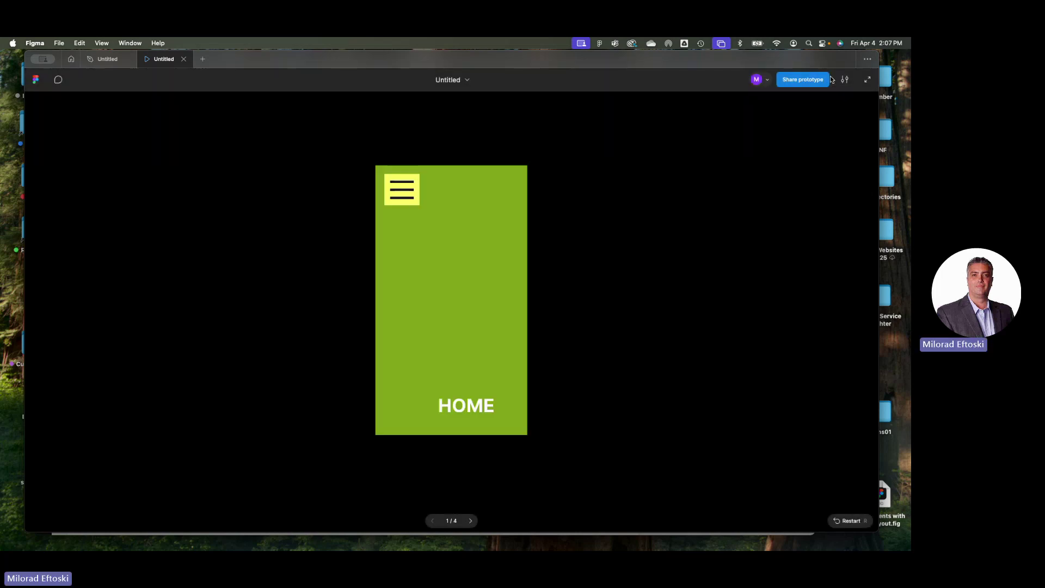
click(402, 189)
click(404, 191)
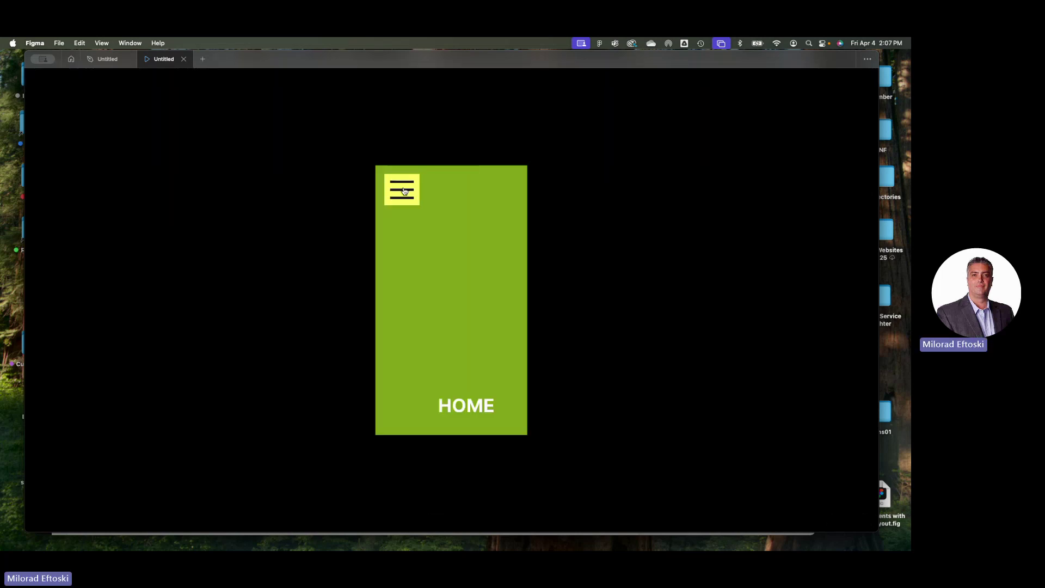
click(404, 191)
click(401, 186)
click(398, 185)
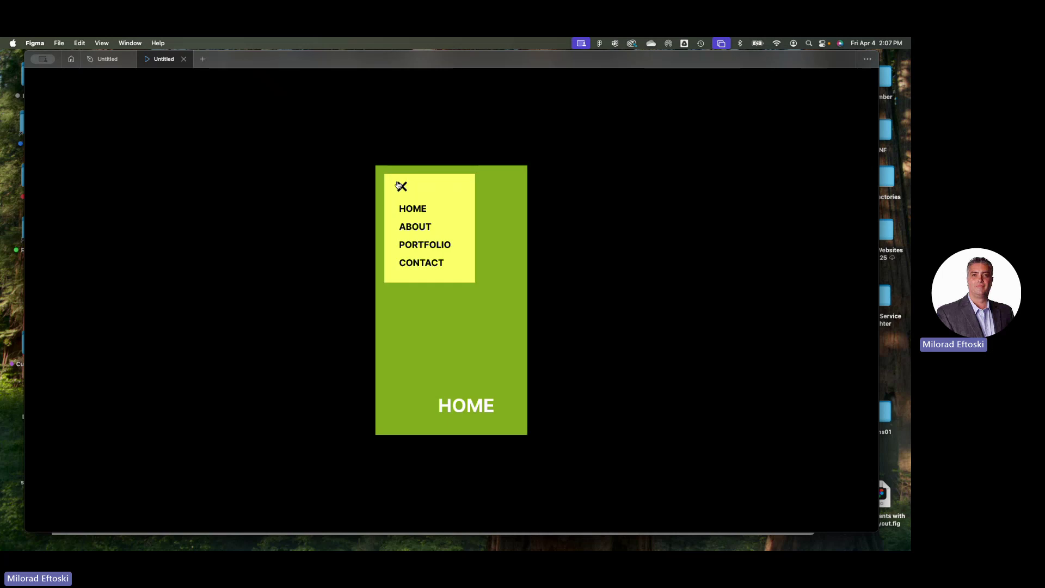
Test the ABOUT, PORTFOLIO, CONTACT and HOME links, reopening the menu on each page, then close the preview and clear the selection
click(419, 228)
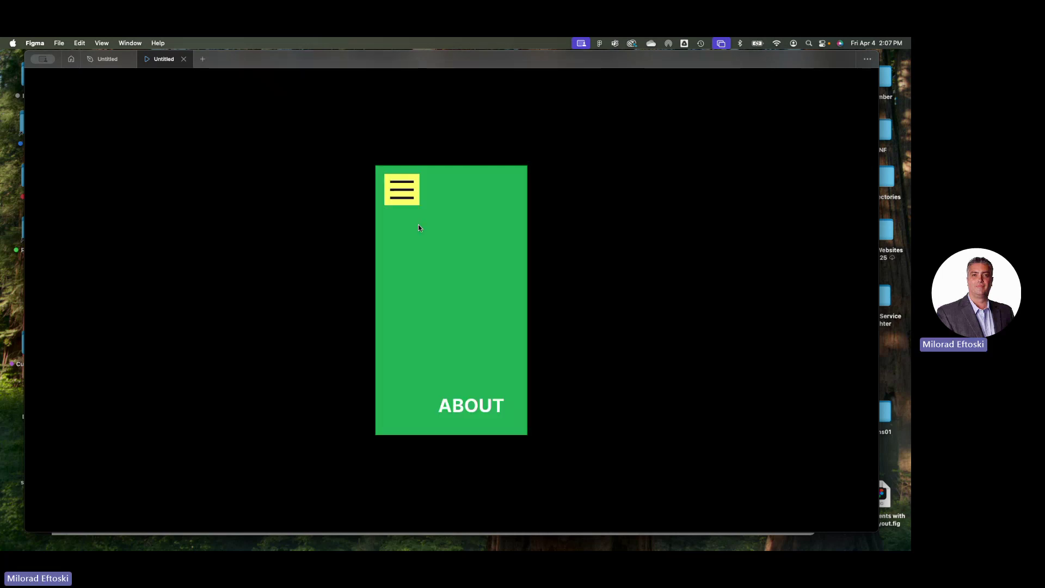
click(402, 190)
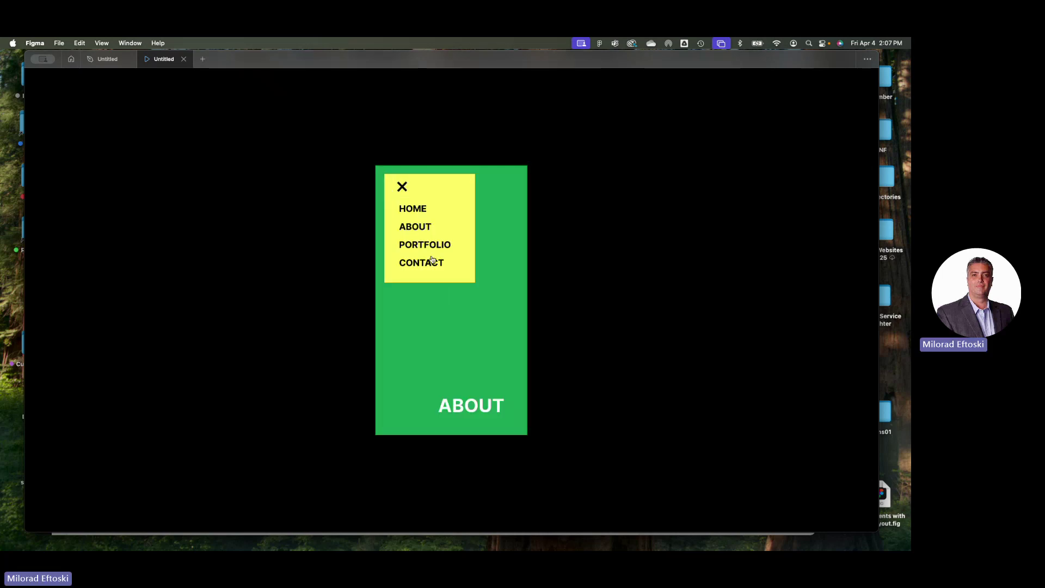
click(430, 245)
click(403, 190)
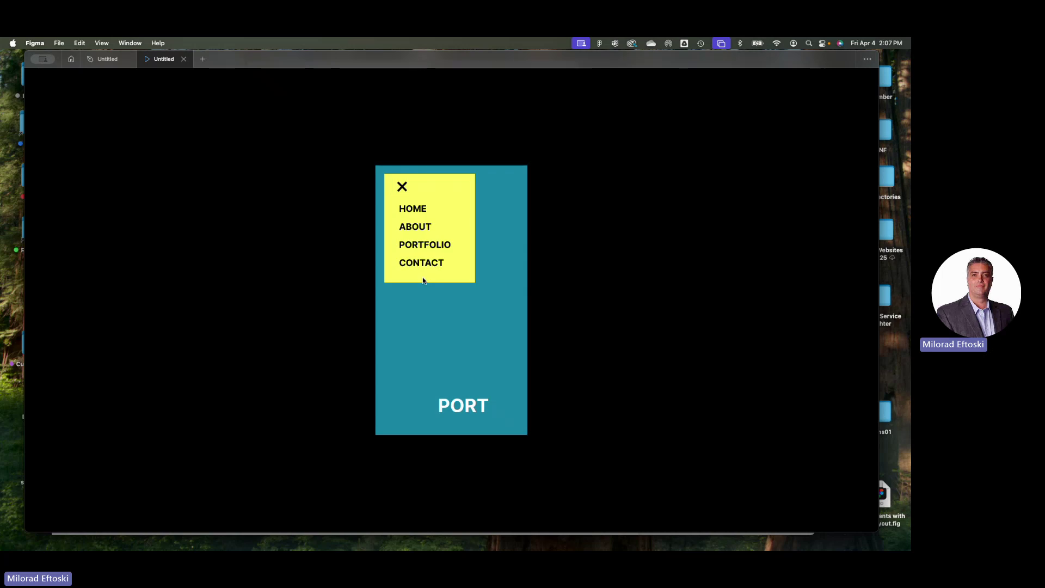
click(423, 262)
click(405, 202)
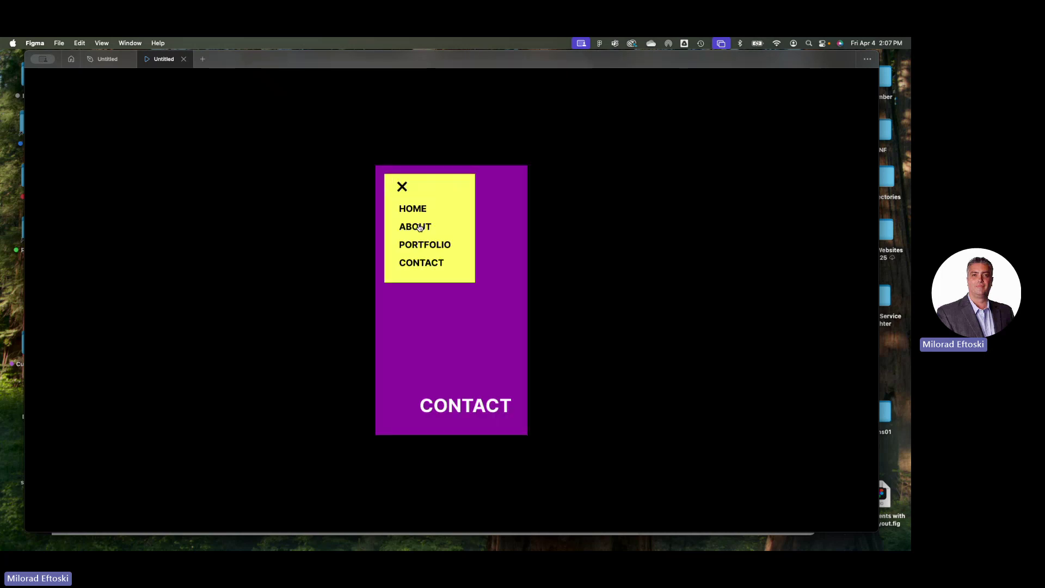
click(420, 229)
click(408, 197)
click(419, 209)
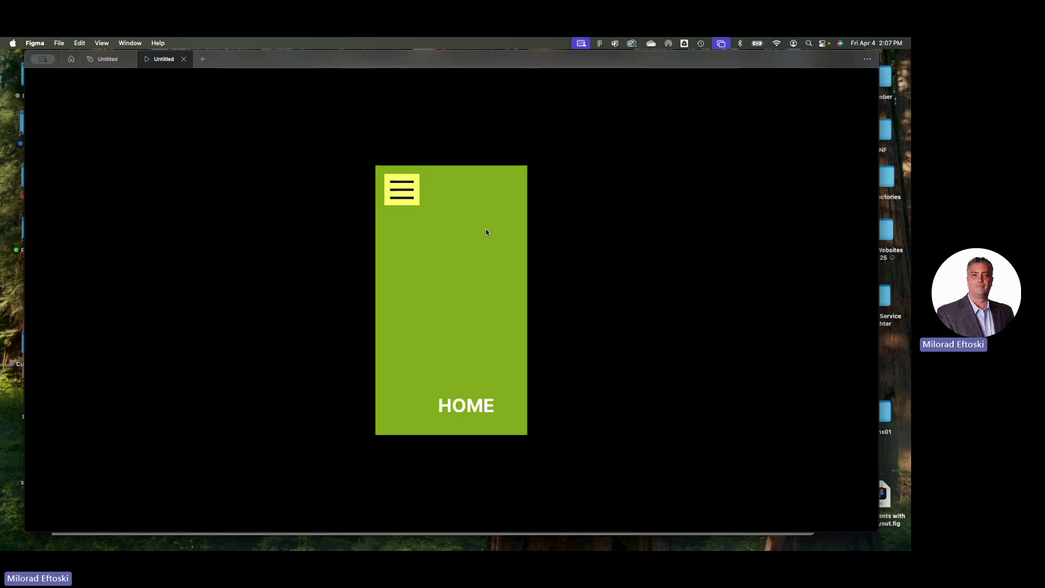
click(184, 59)
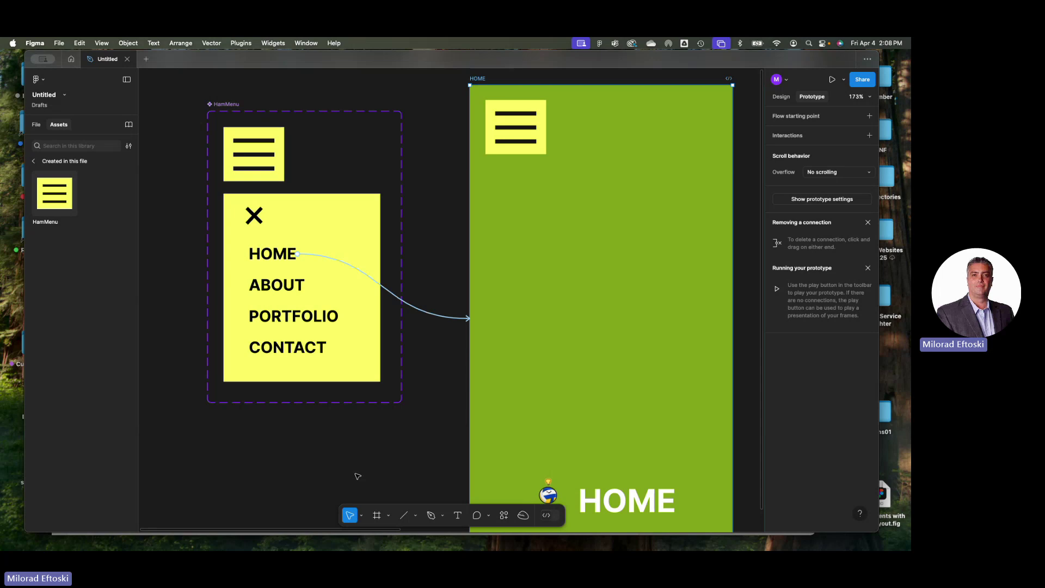
click(296, 429)
Switch to the Microsoft Teams meeting and stop sharing the screen
mouse_move(542, 539)
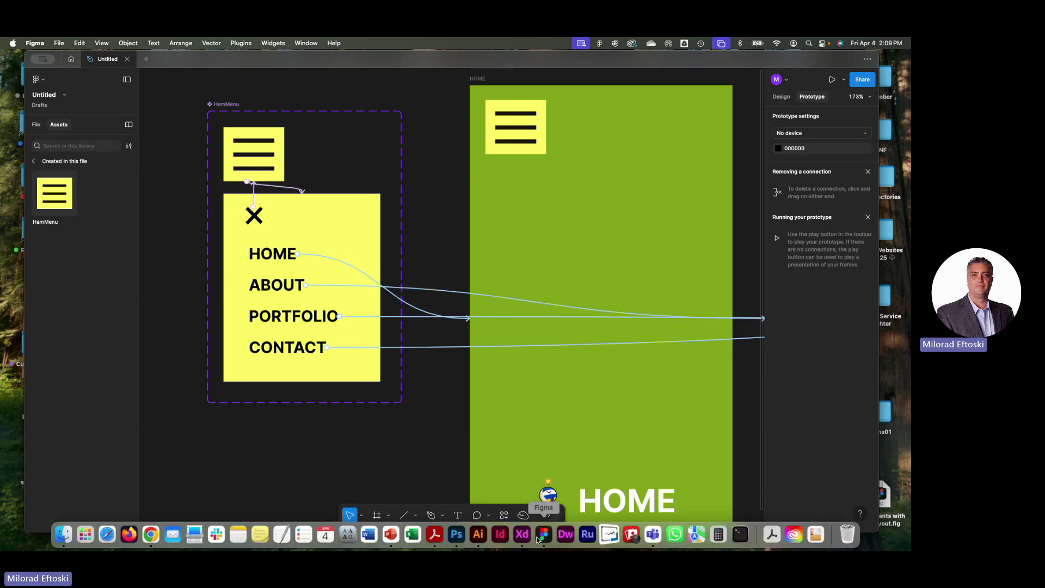
click(653, 536)
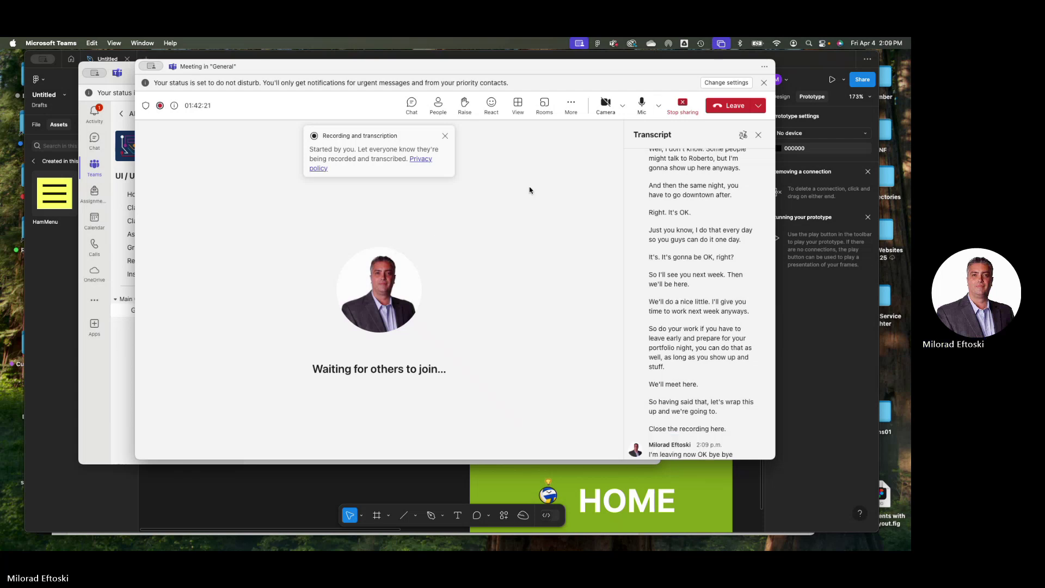
click(684, 106)
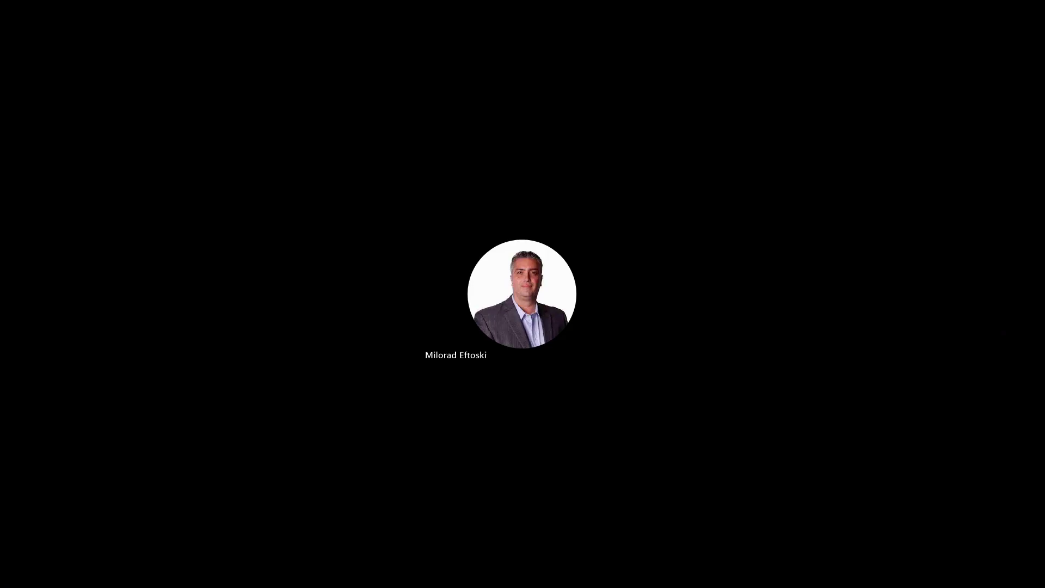